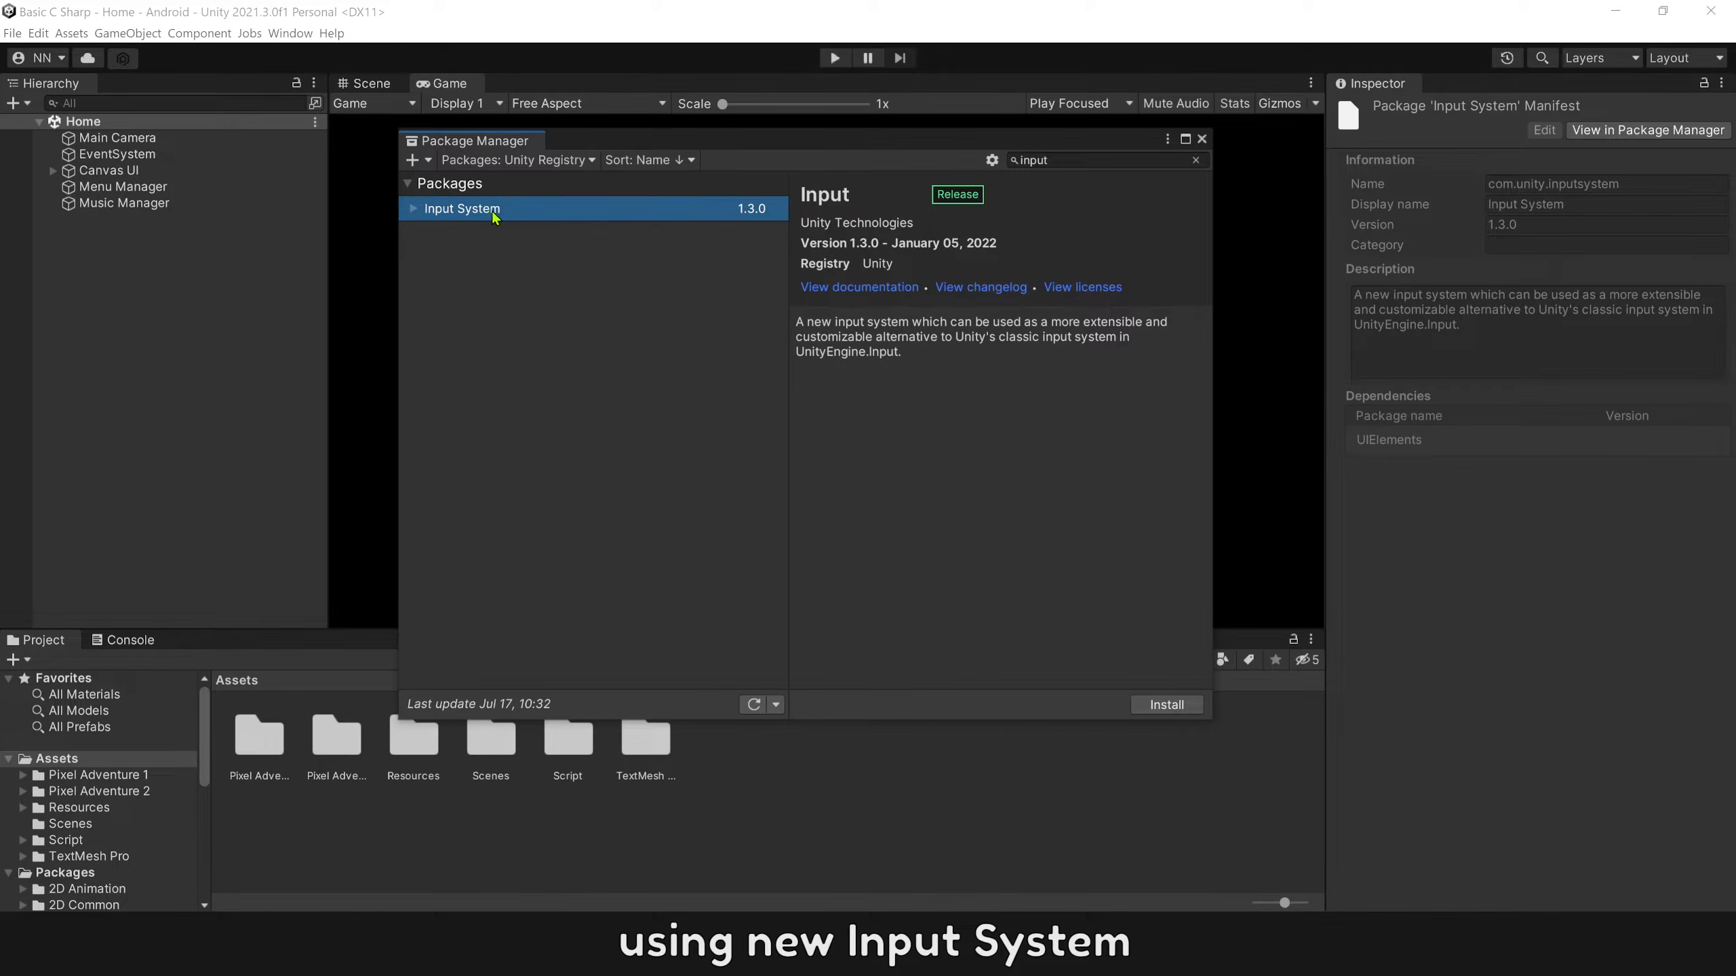
Install the Input System package, version 1.3.0.
{"action": "left_click", "coordinate": [1166, 704]}
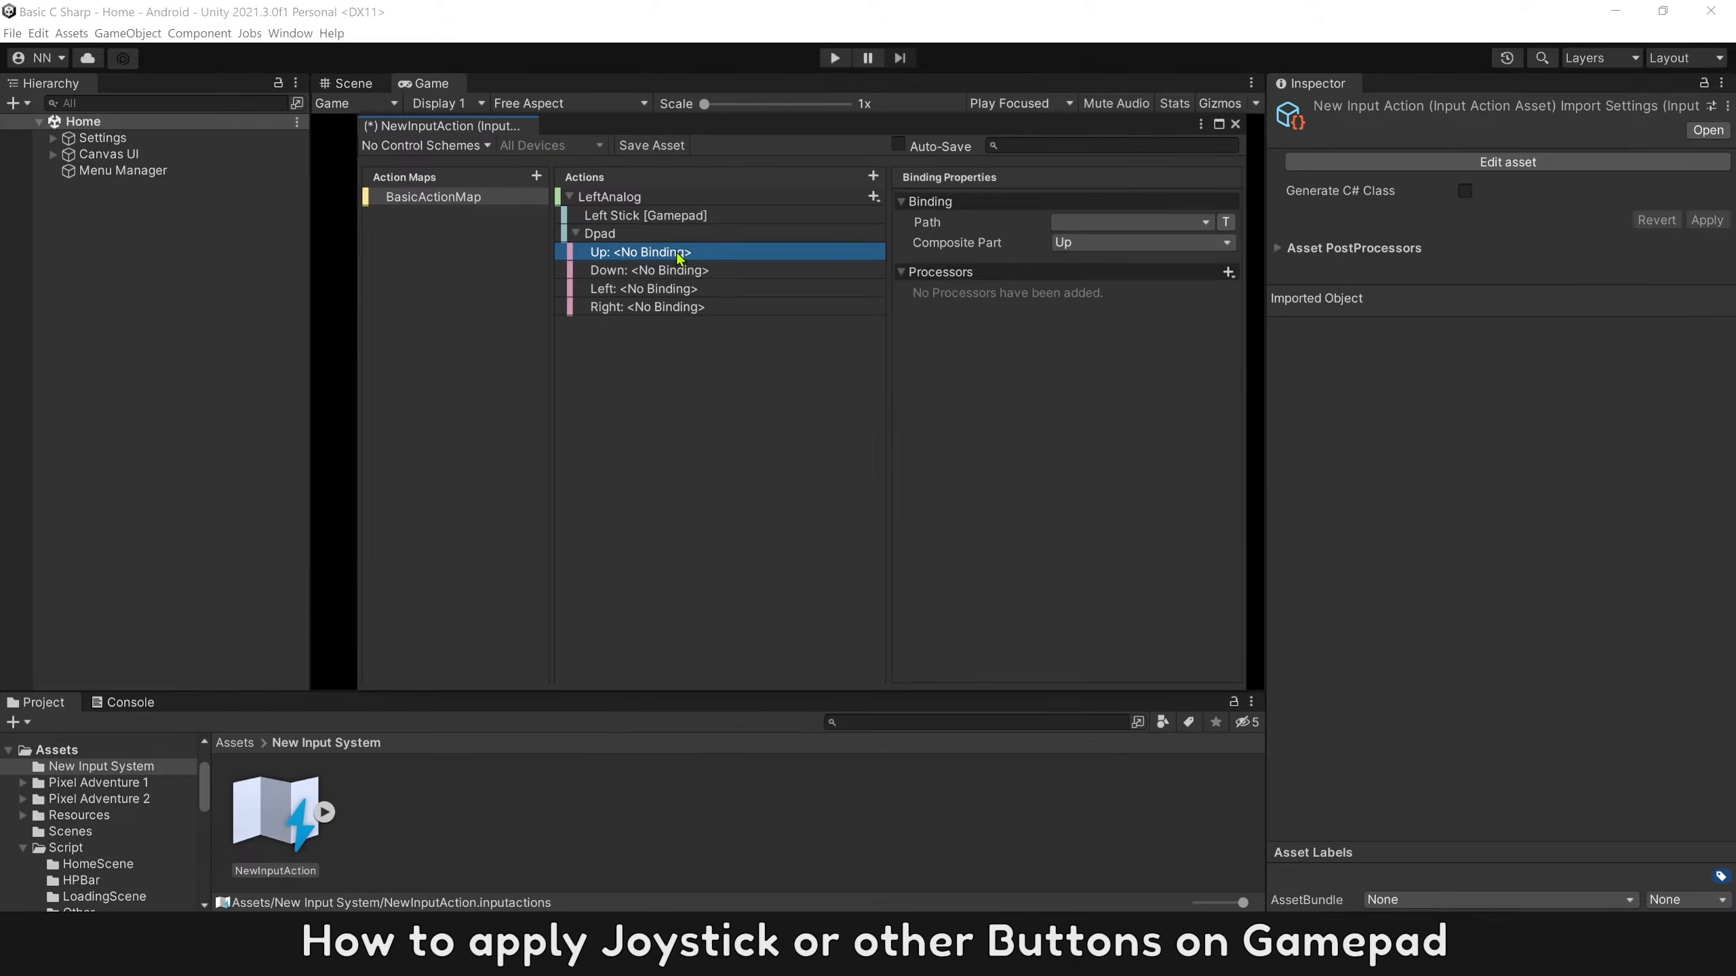
Bind the Dpad's Up part to D-Pad/Up [Gamepad] and pick a gamepad button for the Jump action's empty binding.
{"action": "left_click", "coordinate": [1128, 222]}
{"action": "left_click", "coordinate": [1111, 360]}
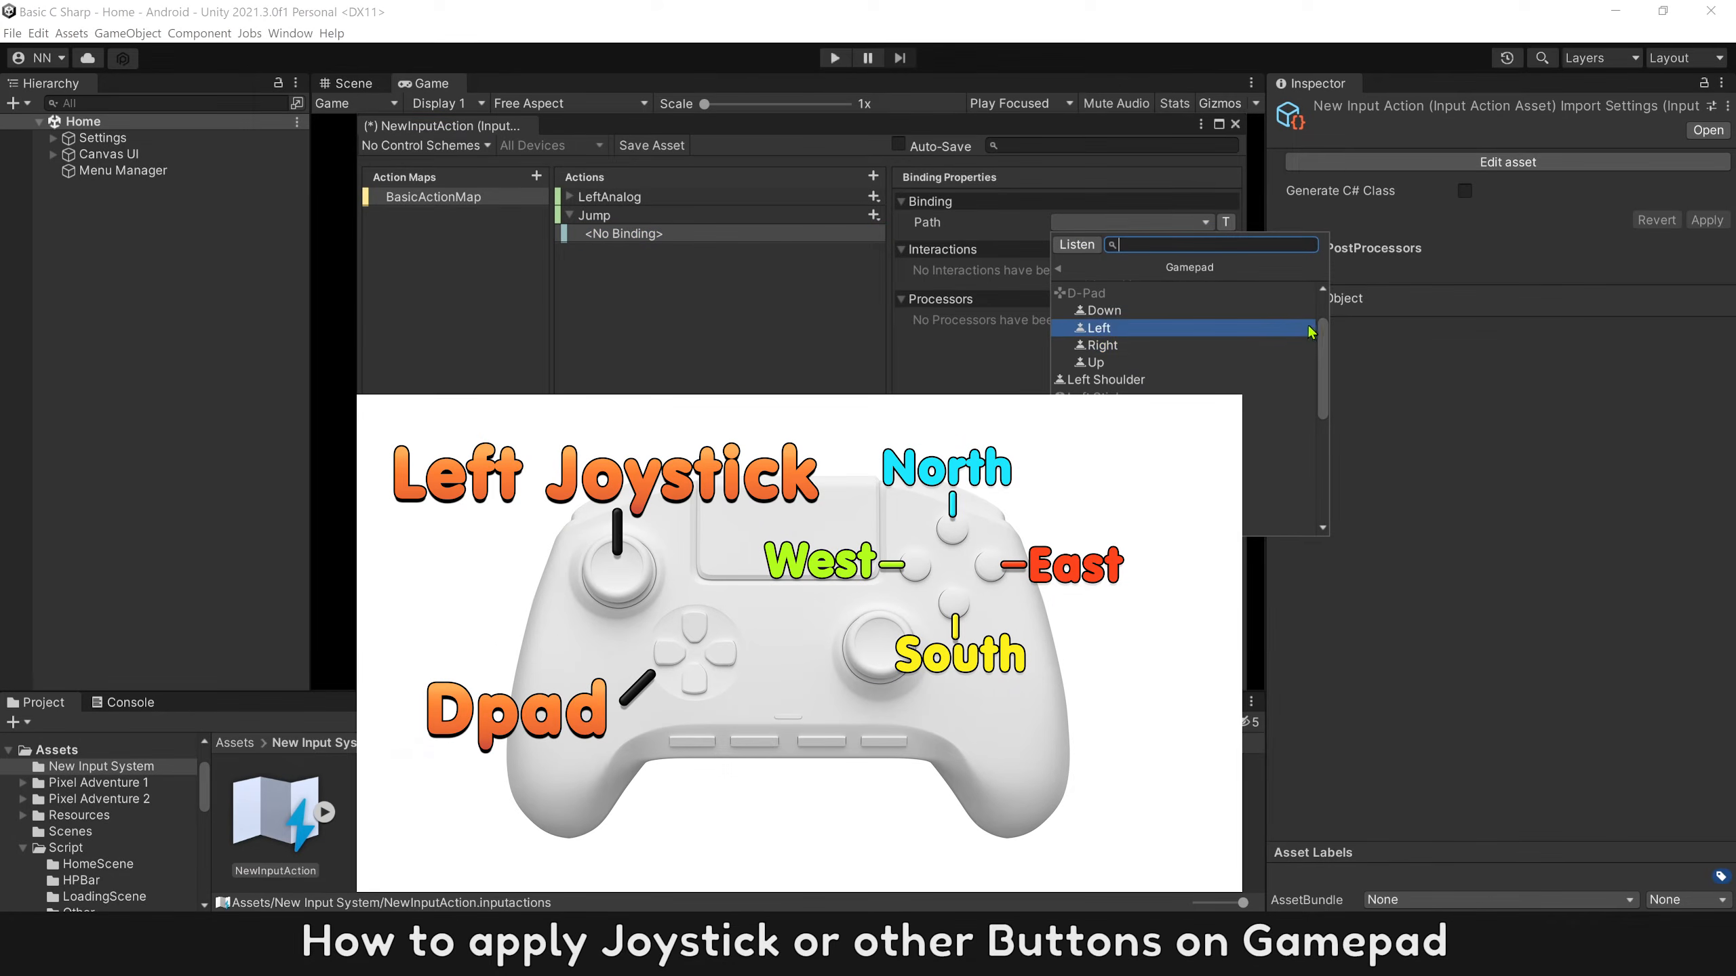
{"action": "scroll", "coordinate": [1264, 328], "scroll_direction": "up", "scroll_amount": 3}
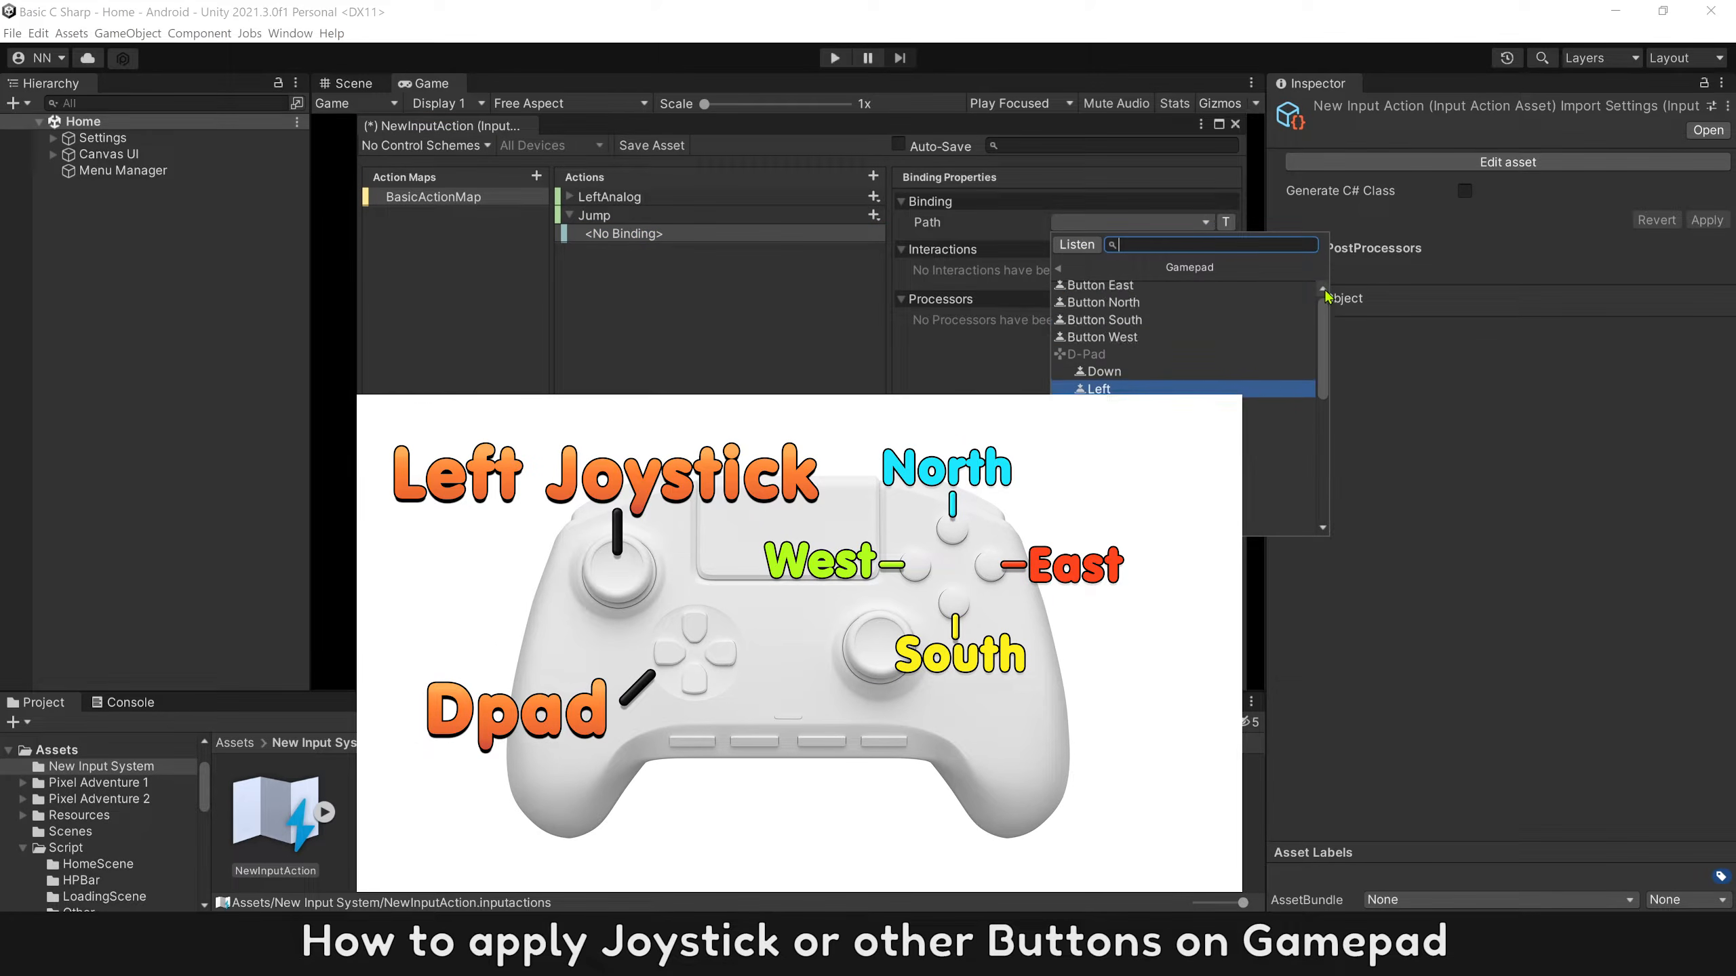
{"action": "left_click", "coordinate": [1155, 307]}
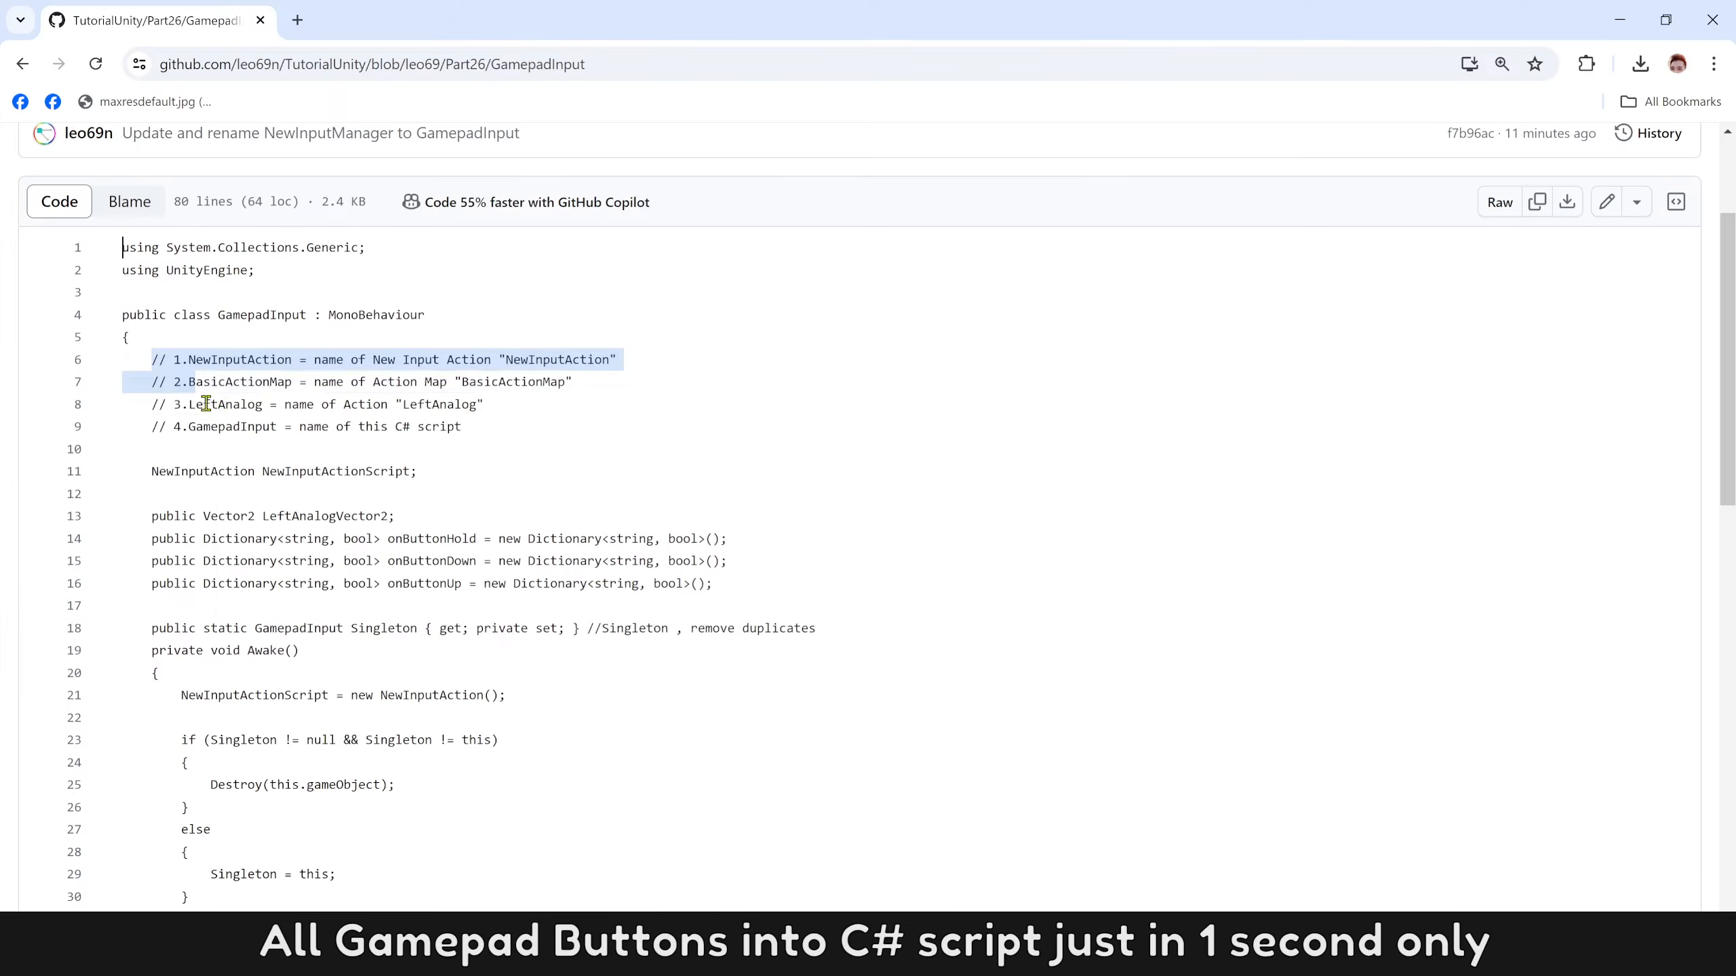
{"action": "scroll", "coordinate": [266, 462], "scroll_direction": "down", "scroll_amount": 15}
In Visual Studio, replace the entire contents of GamepadInput.cs with the copied gamepad input code.
{"action": "key", "text": "ctrl+a"}
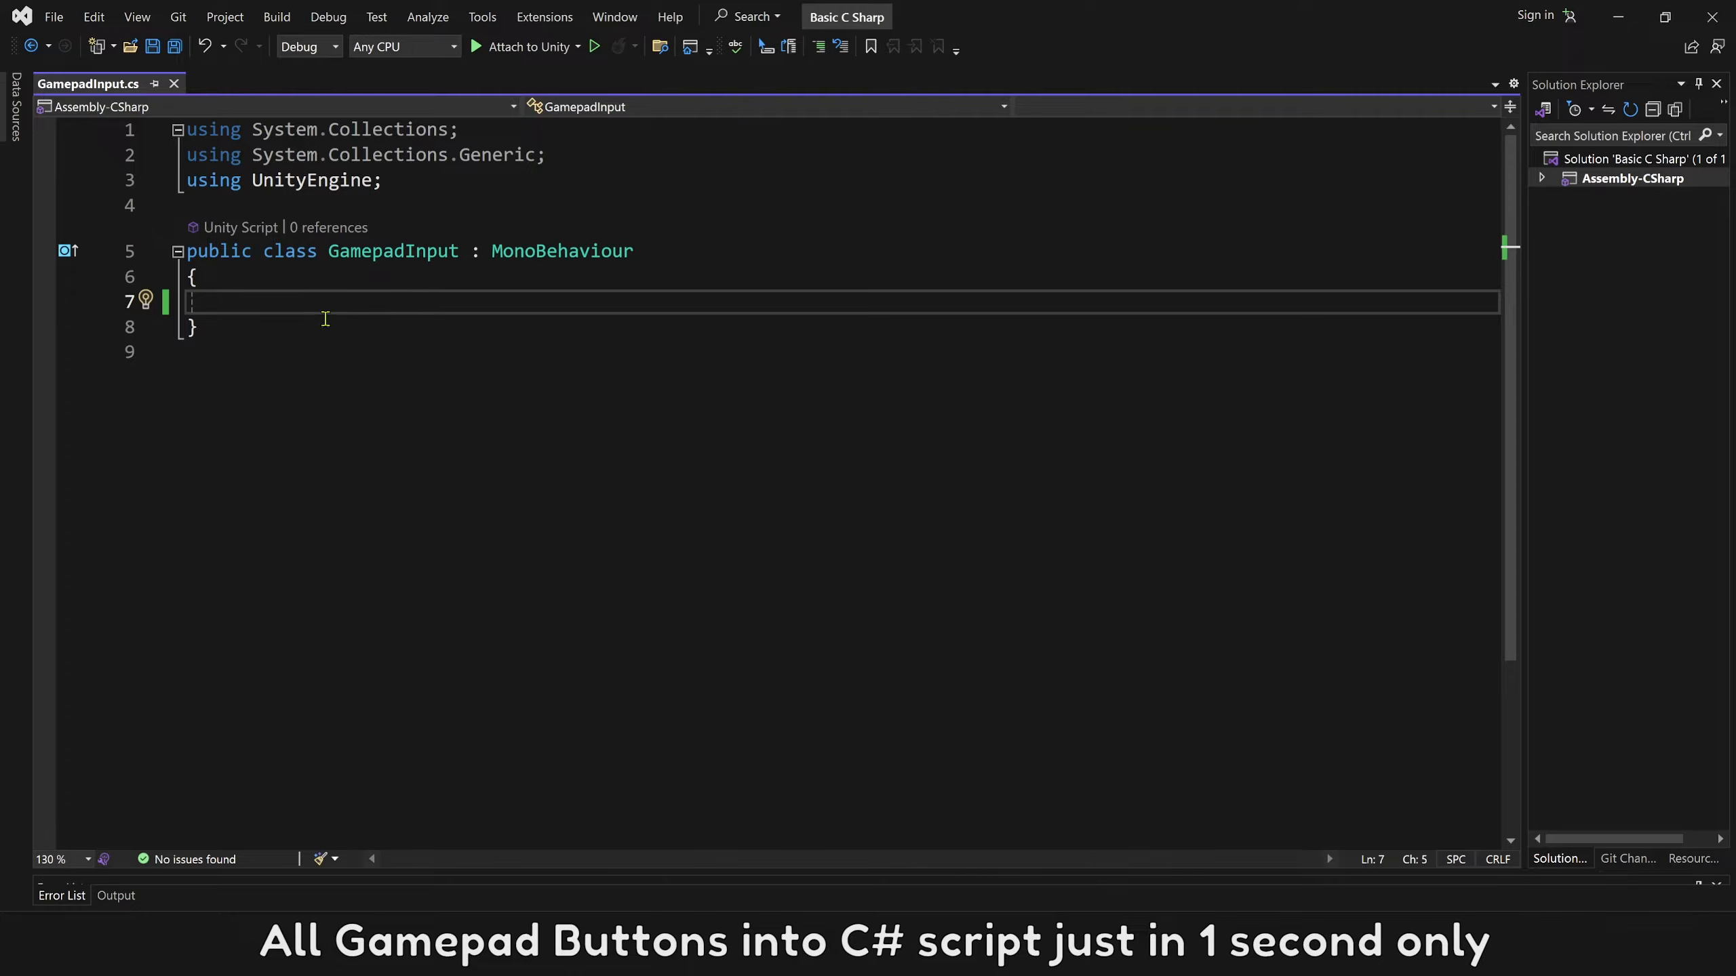
{"action": "key", "text": "ctrl+v"}
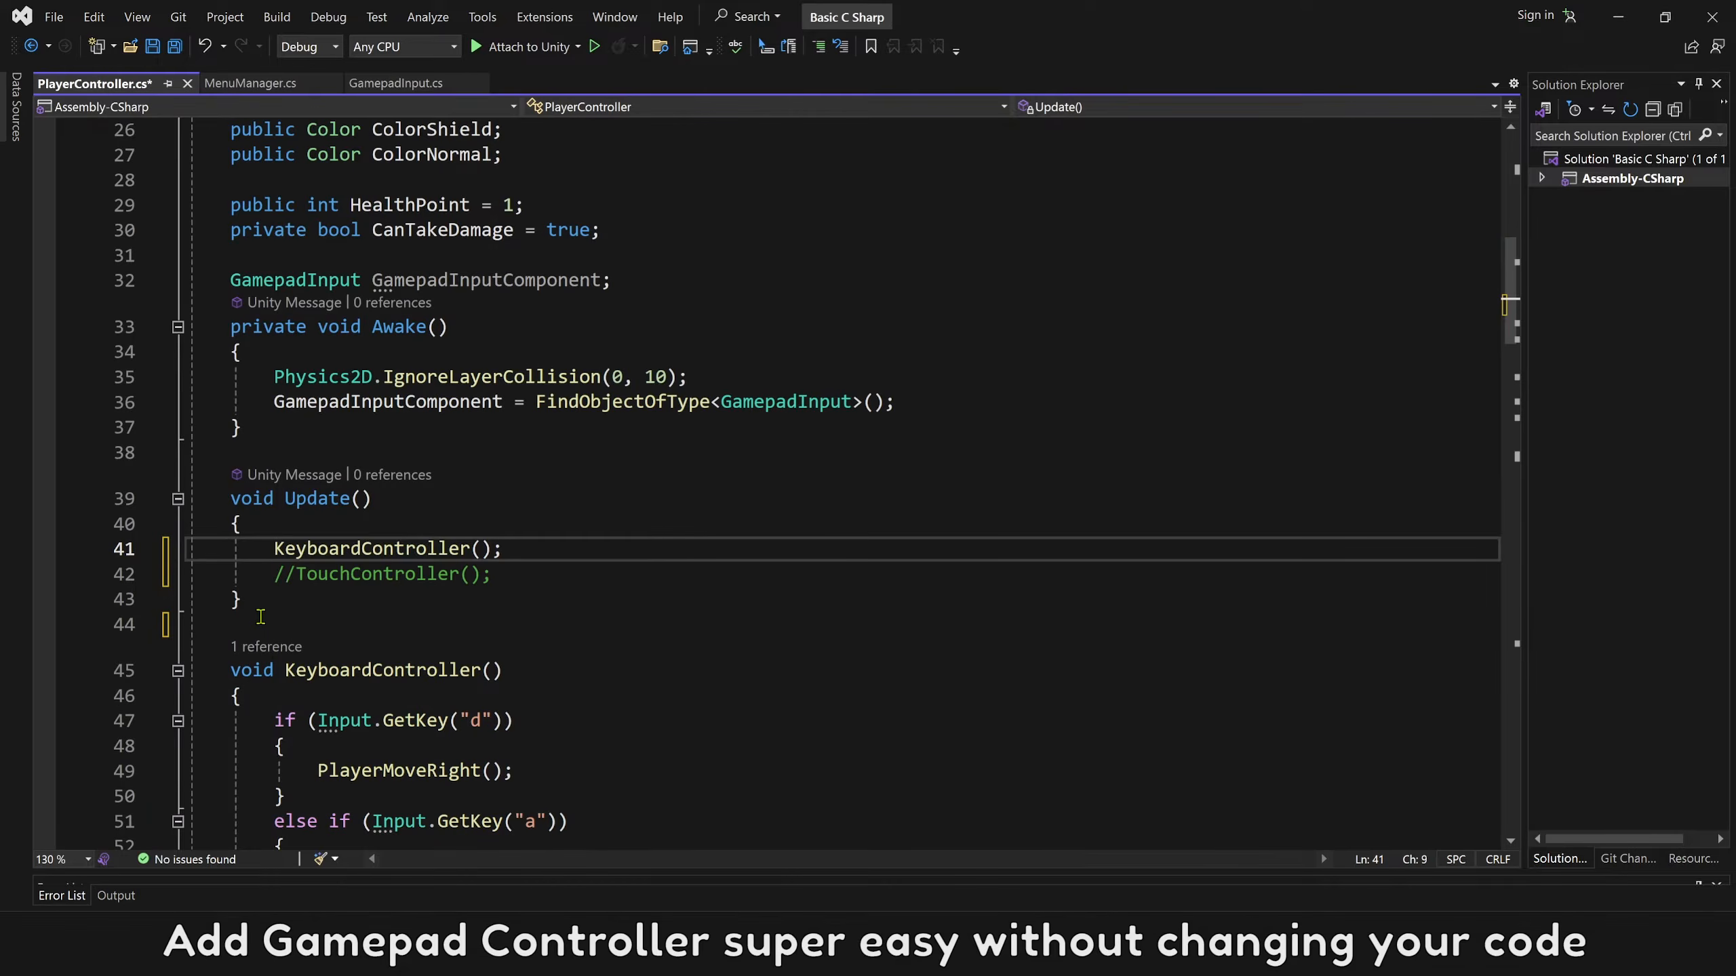
In PlayerController's Update, comment out KeyboardController() and TouchController() and add a call to GamepadController().
{"action": "left_click", "coordinate": [396, 548]}
{"action": "type", "text": "//KeyboardController();"}
{"action": "left_click", "coordinate": [600, 574]}
{"action": "key", "text": "Return"}
{"action": "type", "text": "Gamepad"}
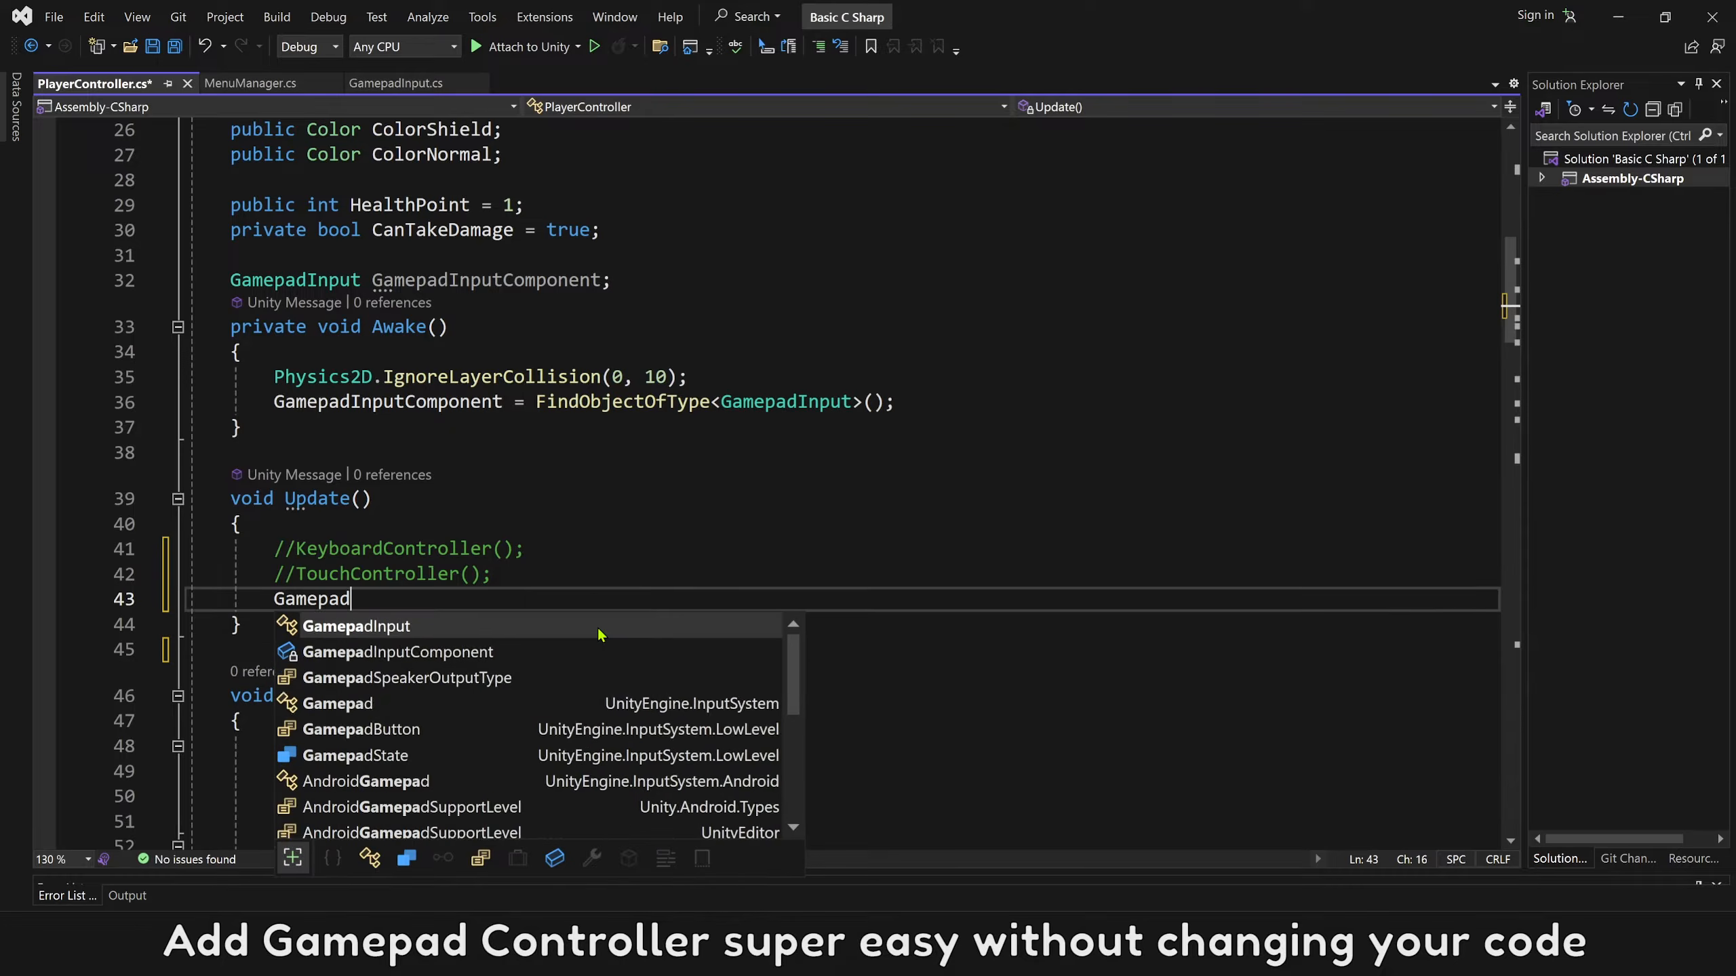
{"action": "type", "text": "Controller();"}
In GamepadController, make the left-movement condition GamepadInputComponent.LeftAnalogVector2.x < 0 and the jump condition GamepadInputComponent.onButtonDown["Jump"] == true.
{"action": "key", "text": "Down"}
{"action": "key", "text": "Down"}
{"action": "left_click_drag", "start_coordinate": [316, 183], "coordinate": [811, 183]}
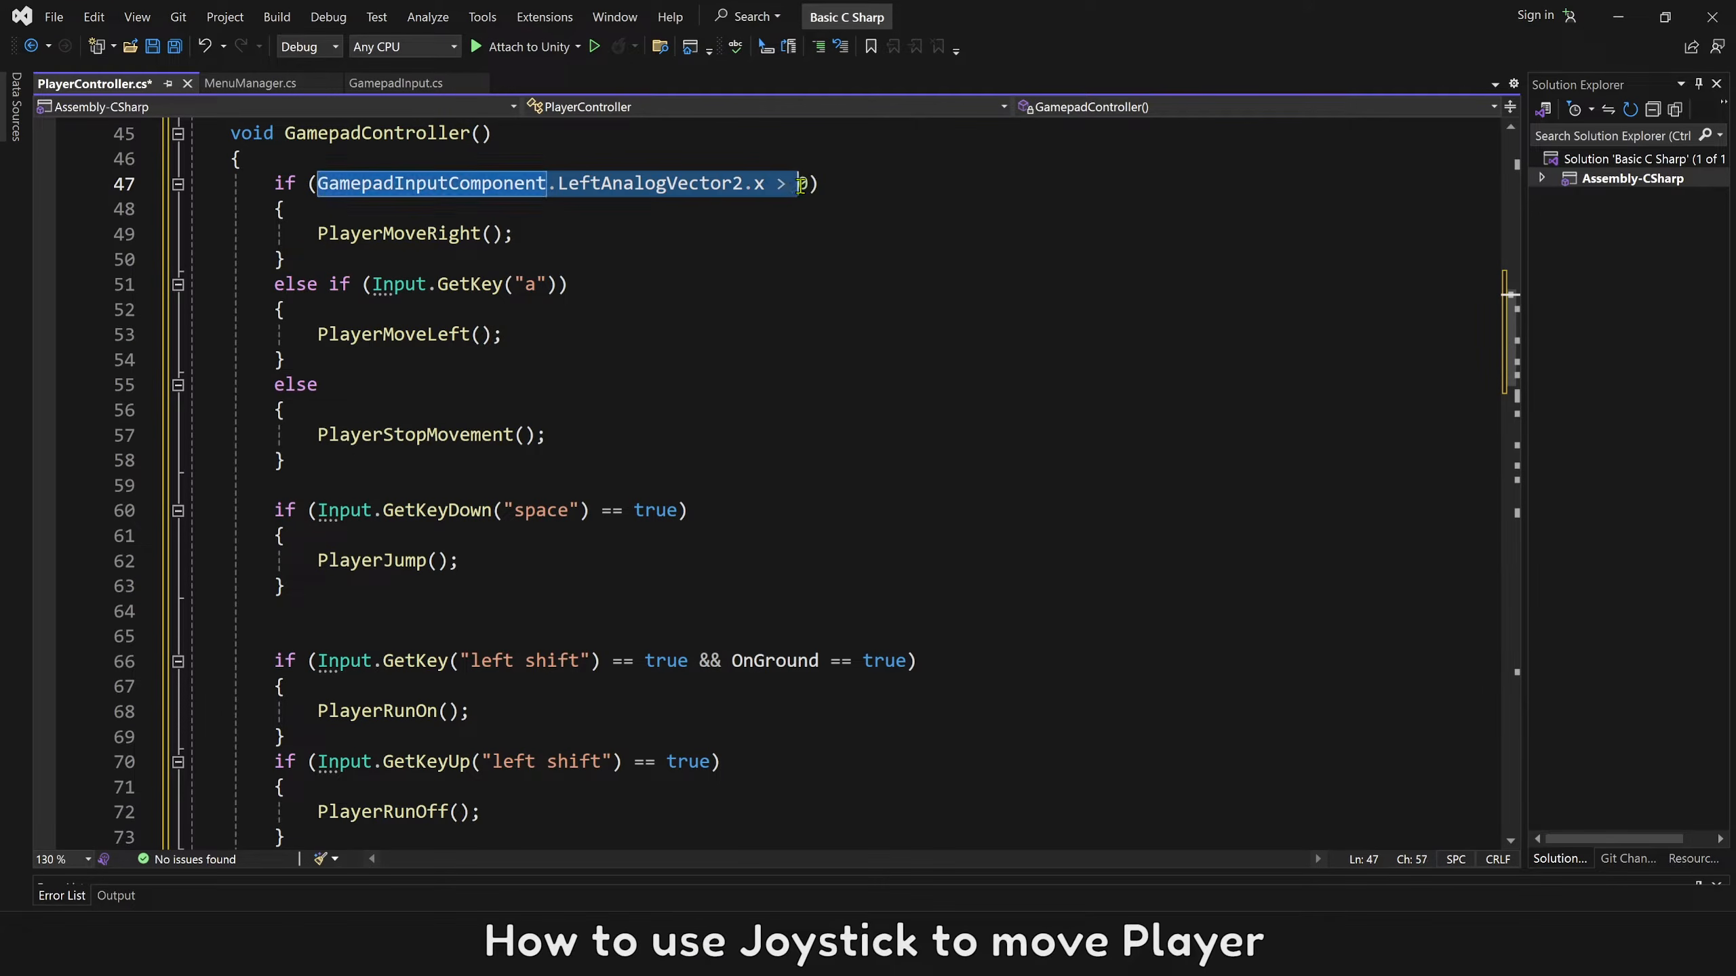
{"action": "key", "text": "ctrl+c"}
{"action": "left_click_drag", "start_coordinate": [371, 284], "coordinate": [559, 283]}
{"action": "key", "text": "ctrl+v"}
{"action": "key", "text": "shift+Left"}
{"action": "type", "text": "<"}
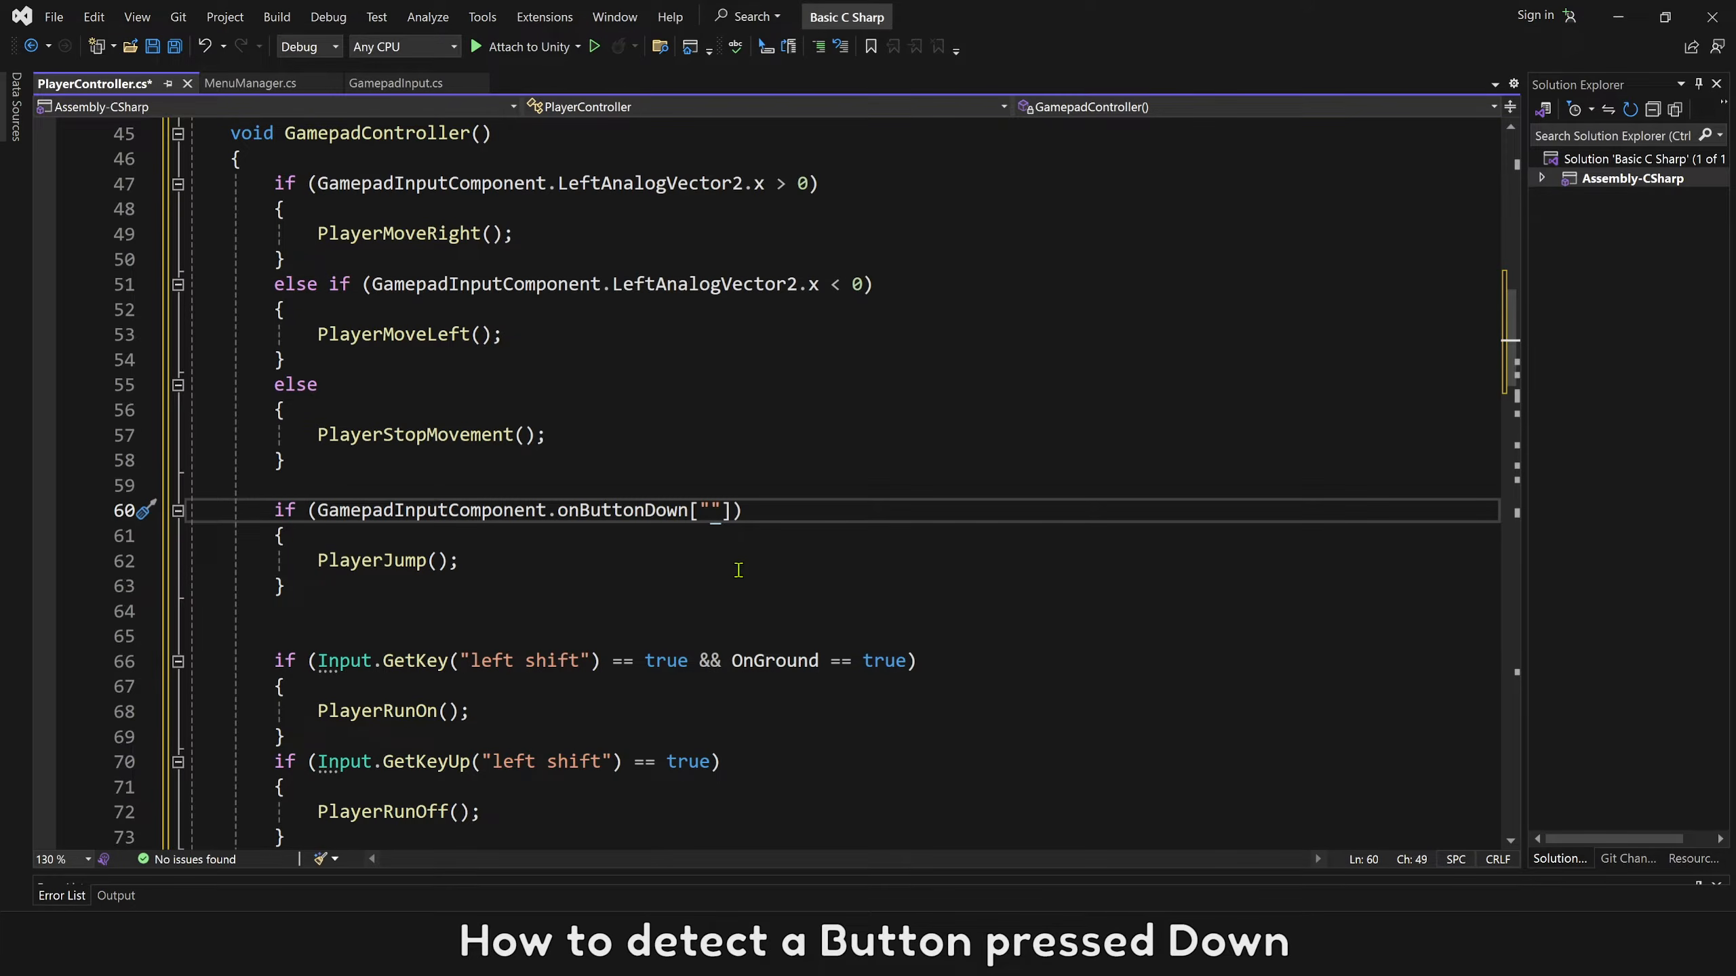
{"action": "type", "text": "Jump\"] == true"}
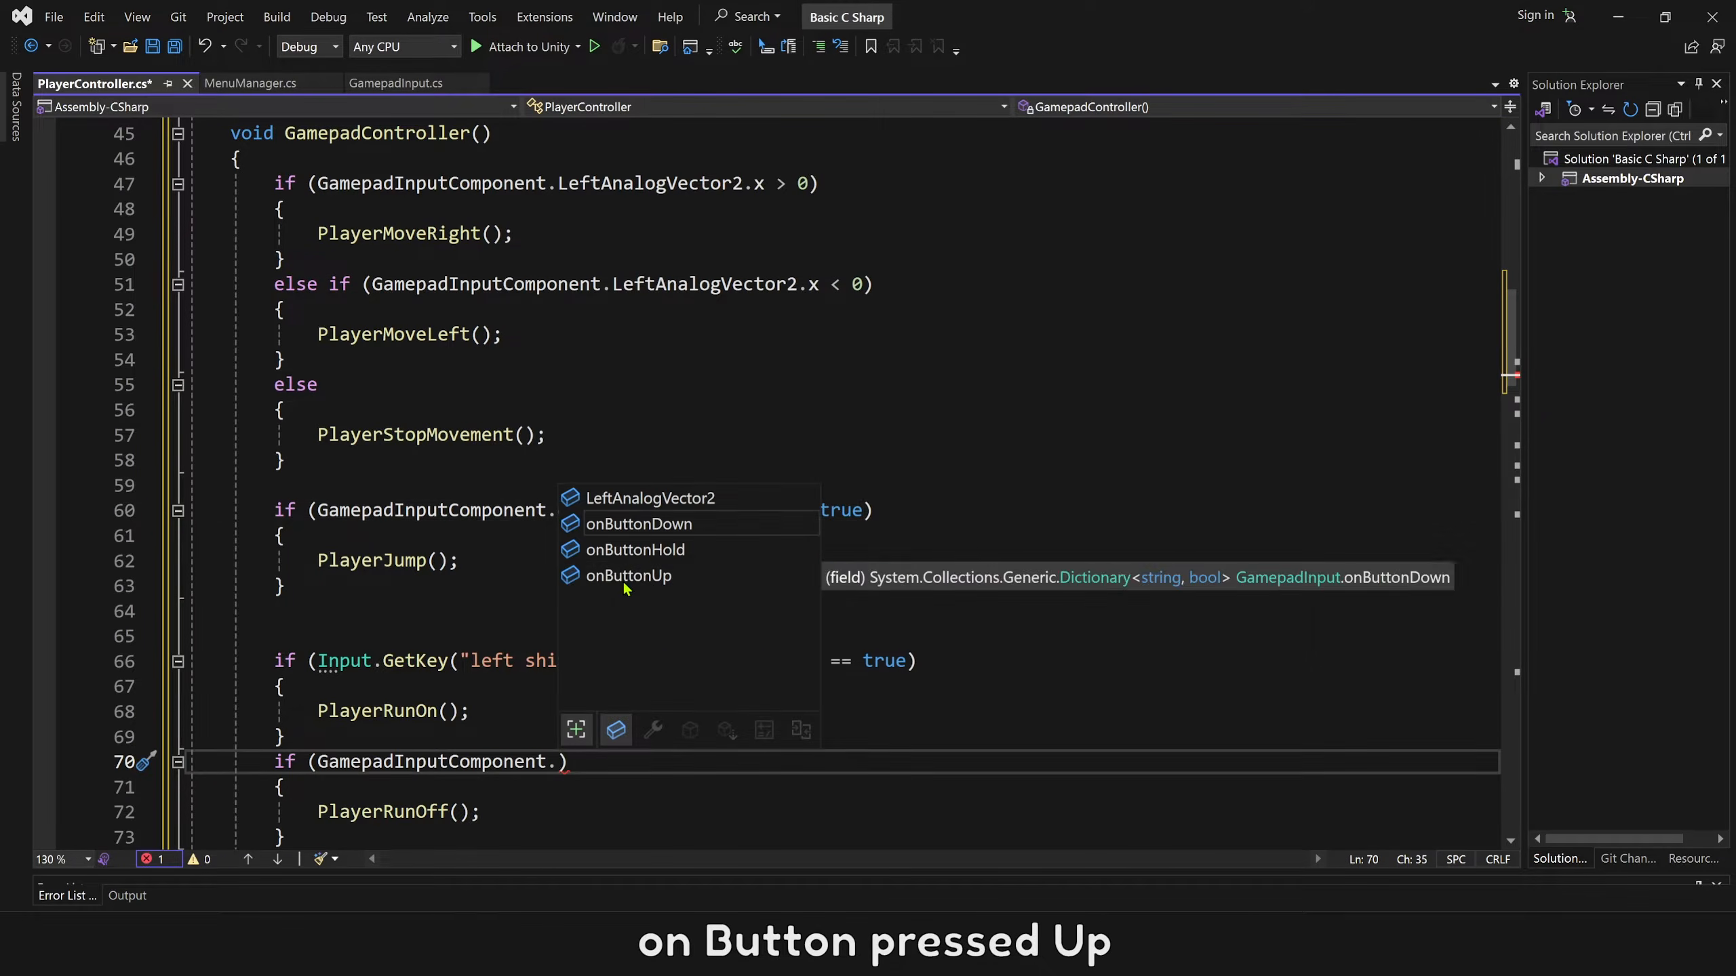
Rewrite the left shift run conditions in GamepadController to check the "Run" gamepad button.
{"action": "key", "text": "Down"}
{"action": "key", "text": "Down"}
{"action": "key", "text": "Tab"}
{"action": "type", "text": "[\"Run"}
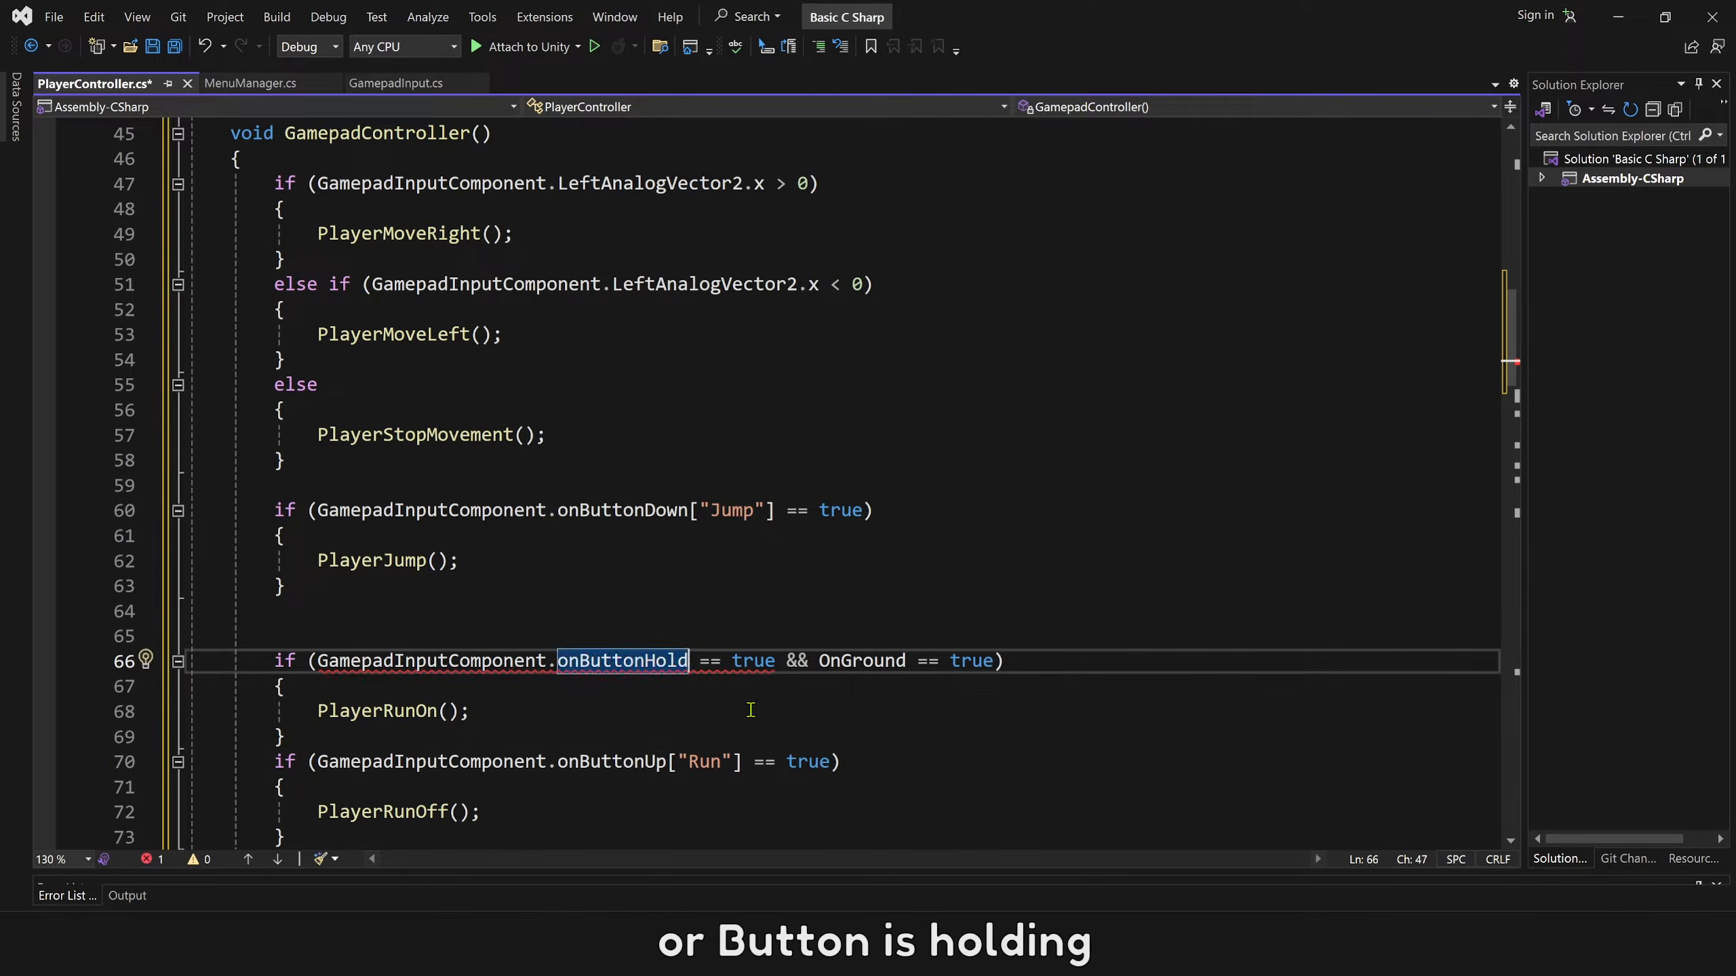
{"action": "type", "text": "[\""}
{"action": "double_click", "coordinate": [706, 762]}
{"action": "key", "text": "ctrl+c"}
{"action": "left_click", "coordinate": [714, 660]}
{"action": "key", "text": "ctrl+v"}
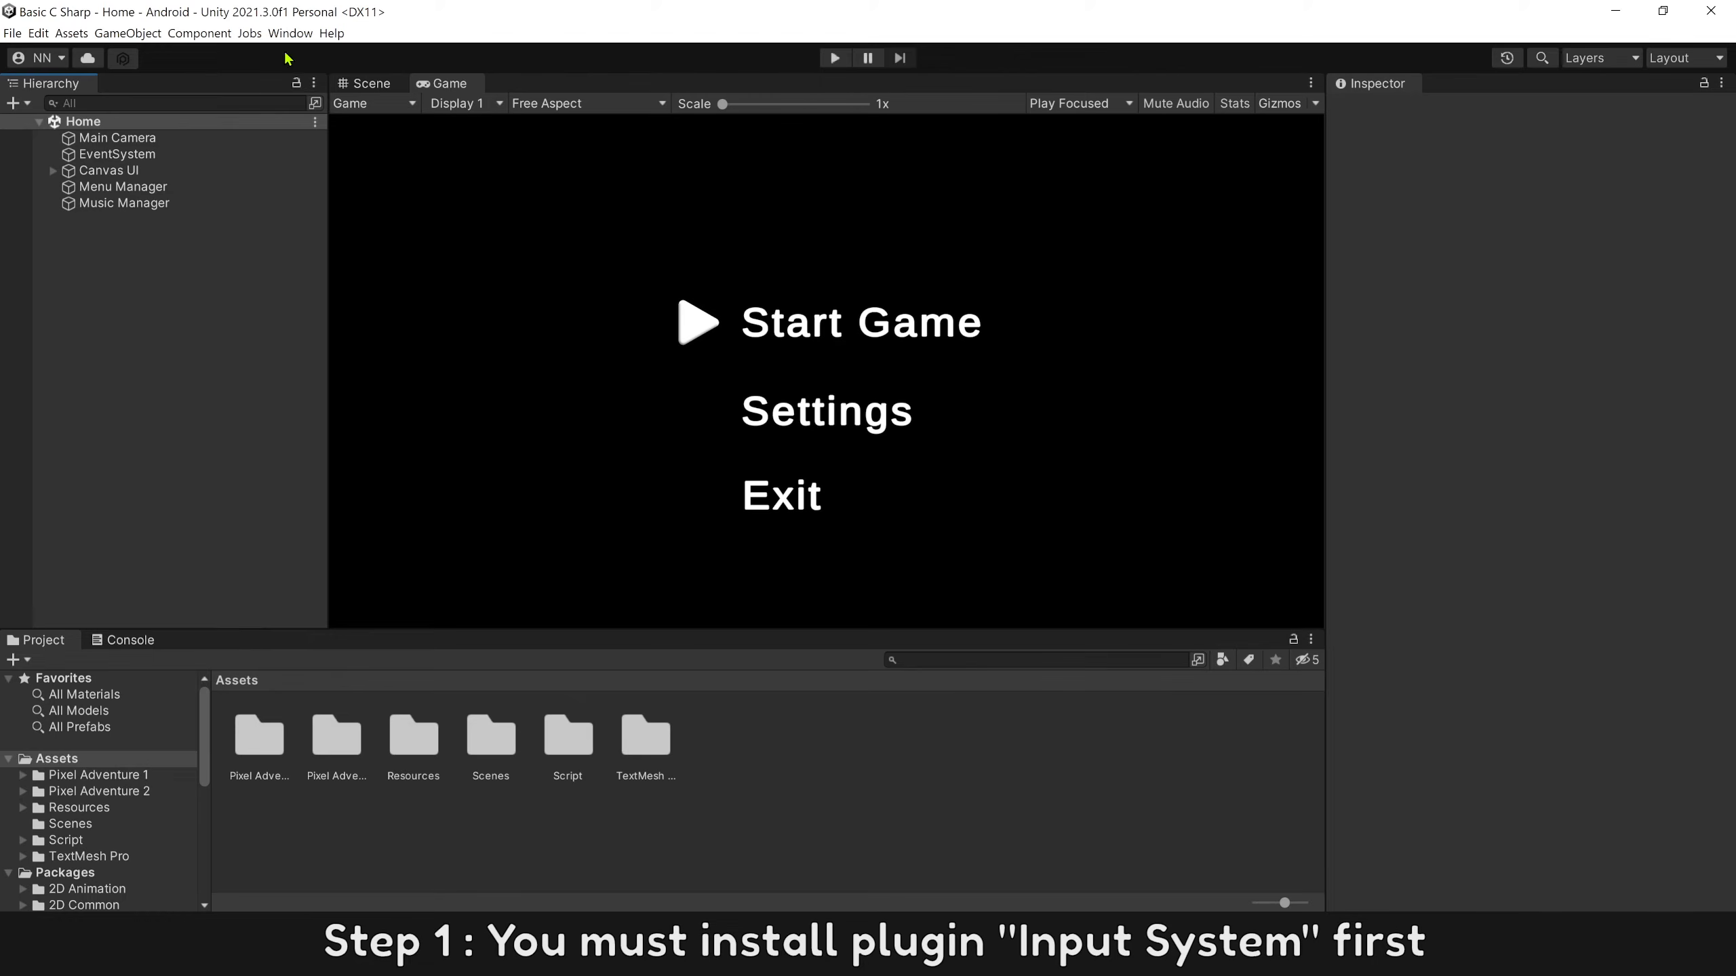
In Unity, show the Unity Registry packages in the Package Manager and search them for "input".
{"action": "left_click", "coordinate": [290, 32]}
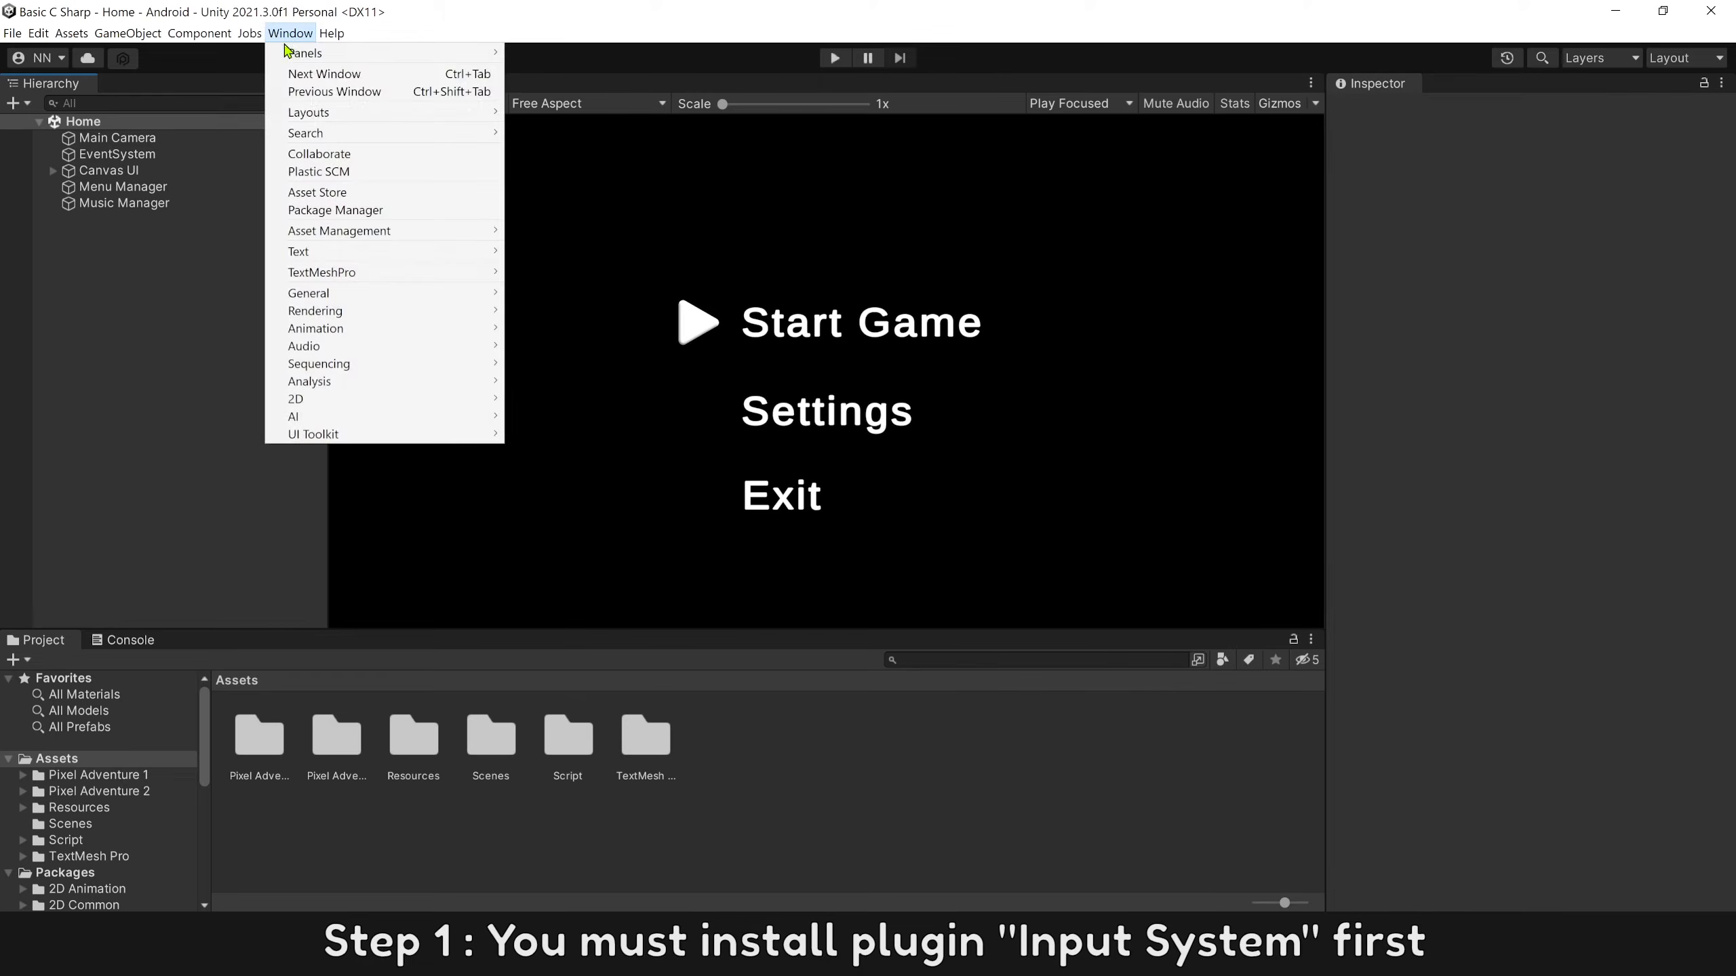
{"action": "left_click", "coordinate": [286, 211]}
{"action": "left_click", "coordinate": [471, 161]}
{"action": "left_click", "coordinate": [490, 182]}
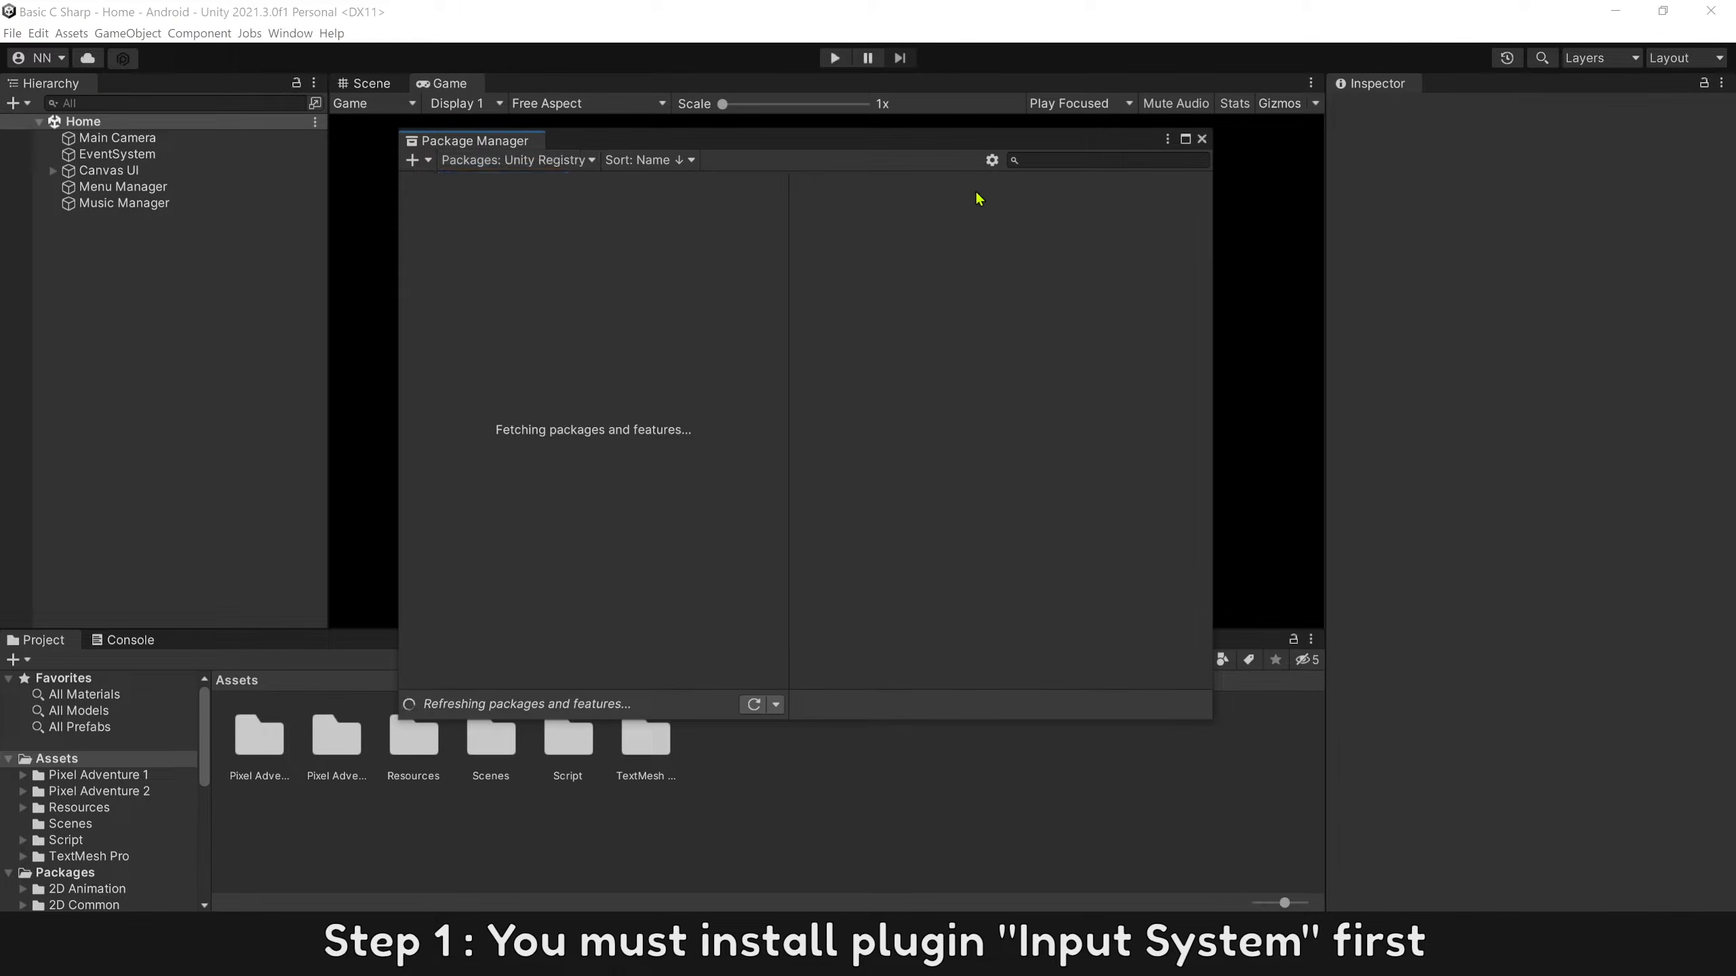
{"action": "type", "text": "input"}
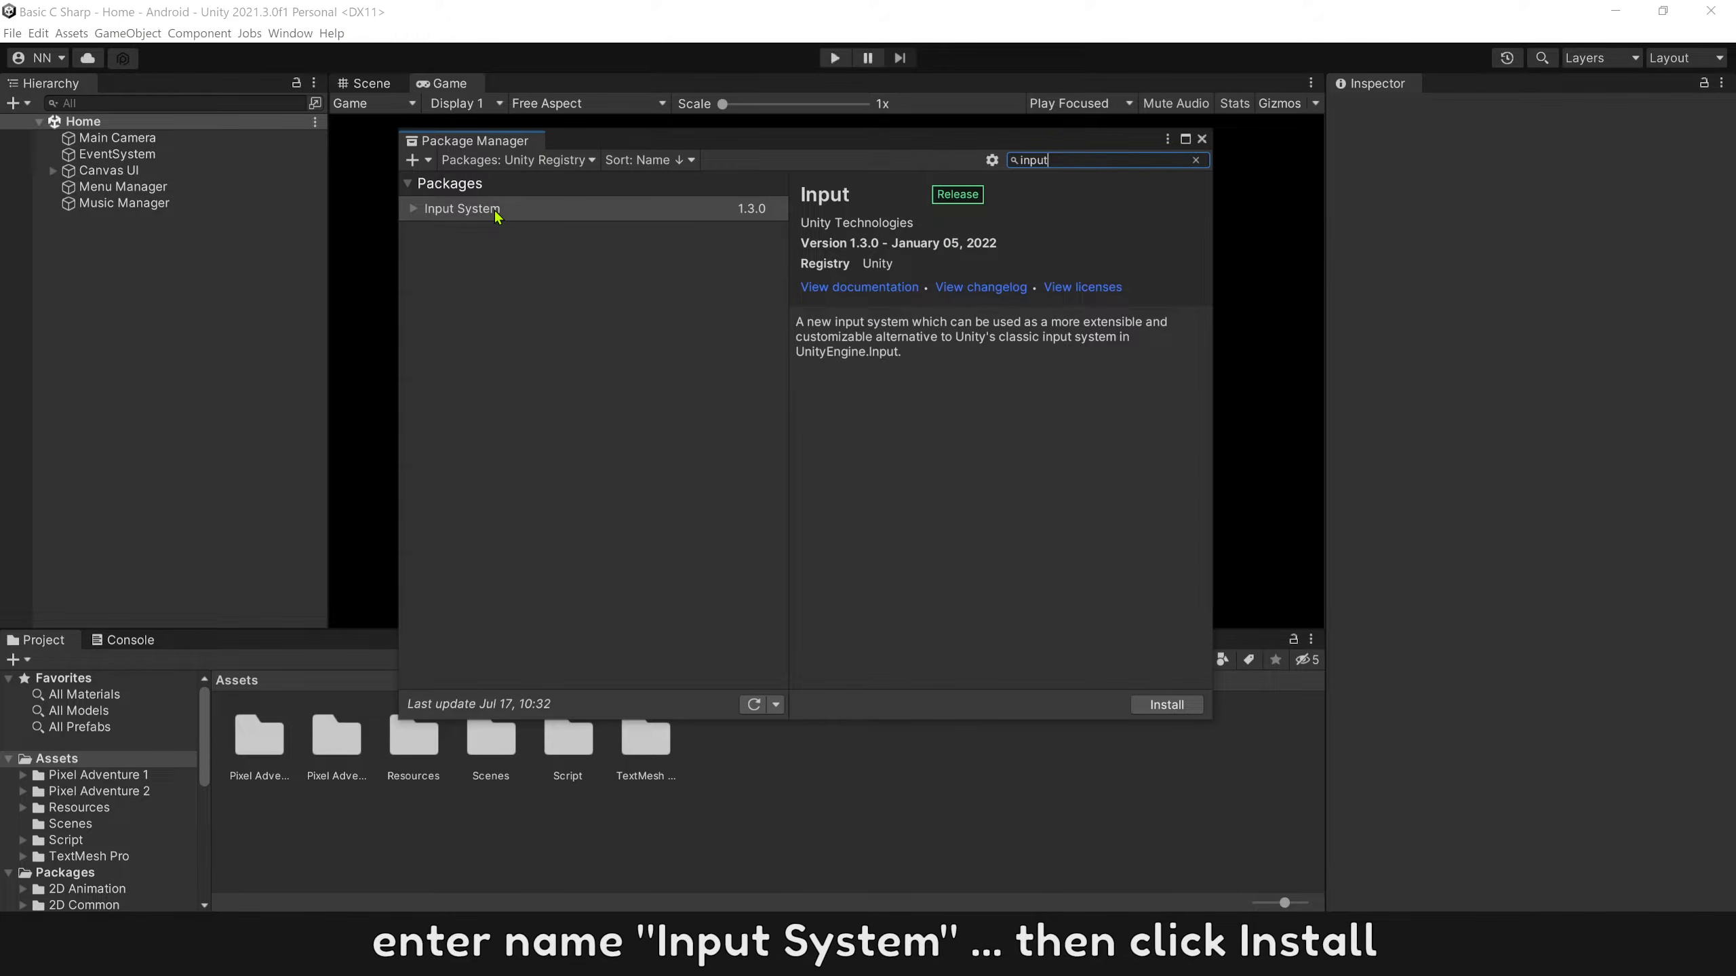
Install the Input System package and enable the new input backends with an editor restart, closing the Package Manager at the end.
{"action": "left_click", "coordinate": [457, 211]}
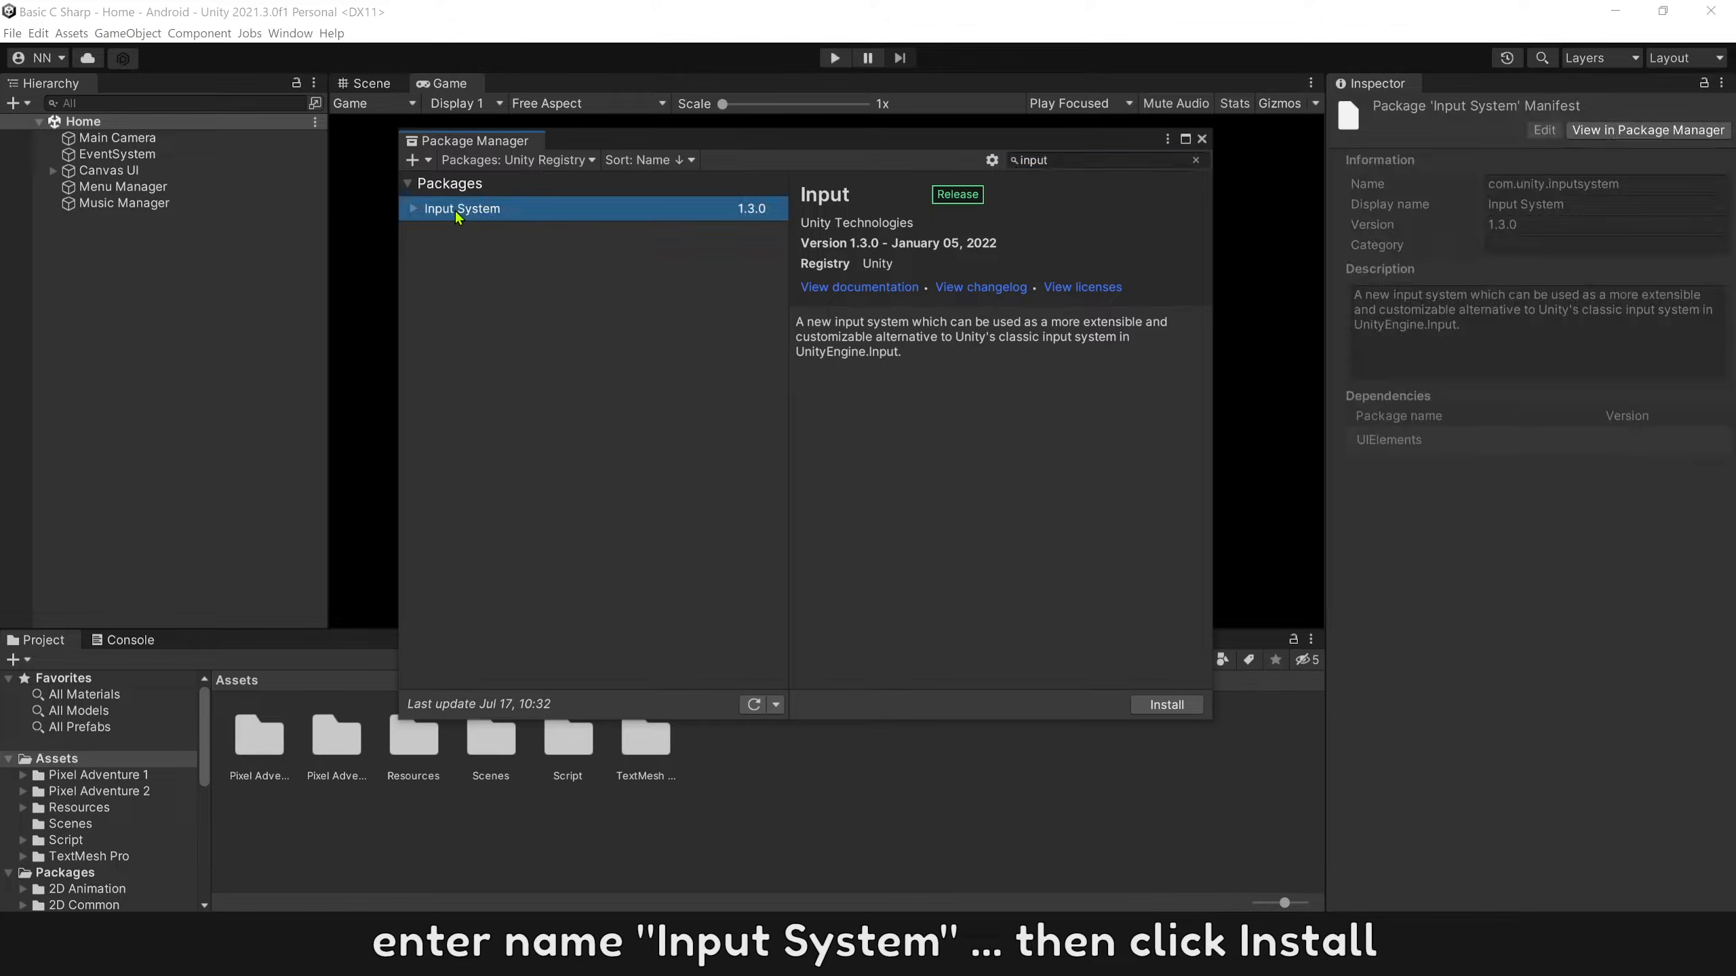
{"action": "left_click", "coordinate": [1134, 706]}
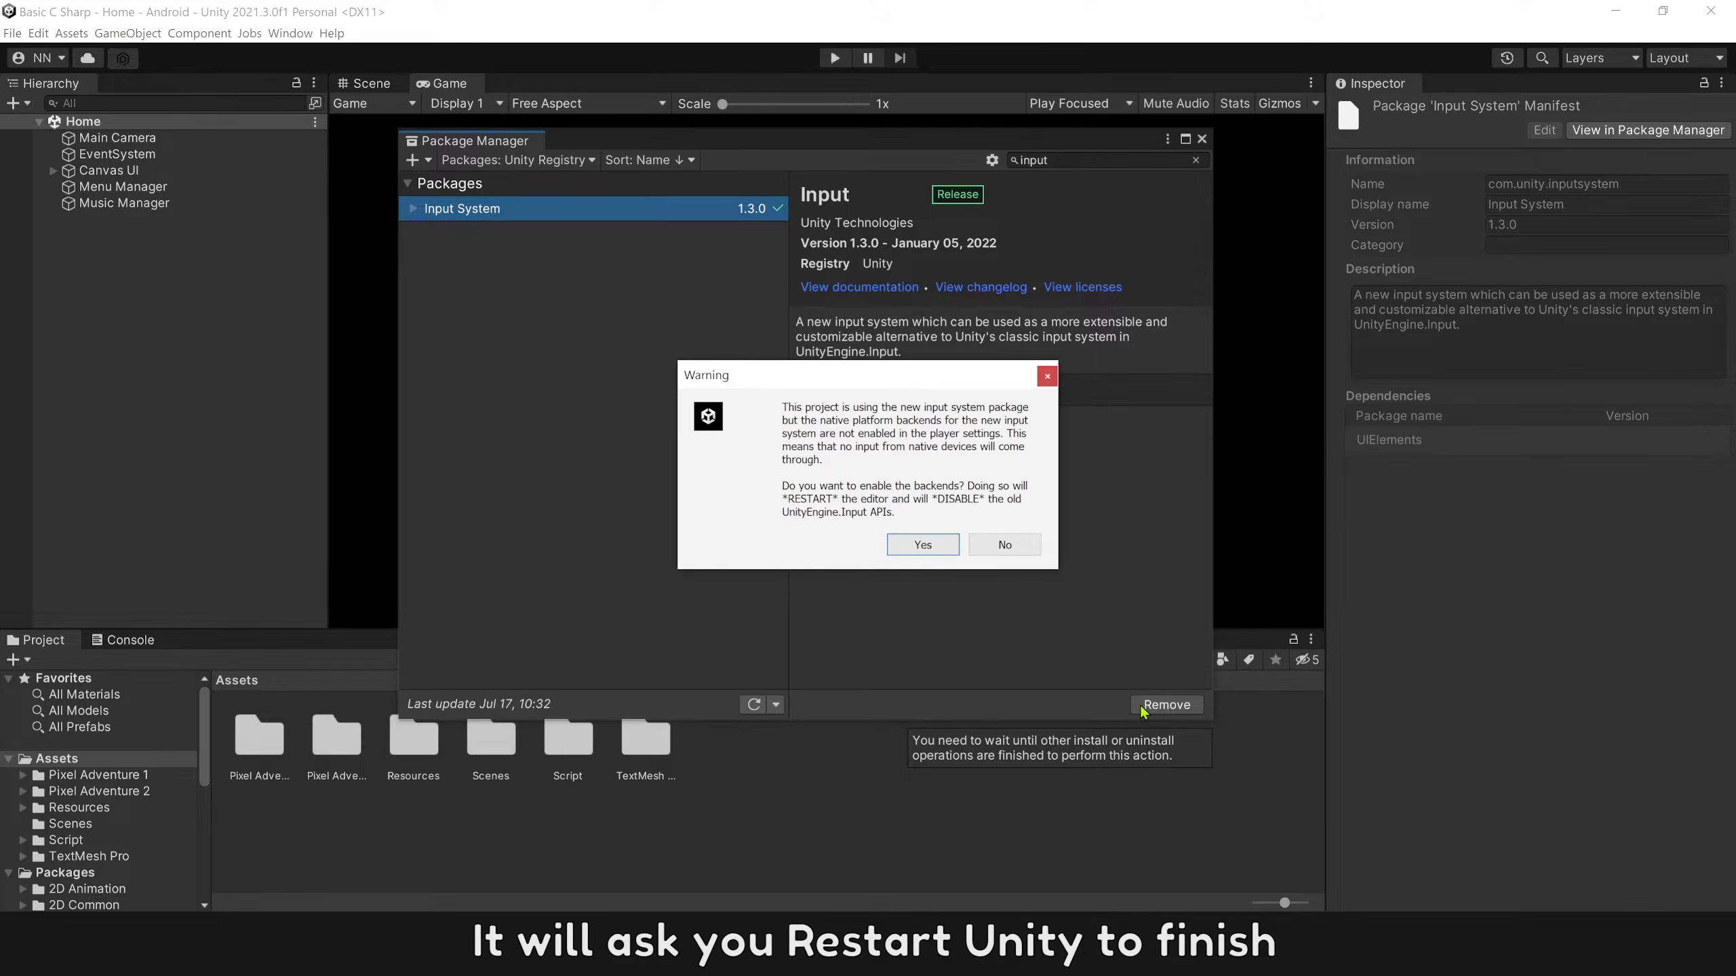
{"action": "left_click", "coordinate": [923, 545]}
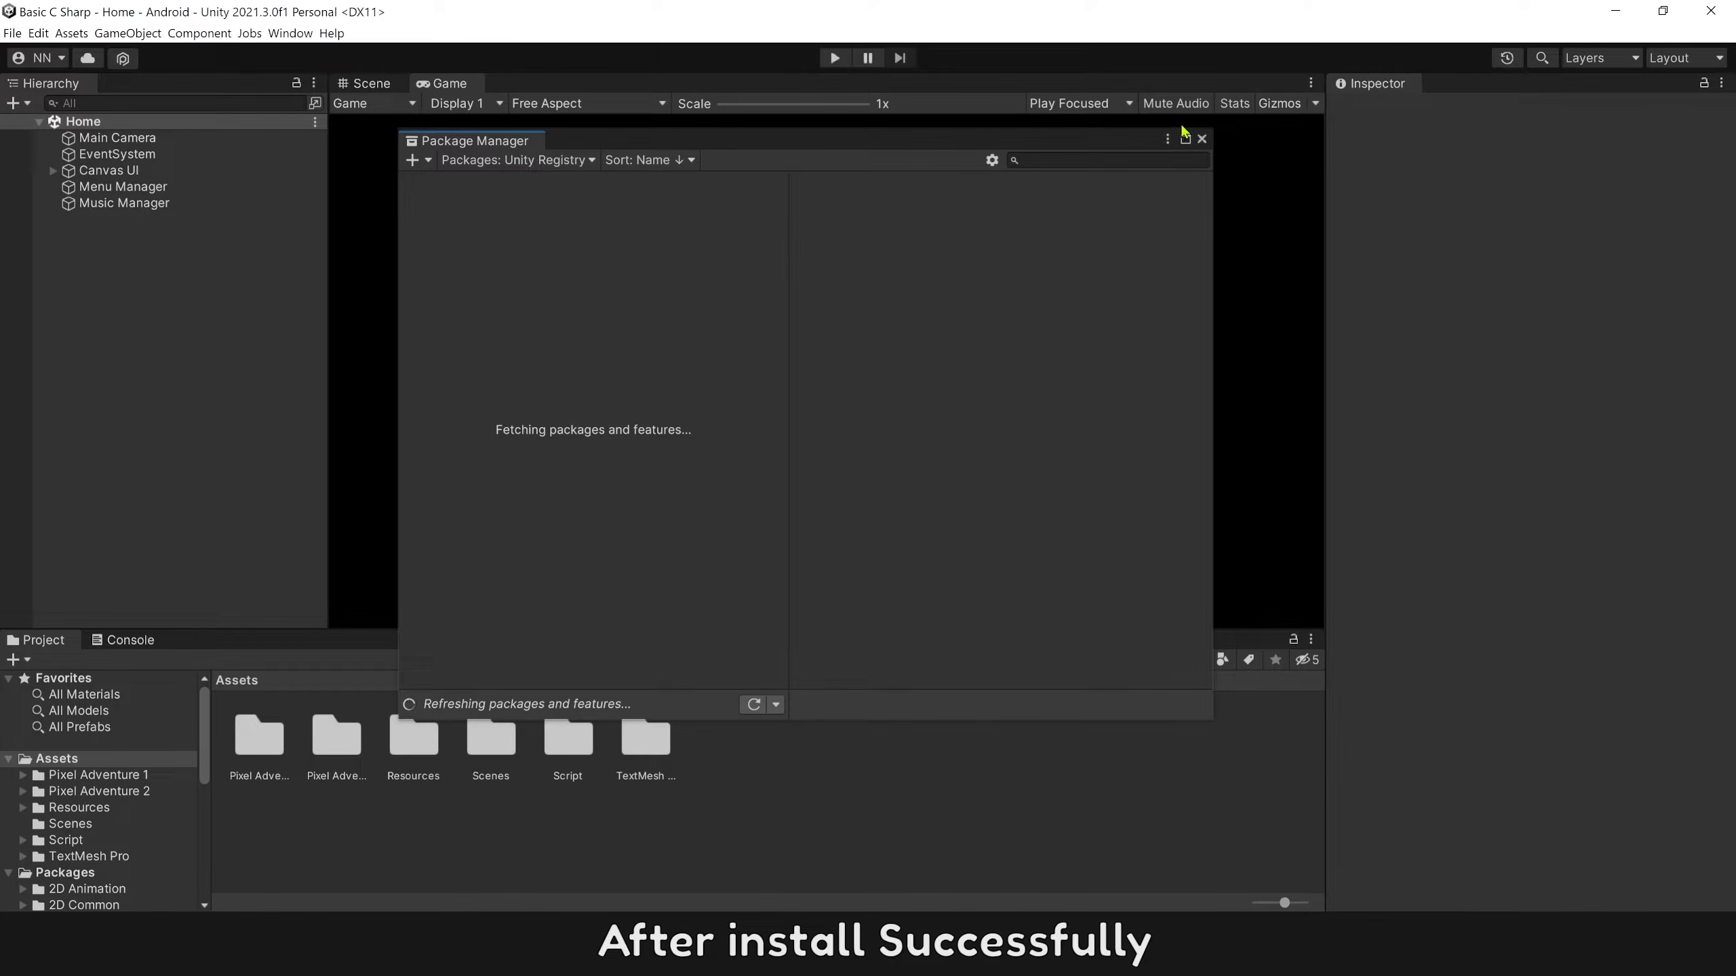
{"action": "left_click", "coordinate": [1202, 138]}
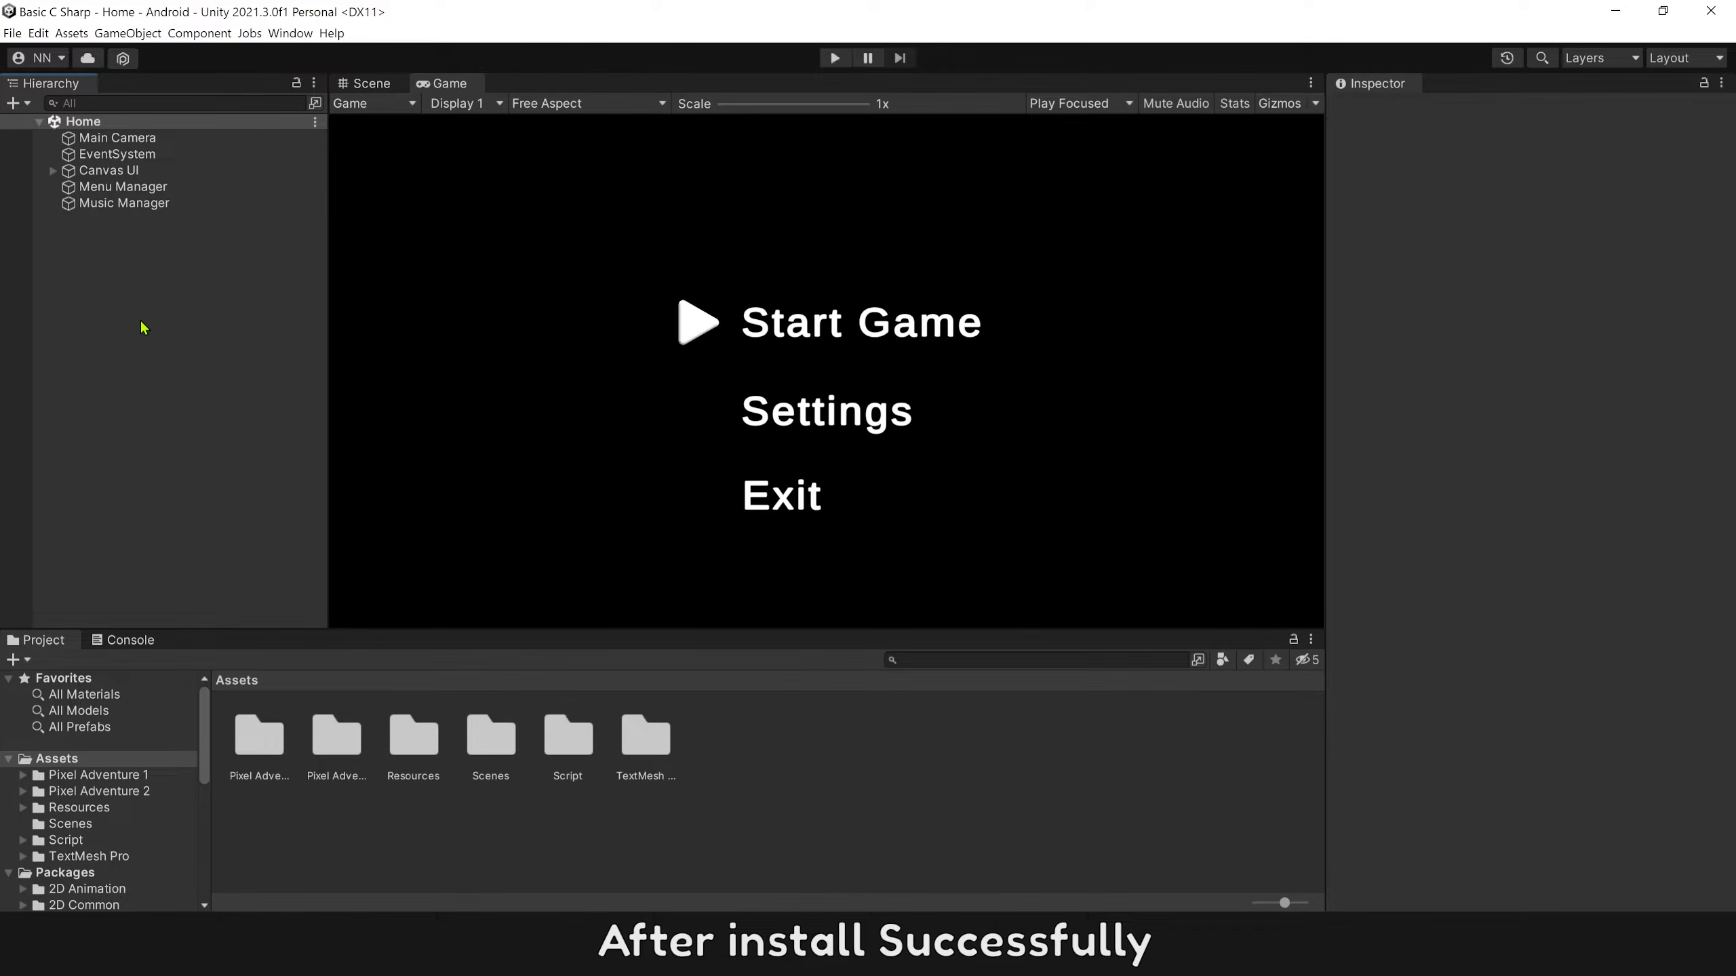
Set Active Input Handling to Both in the Android Player project settings and apply it with an editor restart.
{"action": "left_click", "coordinate": [38, 32]}
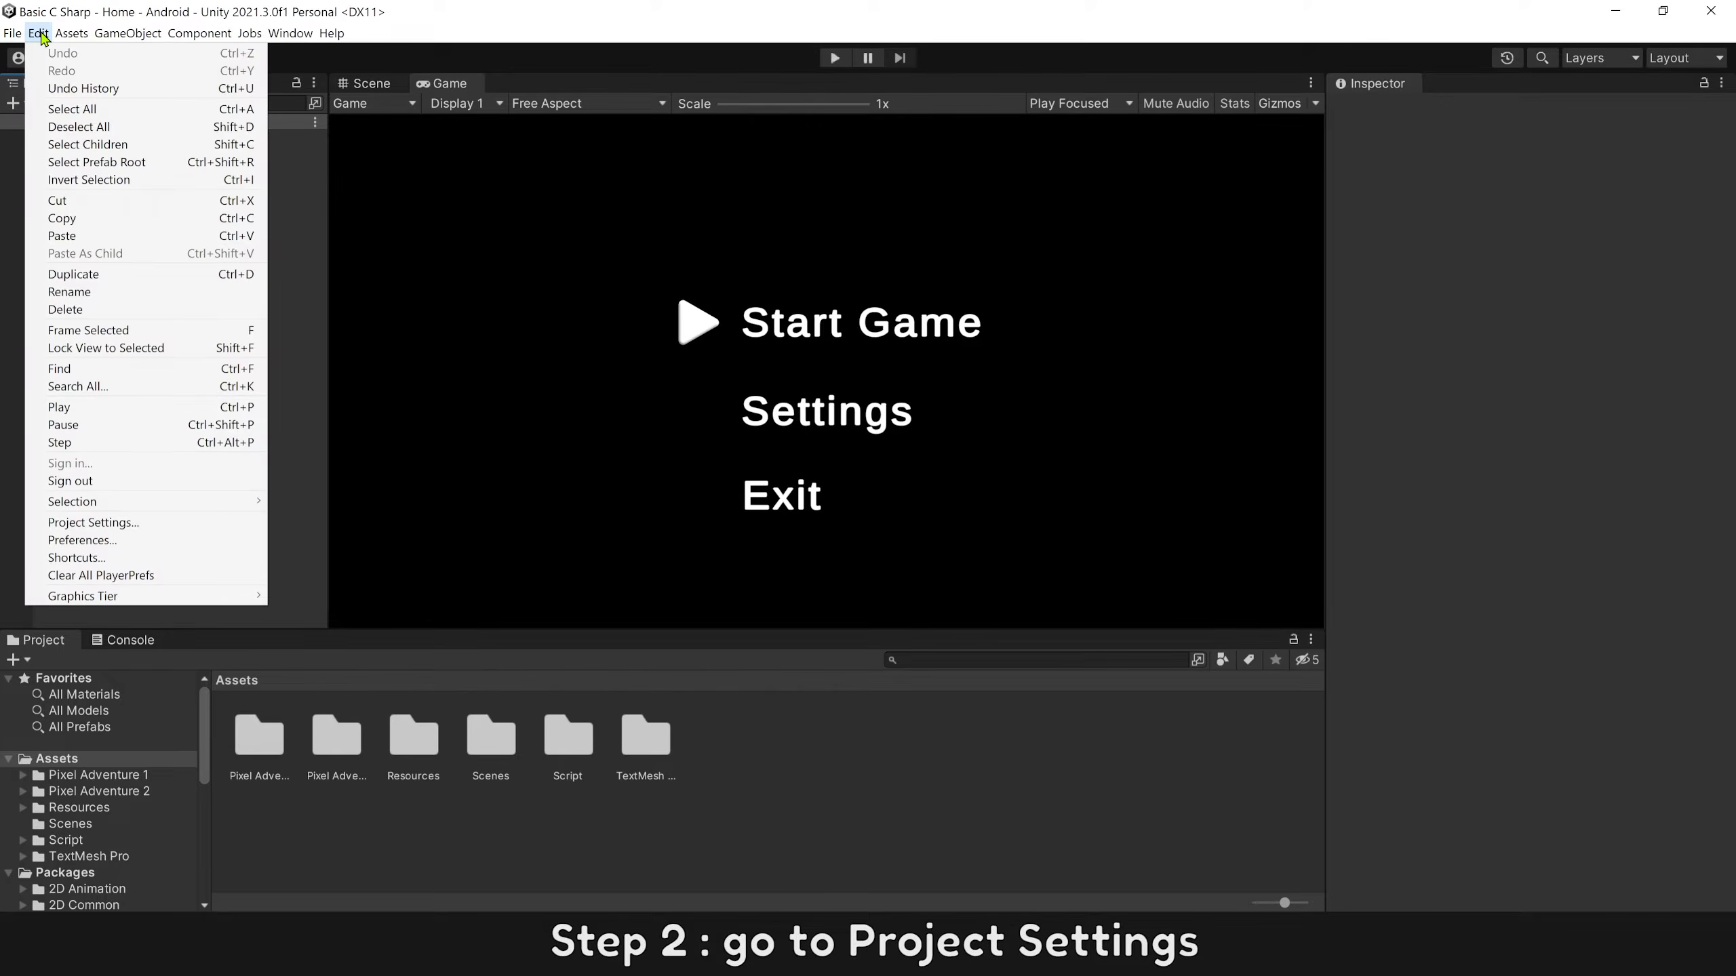
{"action": "left_click", "coordinate": [98, 526]}
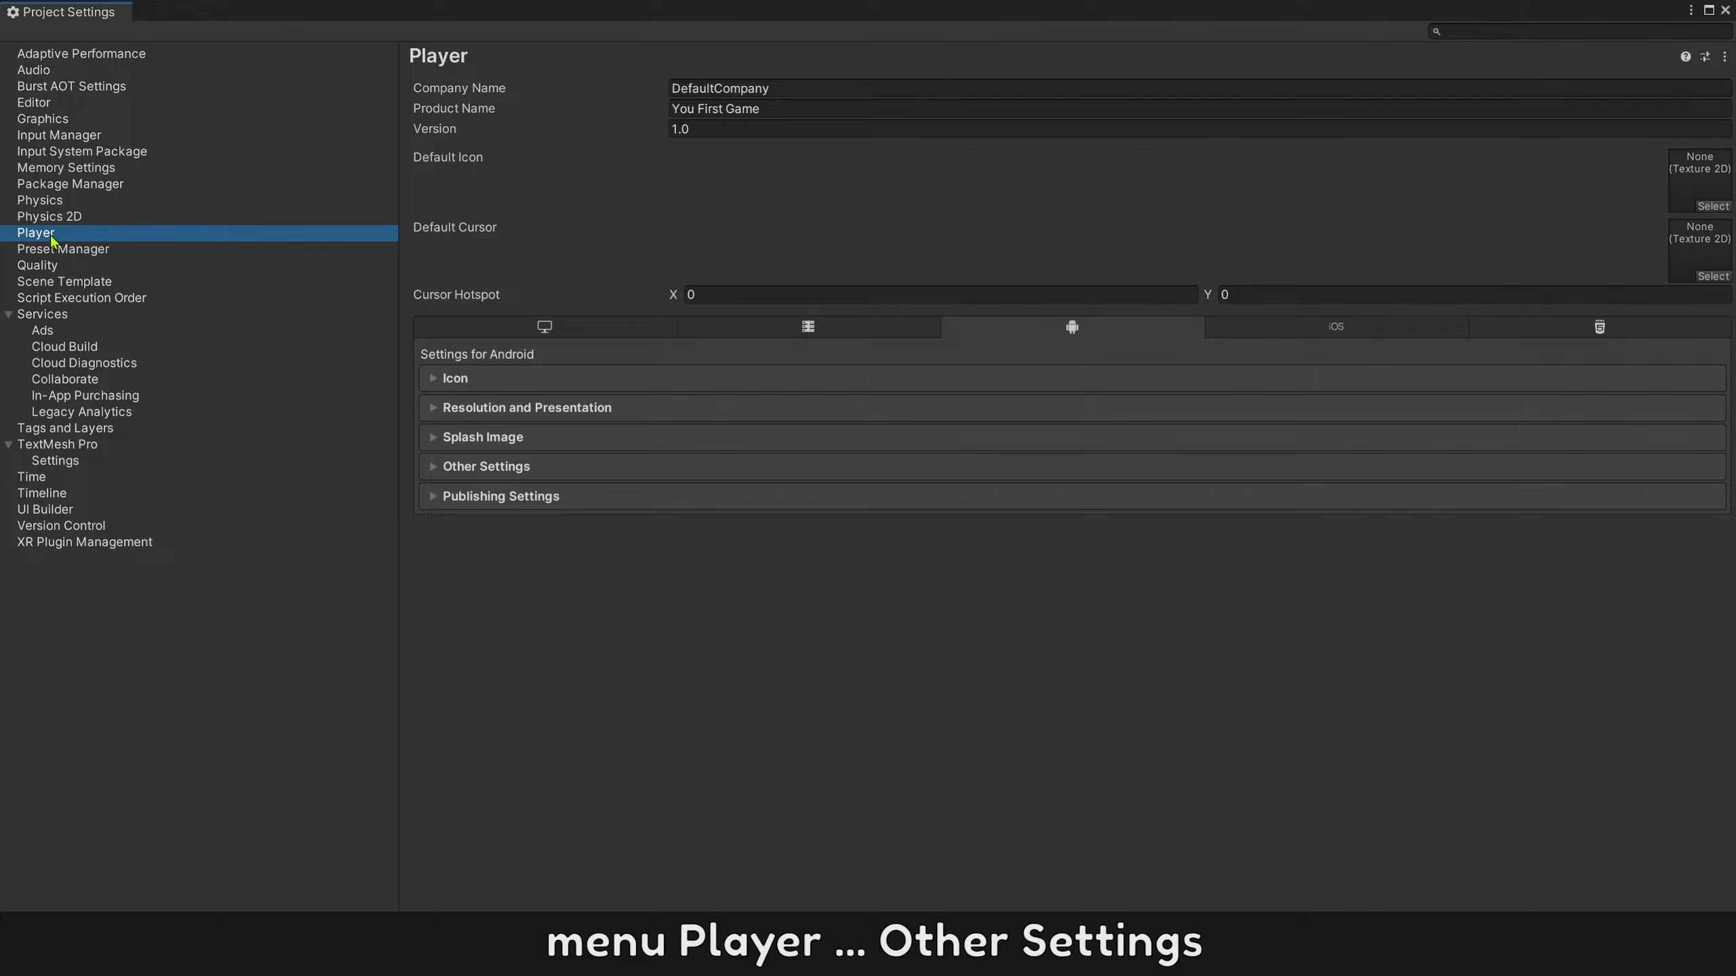
{"action": "left_click", "coordinate": [437, 468]}
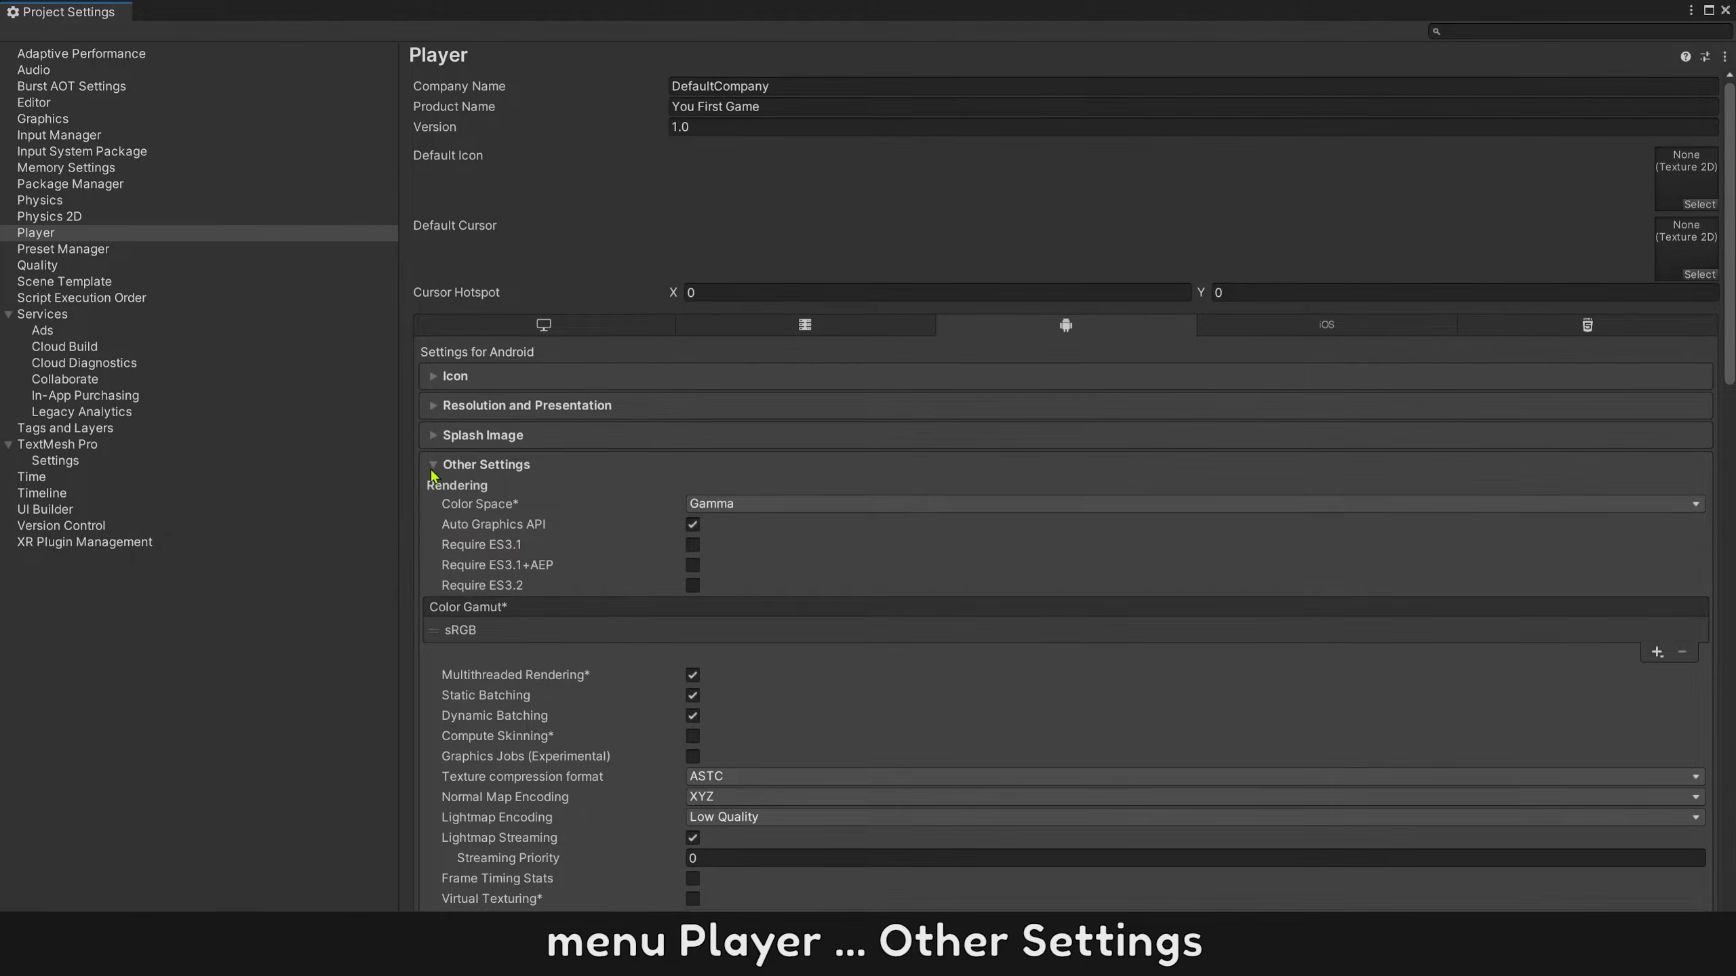
{"action": "scroll", "coordinate": [496, 673], "scroll_direction": "down", "scroll_amount": 5}
{"action": "scroll", "coordinate": [496, 673], "scroll_direction": "down", "scroll_amount": 10}
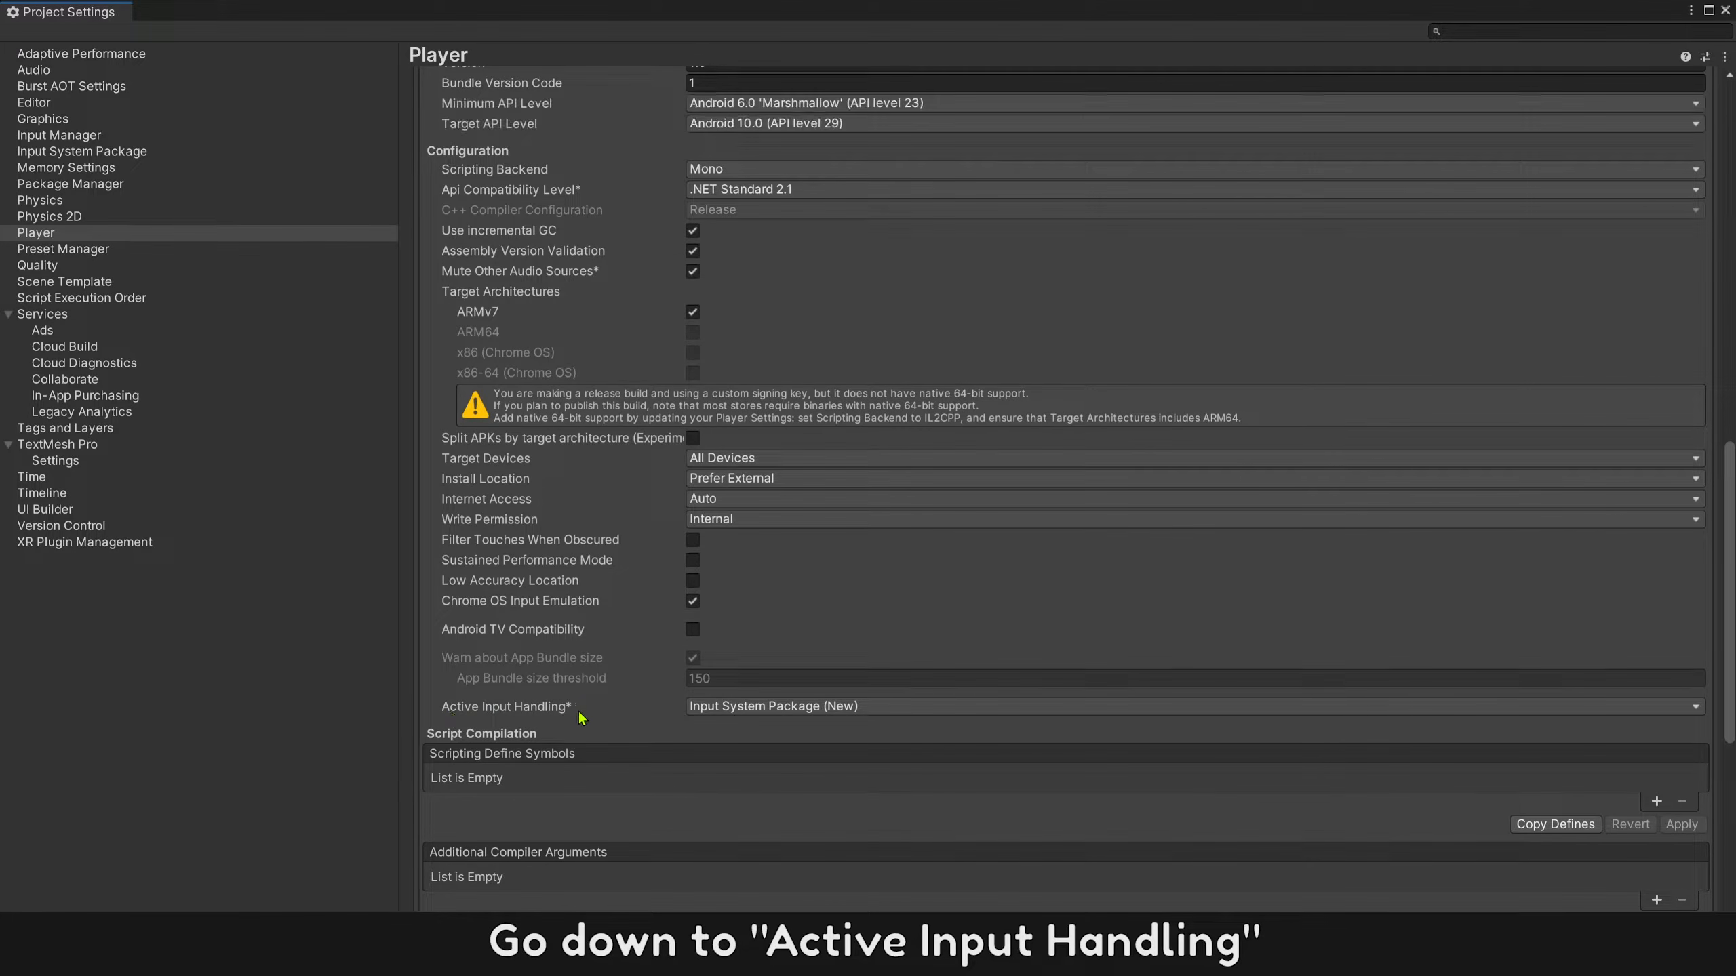
{"action": "left_click", "coordinate": [690, 709]}
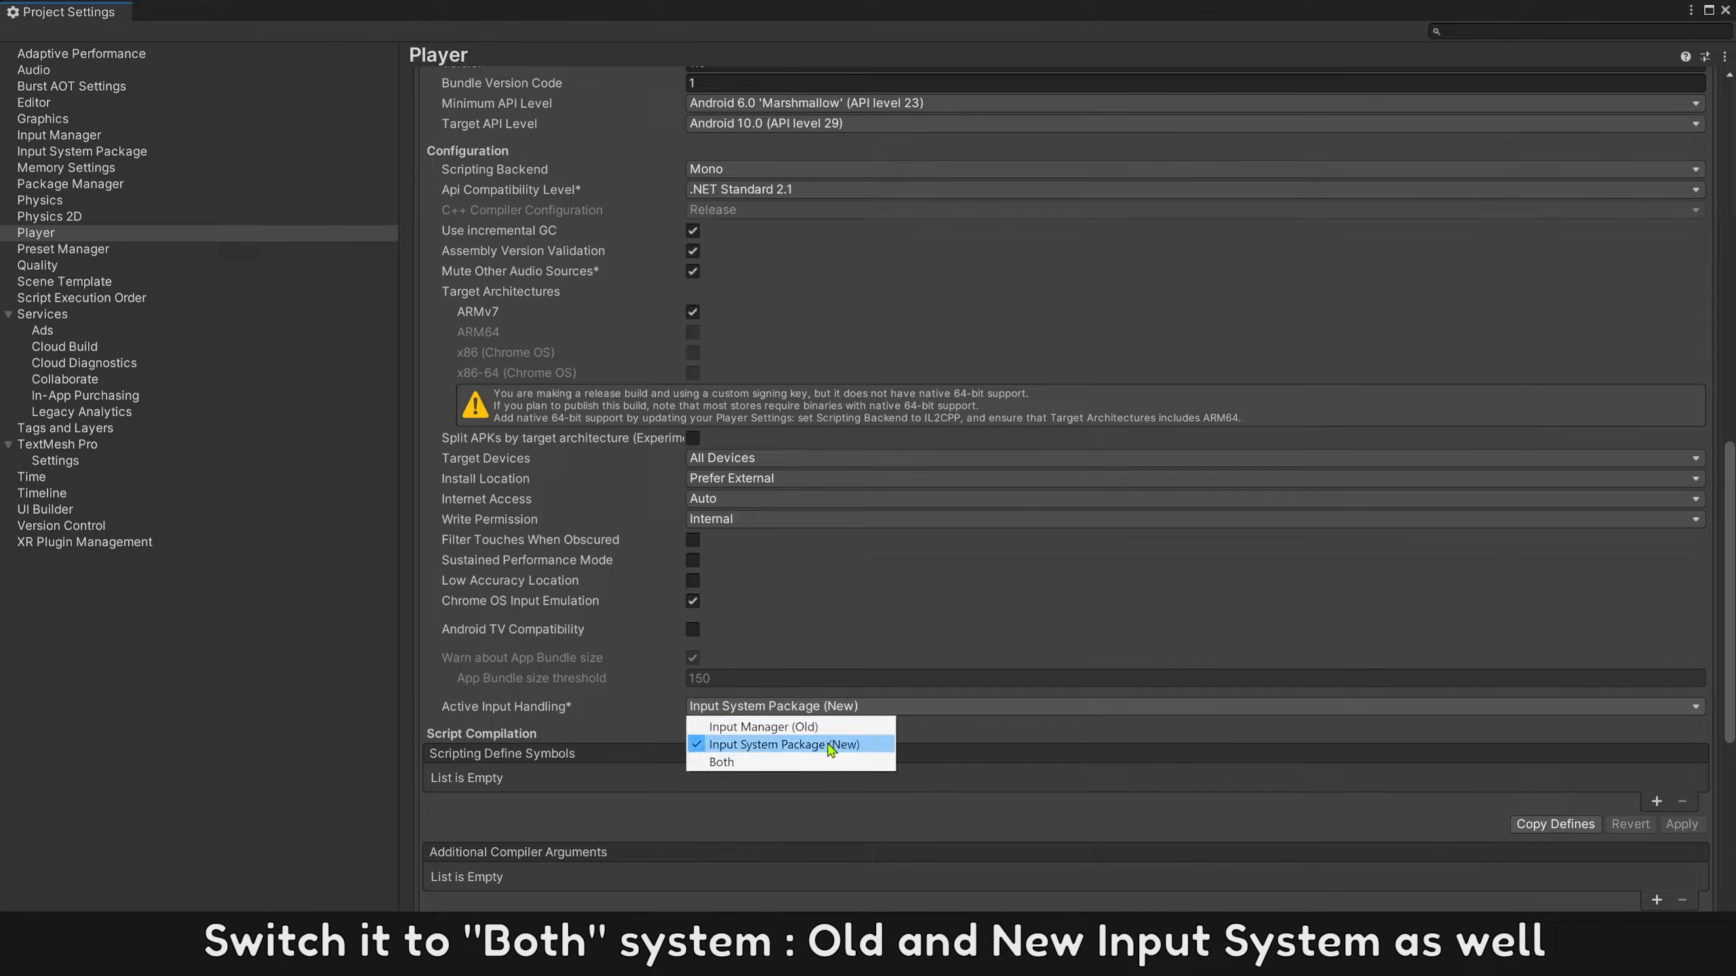
{"action": "left_click", "coordinate": [729, 764]}
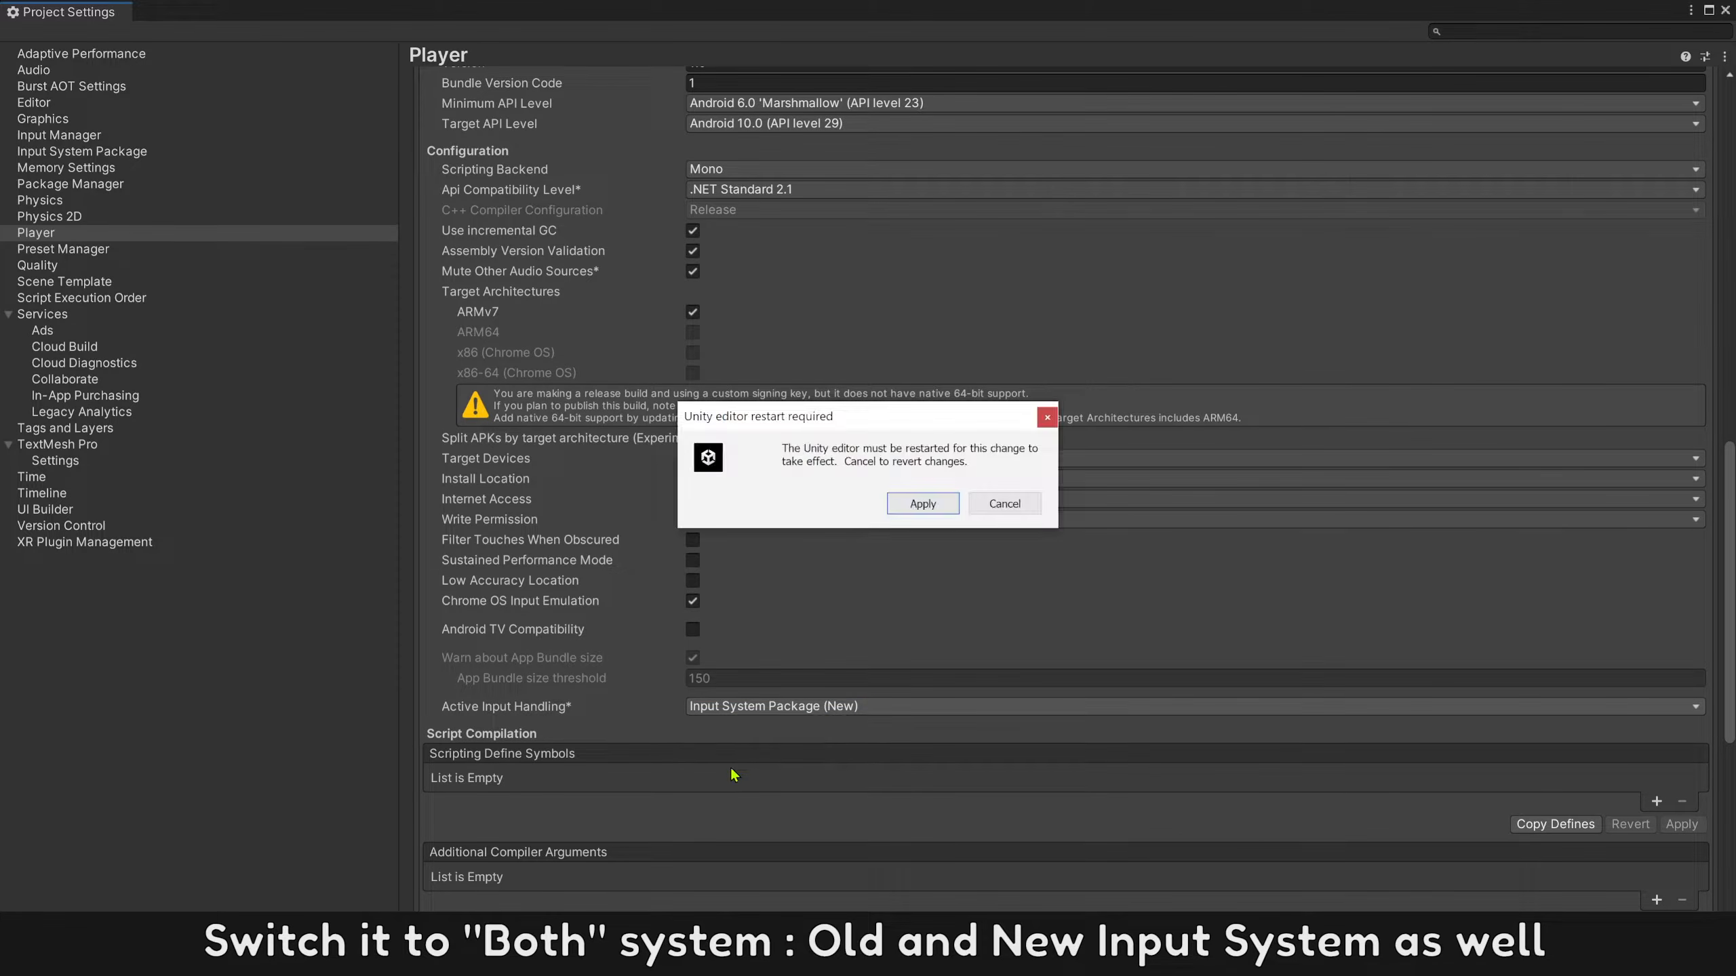
{"action": "left_click", "coordinate": [928, 504]}
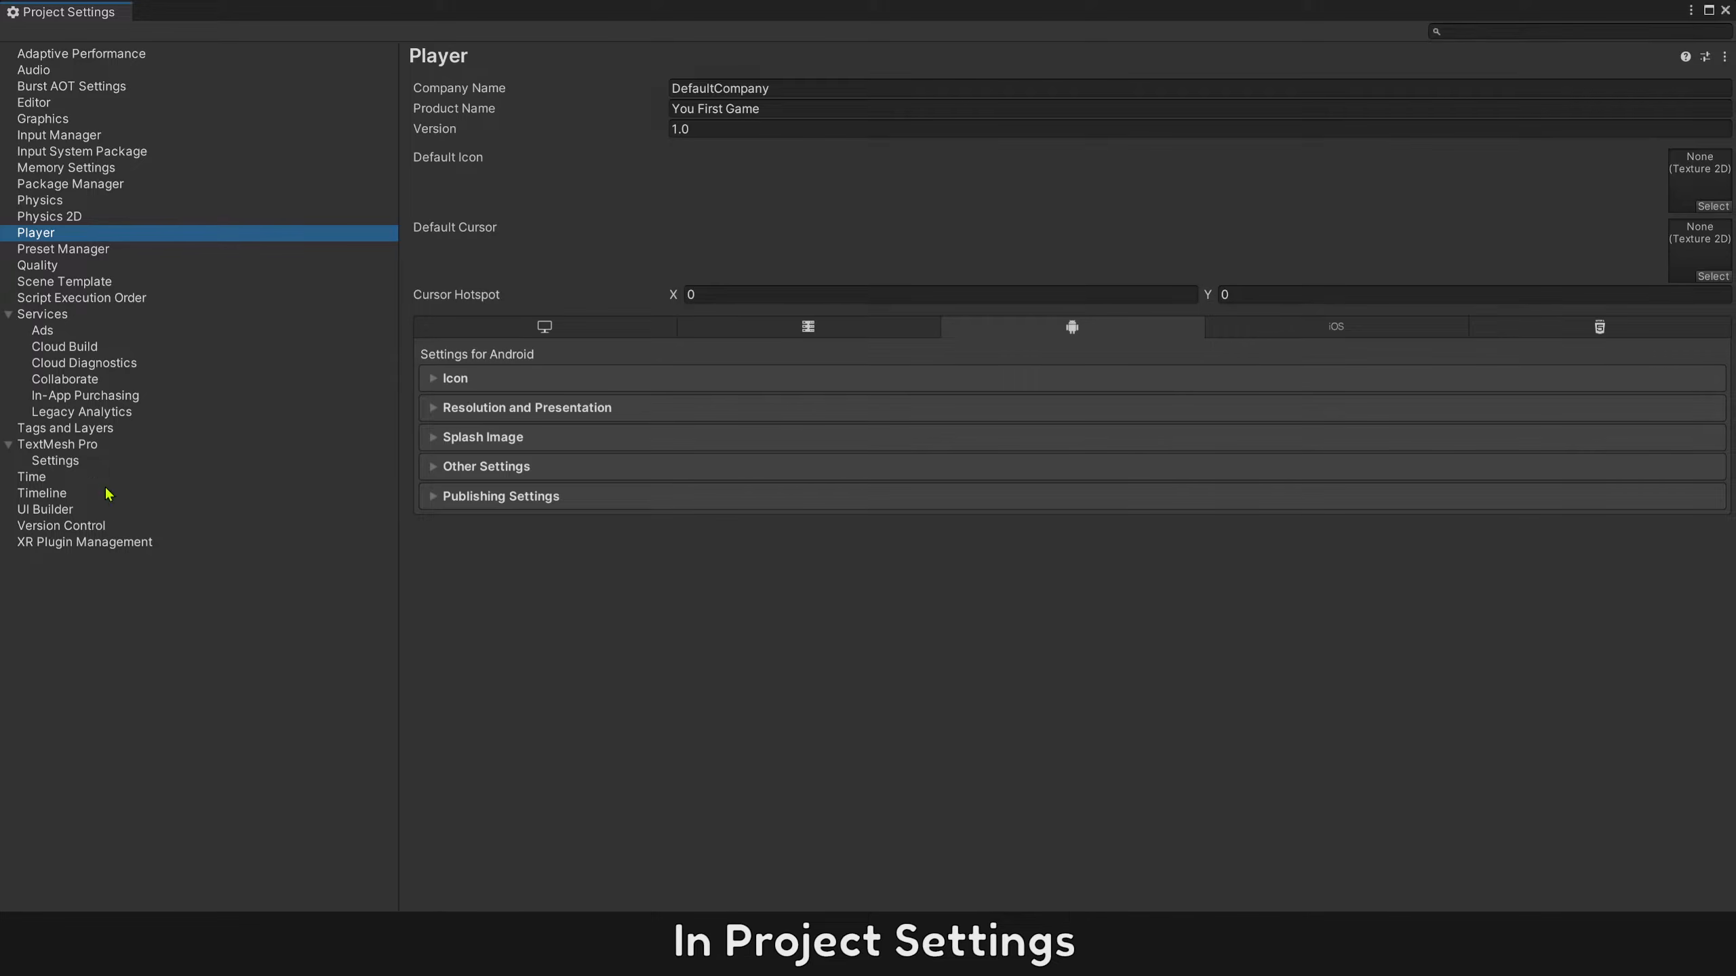
Create an editable settings asset for the Input System Package in the project settings.
{"action": "left_click", "coordinate": [59, 135]}
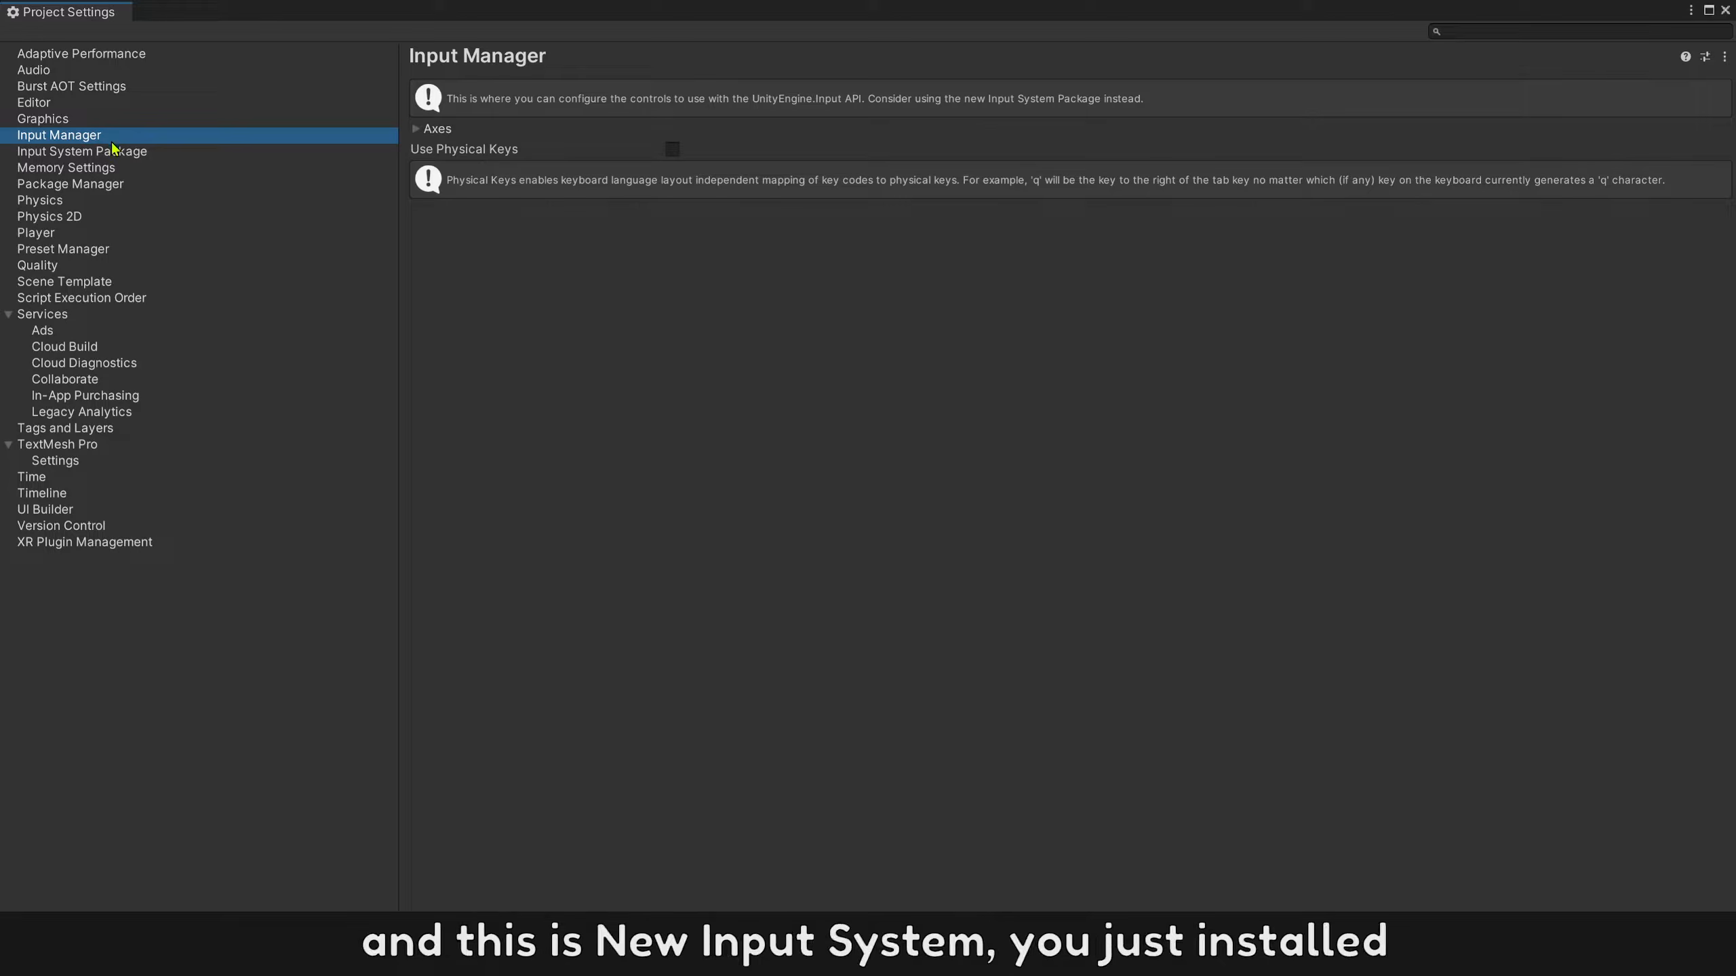
{"action": "left_click", "coordinate": [71, 152]}
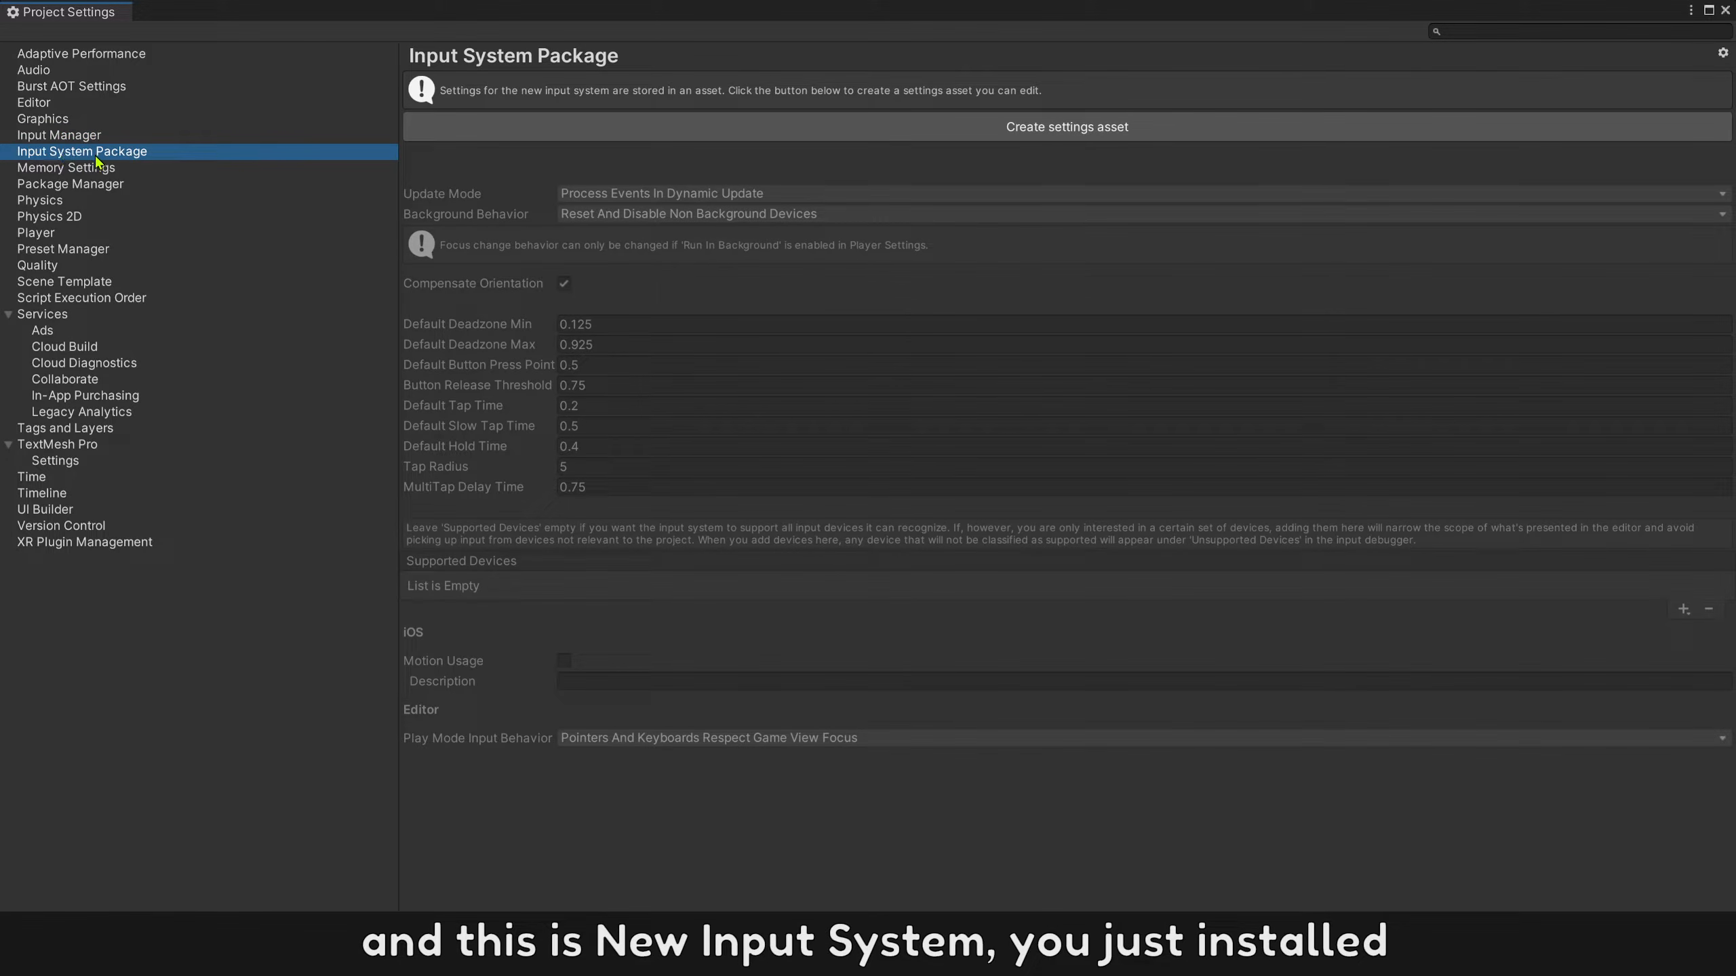
{"action": "left_click", "coordinate": [522, 133]}
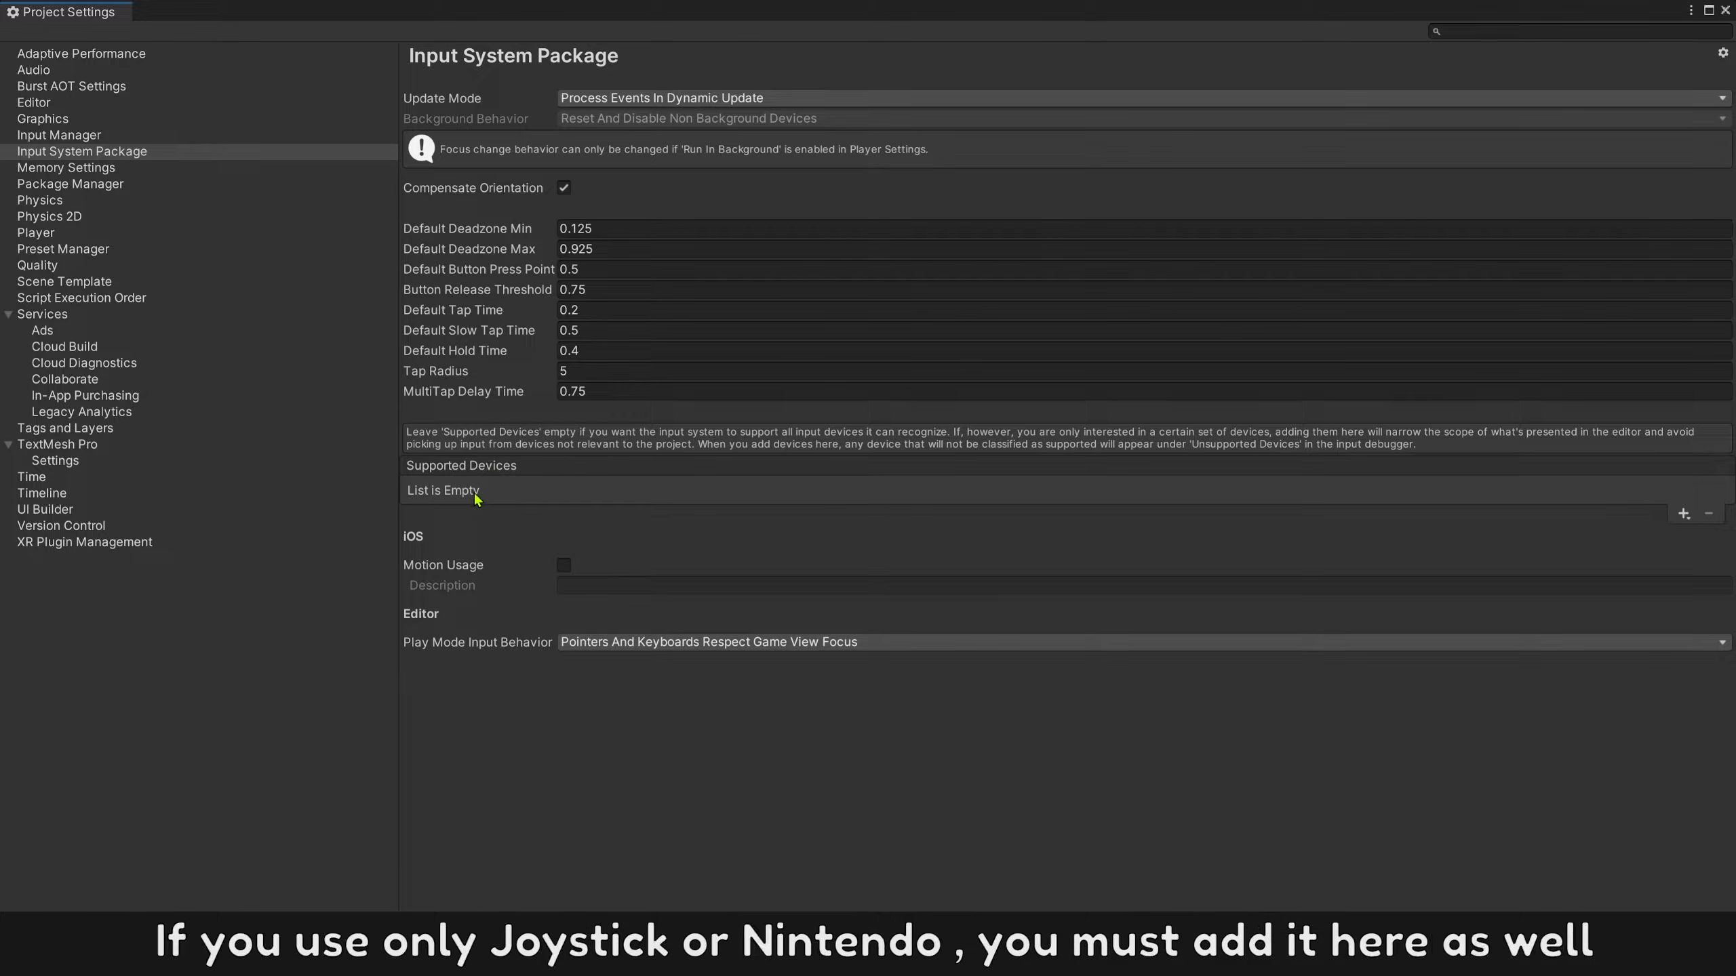
Add the generic Gamepad to the Input System Package's supported devices.
{"action": "left_click", "coordinate": [1682, 513]}
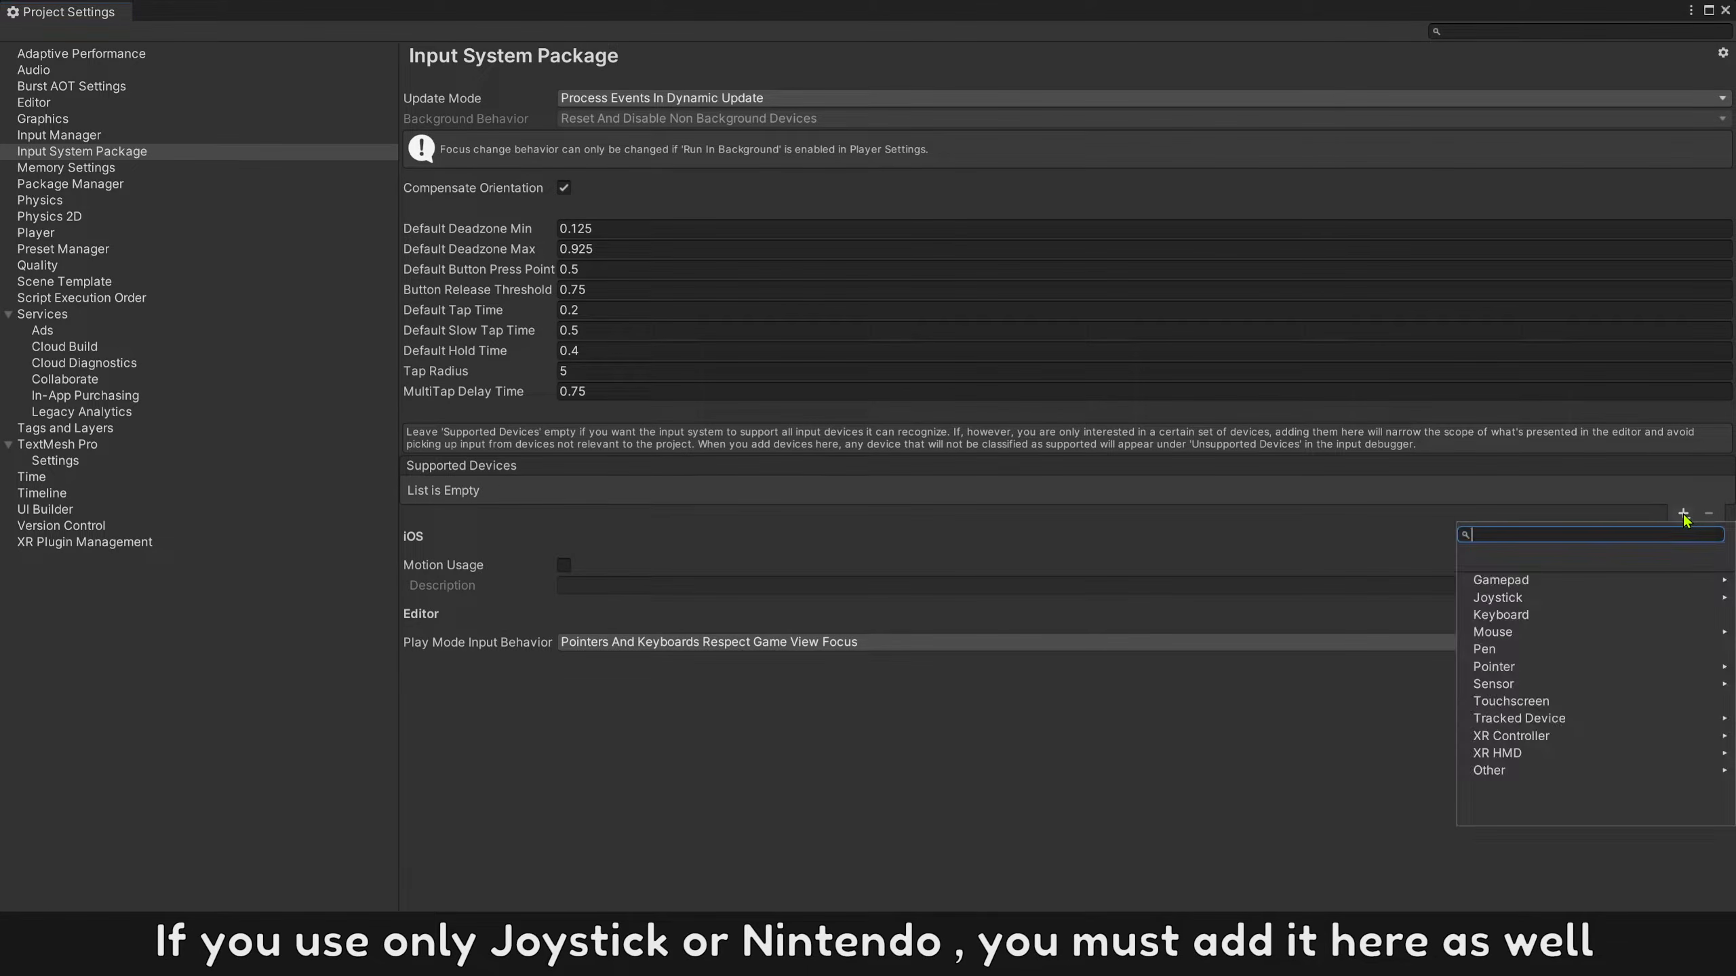
{"action": "left_click", "coordinate": [1522, 583]}
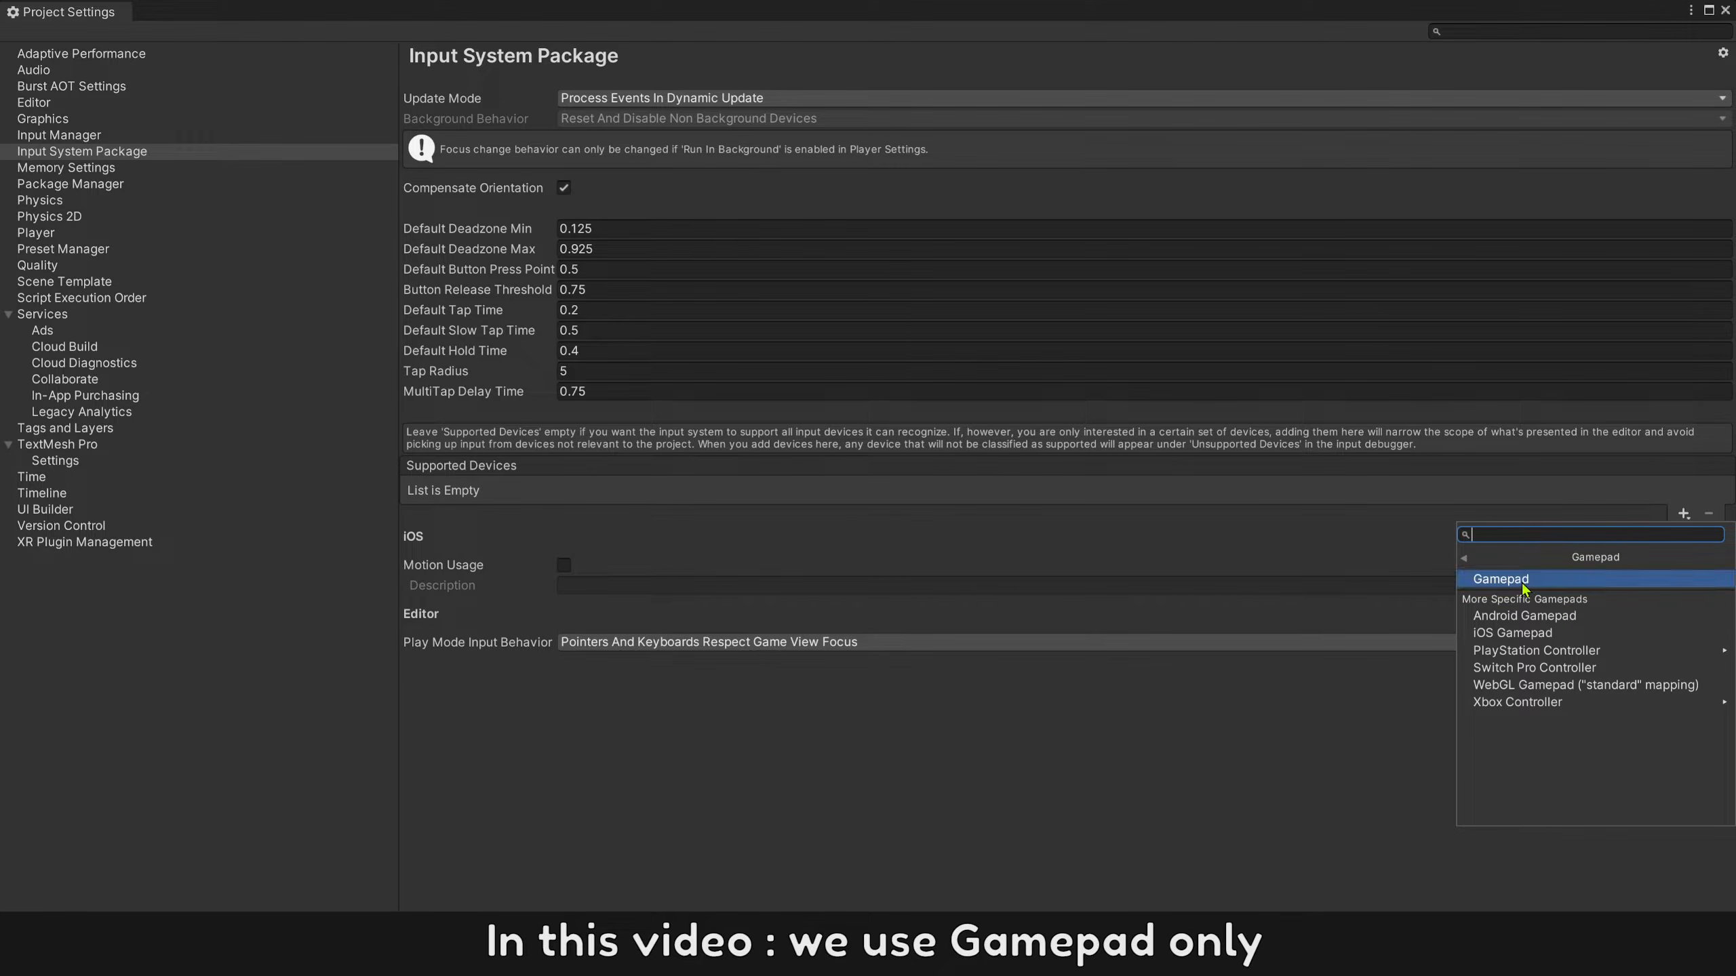
{"action": "left_click", "coordinate": [1526, 581]}
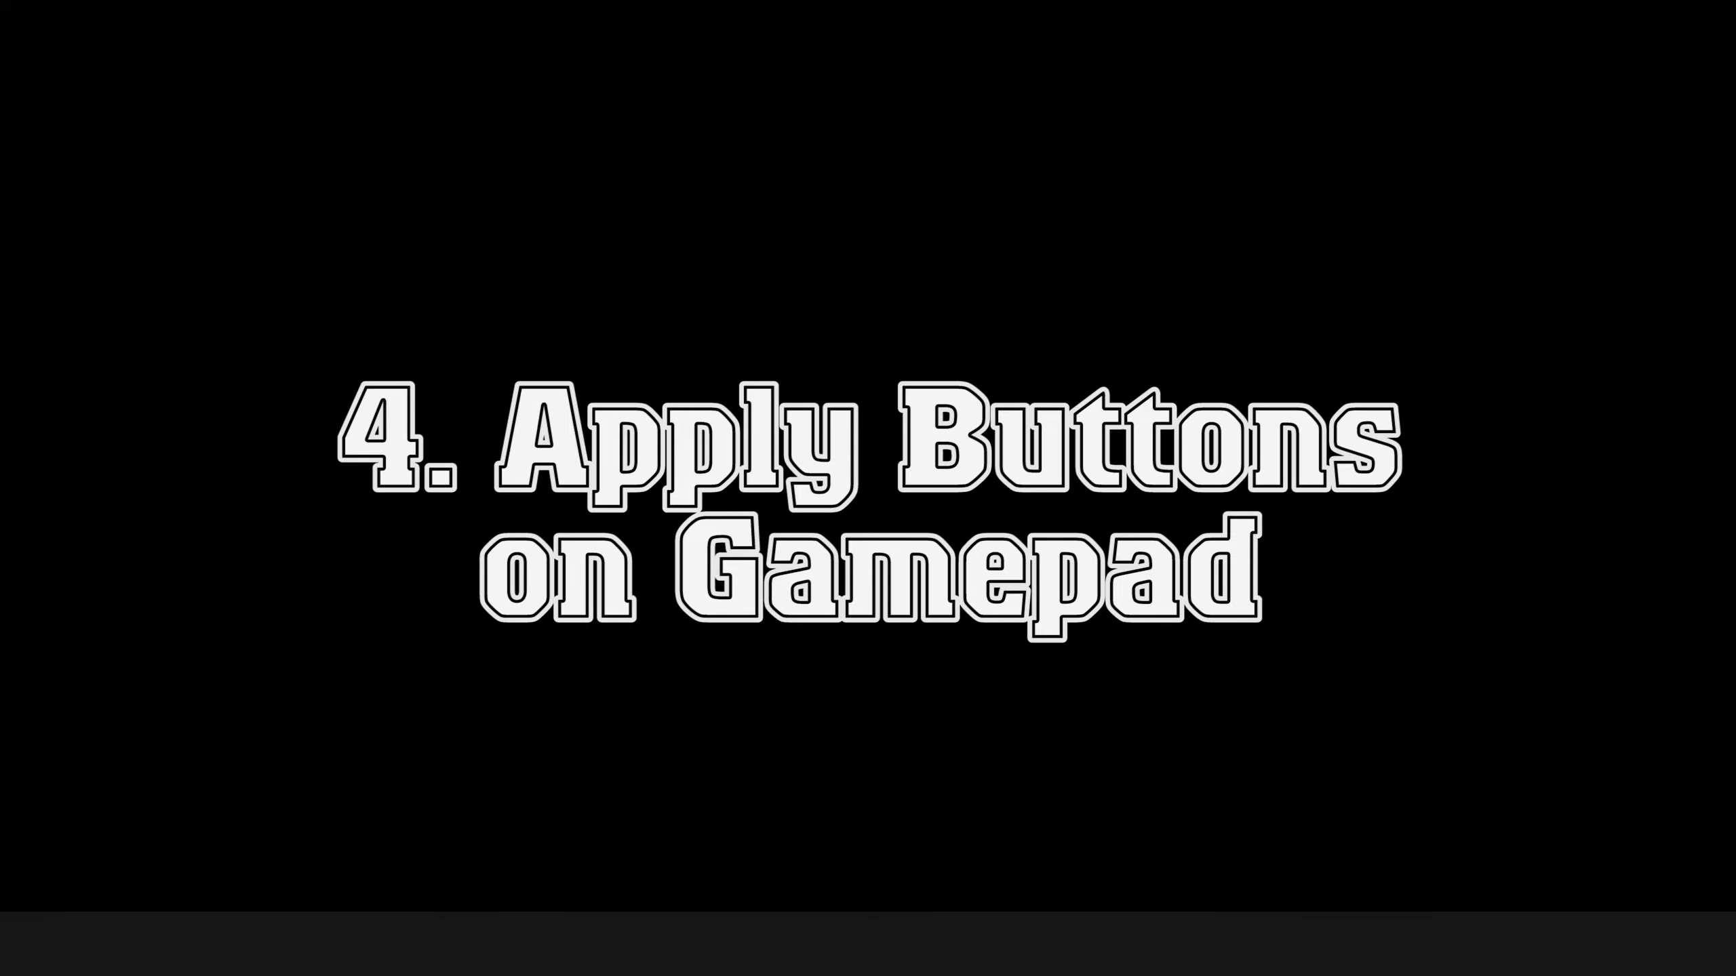
Create a folder named "New Input System" in the project's Assets.
{"action": "right_click", "coordinate": [826, 756]}
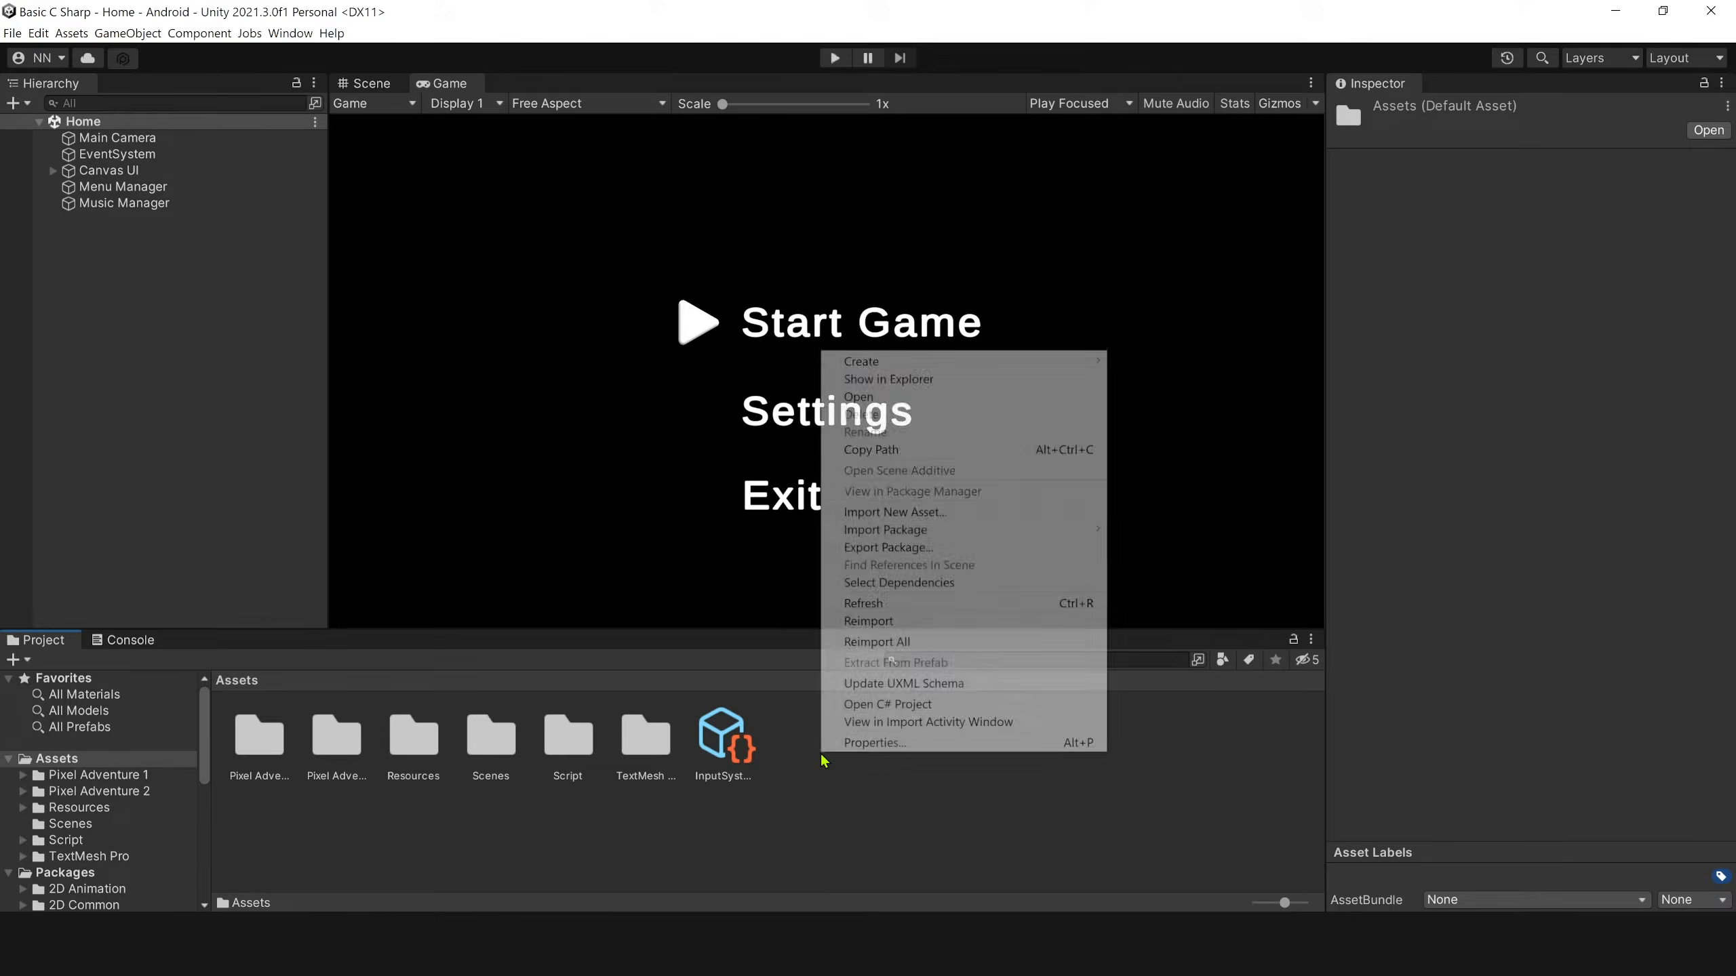
{"action": "mouse_move", "coordinate": [923, 362]}
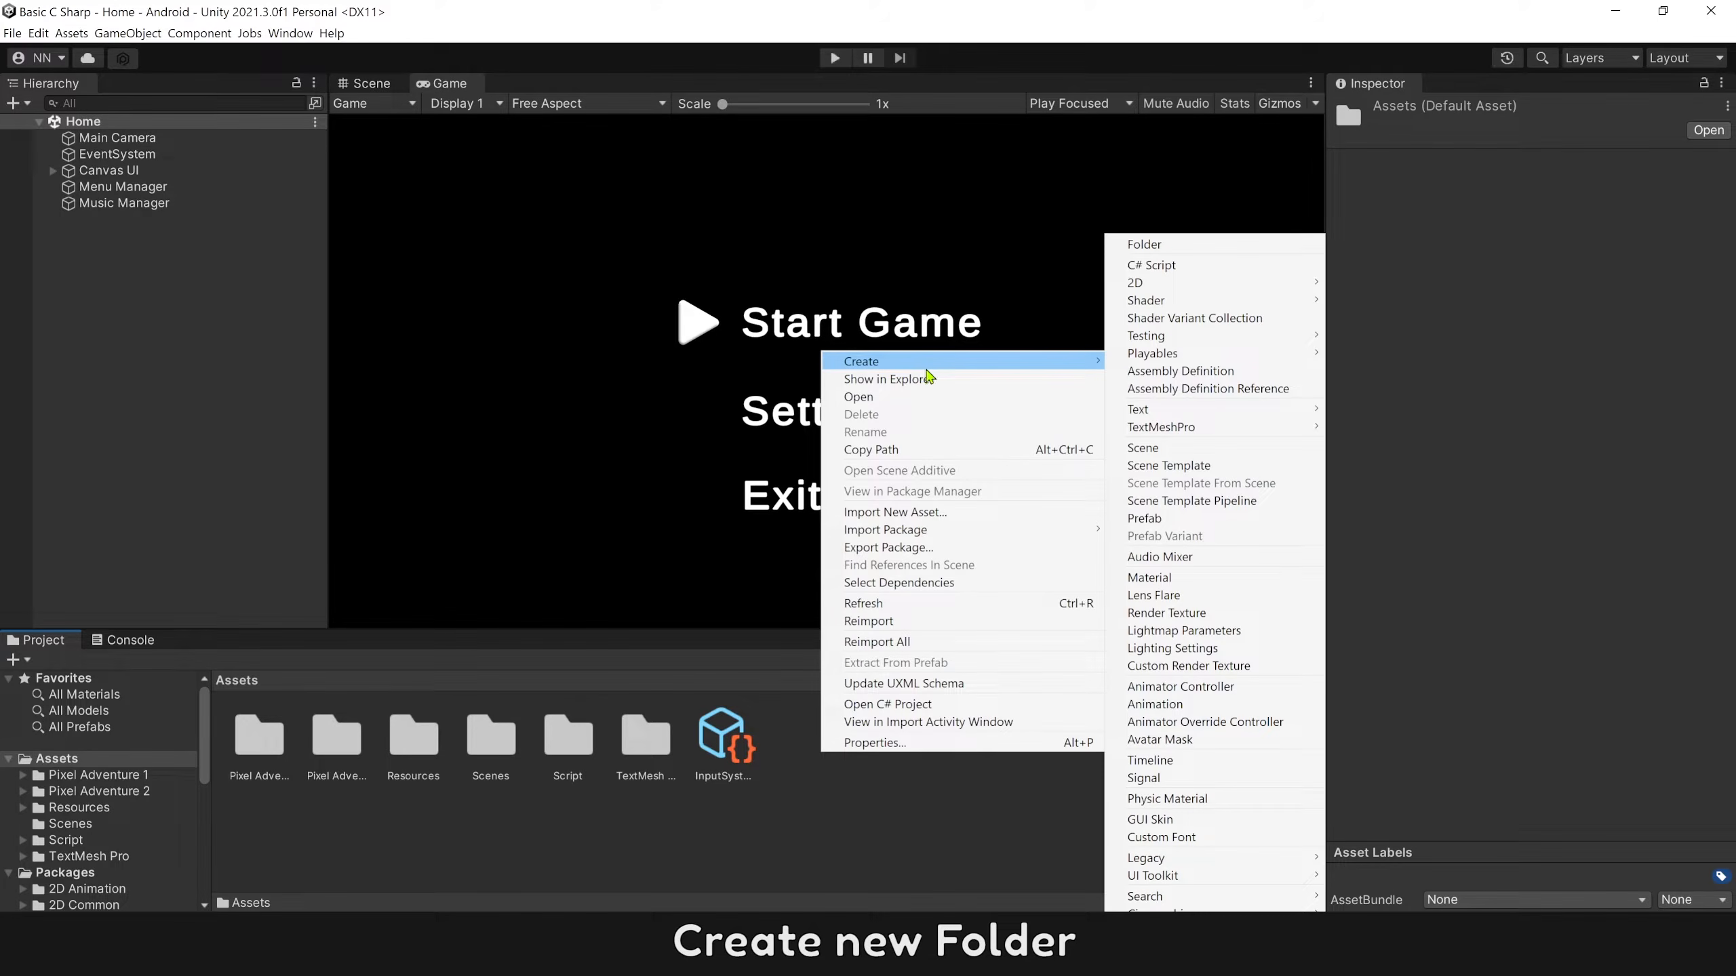
{"action": "left_click", "coordinate": [1155, 245]}
{"action": "type", "text": "New Input System"}
{"action": "key", "text": "Return"}
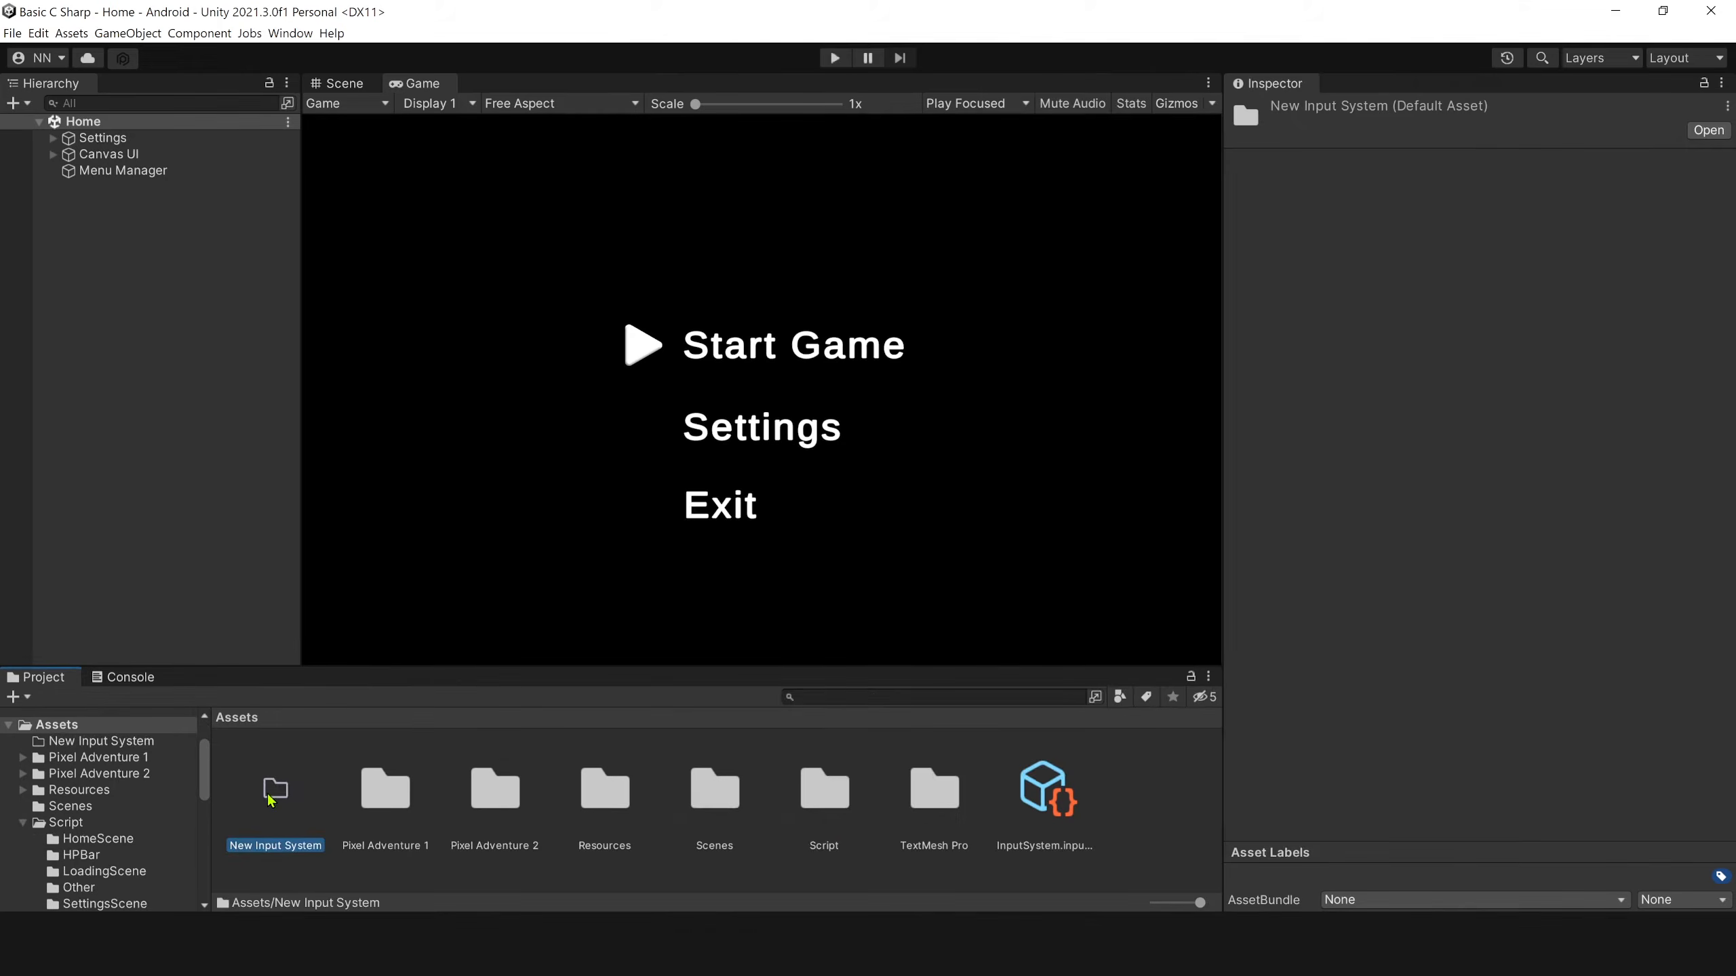
Create an Input Actions asset named NewInputAction inside the New Input System folder.
{"action": "double_click", "coordinate": [270, 797]}
{"action": "right_click", "coordinate": [275, 798]}
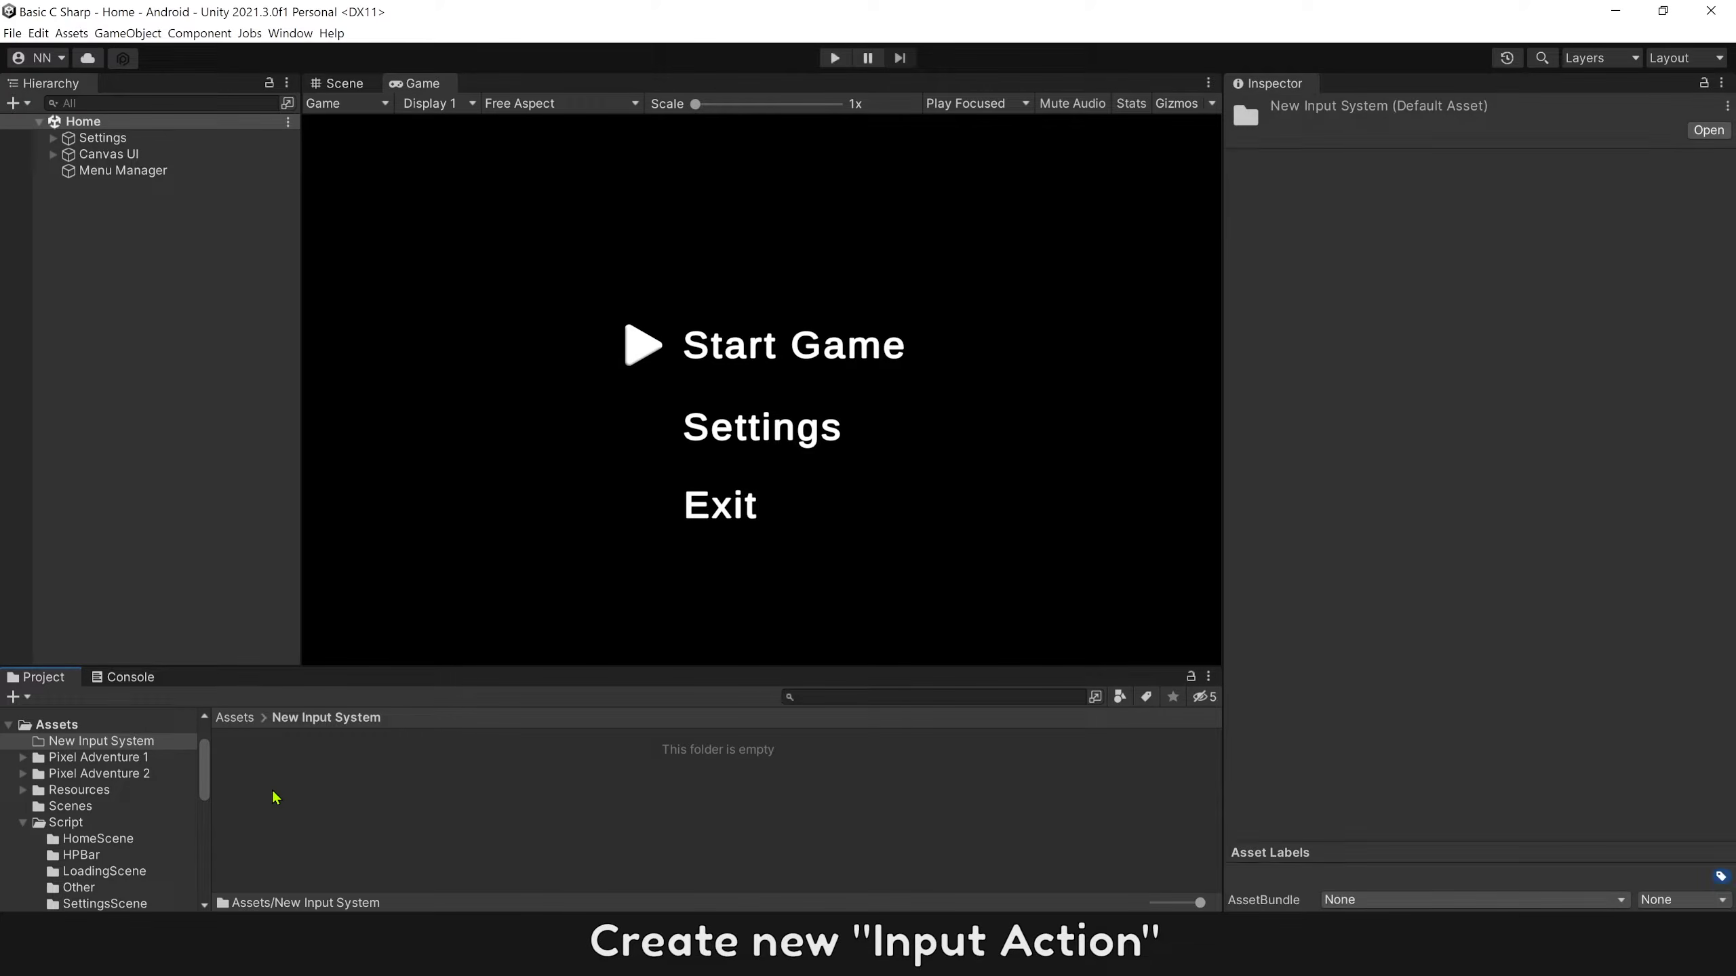
{"action": "mouse_move", "coordinate": [381, 402]}
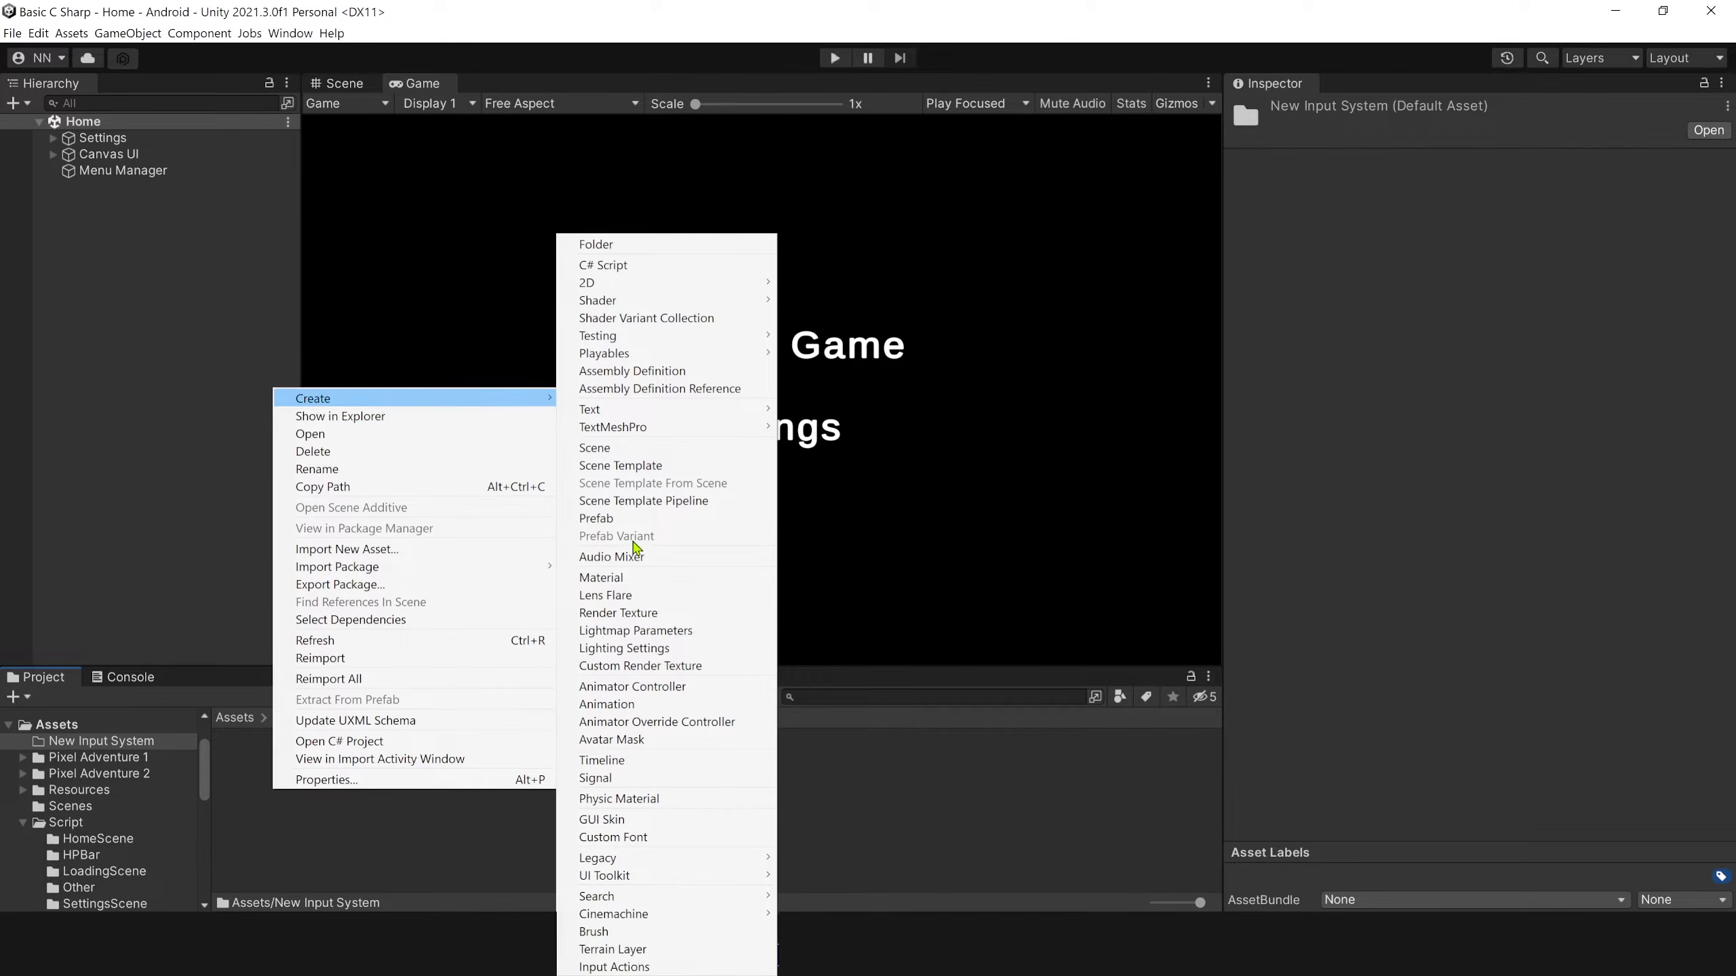
{"action": "left_click", "coordinate": [614, 966]}
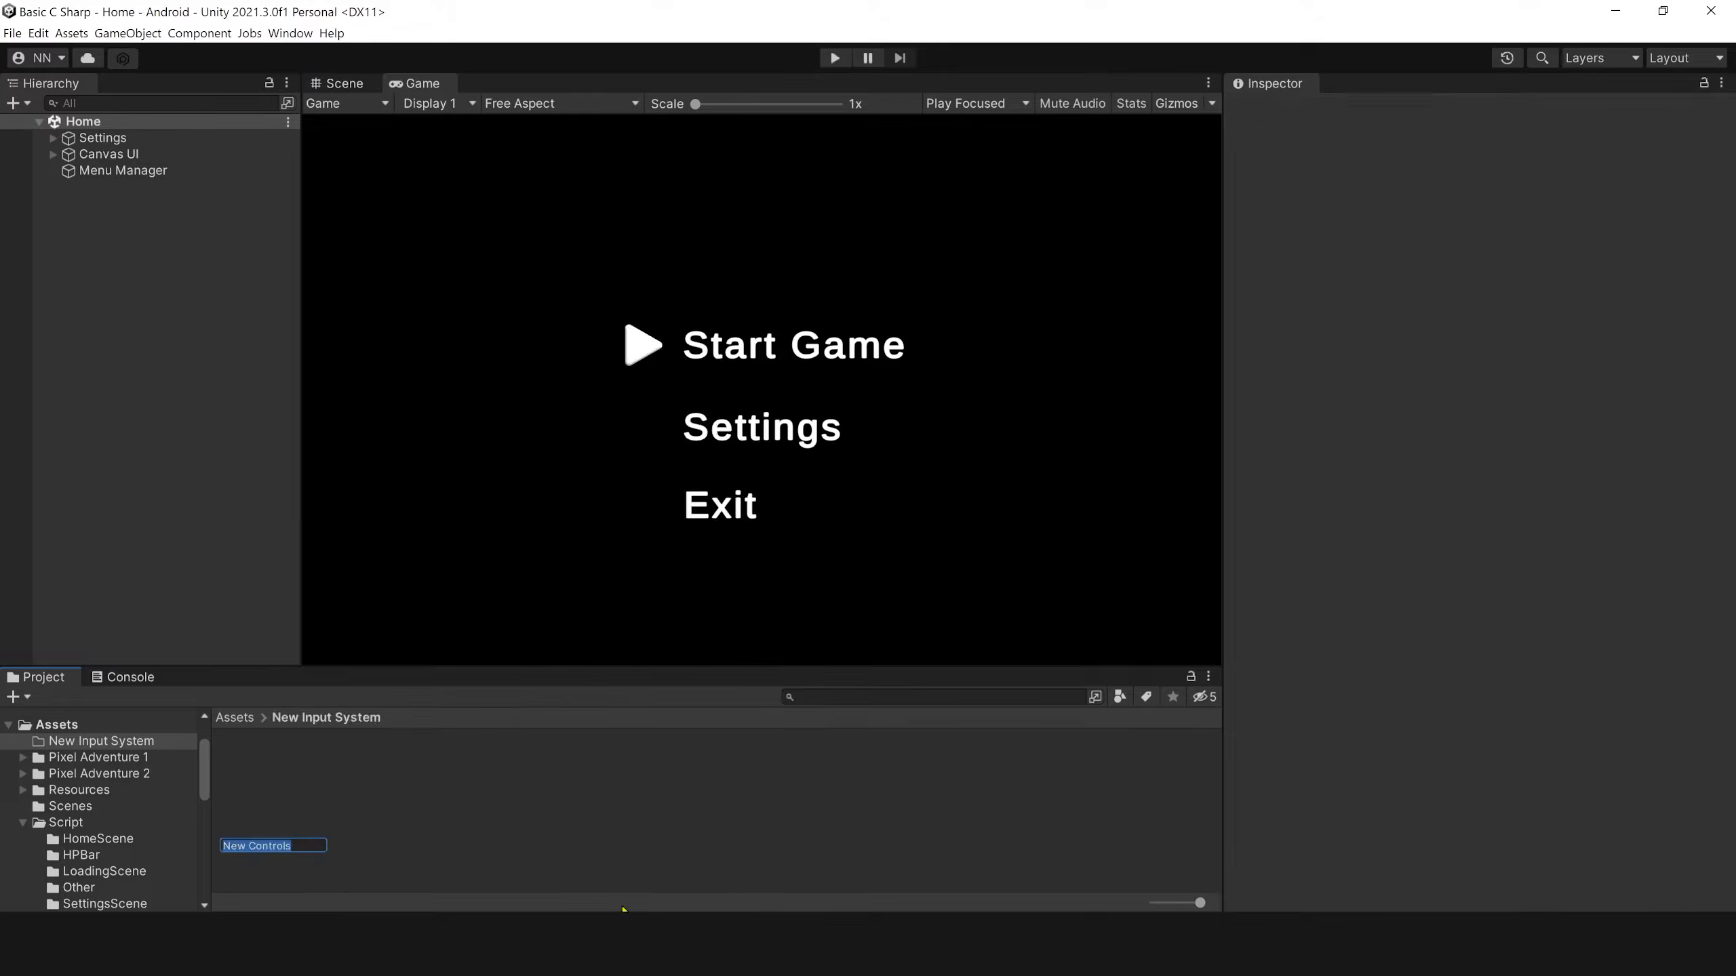
{"action": "type", "text": "NewInputAction"}
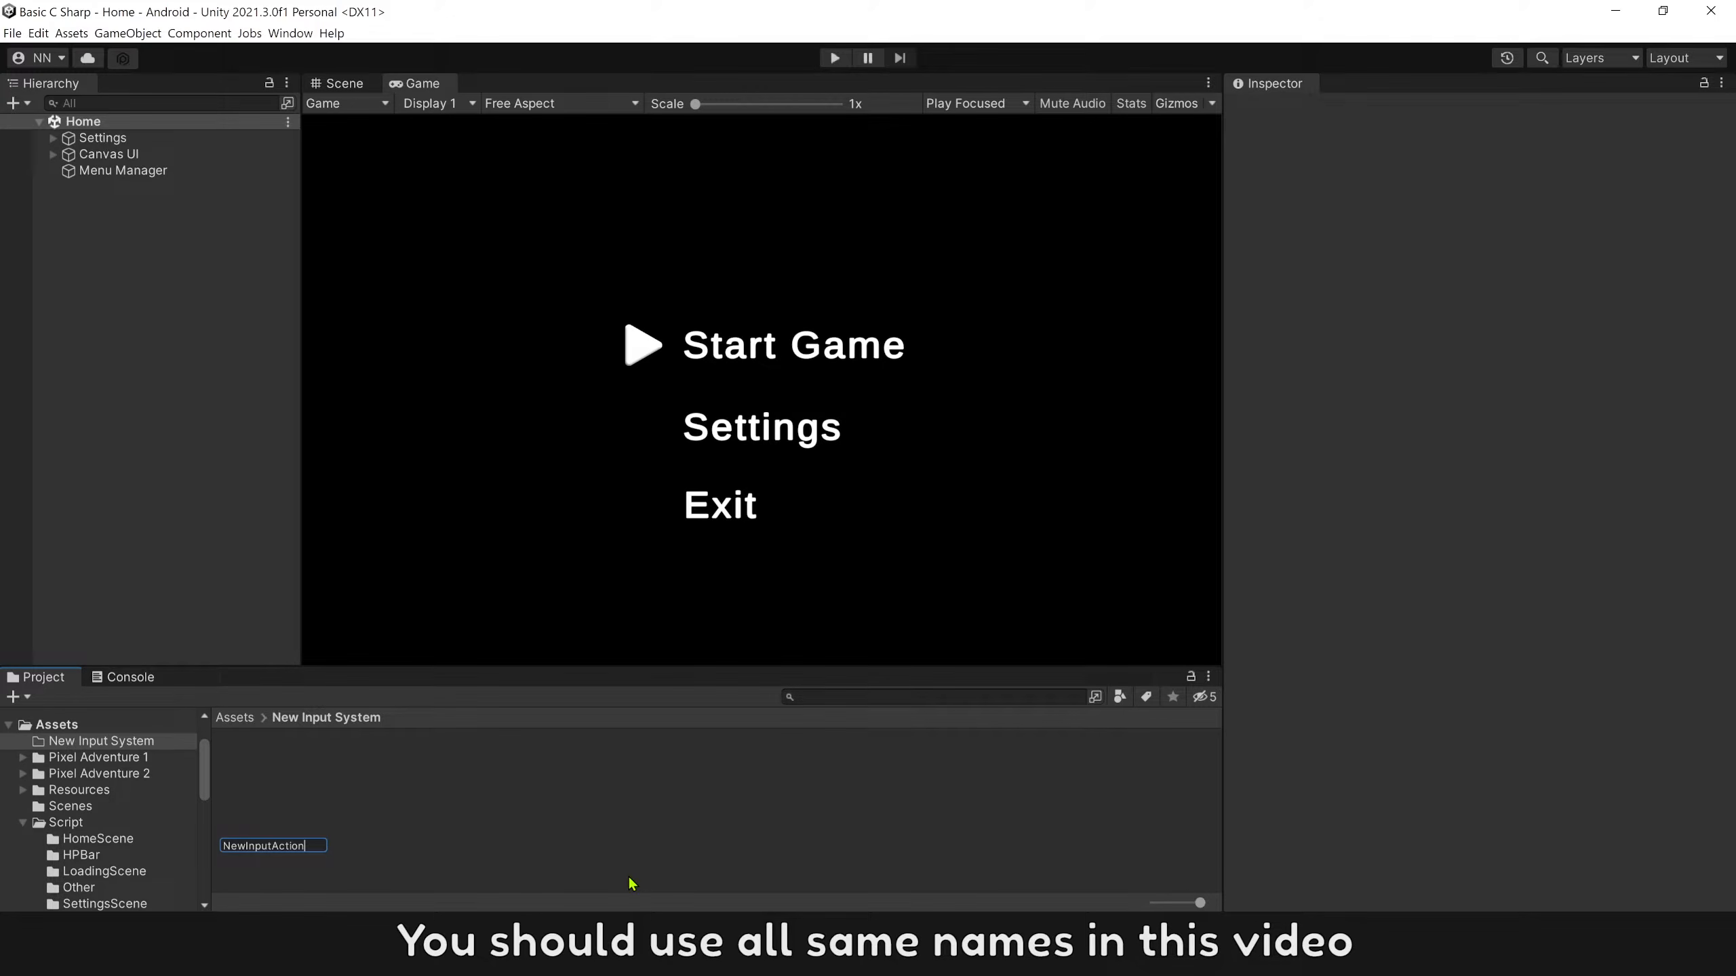
{"action": "key", "text": "Return"}
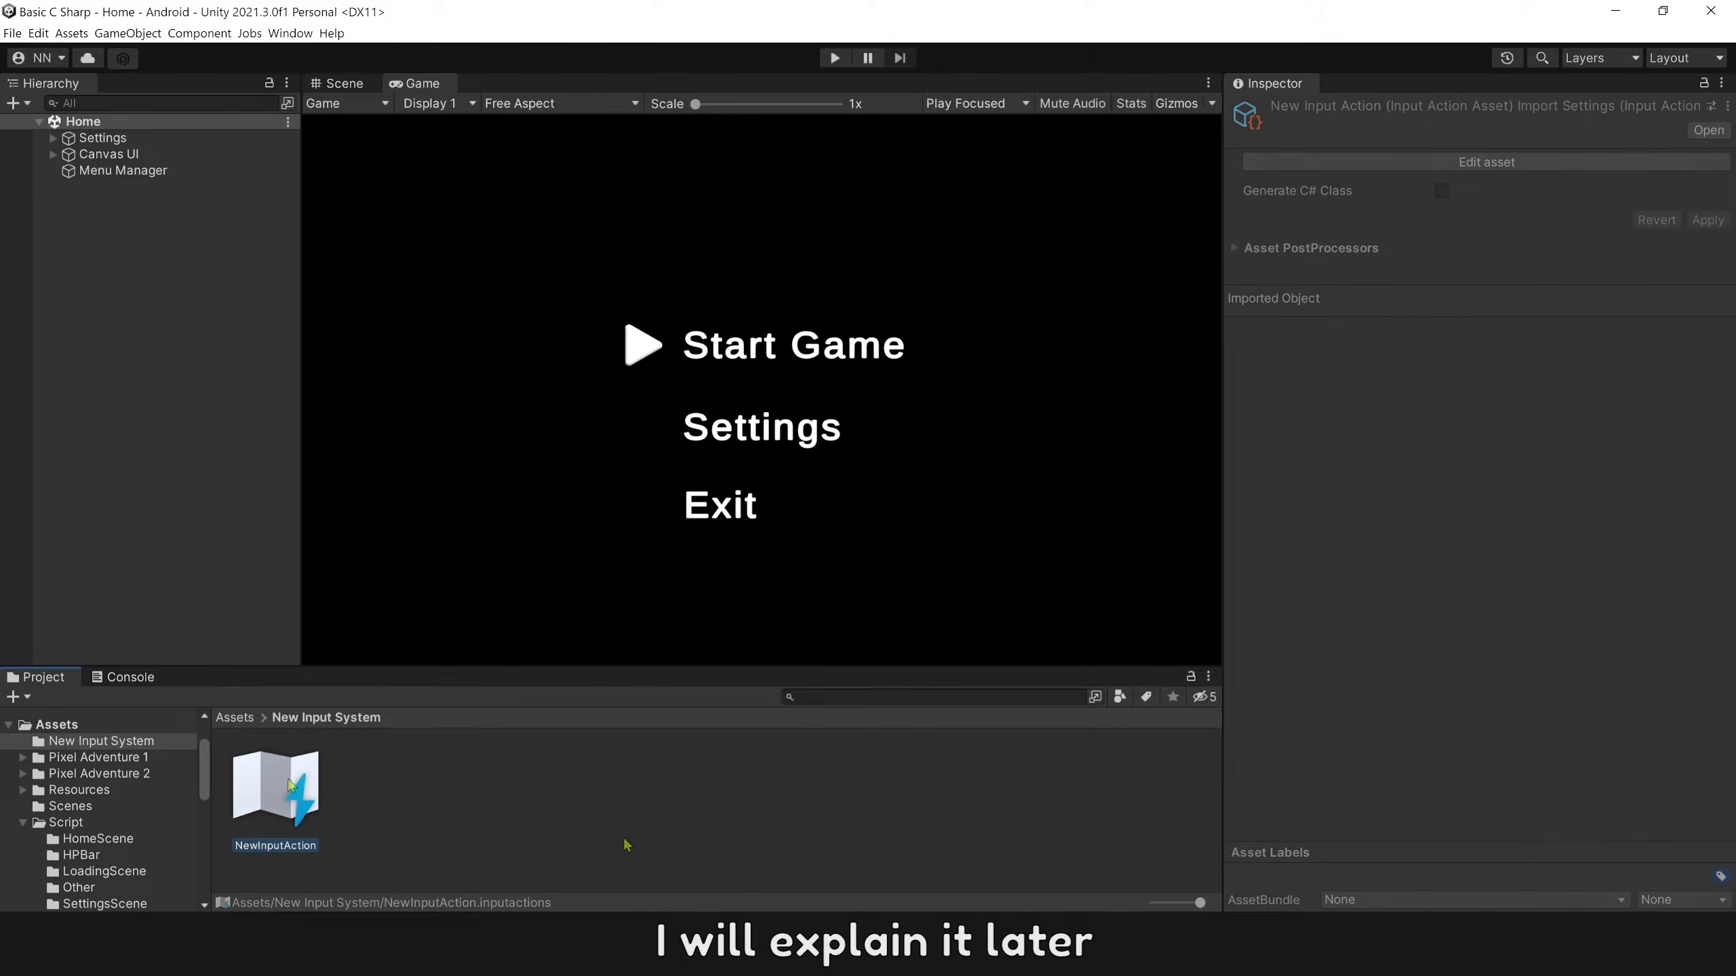
Open the NewInputAction asset for editing and add an action map named BasicActionMap.
{"action": "left_click", "coordinate": [1350, 162]}
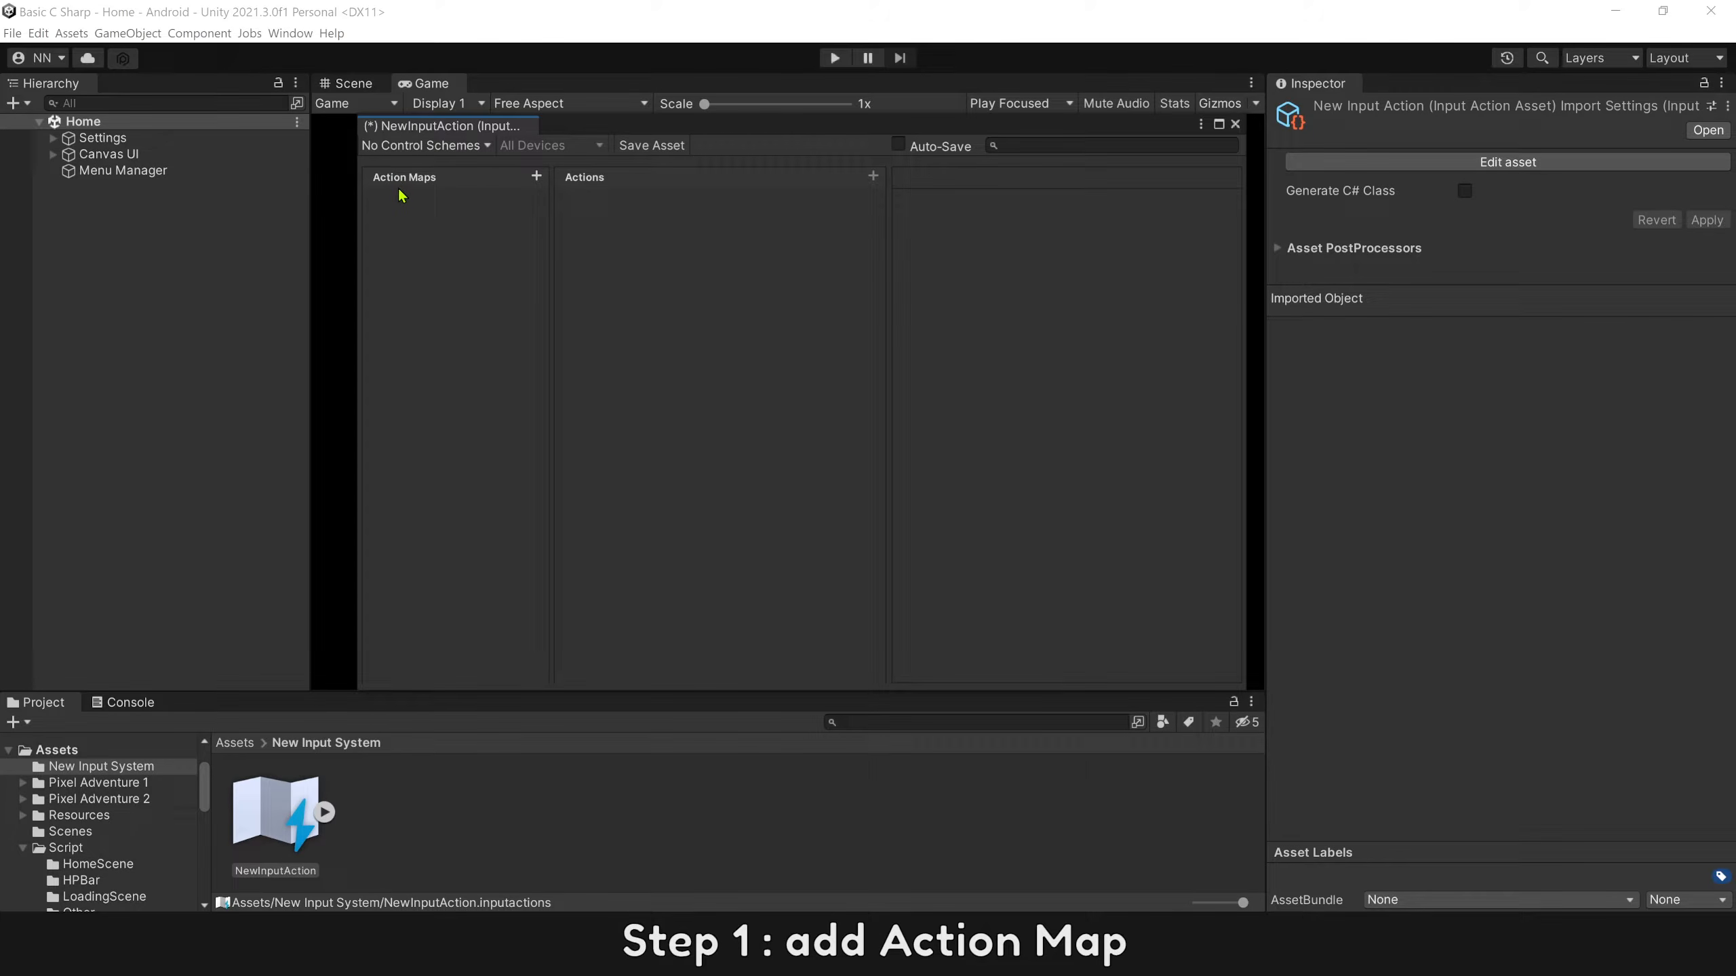
{"action": "left_click", "coordinate": [537, 177]}
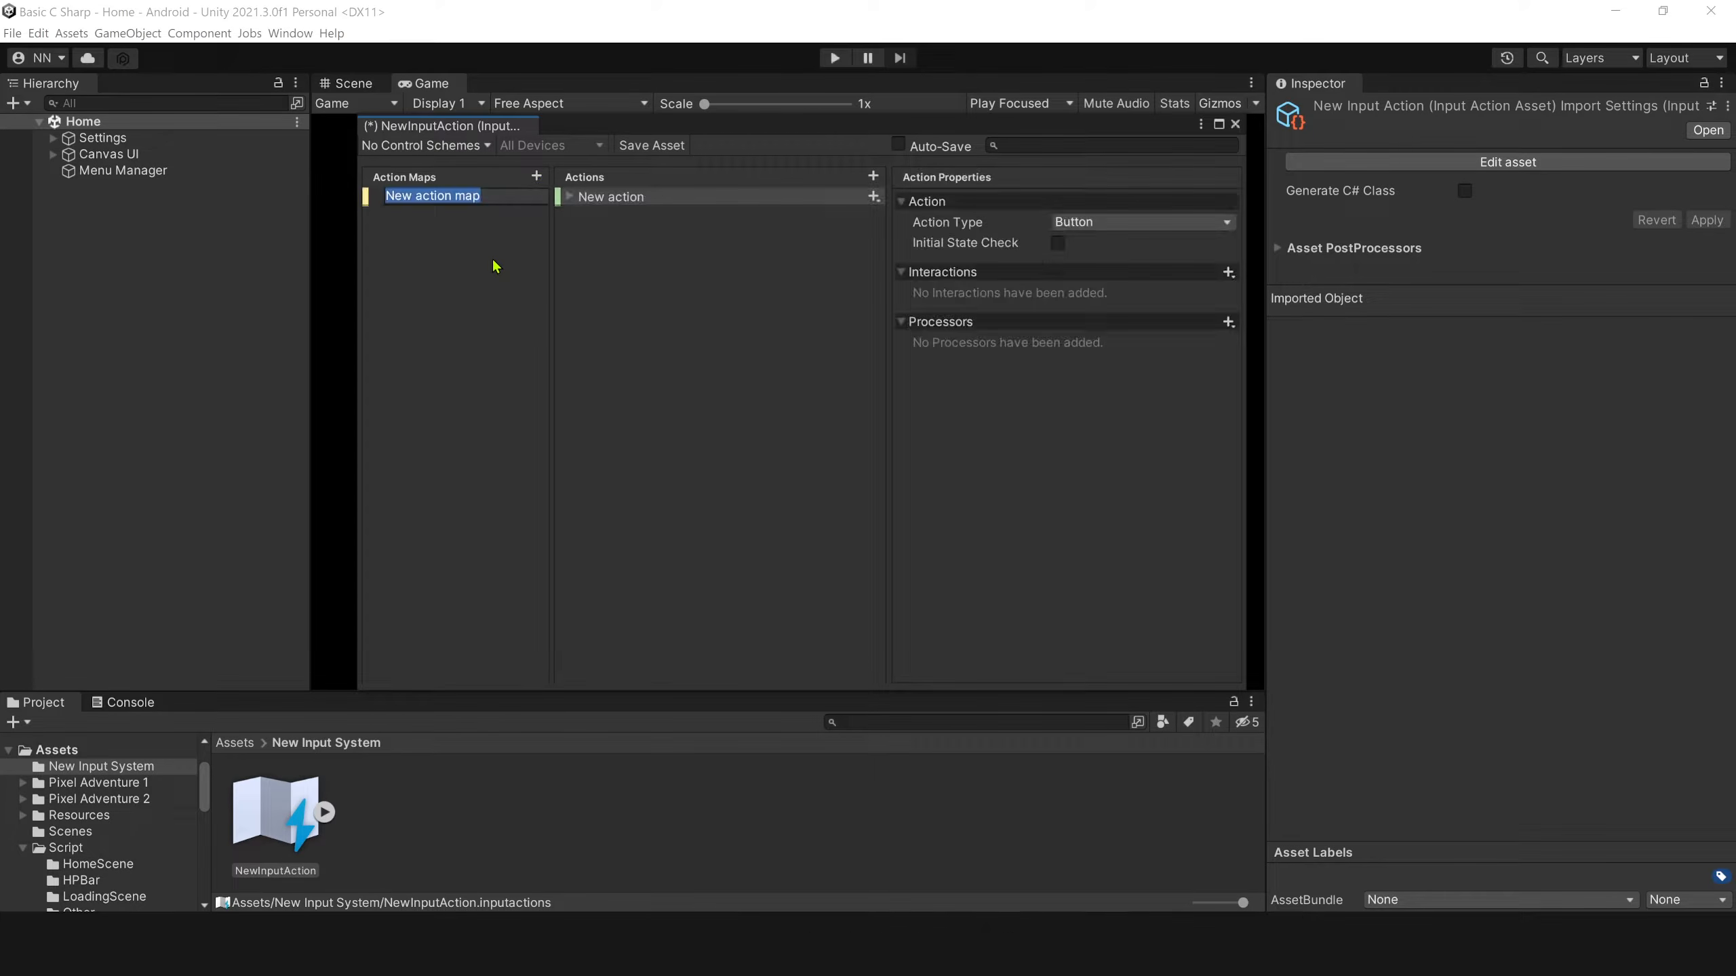
{"action": "type", "text": "BasicA"}
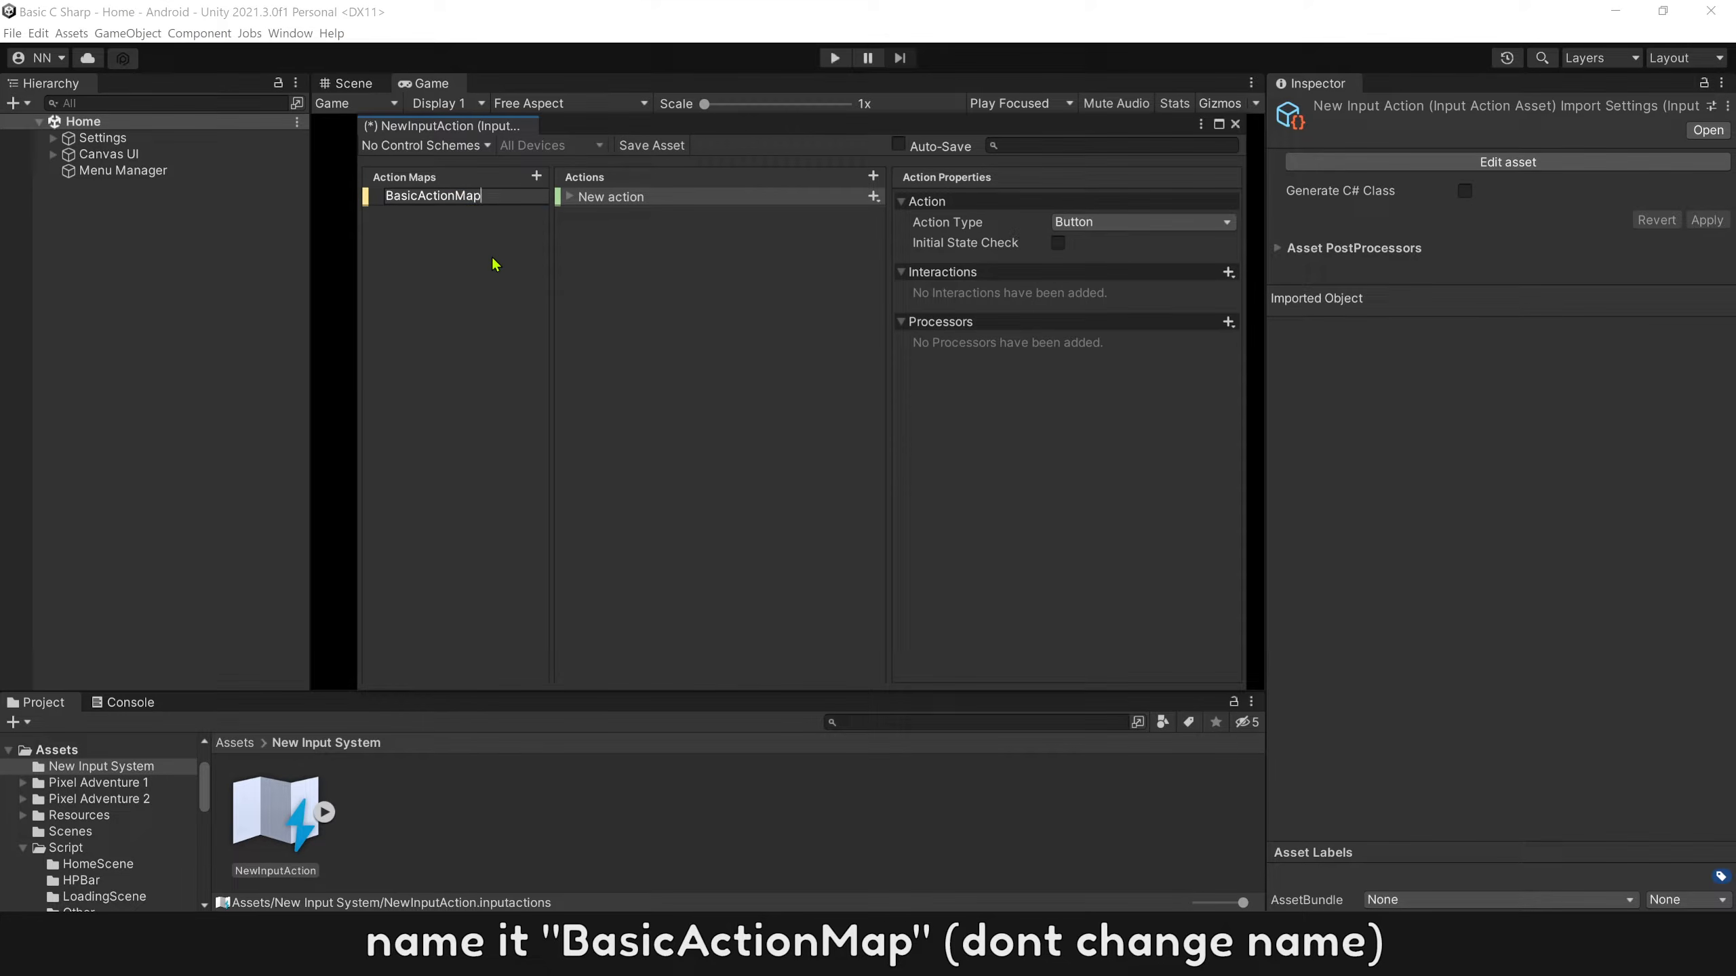
{"action": "key", "text": "Return"}
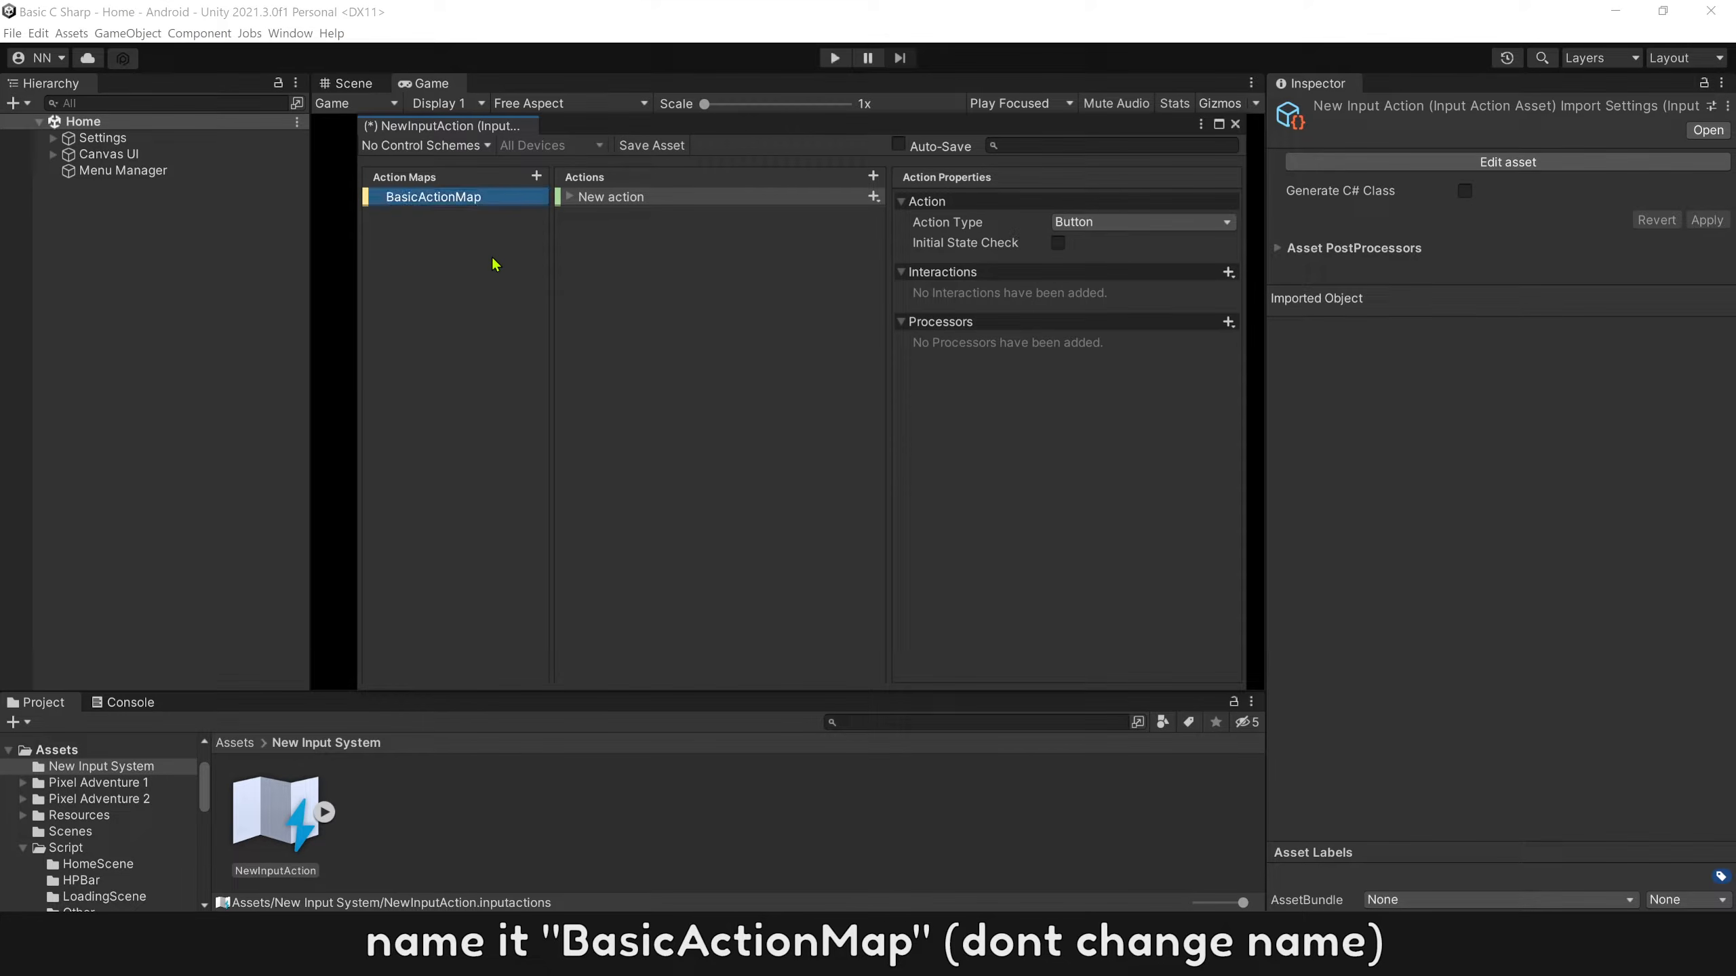
Rename the default action to LeftAnalog and set its action type to Pass Through with control type Vector 2.
{"action": "double_click", "coordinate": [601, 197]}
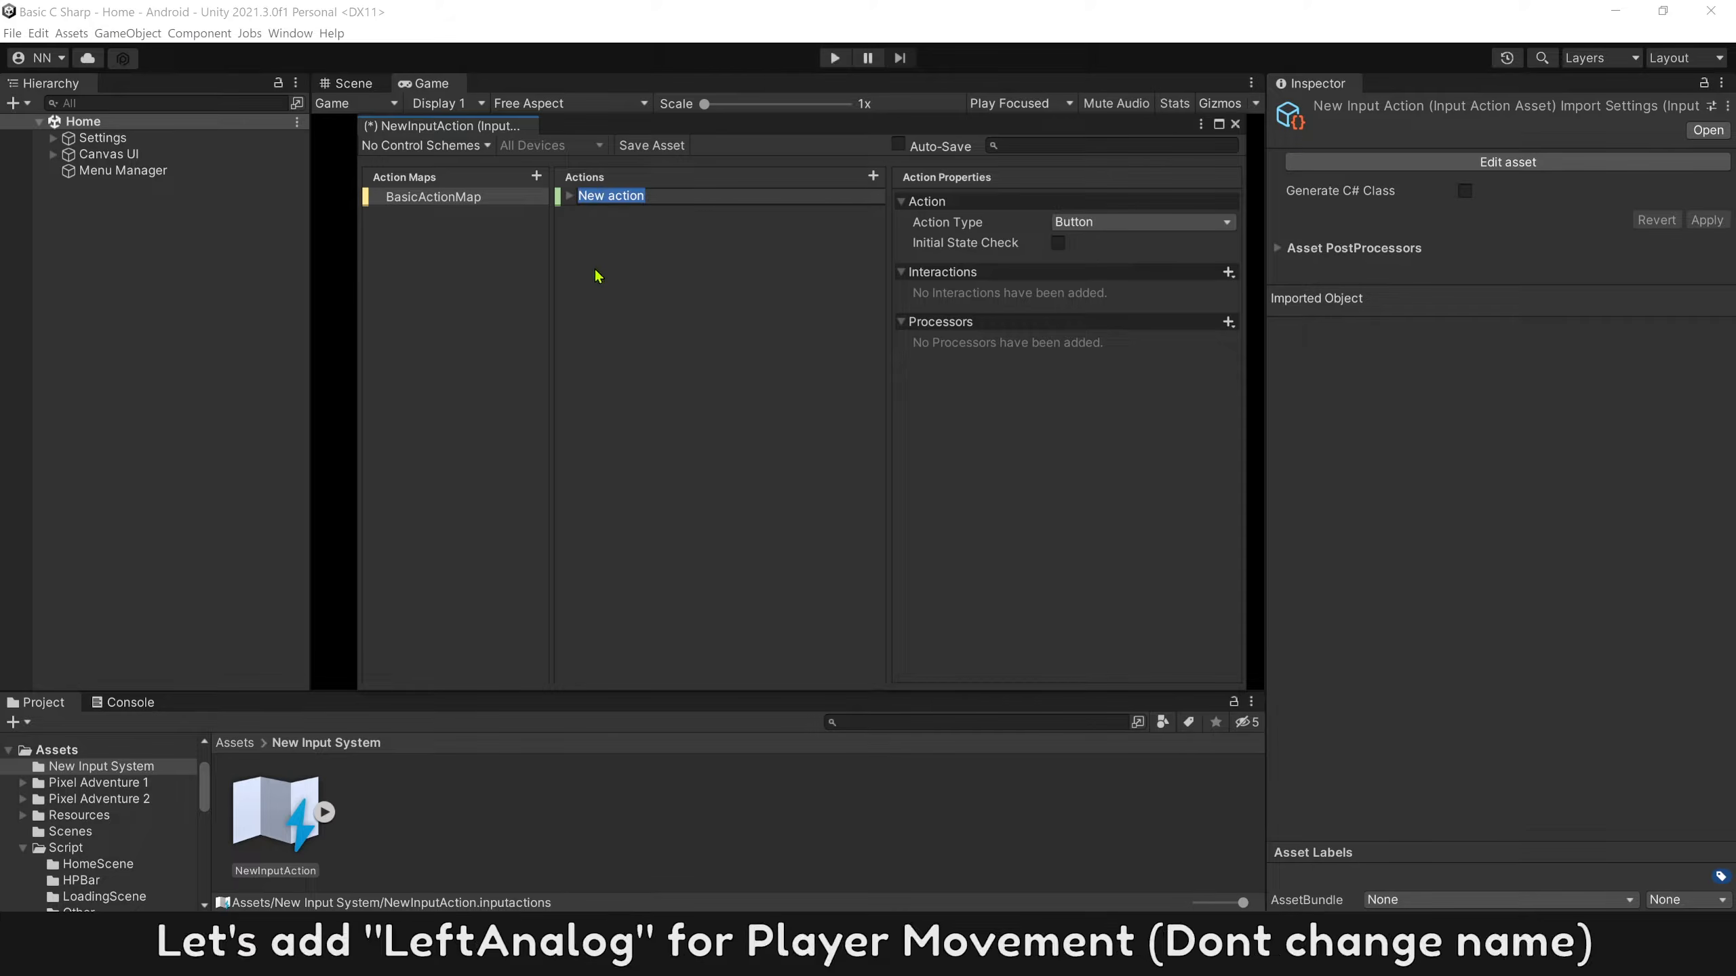
{"action": "type", "text": "LeftAnalog"}
{"action": "key", "text": "Return"}
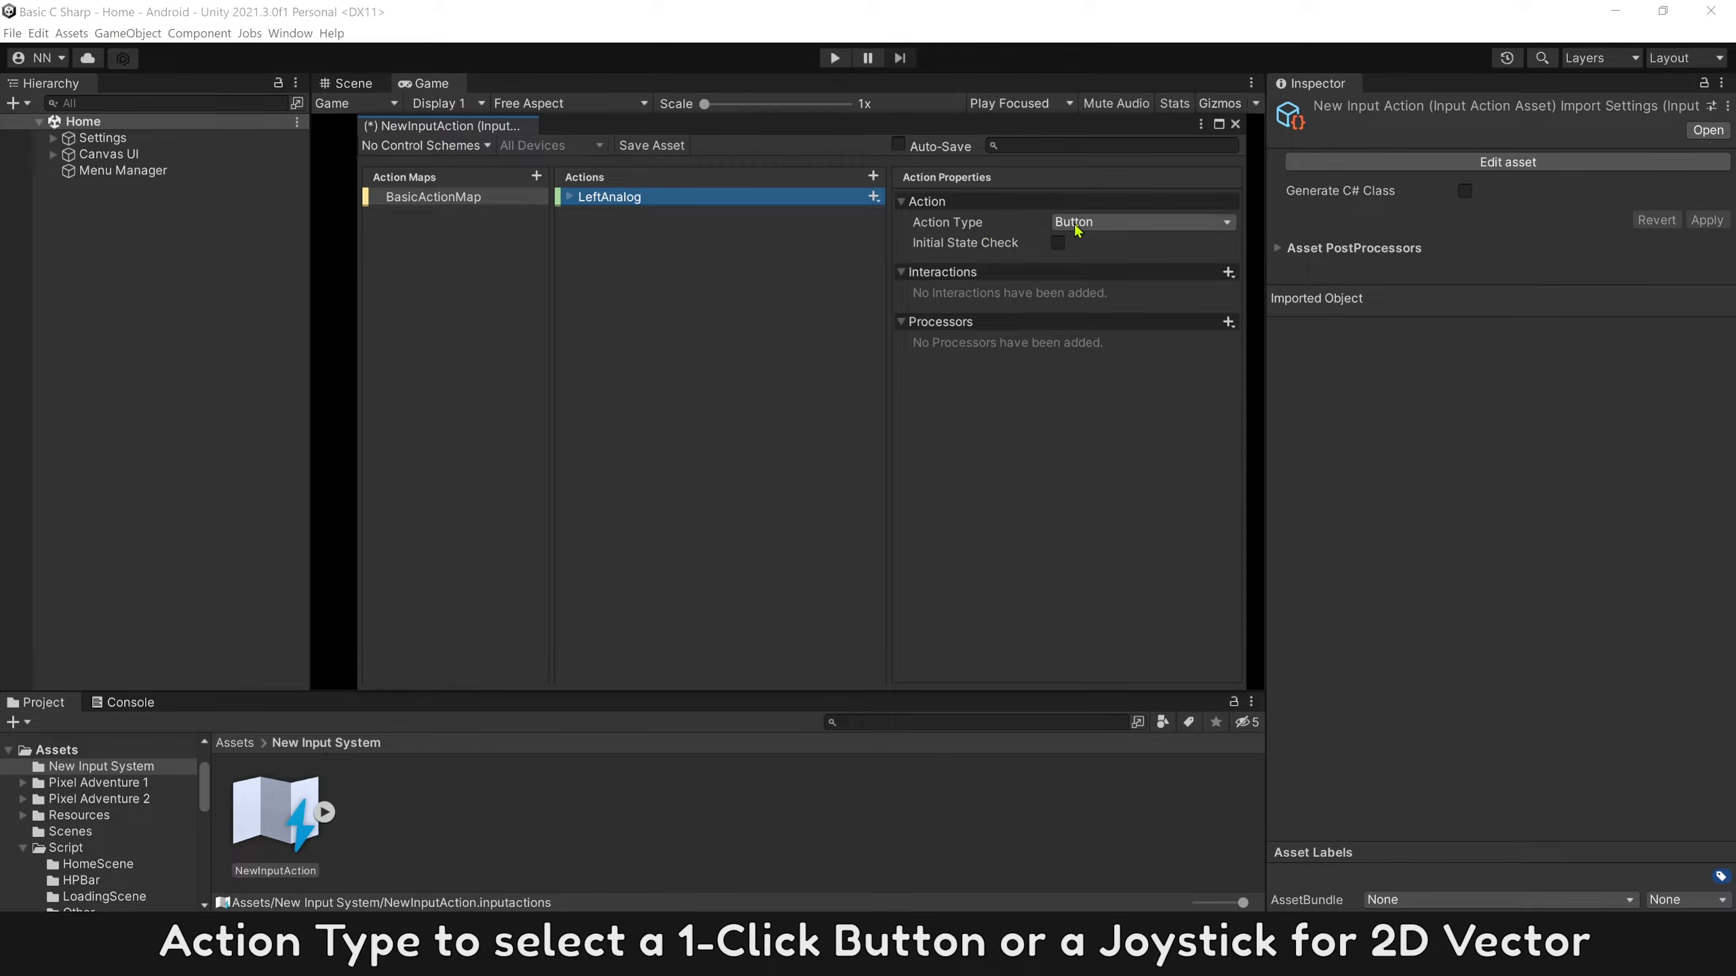
{"action": "left_click", "coordinate": [1122, 224]}
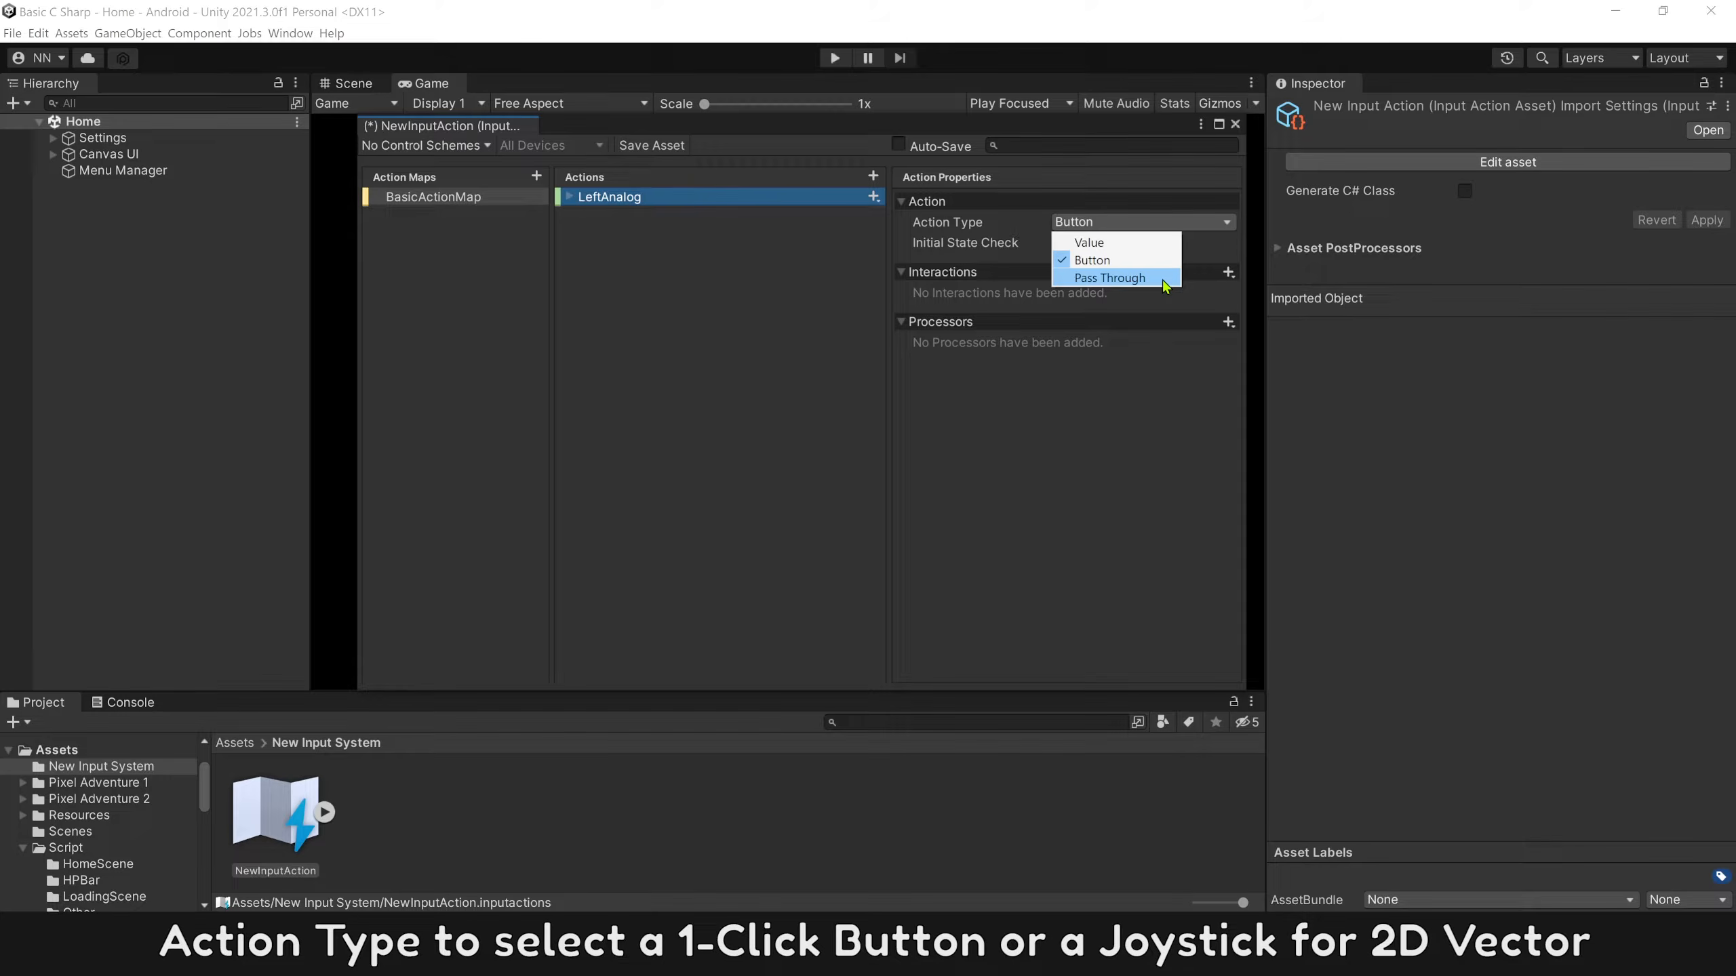
{"action": "left_click", "coordinate": [1161, 279]}
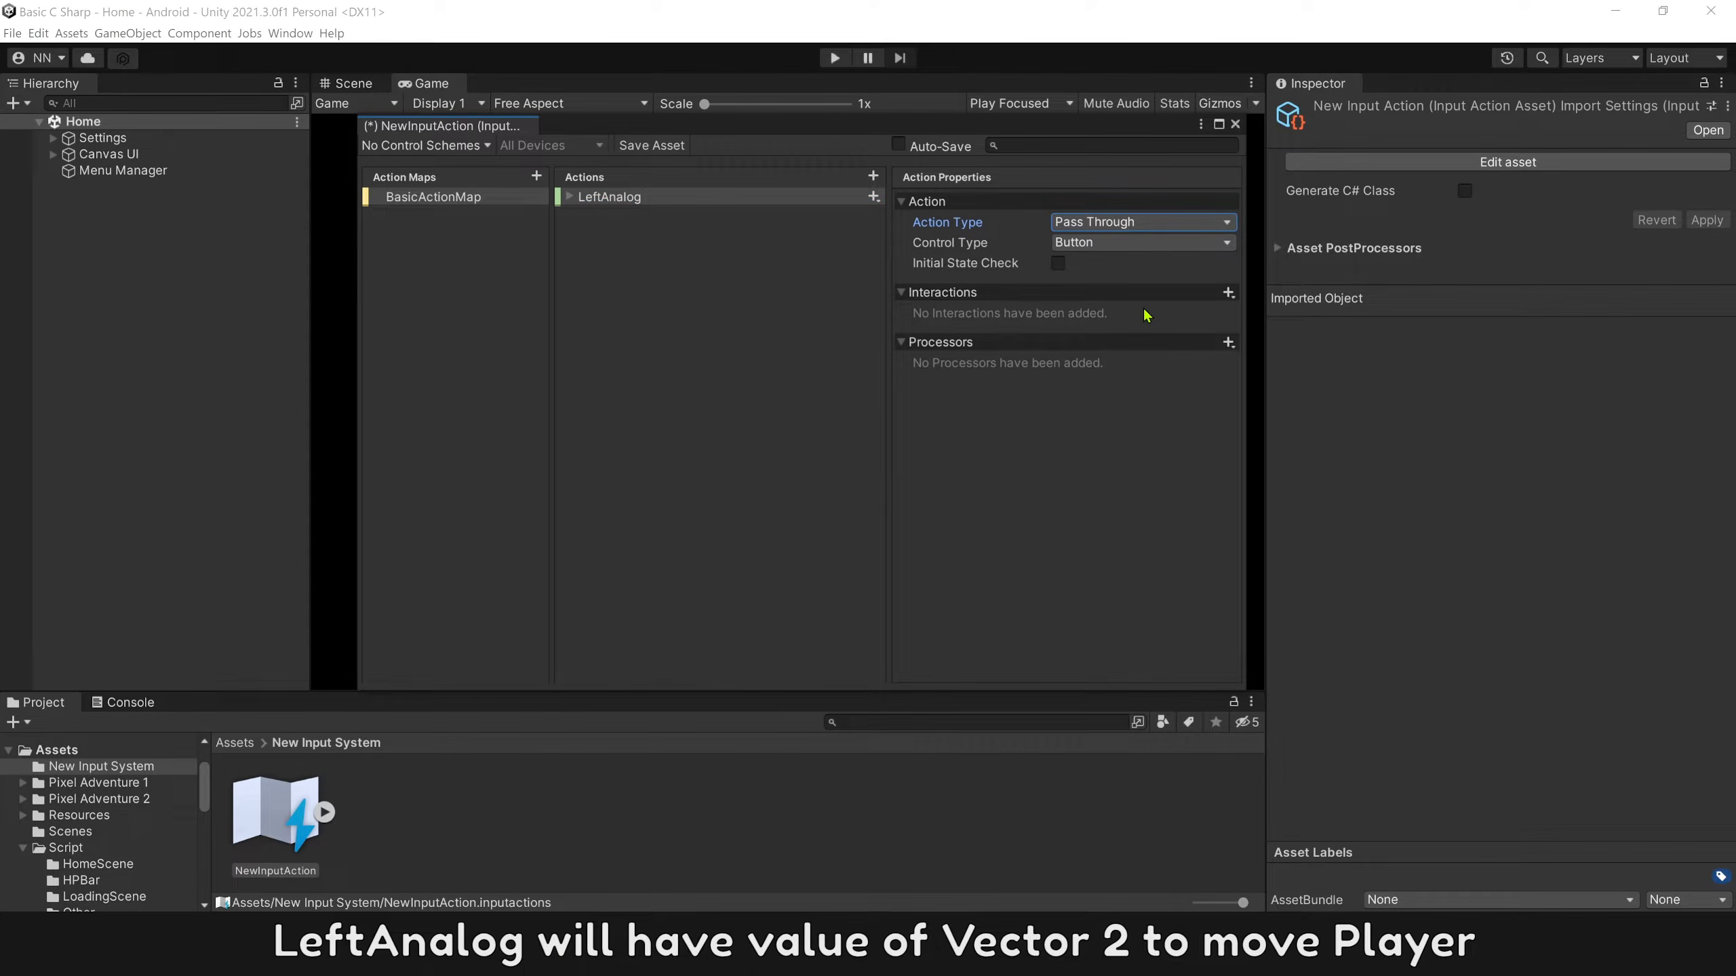
{"action": "left_click", "coordinate": [1118, 244]}
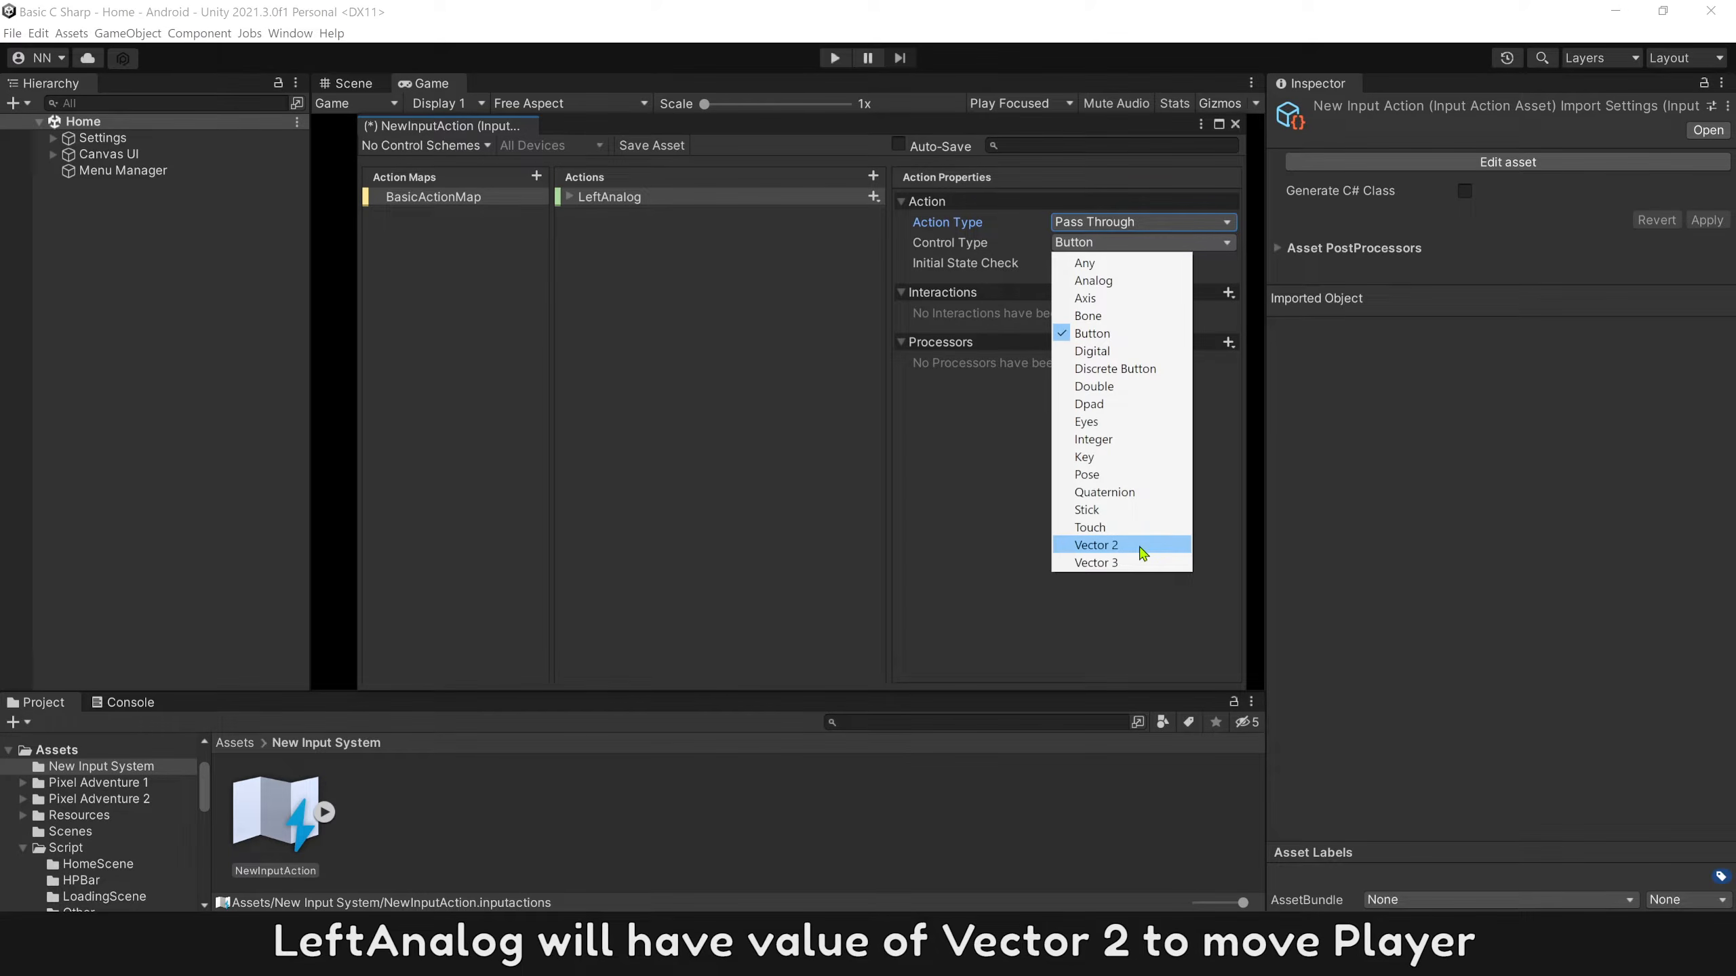
{"action": "left_click", "coordinate": [1118, 545]}
Bind LeftAnalog's empty binding to the gamepad's Left Stick.
{"action": "left_click", "coordinate": [570, 197]}
{"action": "left_click", "coordinate": [624, 215]}
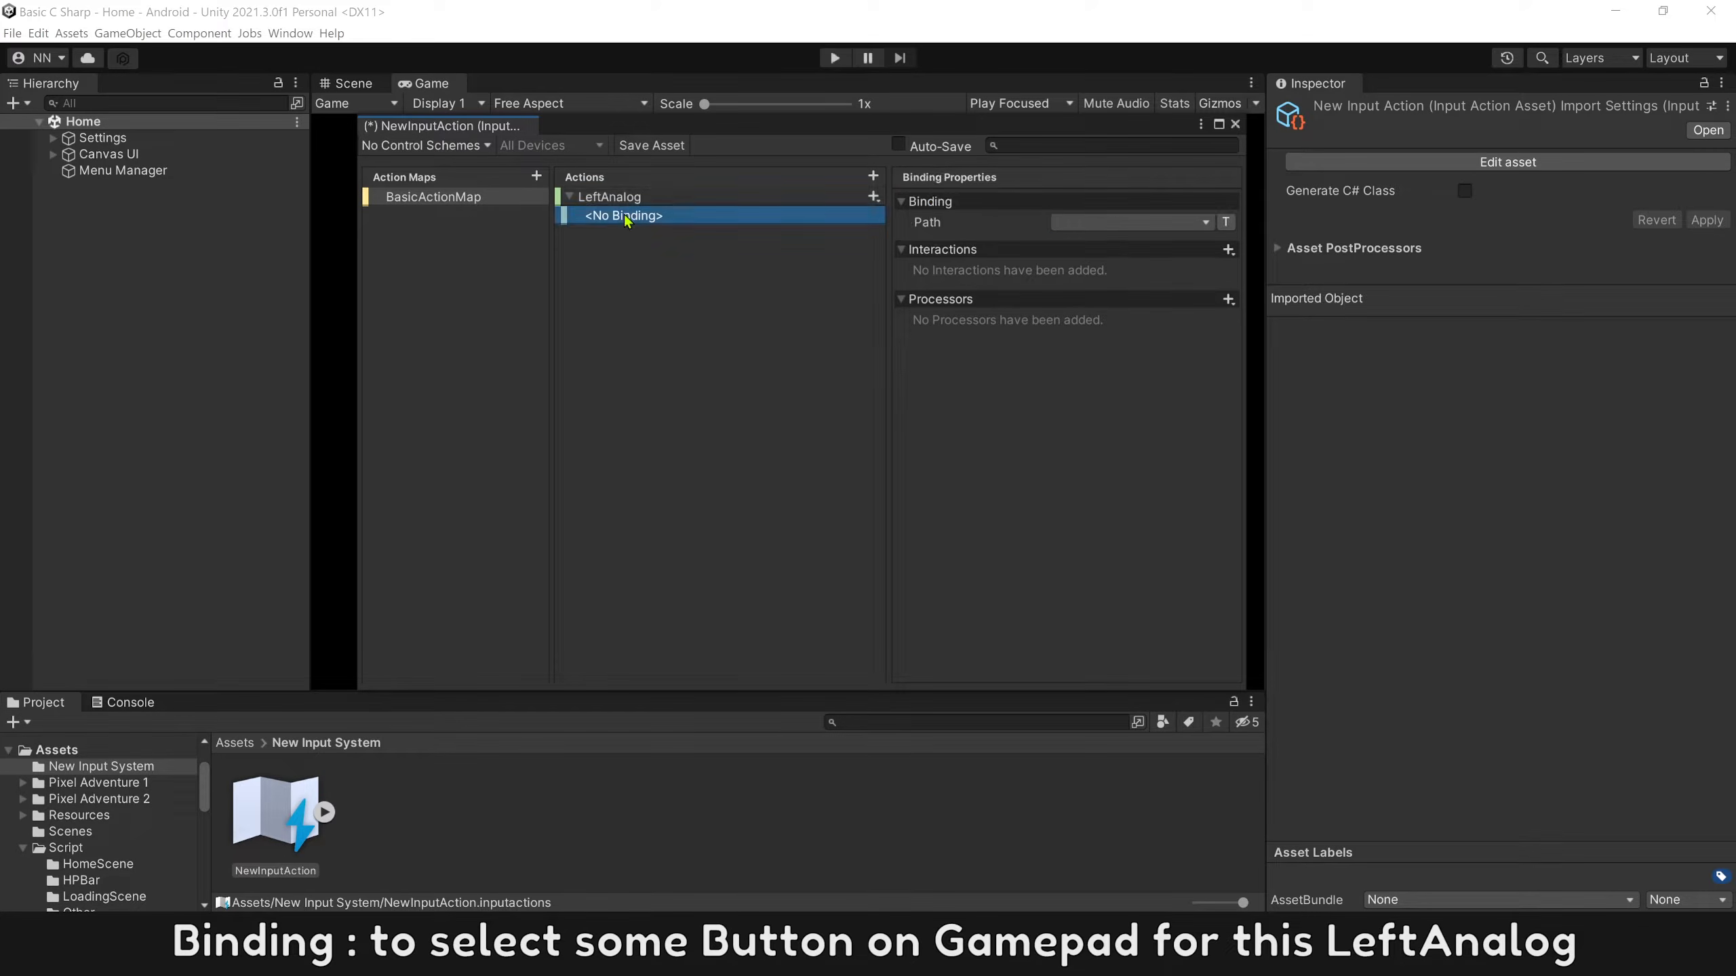
{"action": "left_click", "coordinate": [1120, 223]}
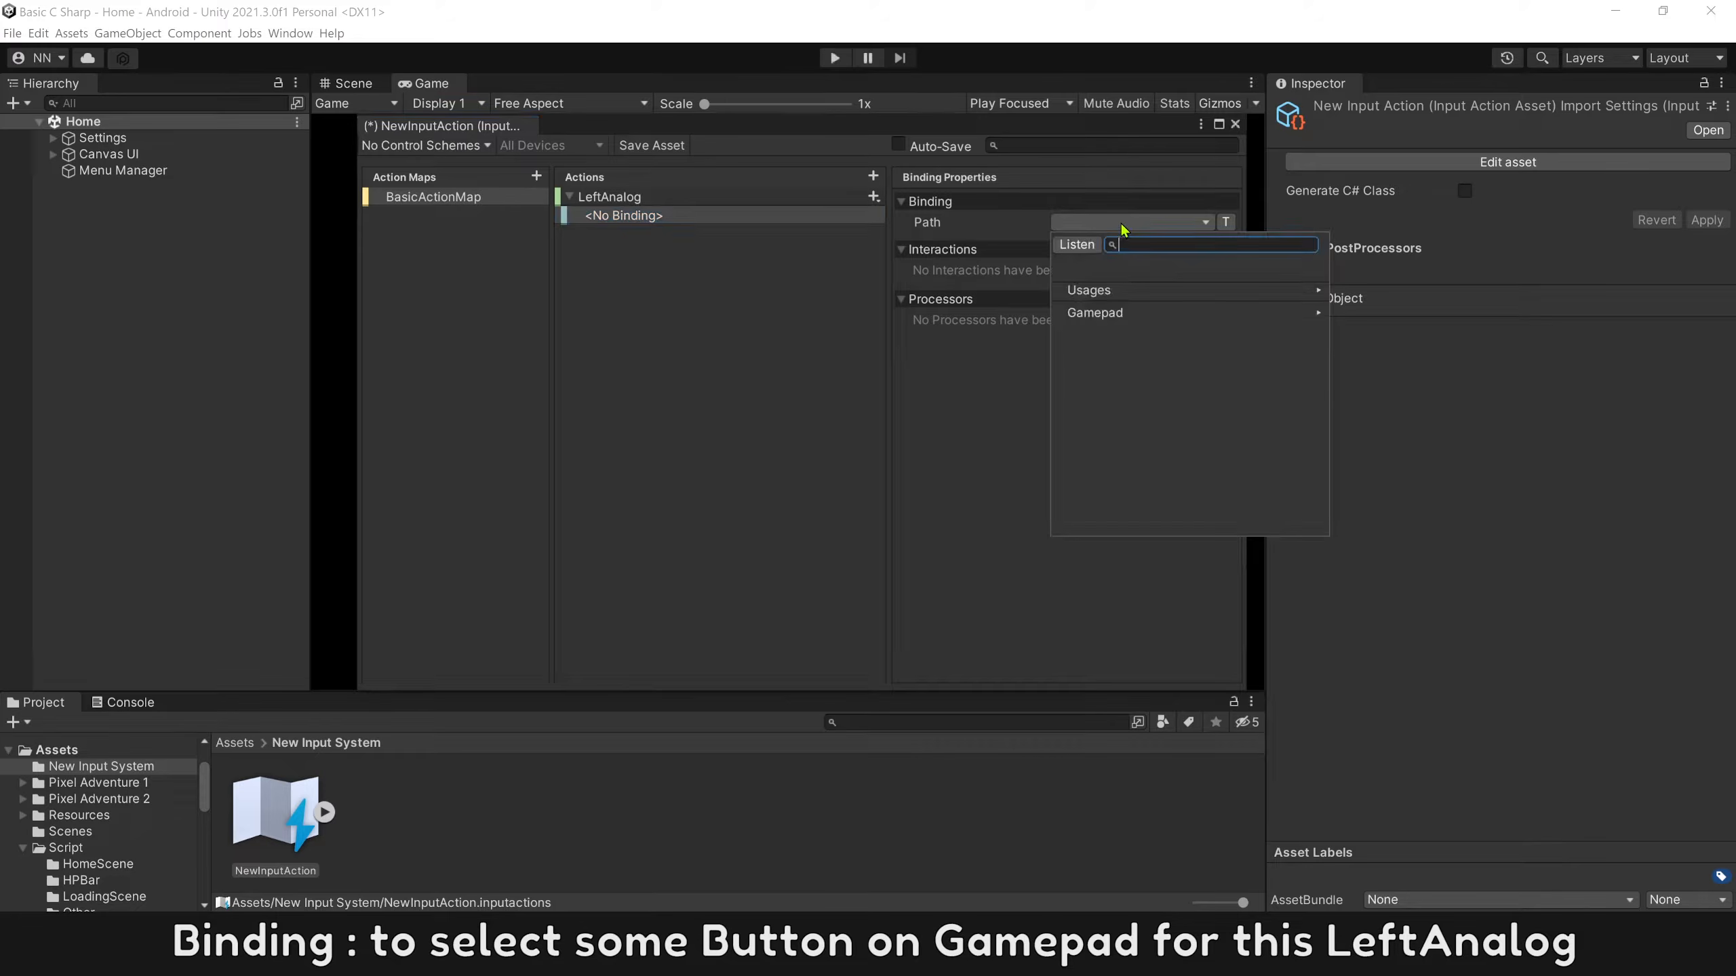
{"action": "left_click", "coordinate": [1117, 315]}
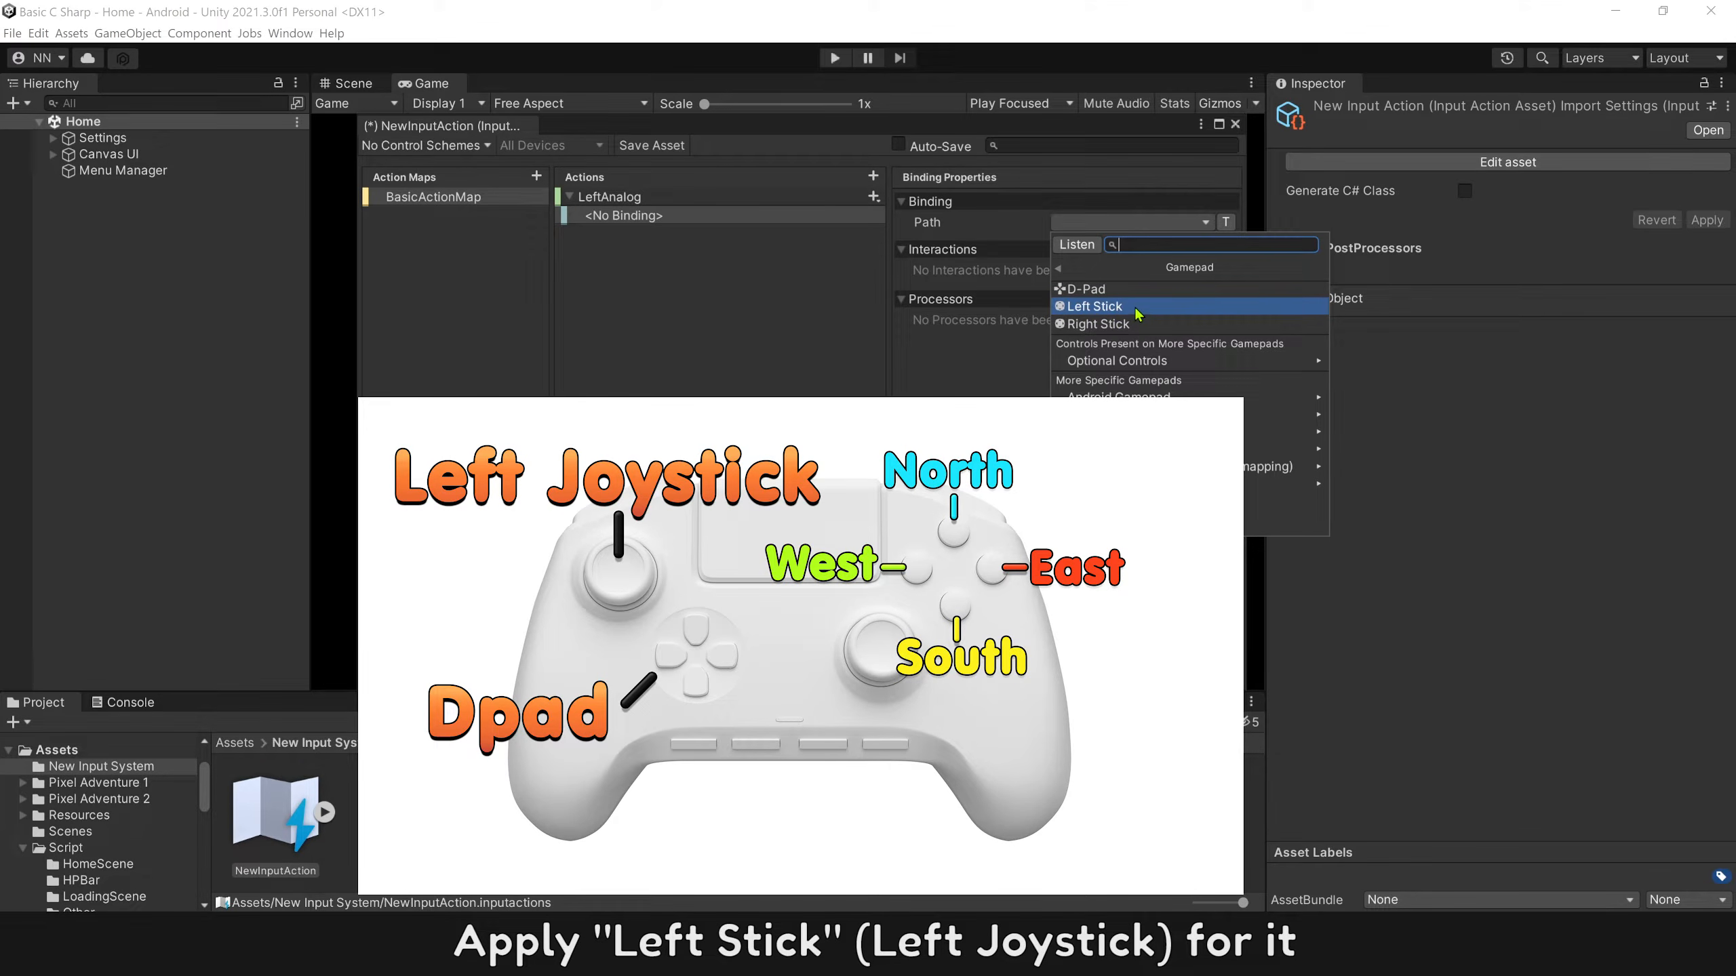
{"action": "left_click", "coordinate": [1136, 307]}
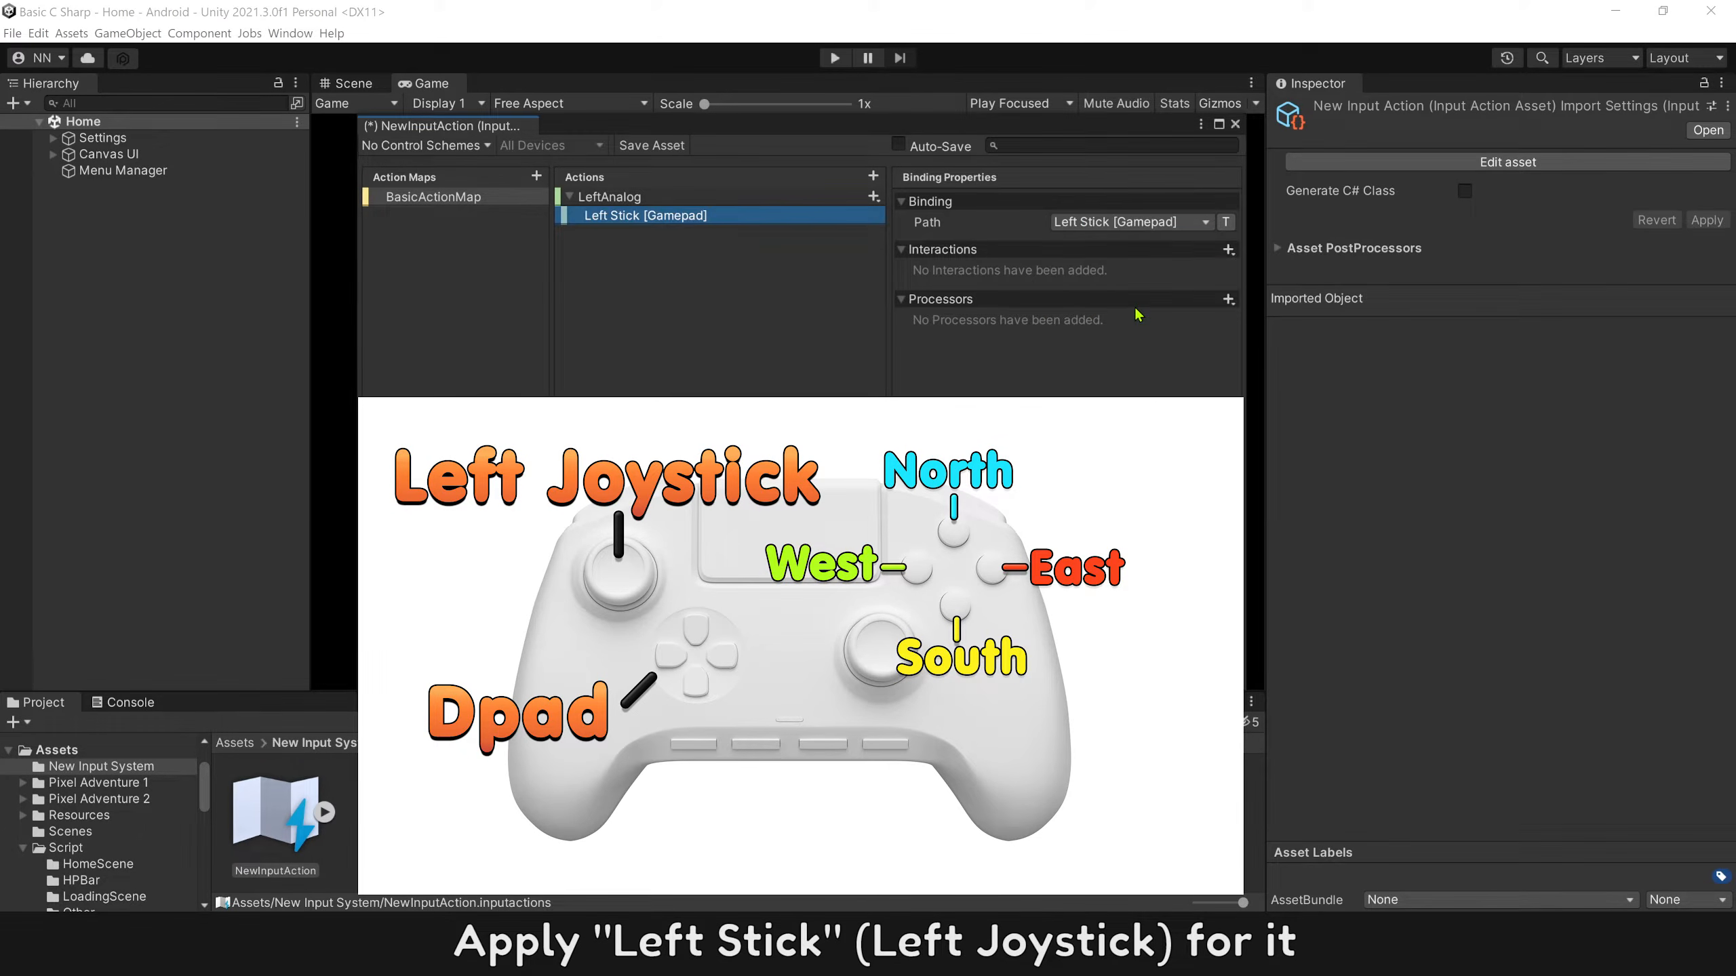
Add an Up\Down\Left\Right composite to the LeftAnalog action and name it Dpad.
{"action": "left_click", "coordinate": [873, 196]}
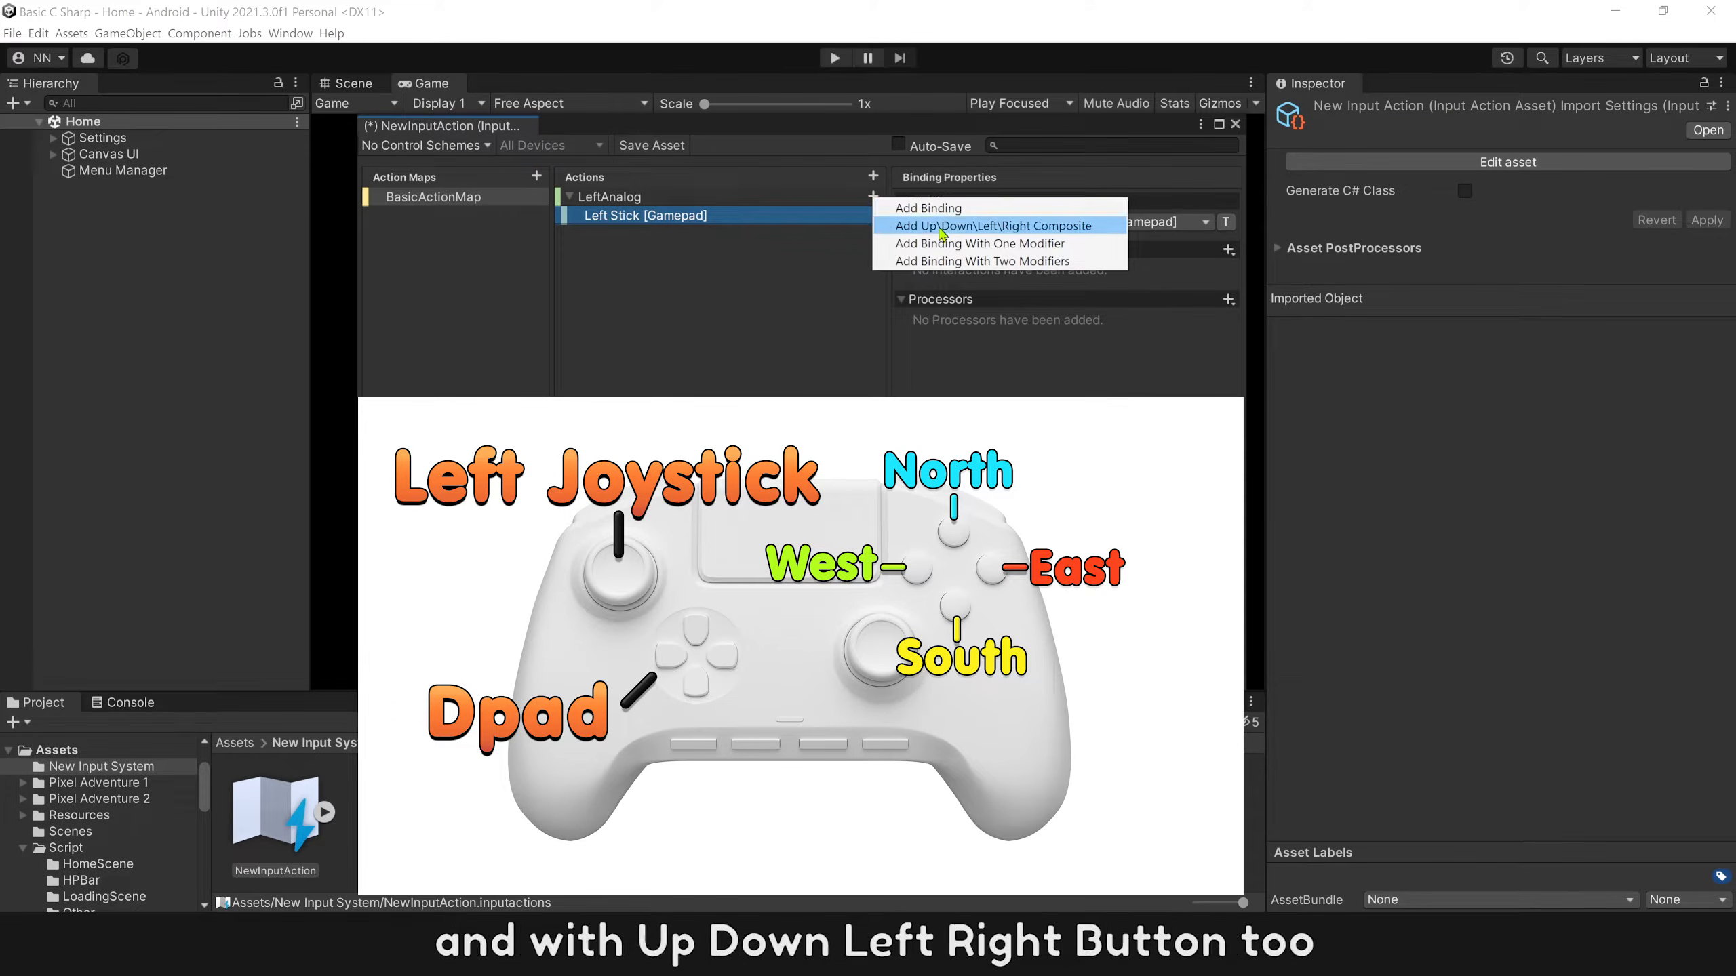
{"action": "left_click", "coordinate": [1031, 228]}
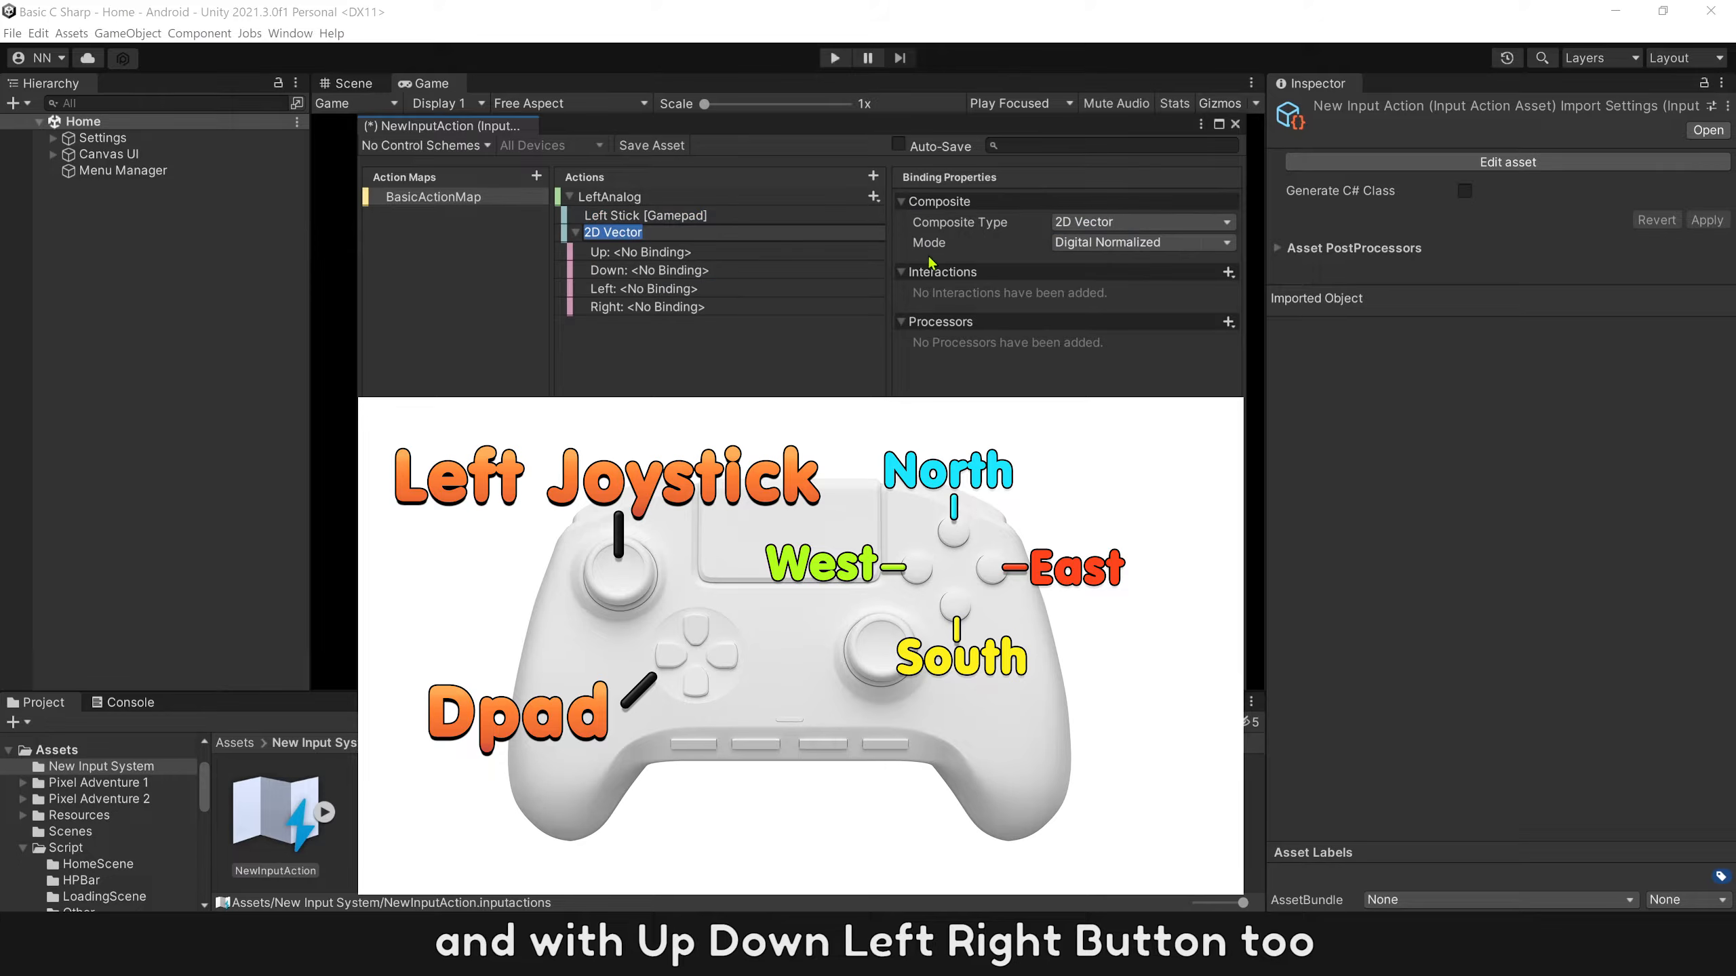
{"action": "type", "text": "Dpad"}
{"action": "key", "text": "Return"}
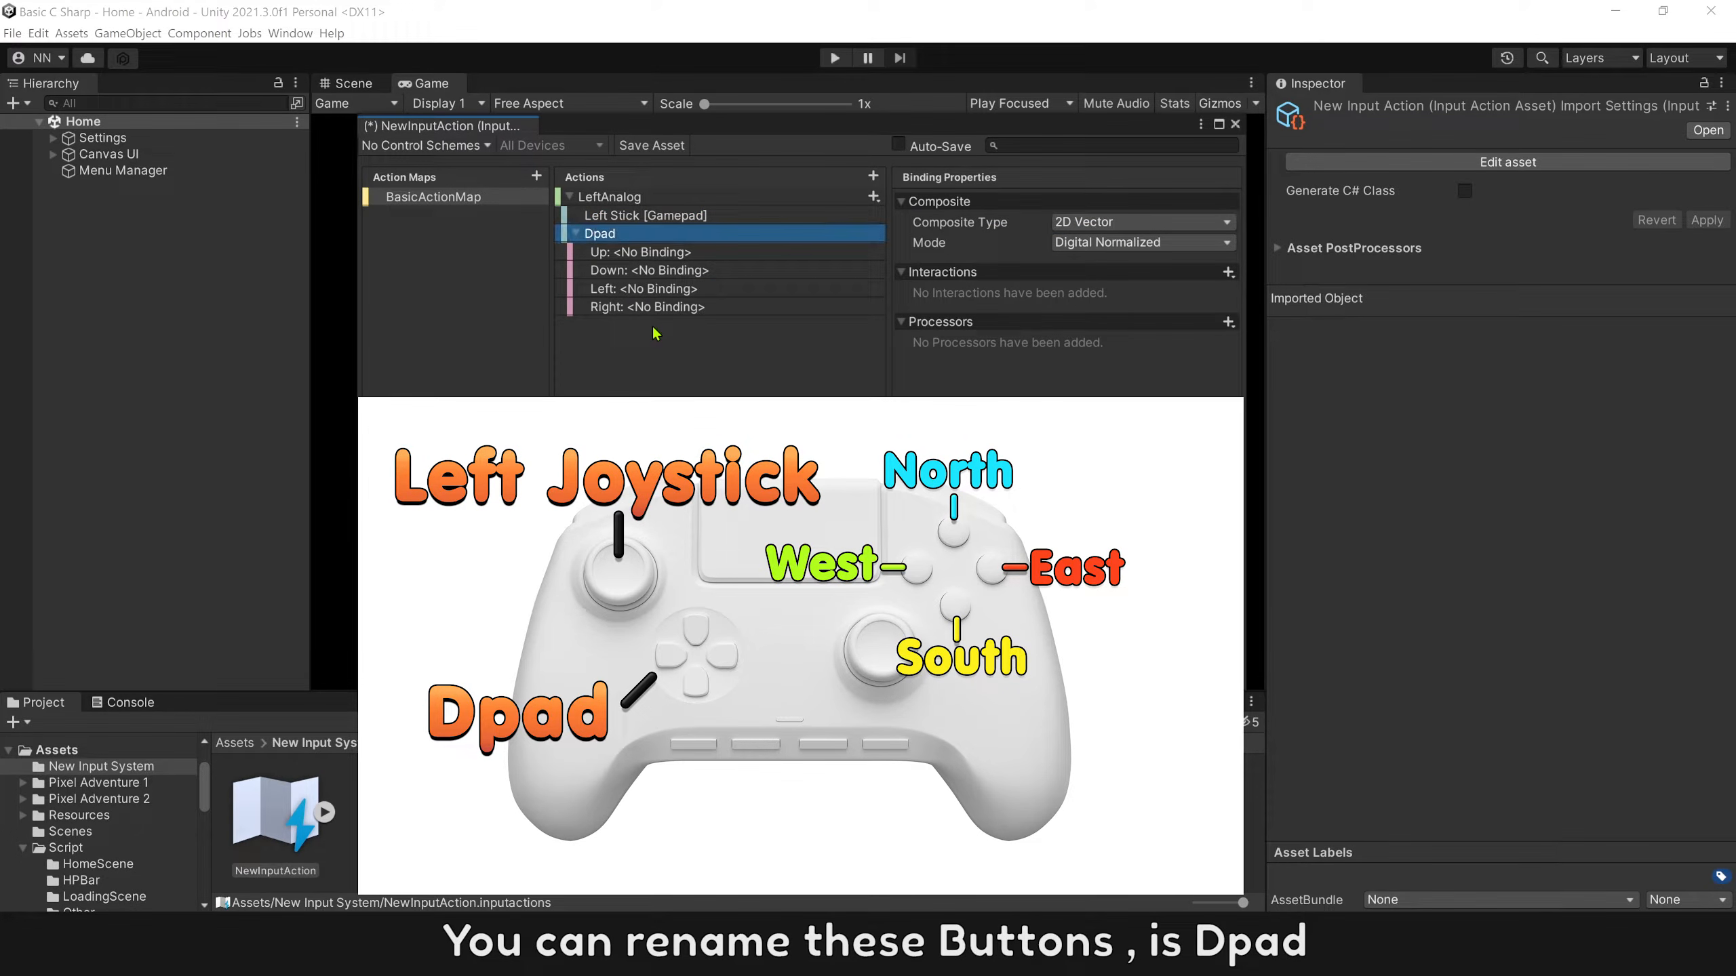
Bind the Dpad composite's Up and Down parts to the gamepad's D-Pad Up and D-Pad Down.
{"action": "left_click", "coordinate": [677, 256]}
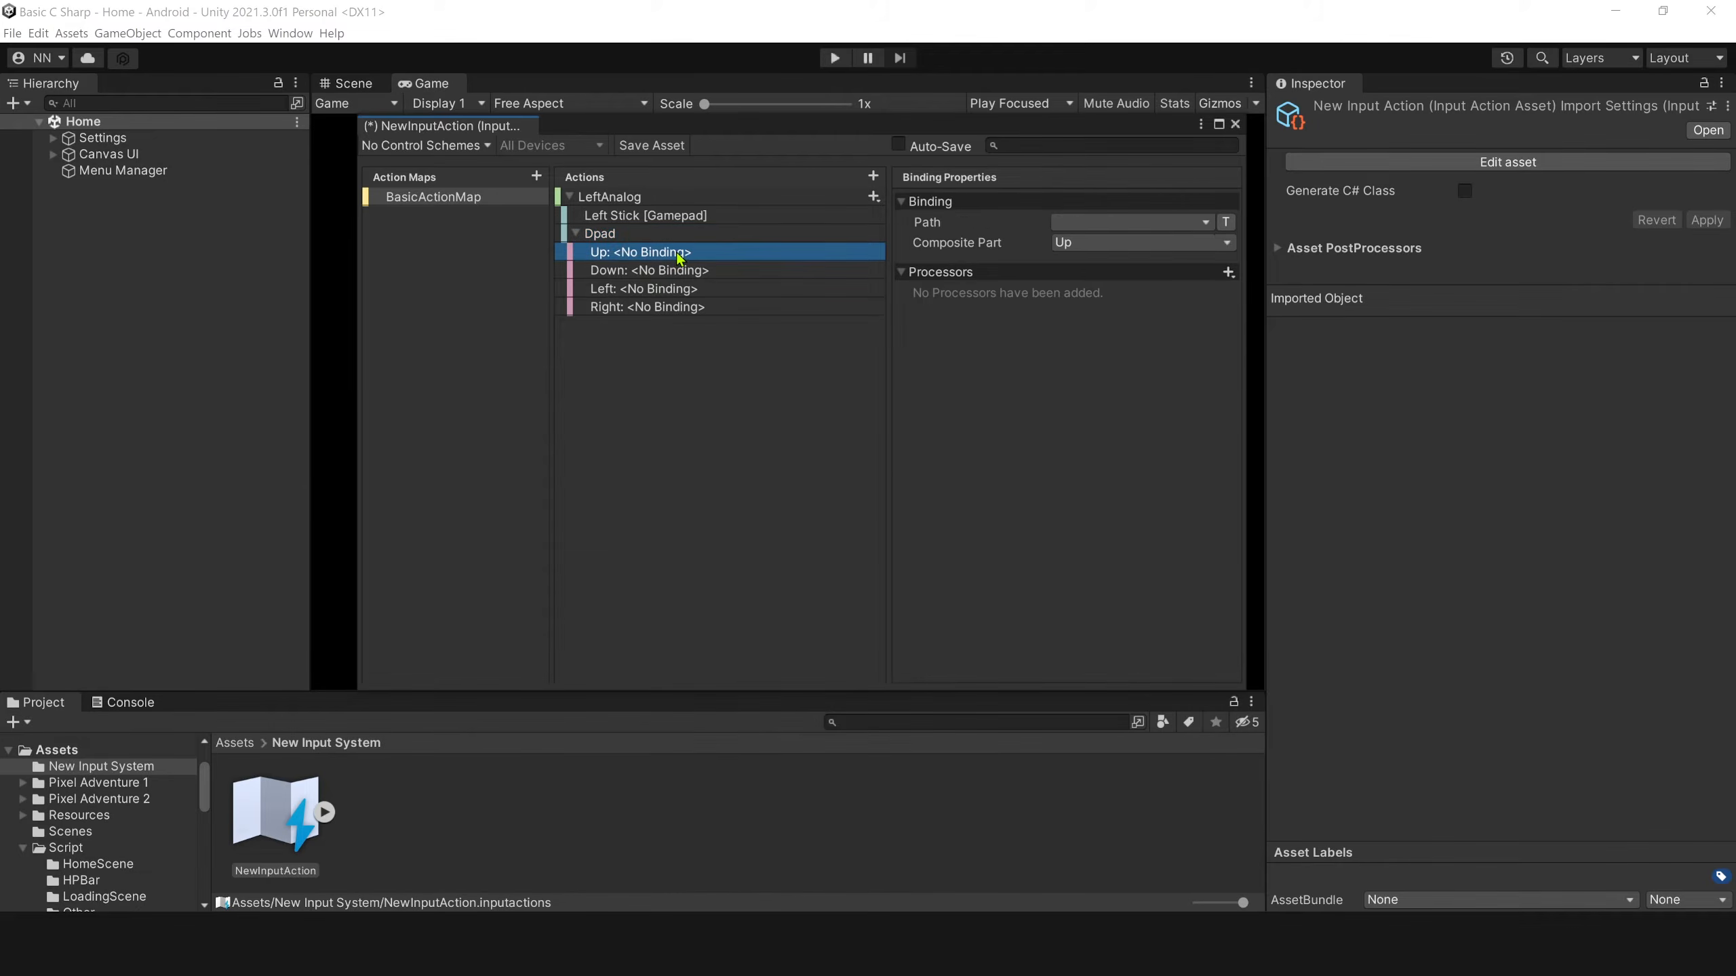
{"action": "left_click", "coordinate": [1093, 224]}
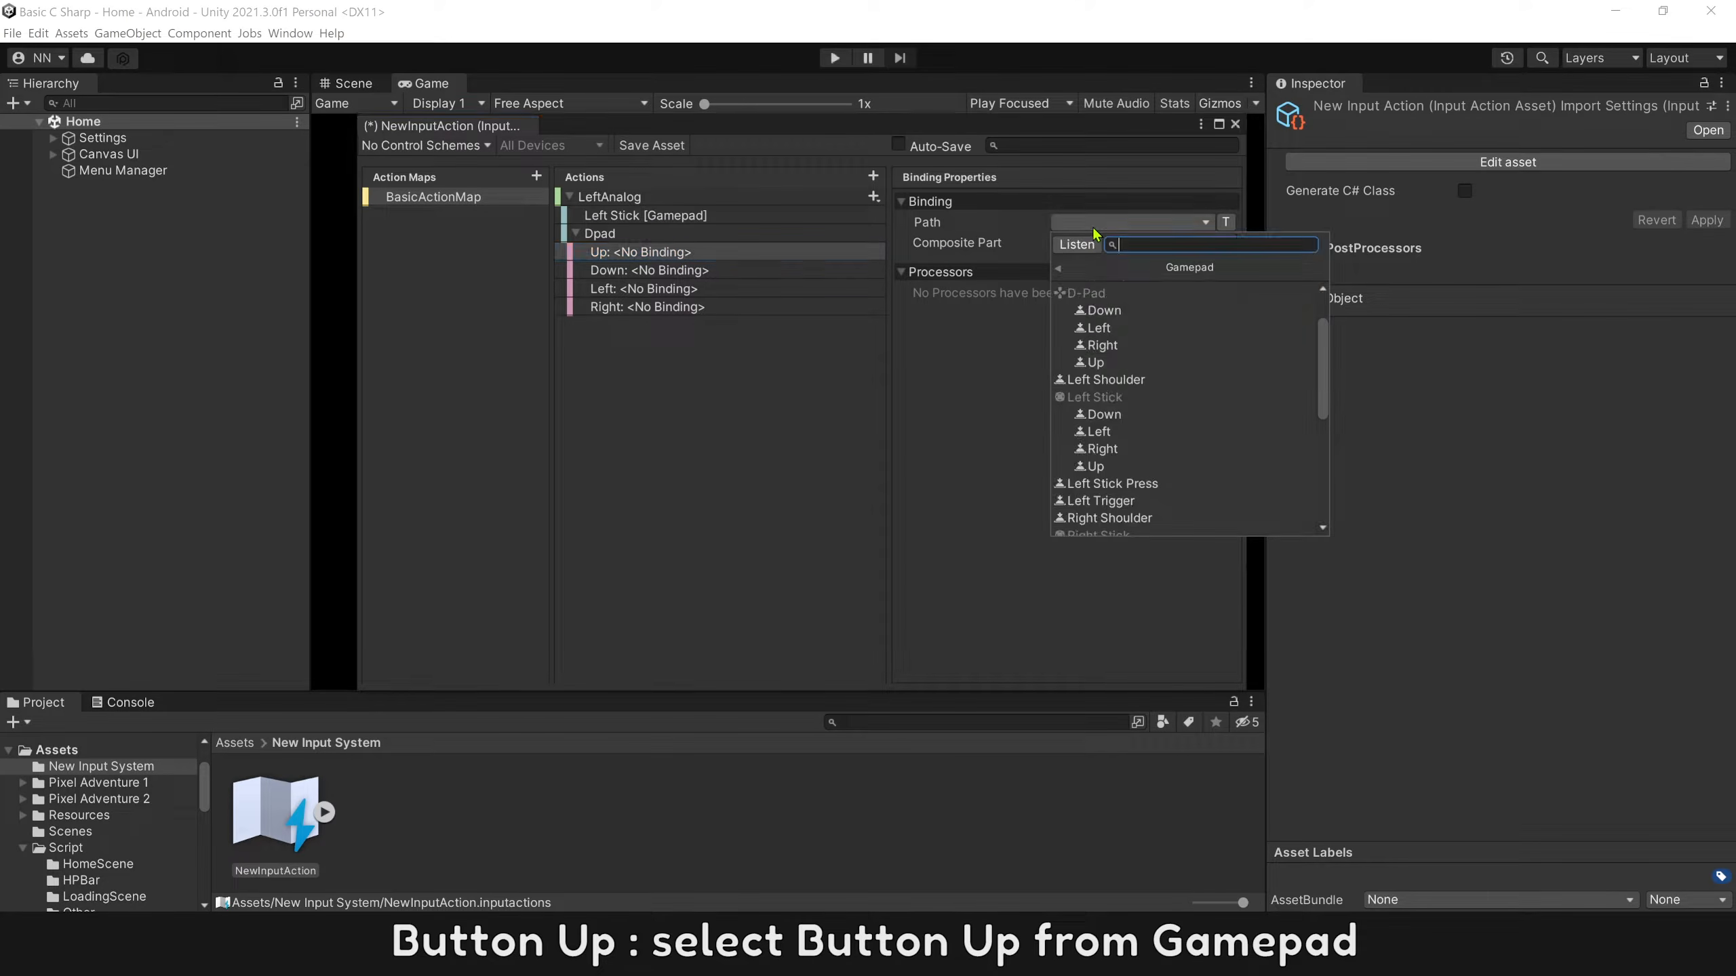
{"action": "left_click", "coordinate": [1109, 361]}
{"action": "left_click", "coordinate": [751, 271]}
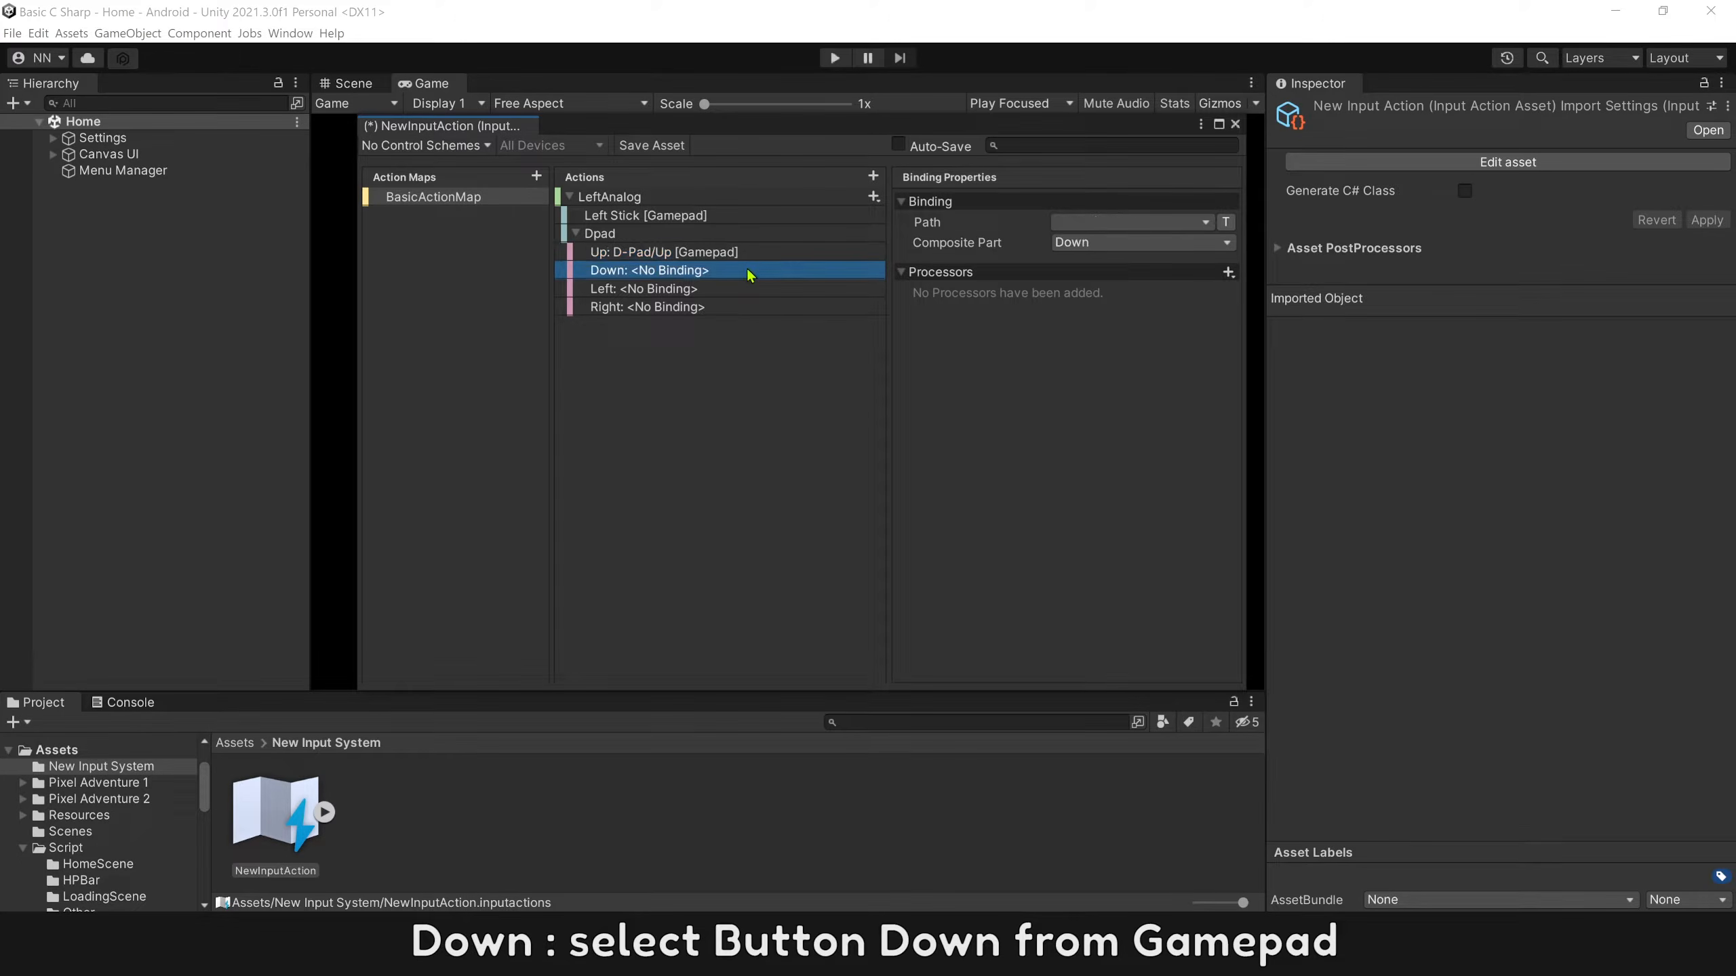
{"action": "left_click", "coordinate": [1074, 223]}
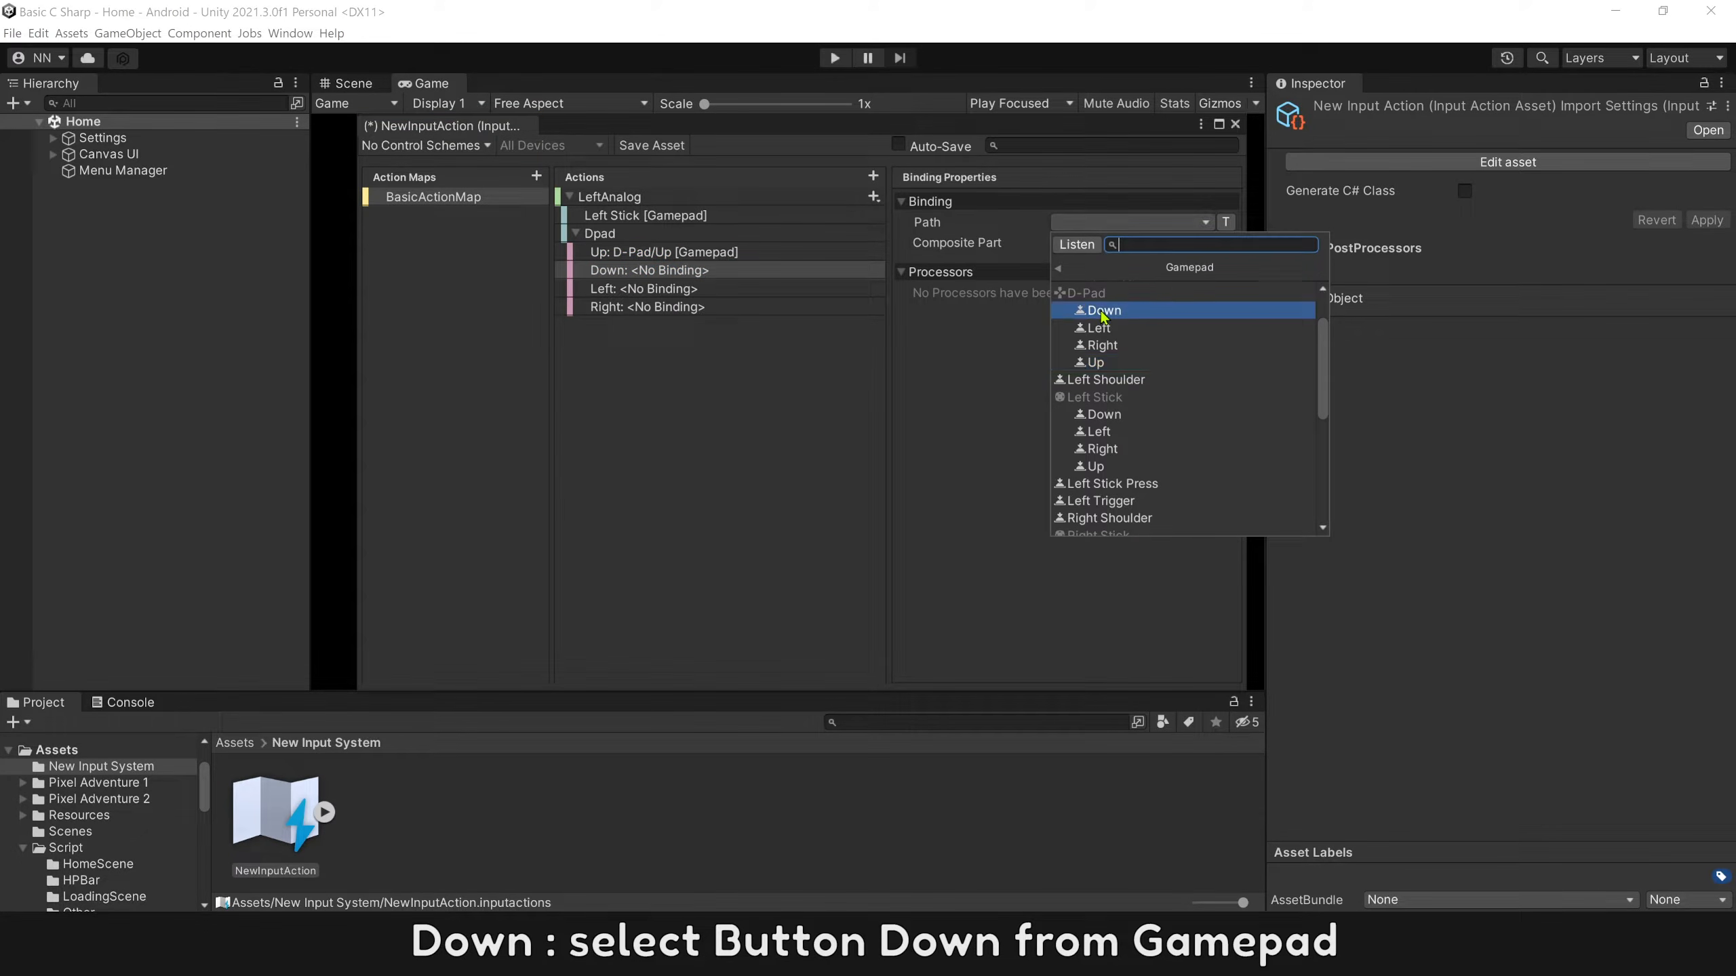
{"action": "left_click", "coordinate": [1087, 311]}
Bind the Dpad composite's Left and Right parts to the gamepad's D-Pad Left and D-Pad Right, and collapse LeftAnalog.
{"action": "left_click", "coordinate": [764, 288]}
{"action": "left_click", "coordinate": [1086, 222]}
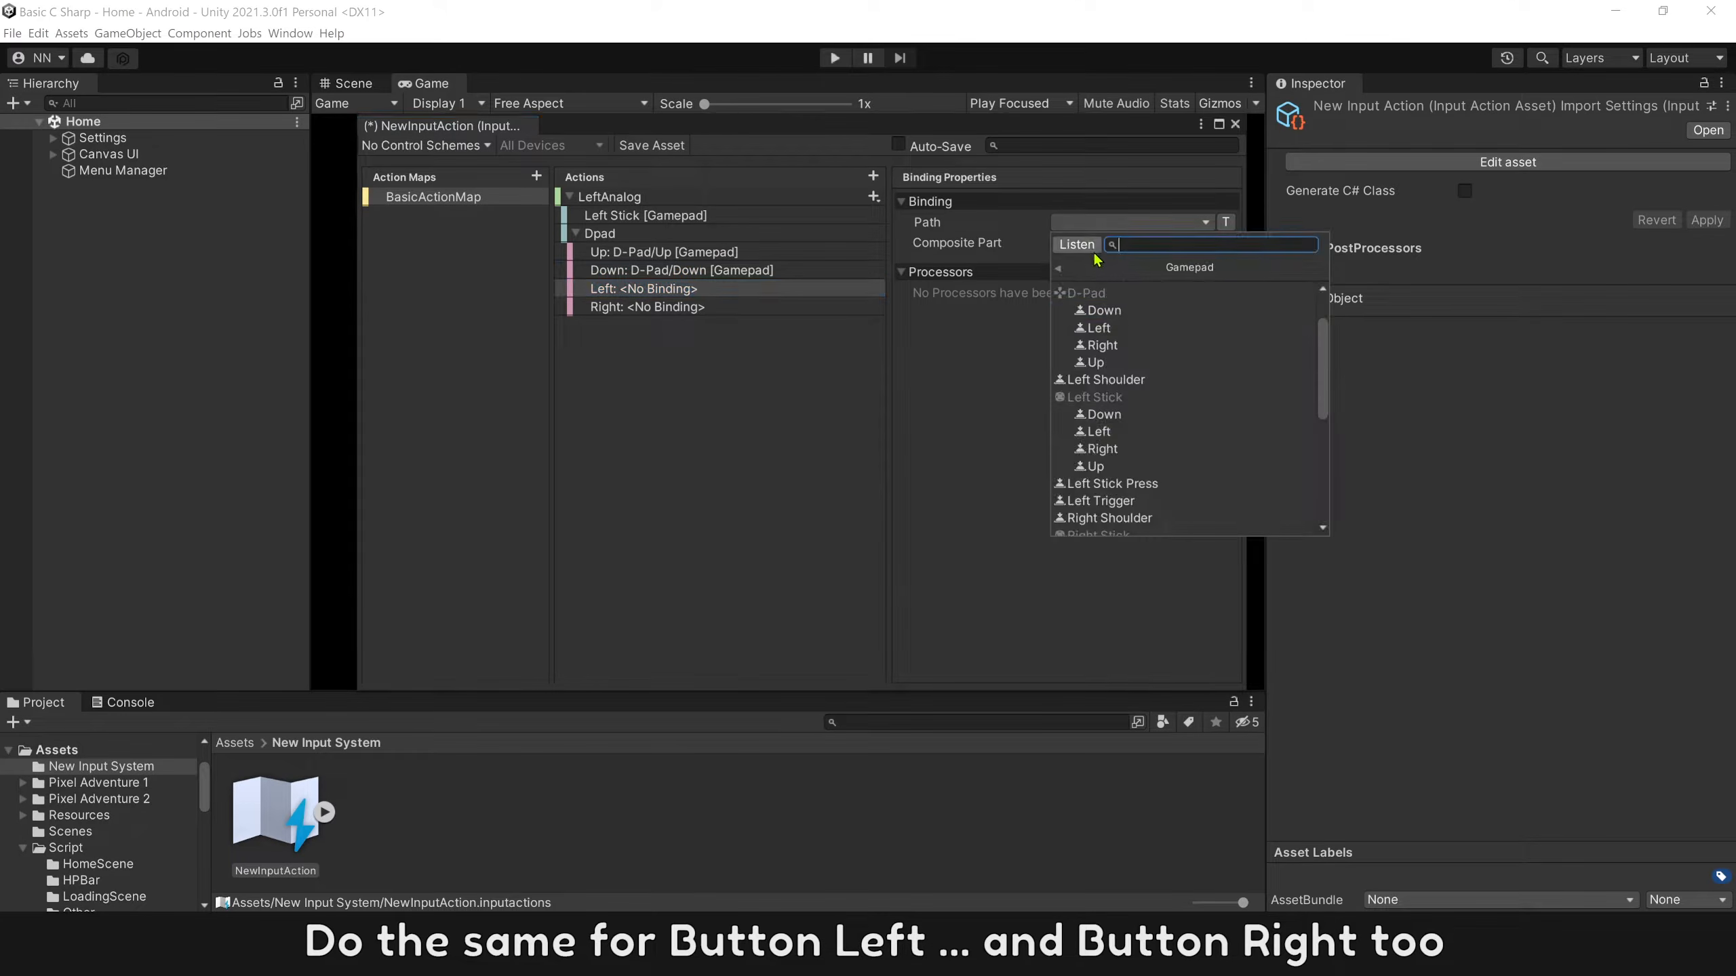
{"action": "left_click", "coordinate": [1098, 329]}
{"action": "left_click", "coordinate": [745, 307]}
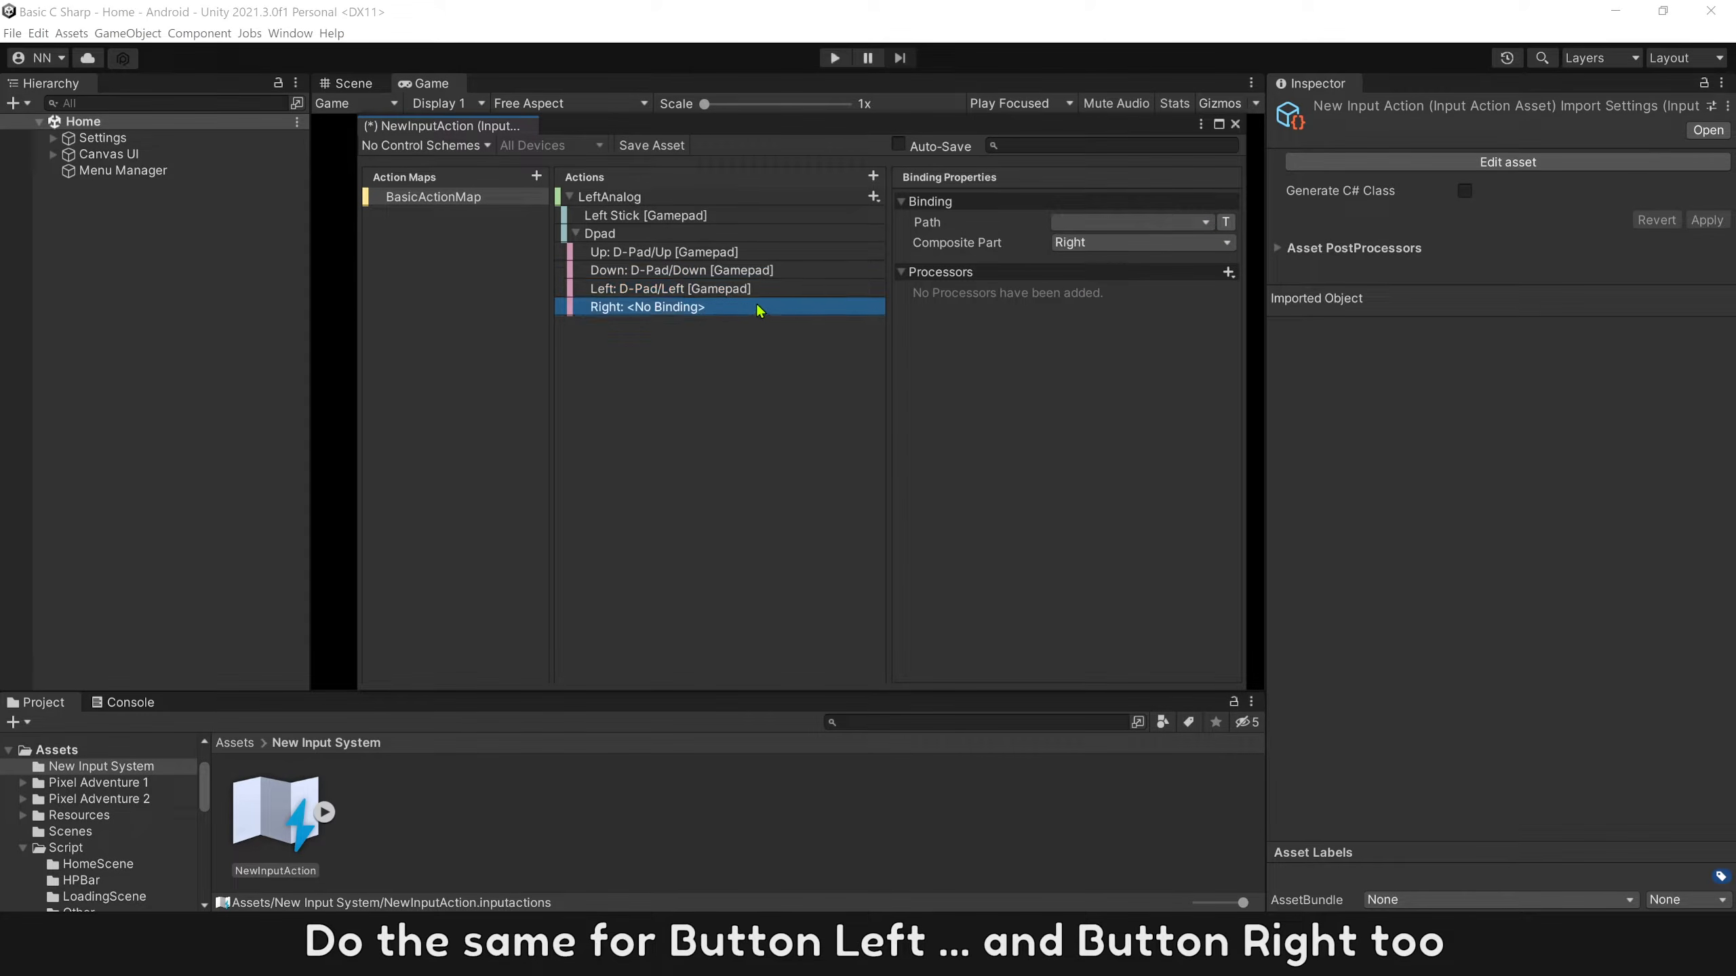
{"action": "left_click", "coordinate": [1094, 221]}
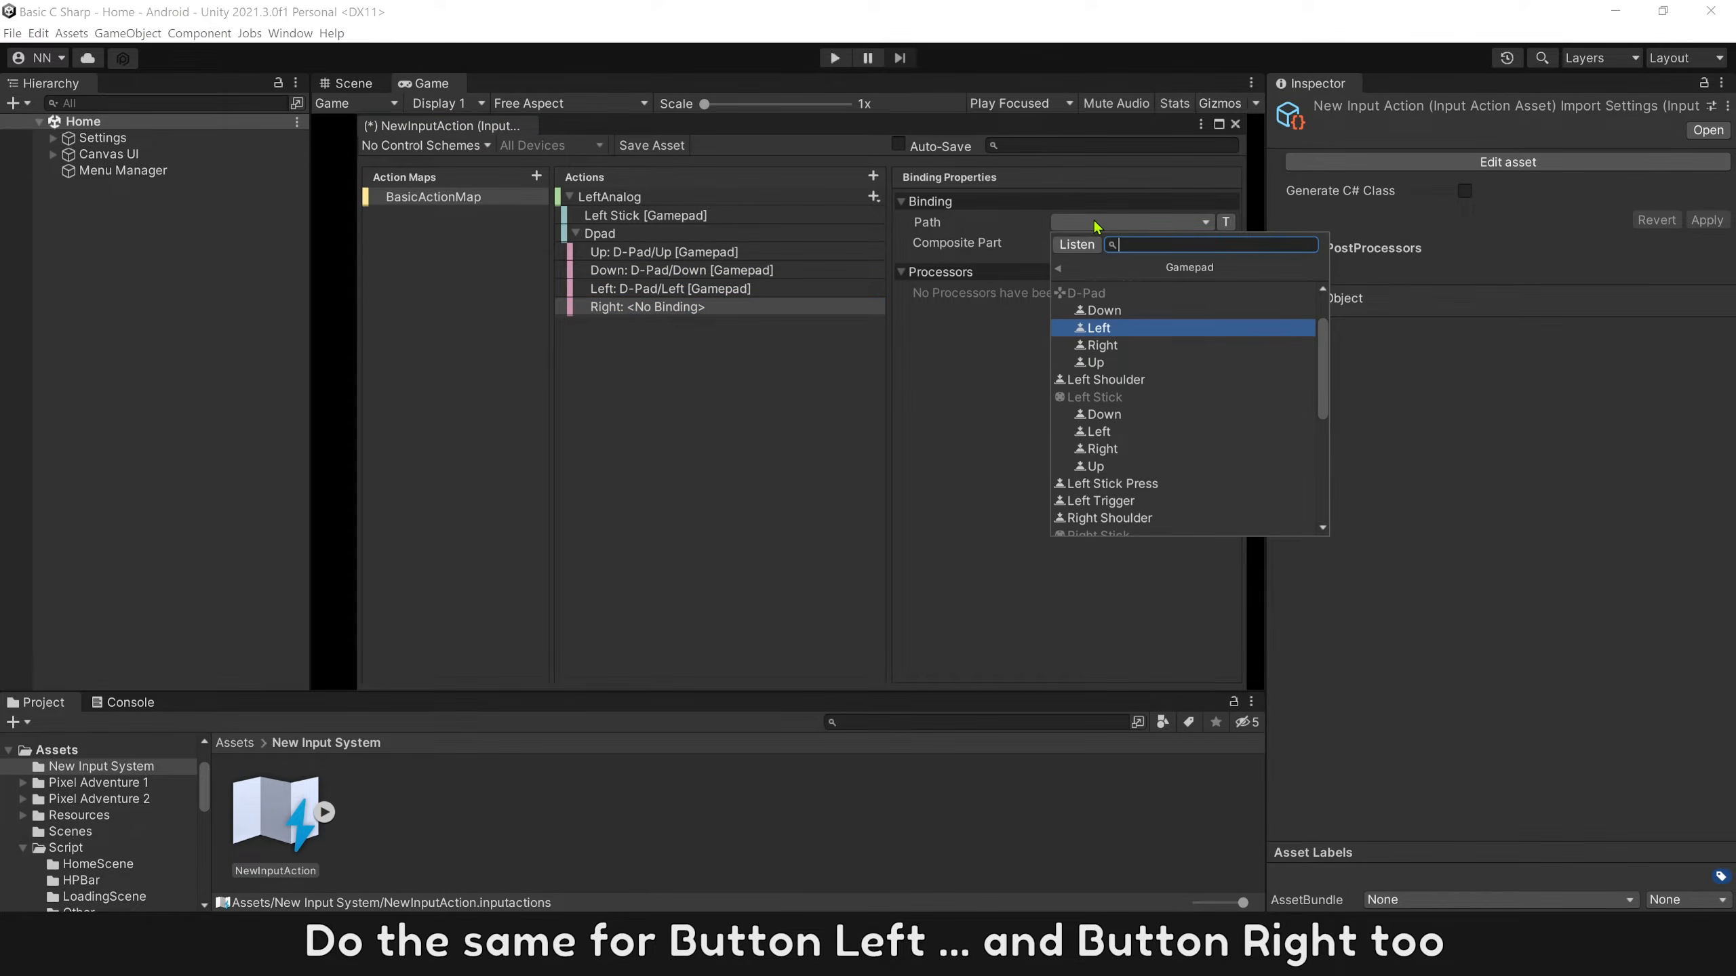
{"action": "left_click", "coordinate": [1100, 345]}
{"action": "left_click", "coordinate": [577, 233]}
{"action": "left_click", "coordinate": [569, 196]}
Add an action named Jump to BasicActionMap with action type Button.
{"action": "left_click", "coordinate": [872, 176]}
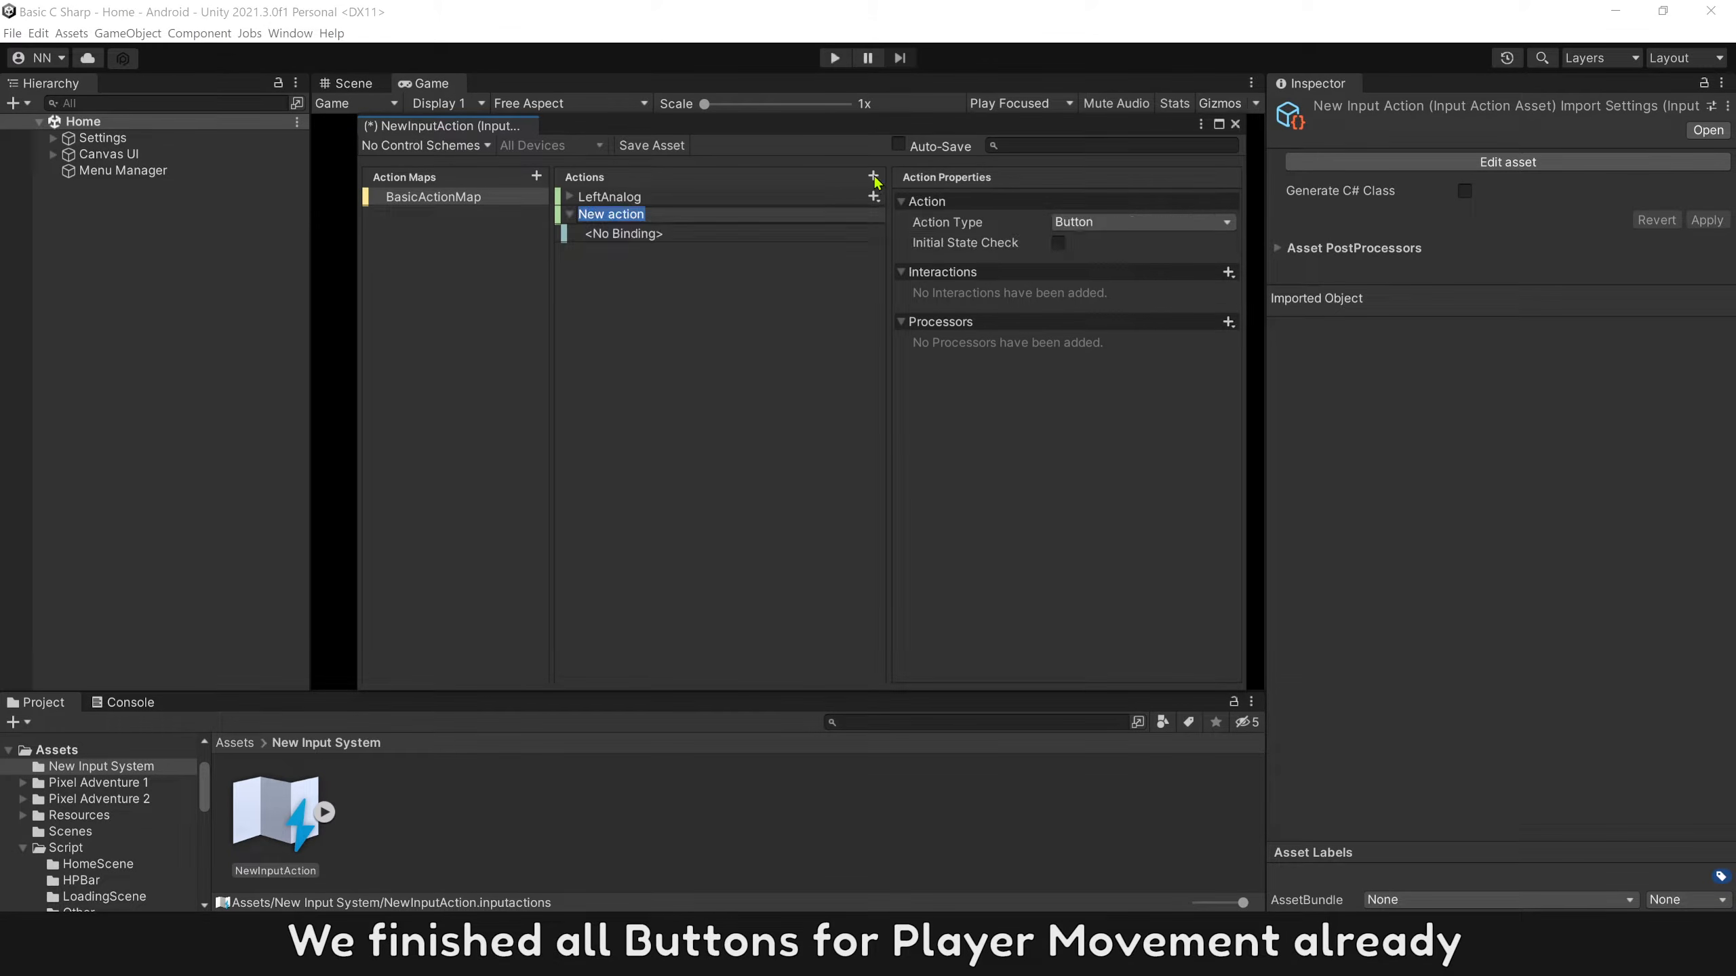
{"action": "type", "text": "Jump"}
{"action": "key", "text": "Return"}
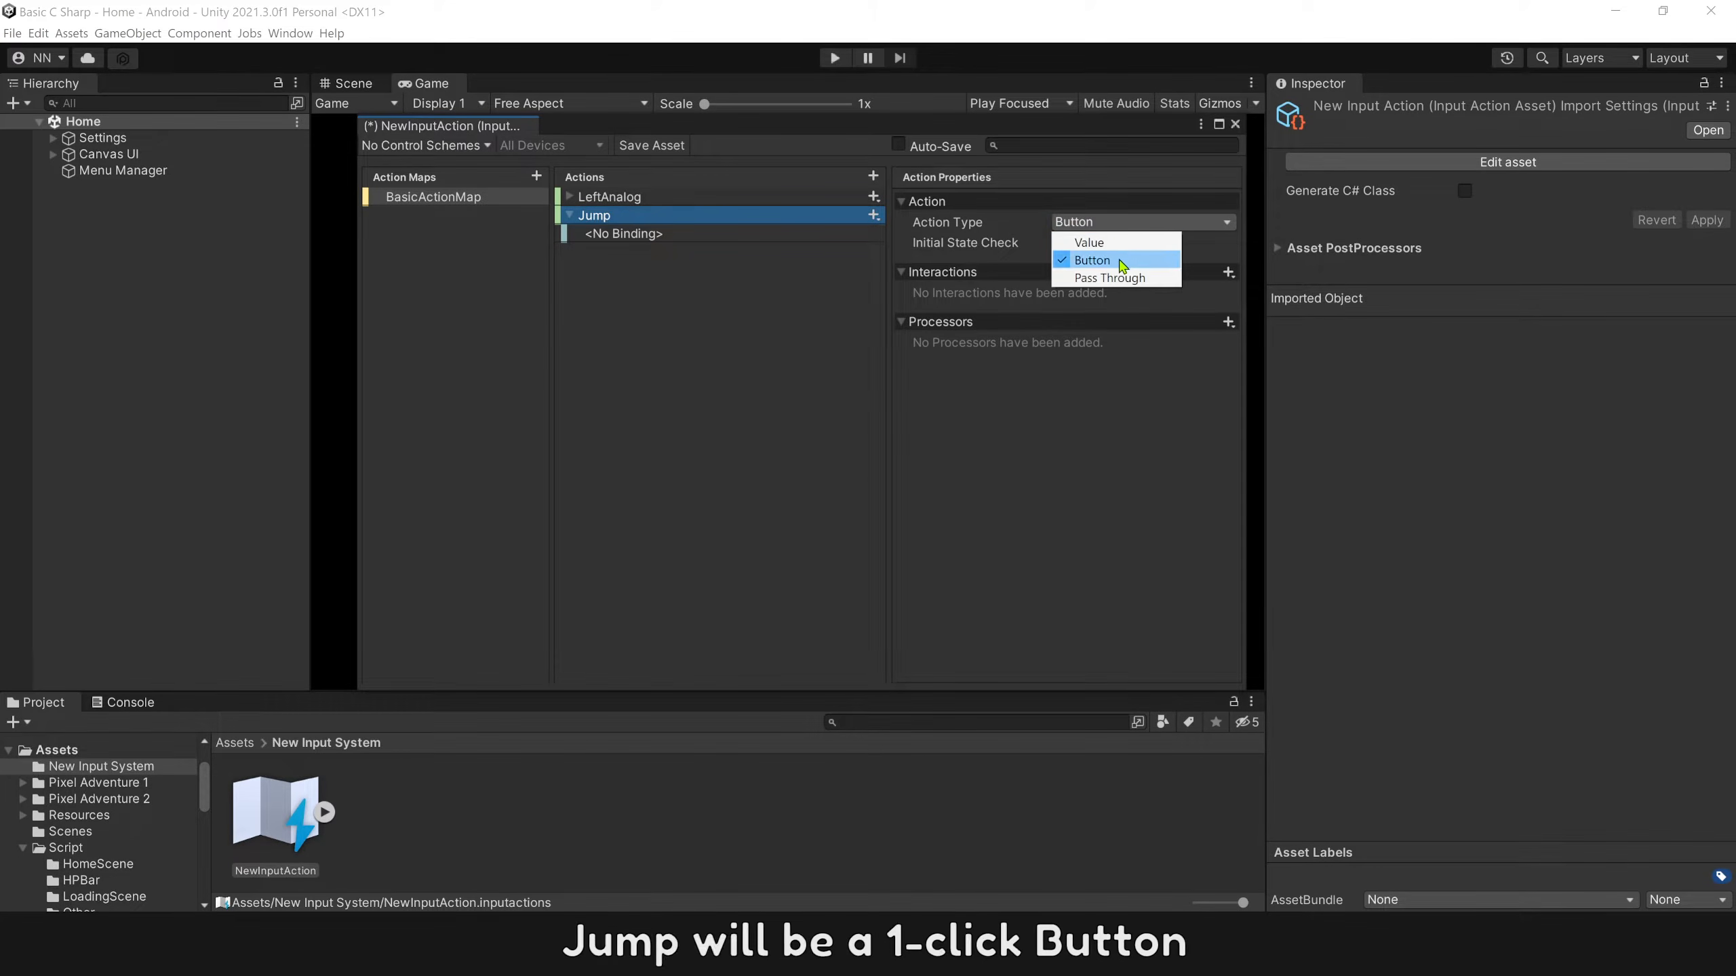
{"action": "left_click", "coordinate": [1122, 261]}
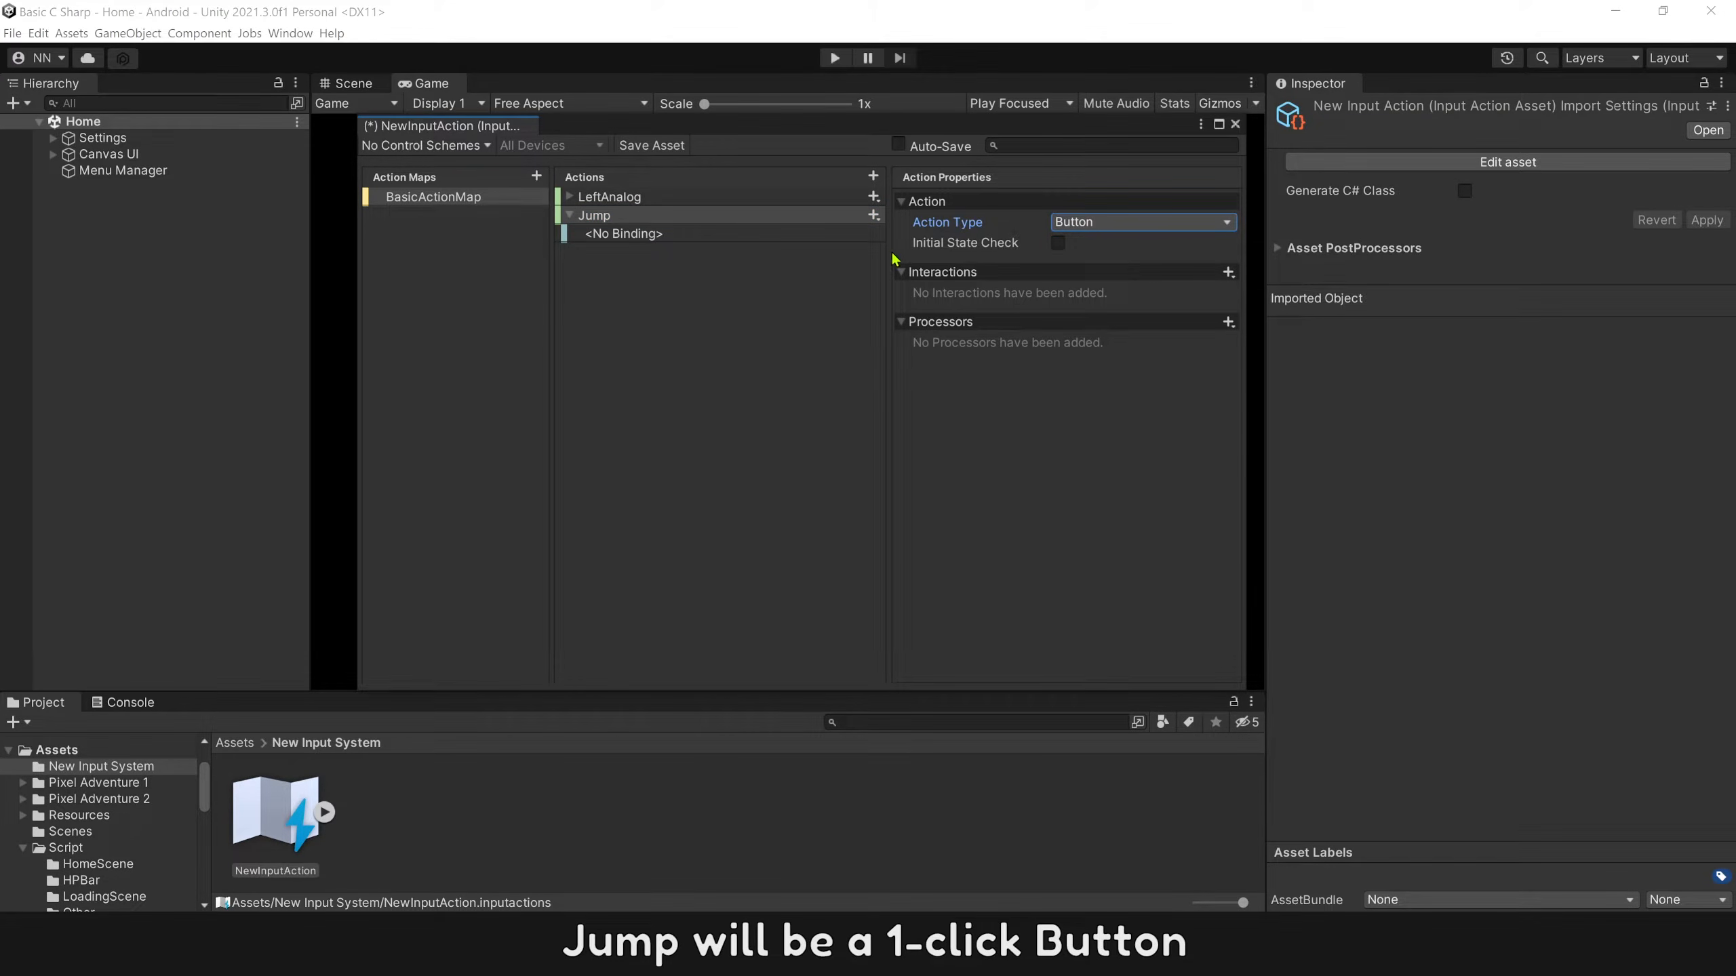
Bind the Jump action to the gamepad's Button North and collapse the action.
{"action": "left_click", "coordinate": [793, 236]}
{"action": "left_click", "coordinate": [1076, 226]}
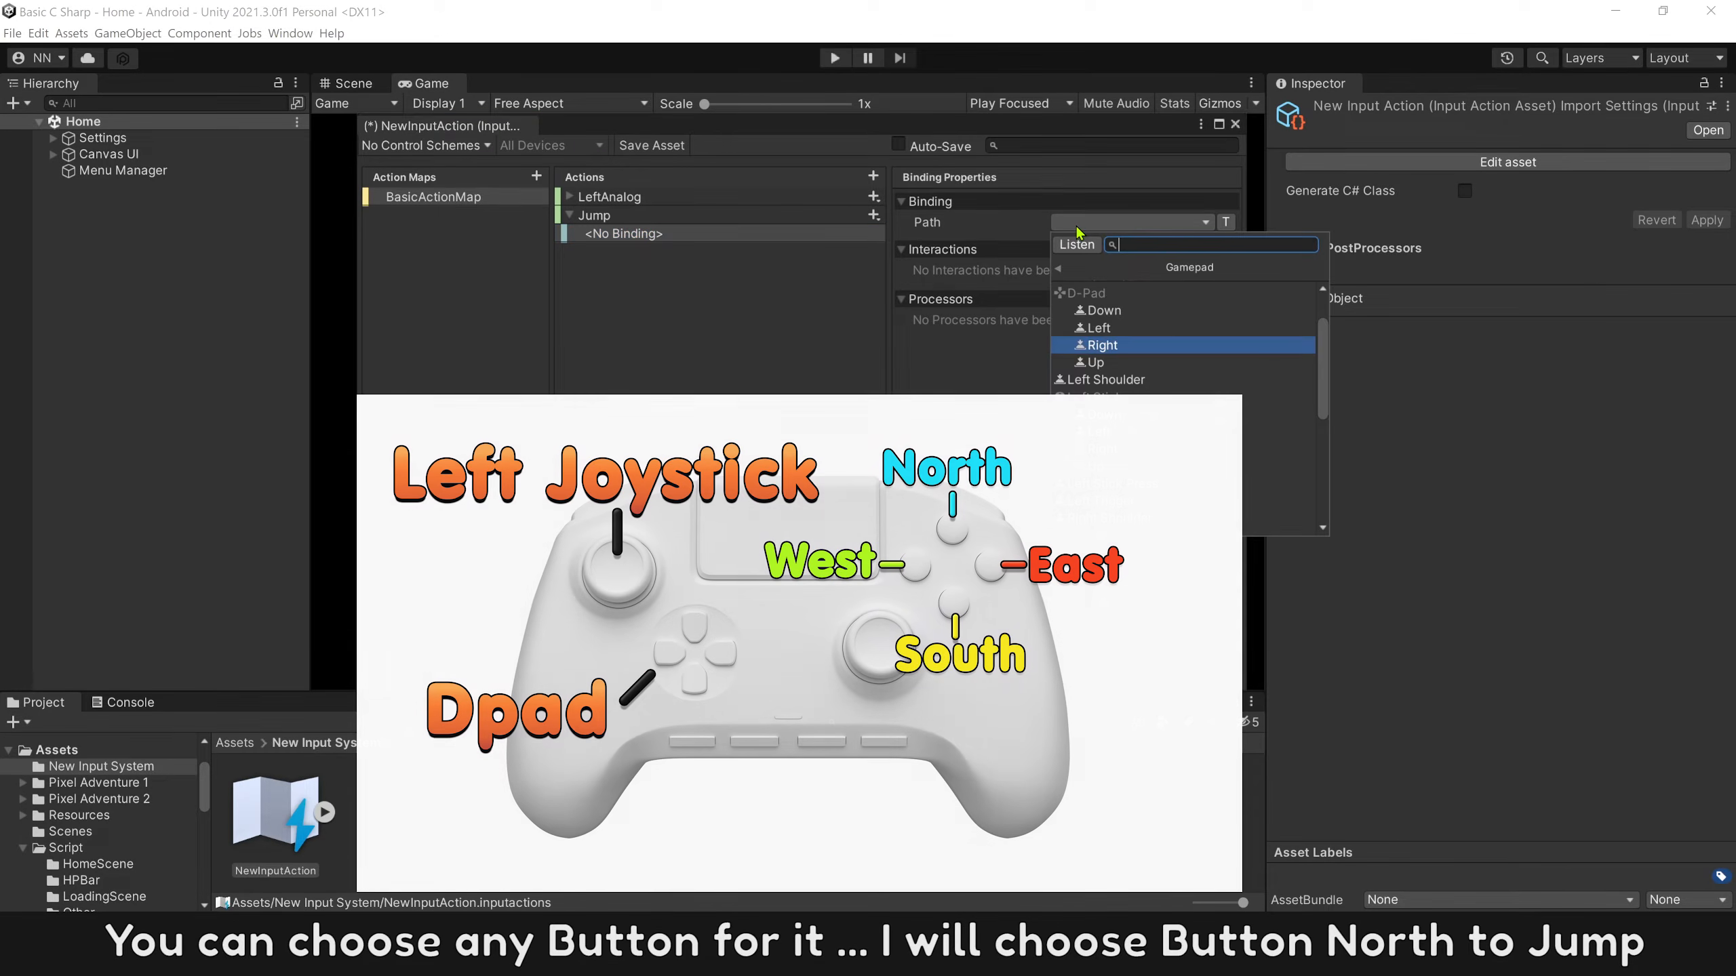
{"action": "left_click", "coordinate": [1324, 291]}
{"action": "left_click", "coordinate": [1324, 291]}
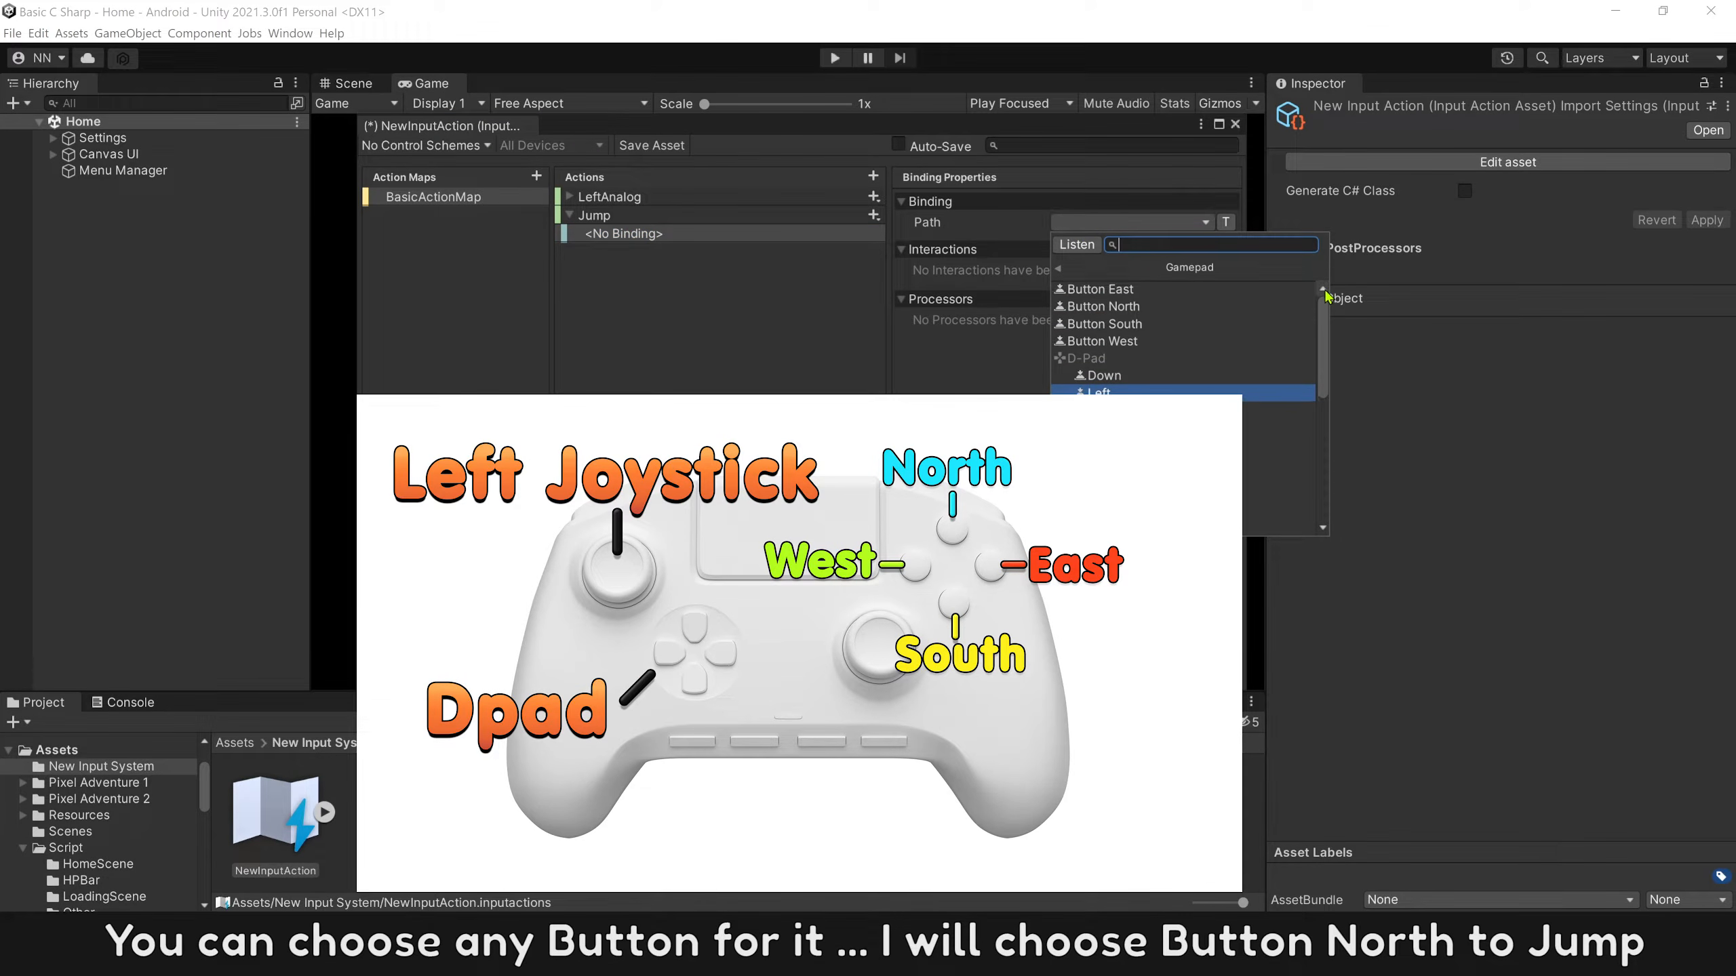
{"action": "left_click", "coordinate": [1154, 307]}
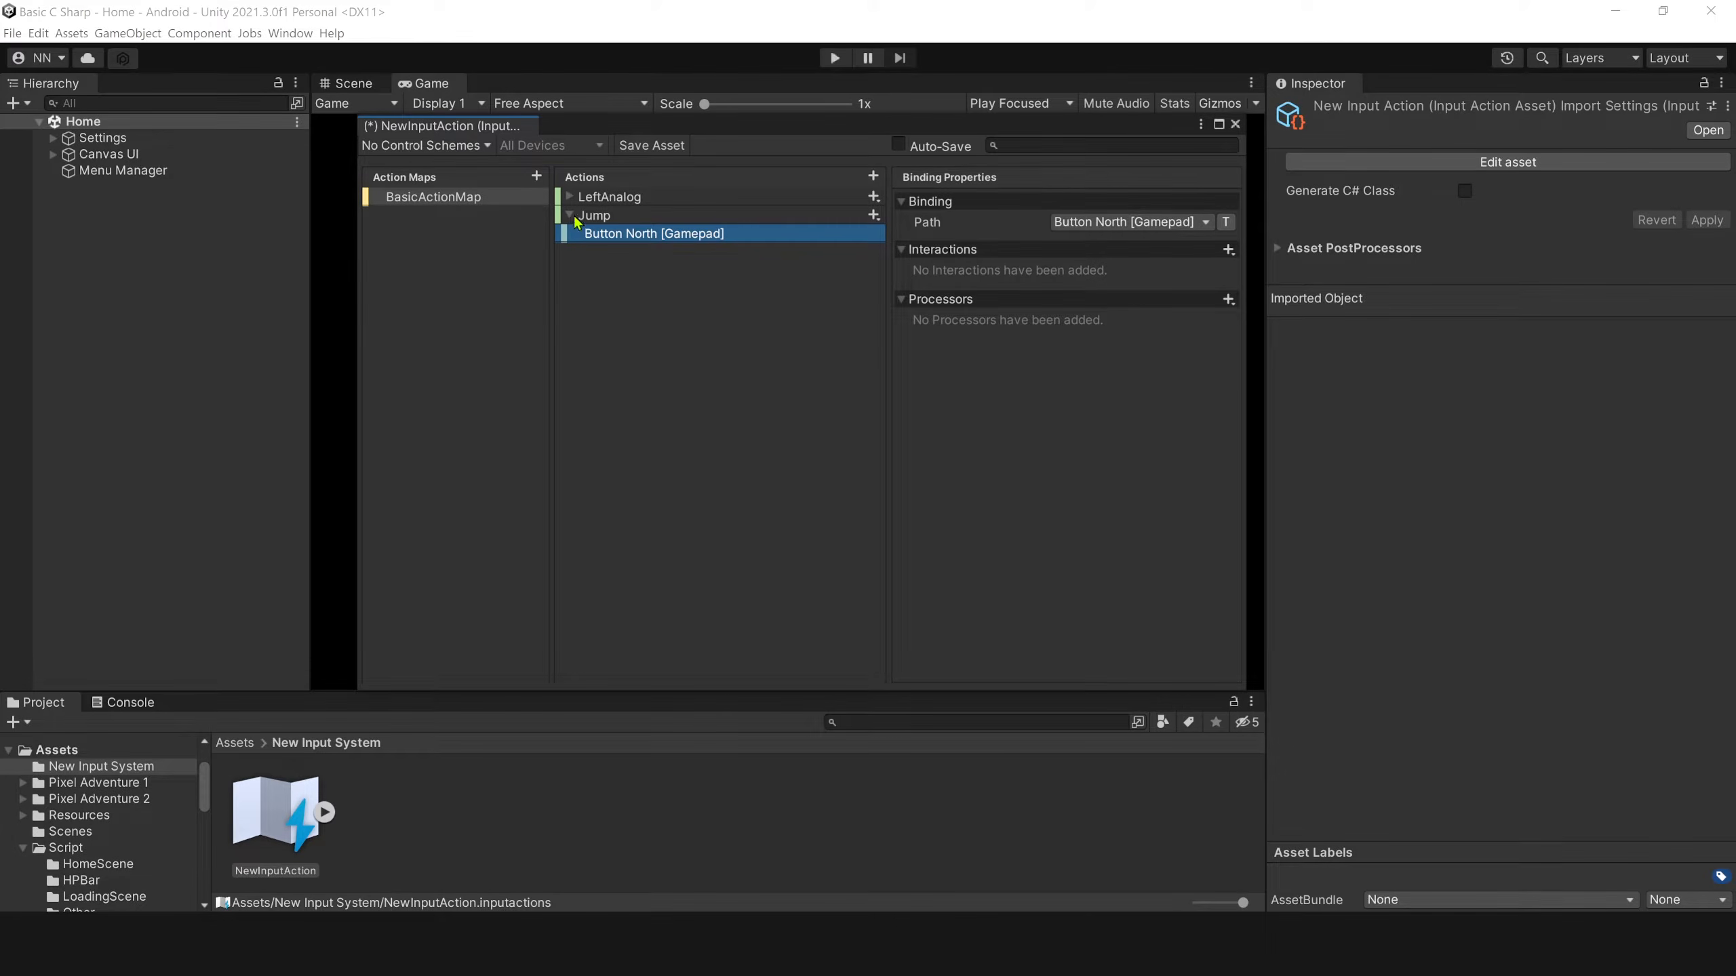
{"action": "left_click", "coordinate": [572, 216]}
Add an action named Run to BasicActionMap with action type Button.
{"action": "left_click", "coordinate": [874, 176]}
{"action": "type", "text": "Run"}
{"action": "key", "text": "Return"}
{"action": "left_click", "coordinate": [1095, 223]}
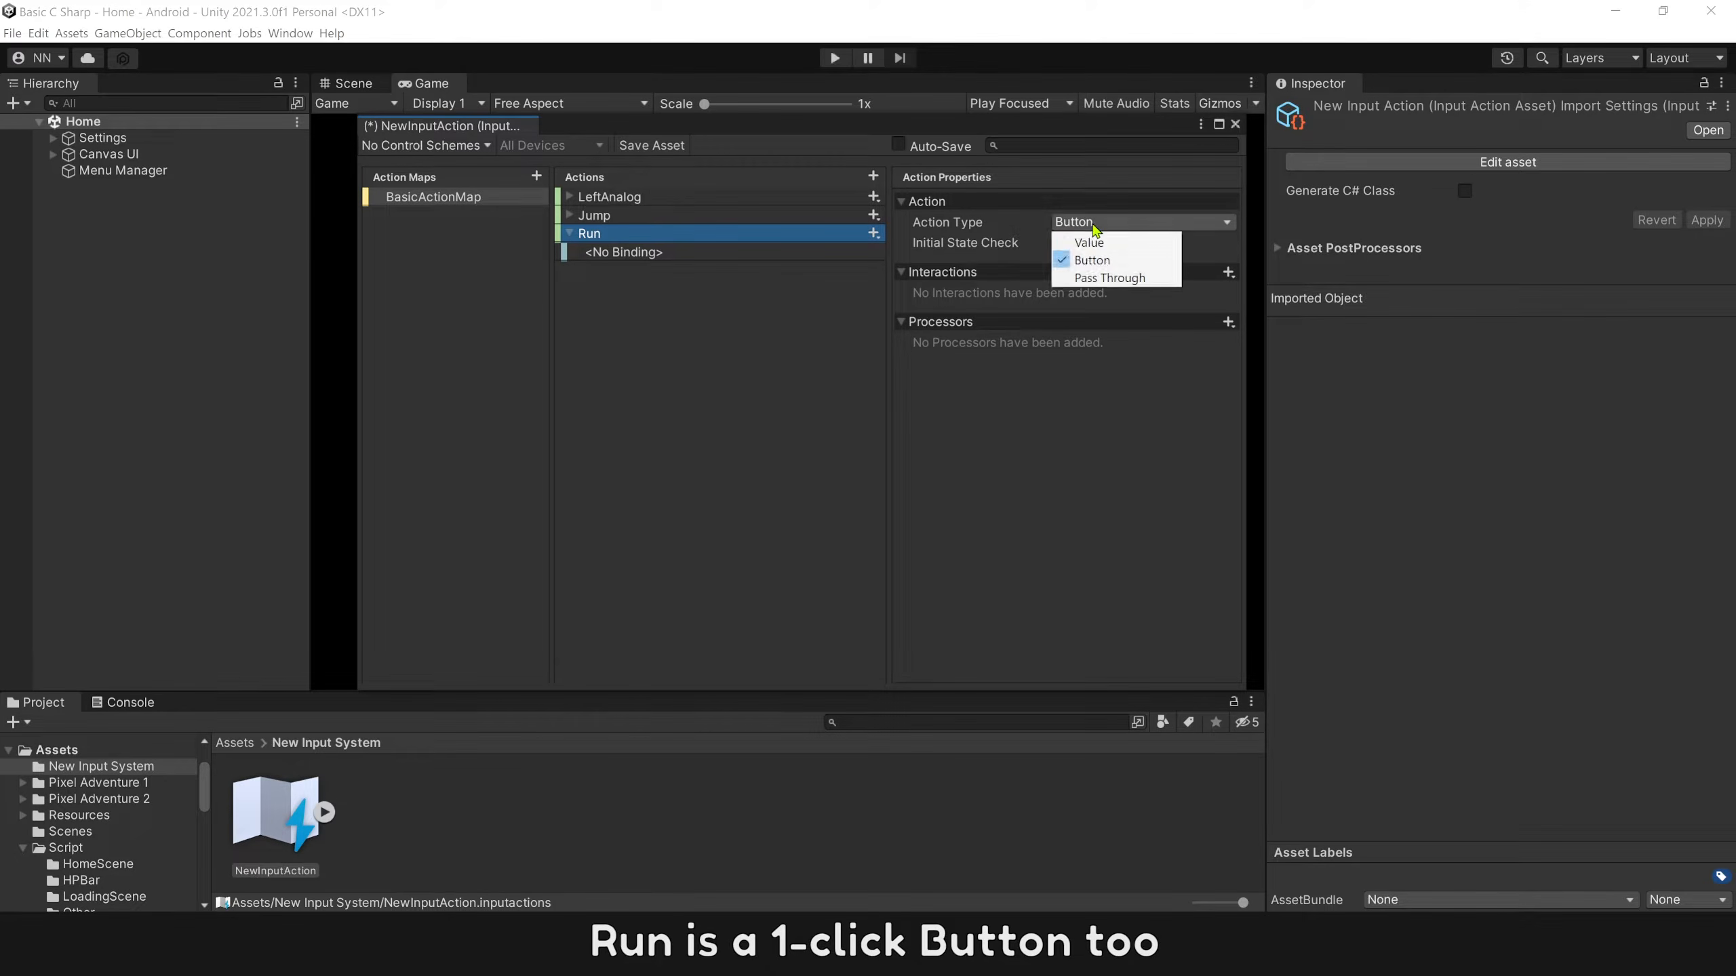
{"action": "left_click", "coordinate": [1115, 262]}
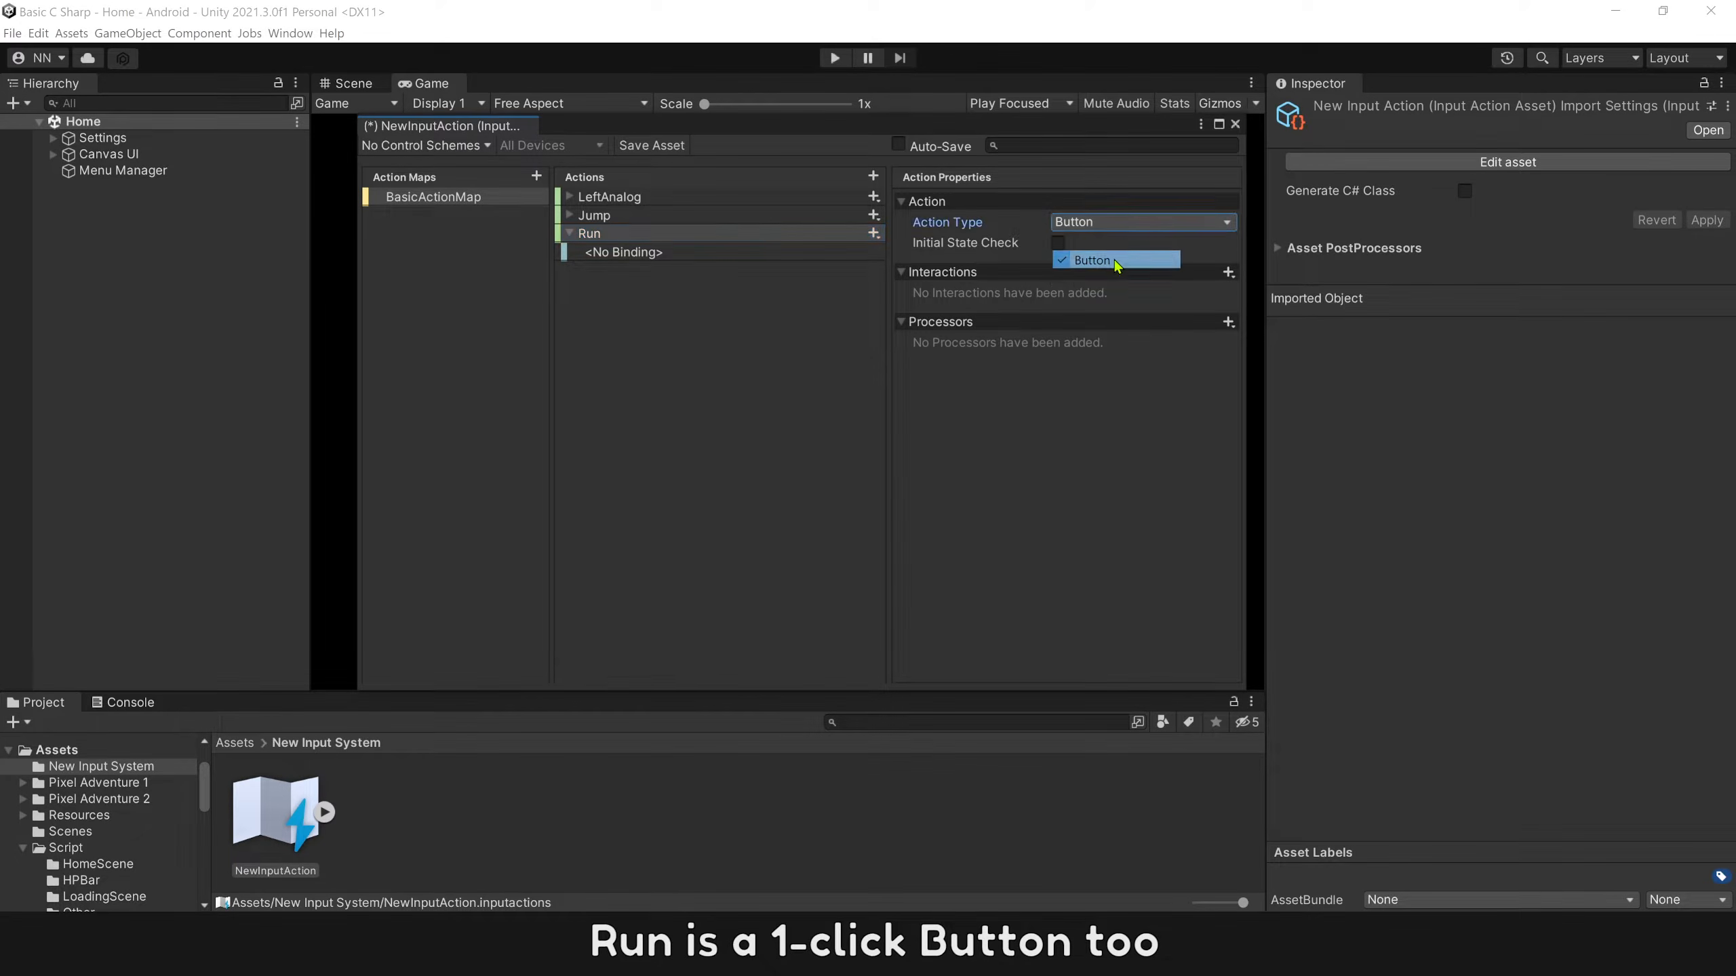
Bind the Run action to the gamepad's Button East.
{"action": "left_click", "coordinate": [793, 258]}
{"action": "left_click", "coordinate": [1099, 223]}
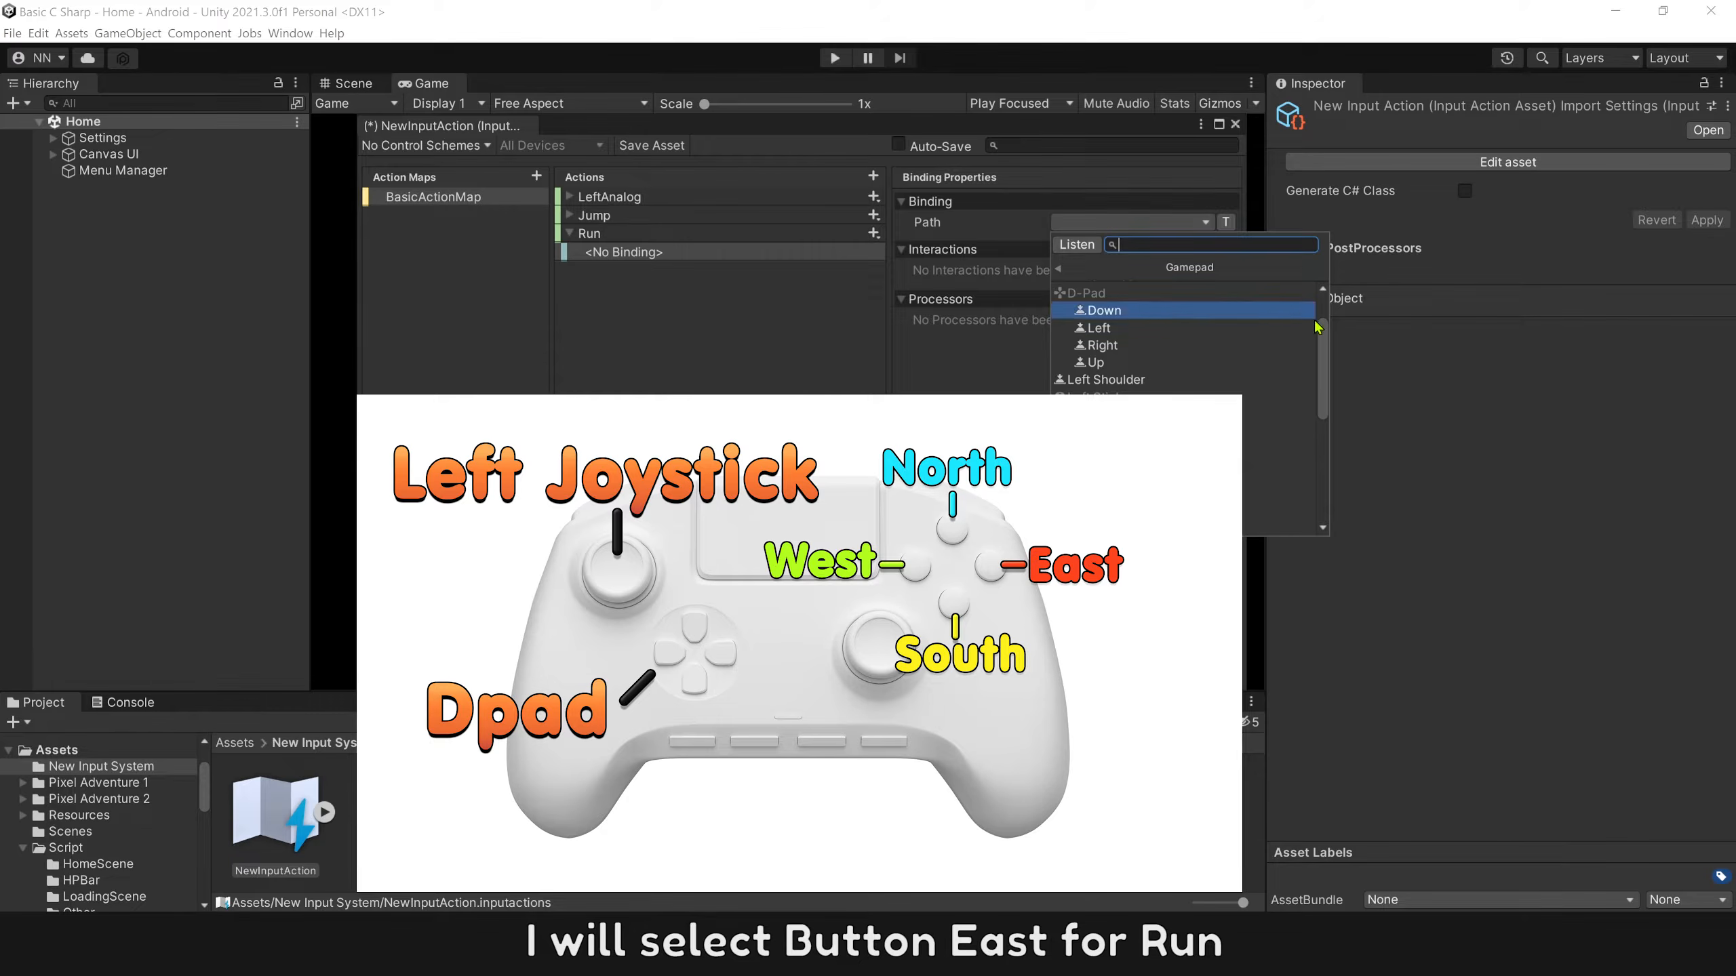
{"action": "scroll", "coordinate": [1315, 327], "scroll_direction": "up", "scroll_amount": 2}
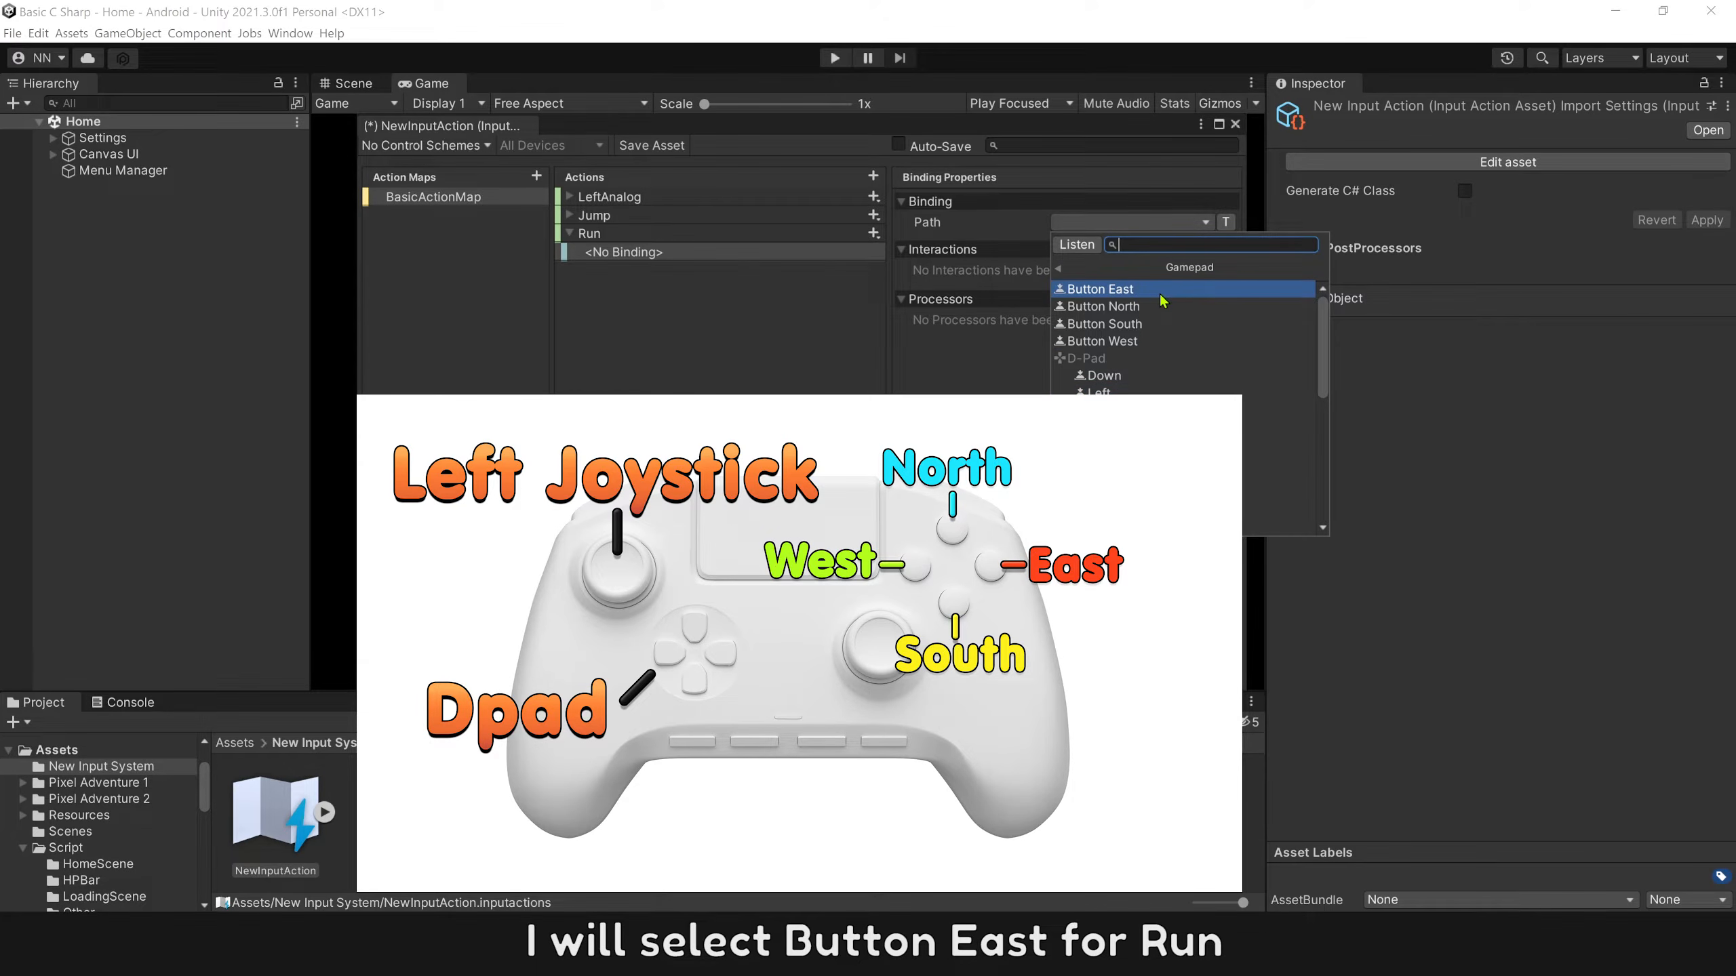
{"action": "left_click", "coordinate": [1101, 290]}
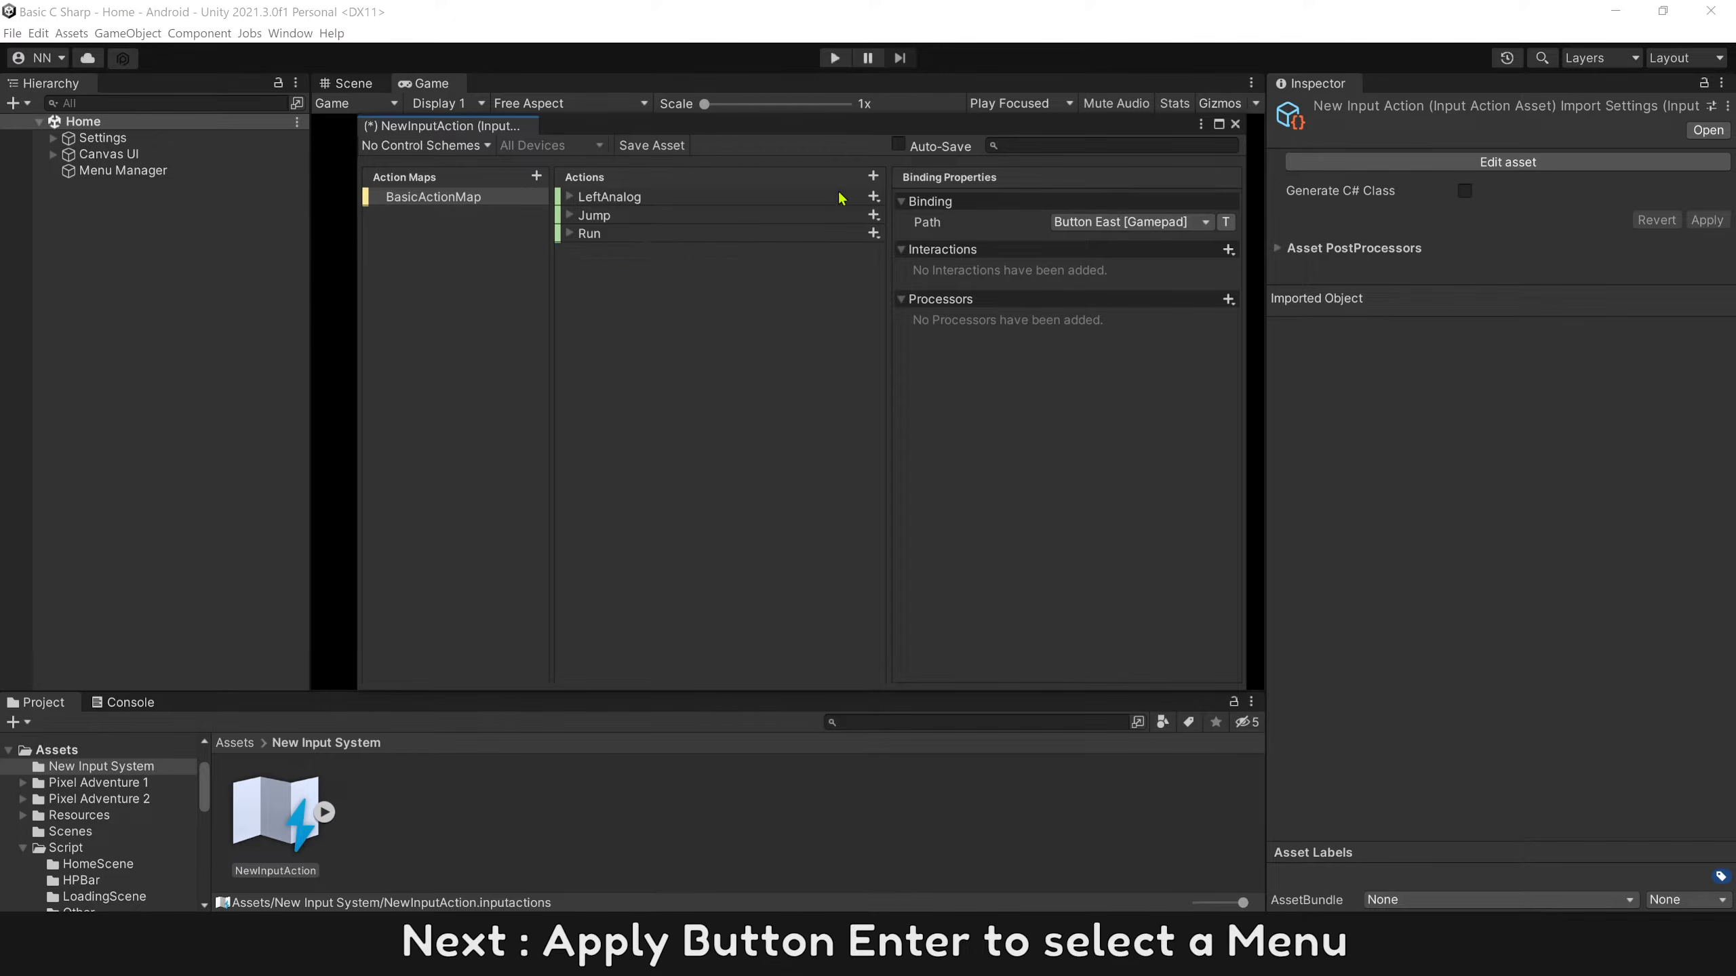
Add an action named Enter to BasicActionMap with action type Button.
{"action": "left_click", "coordinate": [873, 176]}
{"action": "type", "text": "Enter"}
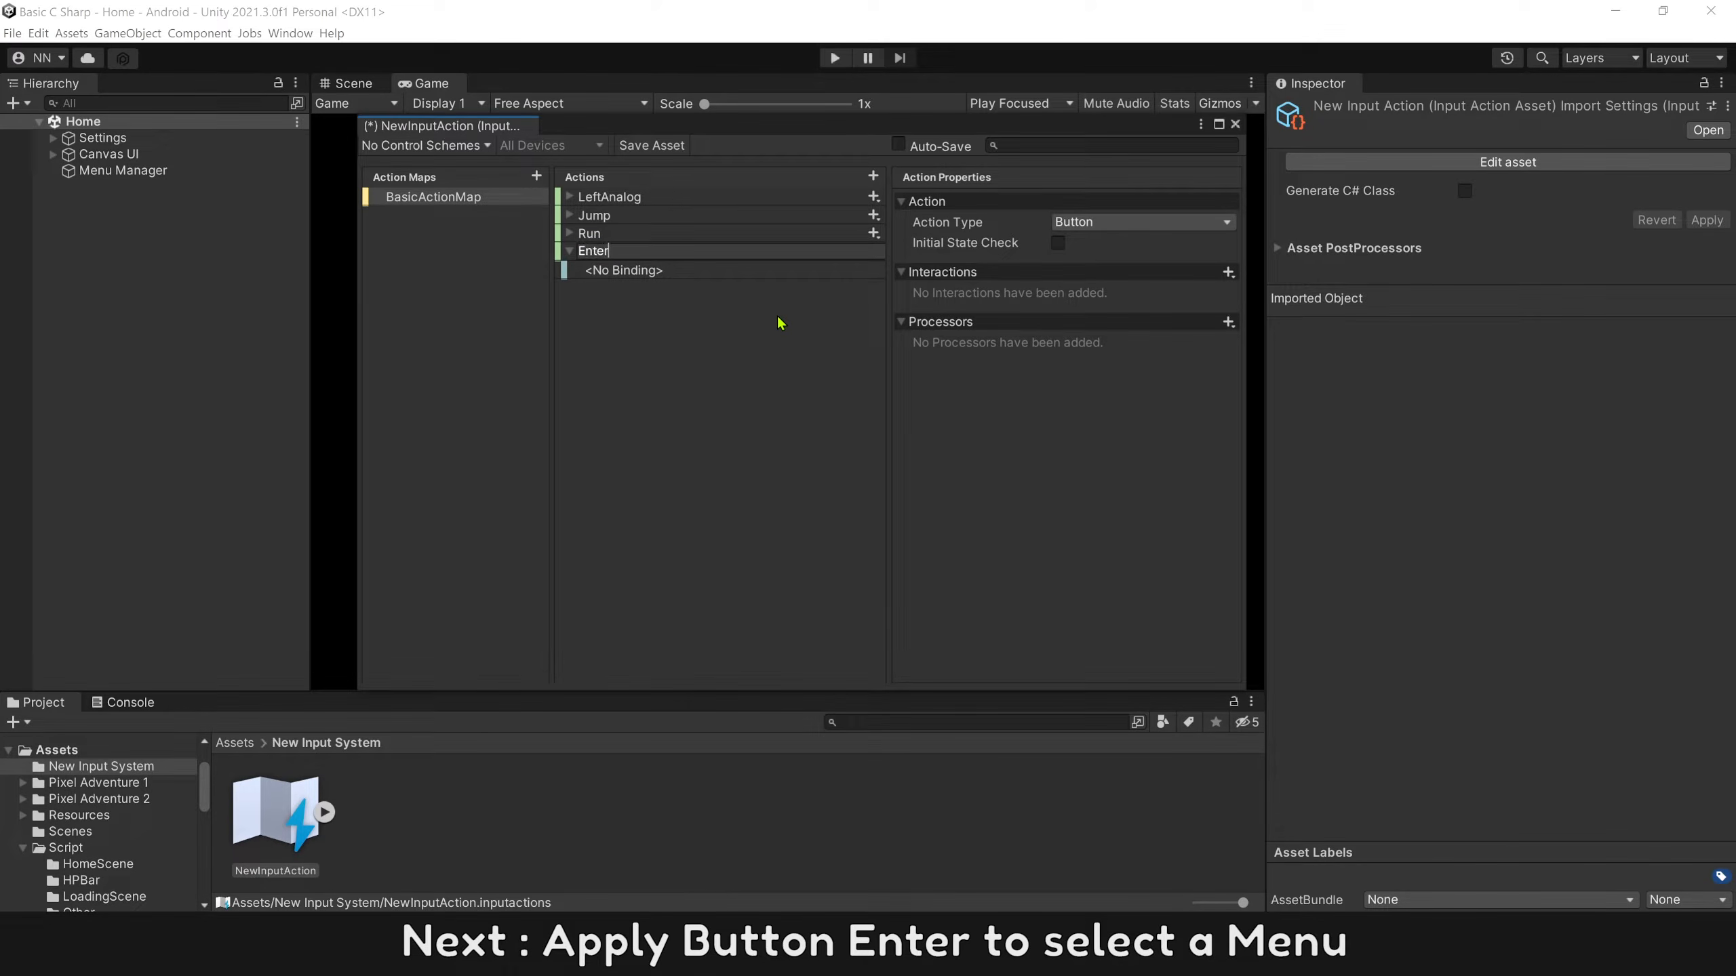
{"action": "key", "text": "Return"}
{"action": "left_click", "coordinate": [1098, 225]}
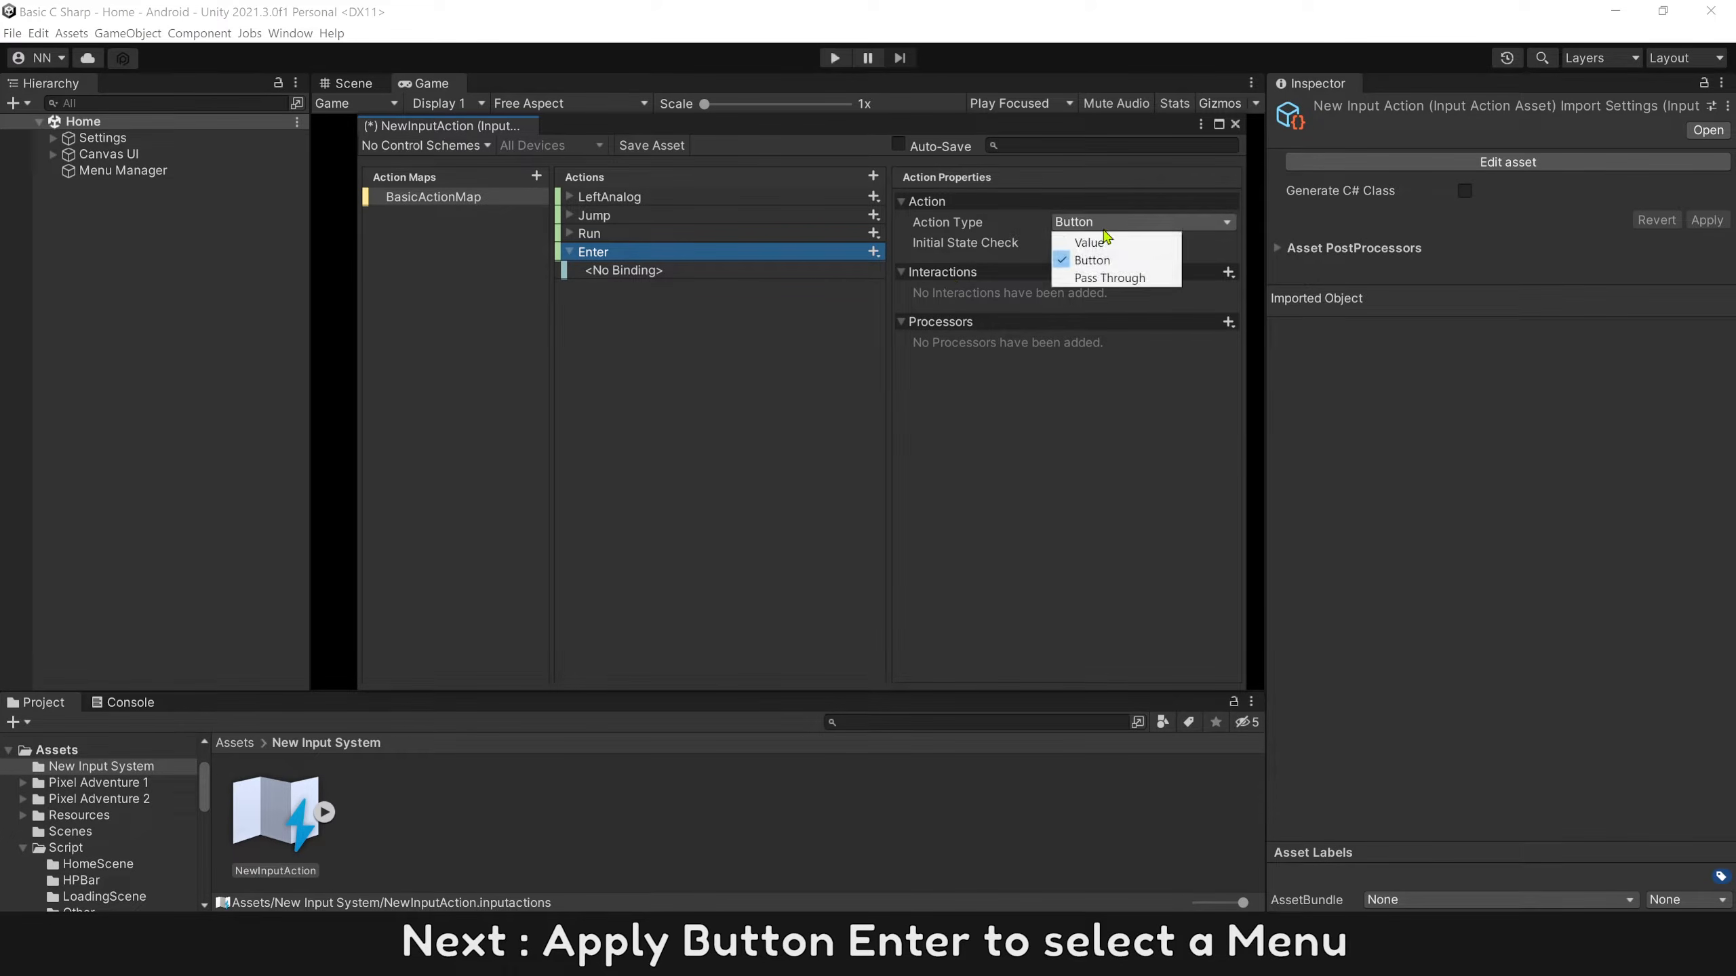
{"action": "left_click", "coordinate": [1119, 262]}
Bind the Enter action to the gamepad's Start button and collapse the action.
{"action": "left_click", "coordinate": [863, 270]}
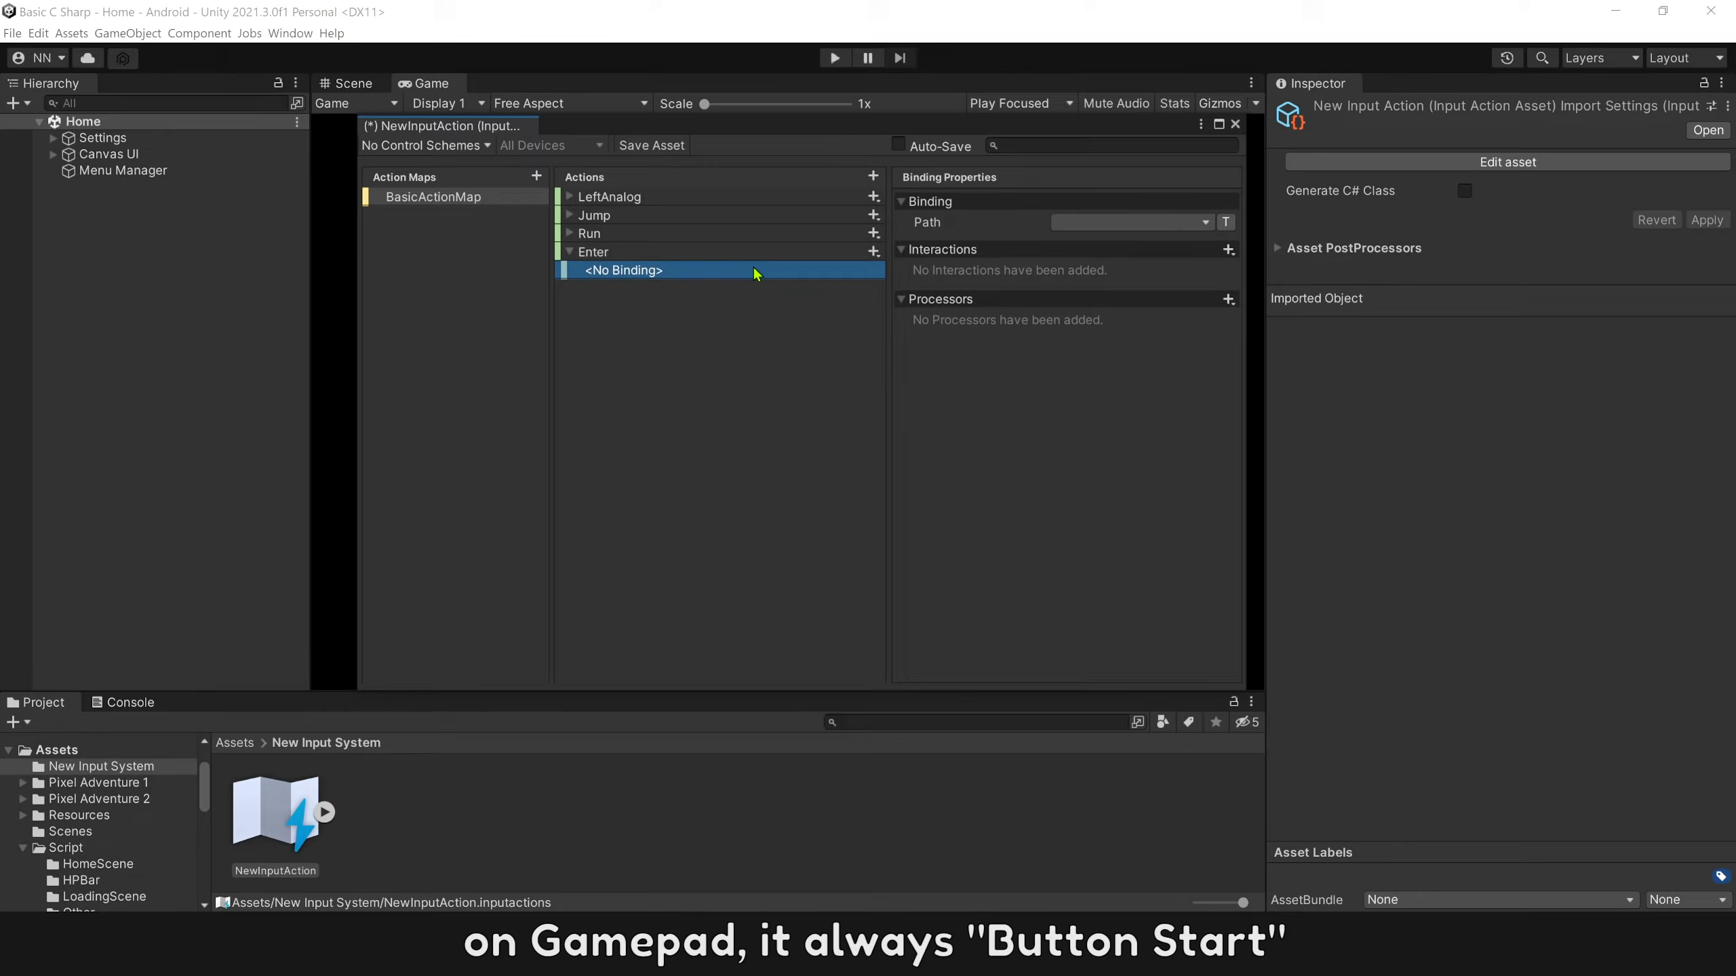
{"action": "left_click", "coordinate": [1112, 226]}
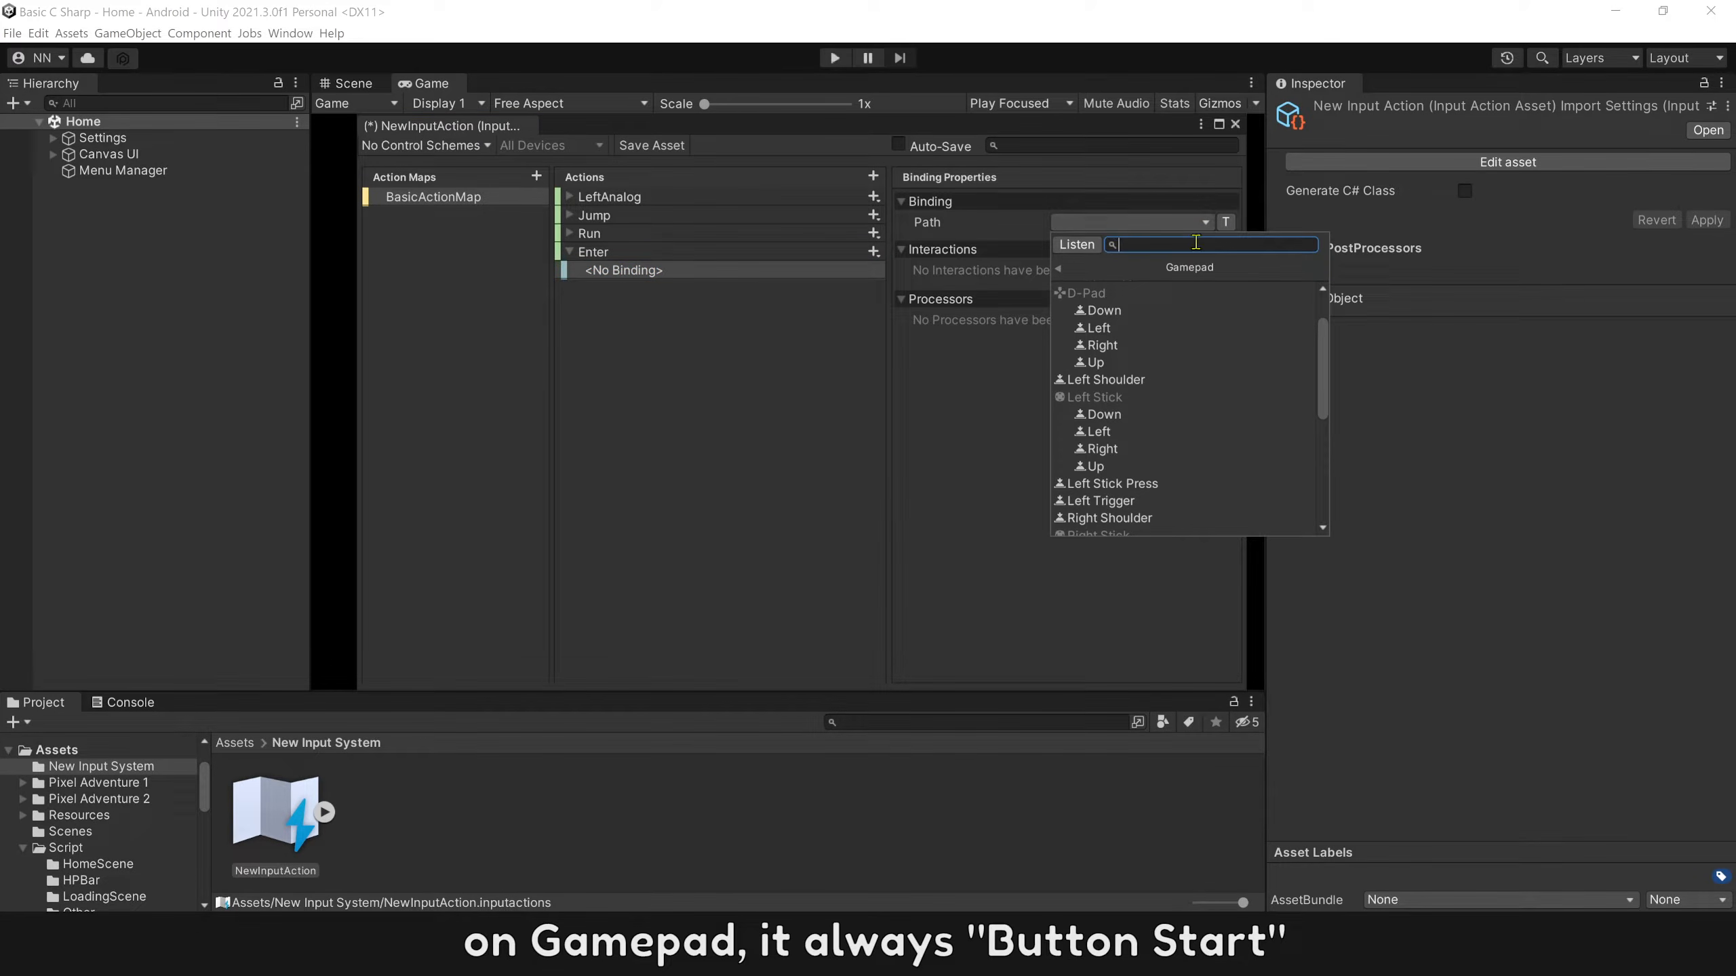
{"action": "left_click_drag", "start_coordinate": [1322, 342], "coordinate": [1326, 424]}
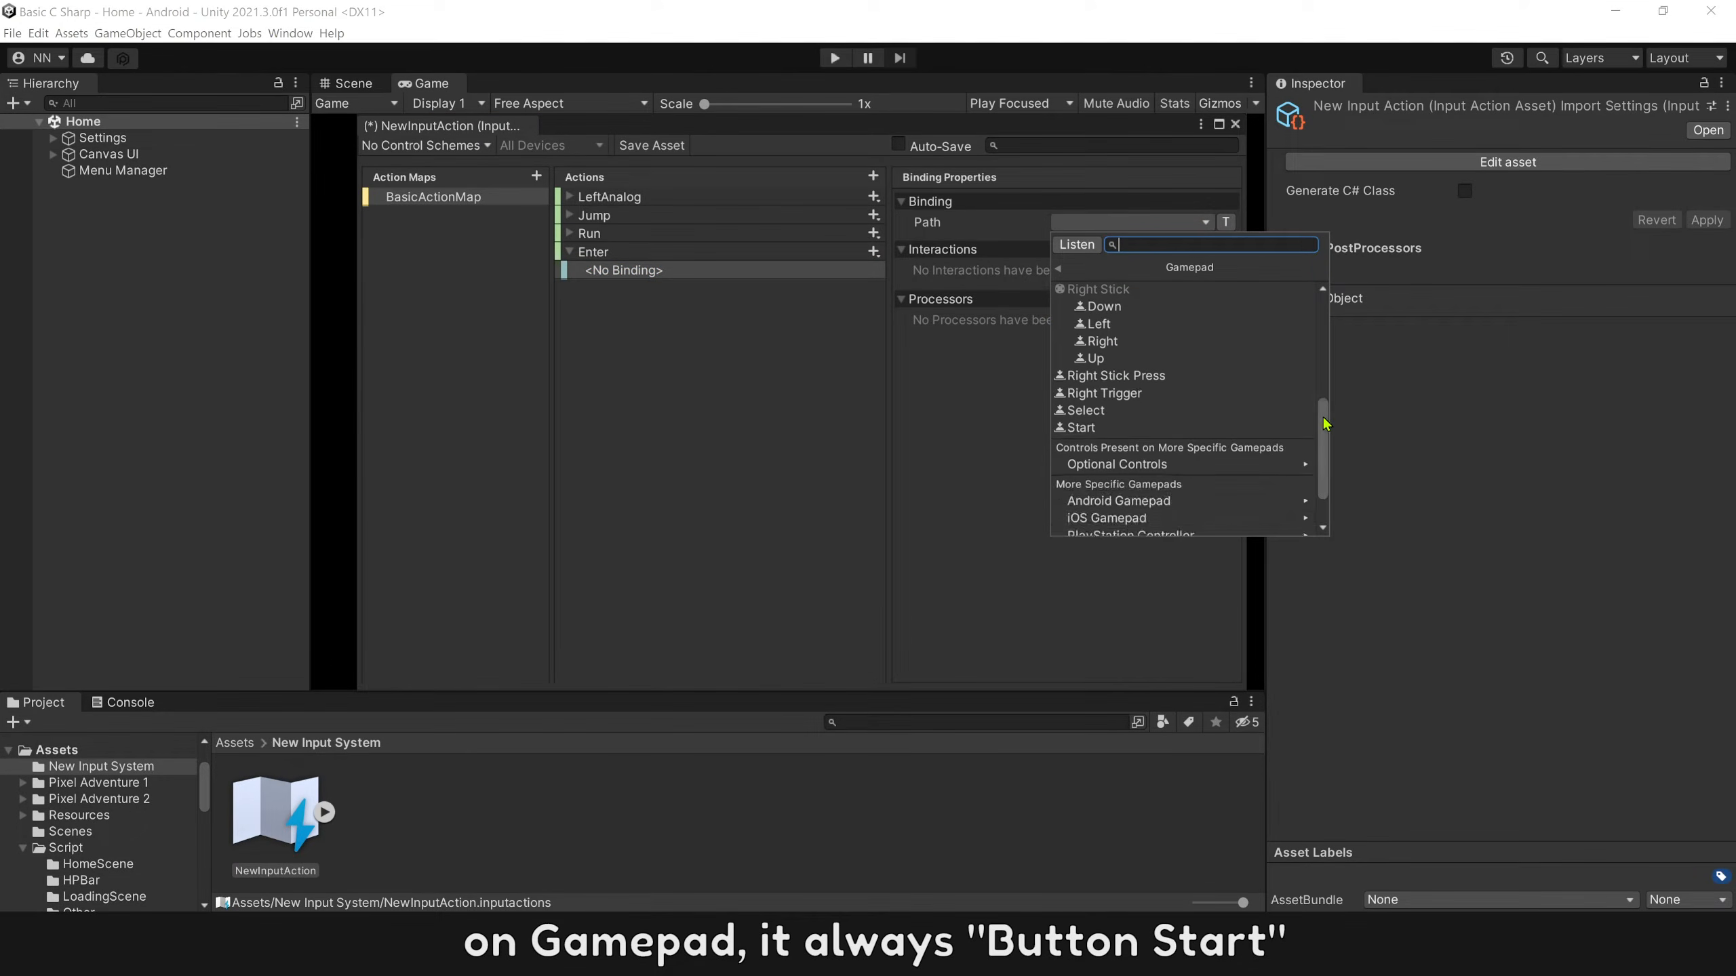
{"action": "left_click", "coordinate": [1109, 434]}
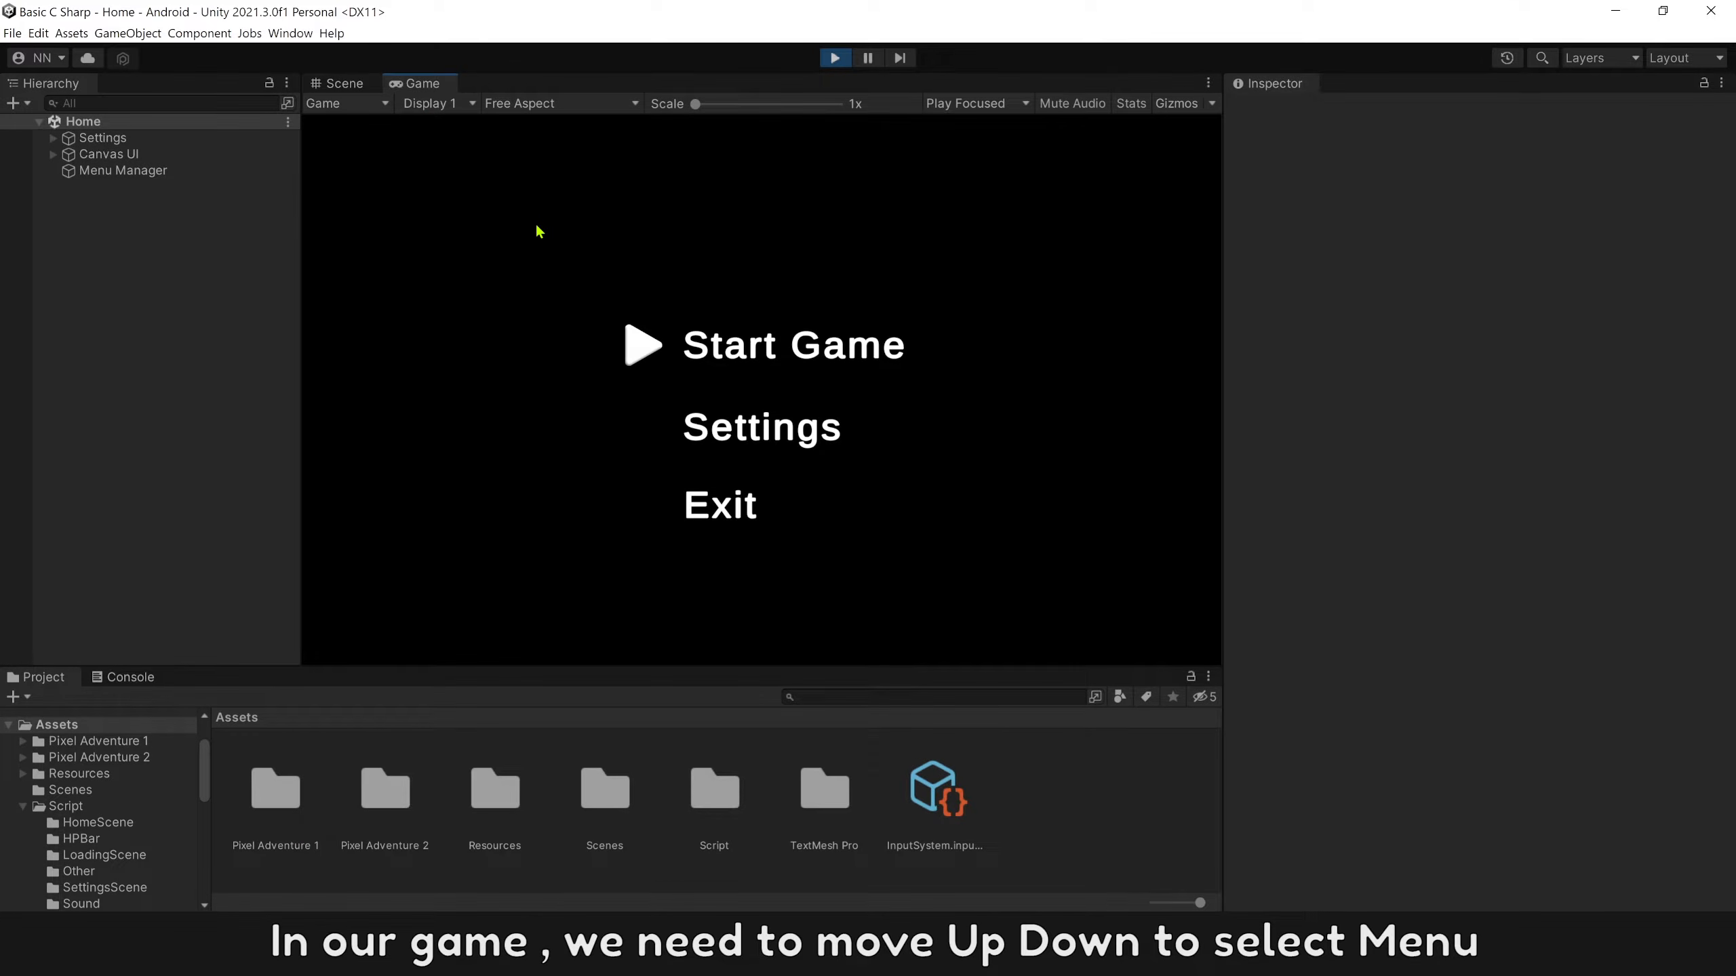
{"action": "key", "text": "Down"}
{"action": "key", "text": "Down"}
{"action": "key", "text": "Up"}
{"action": "key", "text": "Up"}
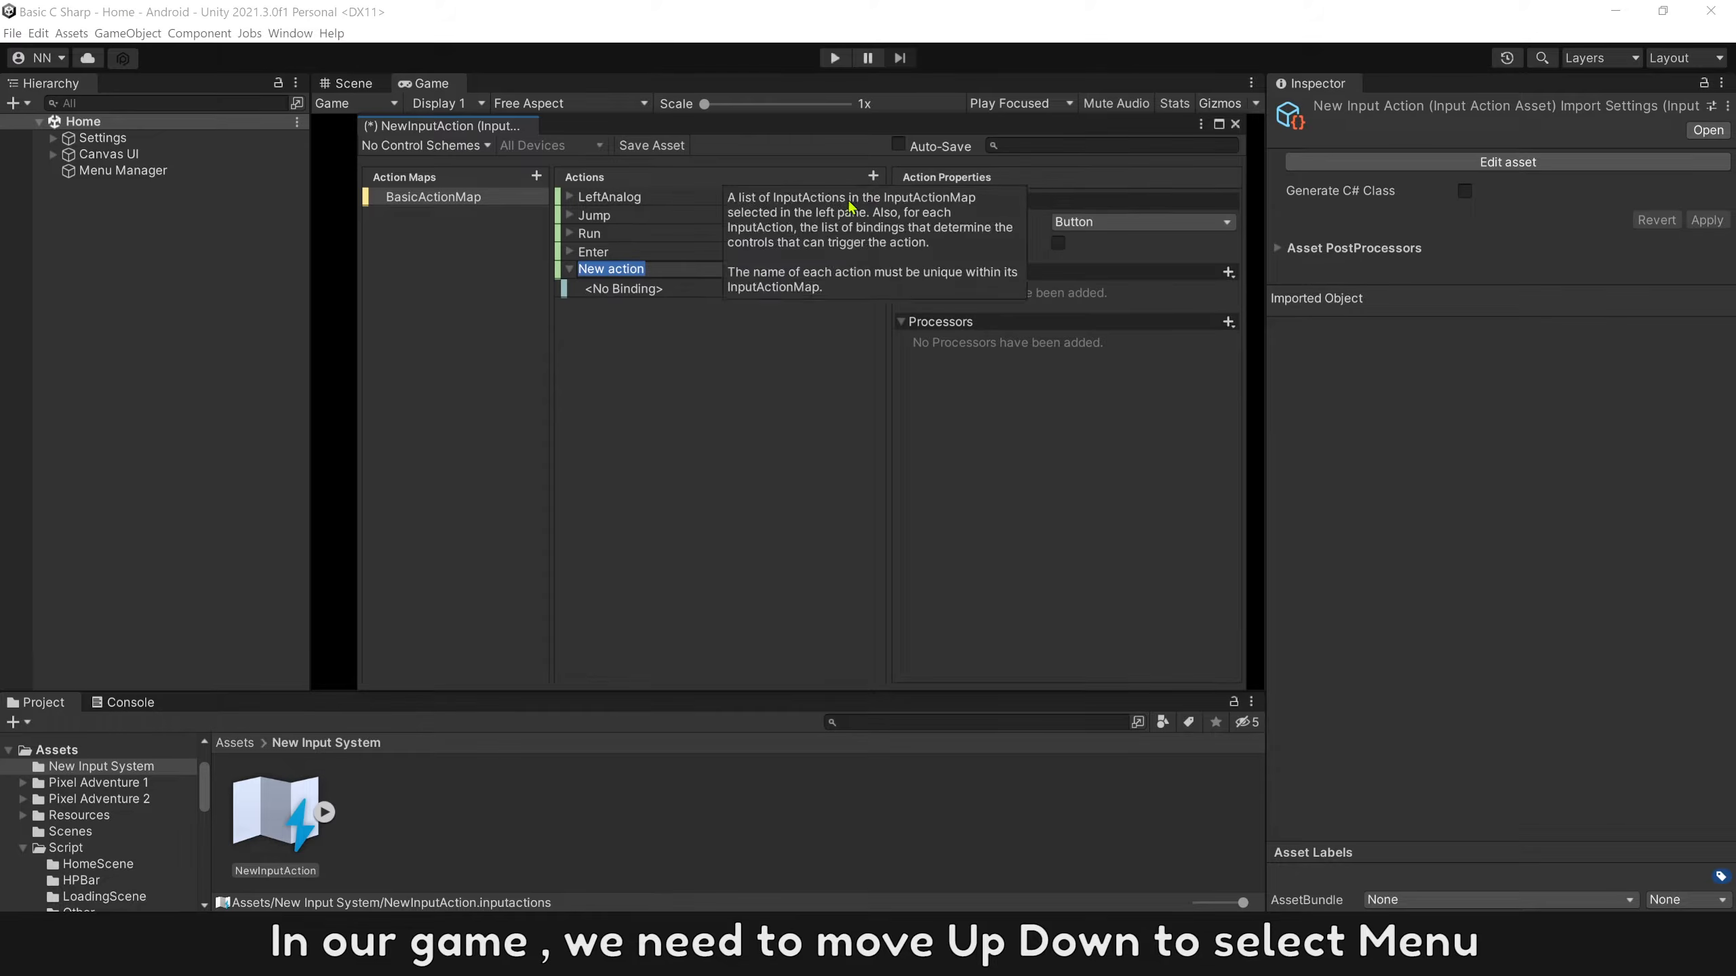
Add an action named Select Up to BasicActionMap with action type Button.
{"action": "type", "text": "Select U"}
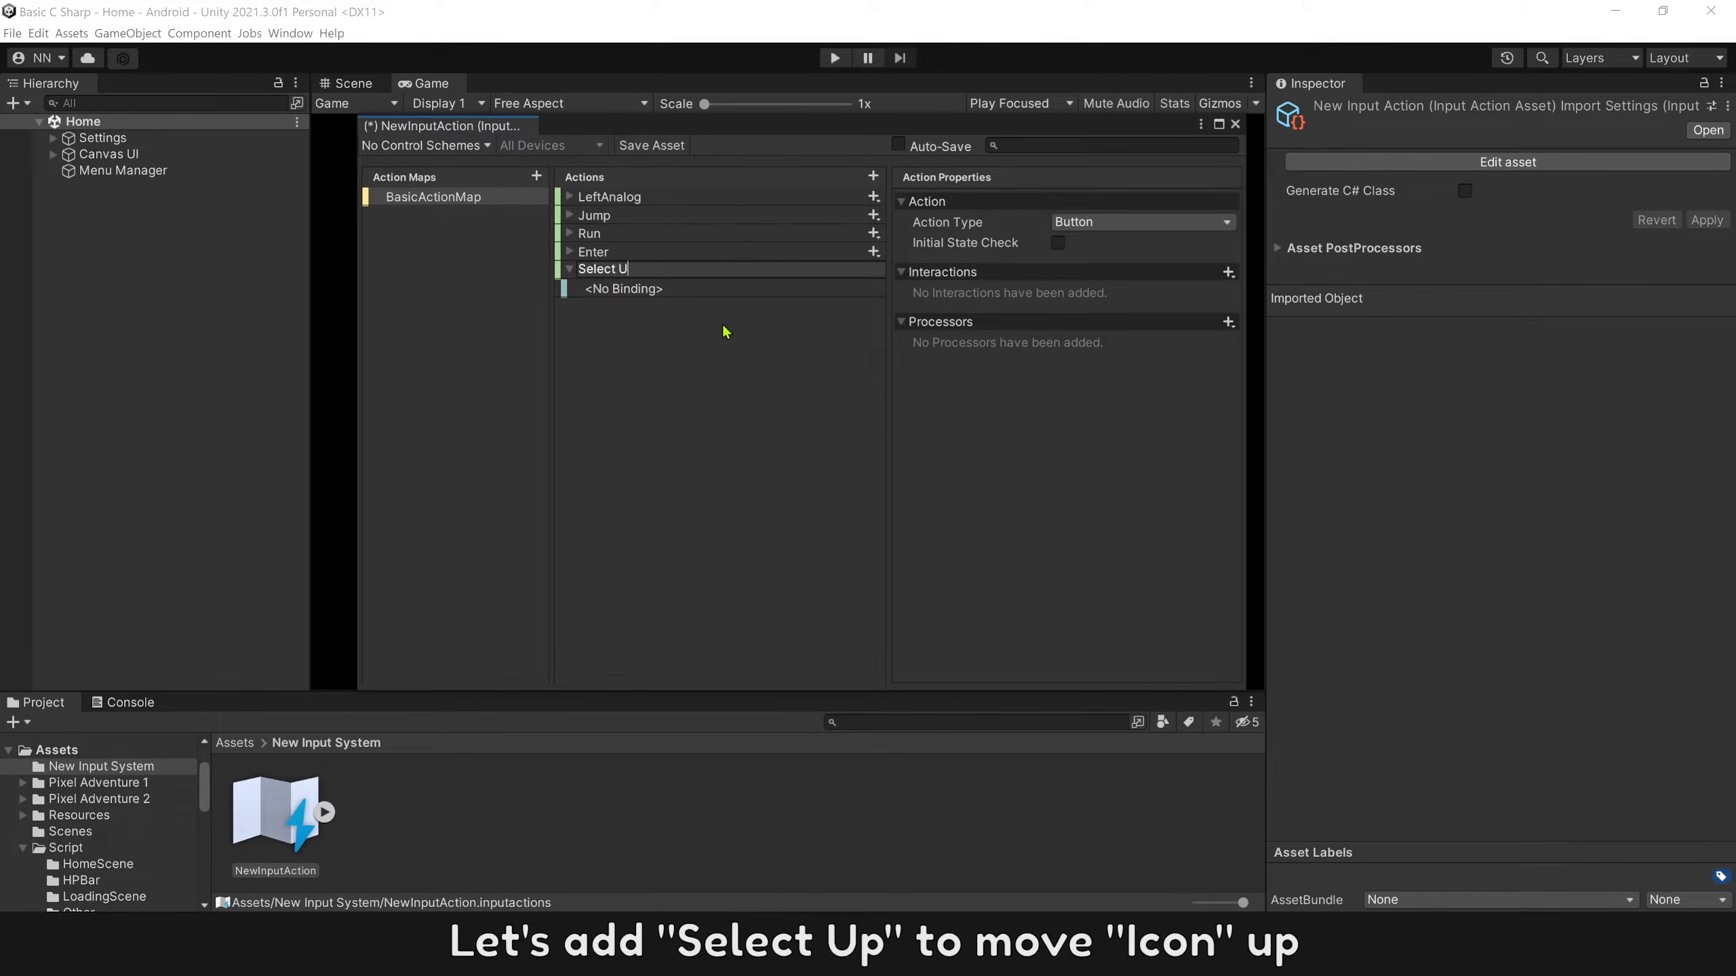
{"action": "type", "text": "p"}
{"action": "key", "text": "Return"}
{"action": "left_click", "coordinate": [1101, 225]}
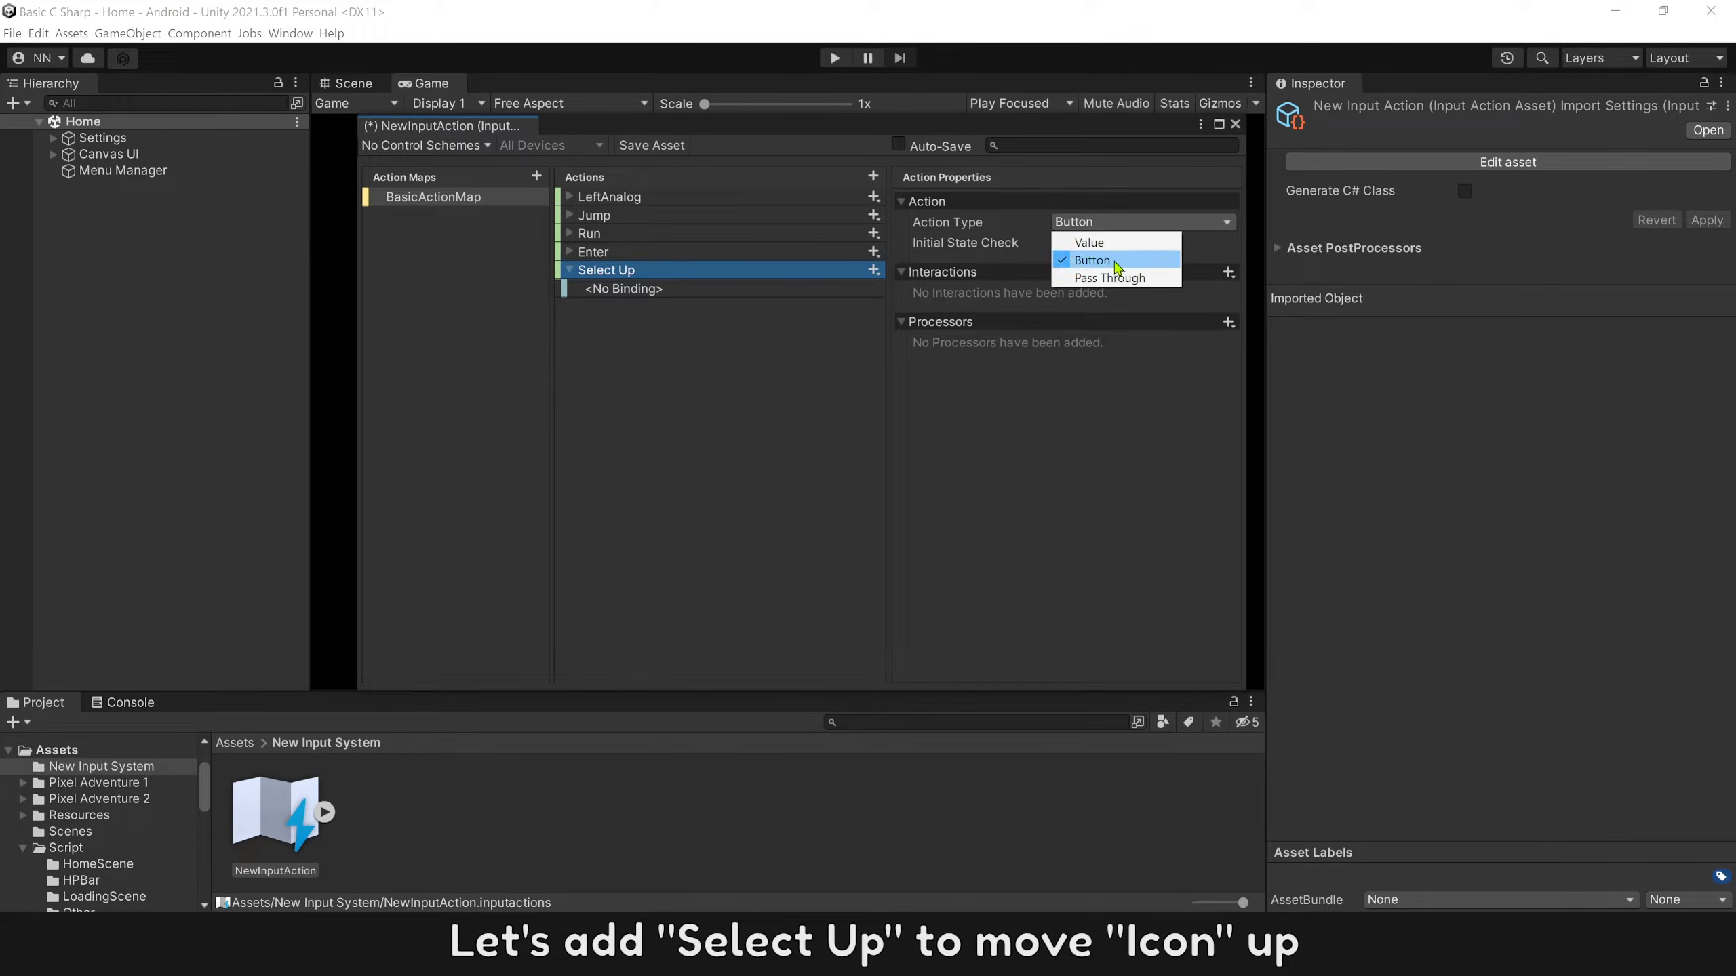
{"action": "left_click", "coordinate": [1118, 261]}
Bind the Select Up action to the gamepad's D-Pad/Up.
{"action": "left_click", "coordinate": [736, 290]}
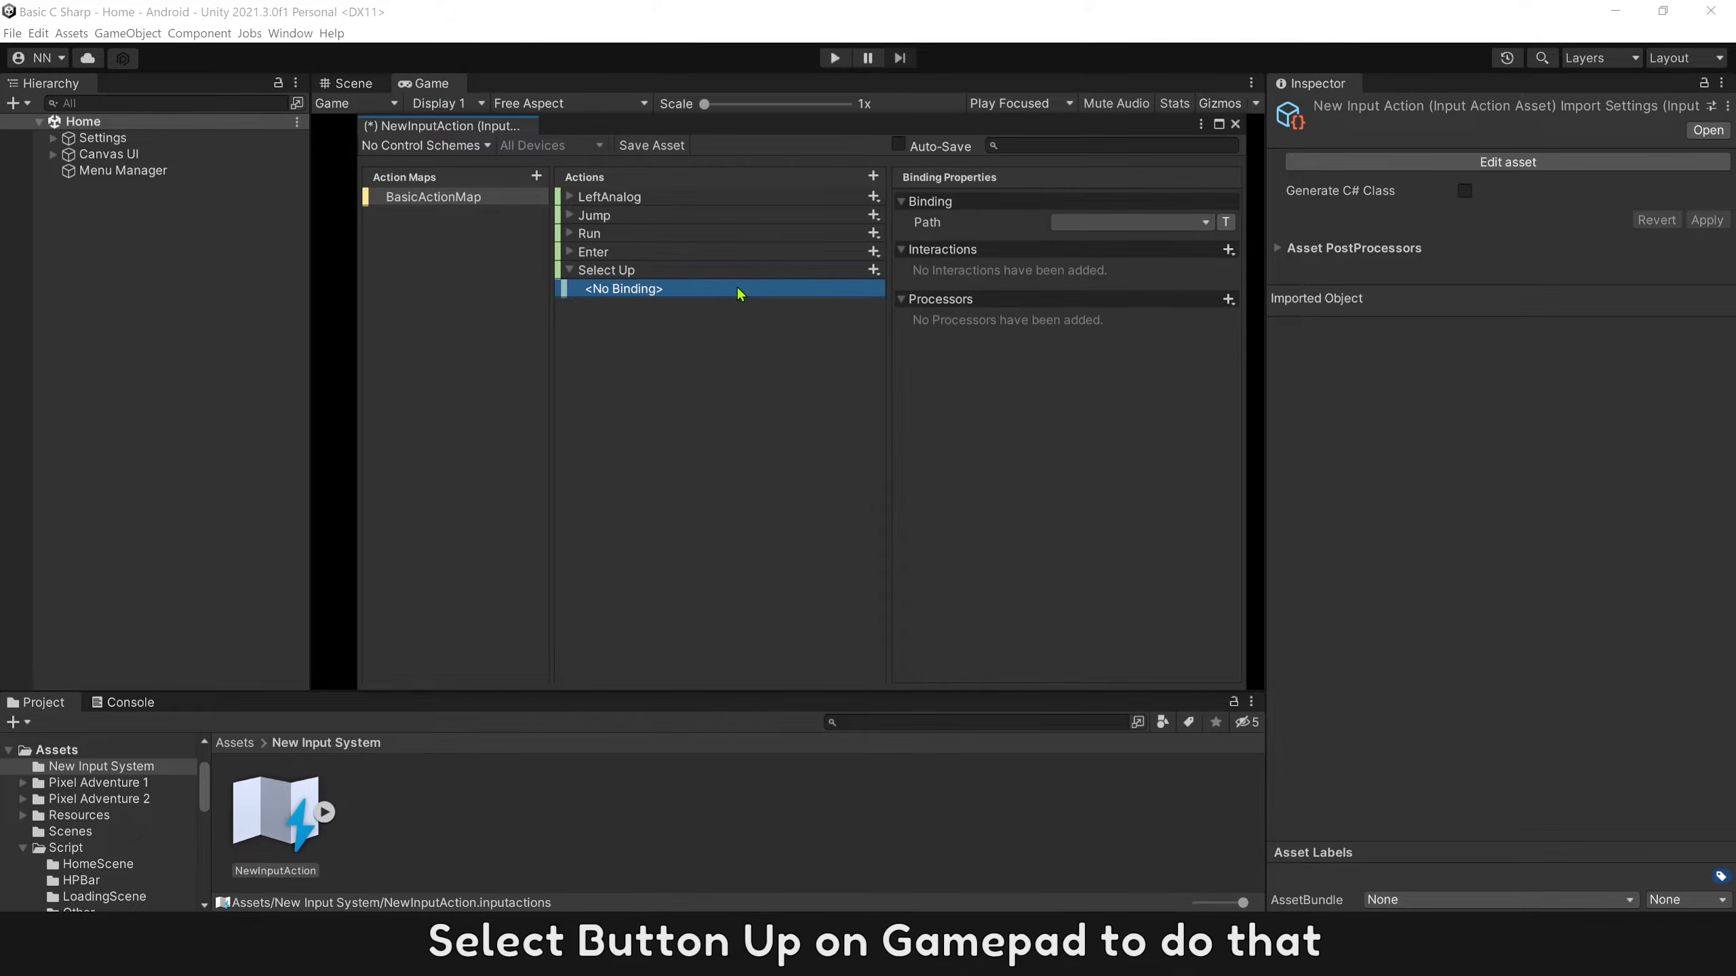
{"action": "left_click", "coordinate": [1117, 224]}
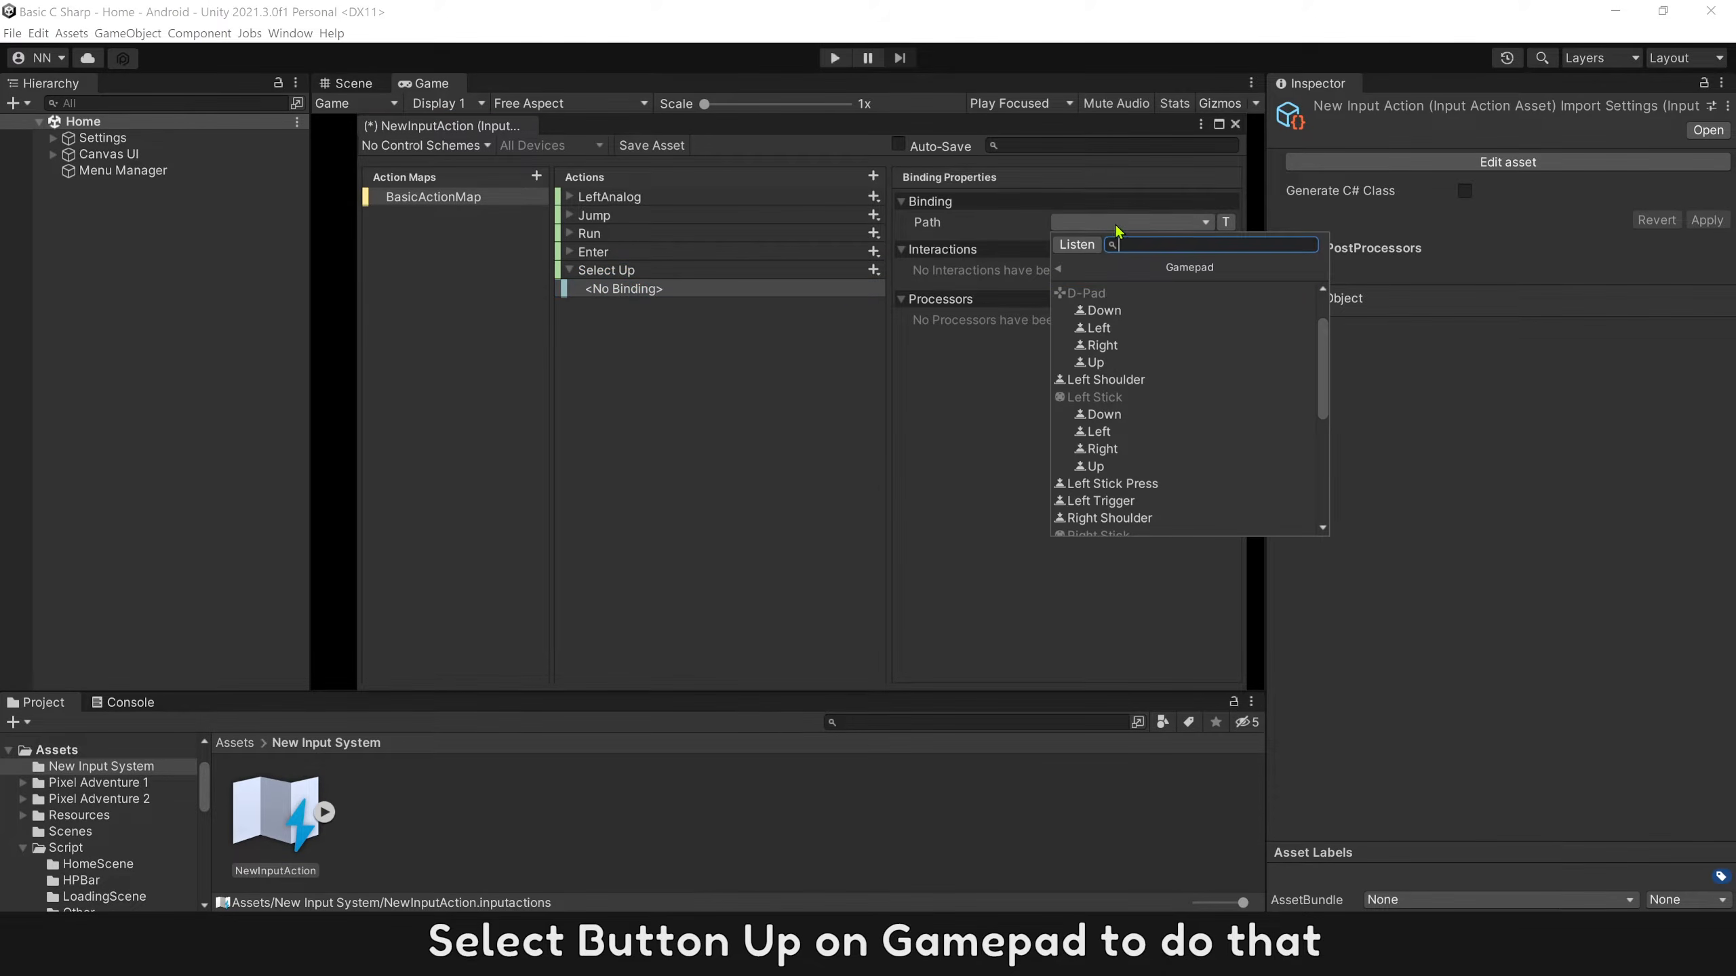
{"action": "left_click", "coordinate": [1110, 369]}
Add an action named Select Down to BasicActionMap and bind it to the gamepad's D-Pad/Down.
{"action": "left_click", "coordinate": [872, 177]}
{"action": "type", "text": "Select Down"}
{"action": "key", "text": "Return"}
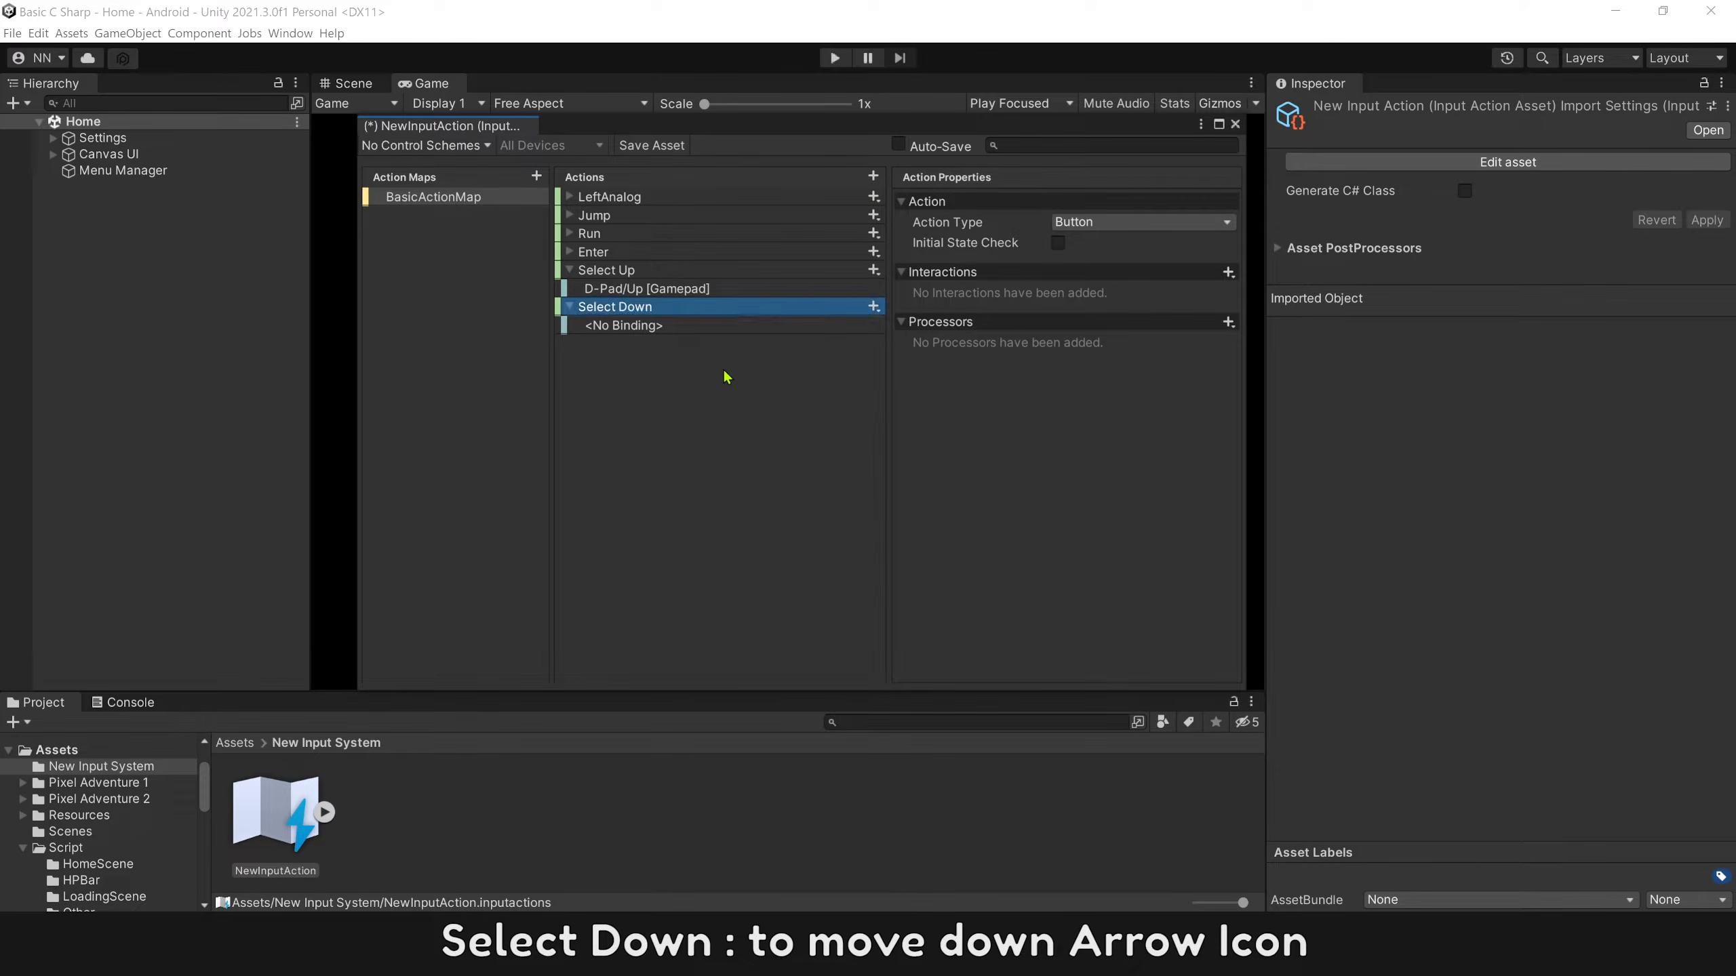
{"action": "left_click", "coordinate": [756, 327]}
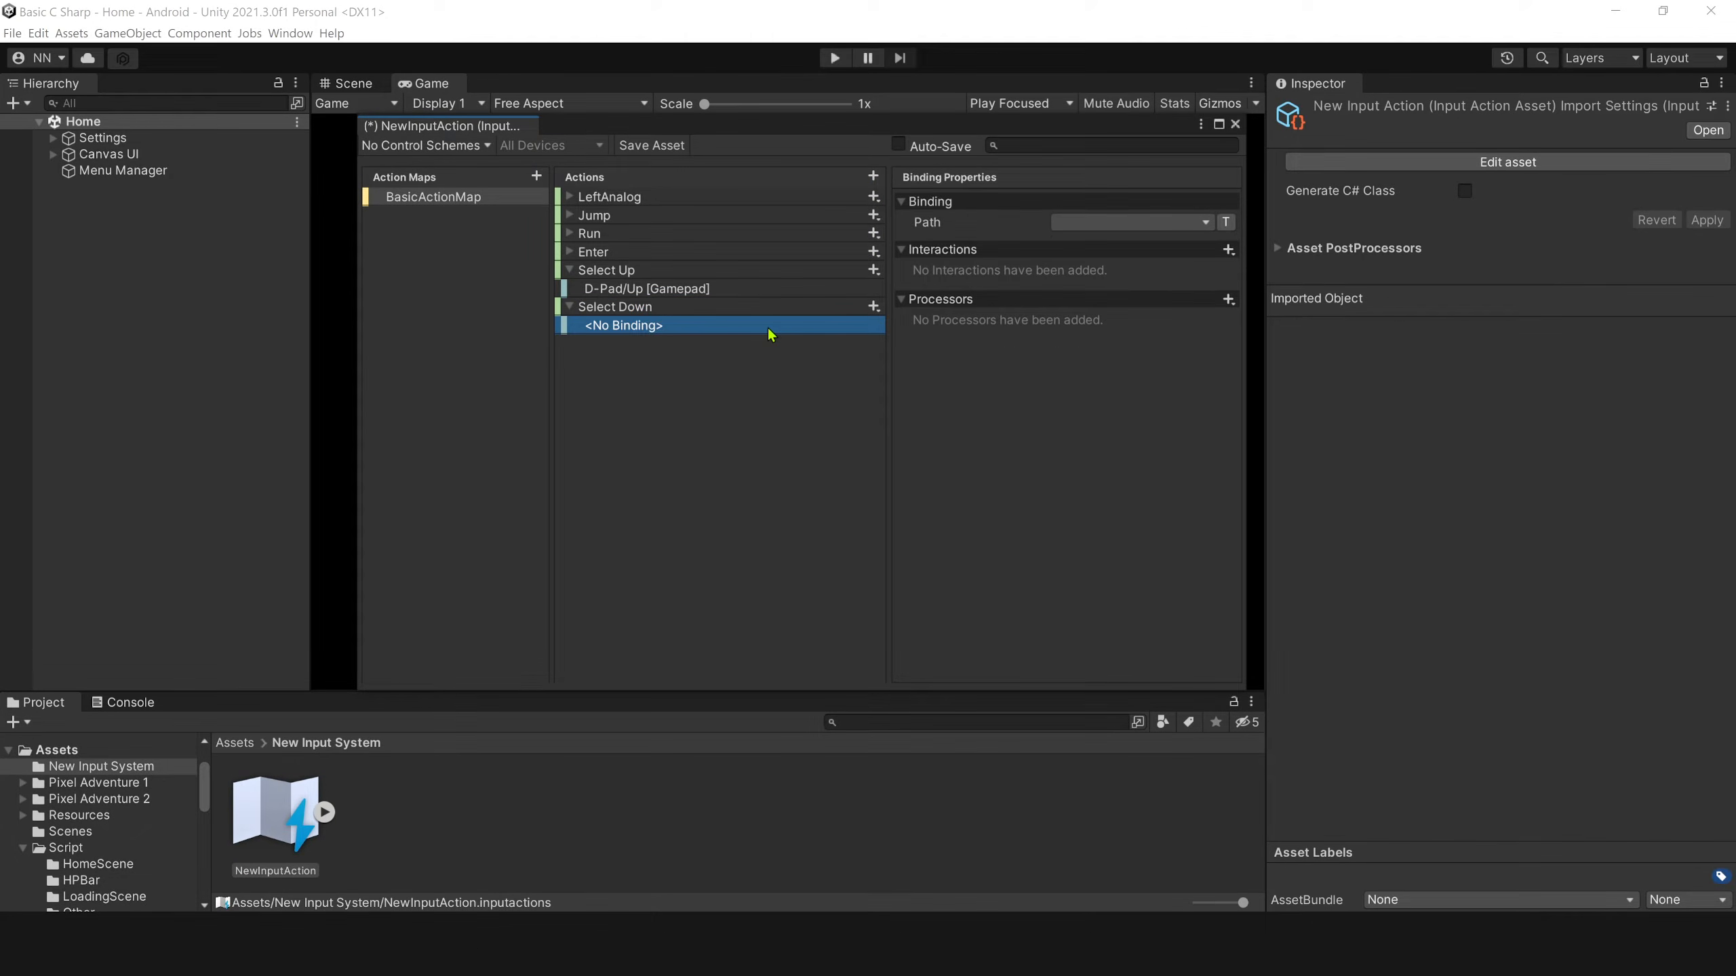
{"action": "left_click", "coordinate": [1111, 223]}
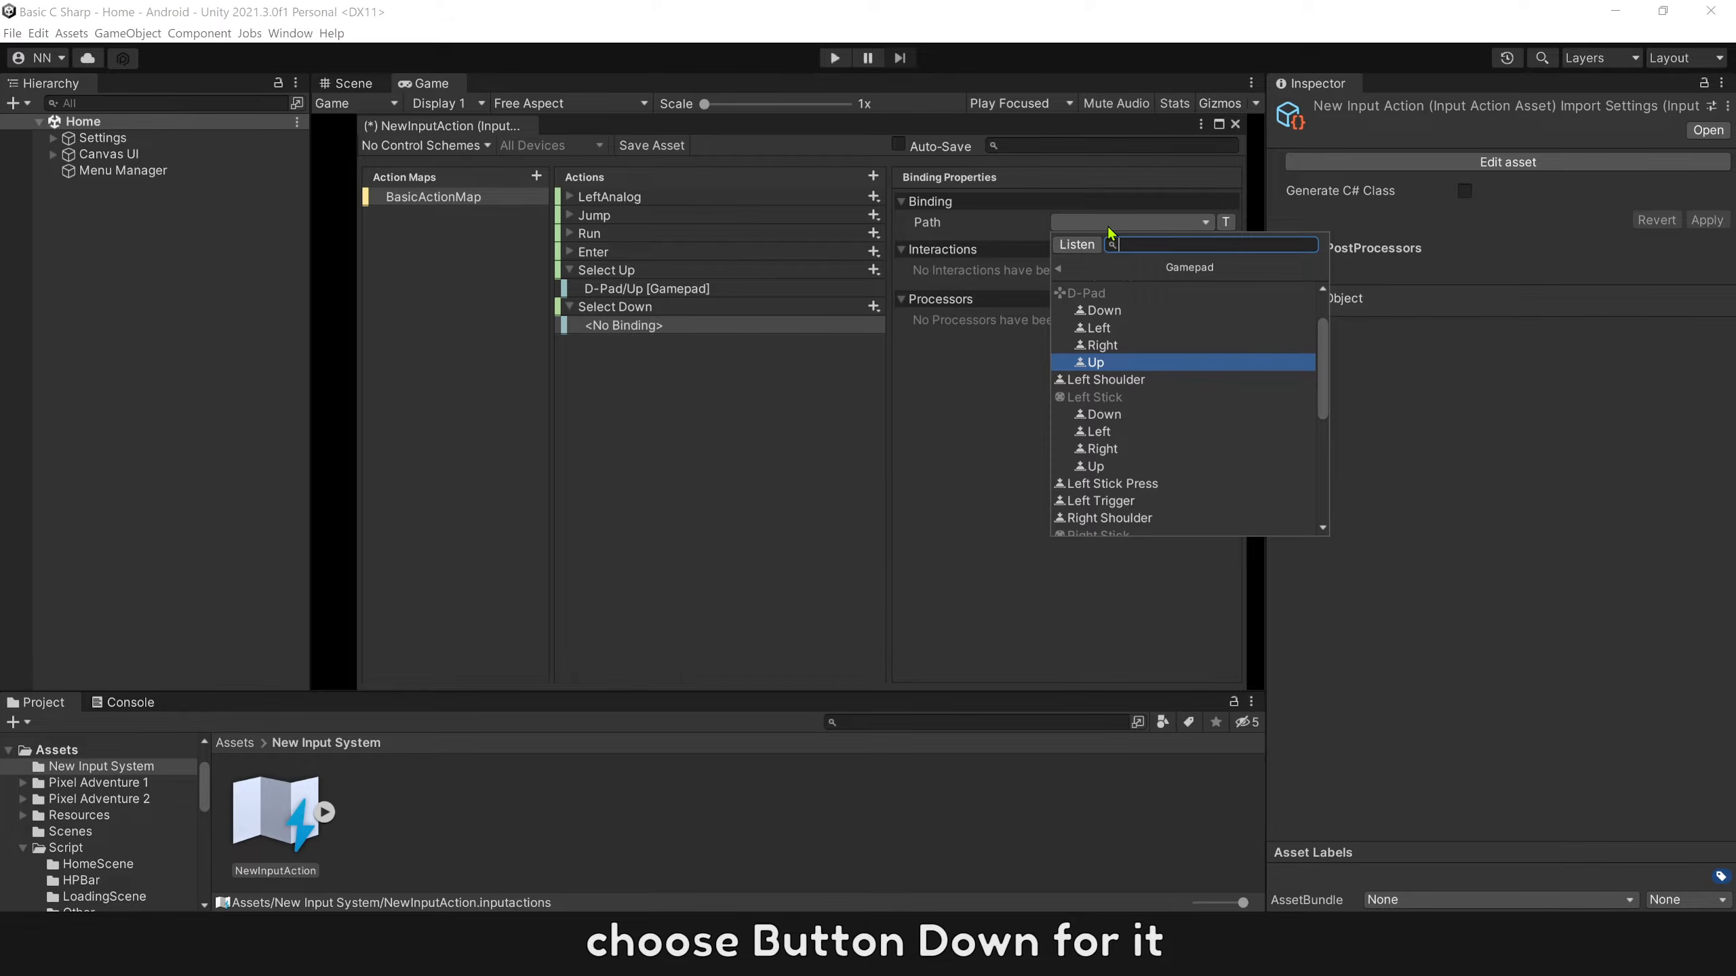
{"action": "left_click", "coordinate": [1121, 311]}
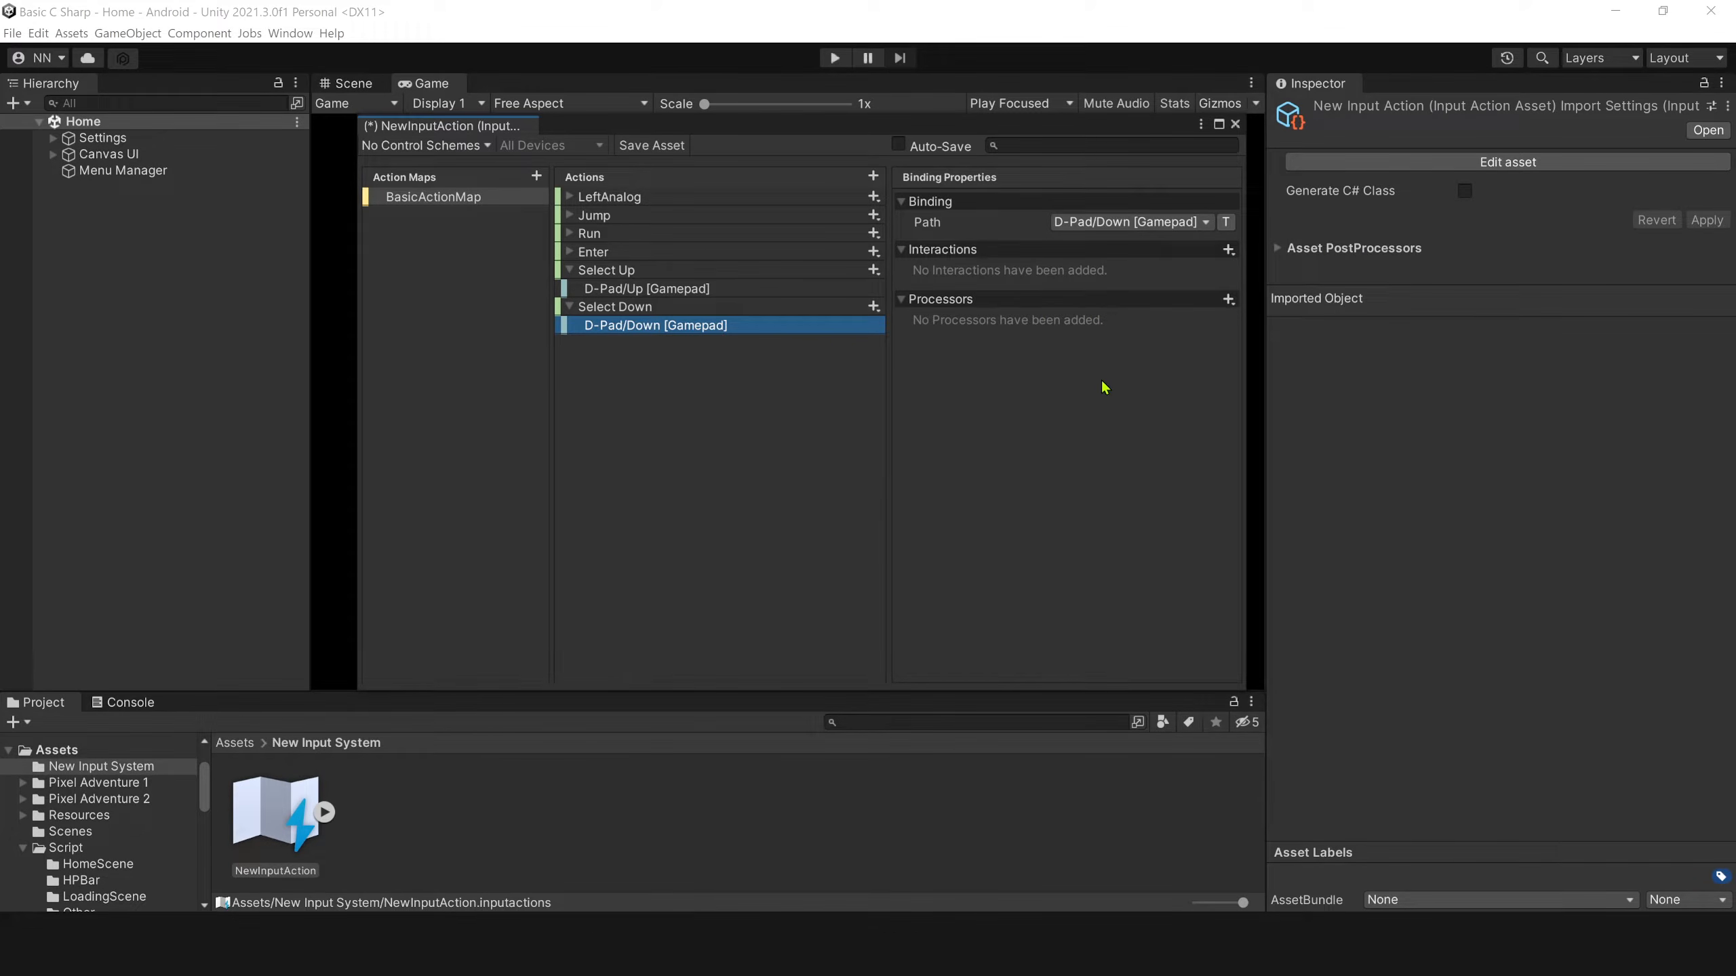
Save and close the NewInputAction asset, and apply Generate C# Class in its import settings.
{"action": "left_click", "coordinate": [563, 308]}
{"action": "left_click", "coordinate": [569, 270]}
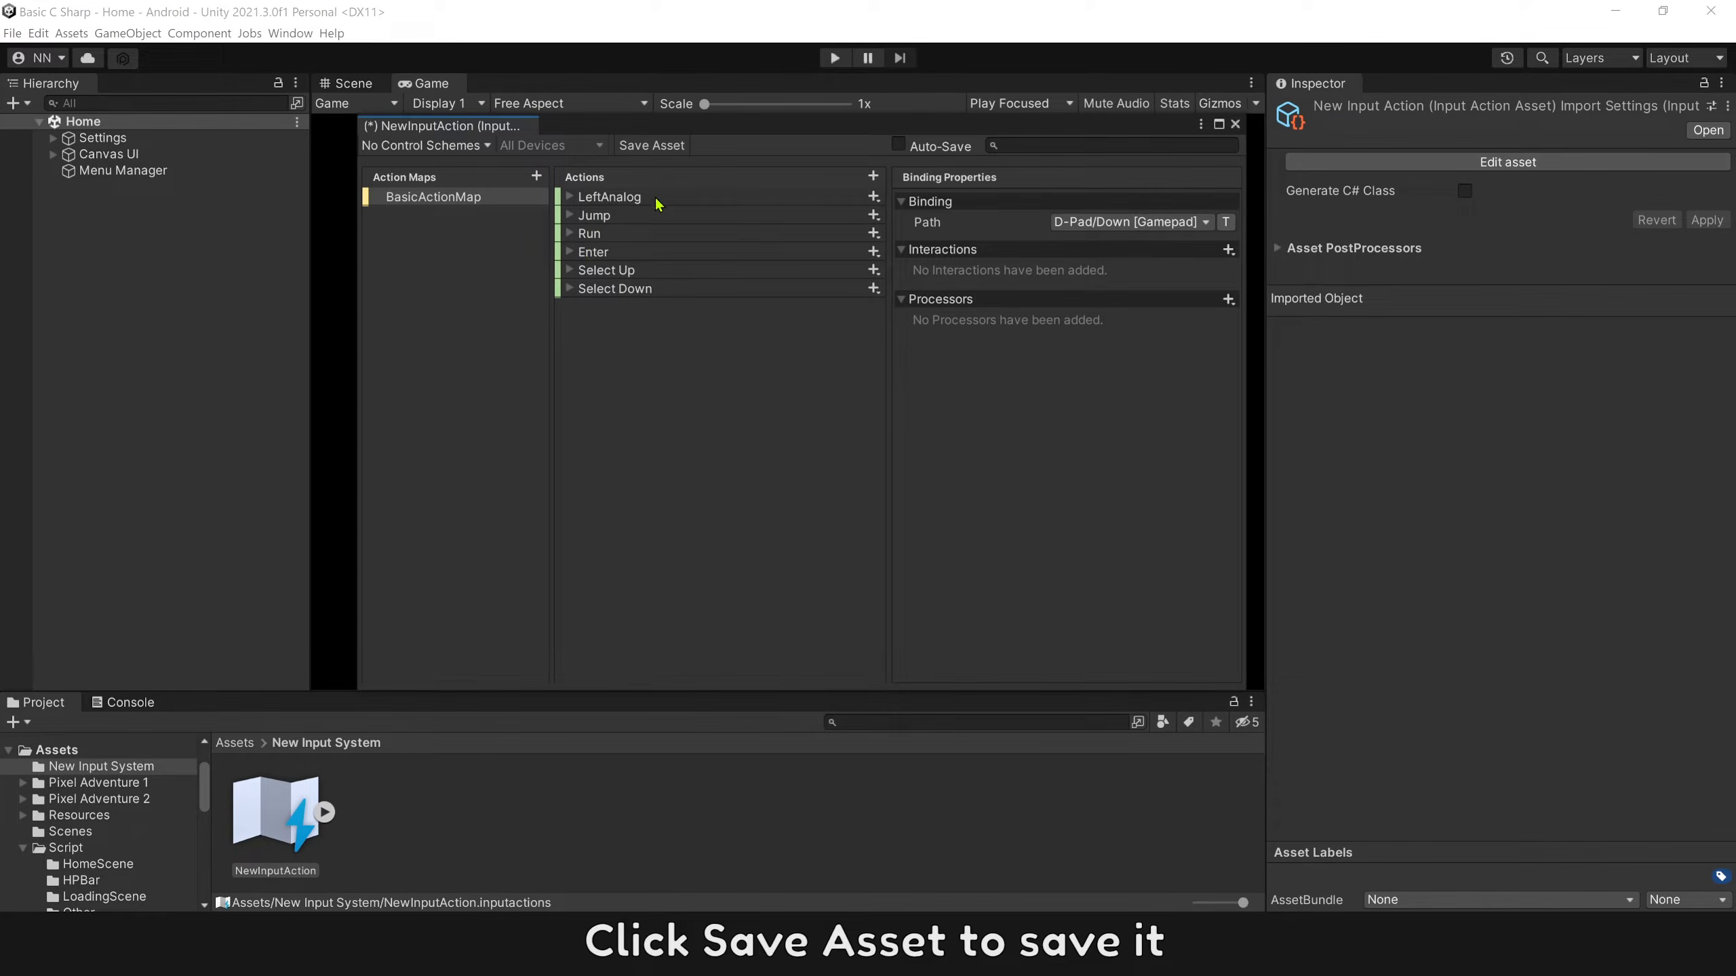
{"action": "left_click", "coordinate": [661, 147]}
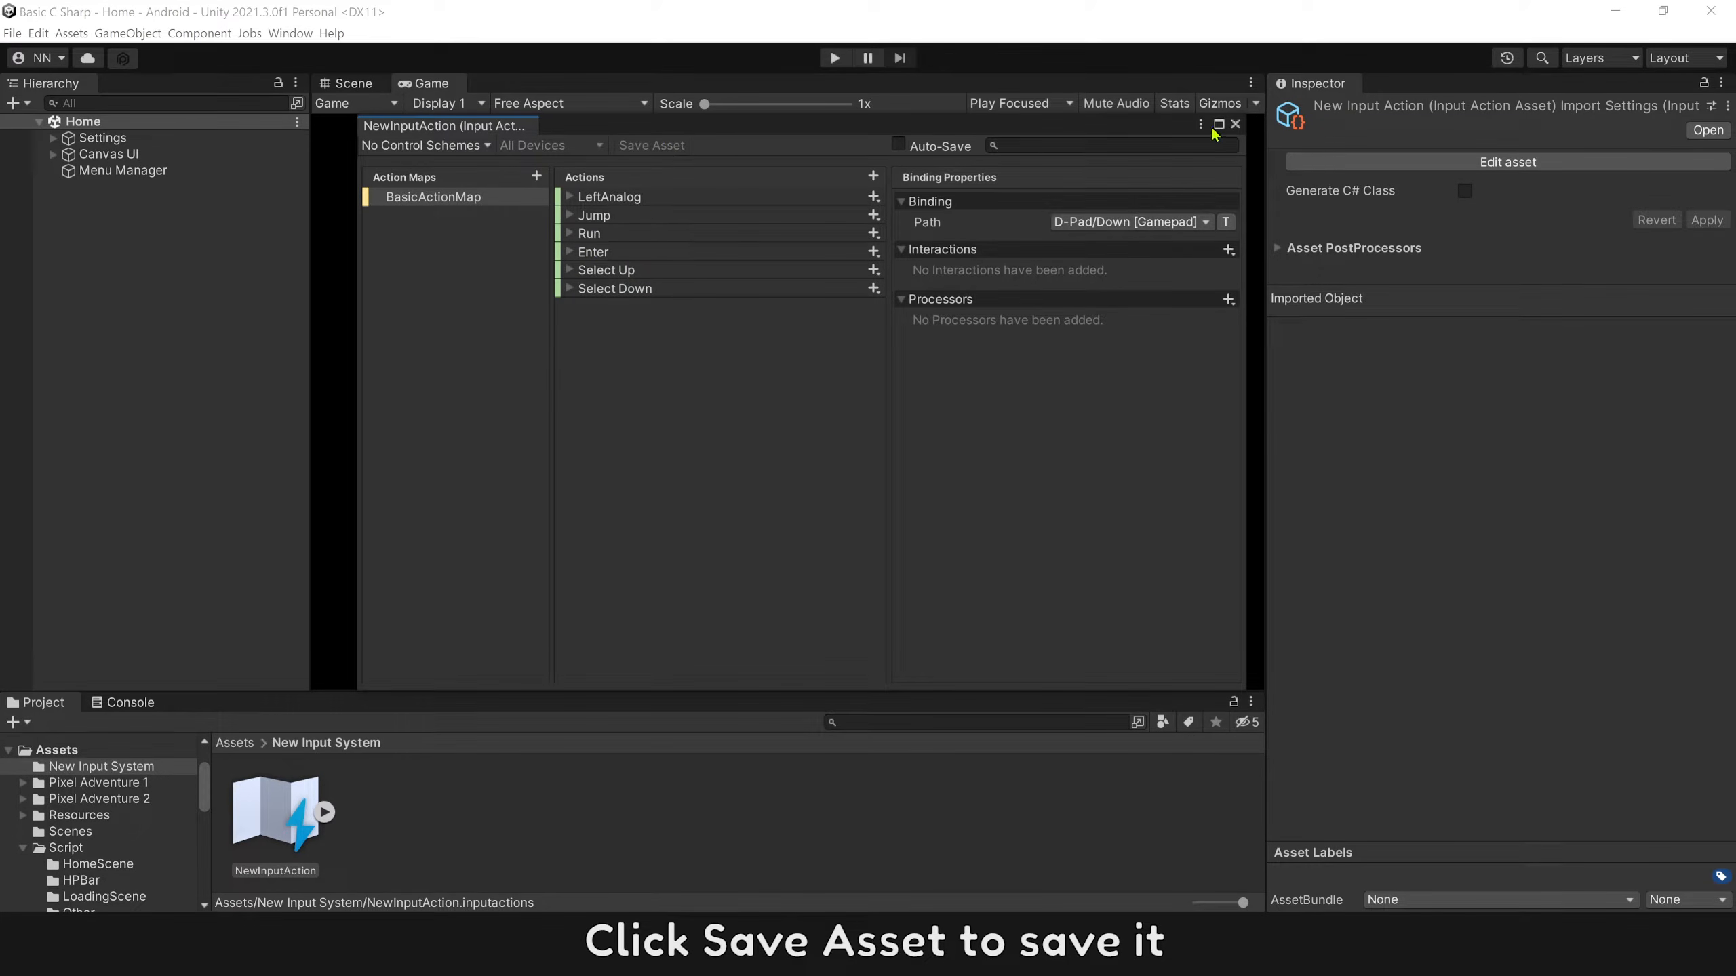
{"action": "left_click", "coordinate": [1235, 124]}
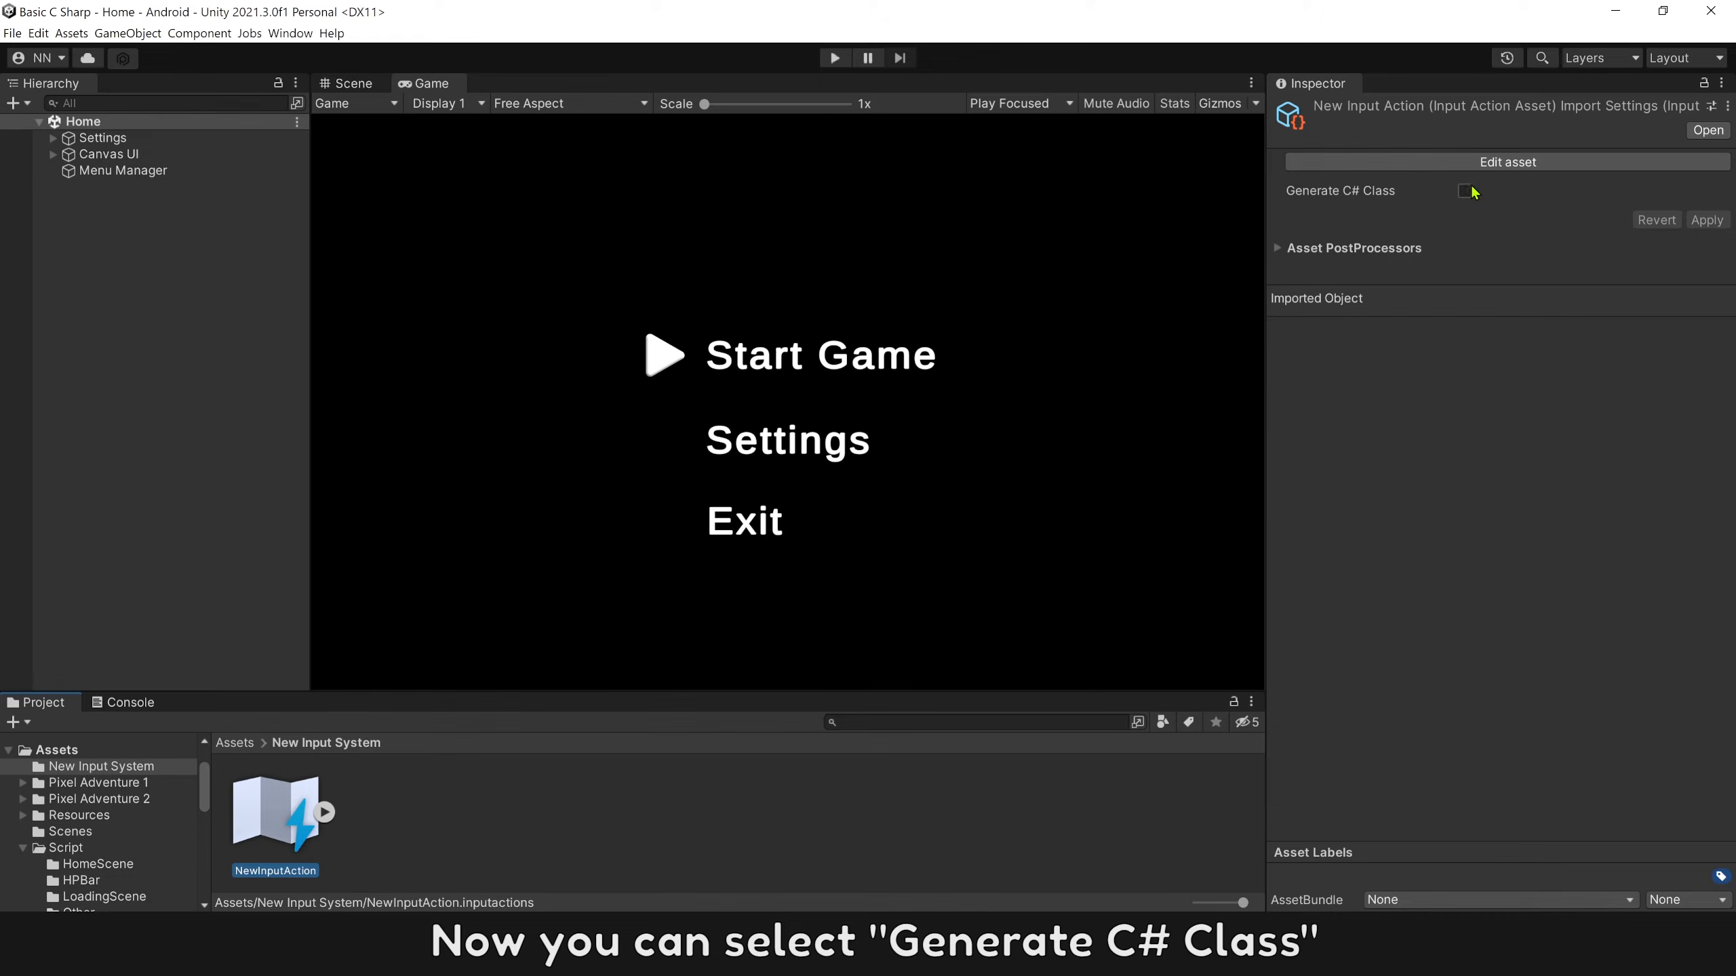
{"action": "left_click", "coordinate": [1464, 192]}
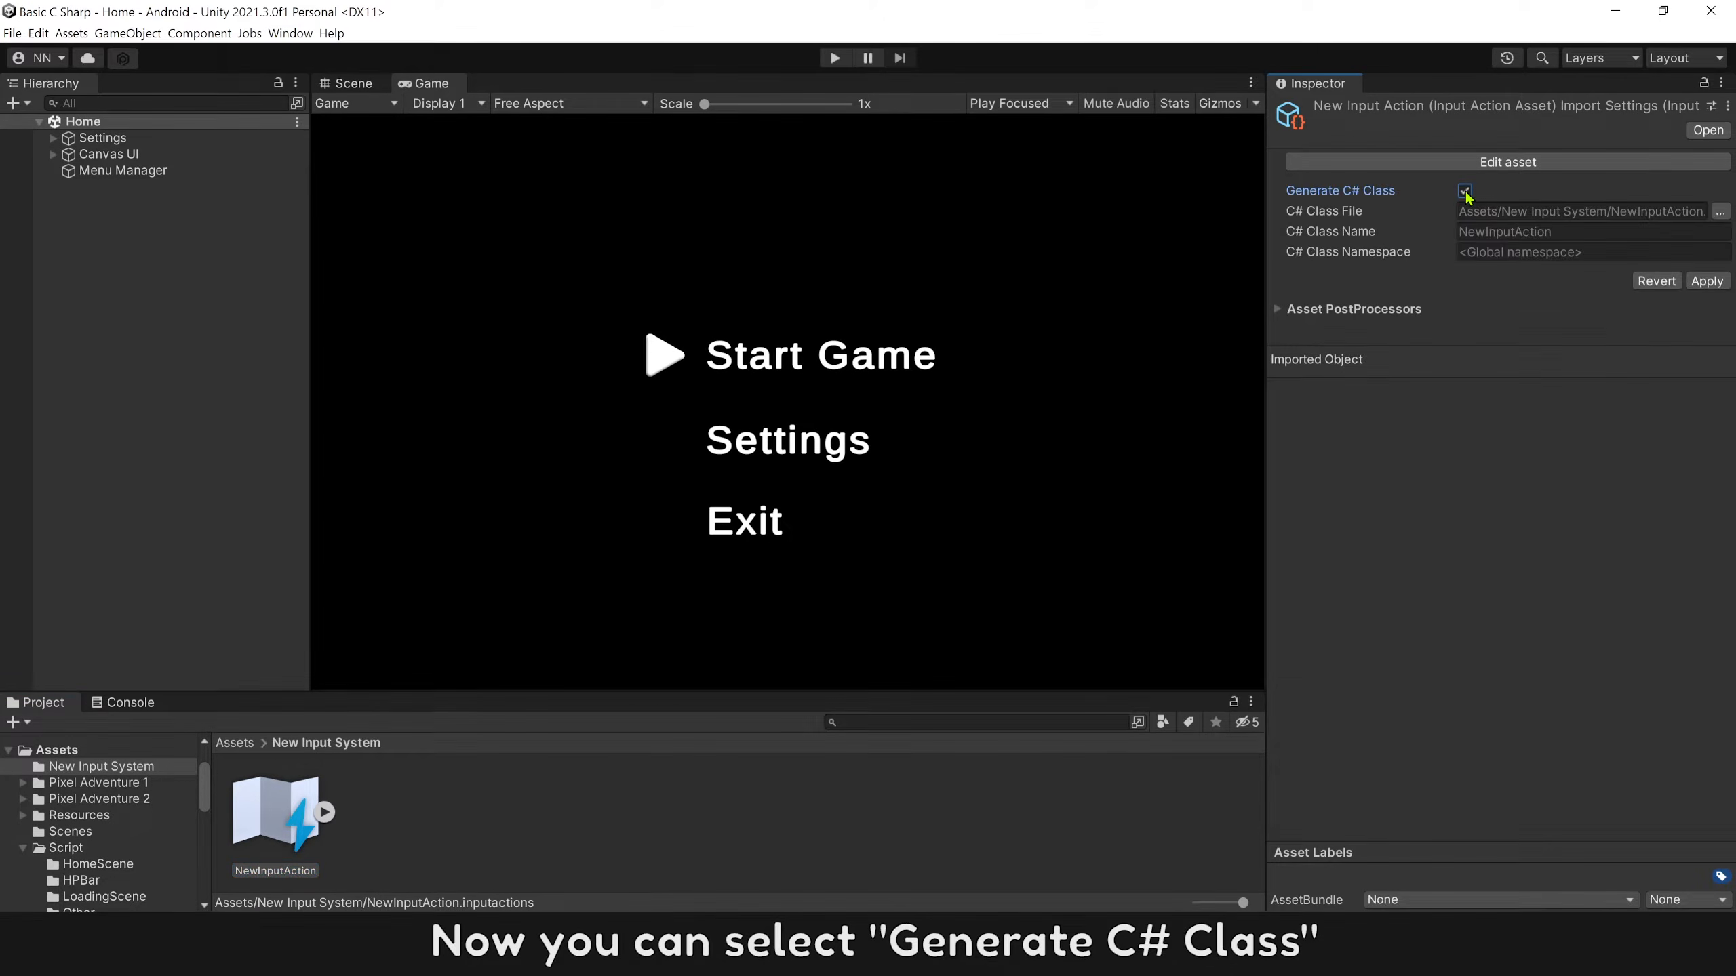
{"action": "left_click", "coordinate": [1706, 282]}
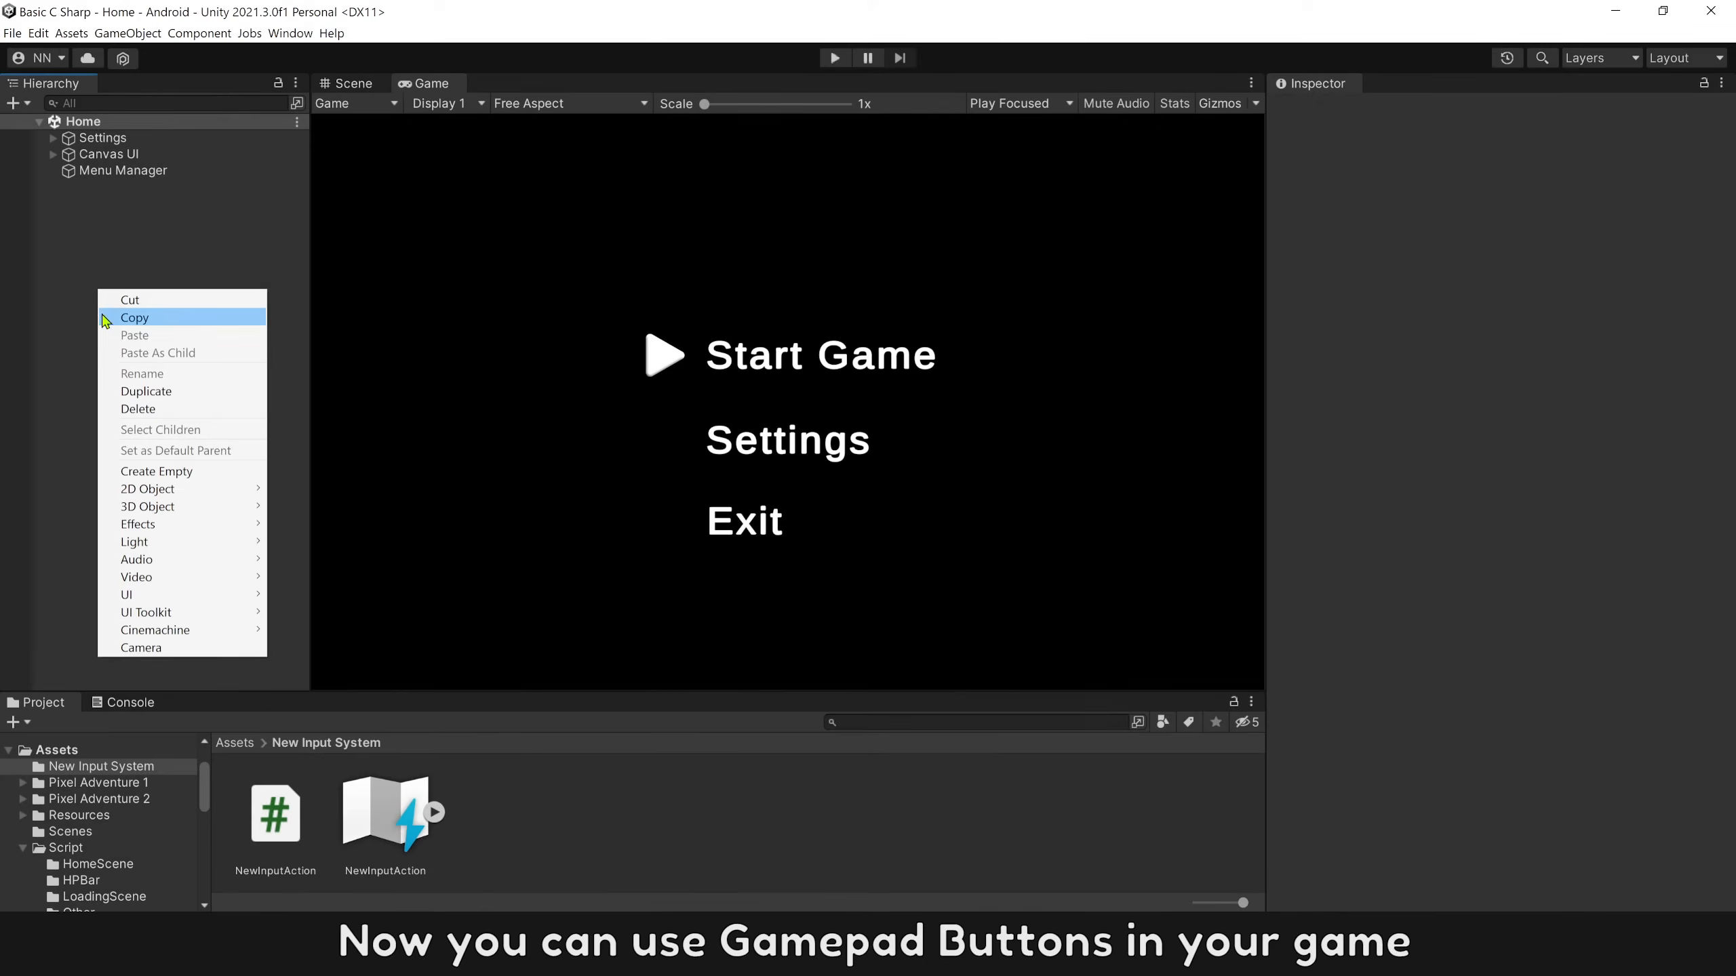
Create an empty object named Gamepad Input in the Home scene.
{"action": "left_click", "coordinate": [156, 478]}
{"action": "type", "text": "Gamepad"}
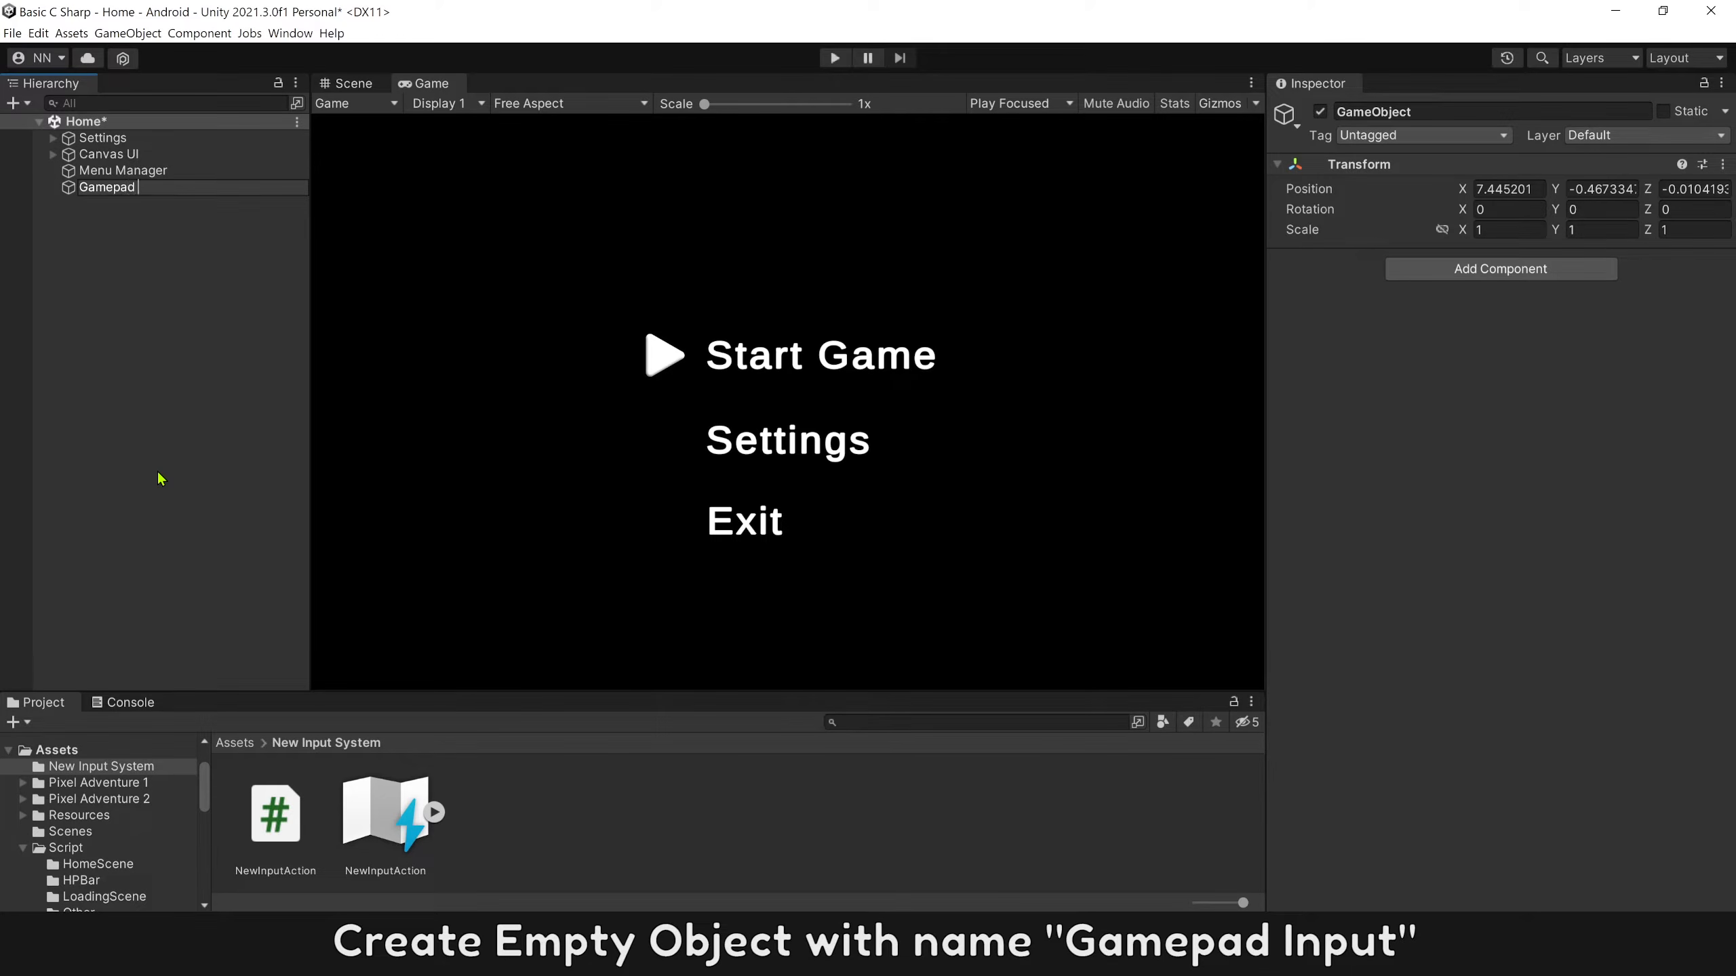
{"action": "key", "text": "Return"}
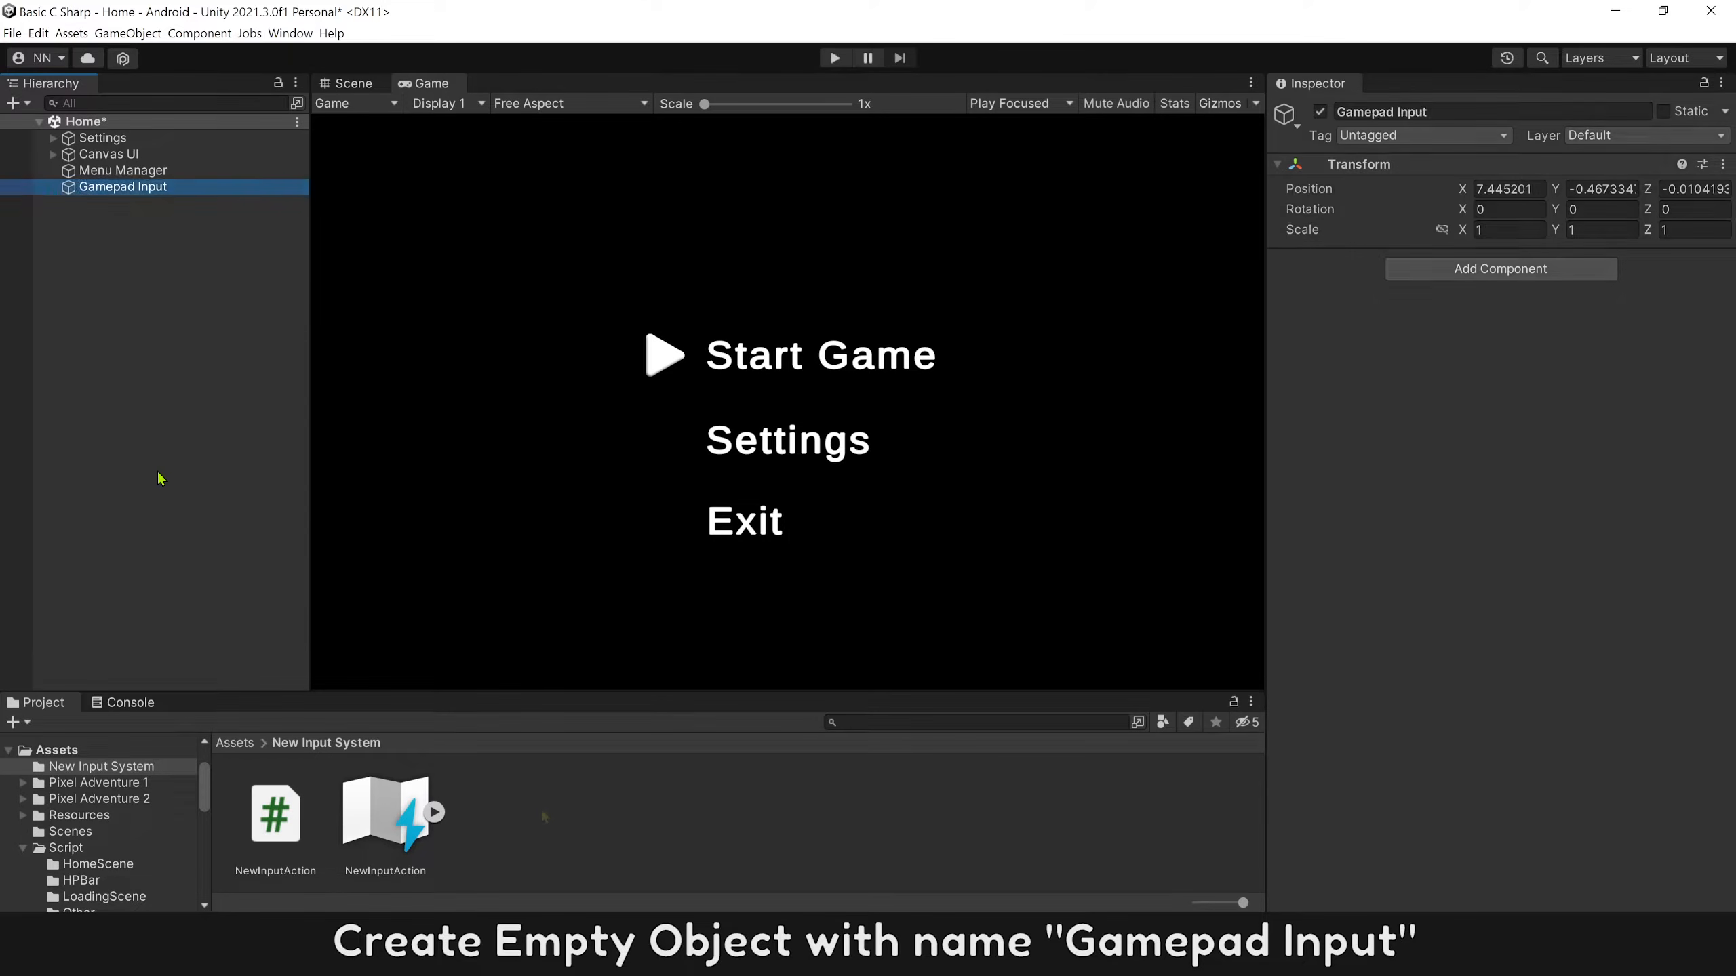
Create a C# script named GamepadInput in the New Input System folder.
{"action": "right_click", "coordinate": [543, 817]}
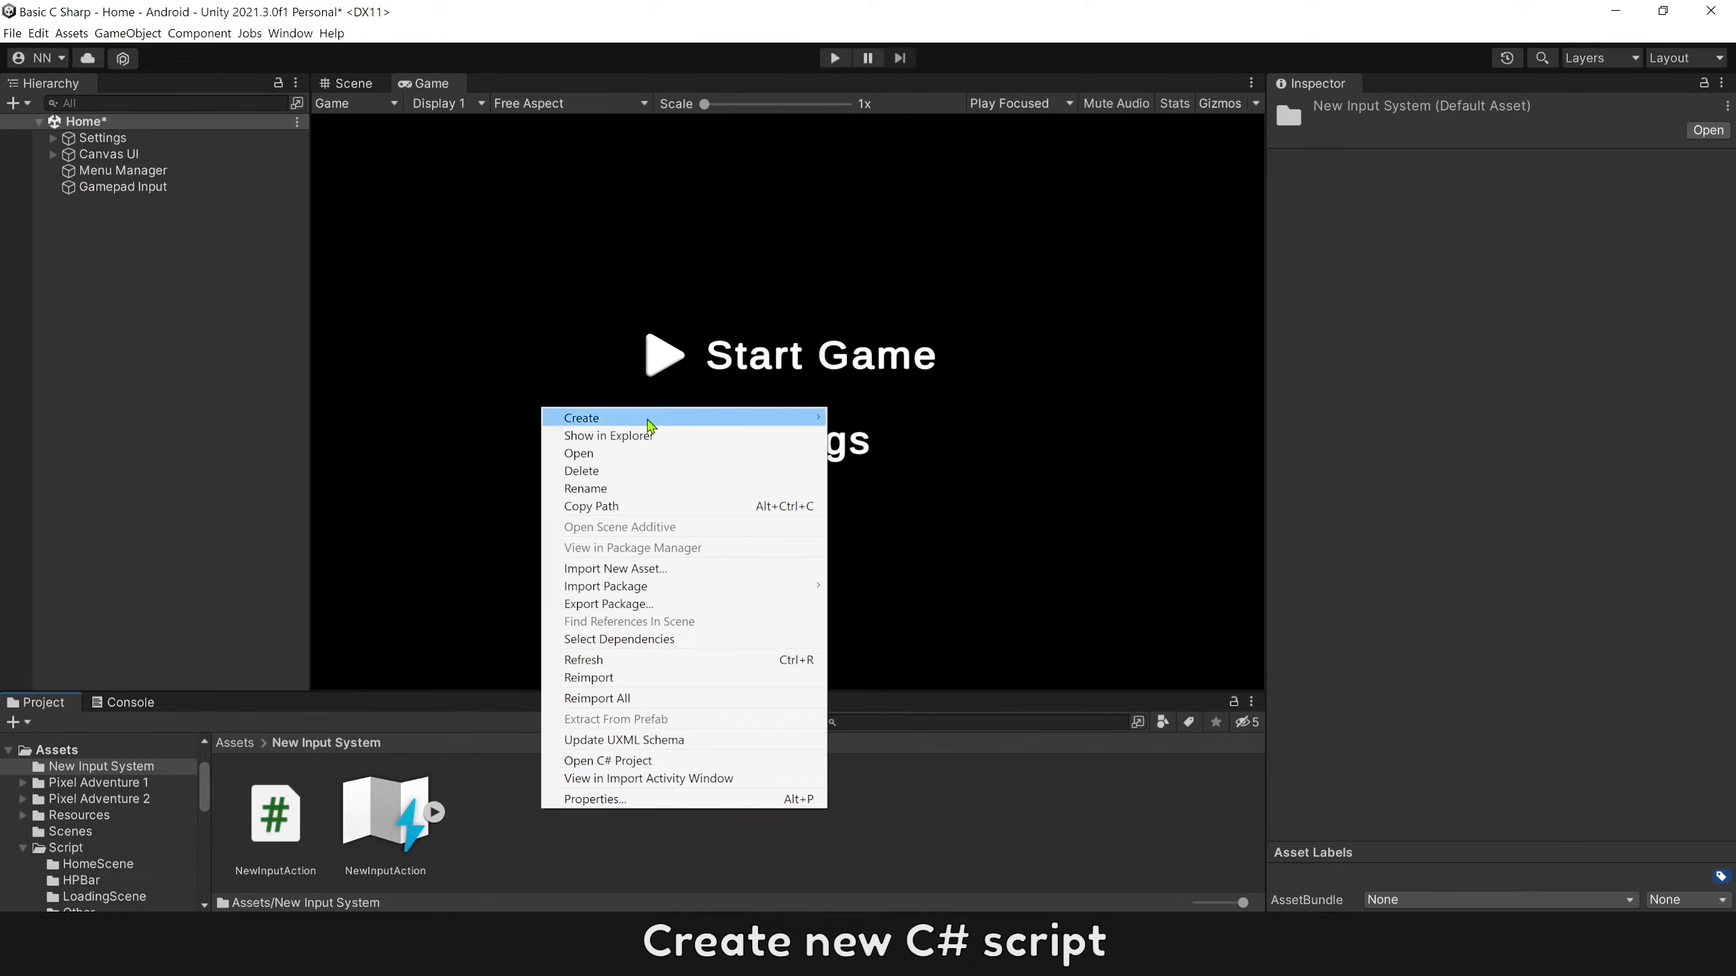
{"action": "mouse_move", "coordinate": [649, 418]}
{"action": "left_click", "coordinate": [888, 266]}
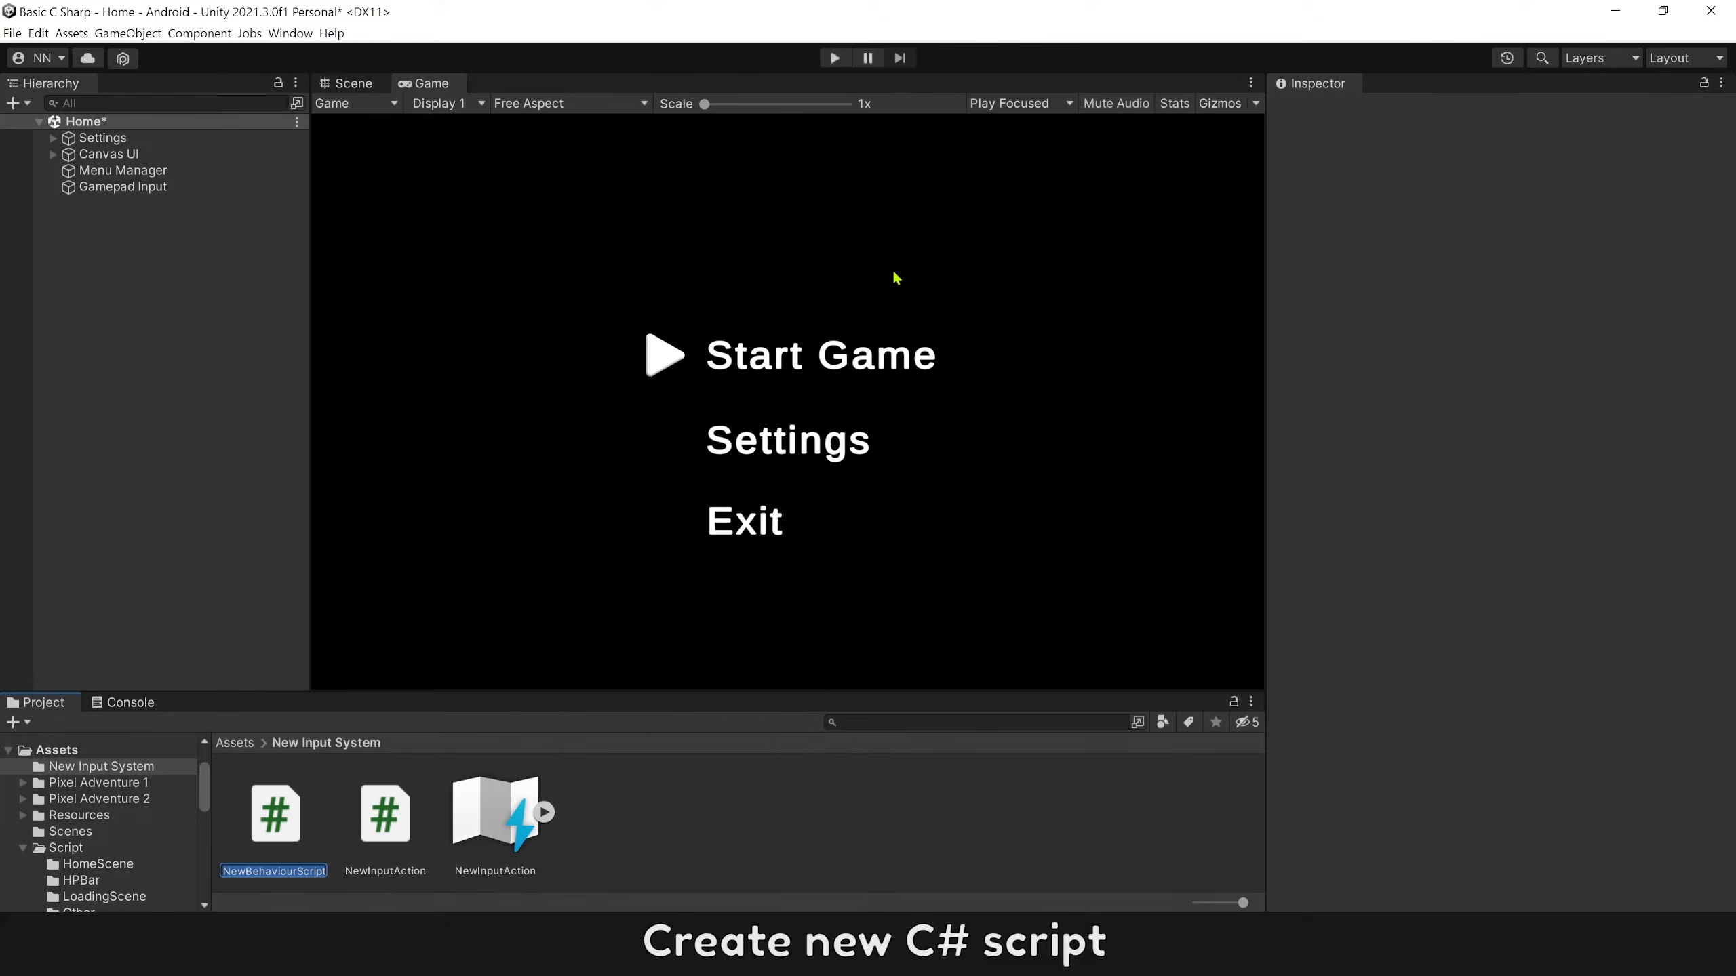
{"action": "type", "text": "GamepadInput"}
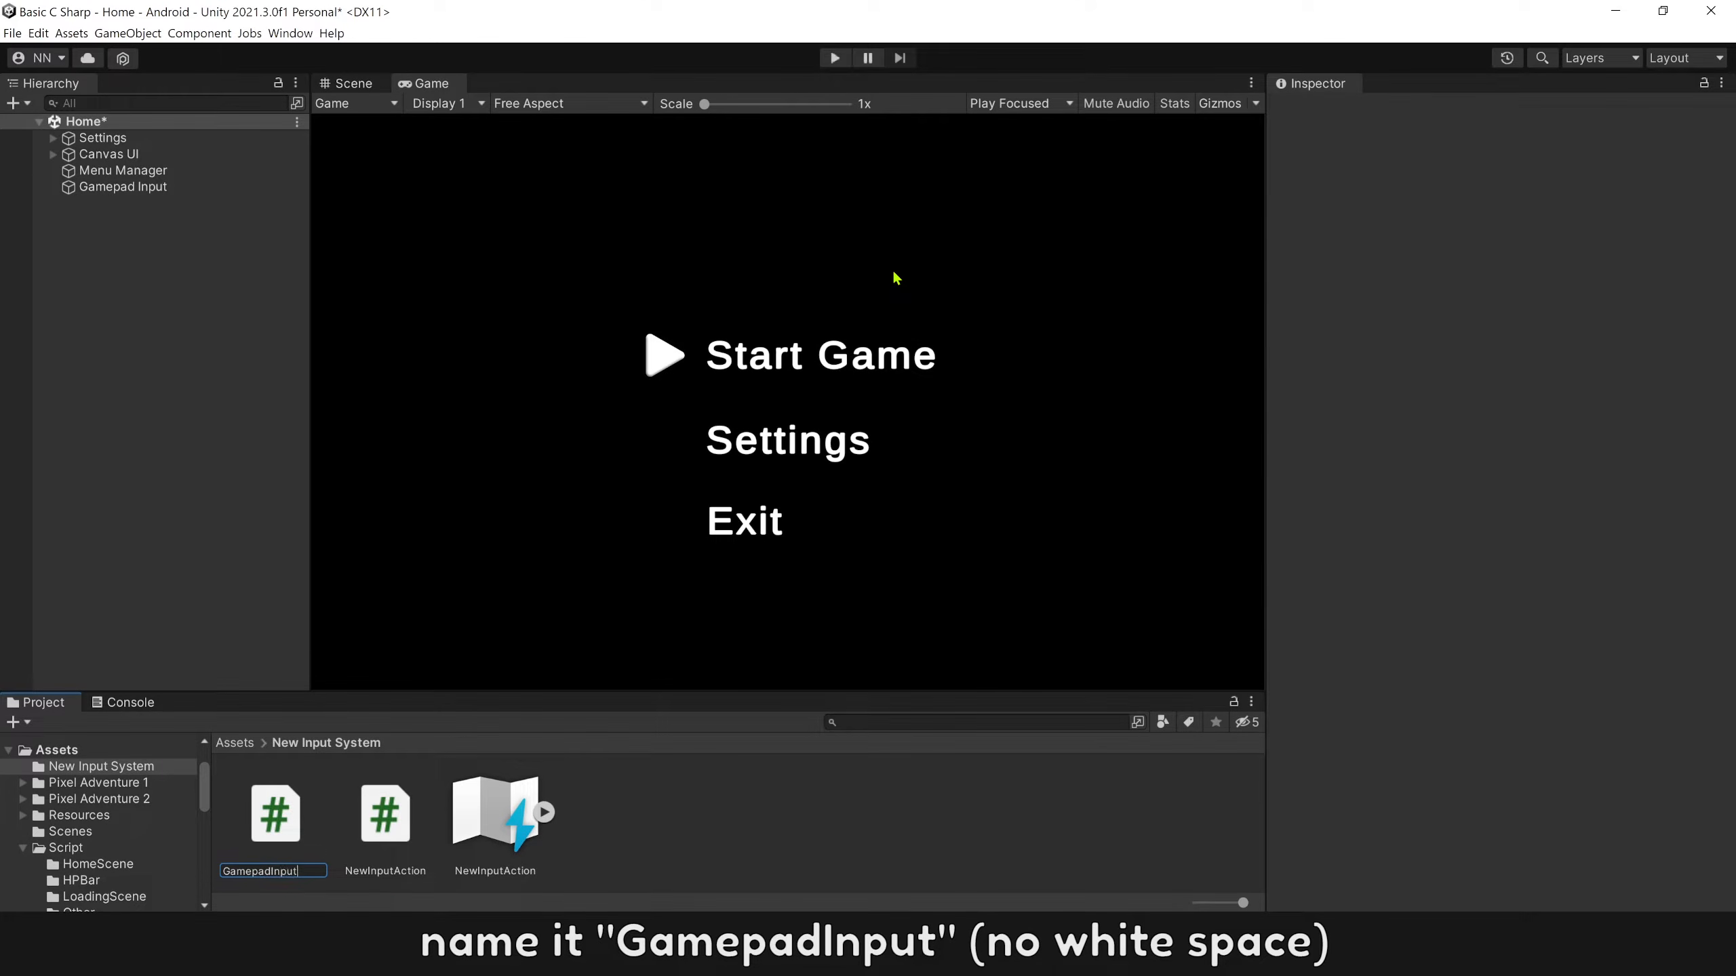
{"action": "key", "text": "Return"}
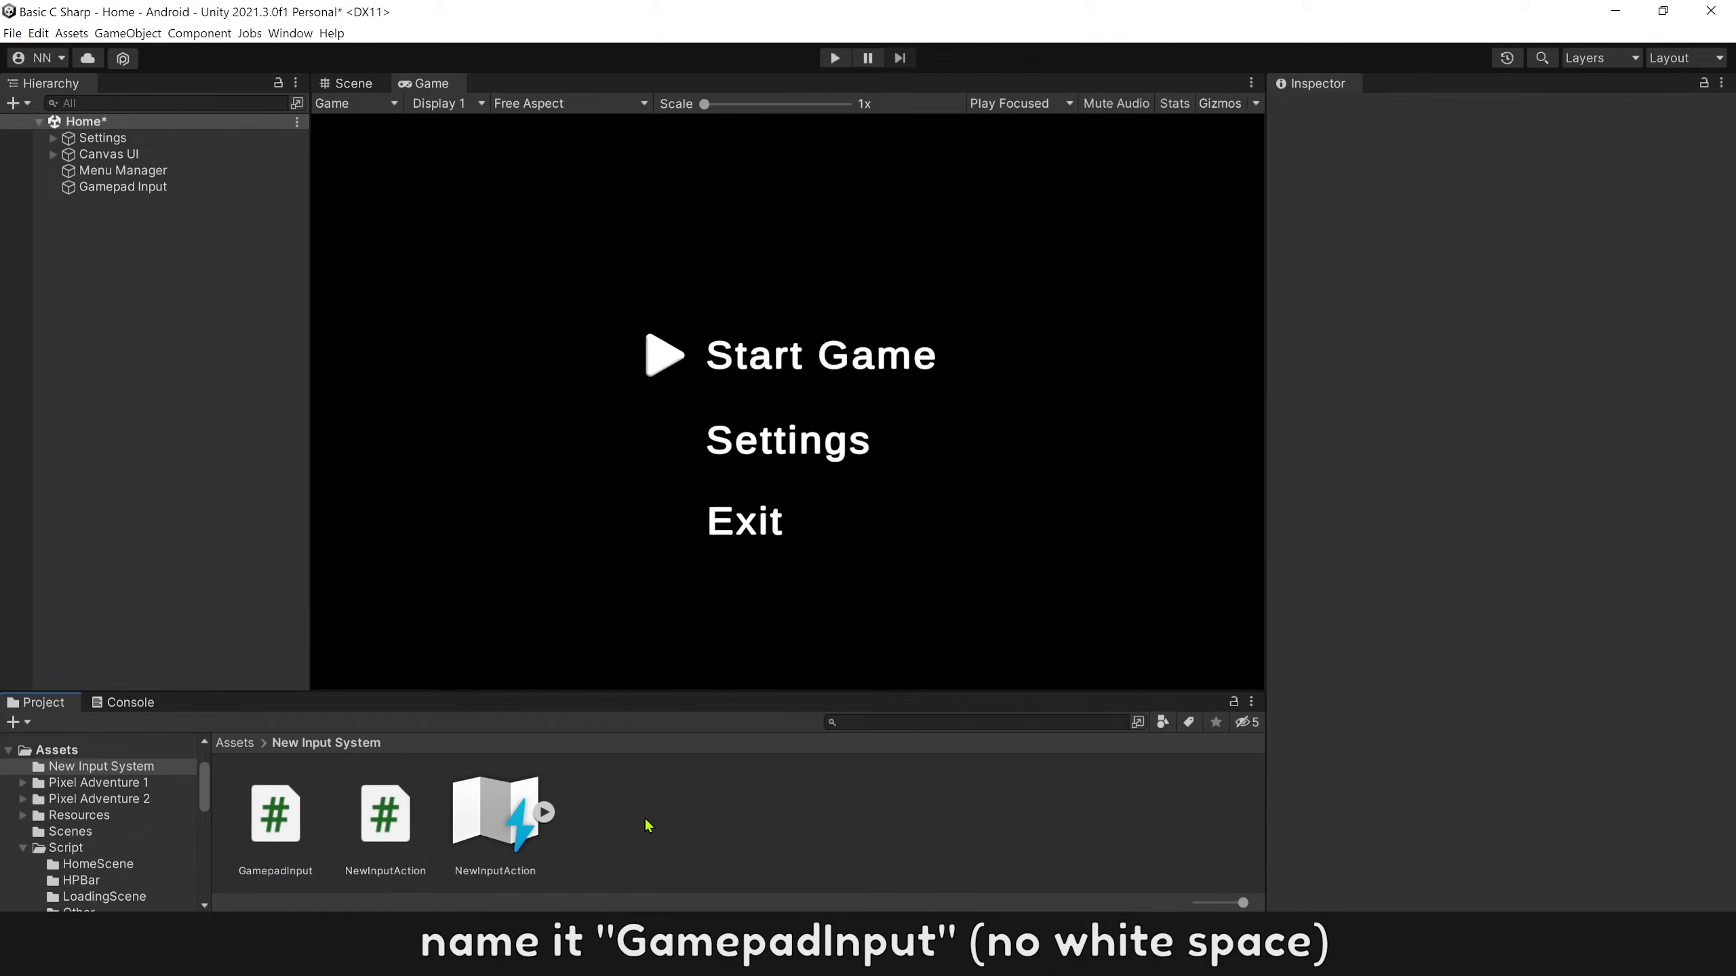
Attach the GamepadInput script to the Gamepad Input object and open the script for editing in Visual Studio.
{"action": "left_click", "coordinate": [176, 190]}
{"action": "left_click_drag", "start_coordinate": [275, 817], "coordinate": [1355, 261]}
{"action": "right_click", "coordinate": [1373, 261]}
{"action": "left_click", "coordinate": [1416, 443]}
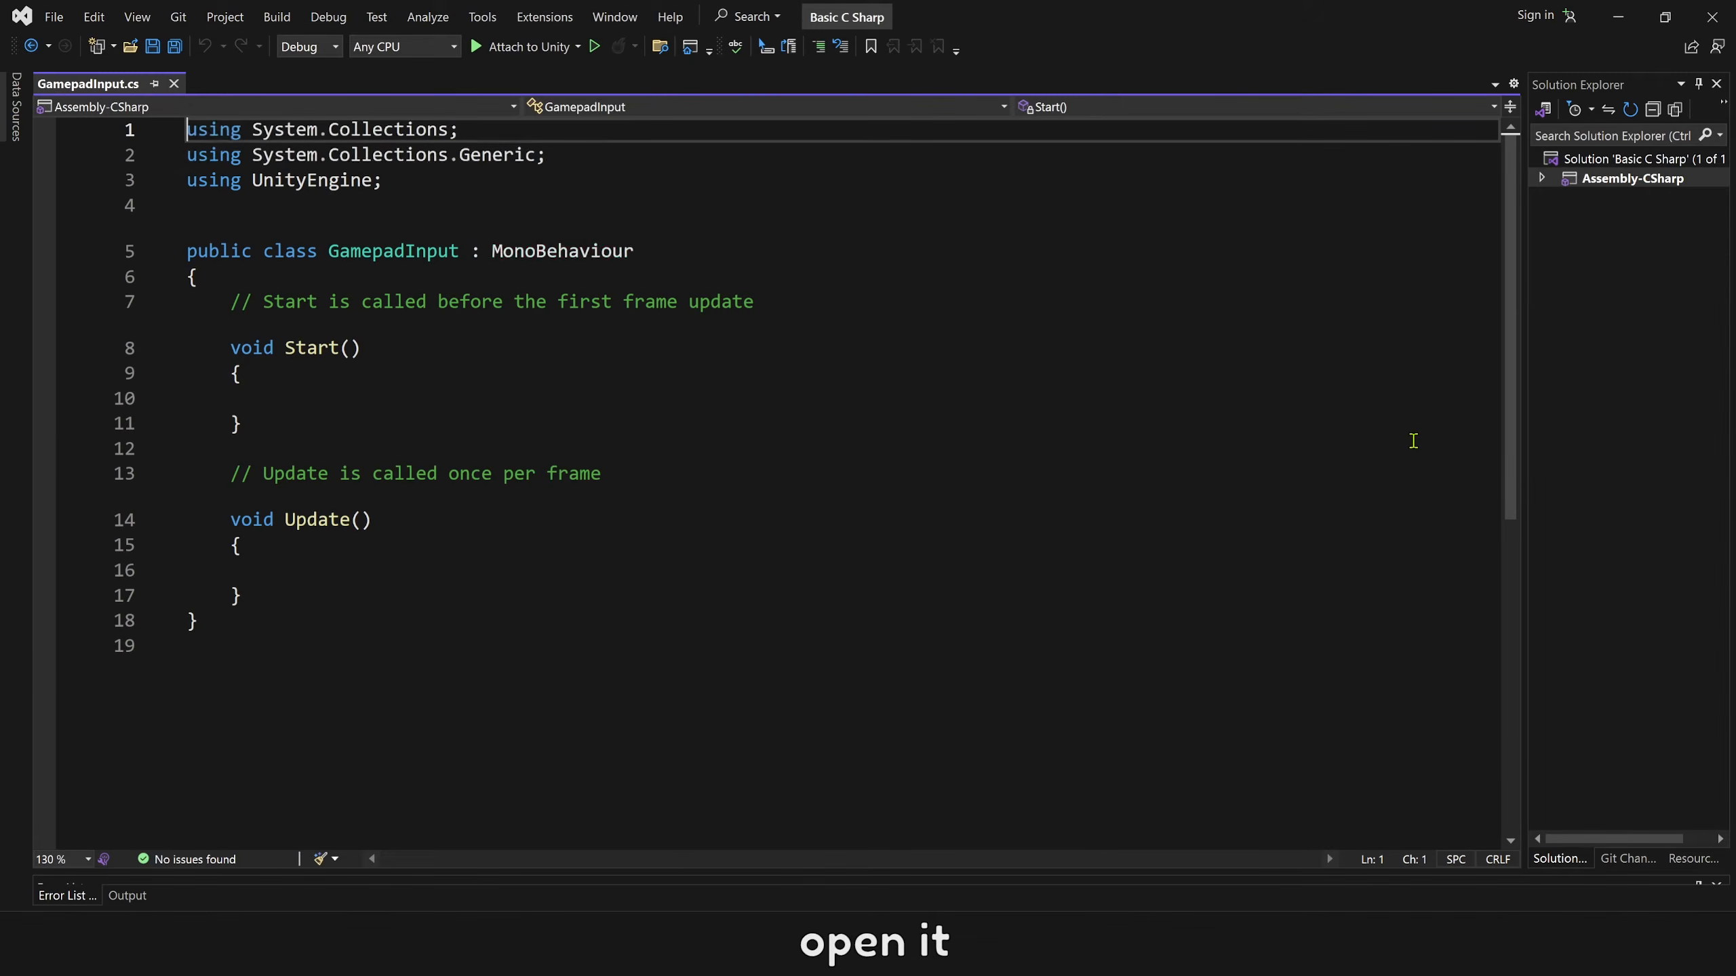
Replace the default Start and Update methods in GamepadInput.cs with the class body copied from the GamepadInput file on GitHub, and save the script.
{"action": "left_click_drag", "start_coordinate": [241, 595], "coordinate": [228, 307]}
{"action": "key", "text": "Delete"}
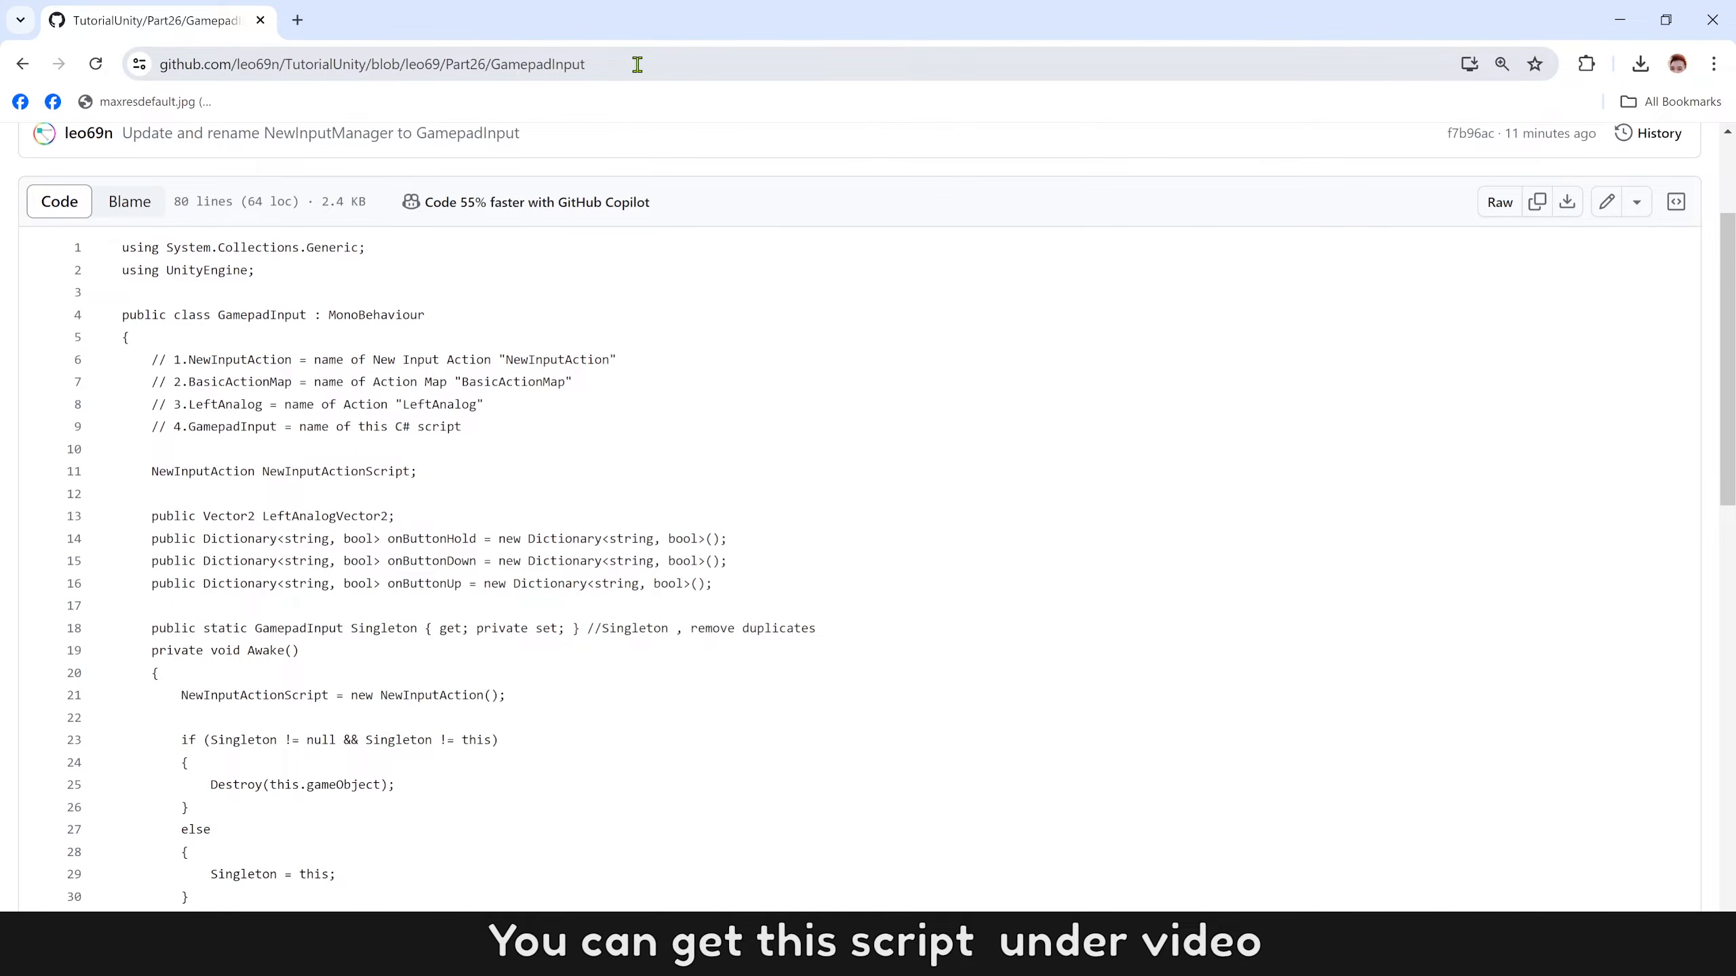
{"action": "left_click_drag", "start_coordinate": [150, 360], "coordinate": [259, 460]}
{"action": "scroll", "coordinate": [266, 462], "scroll_direction": "down", "scroll_amount": 5}
{"action": "scroll", "coordinate": [266, 461], "scroll_direction": "down", "scroll_amount": 7}
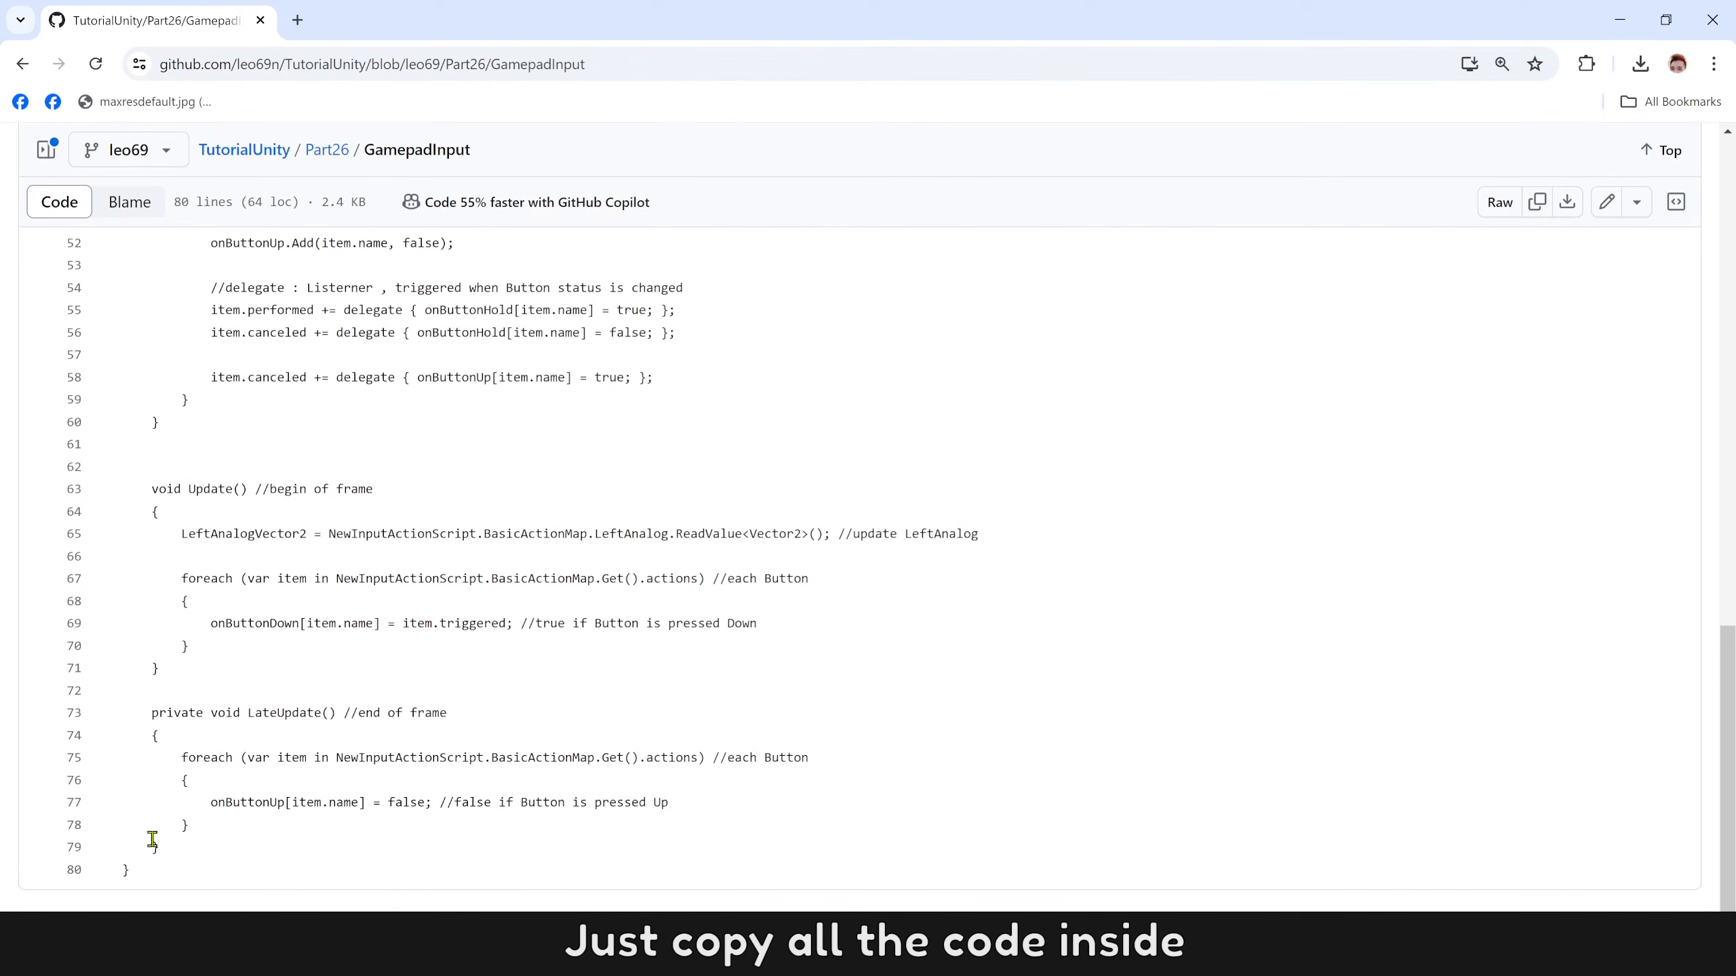
{"action": "left_click", "coordinate": [156, 846], "text": "shift"}
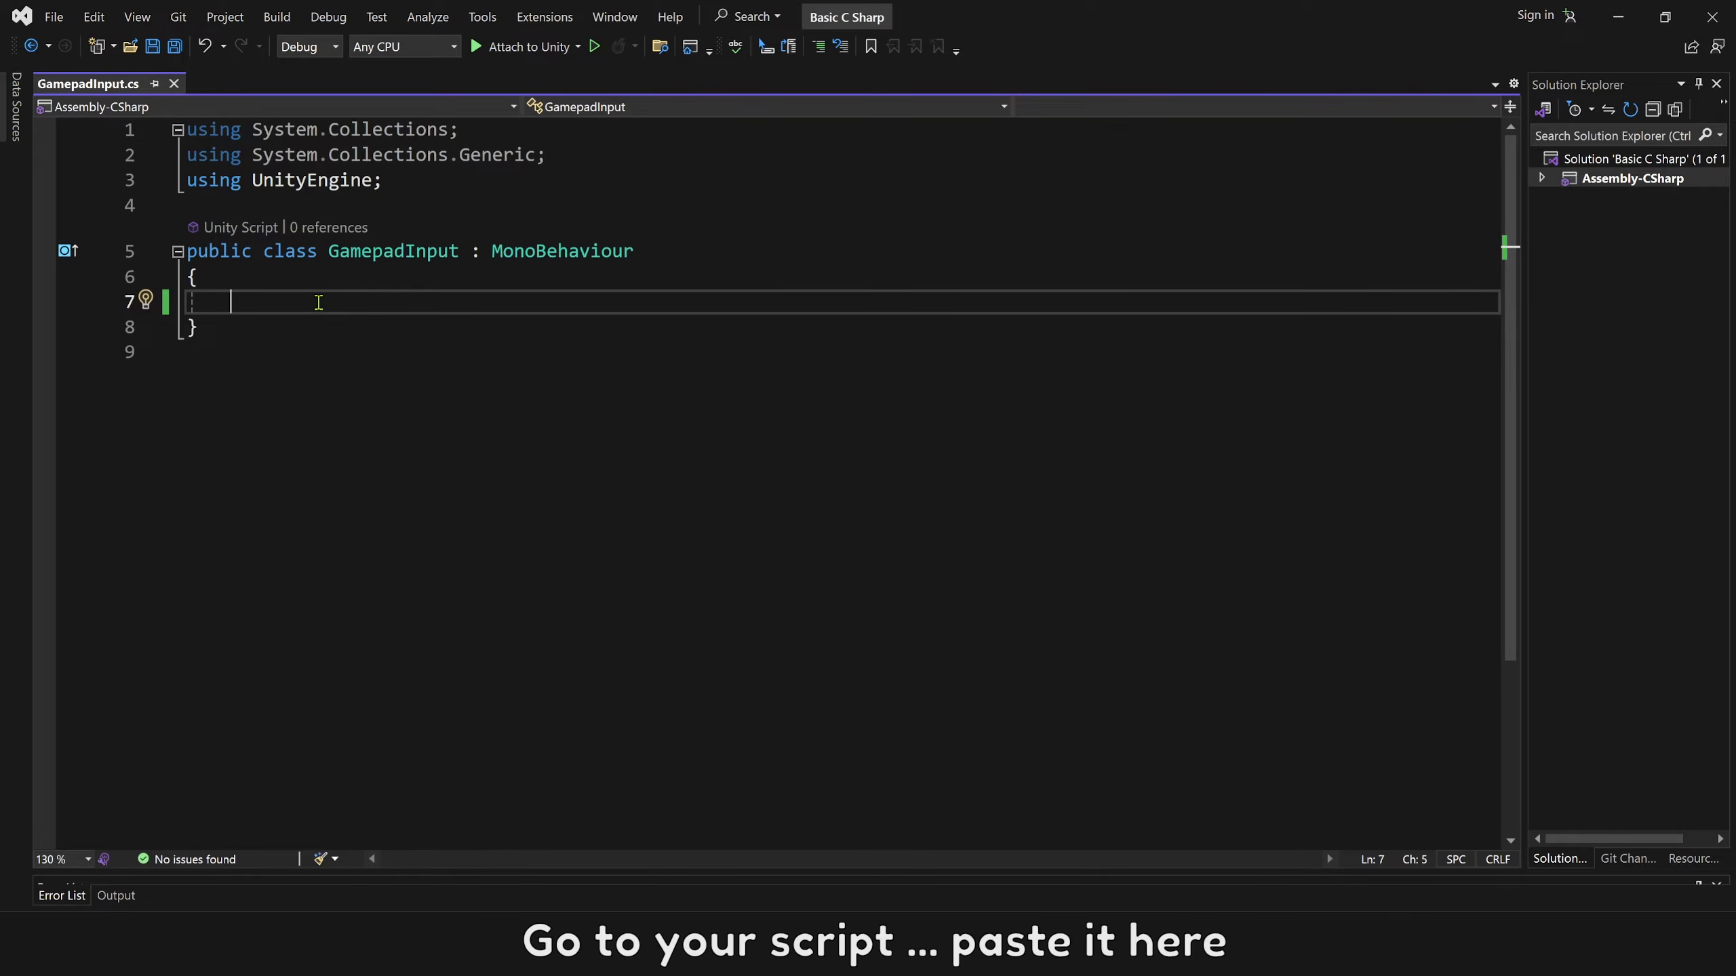
{"action": "key", "text": "ctrl+v"}
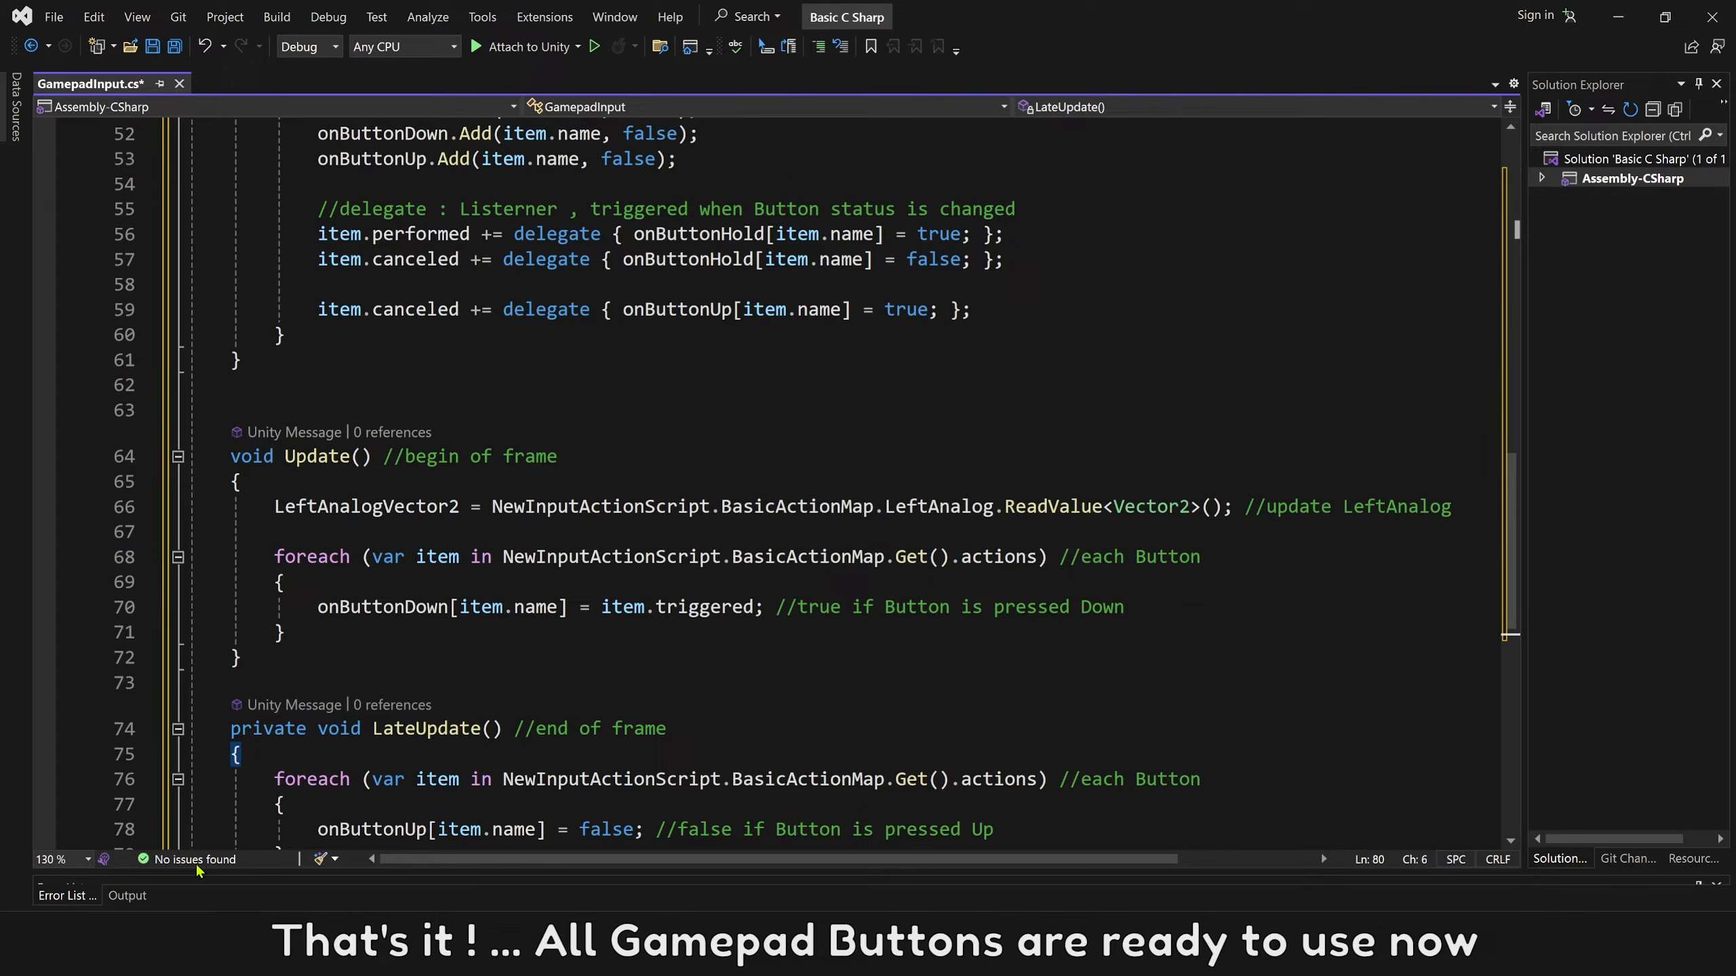
{"action": "key", "text": "ctrl+s"}
Examine the naming comments in GamepadInput.cs and where NewInputAction and BasicActionMap are used in the code.
{"action": "left_click_drag", "start_coordinate": [1514, 587], "coordinate": [1513, 263]}
{"action": "left_click", "coordinate": [949, 383]}
{"action": "left_click", "coordinate": [912, 406]}
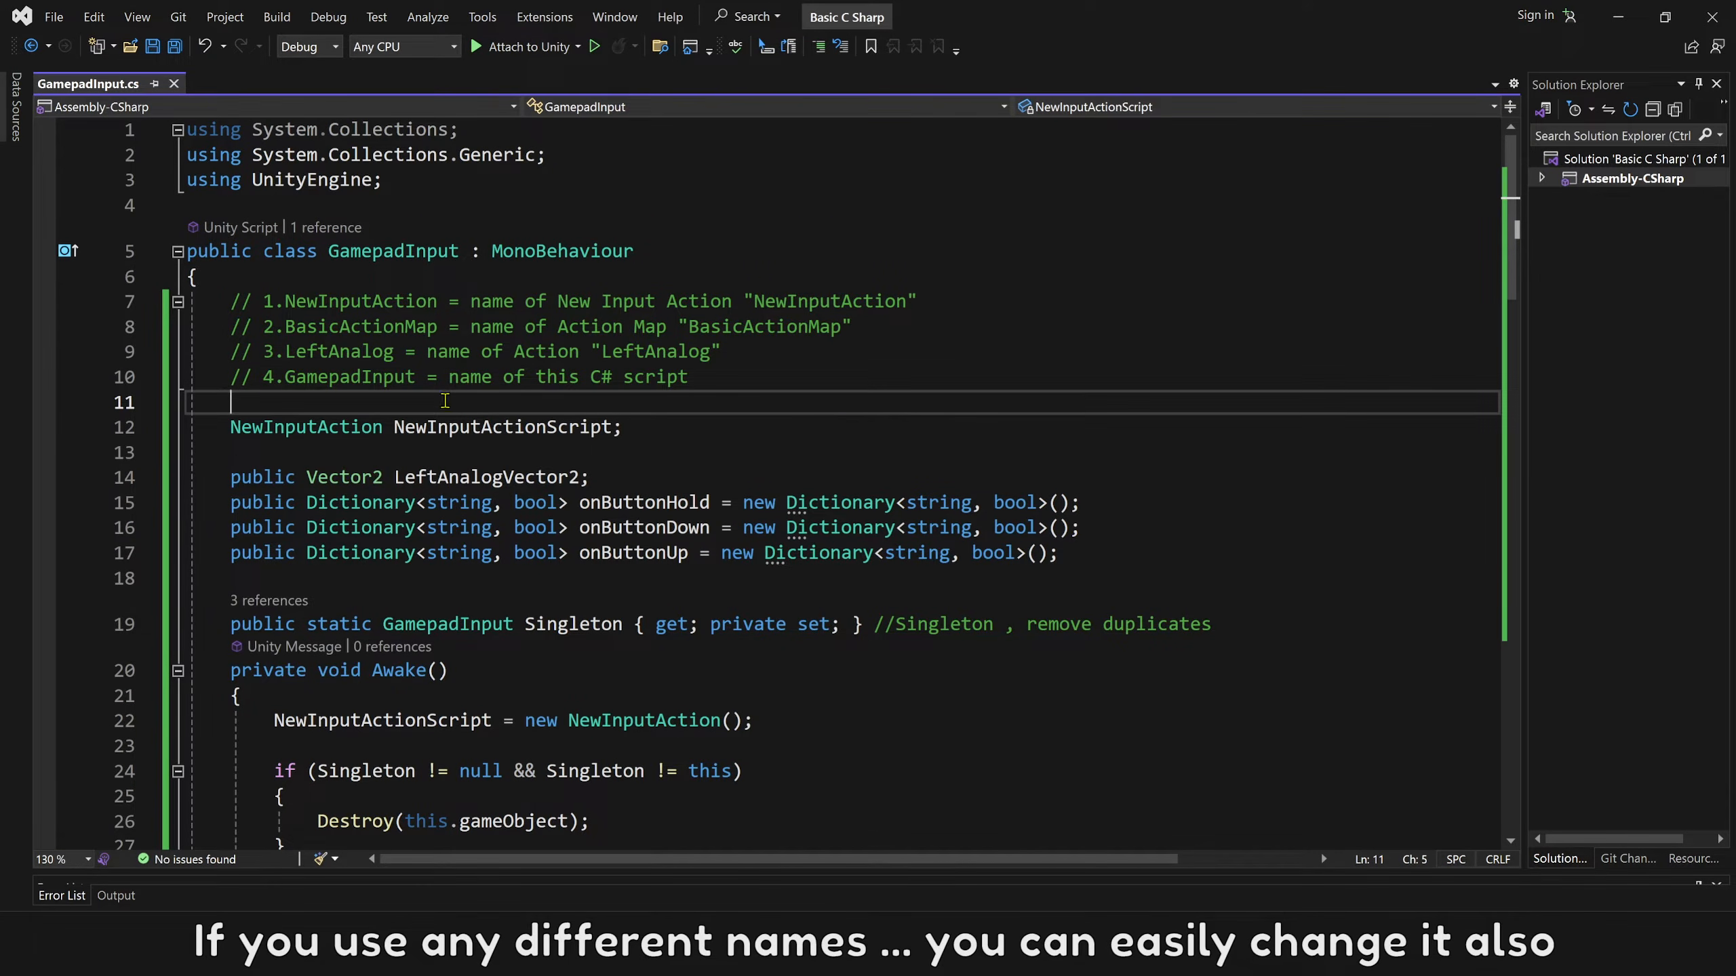
{"action": "double_click", "coordinate": [404, 304]}
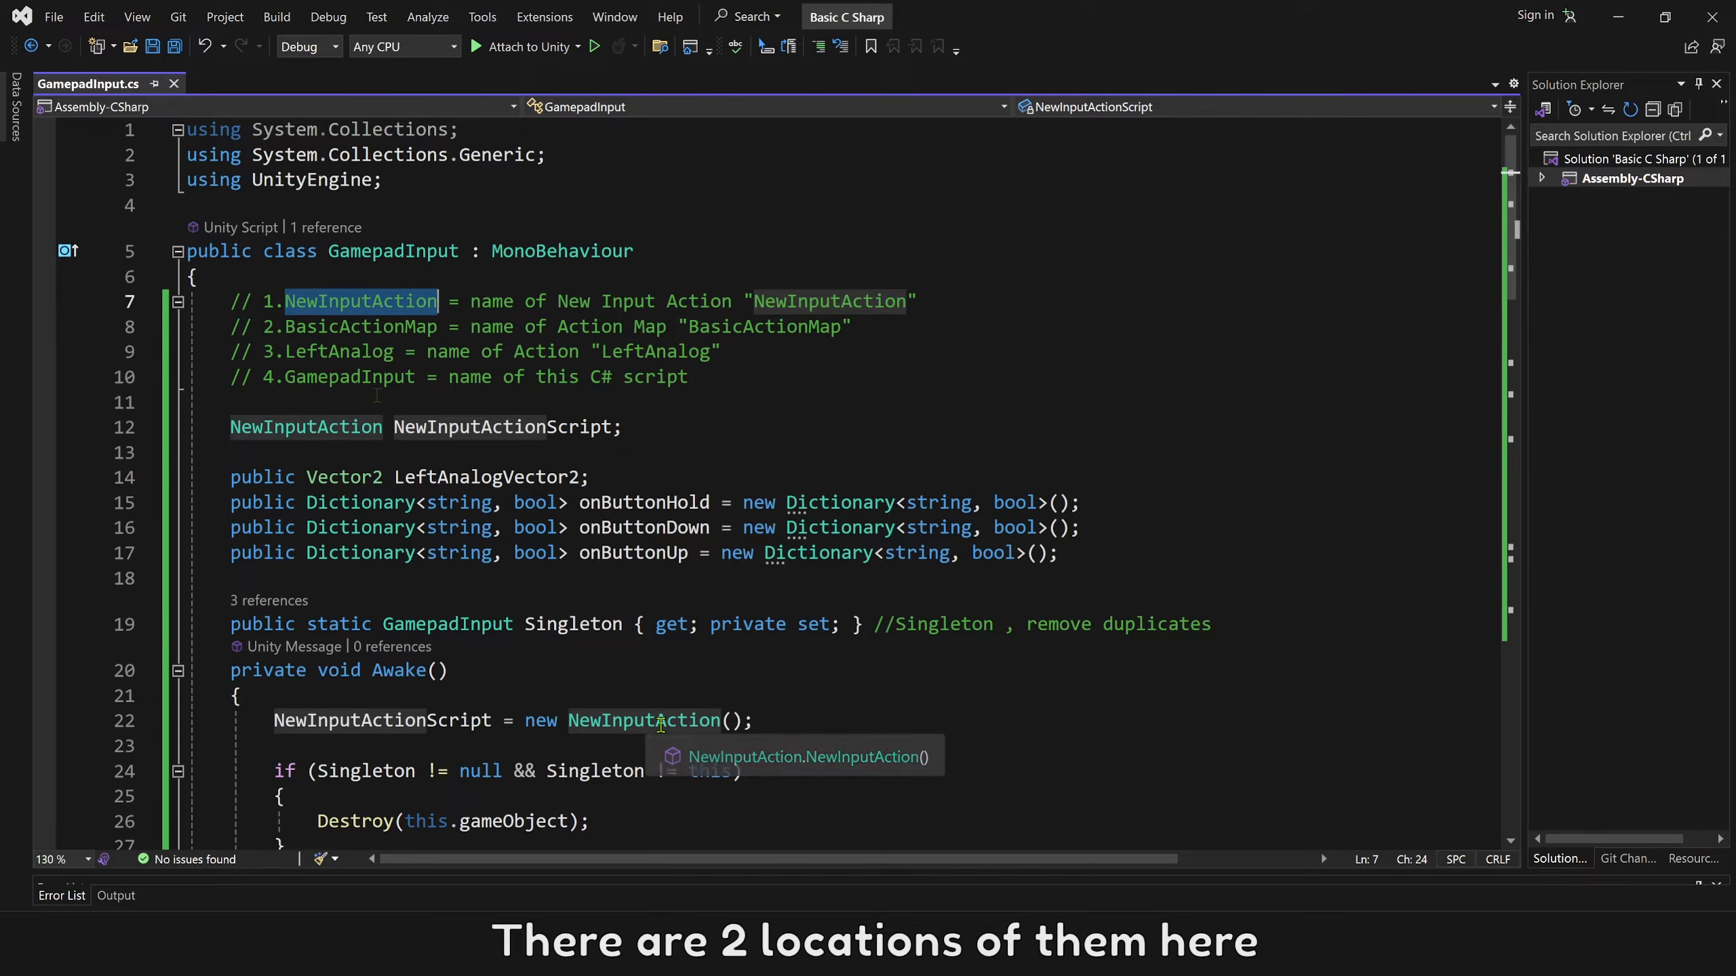
{"action": "double_click", "coordinate": [381, 328]}
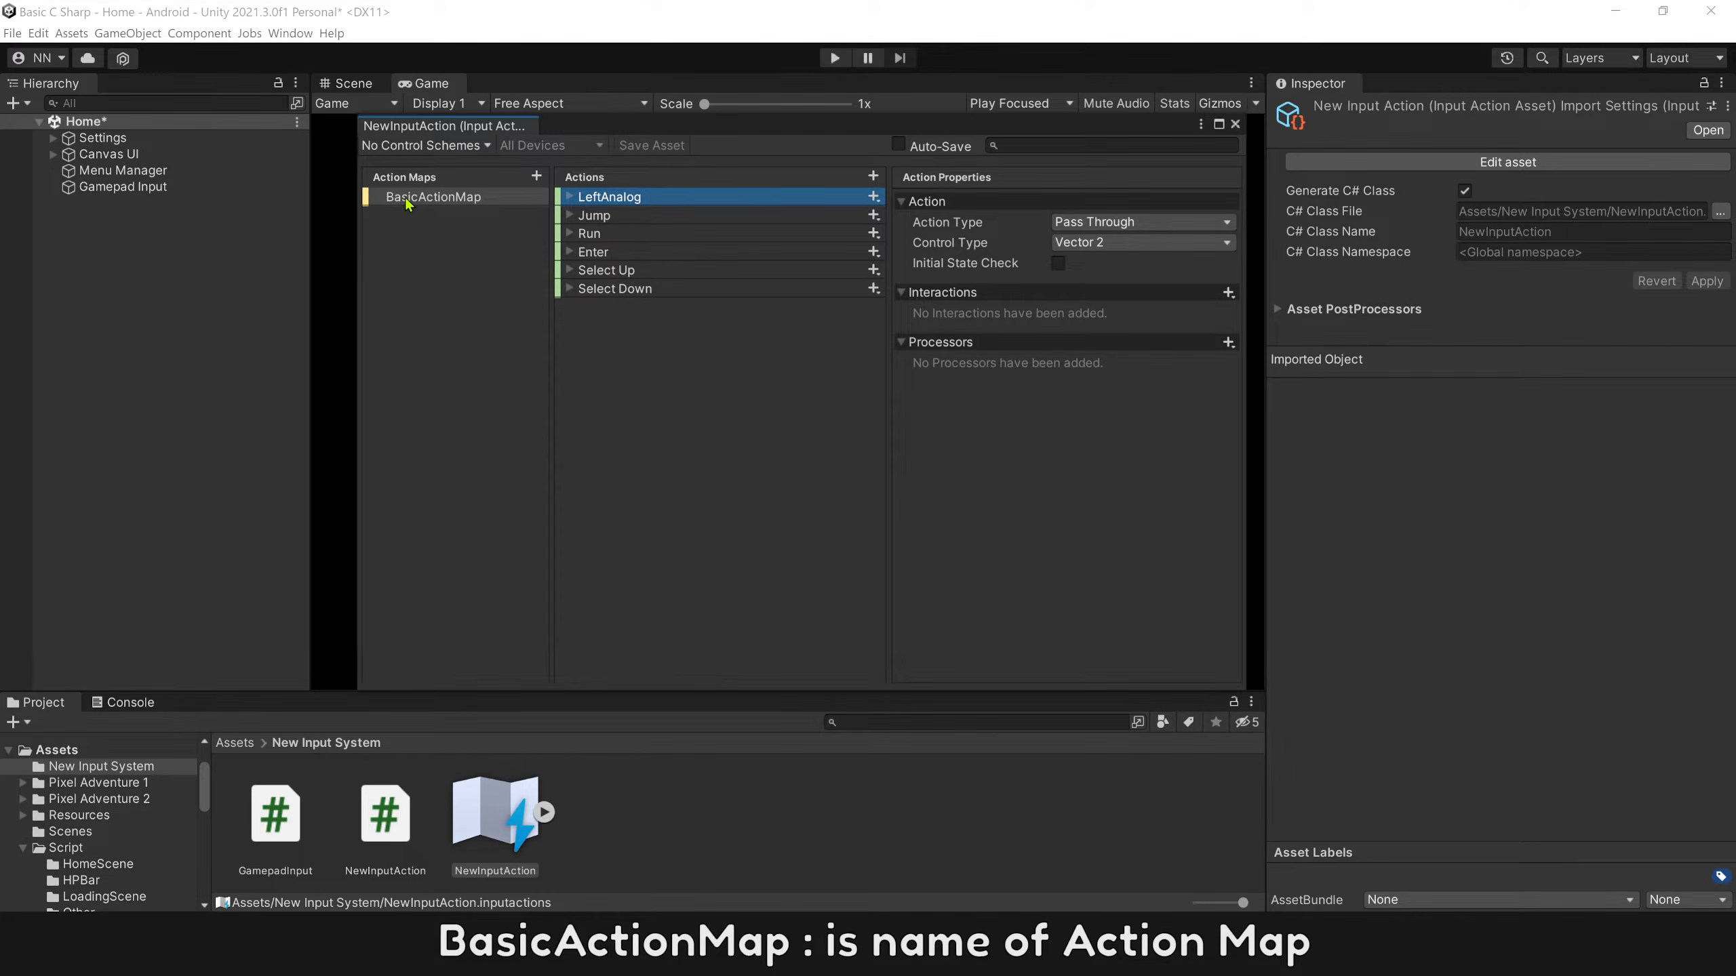
{"action": "left_click", "coordinate": [411, 200]}
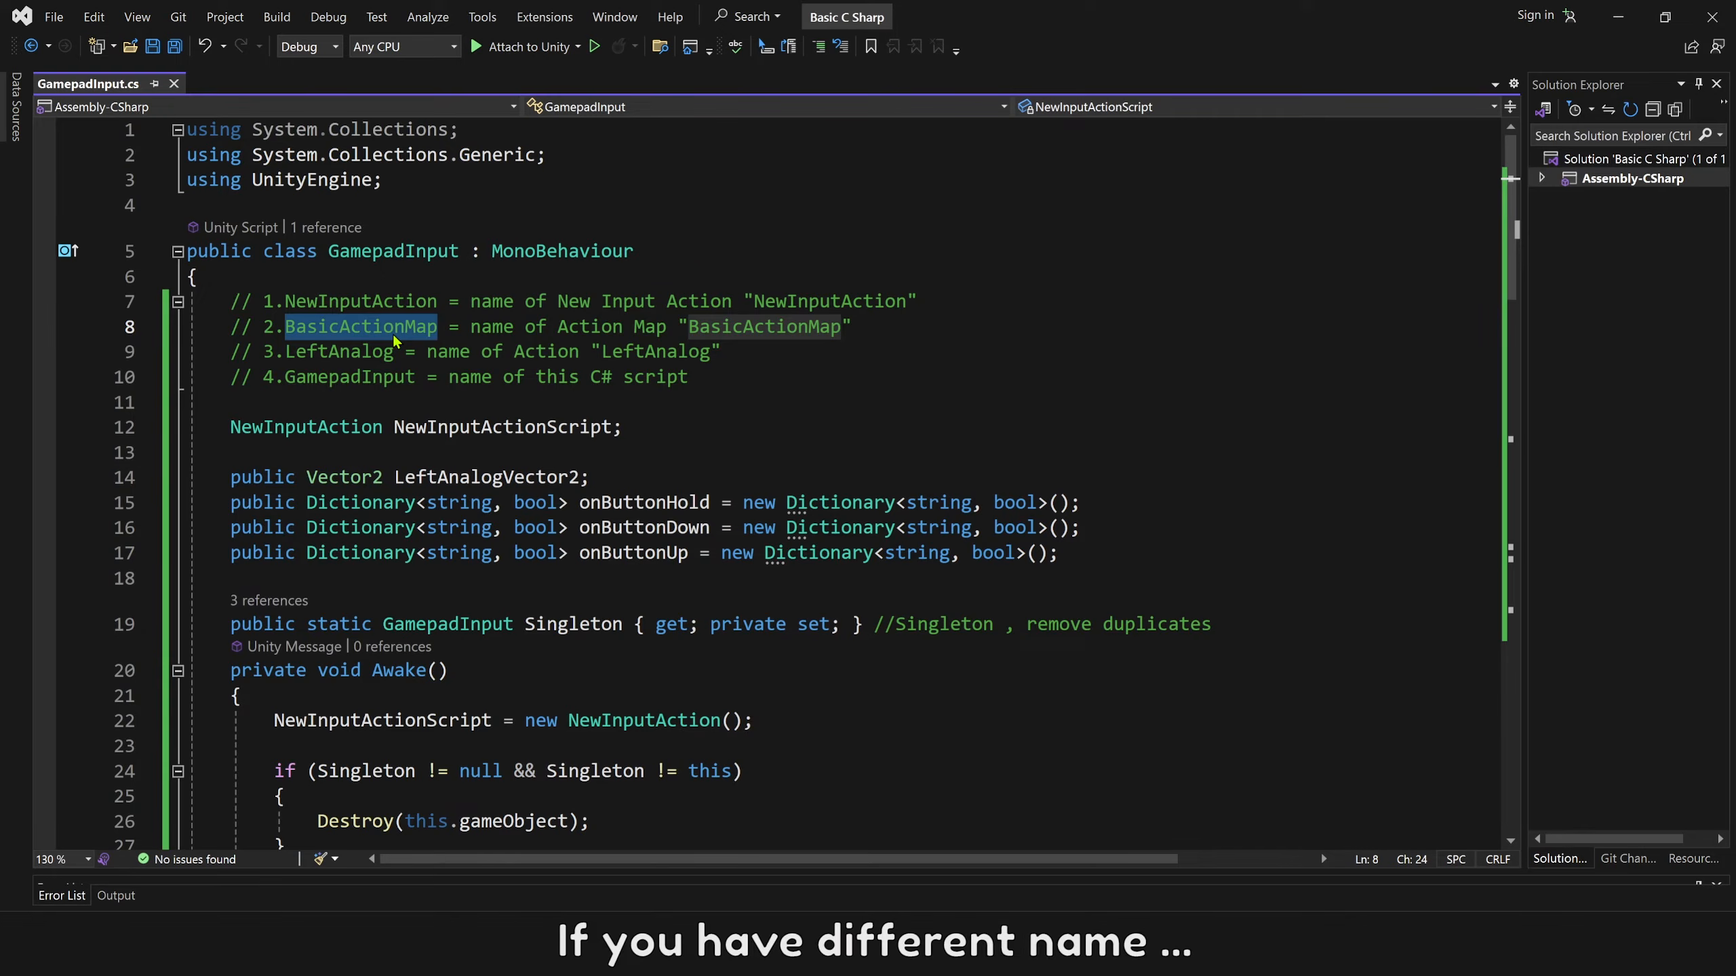
{"action": "scroll", "coordinate": [553, 458], "scroll_direction": "down", "scroll_amount": 14}
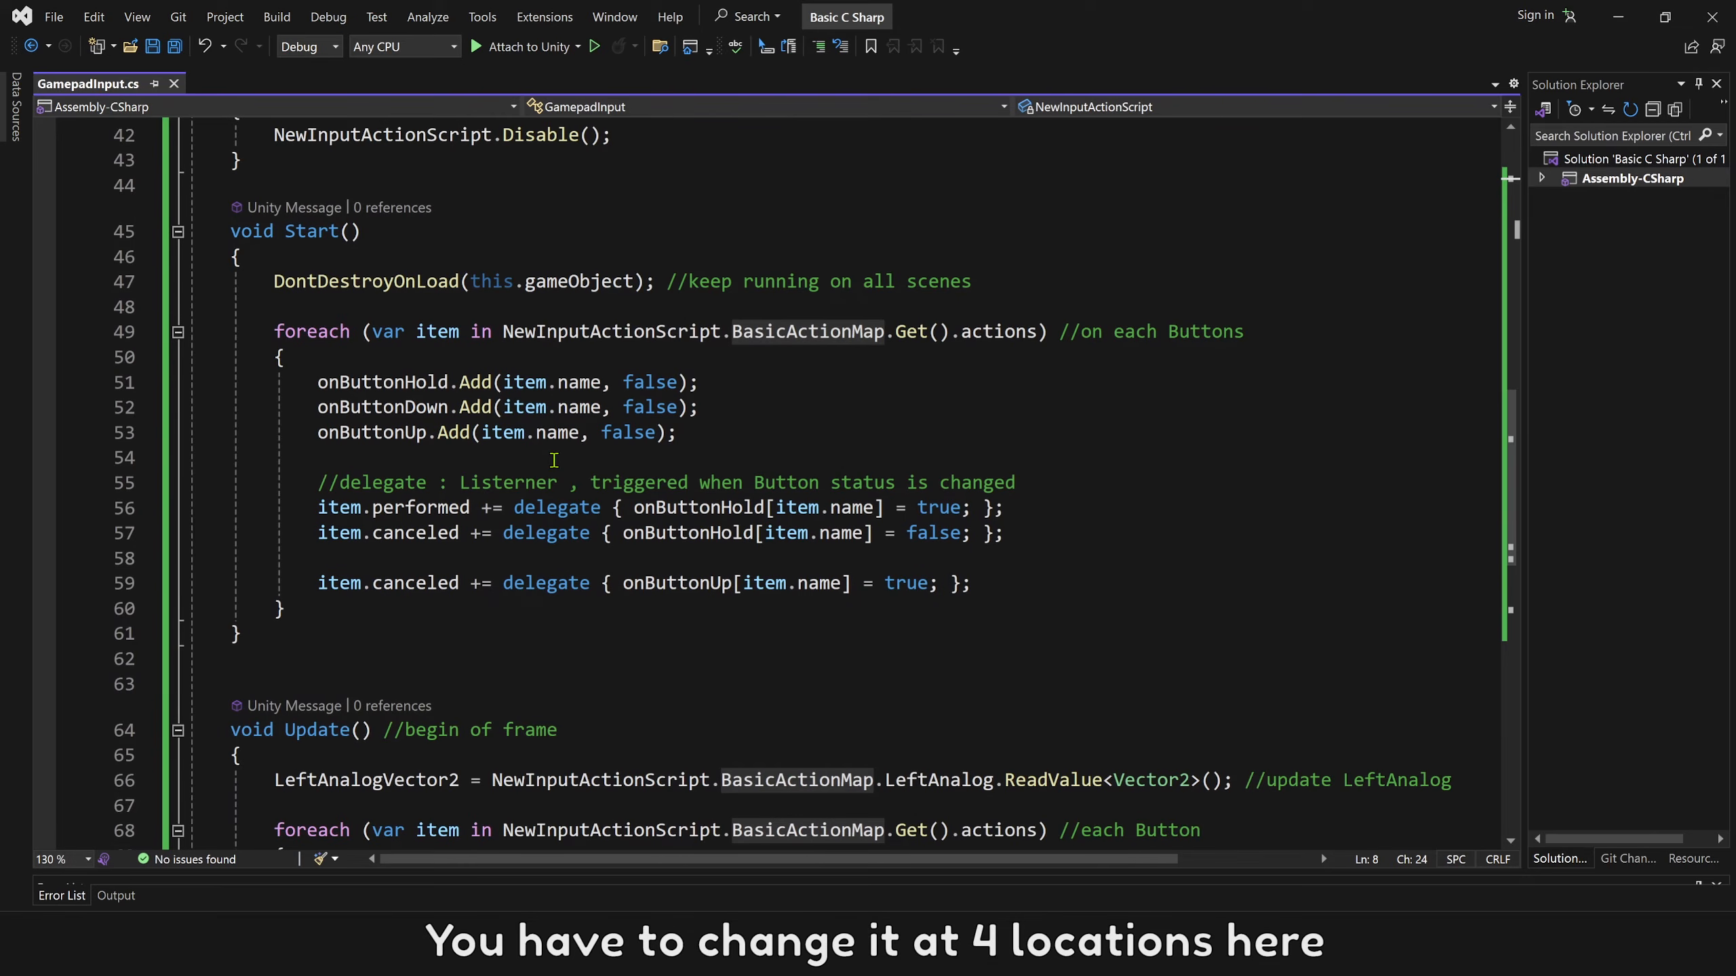
Examine where BasicActionMap is used in GamepadInput.cs and the comments naming LeftAnalog and GamepadInput.
{"action": "scroll", "coordinate": [844, 463], "scroll_direction": "down", "scroll_amount": 1}
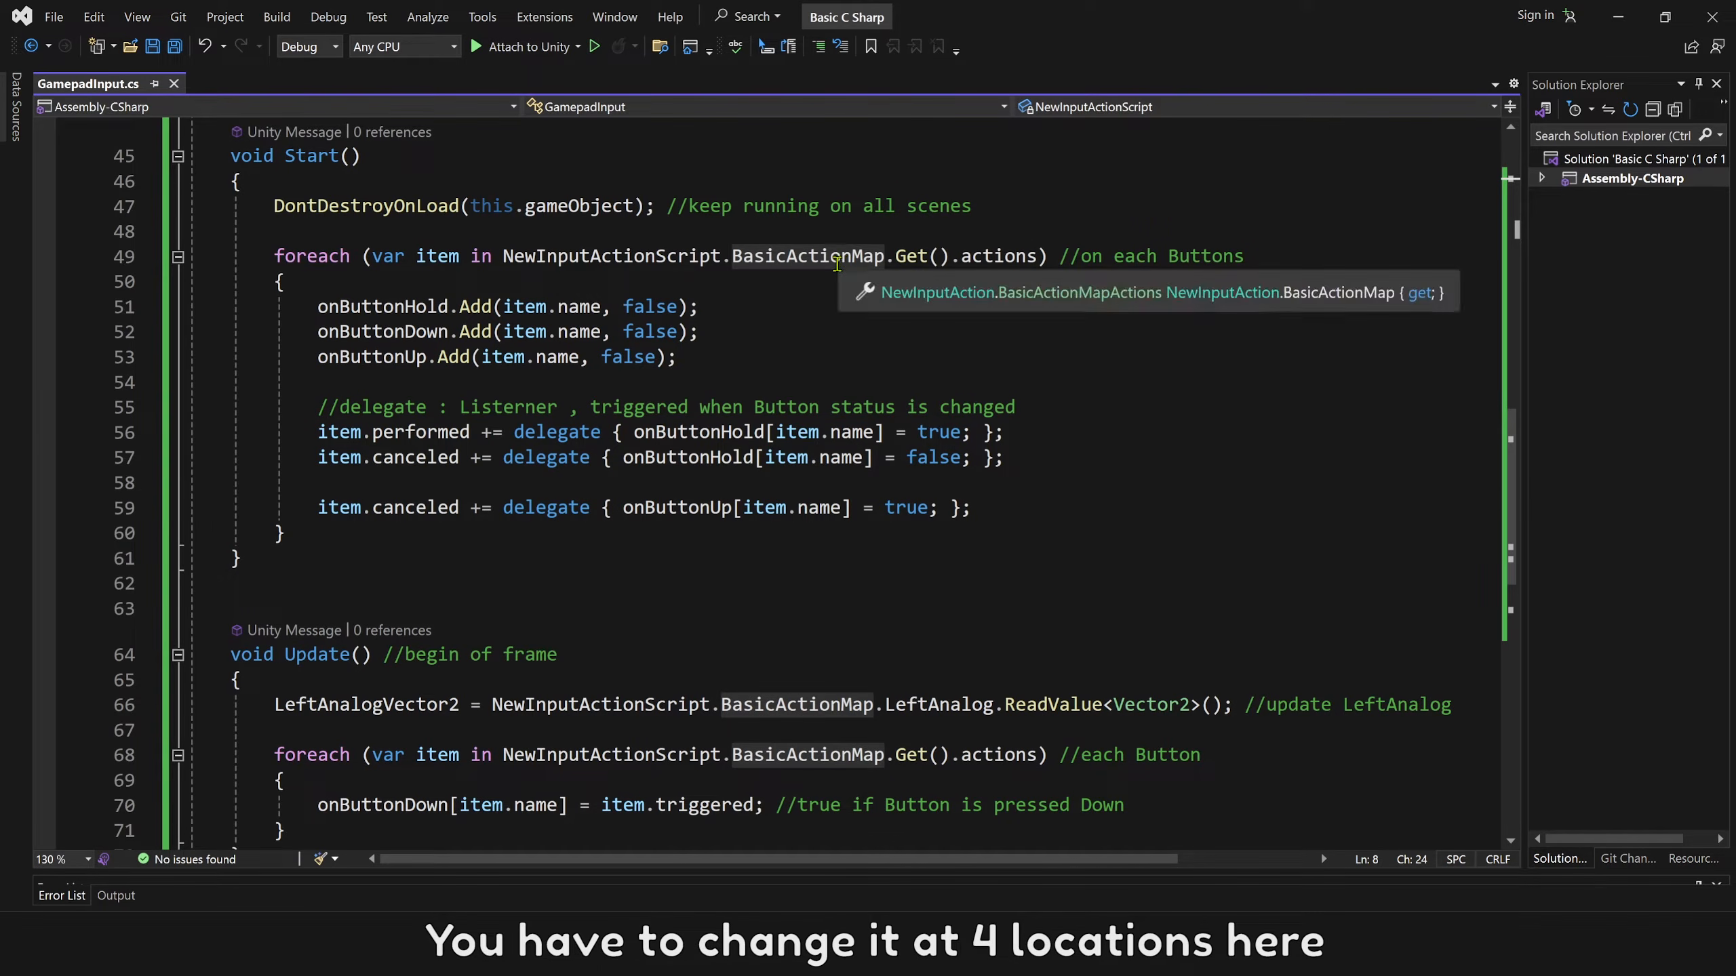
{"action": "scroll", "coordinate": [793, 777], "scroll_direction": "down", "scroll_amount": 6}
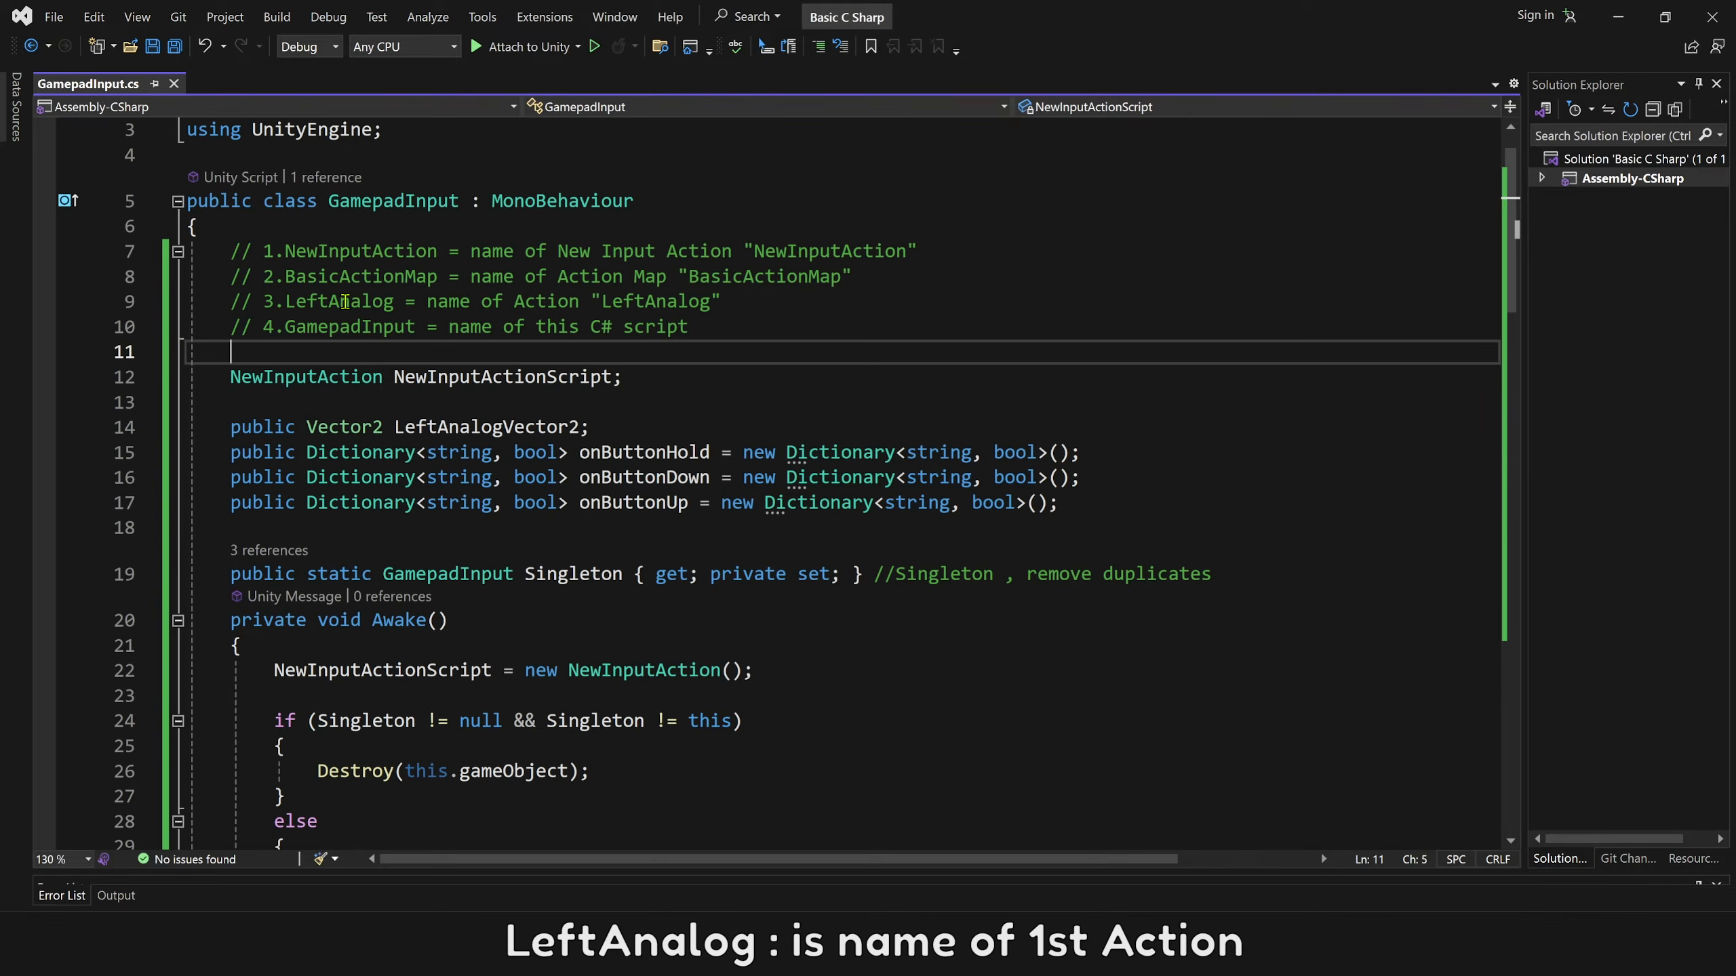
{"action": "double_click", "coordinate": [351, 305]}
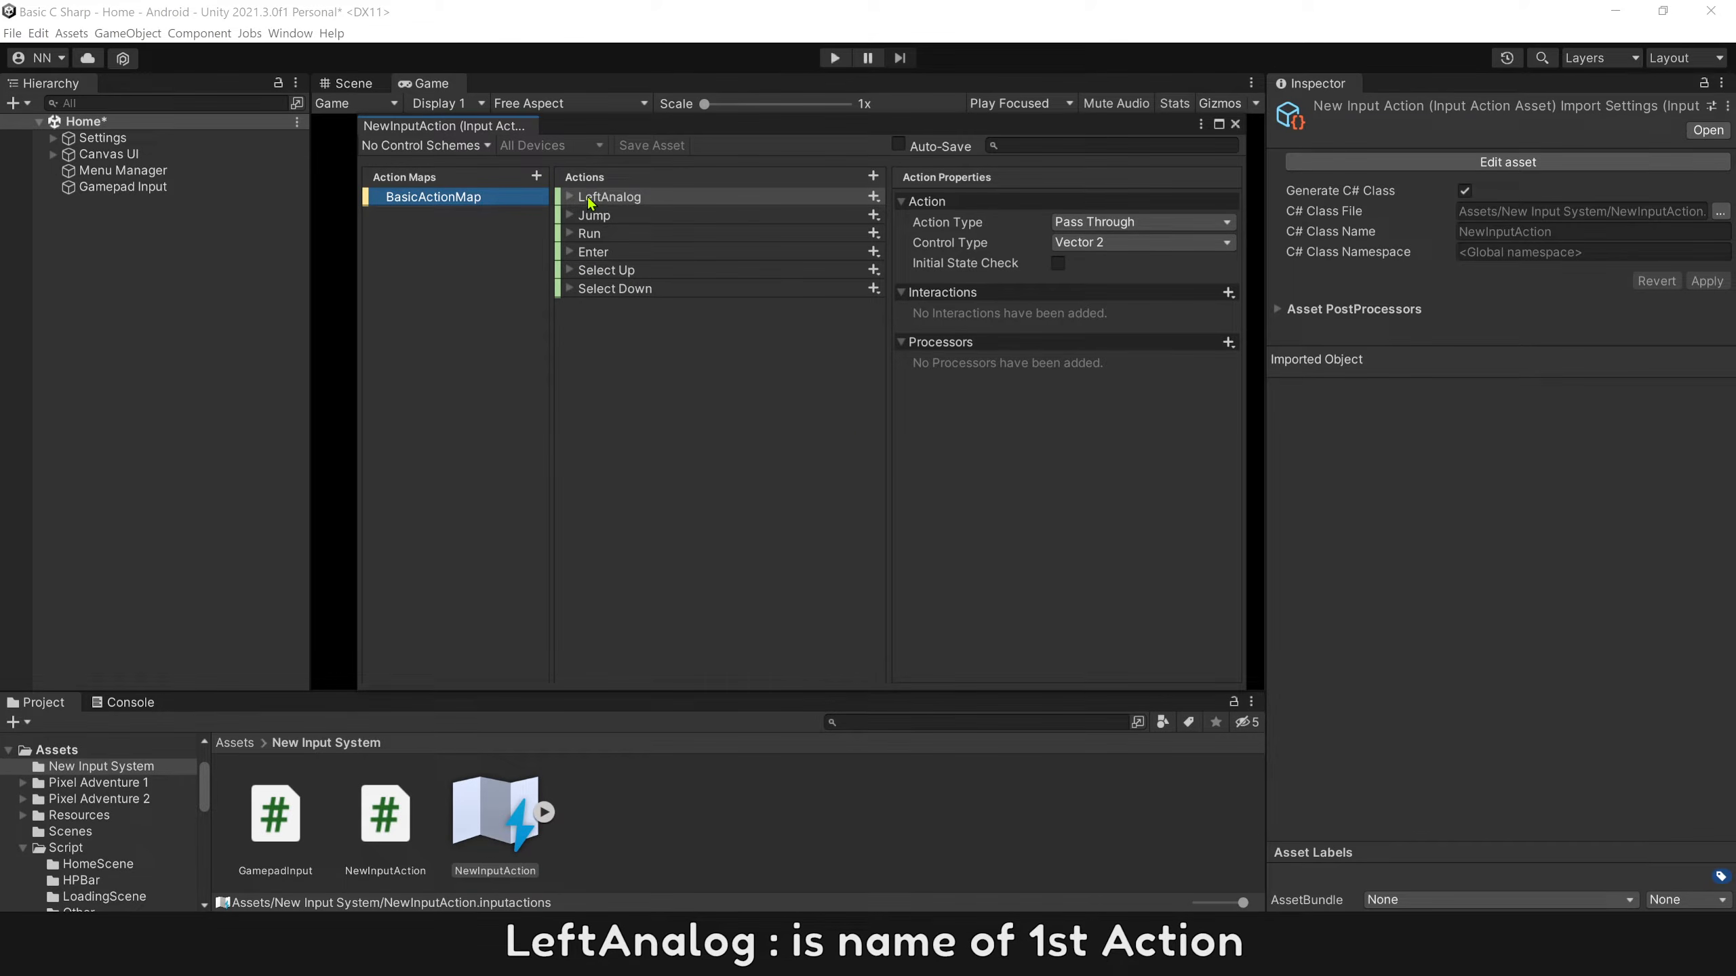
{"action": "left_click", "coordinate": [589, 200]}
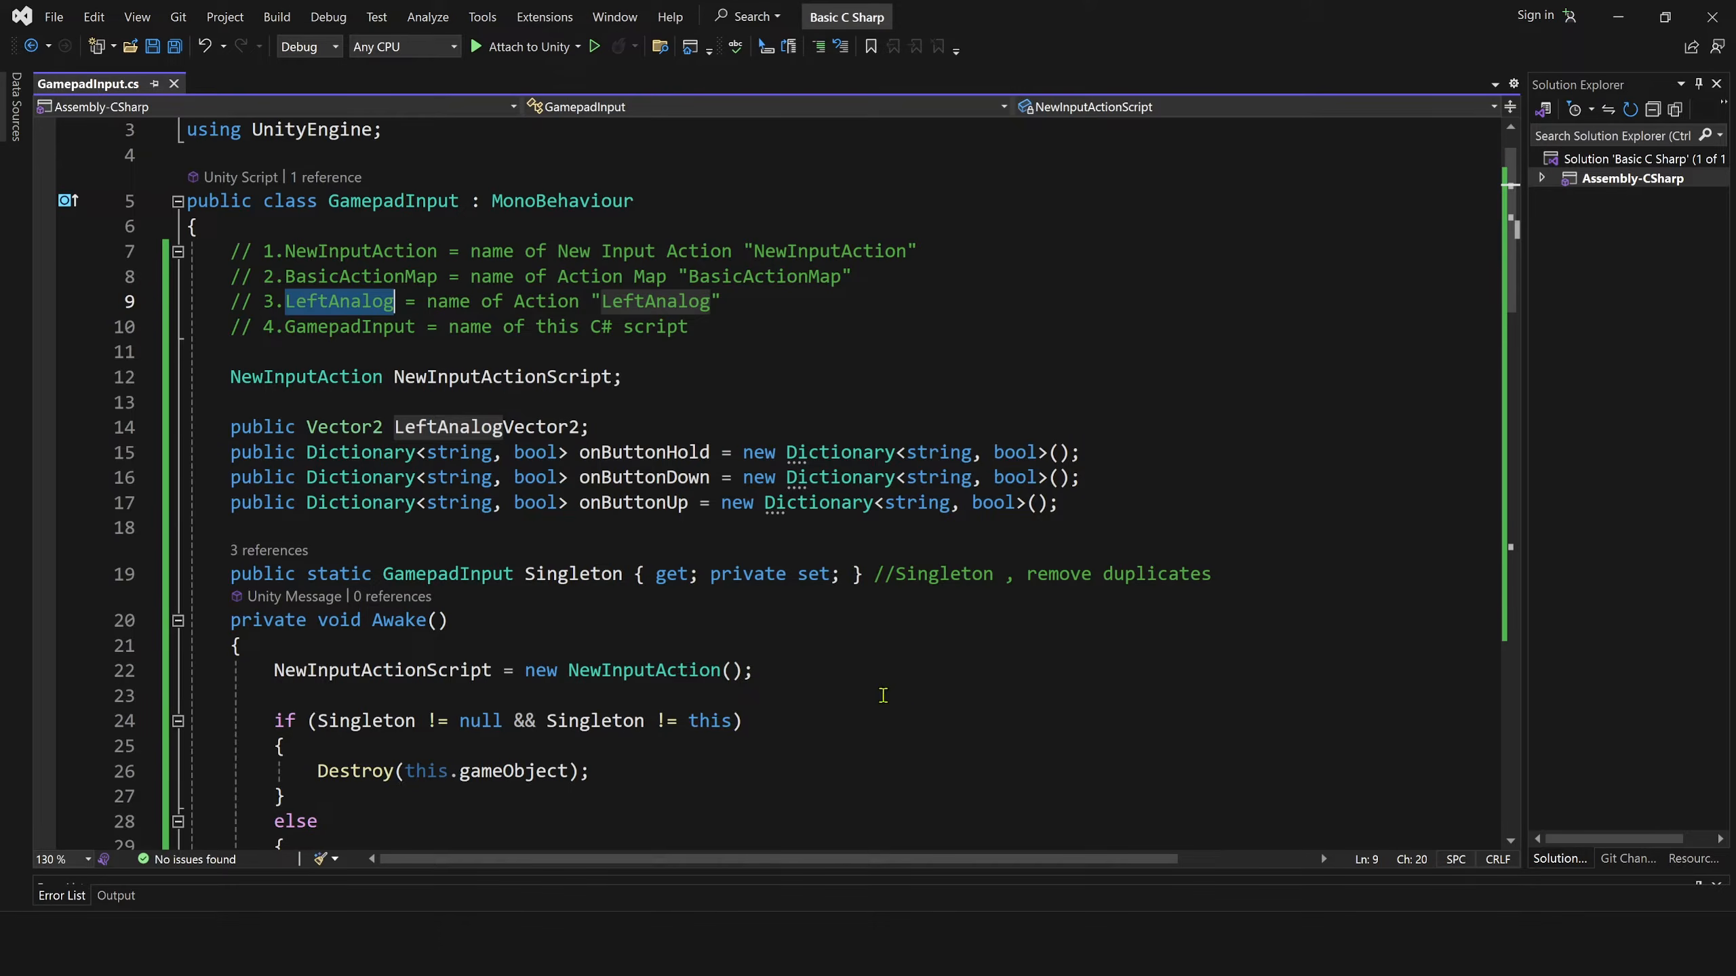
{"action": "scroll", "coordinate": [940, 701], "scroll_direction": "down", "scroll_amount": 17}
{"action": "scroll", "coordinate": [949, 697], "scroll_direction": "down", "scroll_amount": 1}
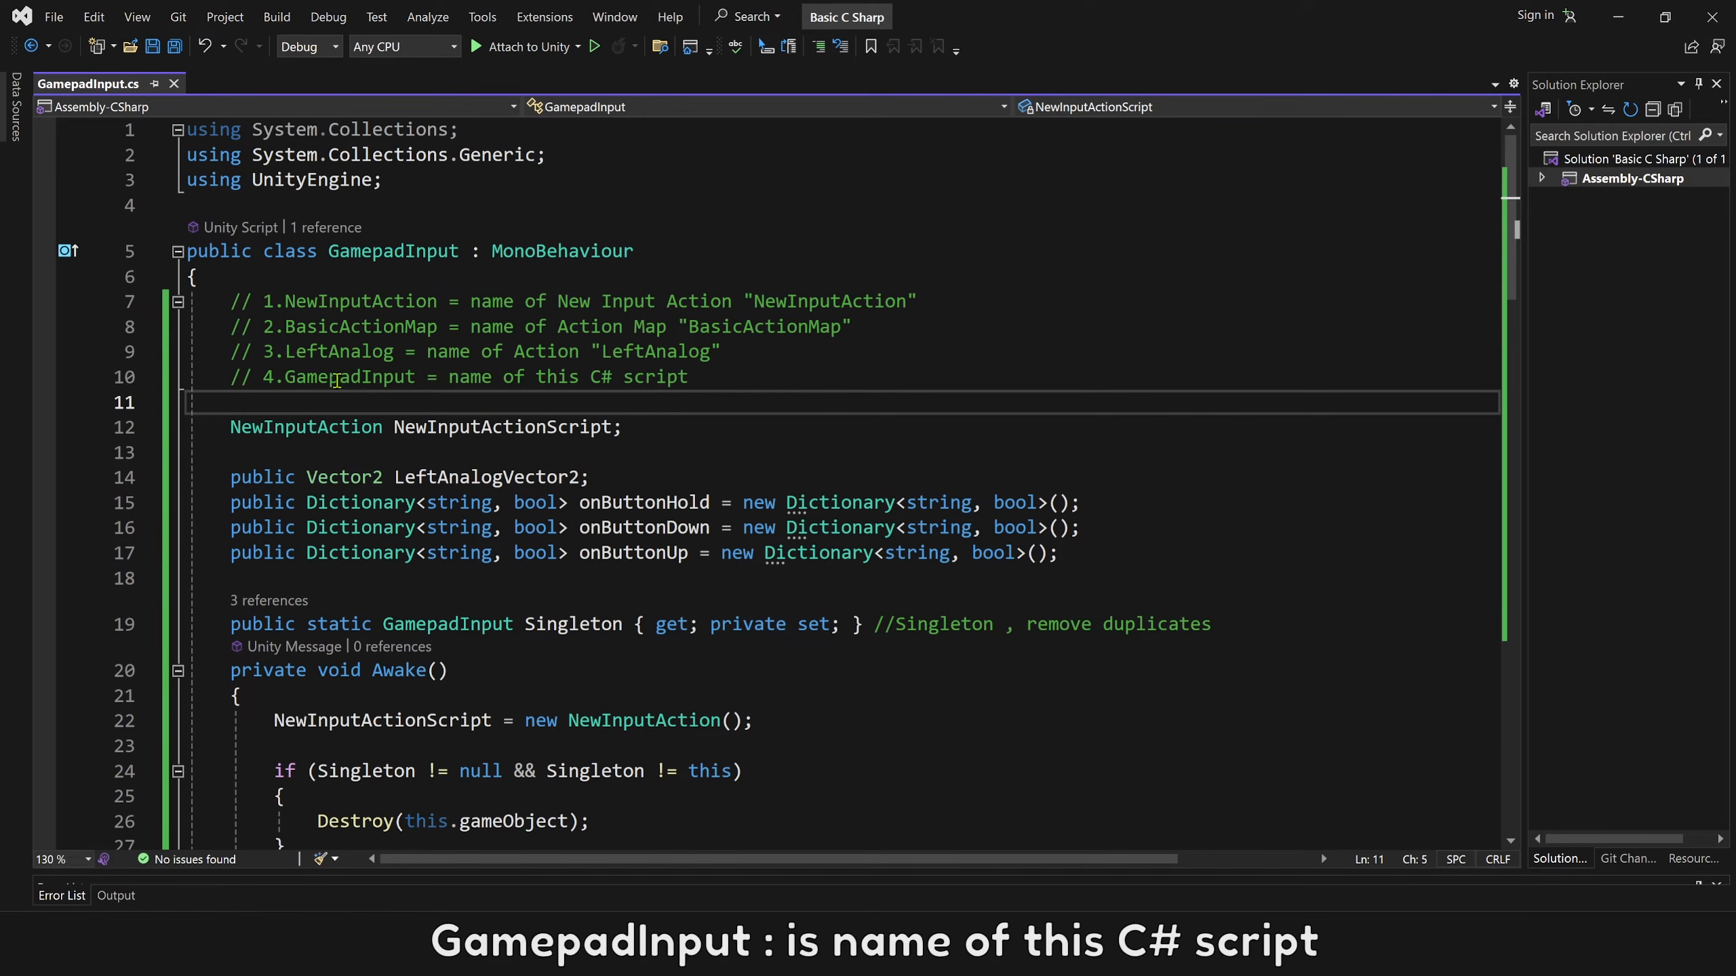
{"action": "double_click", "coordinate": [350, 384]}
{"action": "key", "text": "ctrl+c"}
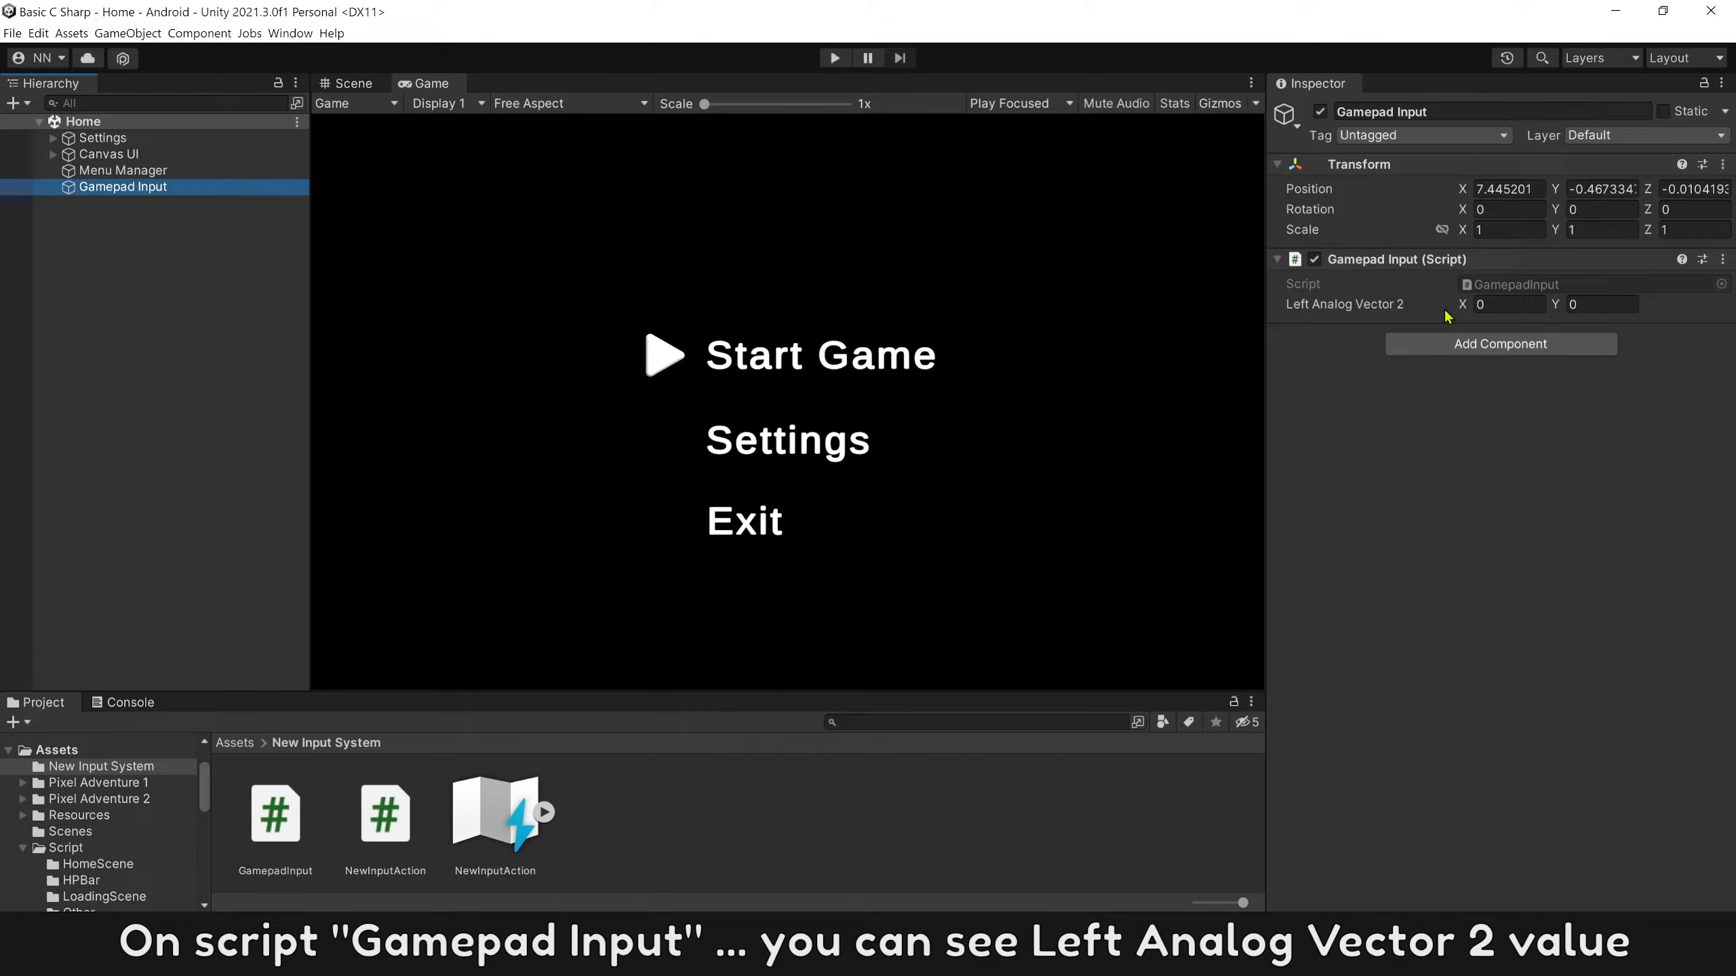
Switch to Unity and check the Console message about the connected gamepad.
{"action": "left_click", "coordinate": [137, 701]}
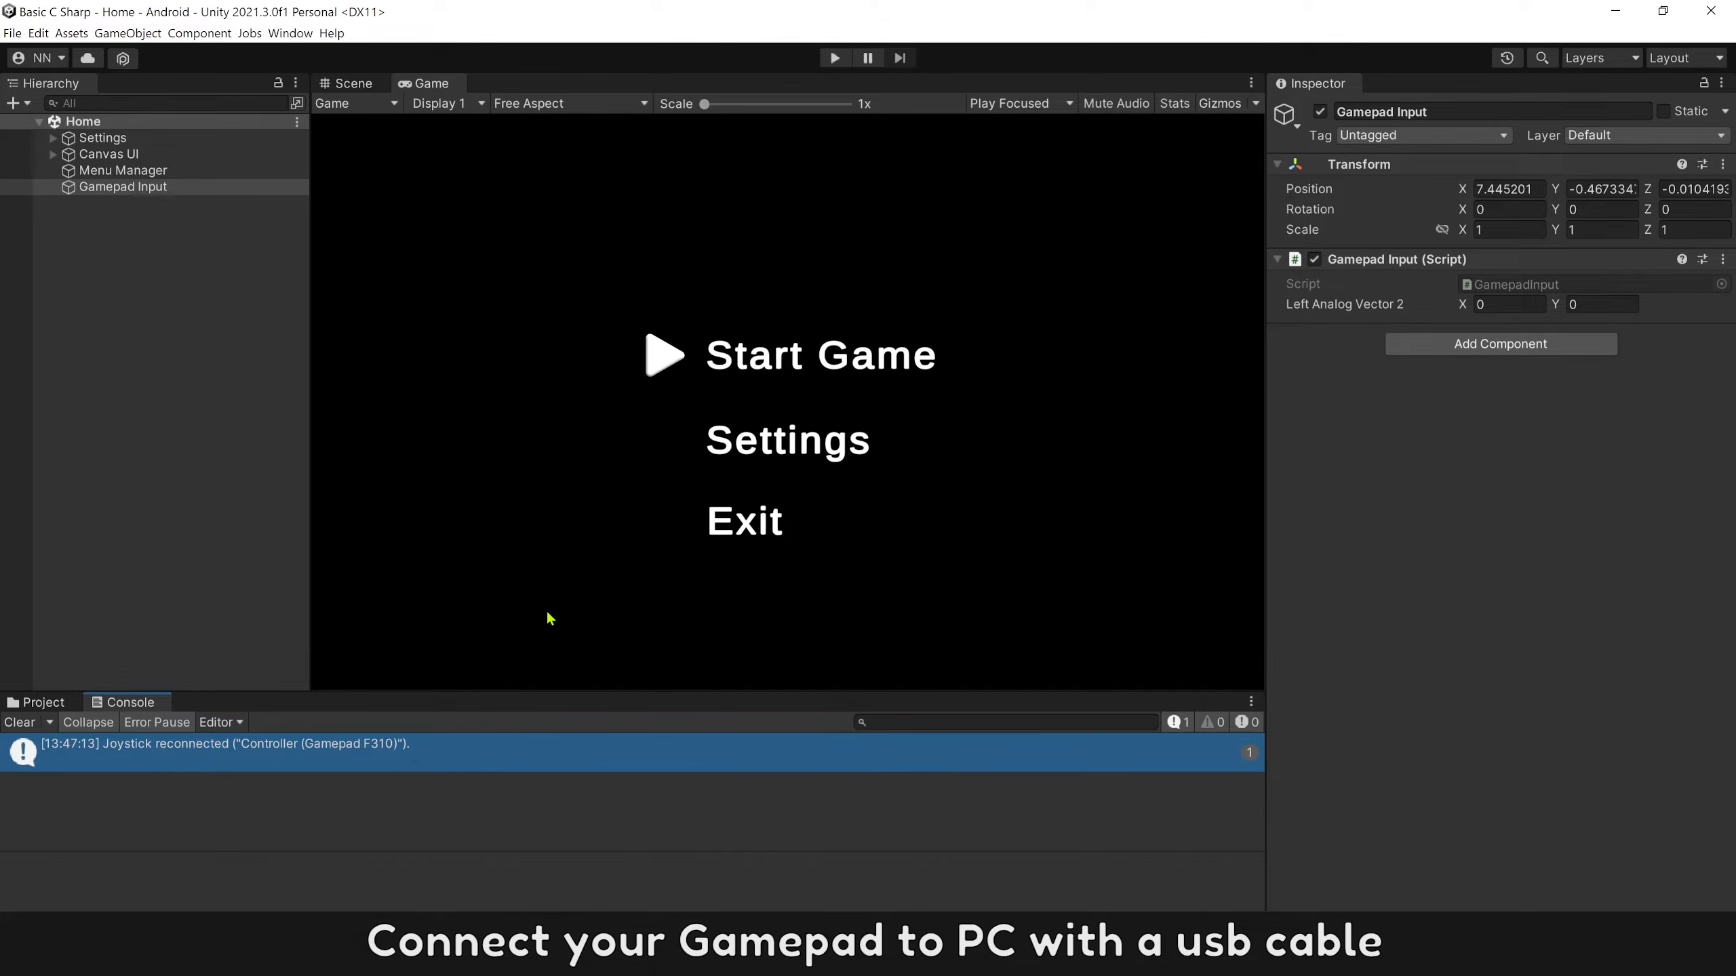
{"action": "left_click", "coordinate": [152, 753]}
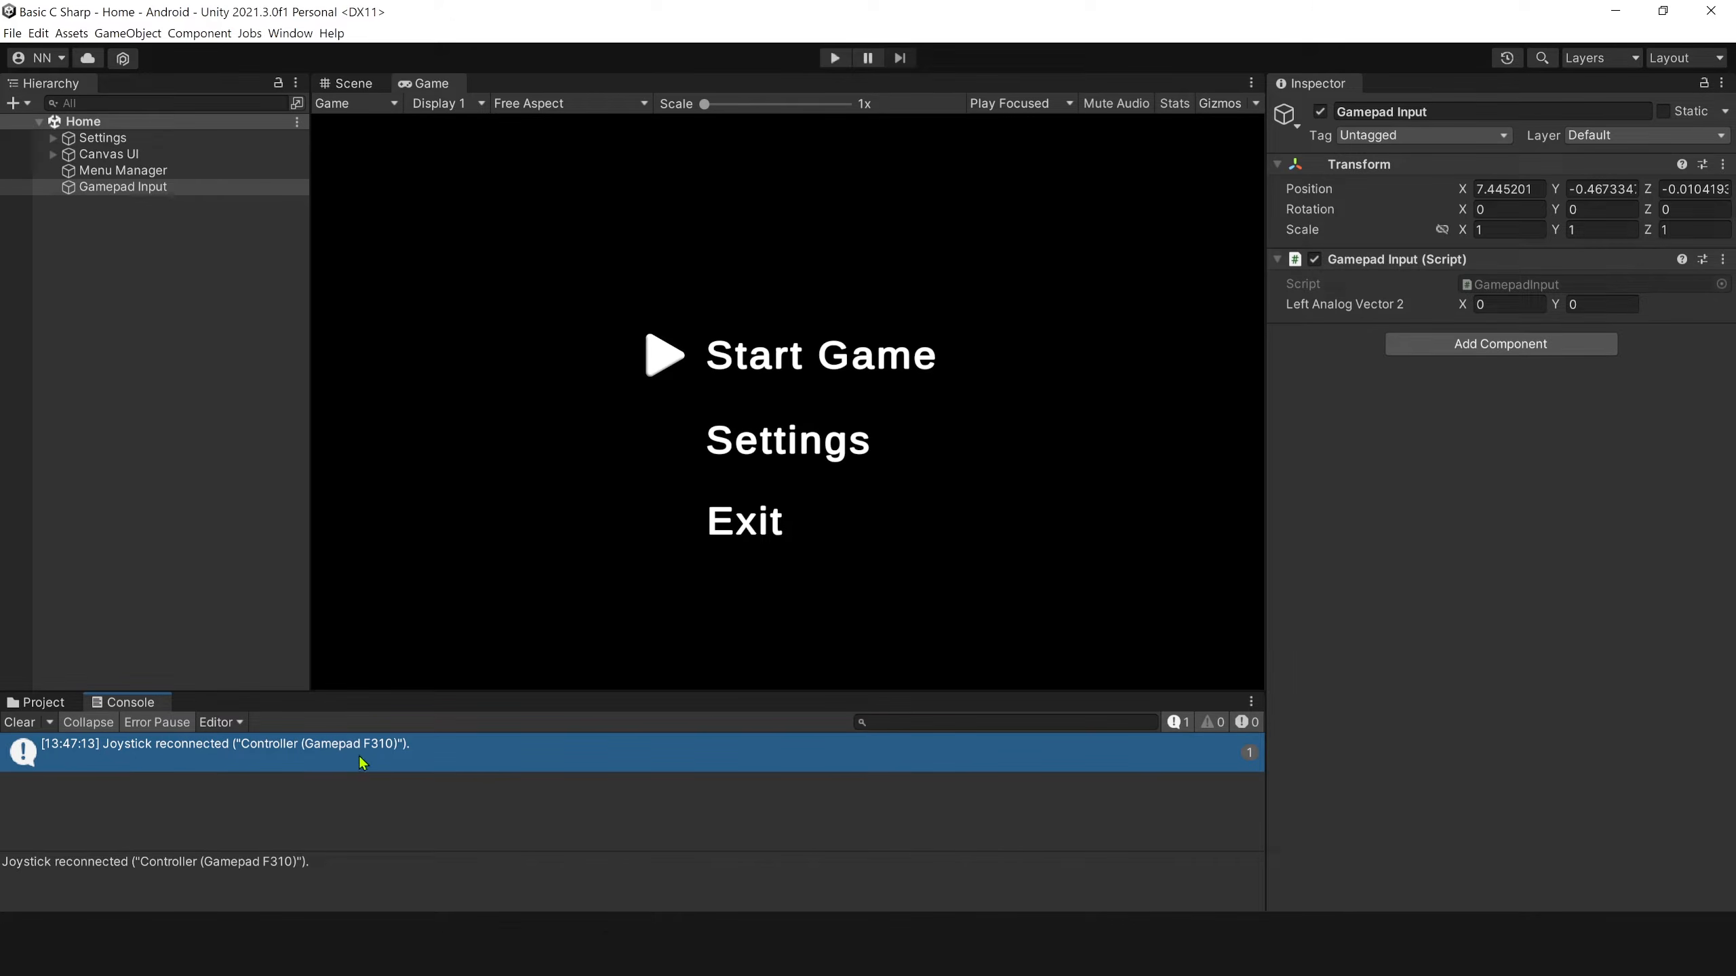
{"action": "left_click", "coordinate": [519, 424]}
Run the game and inspect the Gamepad Input object under DontDestroyOnLoad in the Home and Level1 scenes.
{"action": "left_click", "coordinate": [836, 56]}
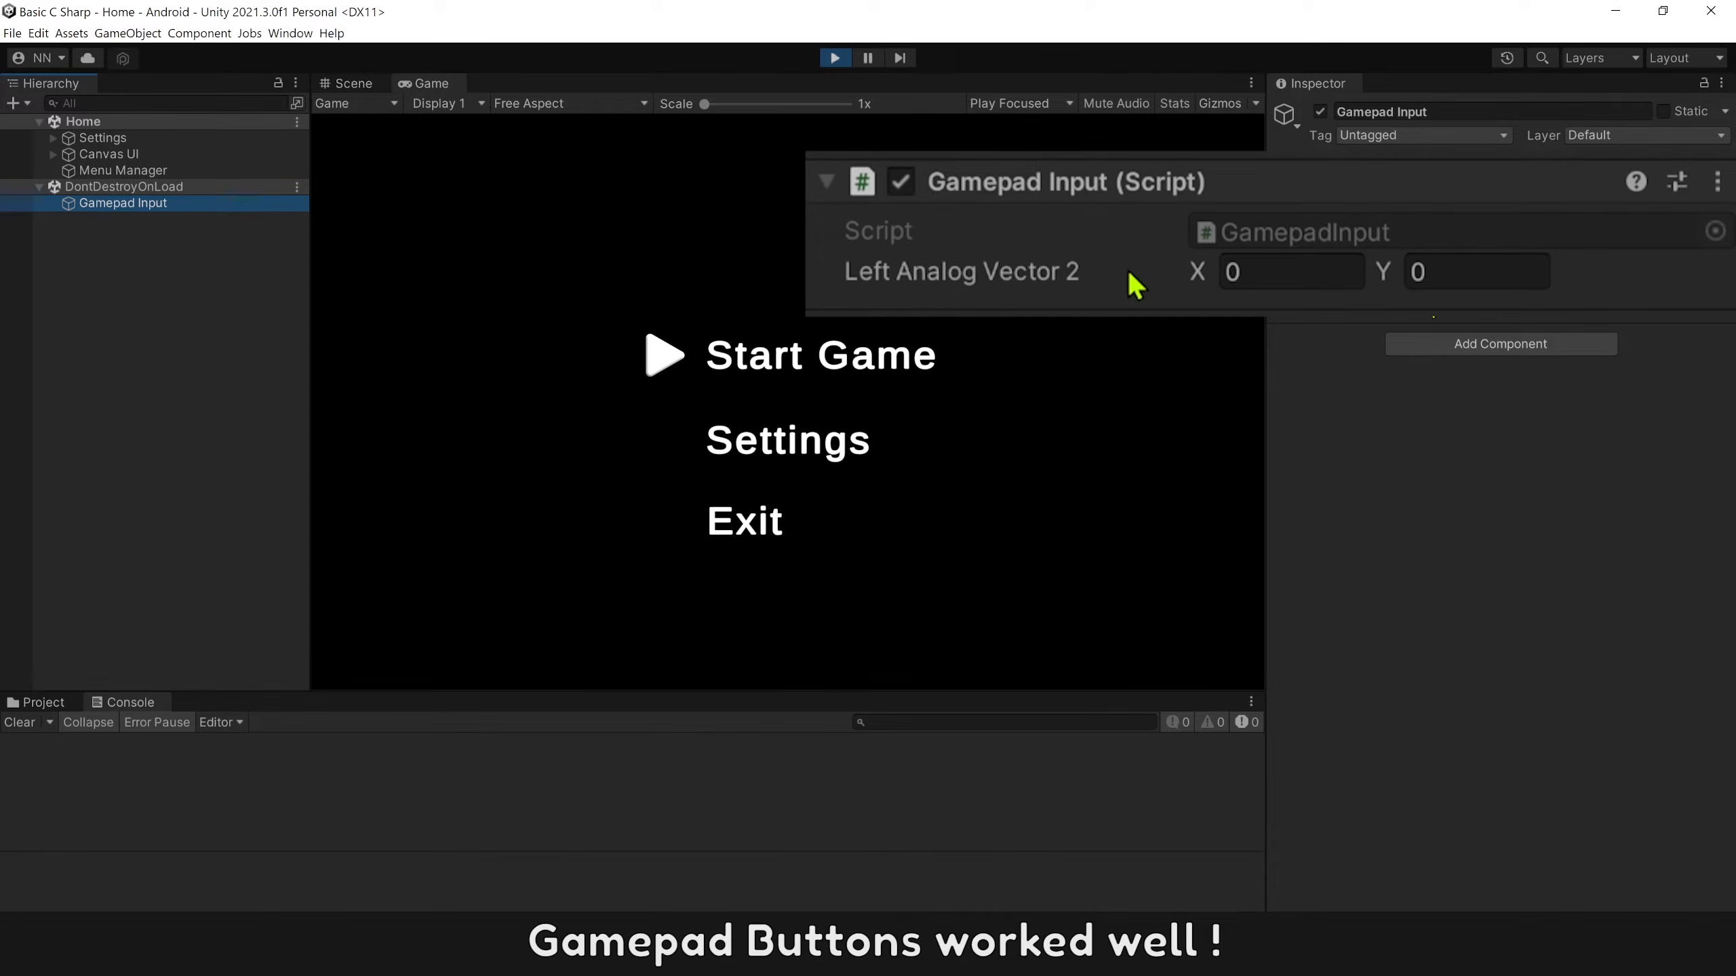
{"action": "left_click", "coordinate": [141, 187]}
{"action": "left_click", "coordinate": [135, 209]}
{"action": "left_click", "coordinate": [145, 190]}
{"action": "left_click", "coordinate": [139, 209]}
{"action": "left_click", "coordinate": [497, 288]}
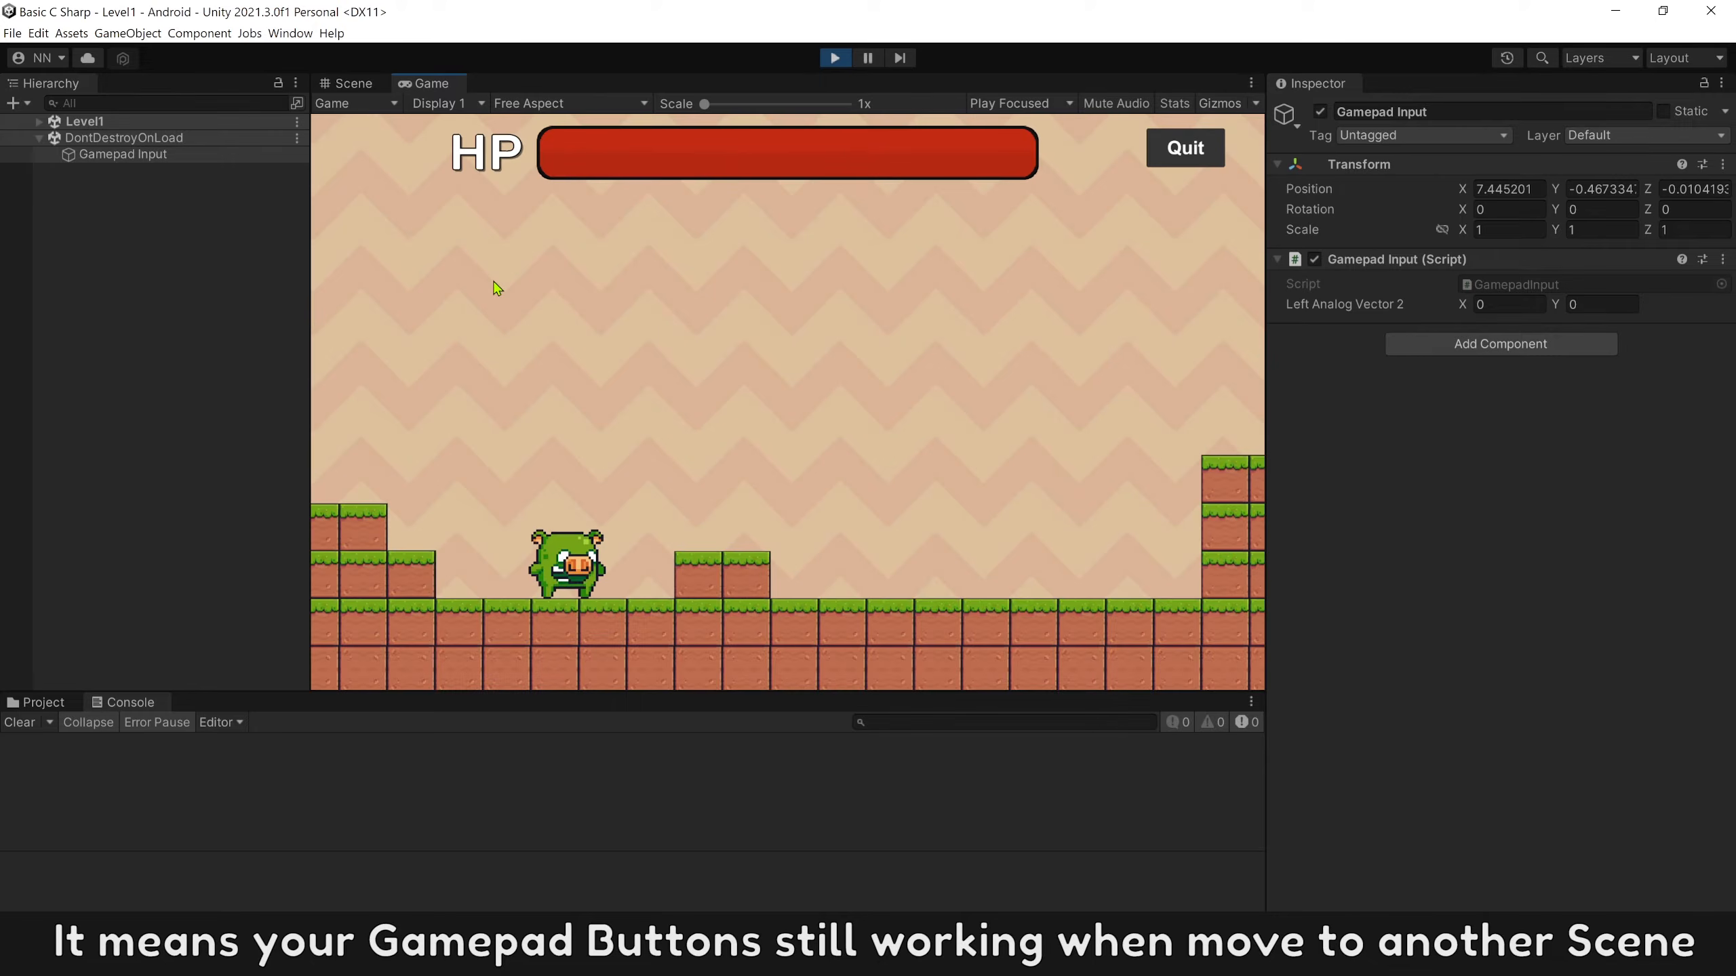
{"action": "left_click", "coordinate": [167, 160]}
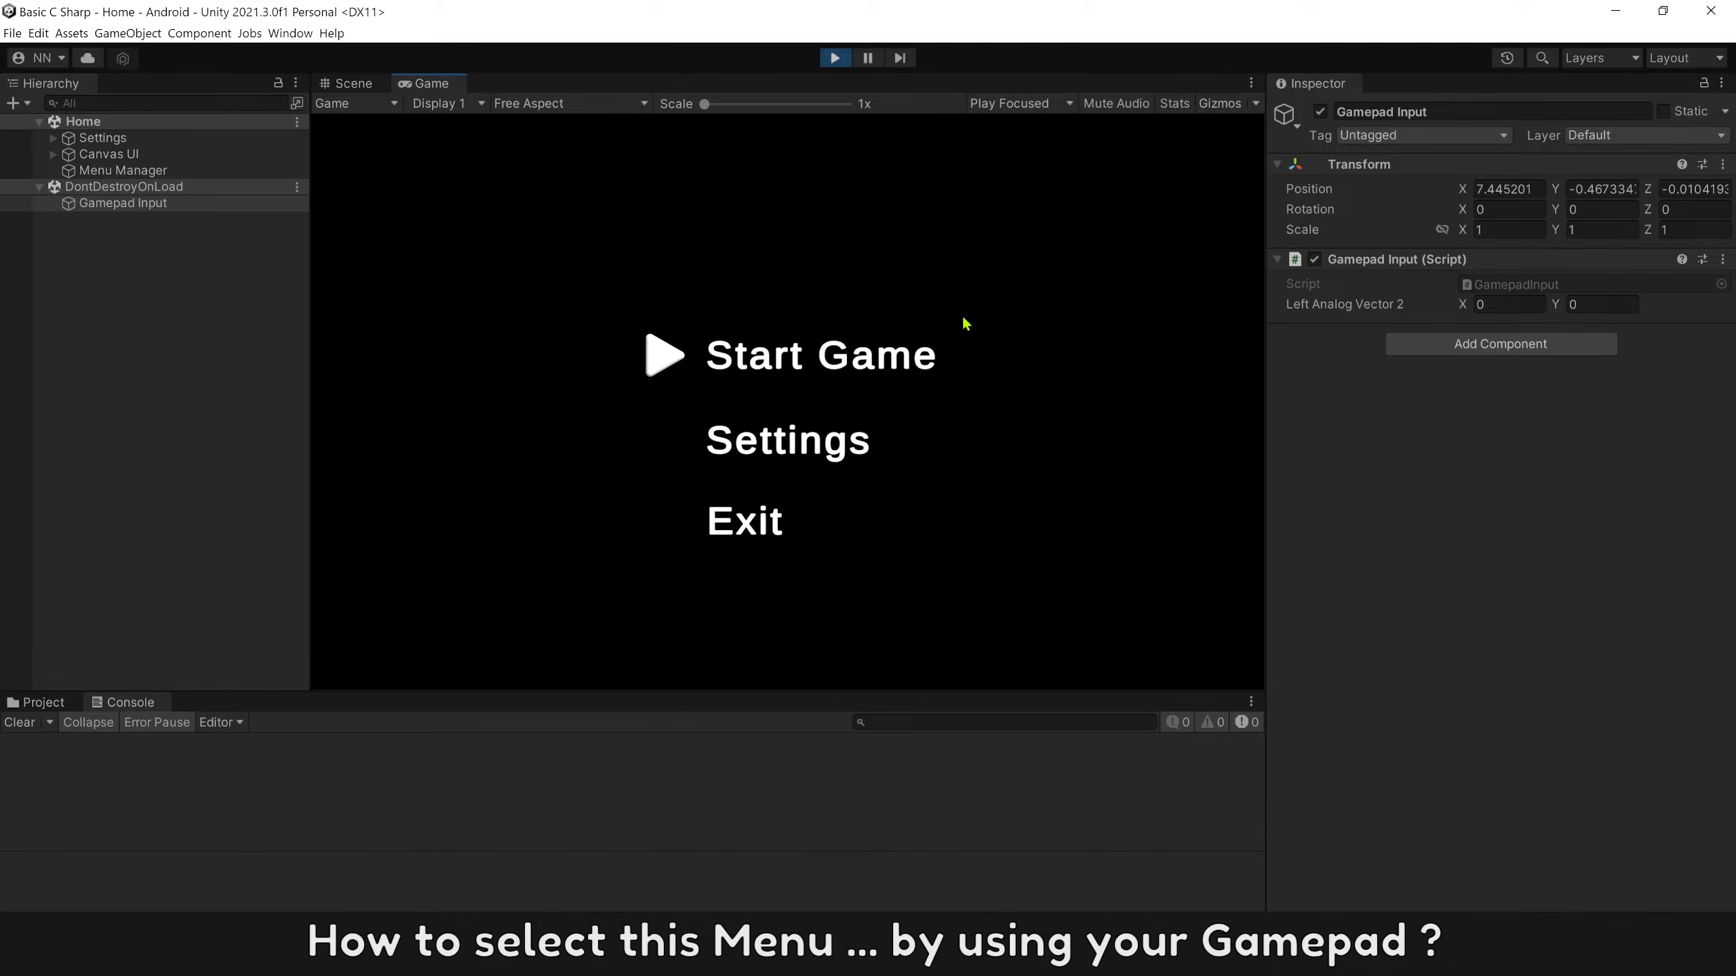
Test moving the arrow icon down and up through the Start Game, Settings and Exit menu entries.
{"action": "key", "text": "Down"}
{"action": "key", "text": "Up"}
{"action": "key", "text": "Down"}
{"action": "key", "text": "Down"}
{"action": "key", "text": "Up"}
{"action": "key", "text": "Up"}
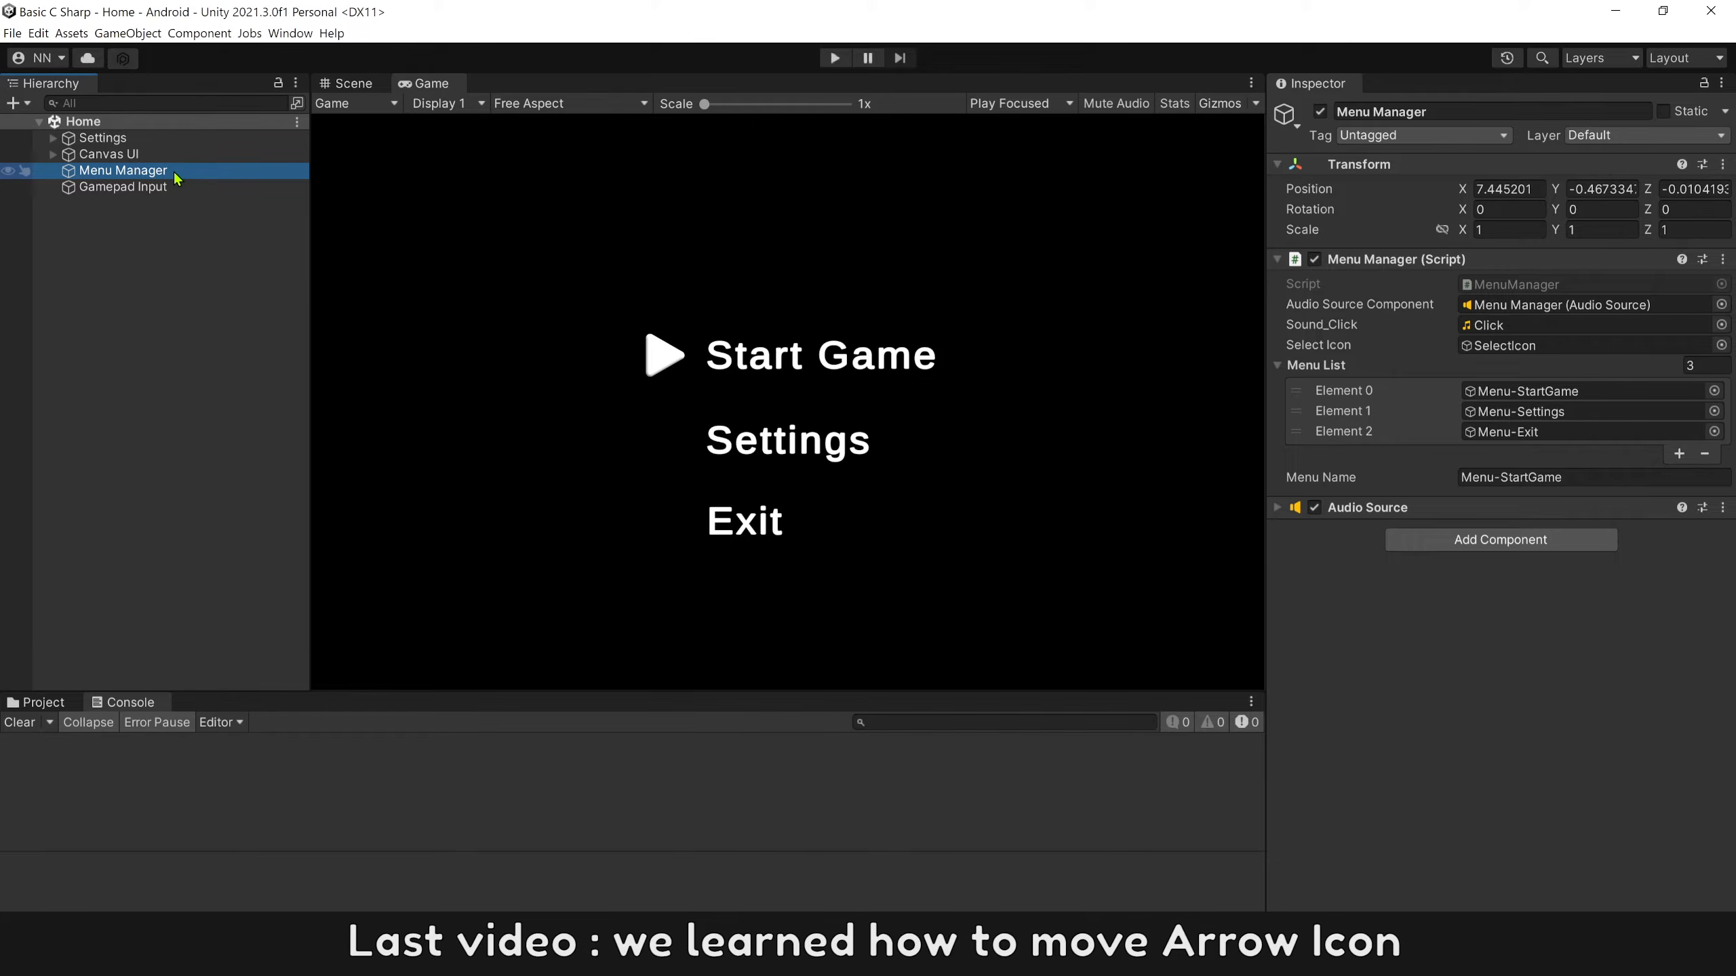
Open the Menu Manager object's script in Visual Studio and review the UpArrow, DownArrow and Return key checks in Update.
{"action": "right_click", "coordinate": [1378, 265]}
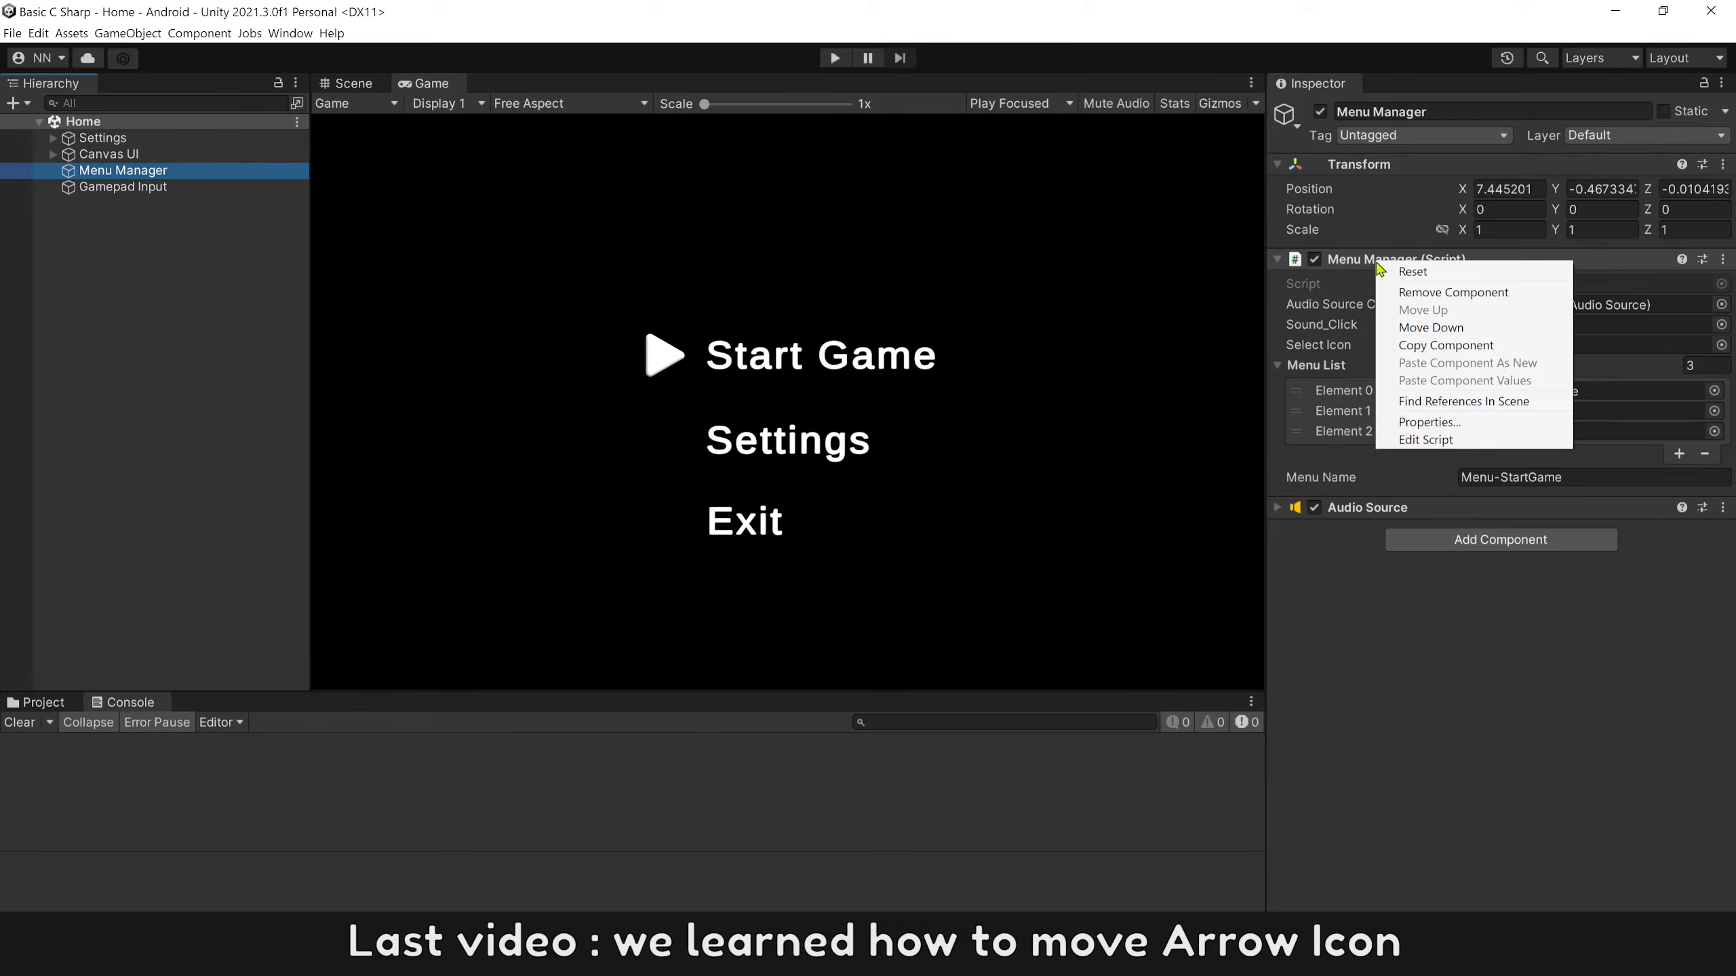
{"action": "left_click", "coordinate": [1432, 448]}
{"action": "left_click_drag", "start_coordinate": [504, 402], "coordinate": [668, 402]}
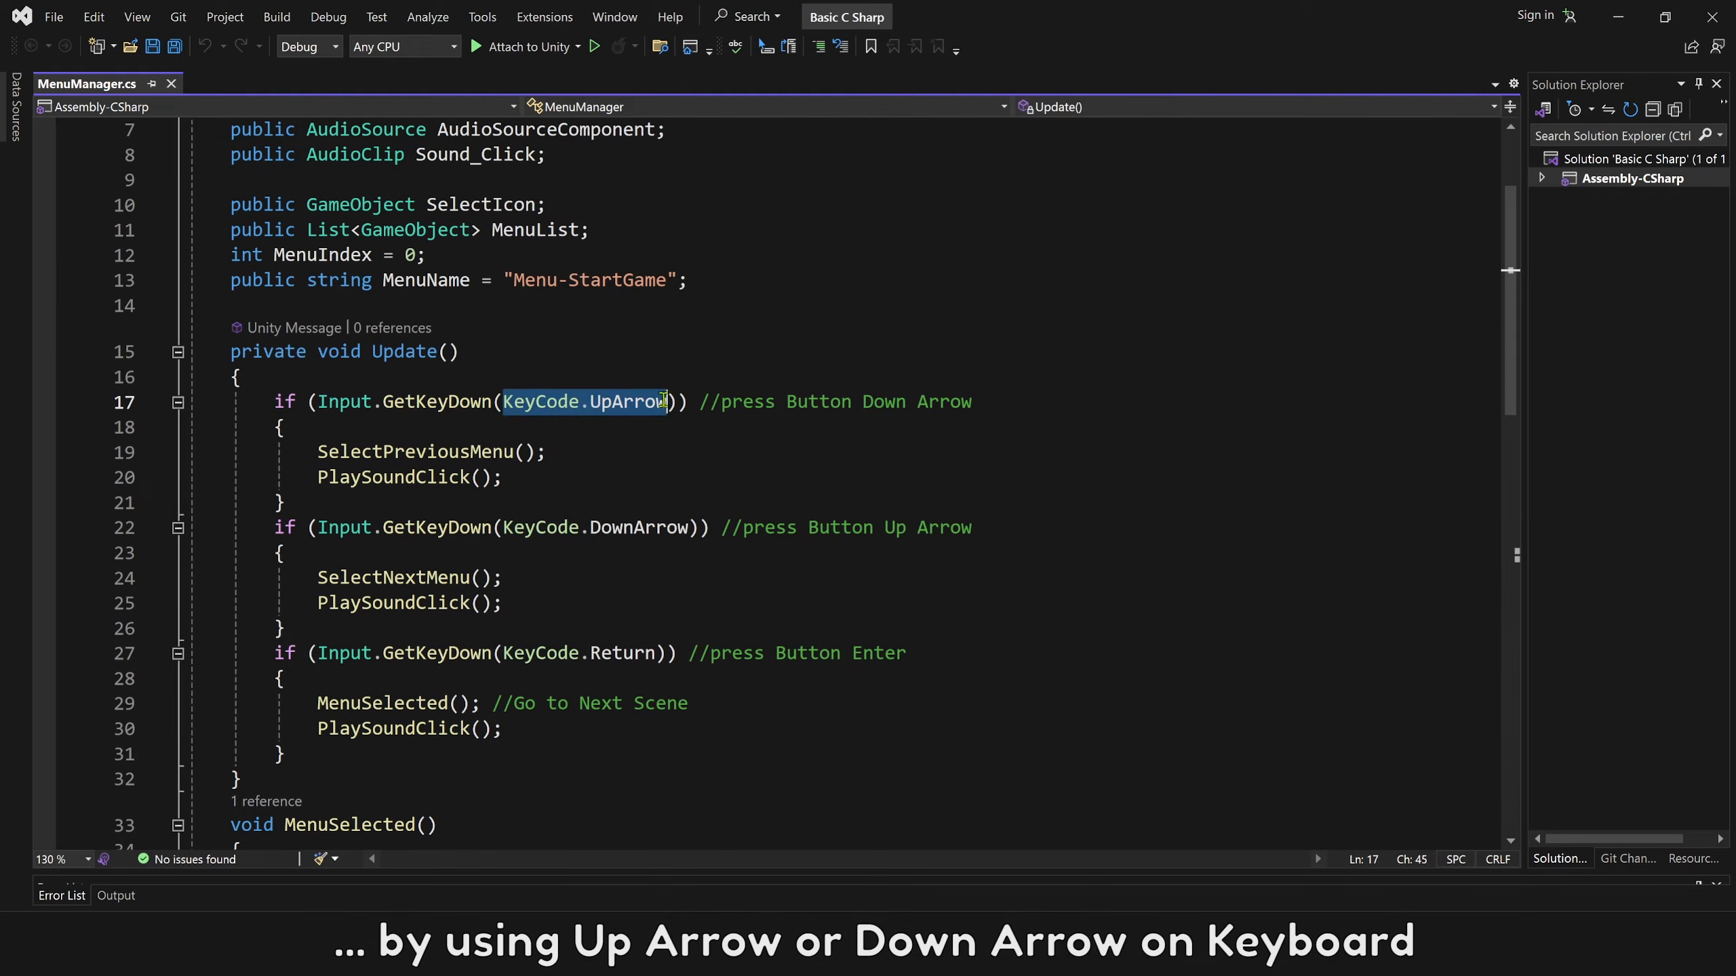
{"action": "left_click_drag", "start_coordinate": [589, 527], "coordinate": [688, 528]}
{"action": "left_click_drag", "start_coordinate": [591, 654], "coordinate": [654, 654]}
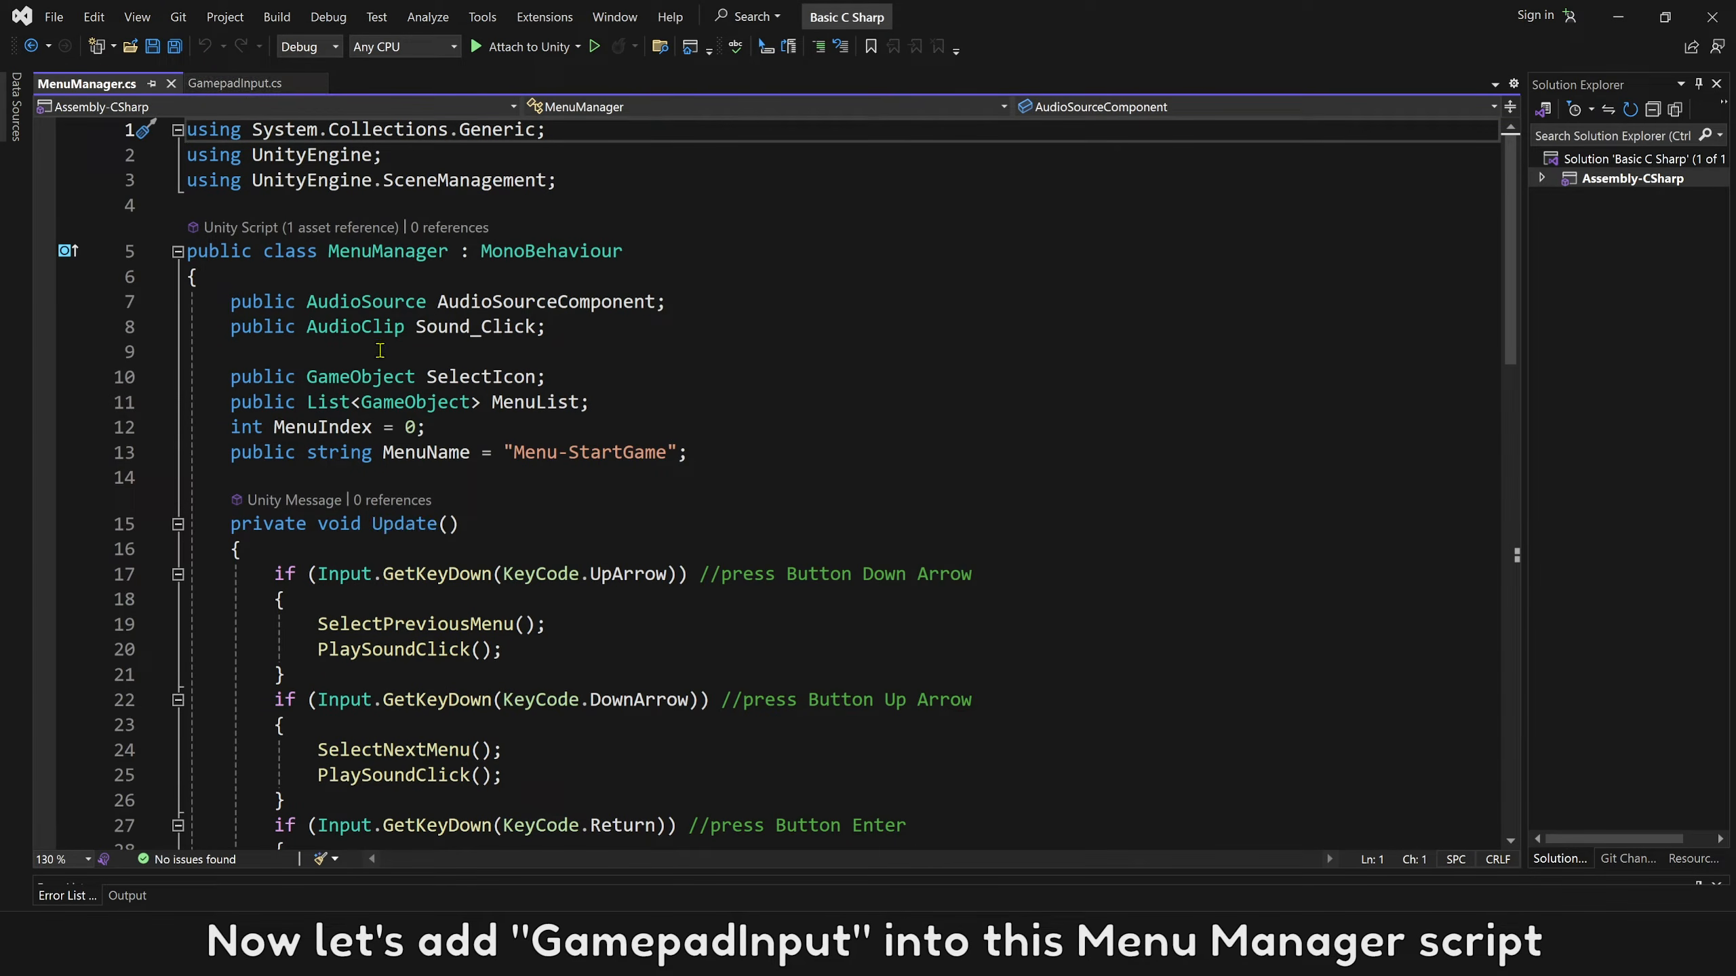
Declare a GamepadInput field named GamepadInputComponent below the MenuName field in MenuManager.cs.
{"action": "left_click", "coordinate": [418, 483]}
{"action": "key", "text": "Return"}
{"action": "type", "text": "Ga"}
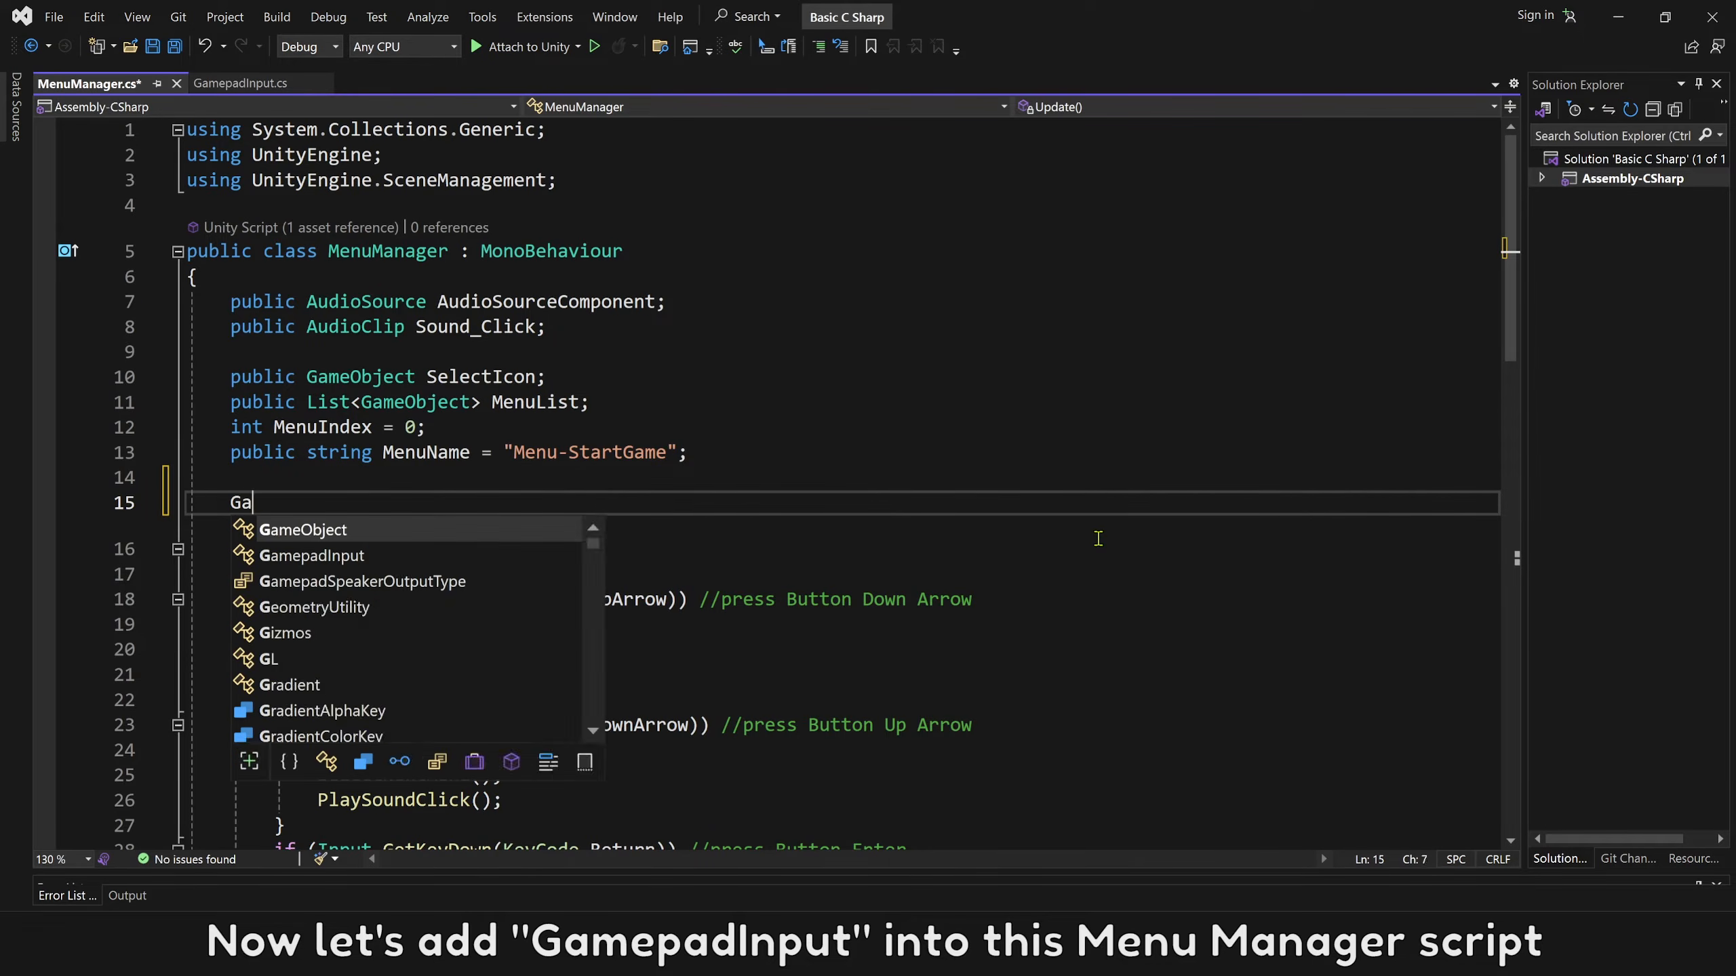
{"action": "type", "text": "mepadInput"}
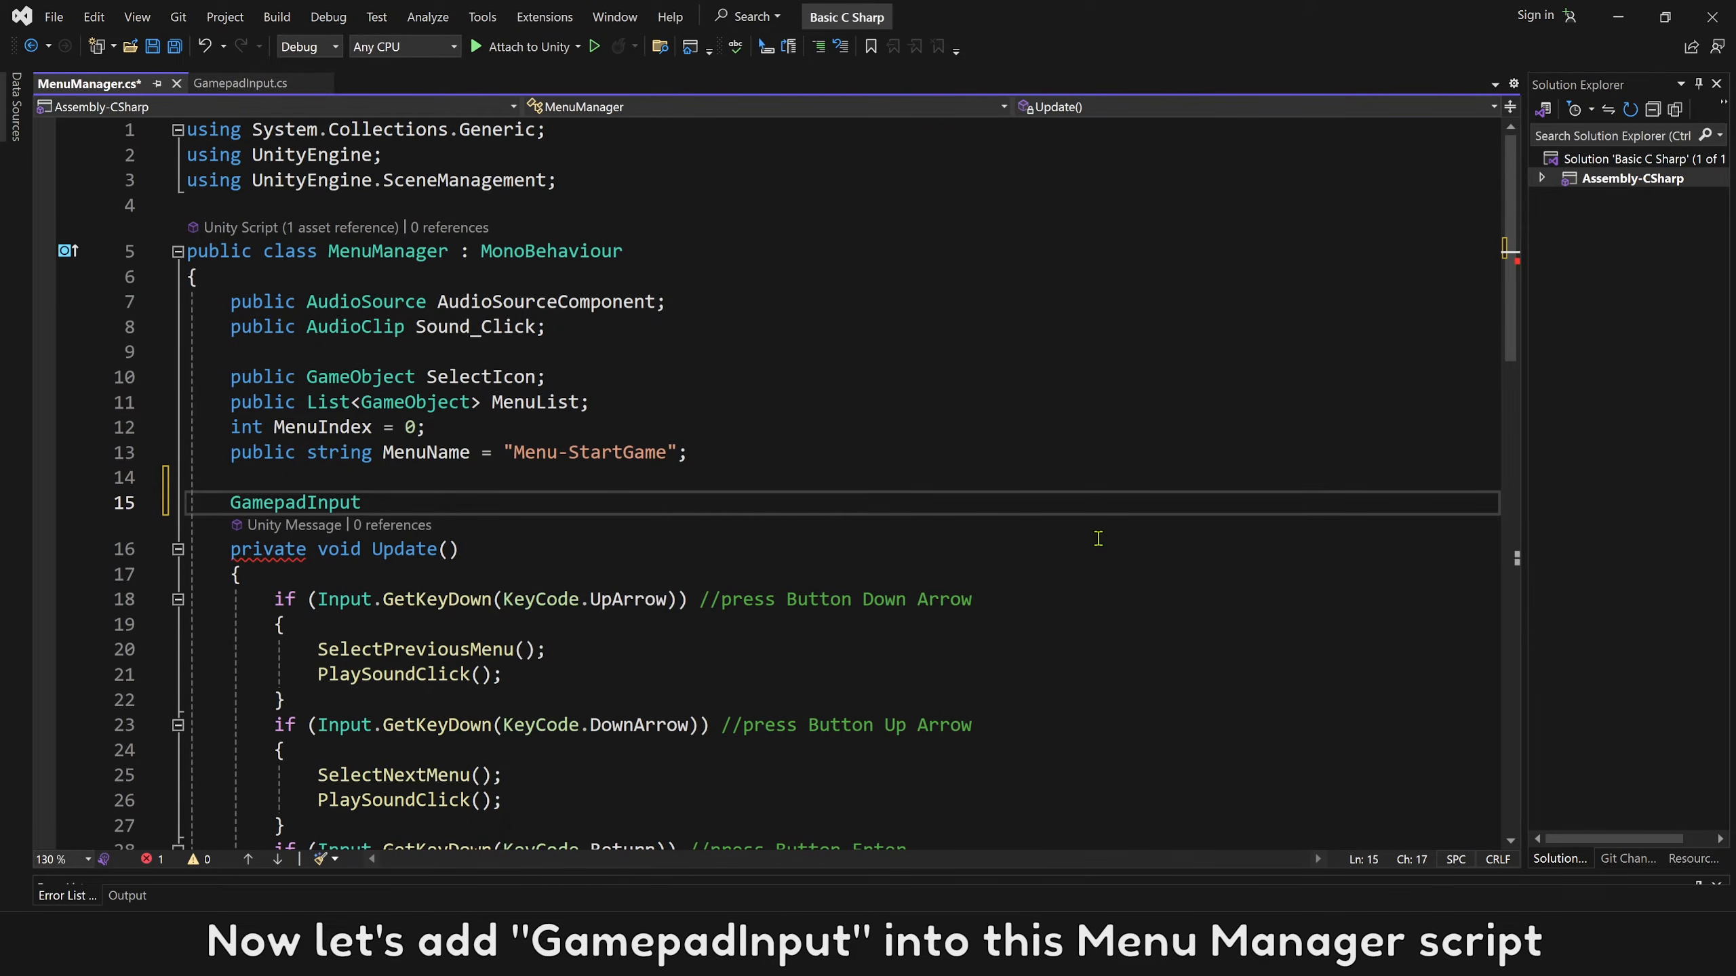
{"action": "type", "text": " GamepadInputComponent;"}
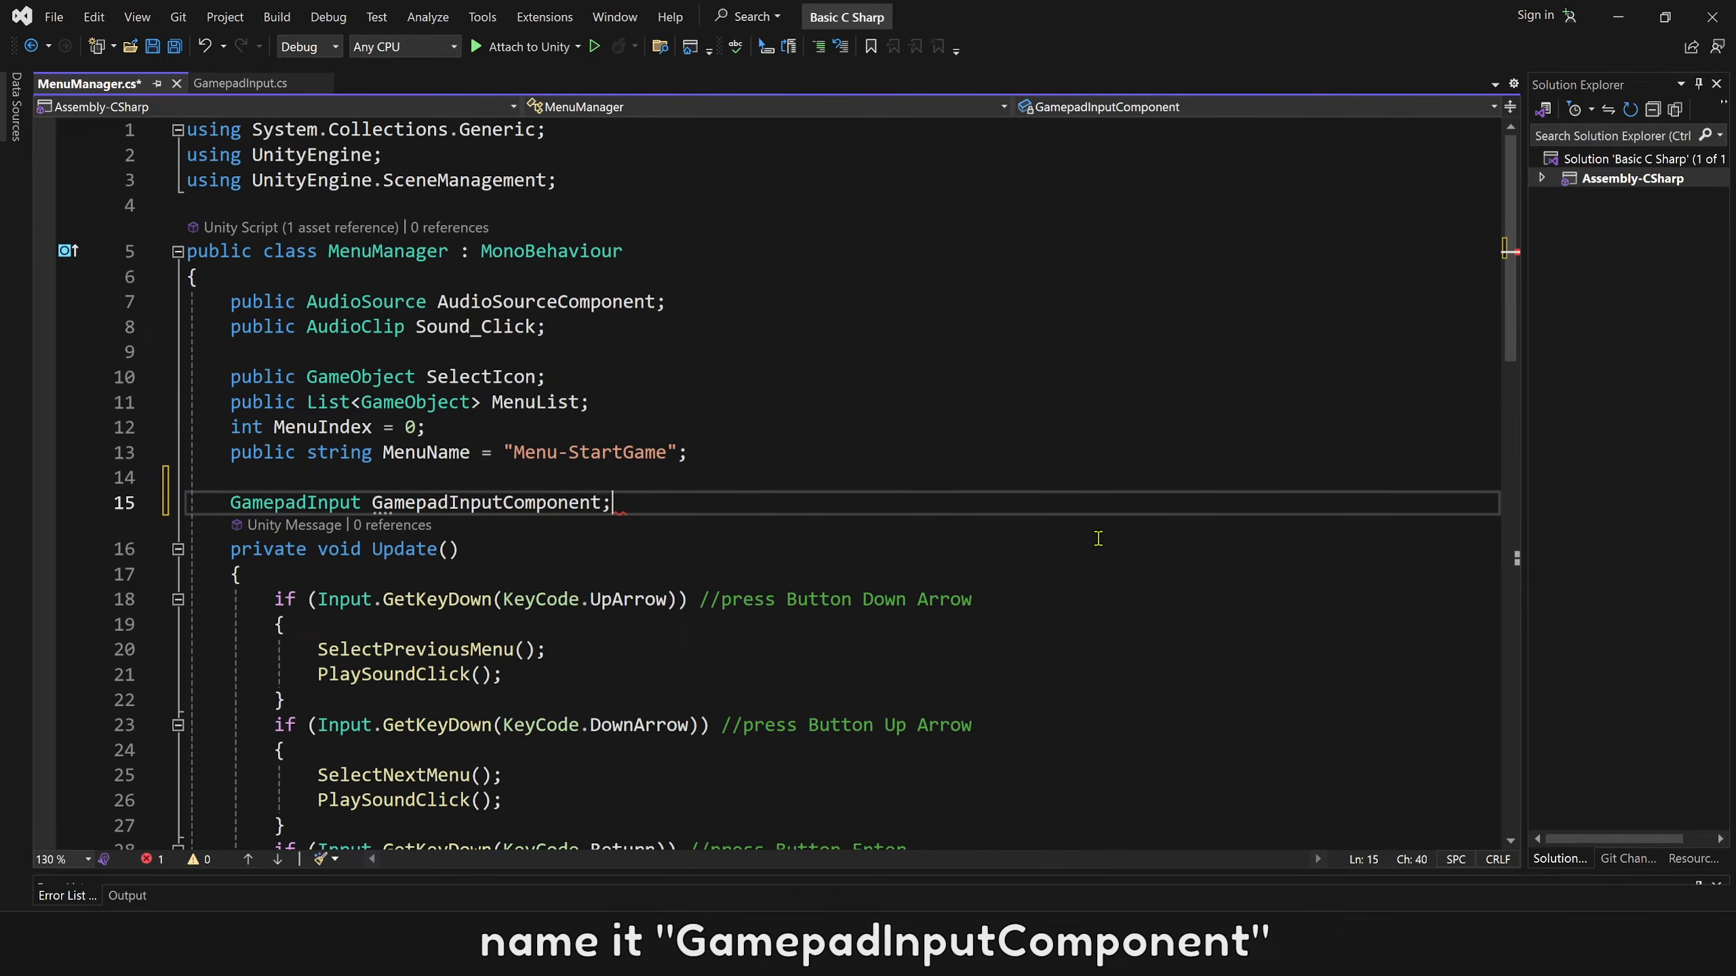
Add an Awake method below the GamepadInputComponent field in MenuManager.cs.
{"action": "key", "text": "Return"}
{"action": "type", "text": "awak"}
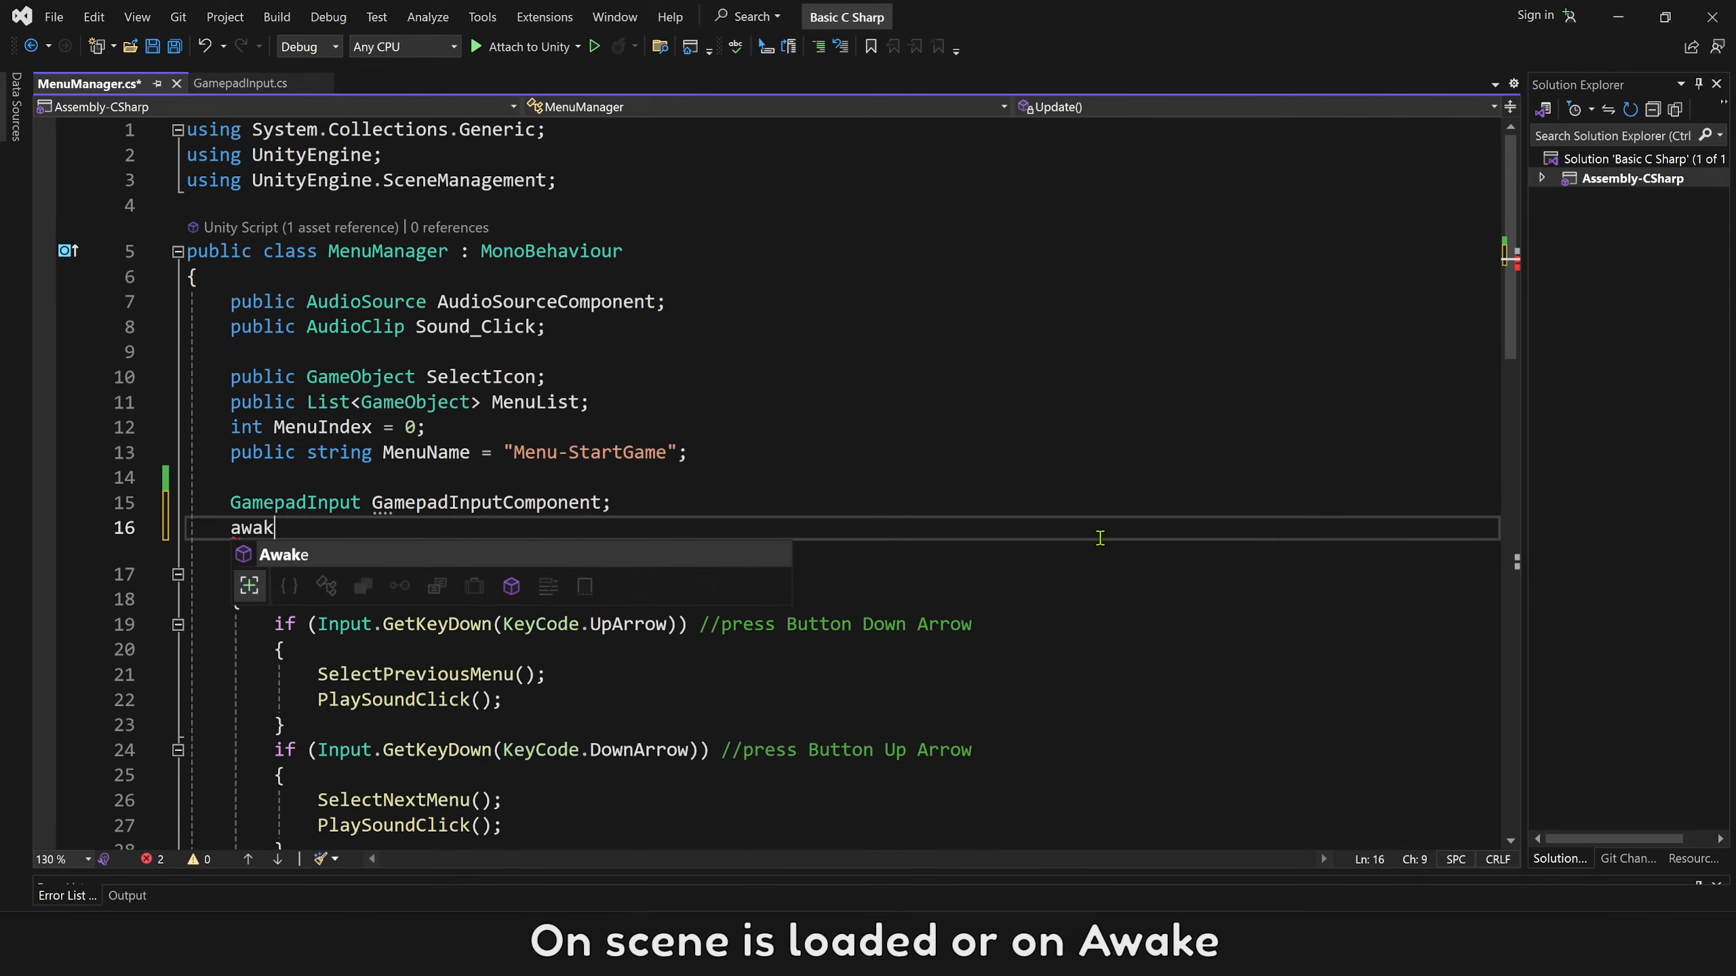
{"action": "key", "text": "Return"}
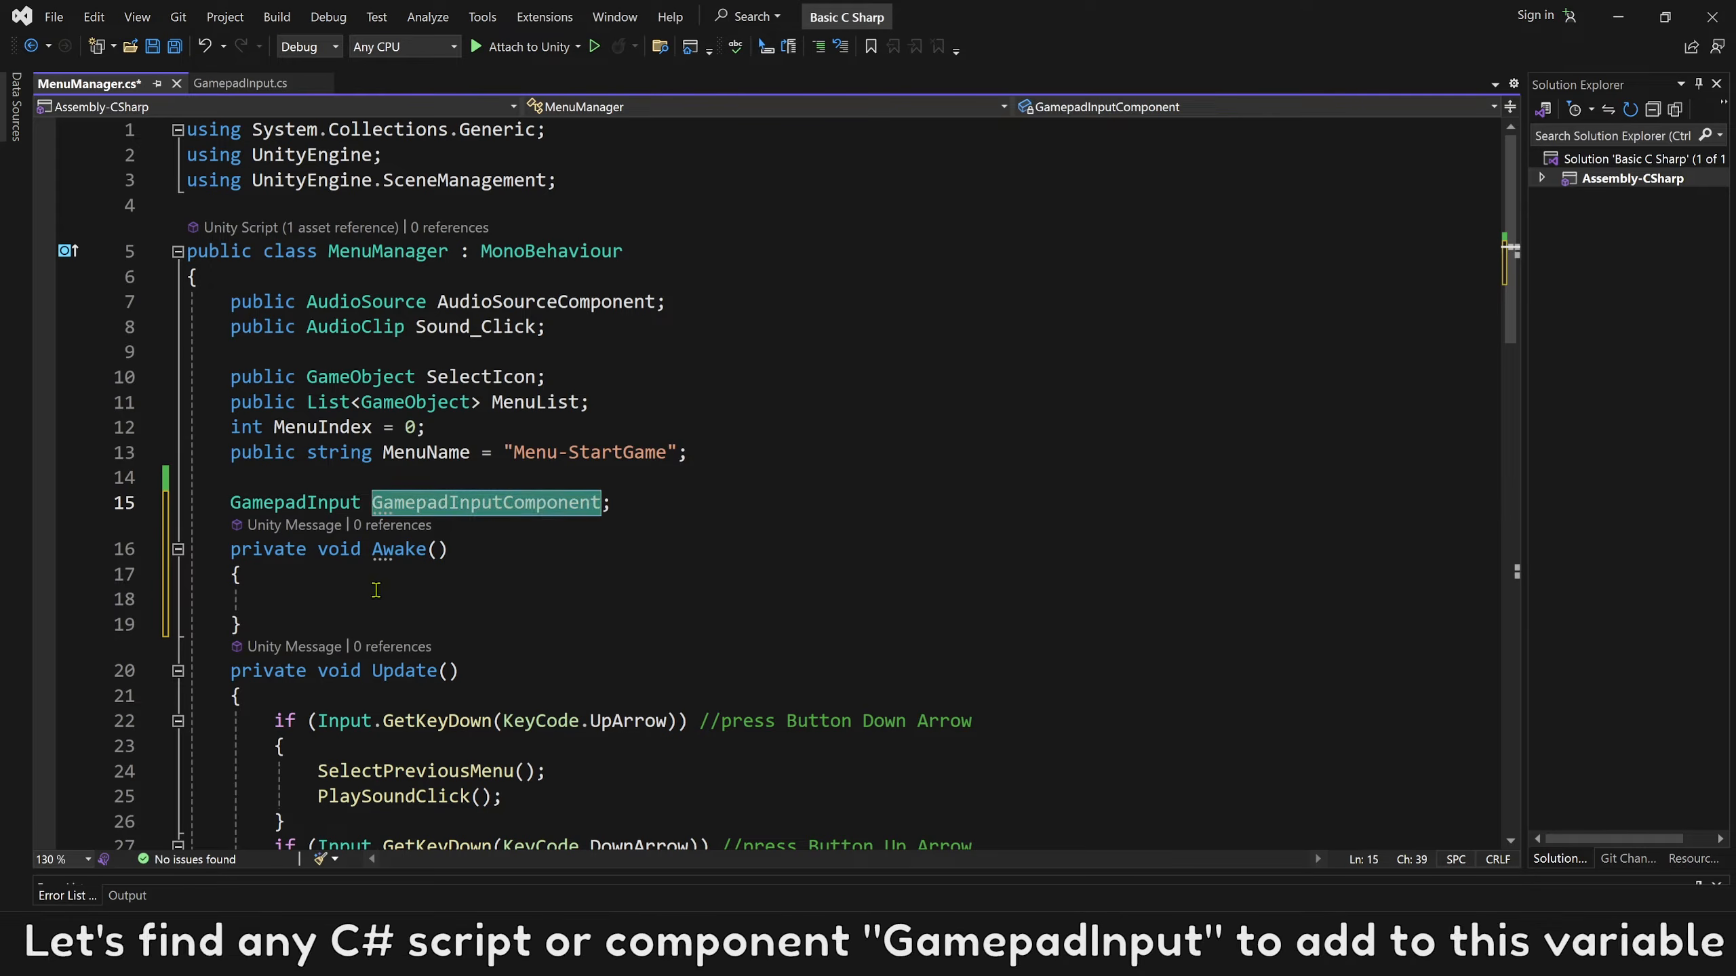
Assign FindObjectOfType<GamepadInput>() to GamepadInputComponent inside the Awake method.
{"action": "type", "text": "GamepadInputComponent = "}
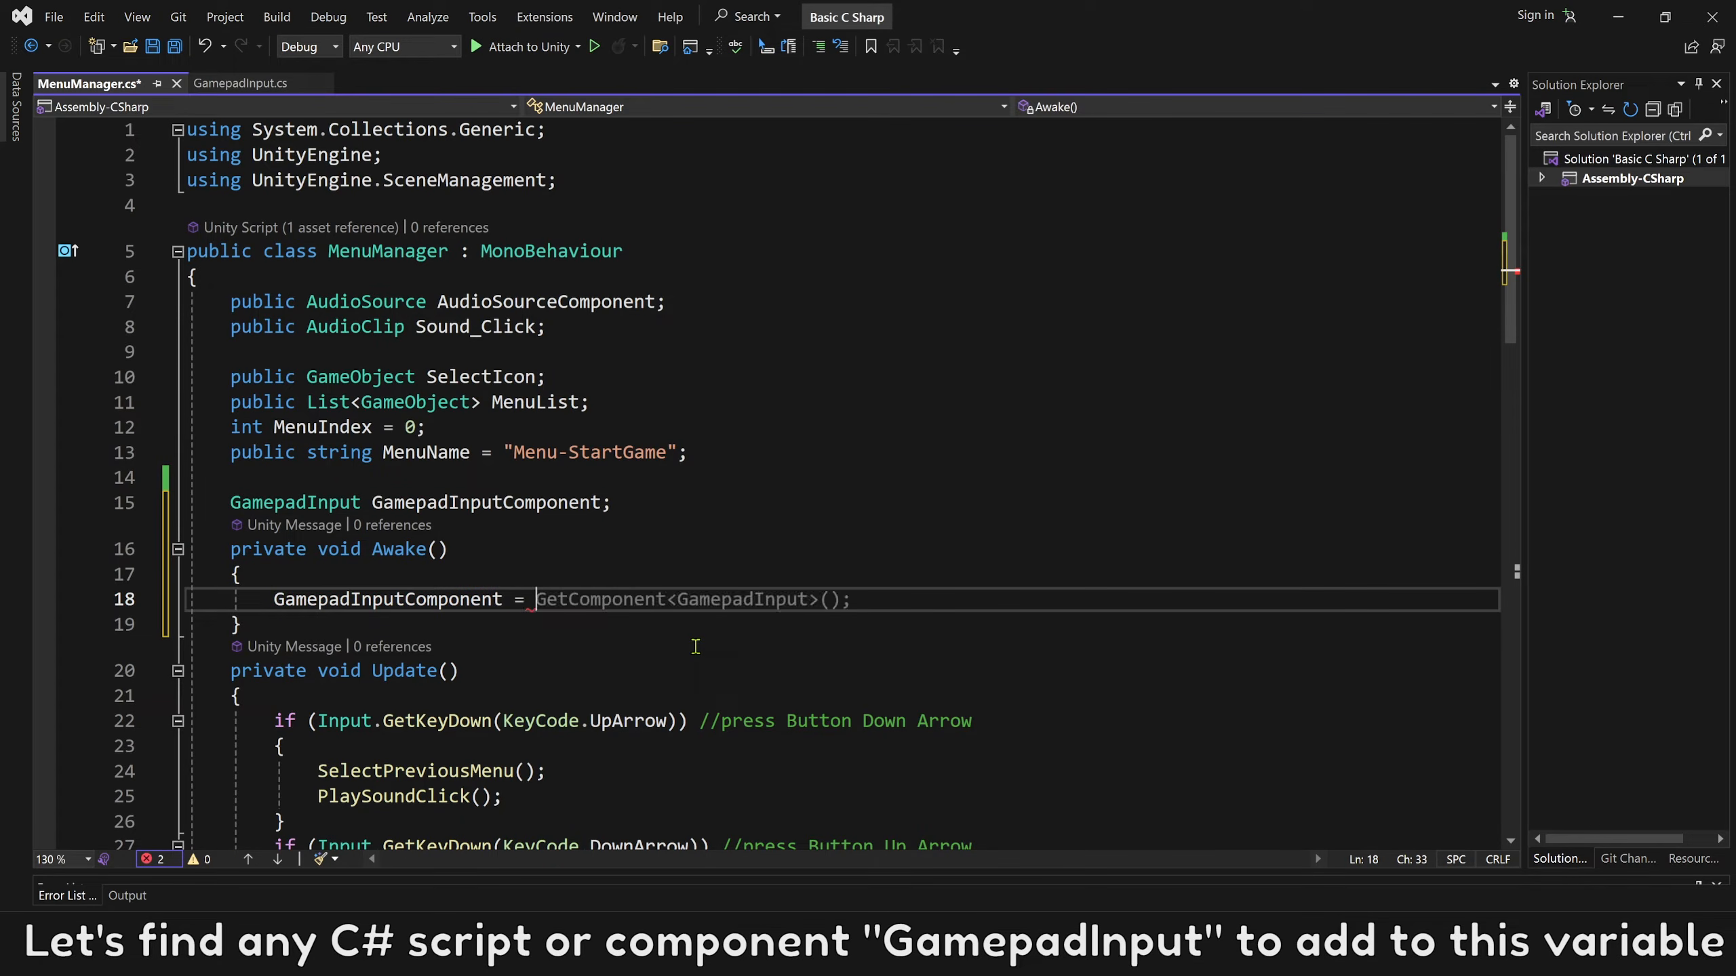
{"action": "type", "text": "Fin"}
{"action": "left_click", "coordinate": [661, 655]}
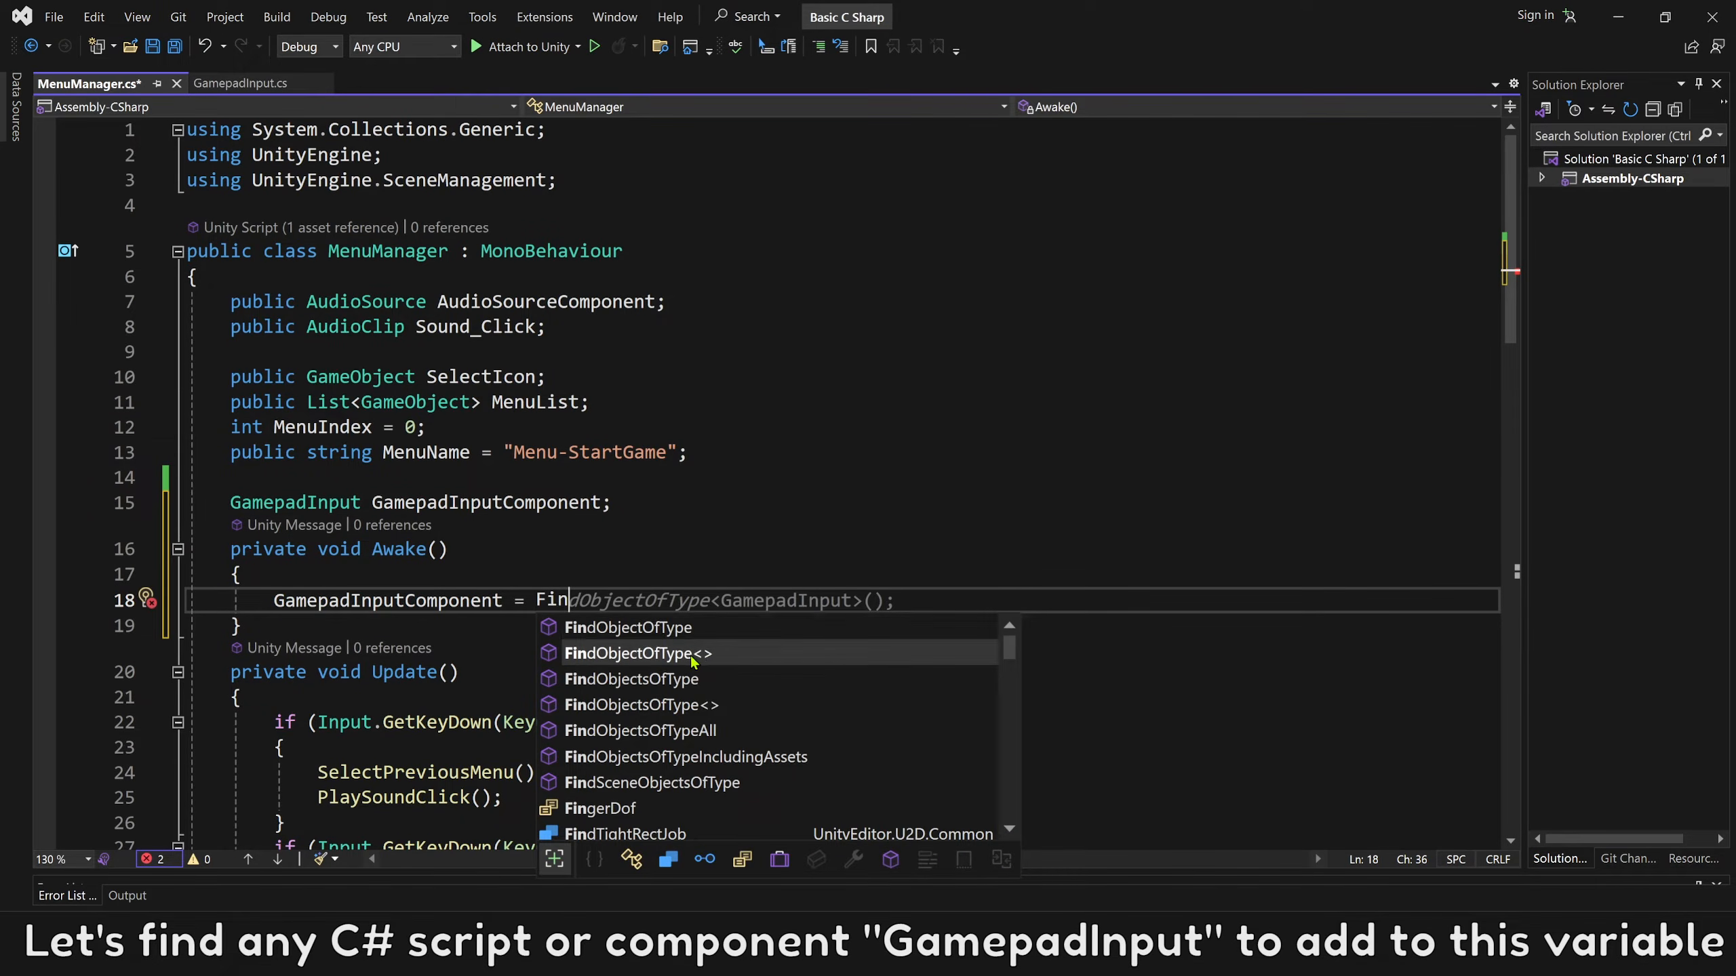
{"action": "key", "text": "Tab"}
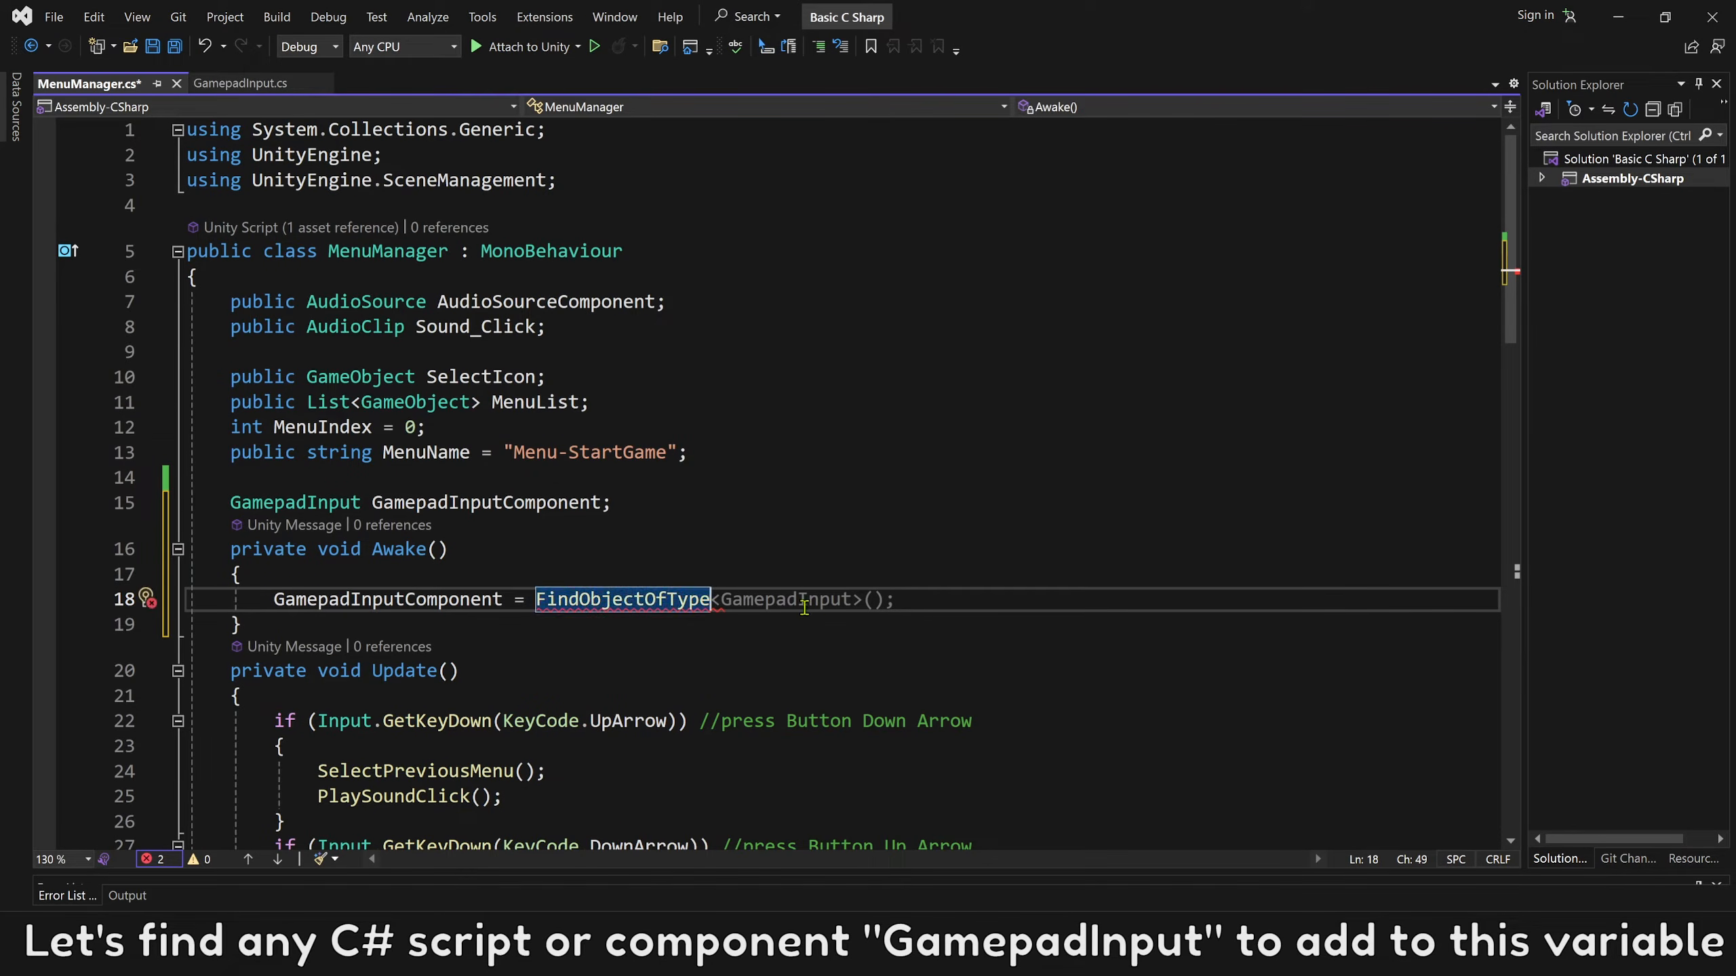
{"action": "type", "text": "<>;"}
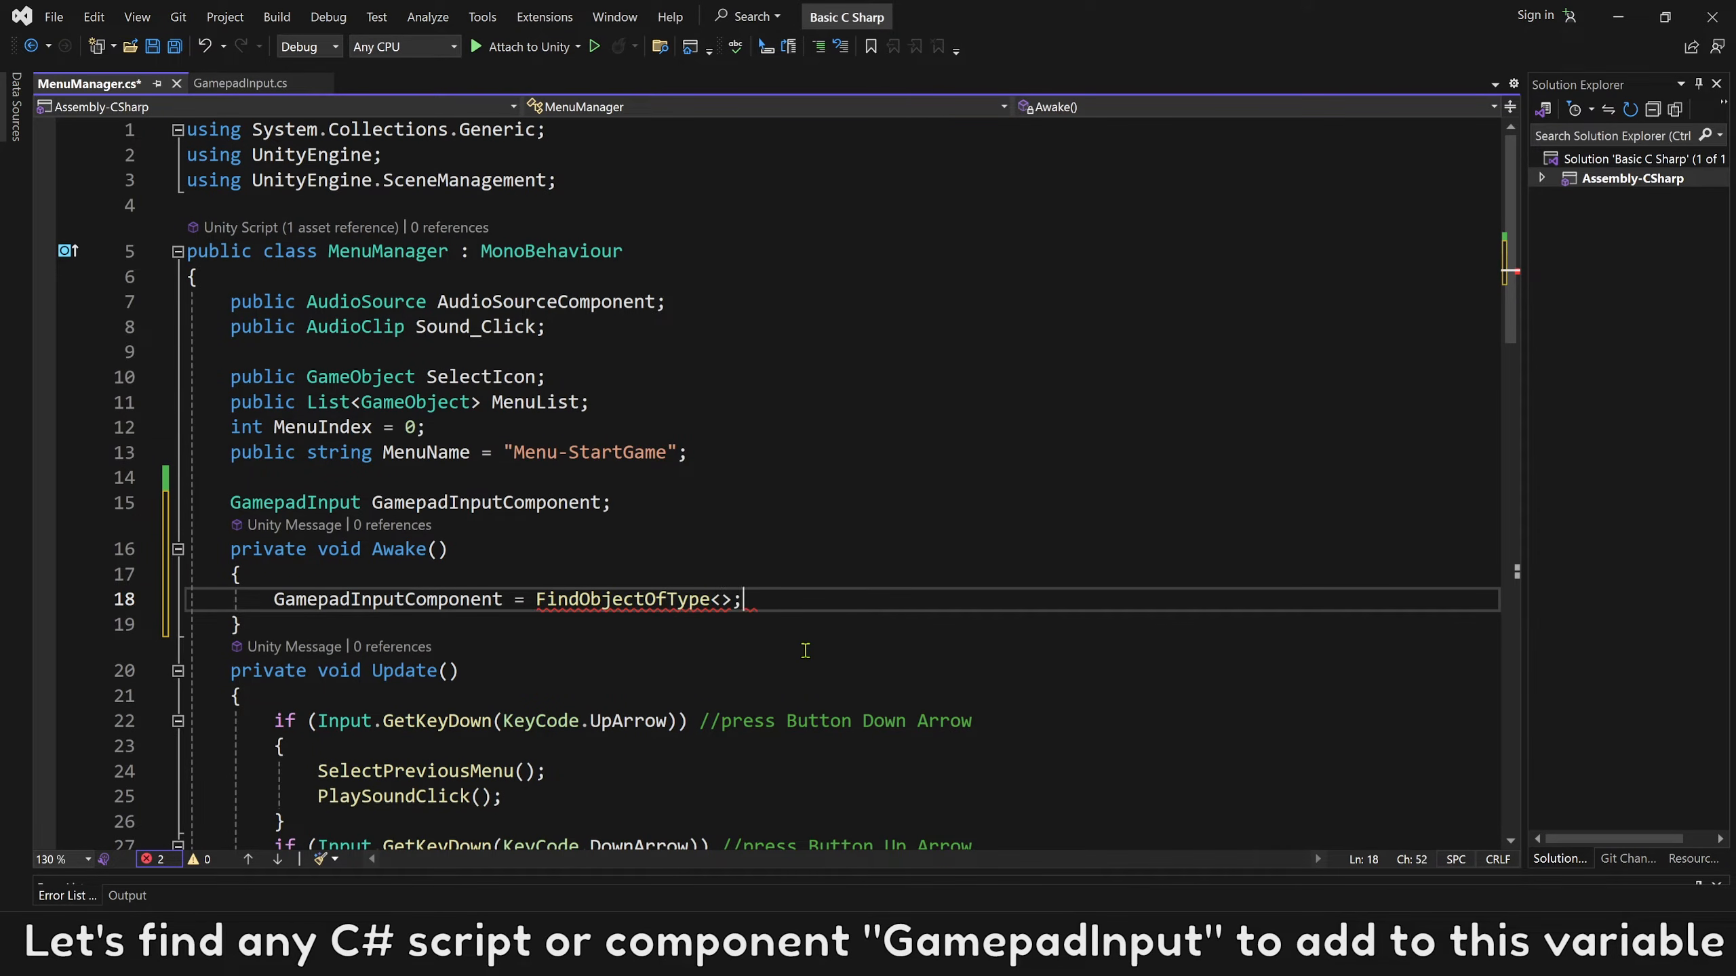
{"action": "double_click", "coordinate": [311, 505]}
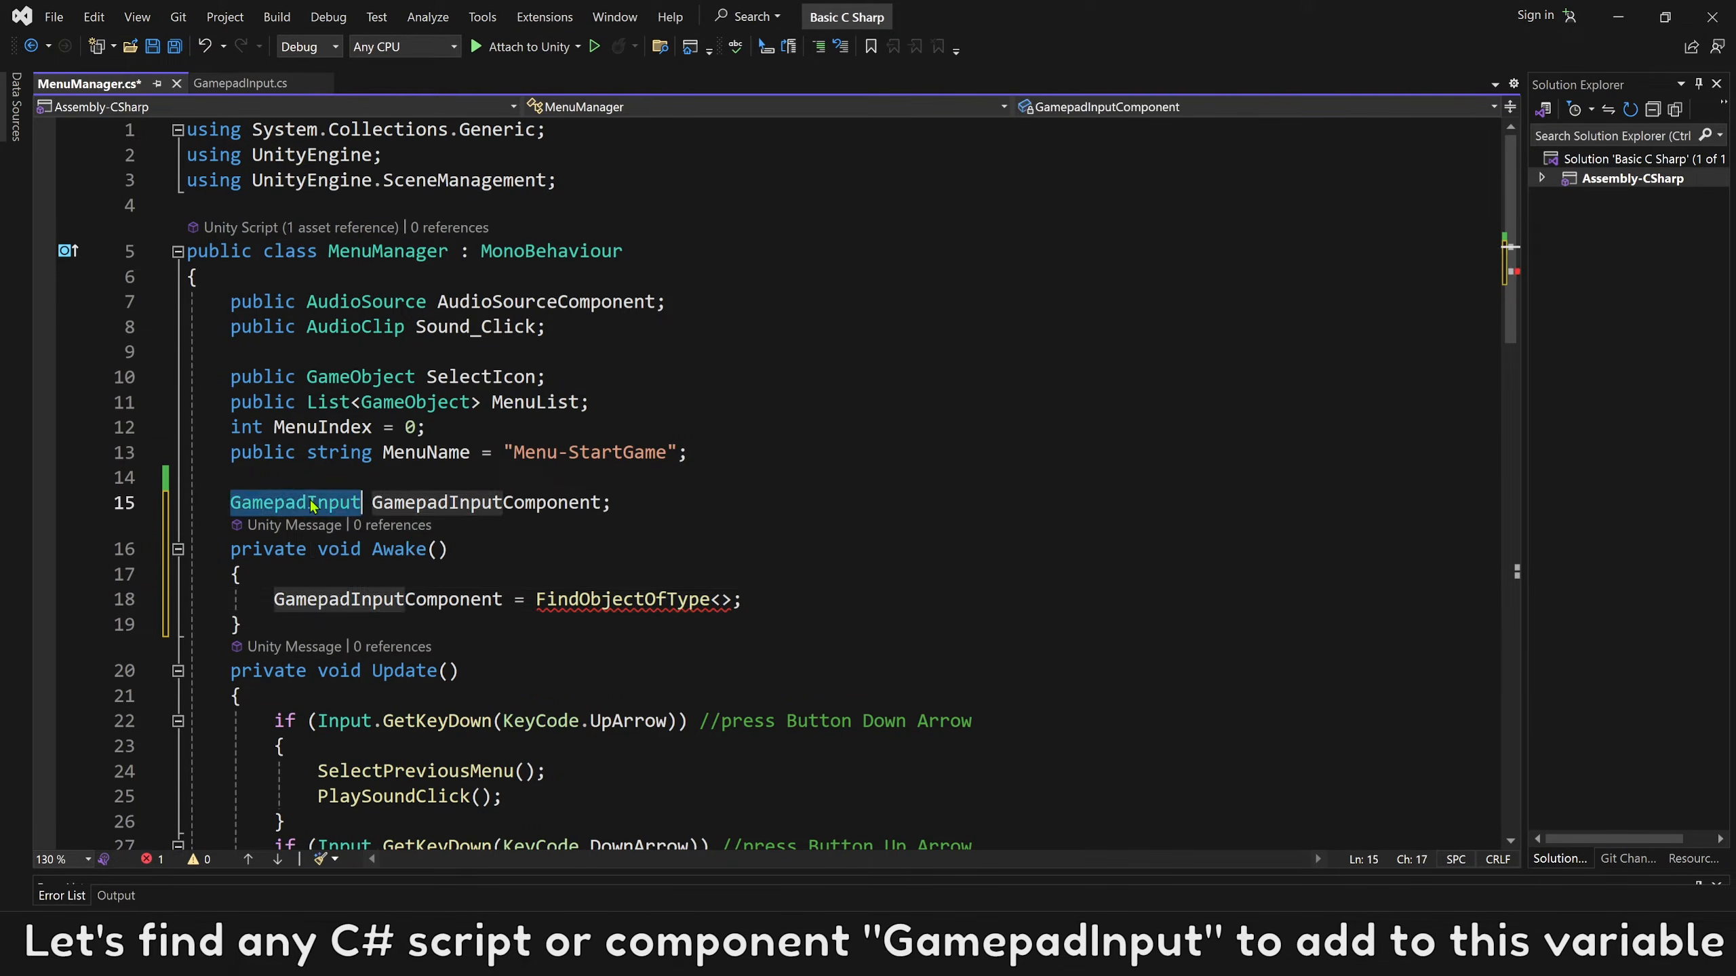
{"action": "left_click", "coordinate": [723, 600]}
{"action": "key", "text": "ctrl+v"}
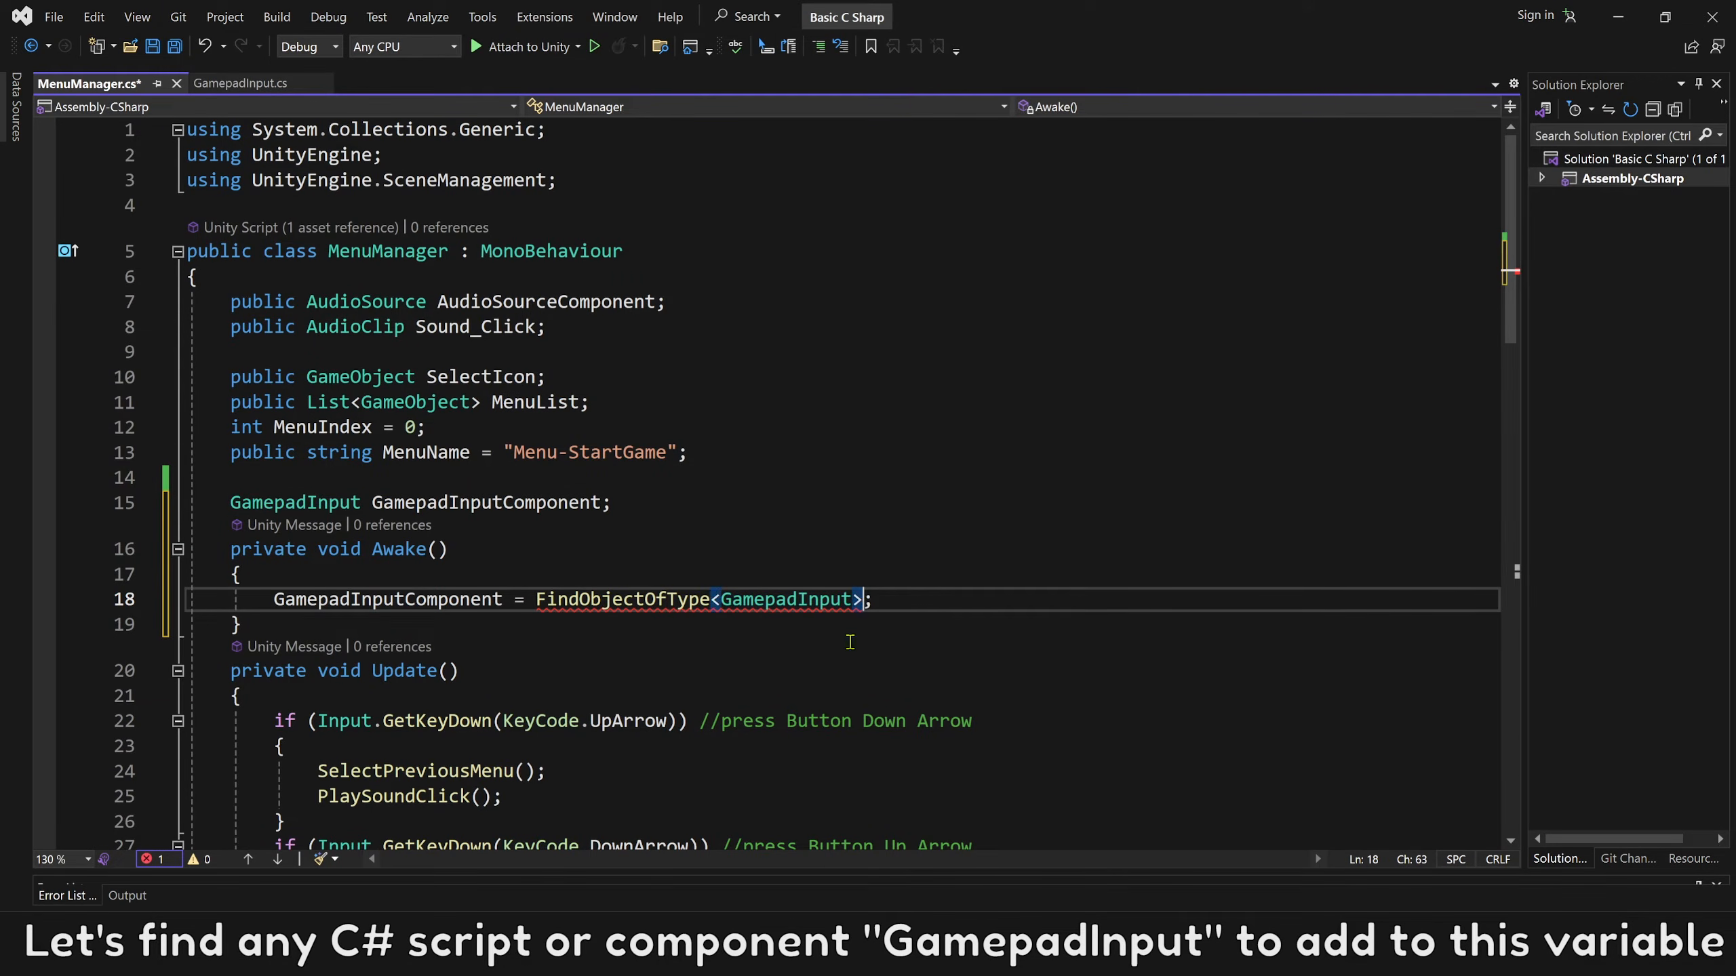
{"action": "type", "text": "()"}
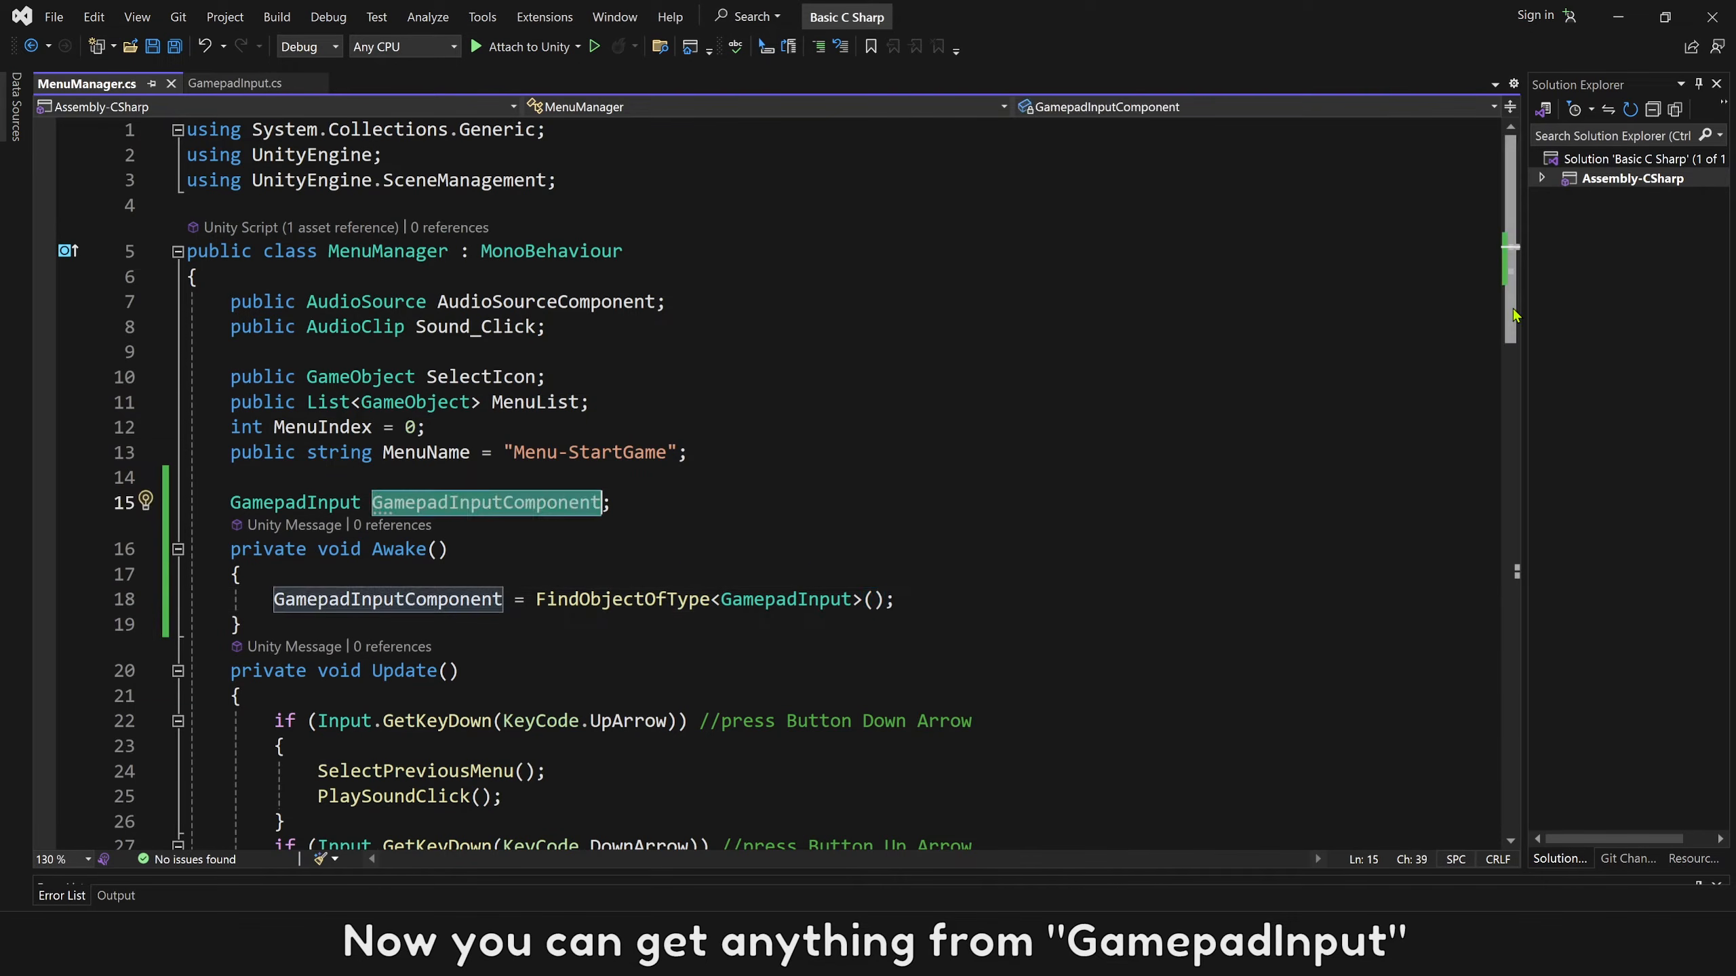
Review the UpArrow and DownArrow conditions in Update and their SelectPreviousMenu and SelectNextMenu calls.
{"action": "left_click_drag", "start_coordinate": [1513, 309], "coordinate": [1515, 441]}
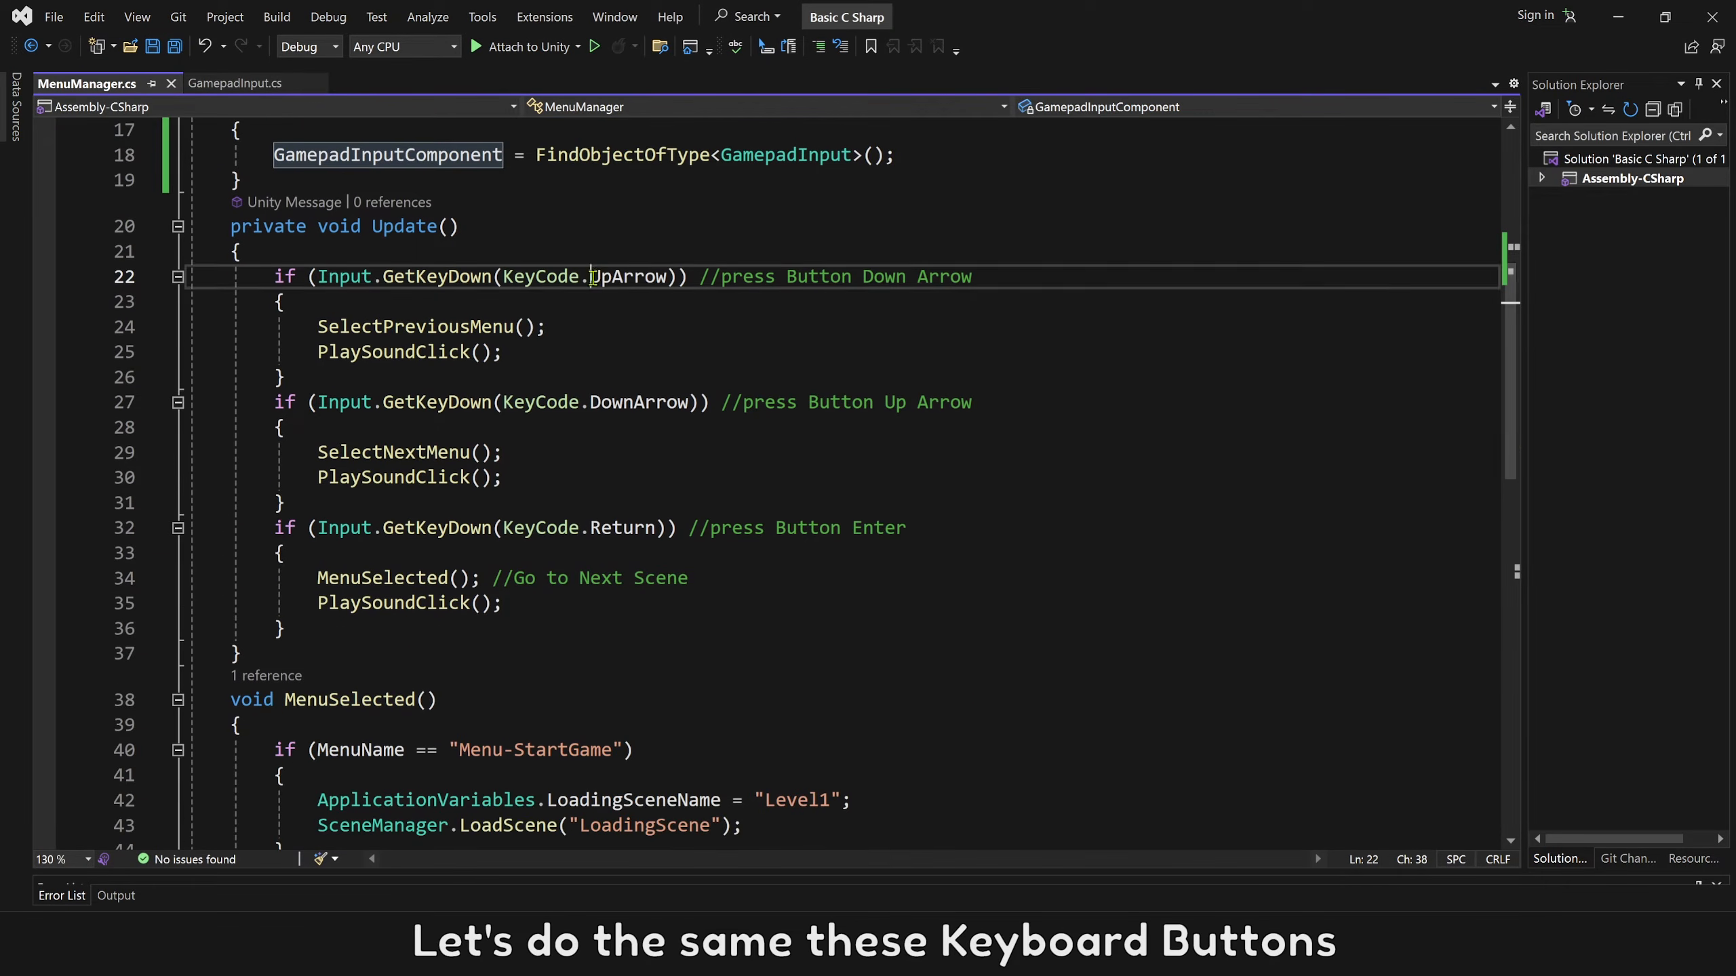
{"action": "double_click", "coordinate": [663, 276]}
{"action": "double_click", "coordinate": [611, 401]}
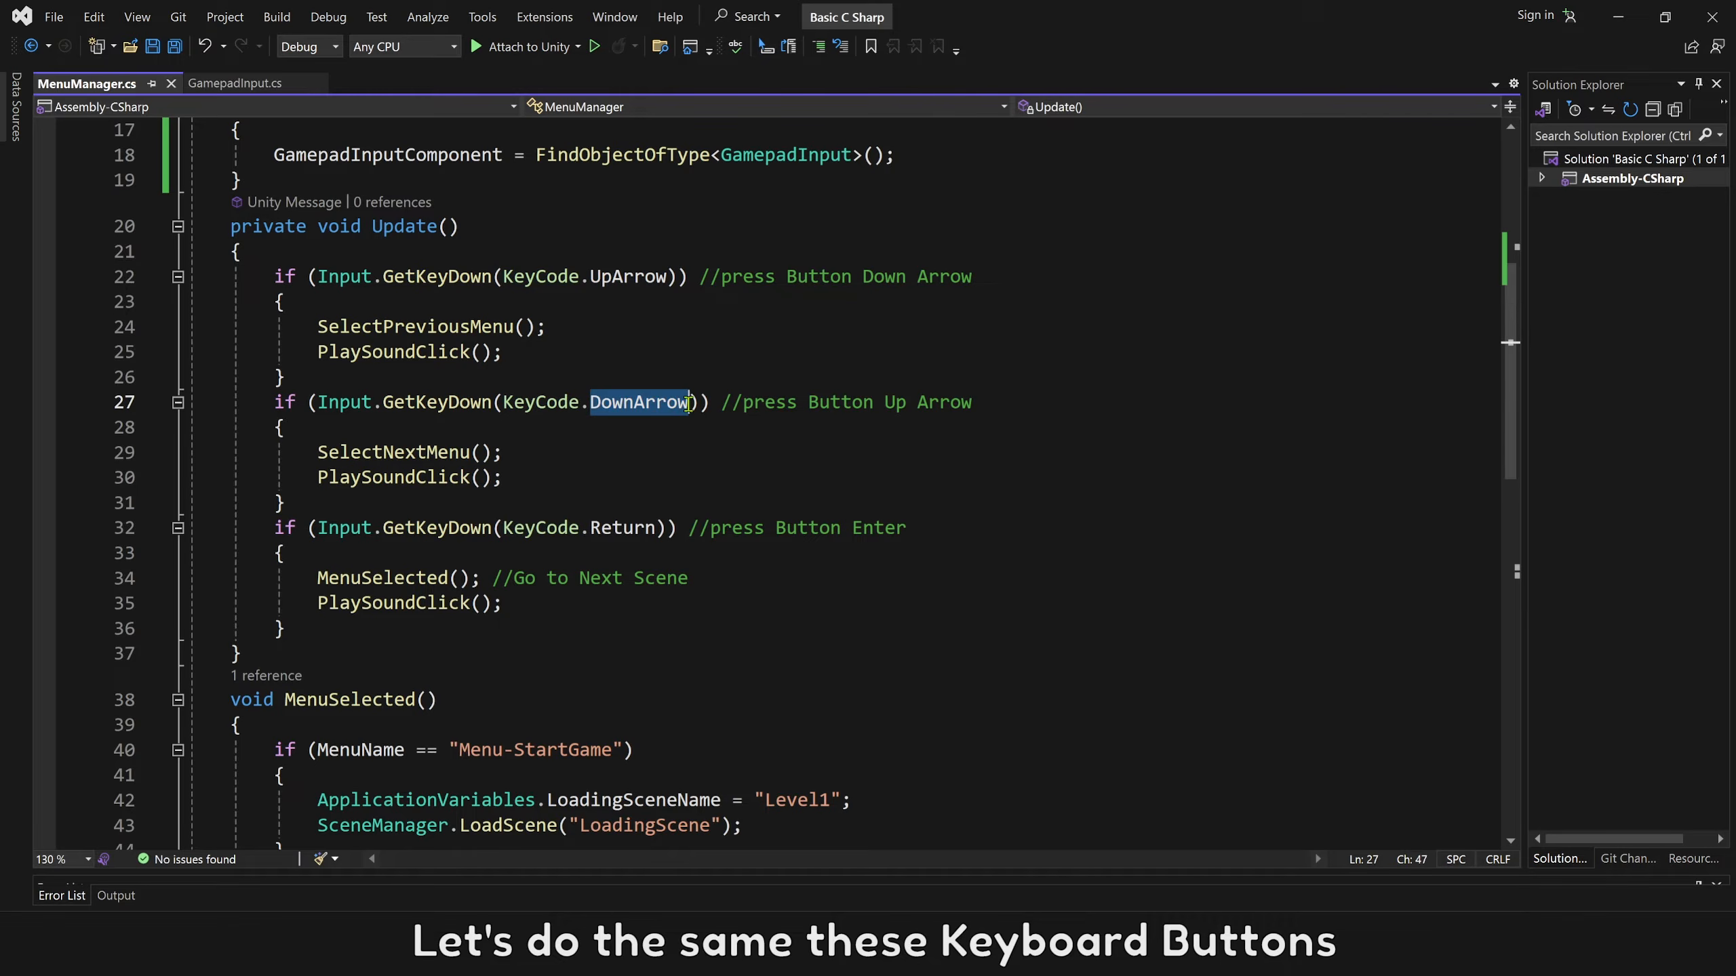
{"action": "left_click_drag", "start_coordinate": [322, 324], "coordinate": [546, 327]}
{"action": "left_click_drag", "start_coordinate": [319, 453], "coordinate": [520, 452]}
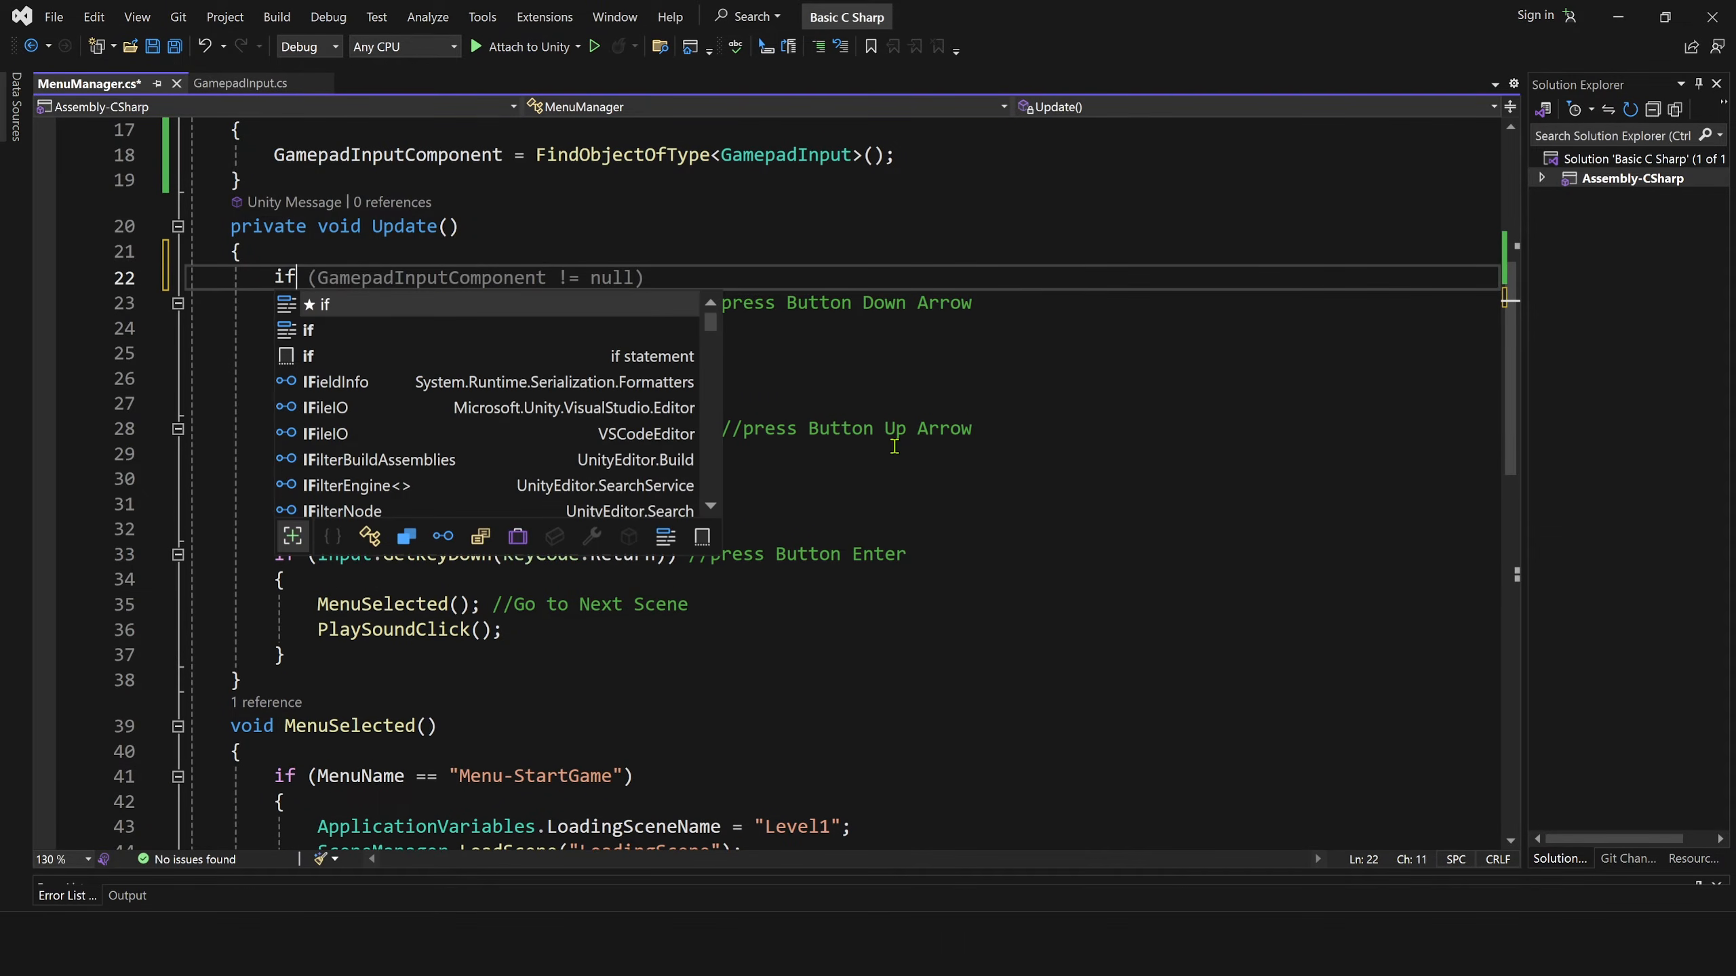
Add an if block at the start of Update in MenuManager.cs with GamepadInputComponent.onButtonDown as its condition.
{"action": "type", "text": ") {"}
{"action": "key", "text": "Return"}
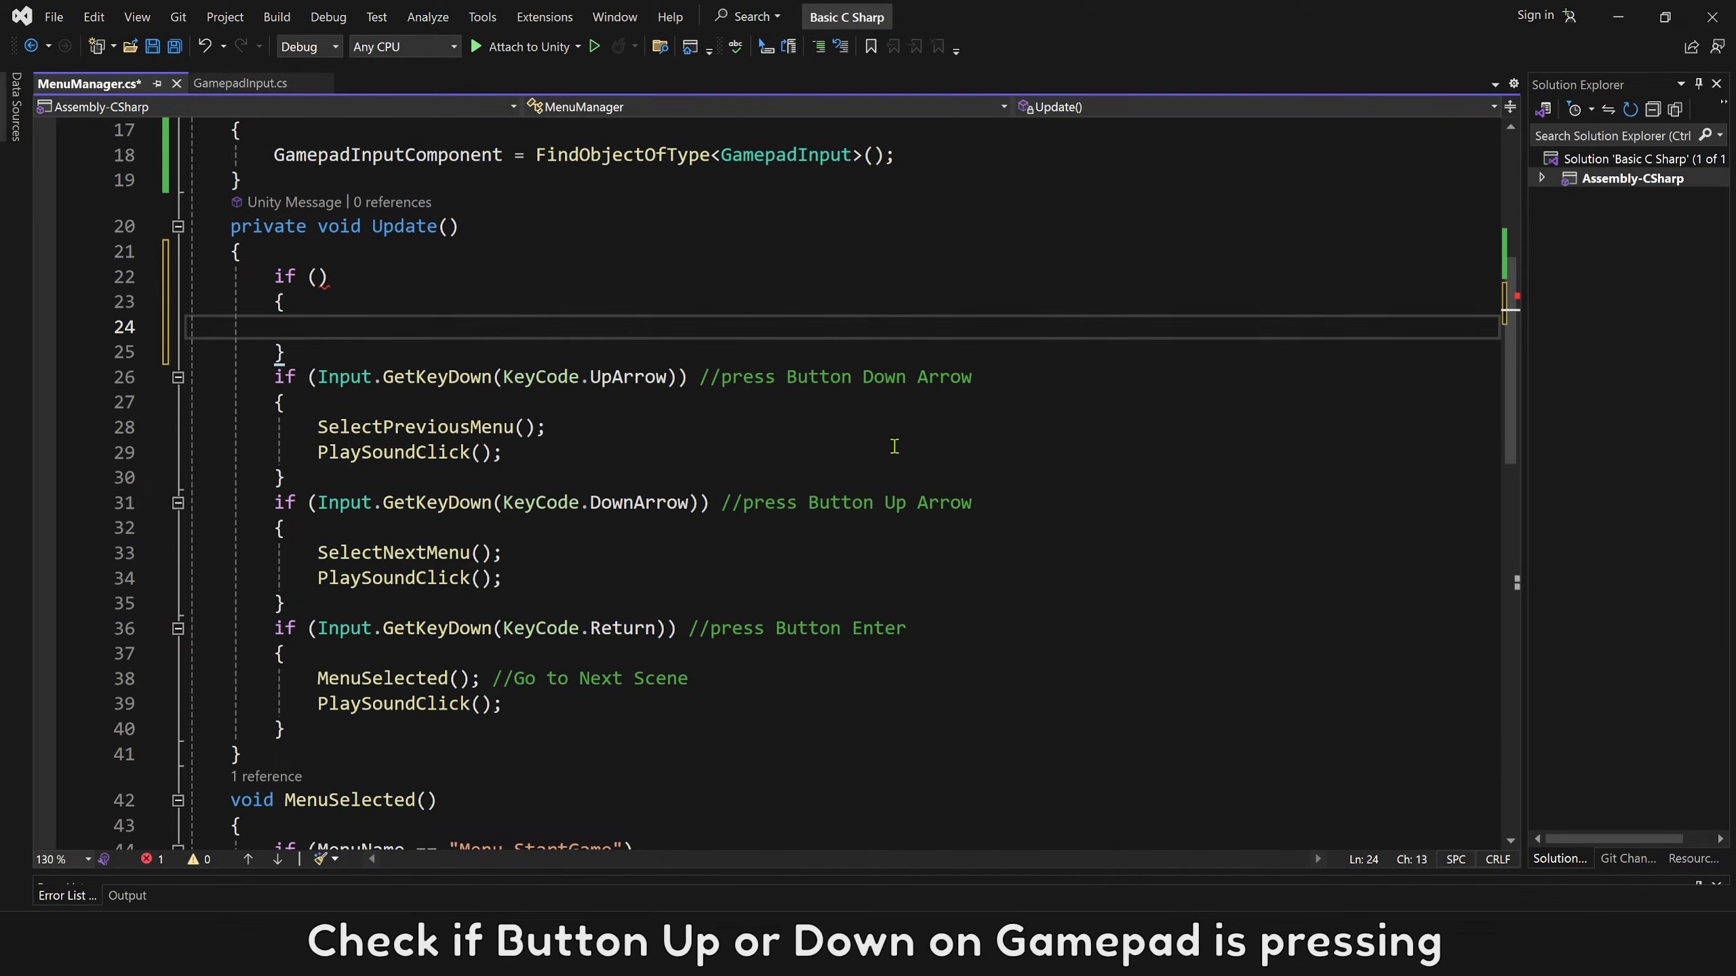
{"action": "left_click", "coordinate": [318, 276]}
{"action": "type", "text": "GamepadInputComponent"}
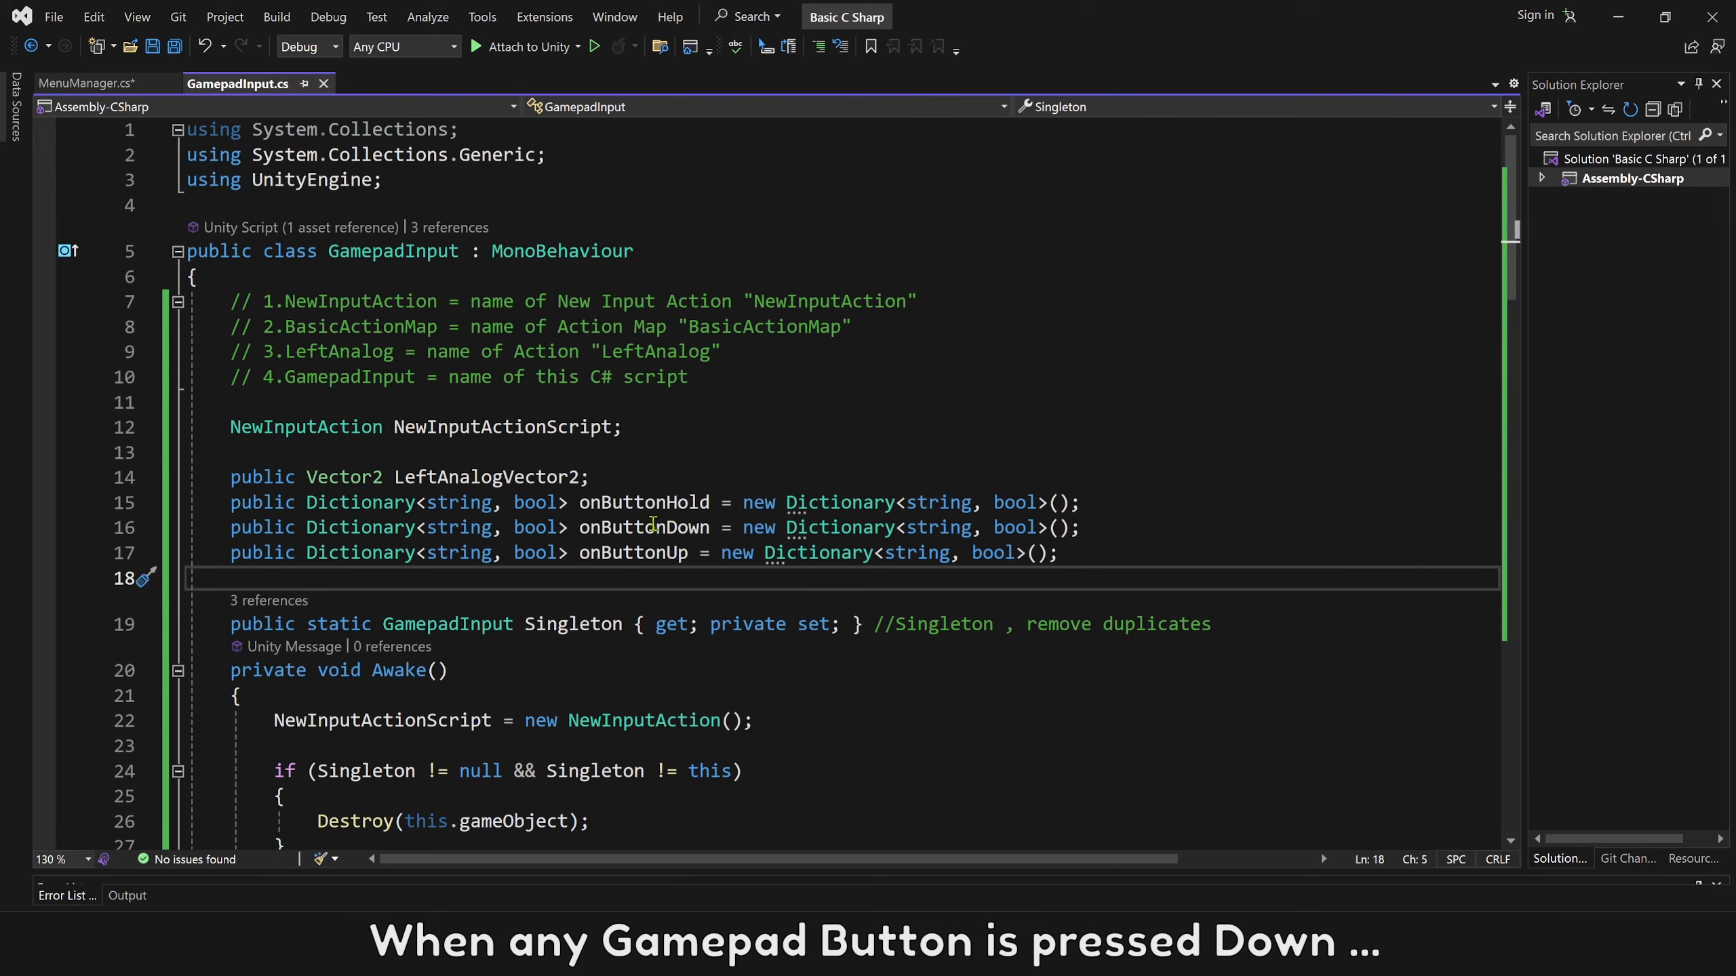
{"action": "double_click", "coordinate": [616, 535]}
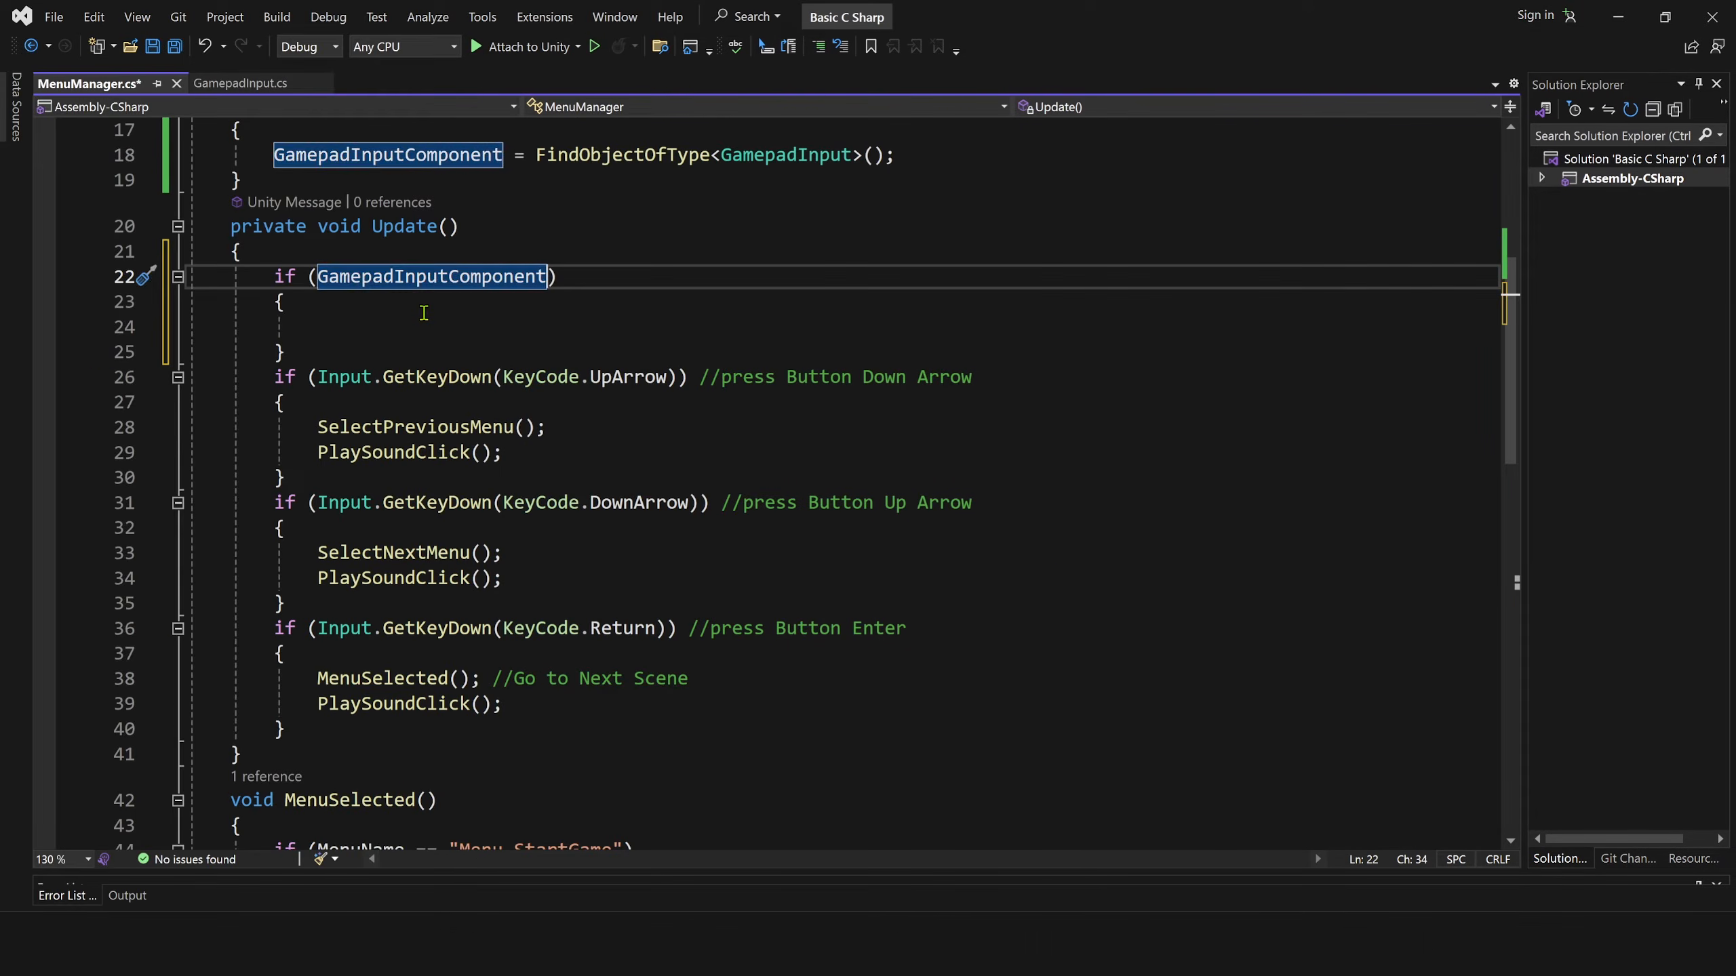
{"action": "type", "text": "."}
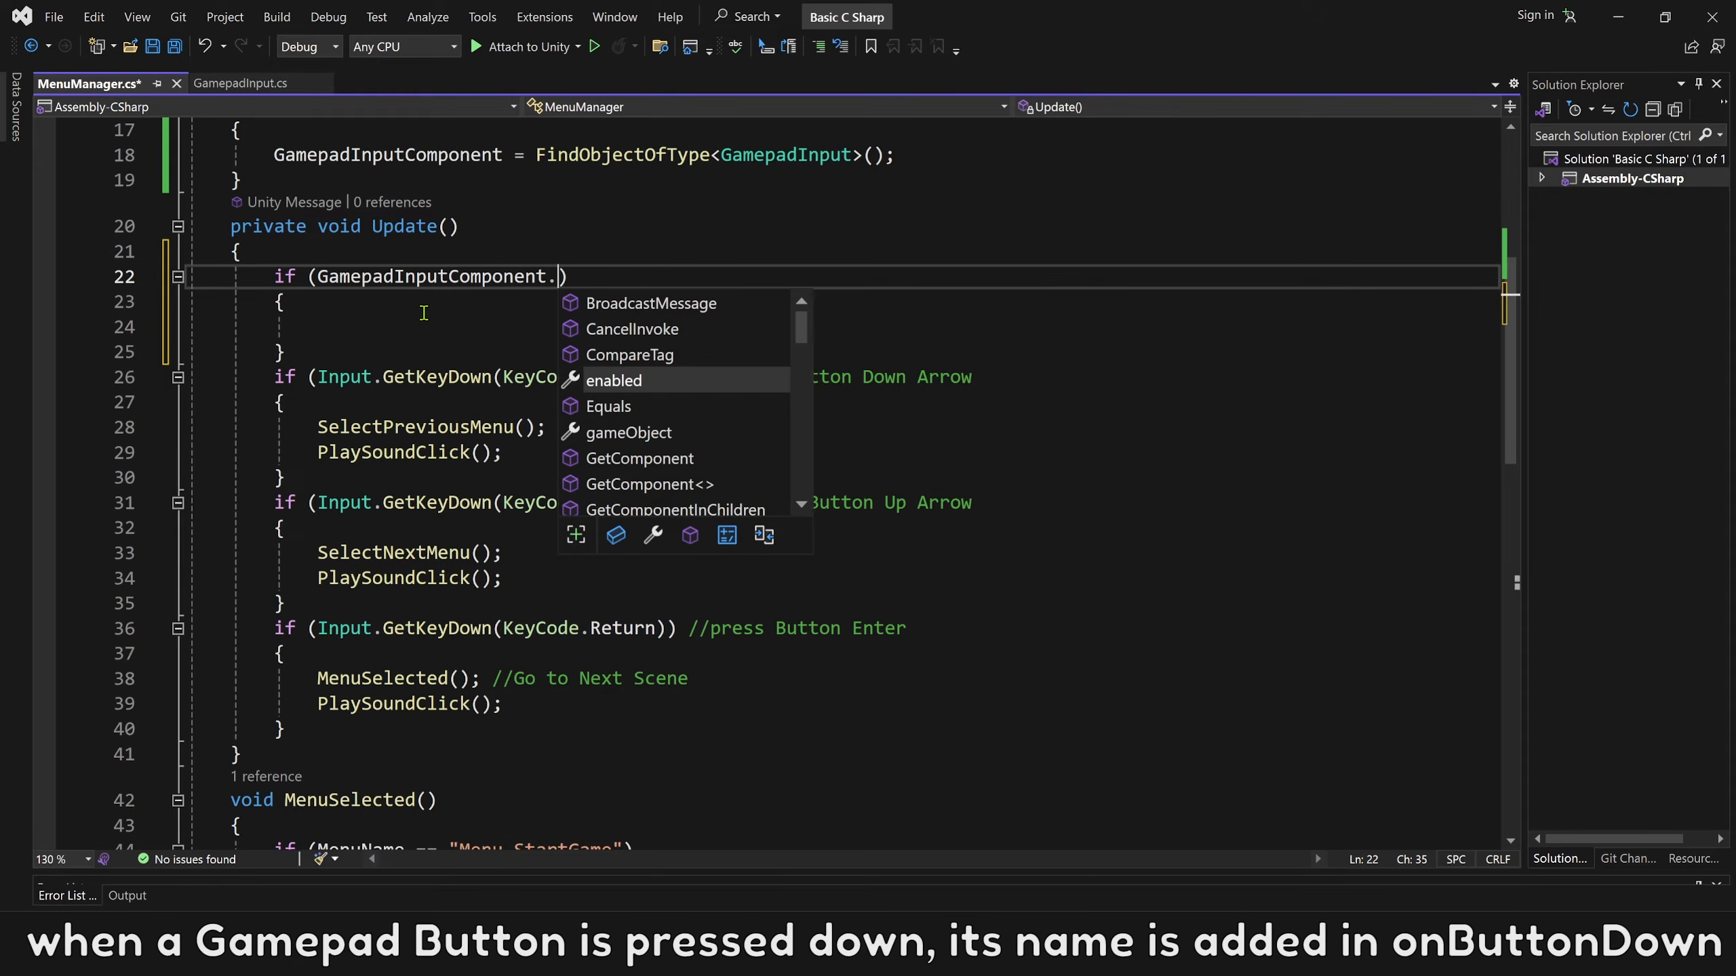
{"action": "left_click", "coordinate": [616, 535]}
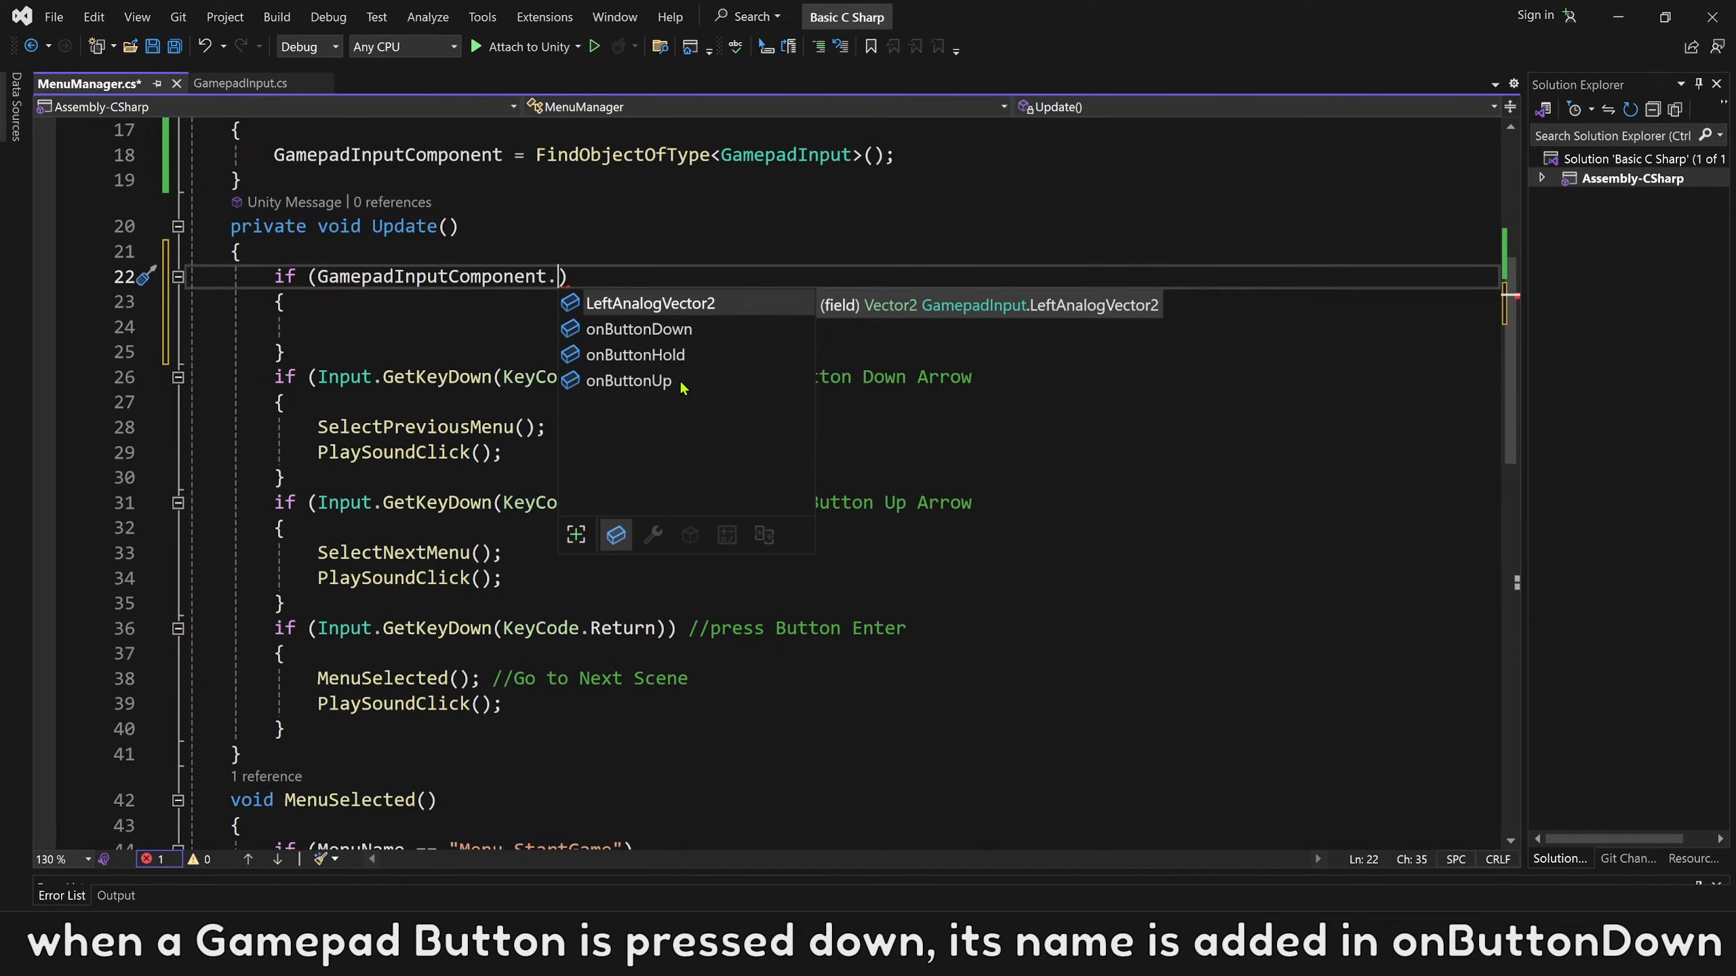
{"action": "left_click", "coordinate": [690, 331]}
{"action": "double_click", "coordinate": [691, 331]}
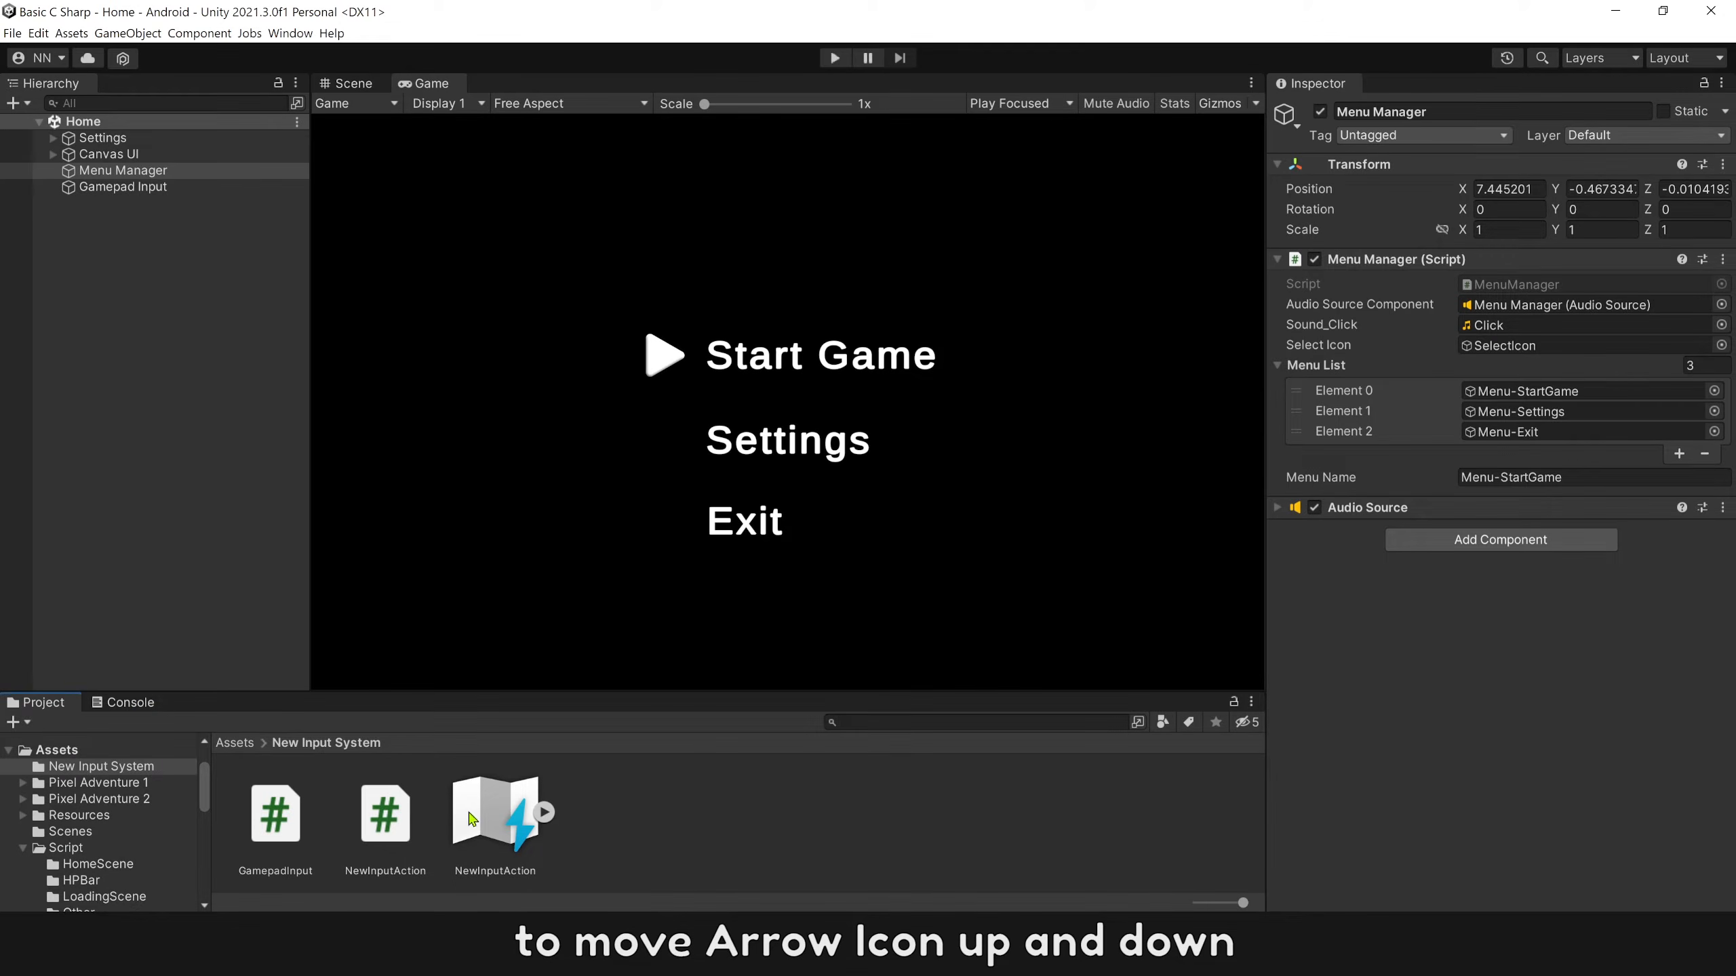
Switch to Unity and examine the Select Up and Select Down actions and their bindings in the NewInputAction asset.
{"action": "double_click", "coordinate": [472, 819]}
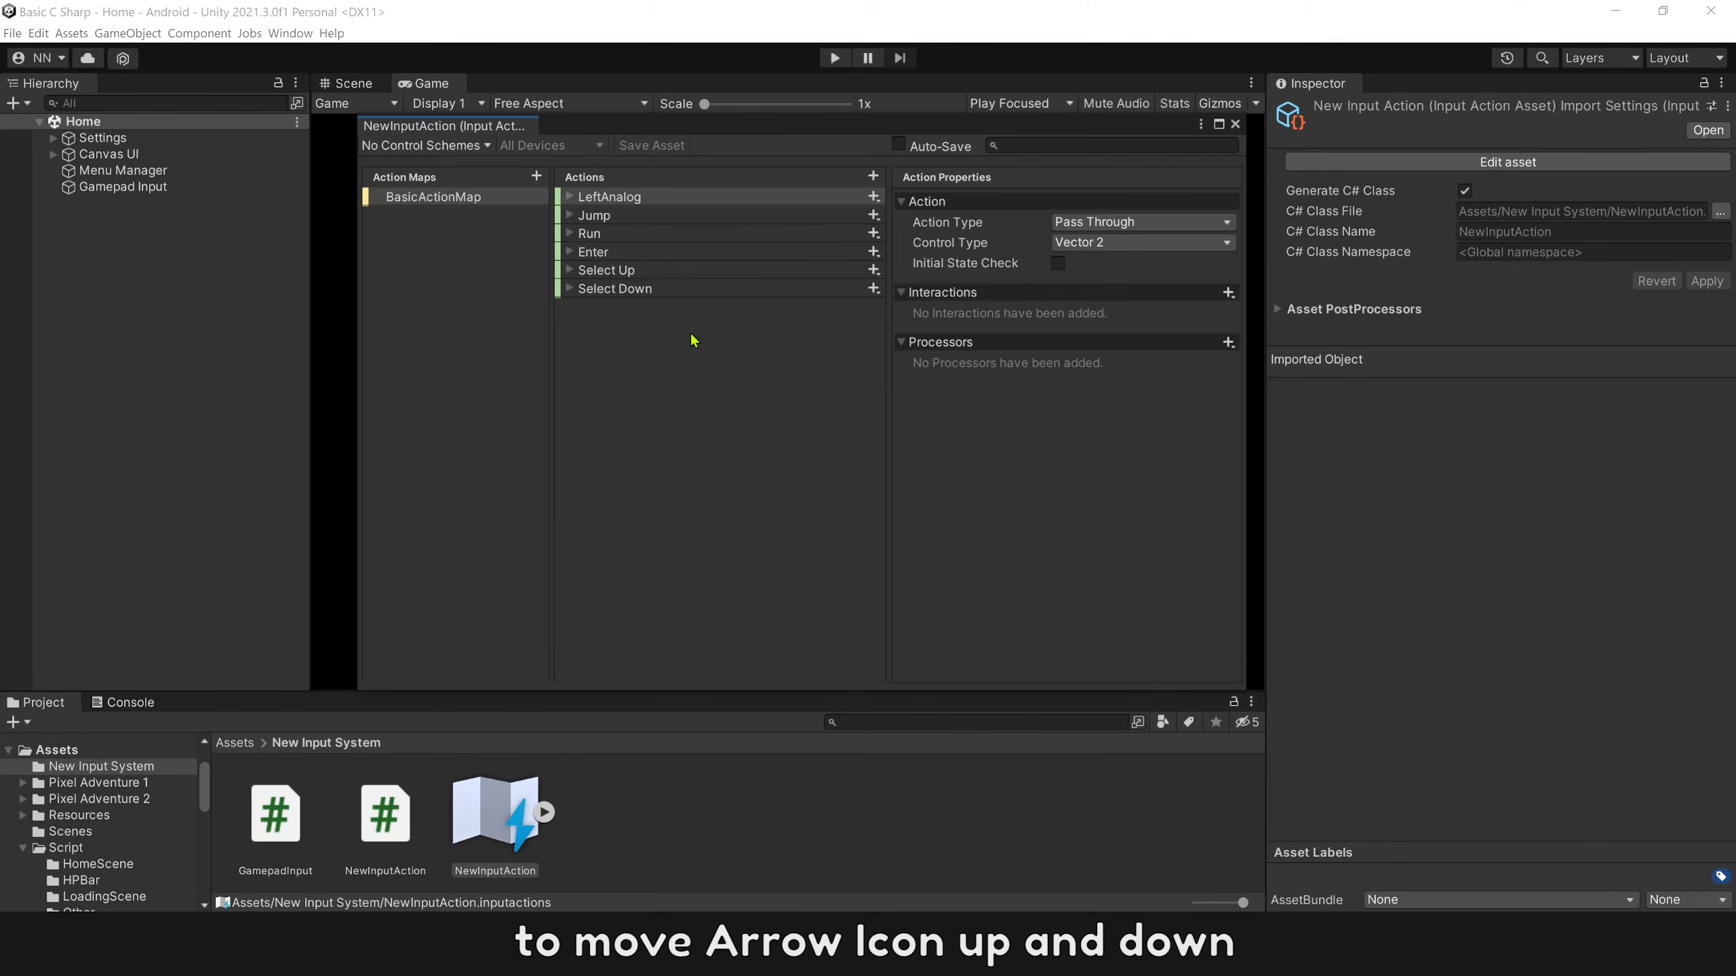
{"action": "left_click", "coordinate": [642, 271]}
{"action": "left_click", "coordinate": [646, 290]}
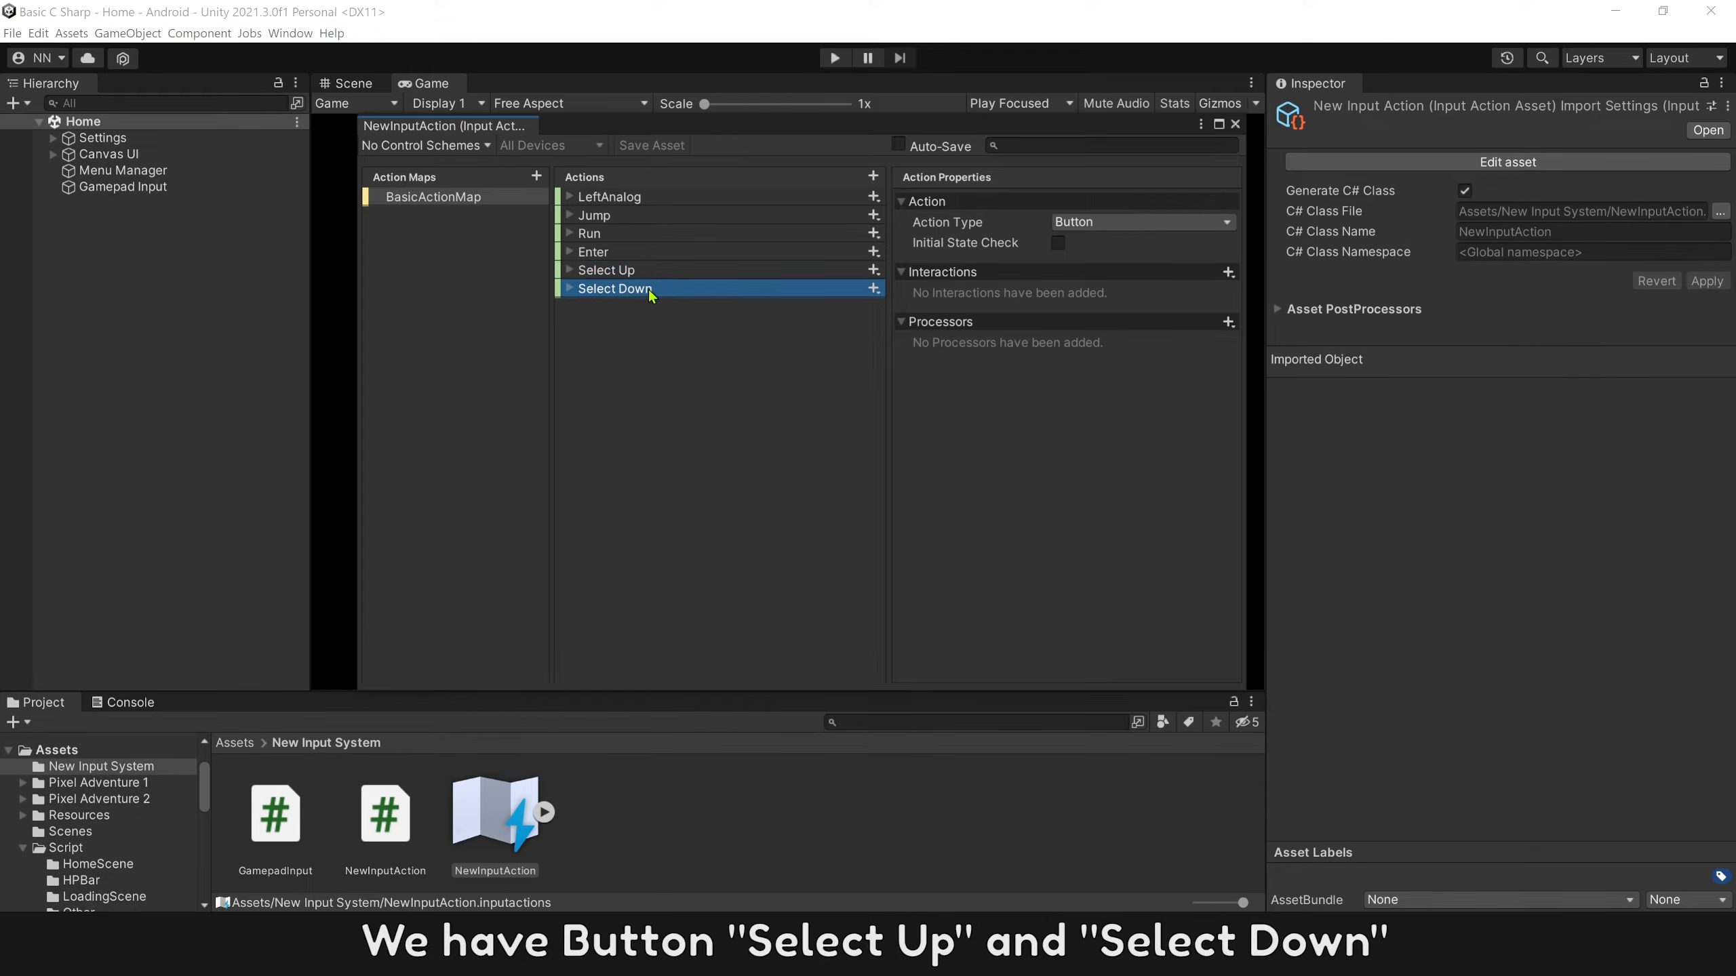
{"action": "left_click", "coordinate": [570, 290]}
{"action": "left_click", "coordinate": [570, 270]}
{"action": "left_click", "coordinate": [631, 387]}
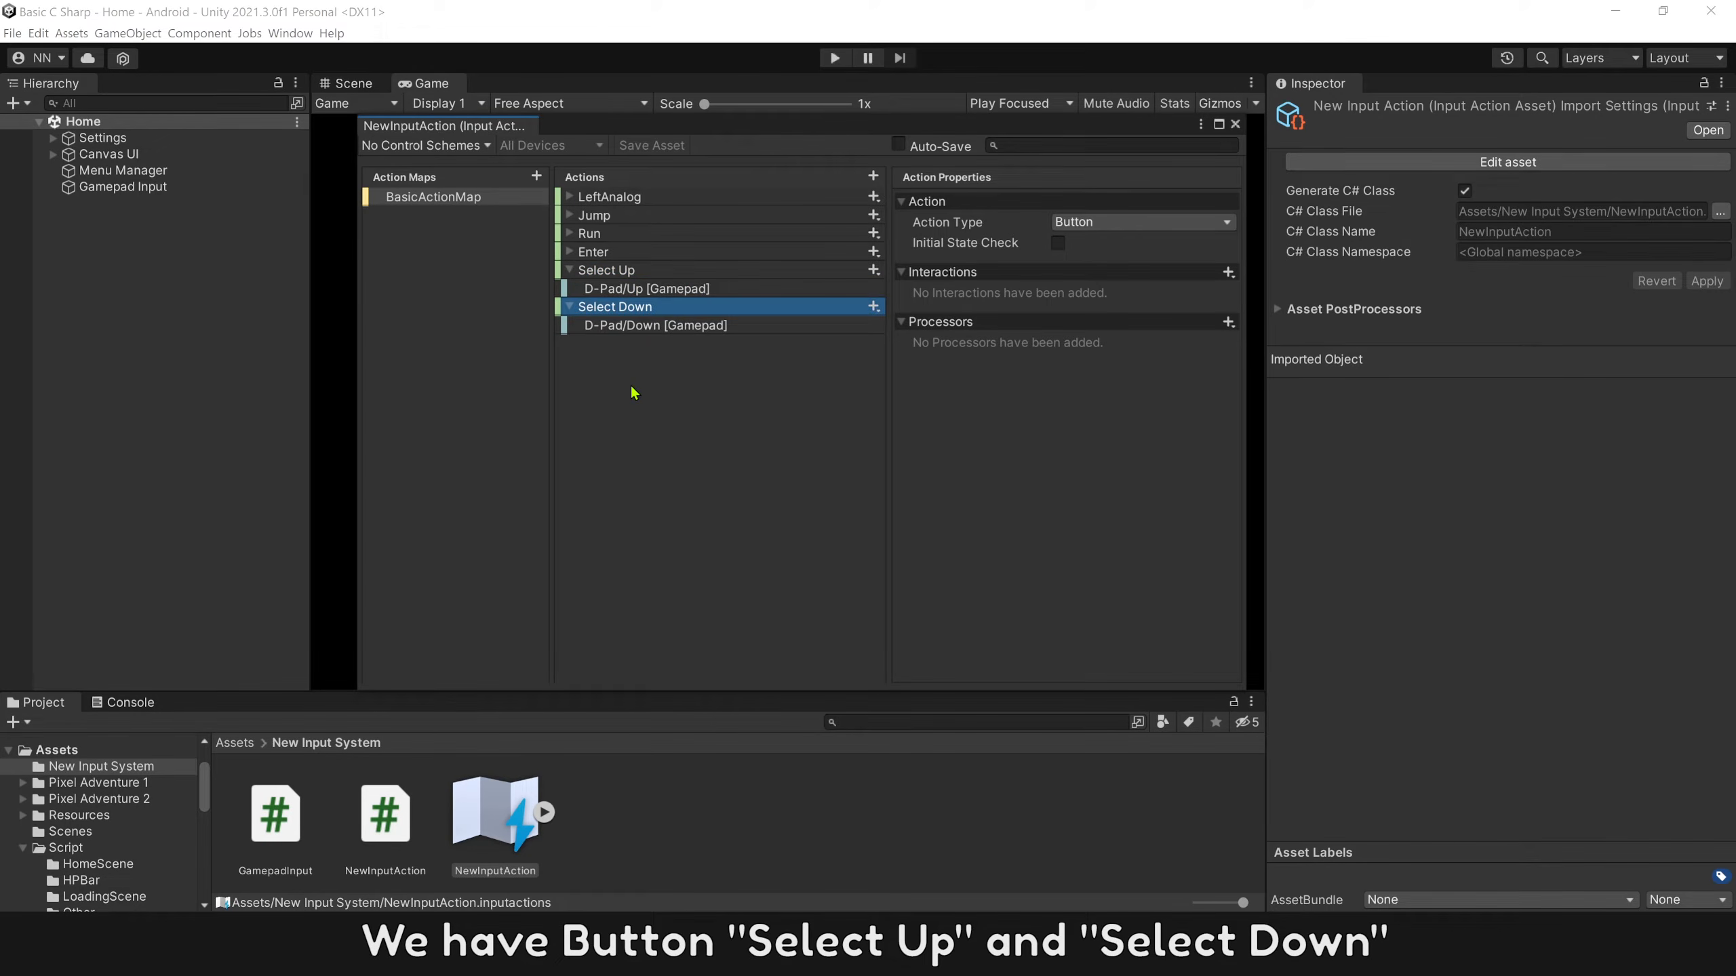
{"action": "left_click", "coordinate": [660, 272]}
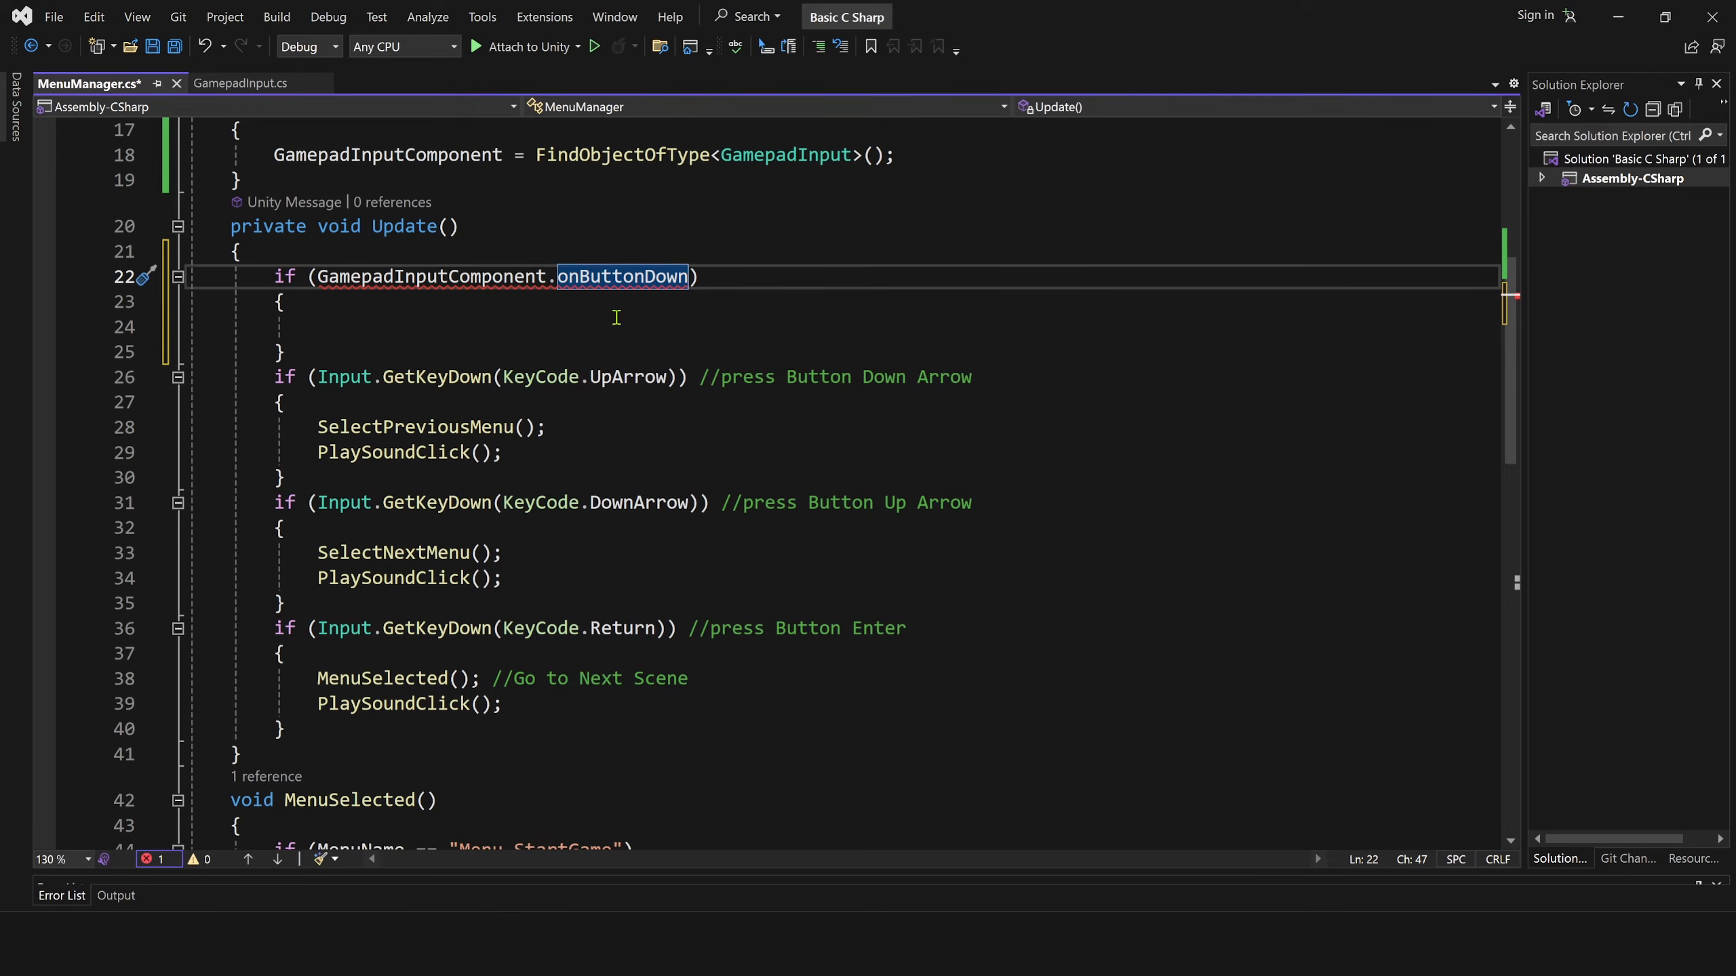
Complete the new if condition in MenuManager.cs as GamepadInputComponent.onButtonDown["Select Up"] == true.
{"action": "type", "text": "["}
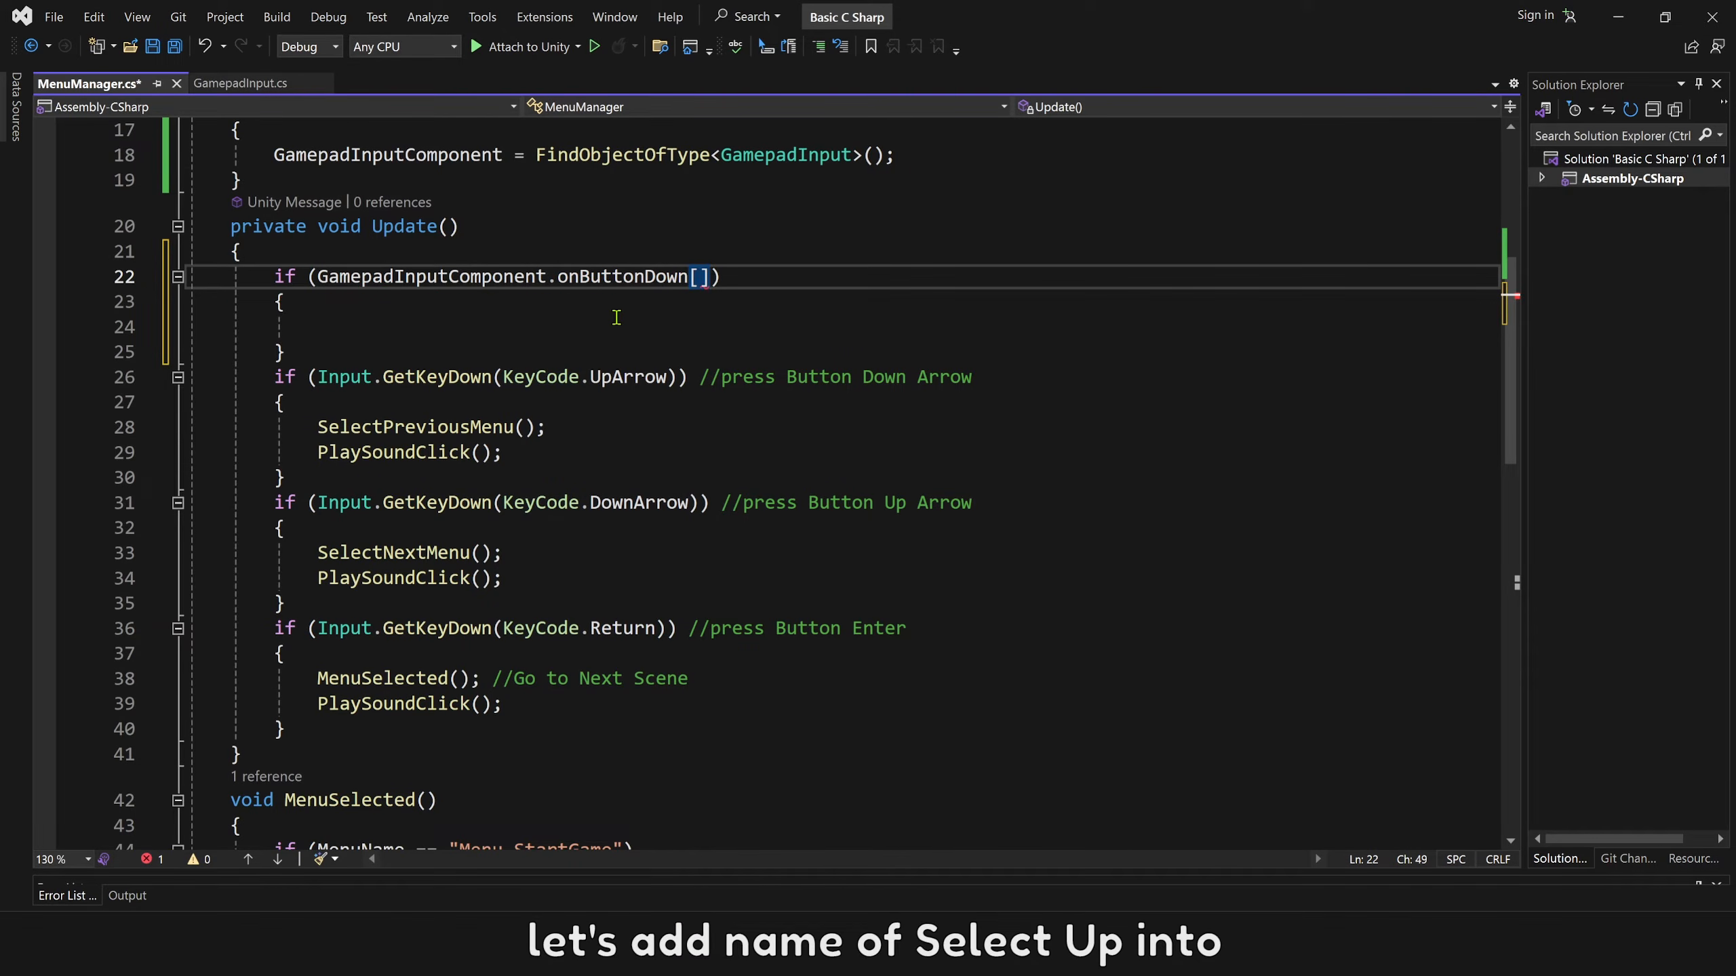
{"action": "type", "text": "\"Se"}
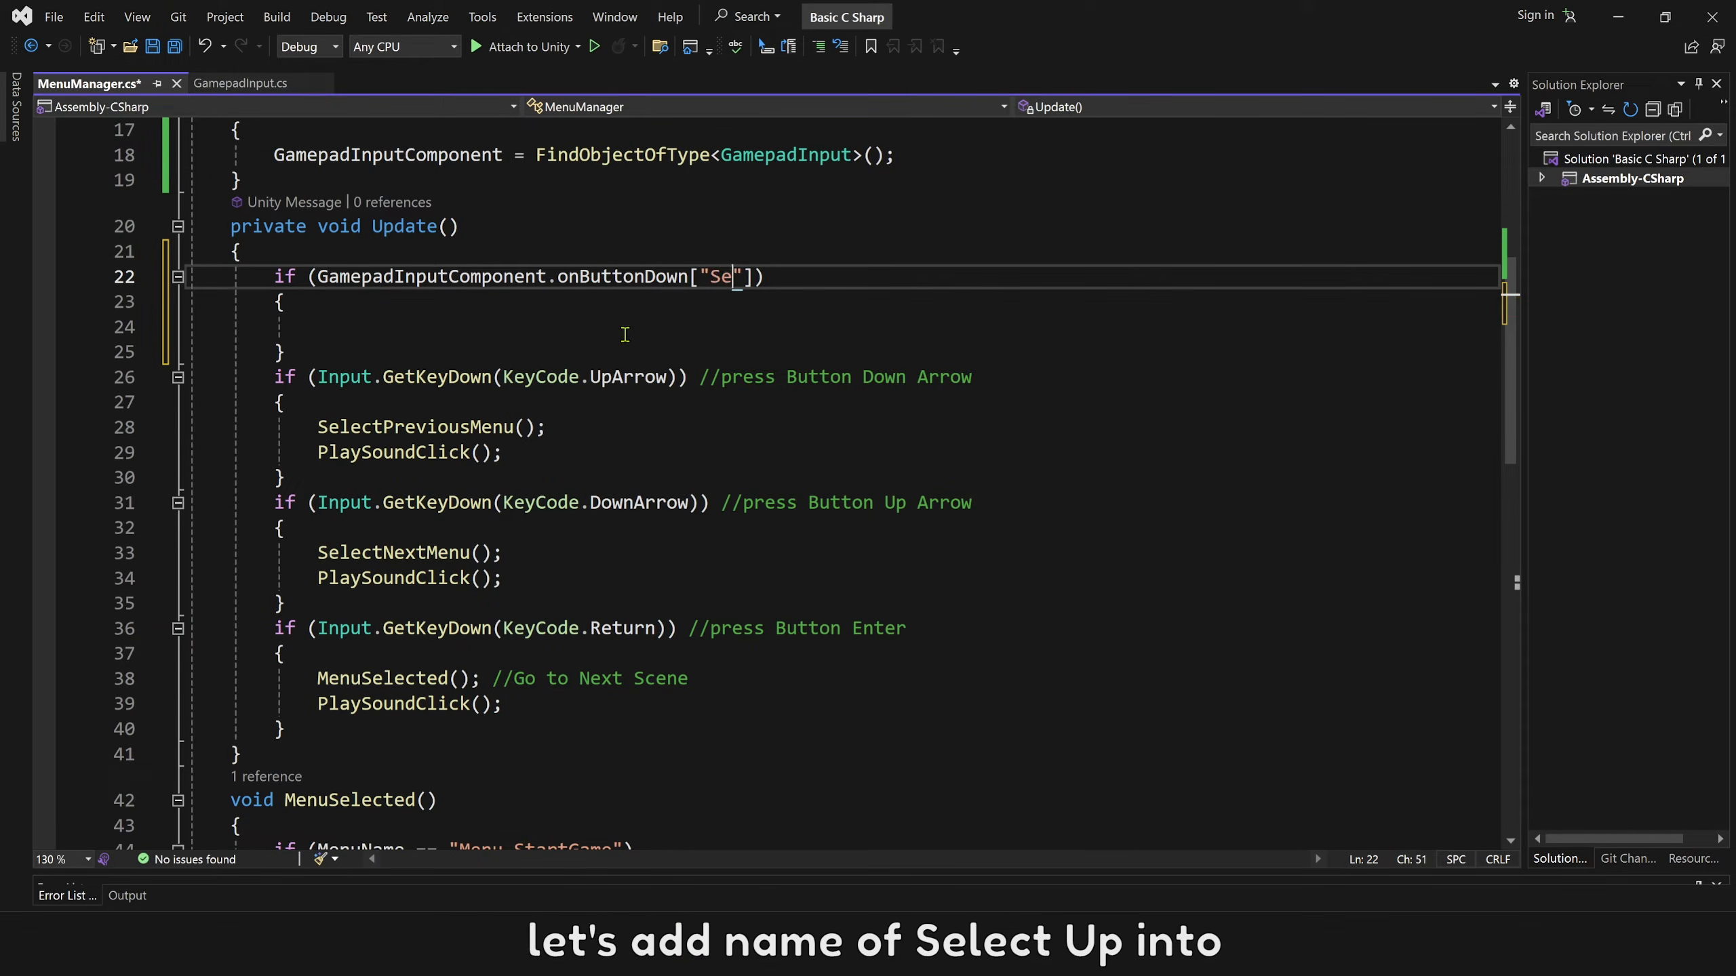
{"action": "type", "text": "lect Up\"] == "}
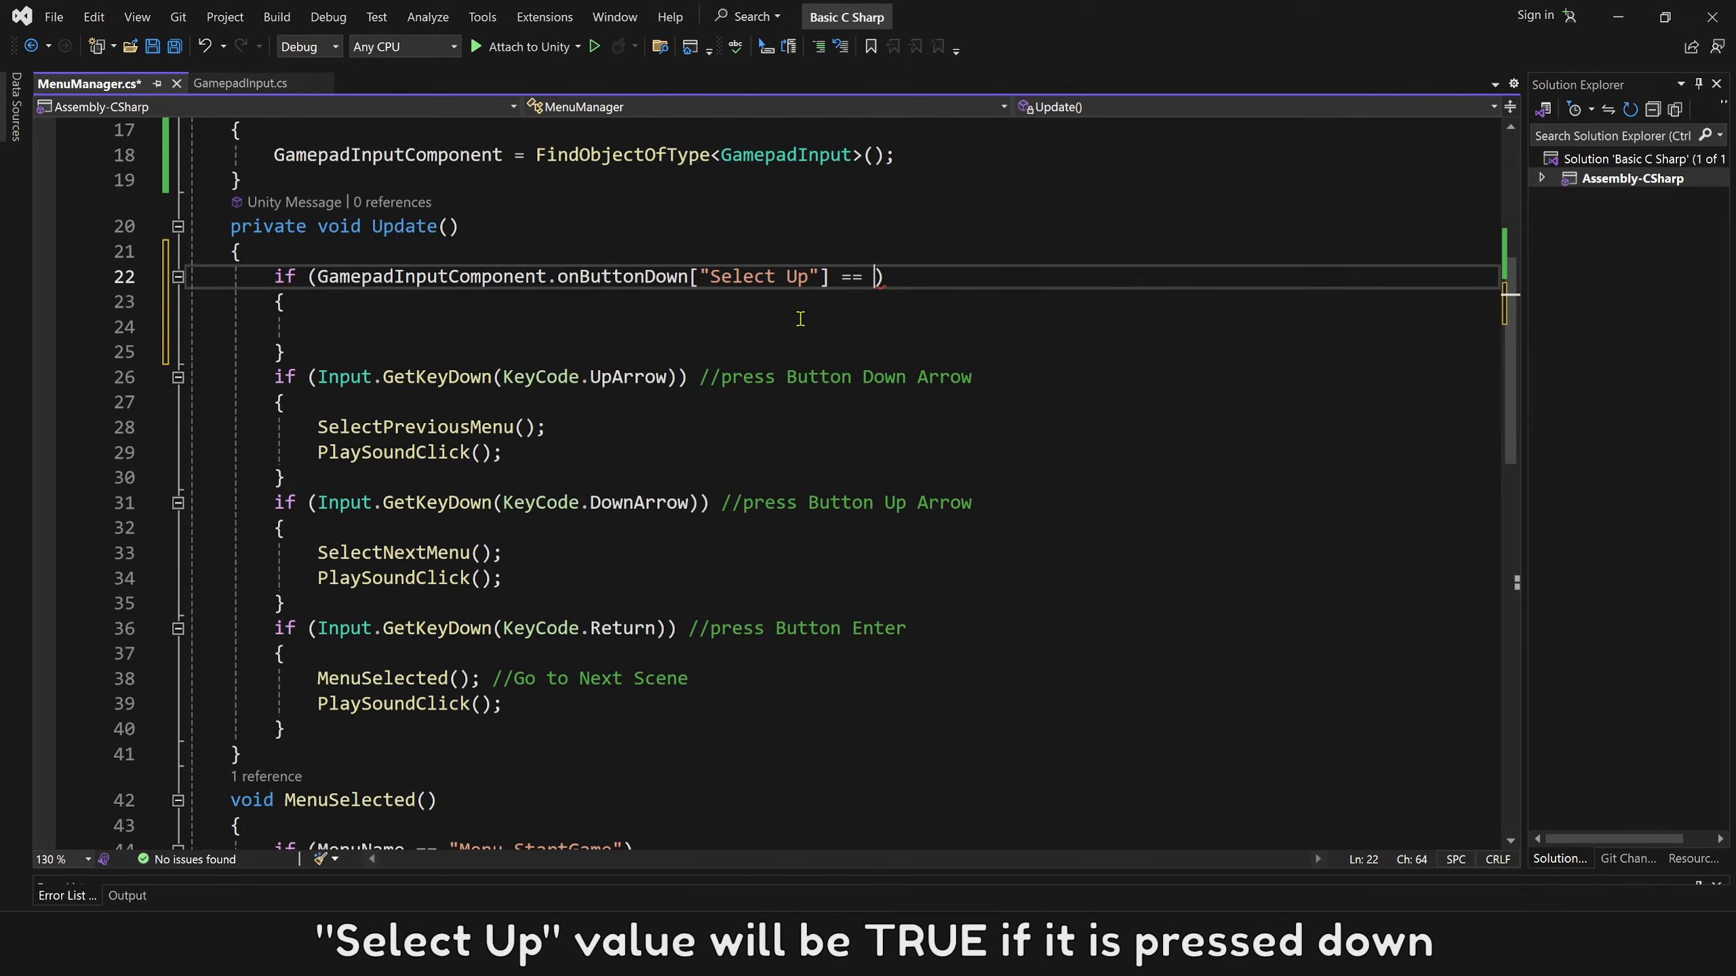
{"action": "type", "text": "true"}
{"action": "key", "text": "Escape"}
{"action": "left_click", "coordinate": [795, 326]}
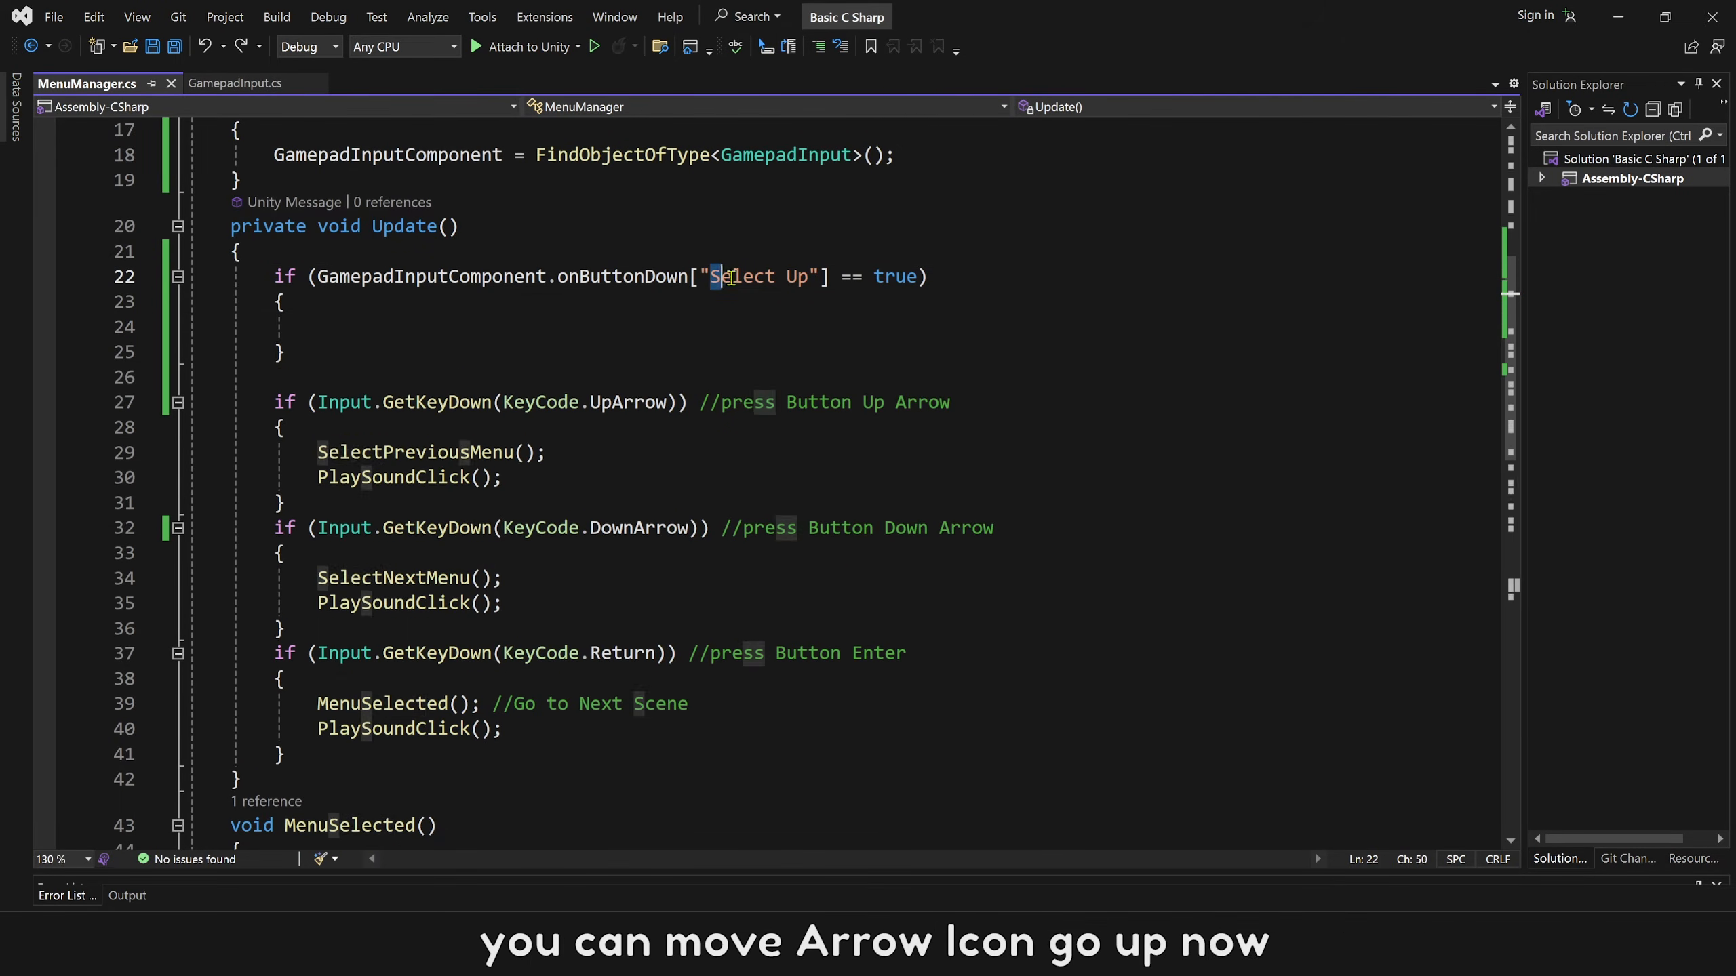
Copy the SelectPreviousMenu(); and PlaySoundClick(); calls from the UpArrow block into the empty "Select Up" block.
{"action": "left_click_drag", "start_coordinate": [711, 277], "coordinate": [806, 277]}
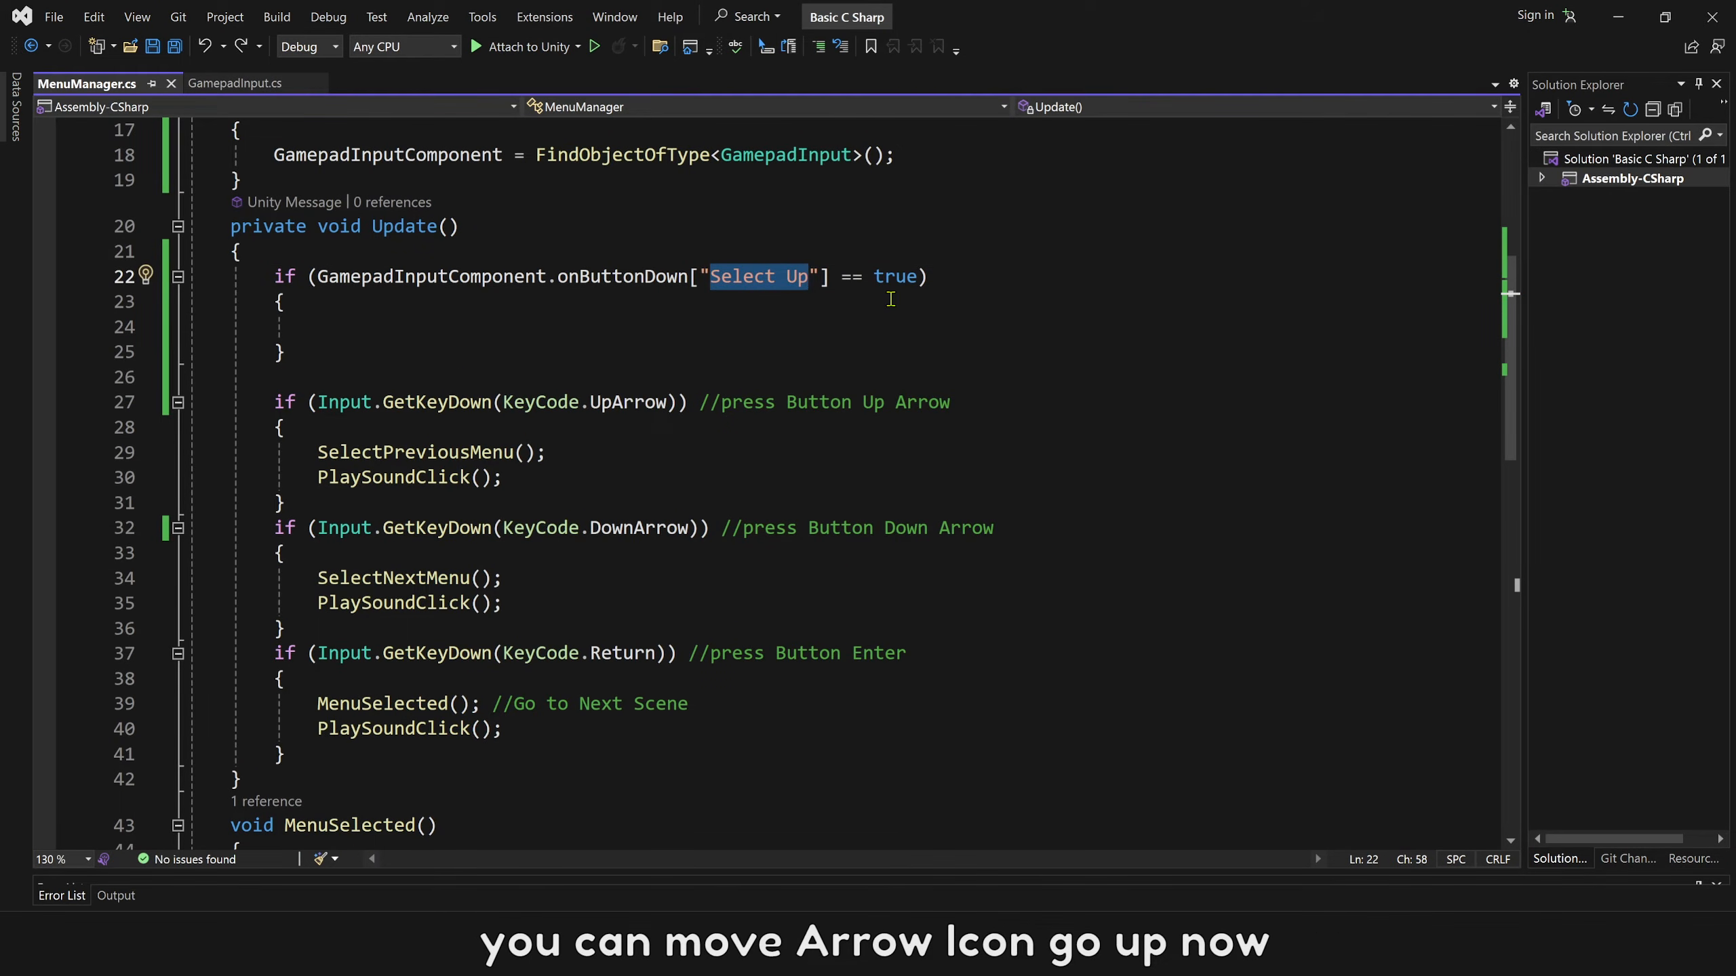
{"action": "left_click_drag", "start_coordinate": [592, 402], "coordinate": [664, 402]}
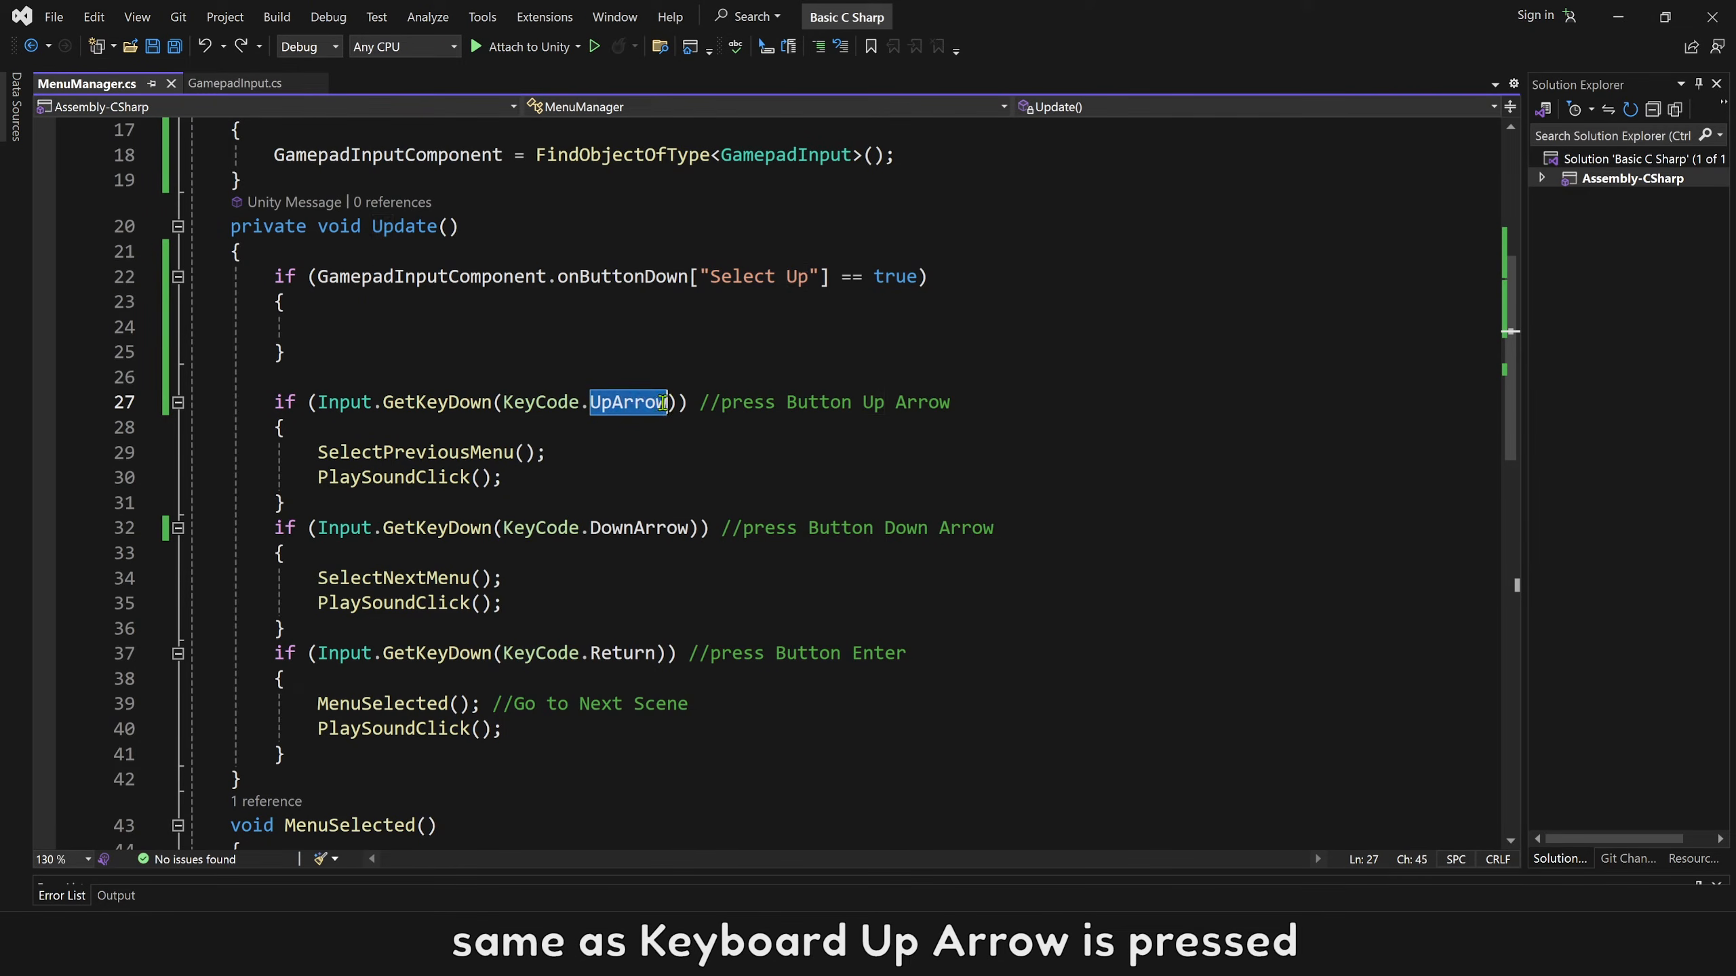
{"action": "left_click_drag", "start_coordinate": [788, 403], "coordinate": [981, 401]}
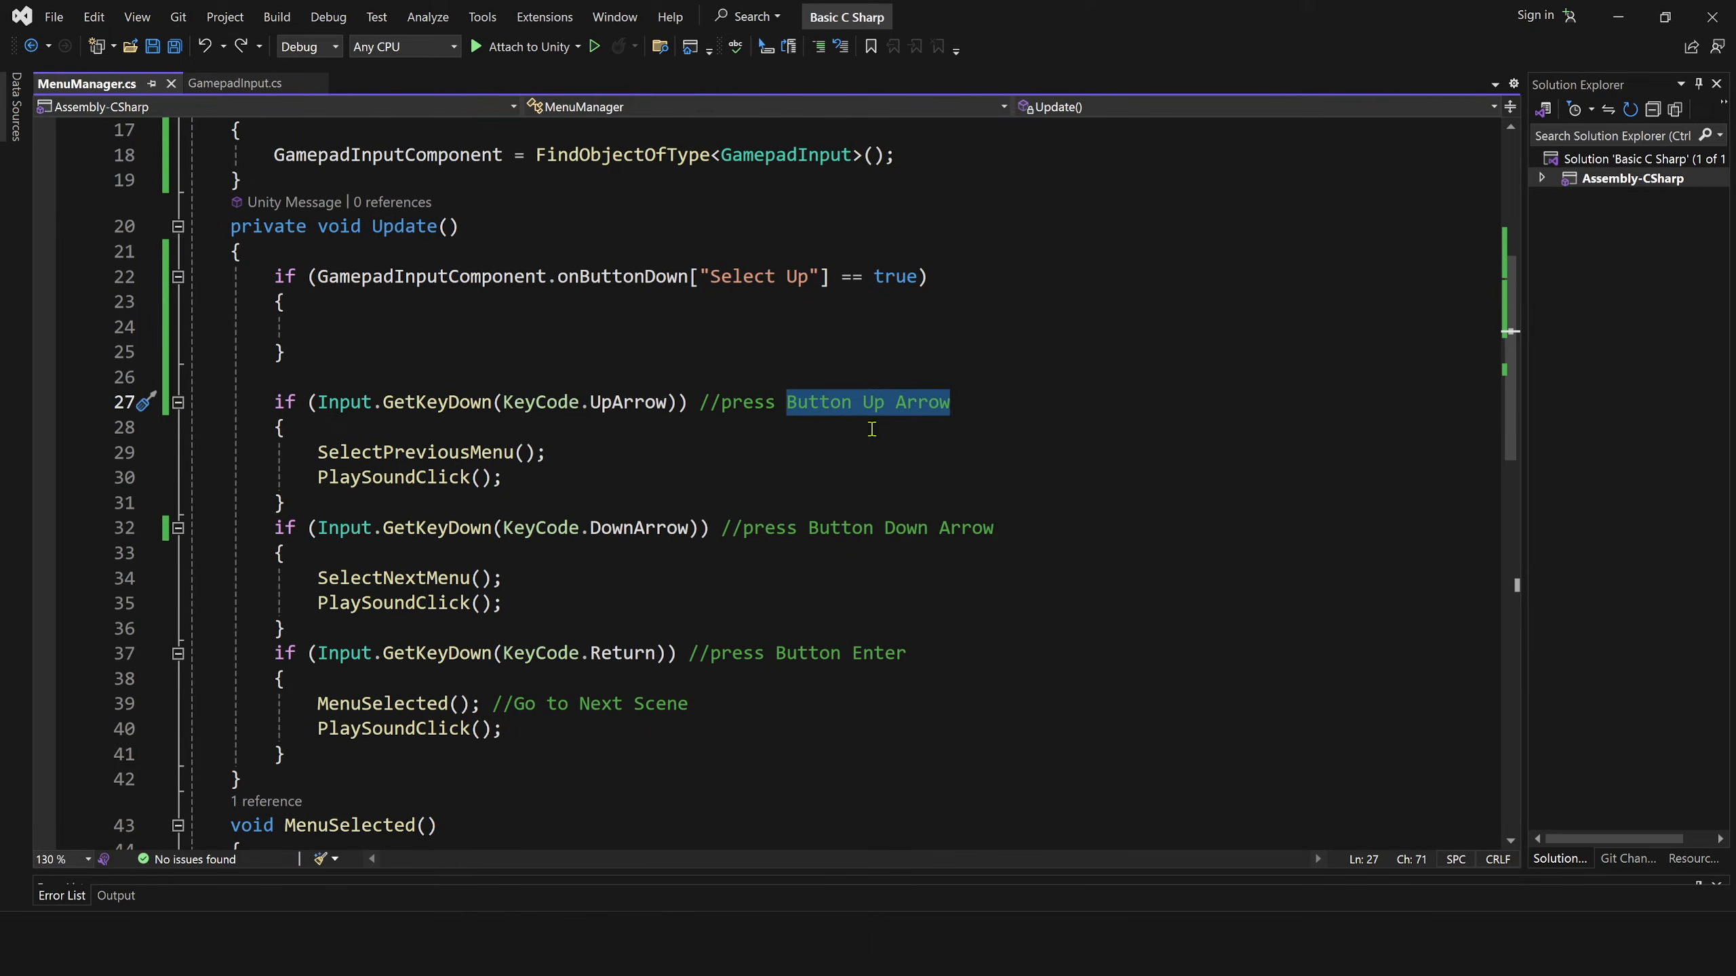
{"action": "left_click_drag", "start_coordinate": [503, 477], "coordinate": [319, 454]}
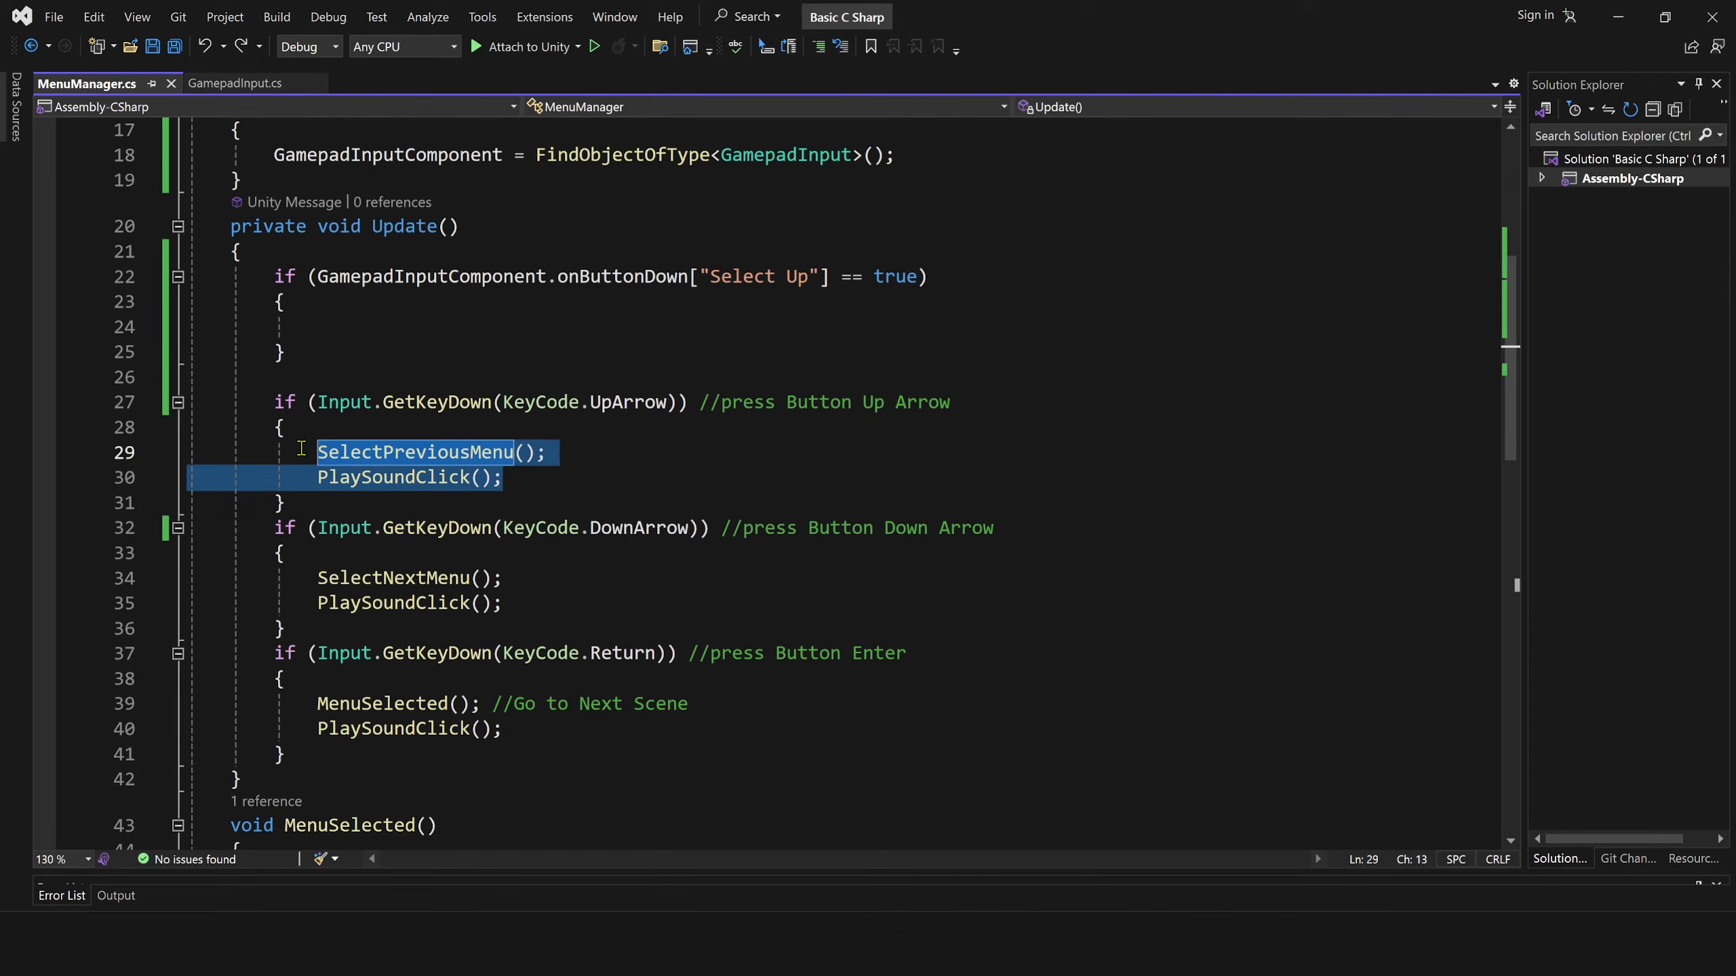
{"action": "key", "text": "ctrl+c"}
{"action": "left_click", "coordinate": [382, 326]}
{"action": "key", "text": "ctrl+v"}
Duplicate the "Select Up" if block directly below itself and change the copy's button name to "Select Down".
{"action": "left_click_drag", "start_coordinate": [285, 378], "coordinate": [275, 277]}
{"action": "key", "text": "ctrl+c"}
{"action": "left_click", "coordinate": [319, 395]}
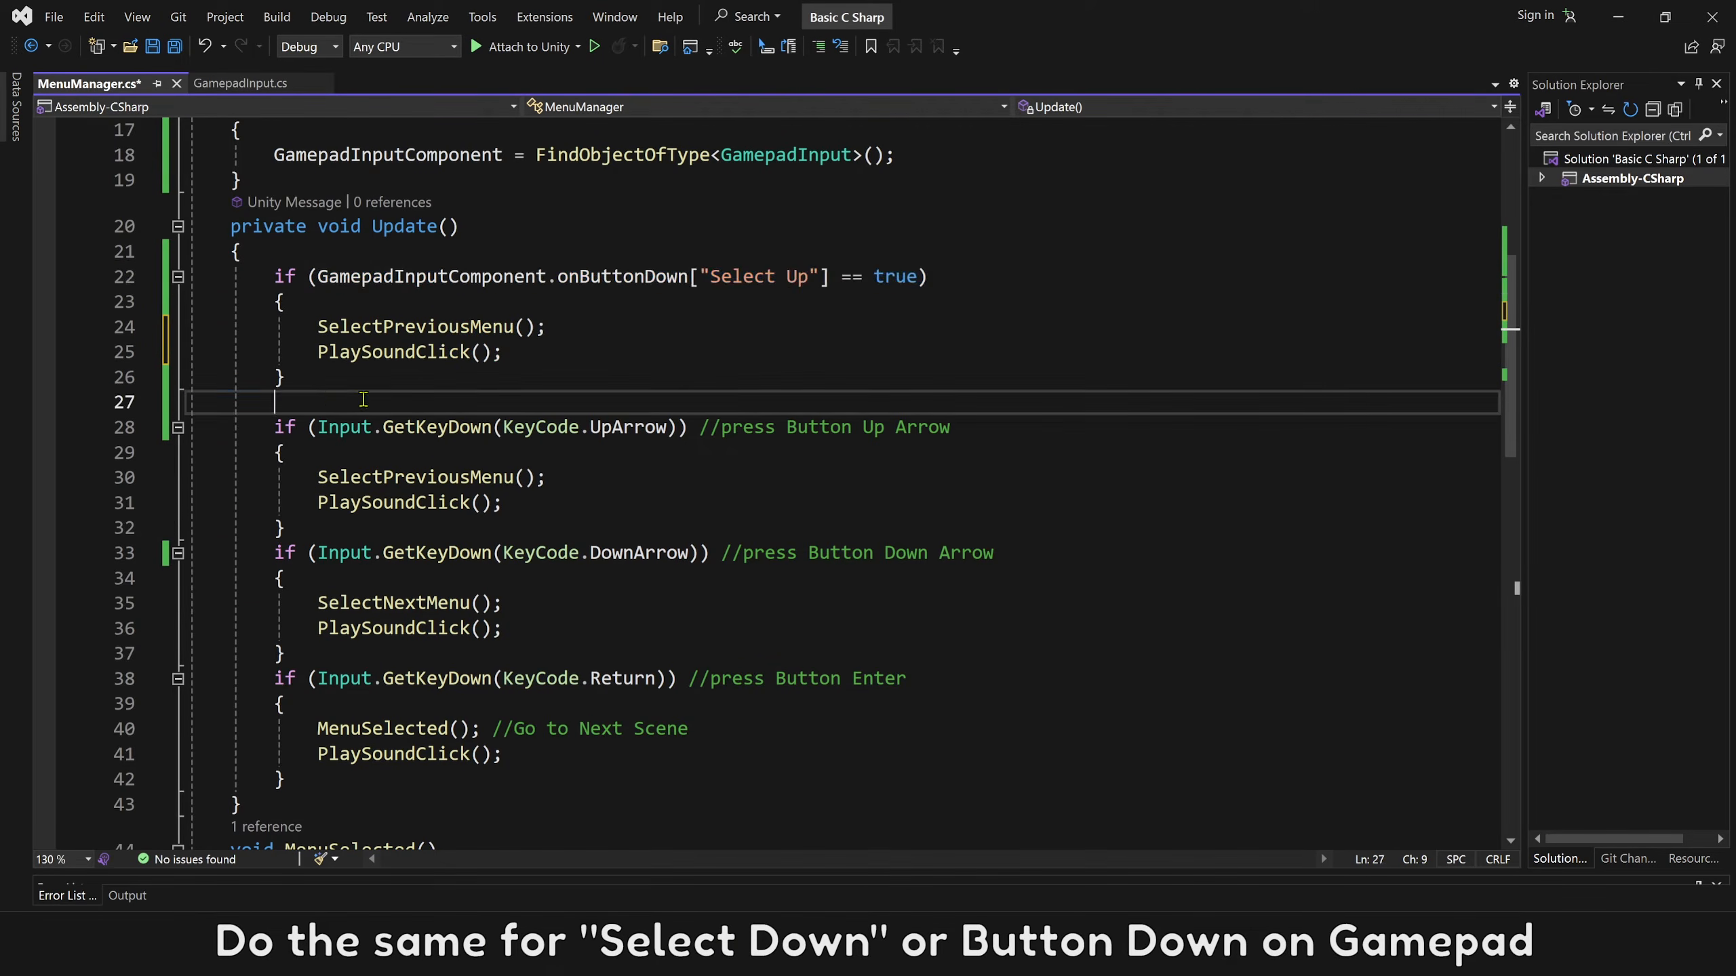
{"action": "key", "text": "ctrl+v"}
{"action": "key", "text": "Return"}
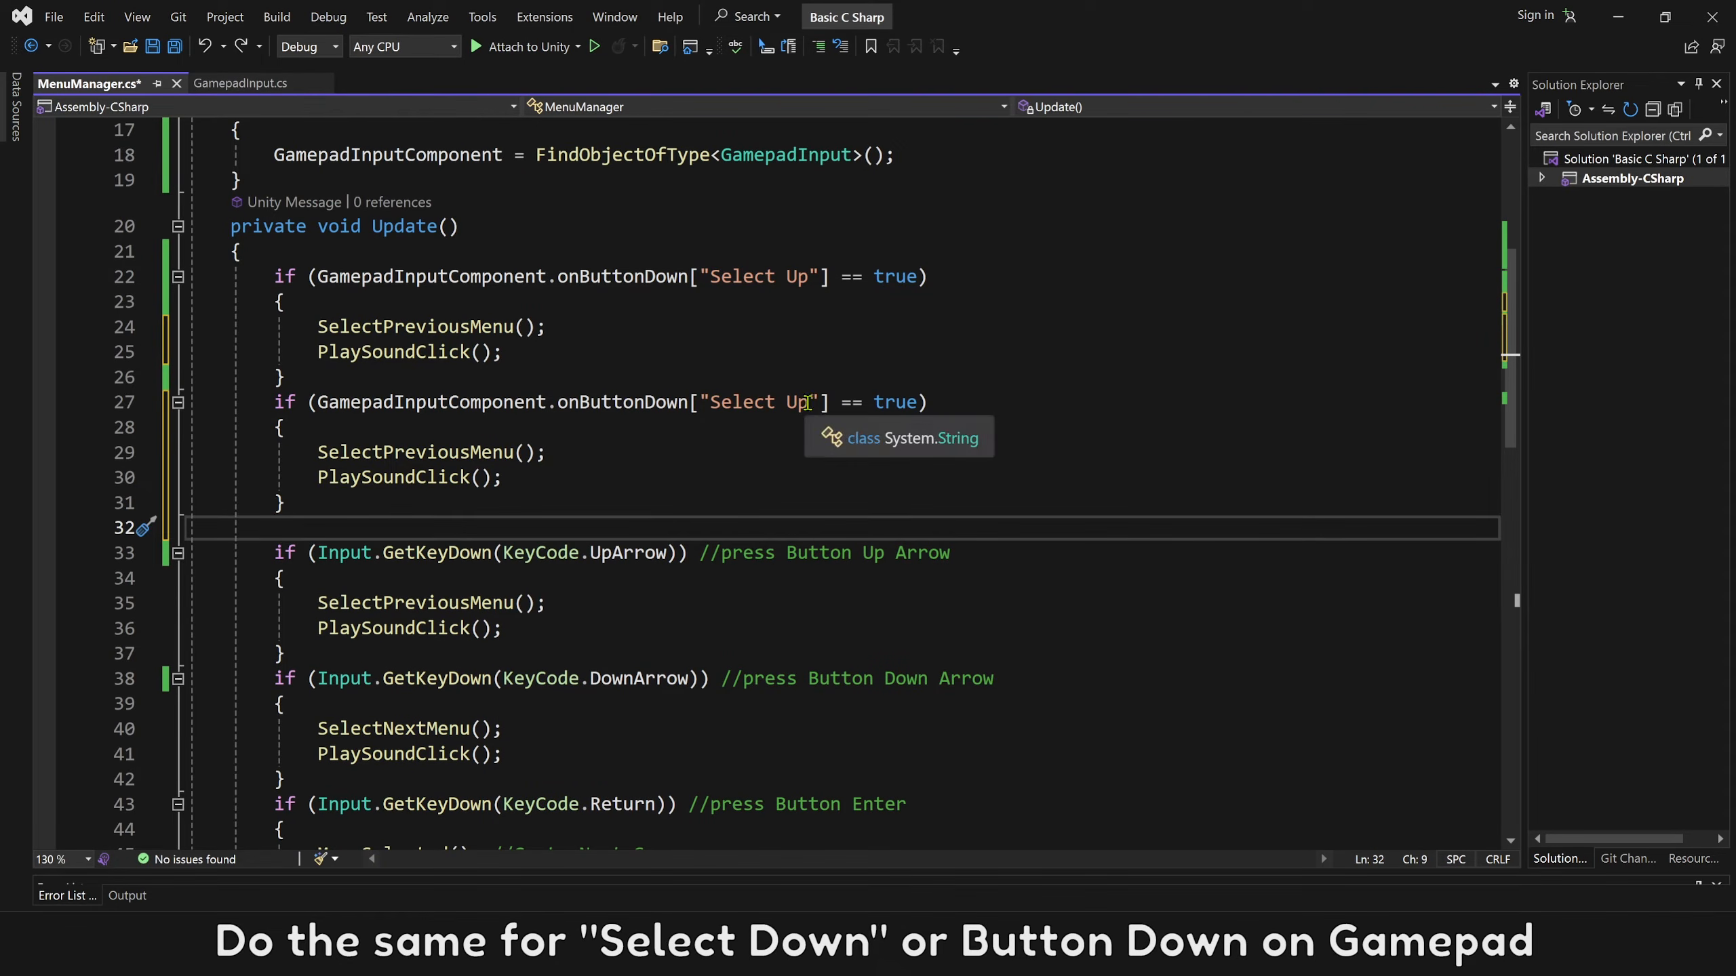
{"action": "double_click", "coordinate": [793, 402]}
{"action": "type", "text": "Down"}
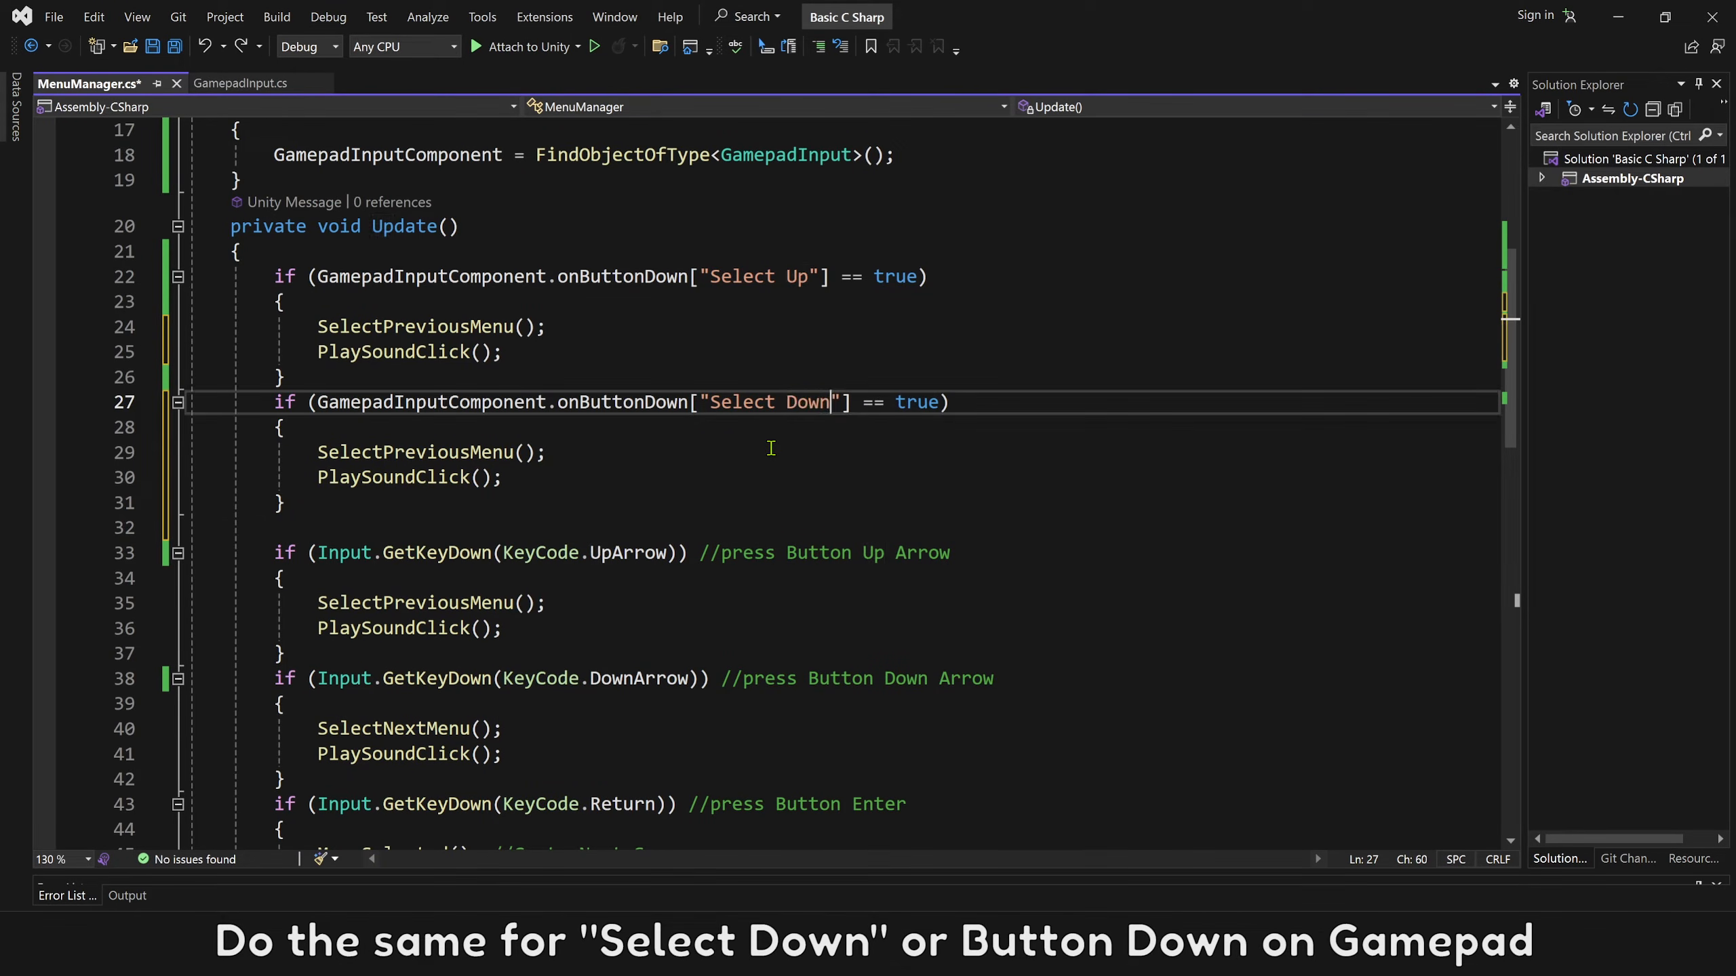
Replace the body of the "Select Down" block with the SelectNextMenu(); and PlaySoundClick(); calls from the DownArrow block.
{"action": "double_click", "coordinate": [639, 679]}
{"action": "left_click_drag", "start_coordinate": [809, 679], "coordinate": [1018, 681]}
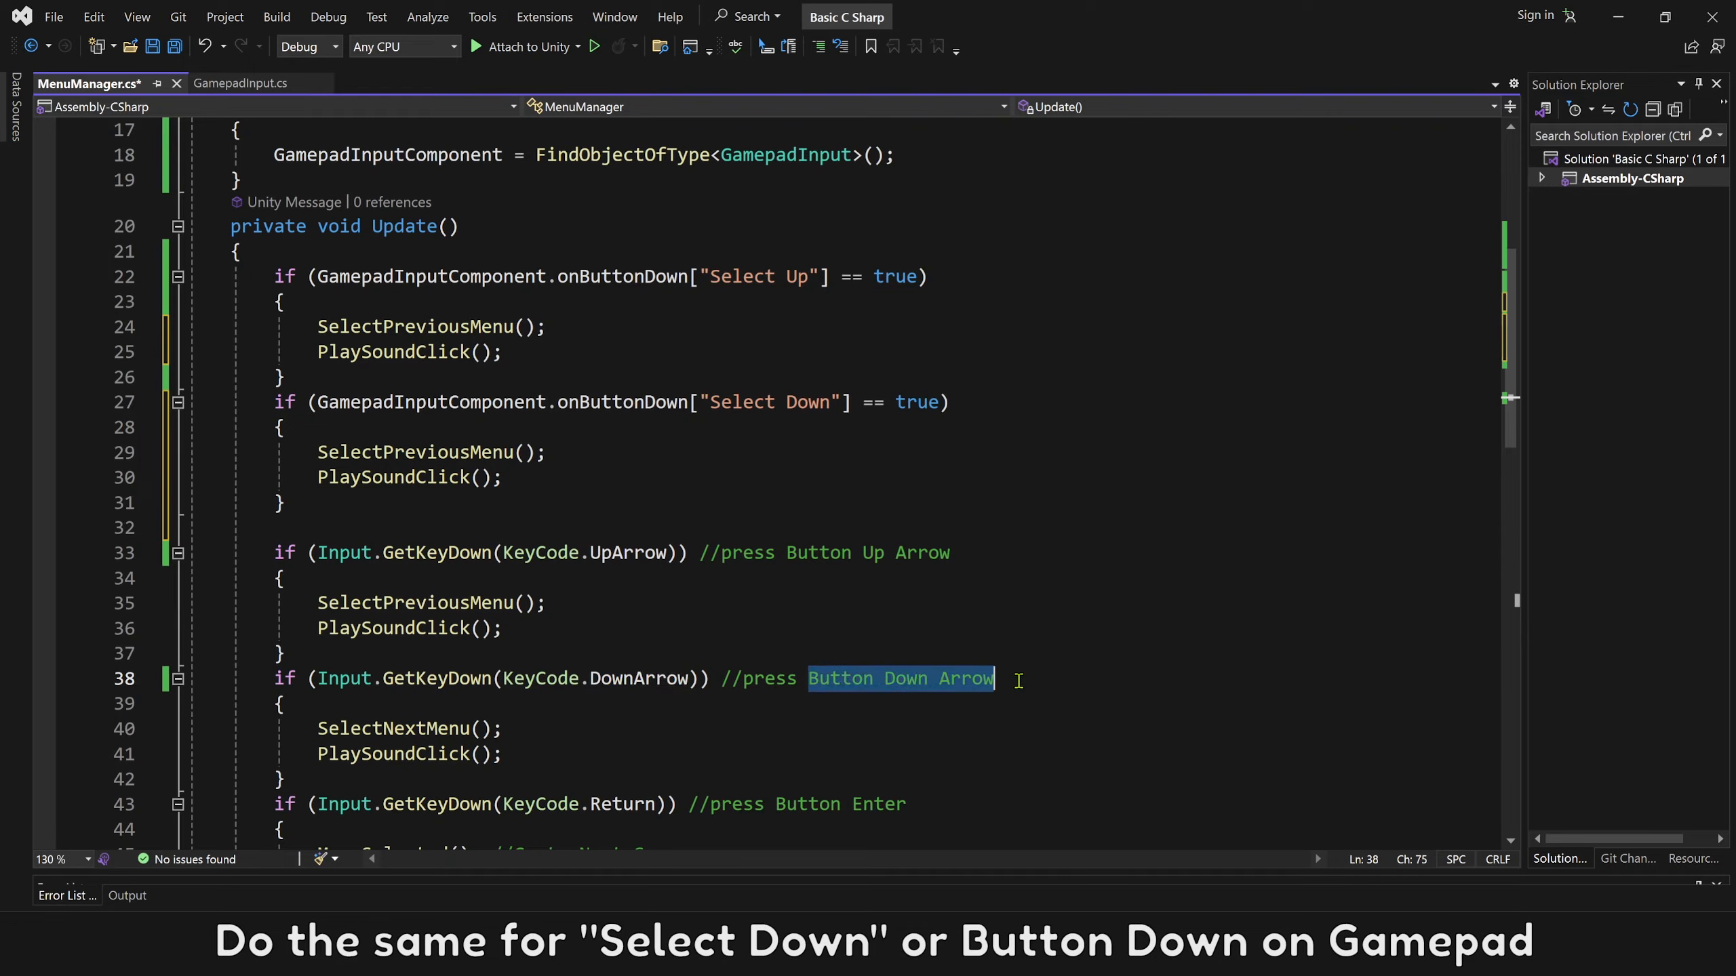
{"action": "left_click_drag", "start_coordinate": [503, 755], "coordinate": [318, 728]}
{"action": "key", "text": "ctrl+c"}
{"action": "left_click", "coordinate": [573, 478]}
{"action": "left_click_drag", "start_coordinate": [573, 479], "coordinate": [318, 452]}
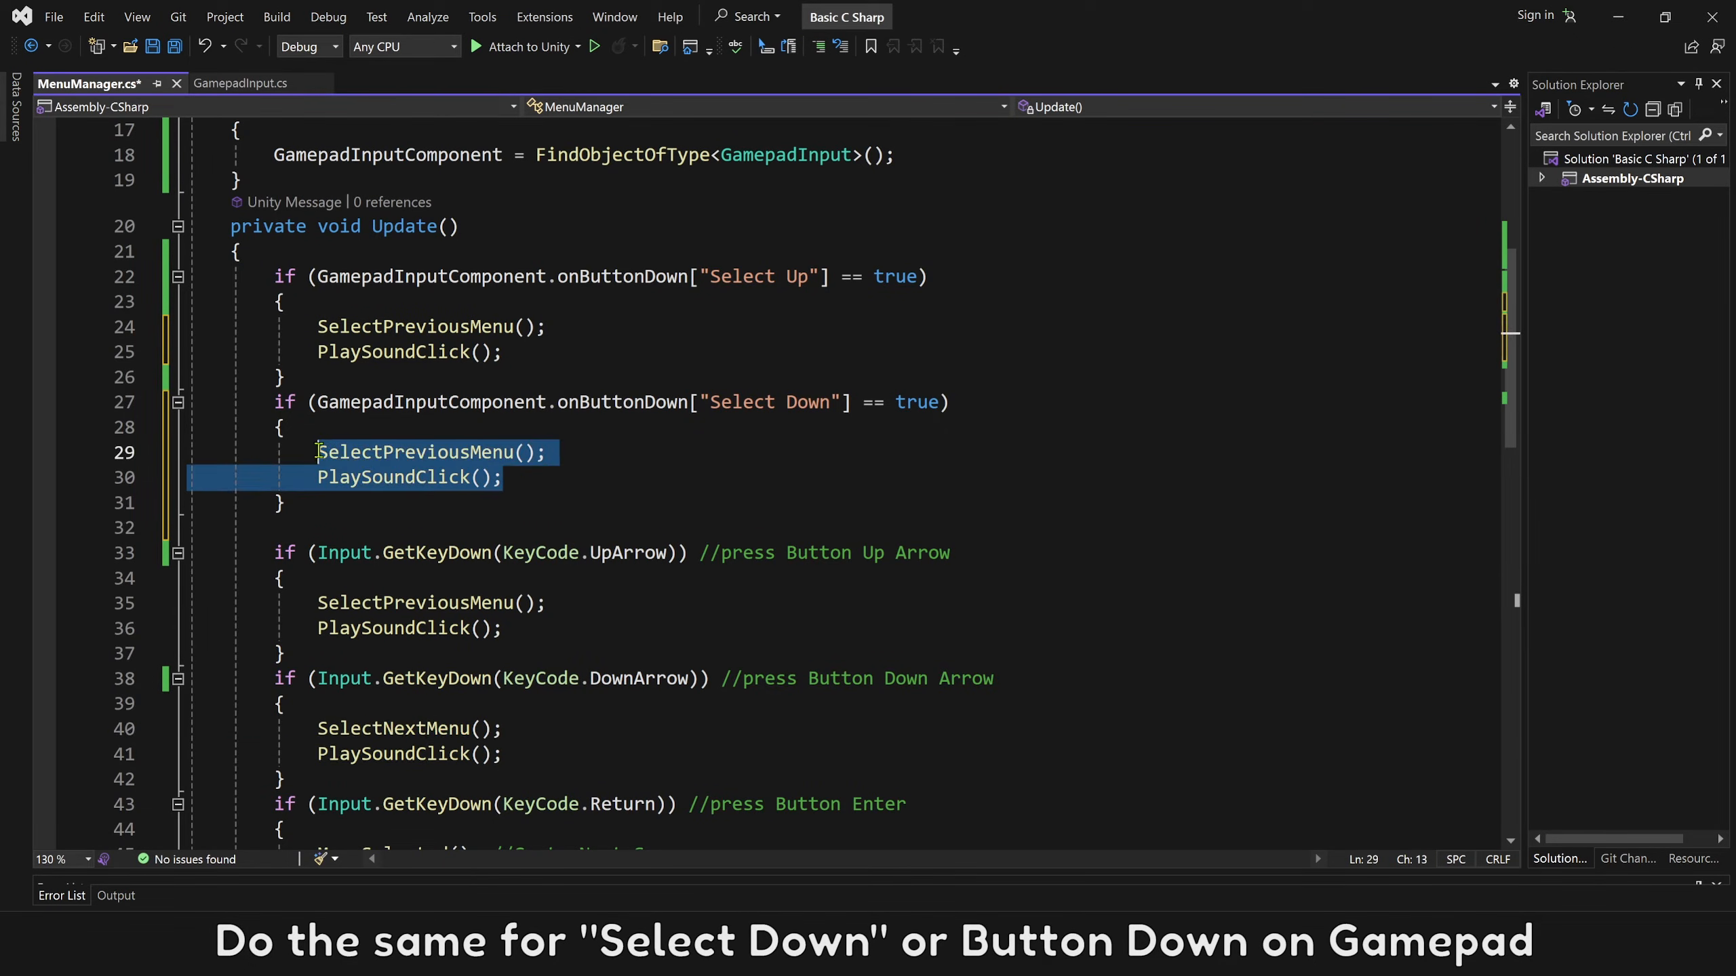
{"action": "key", "text": "ctrl+v"}
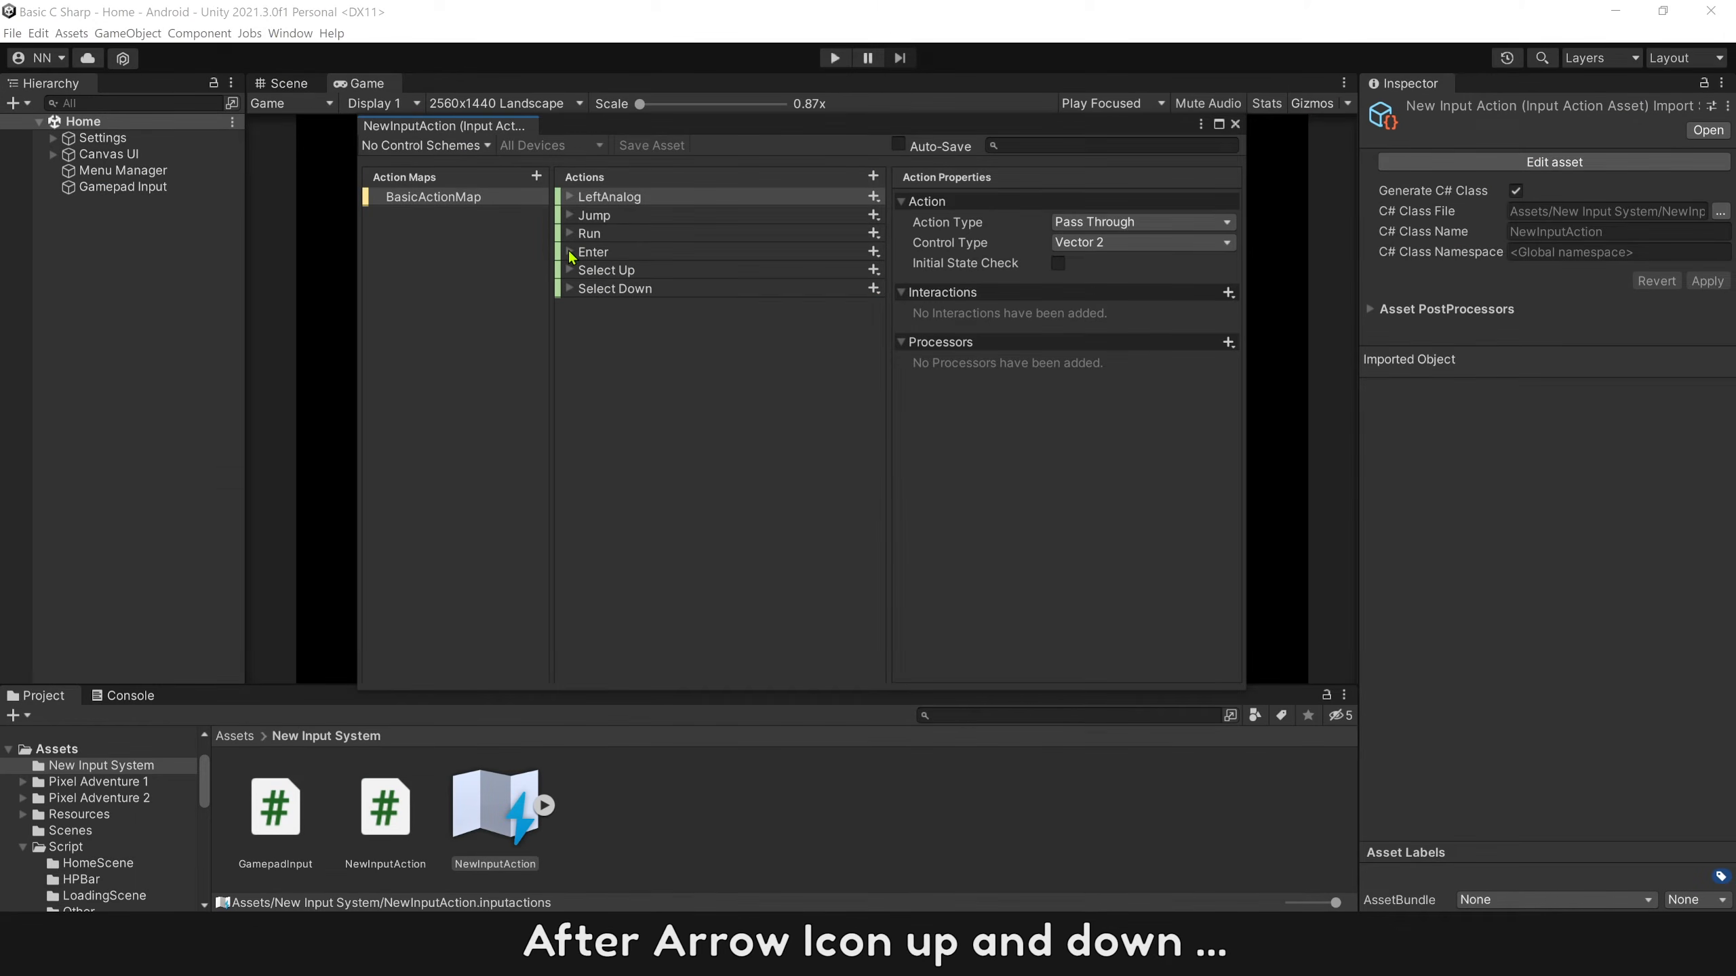
Check the Enter action's binding in Unity, and add an empty if block for onButtonDown["Enter"] == true below the "Select Down" block in MenuManager.cs.
{"action": "left_click", "coordinate": [570, 253]}
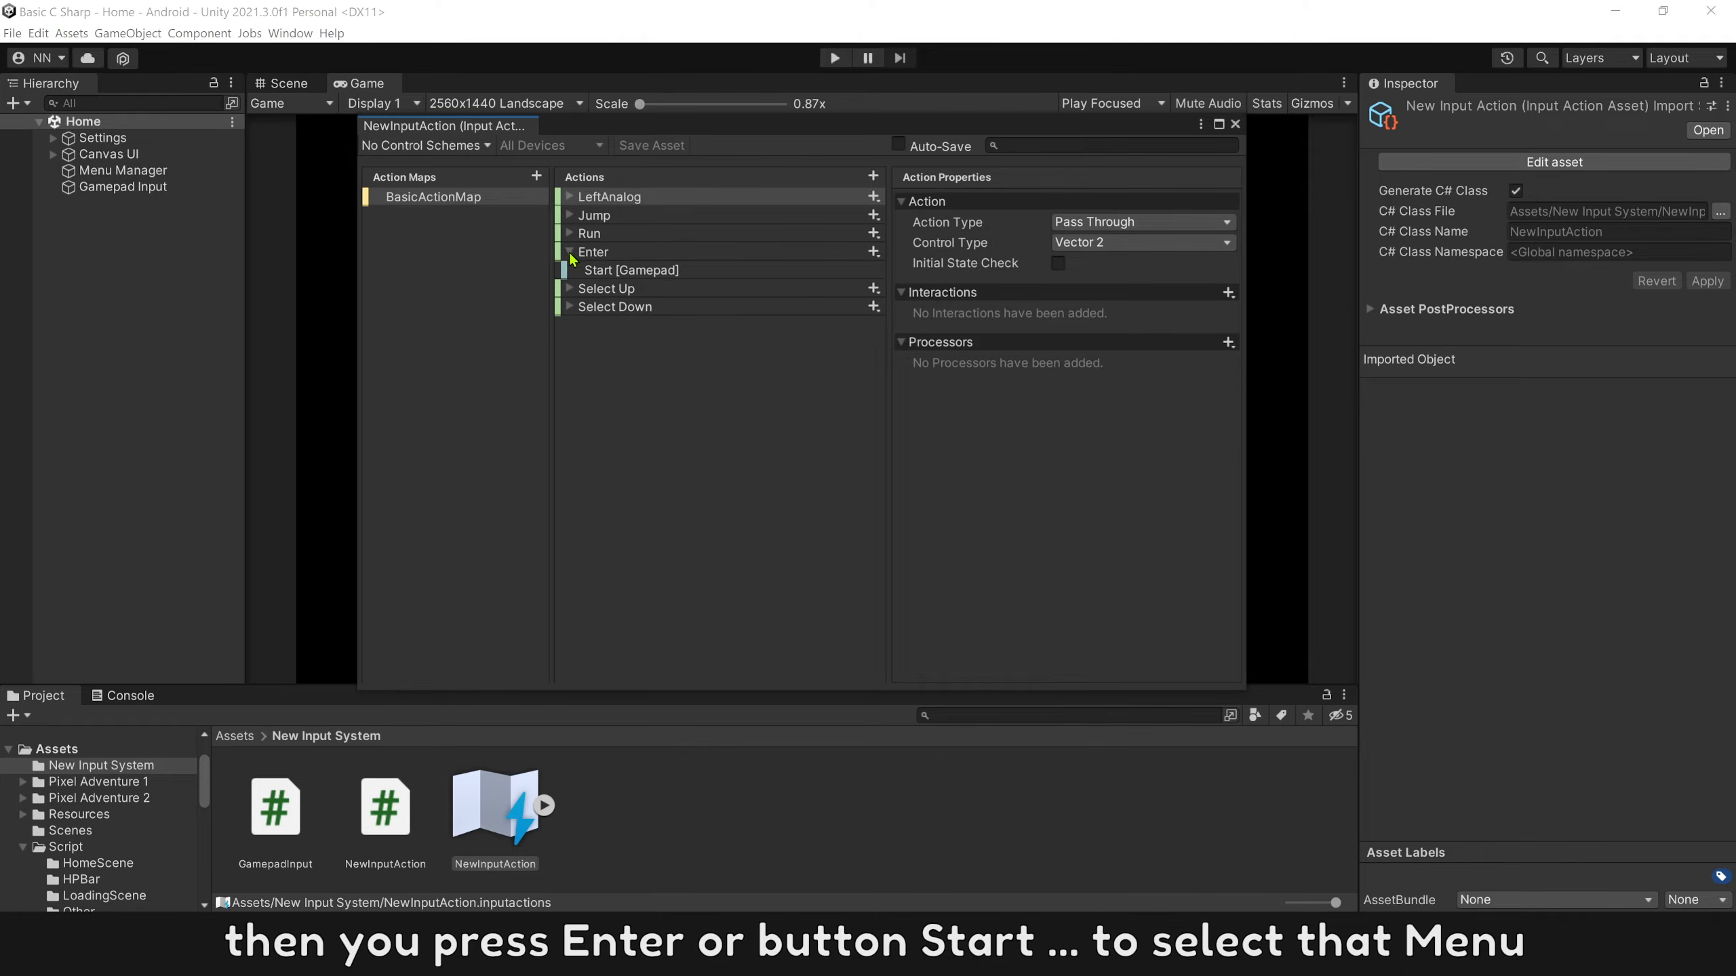
{"action": "left_click", "coordinate": [610, 272]}
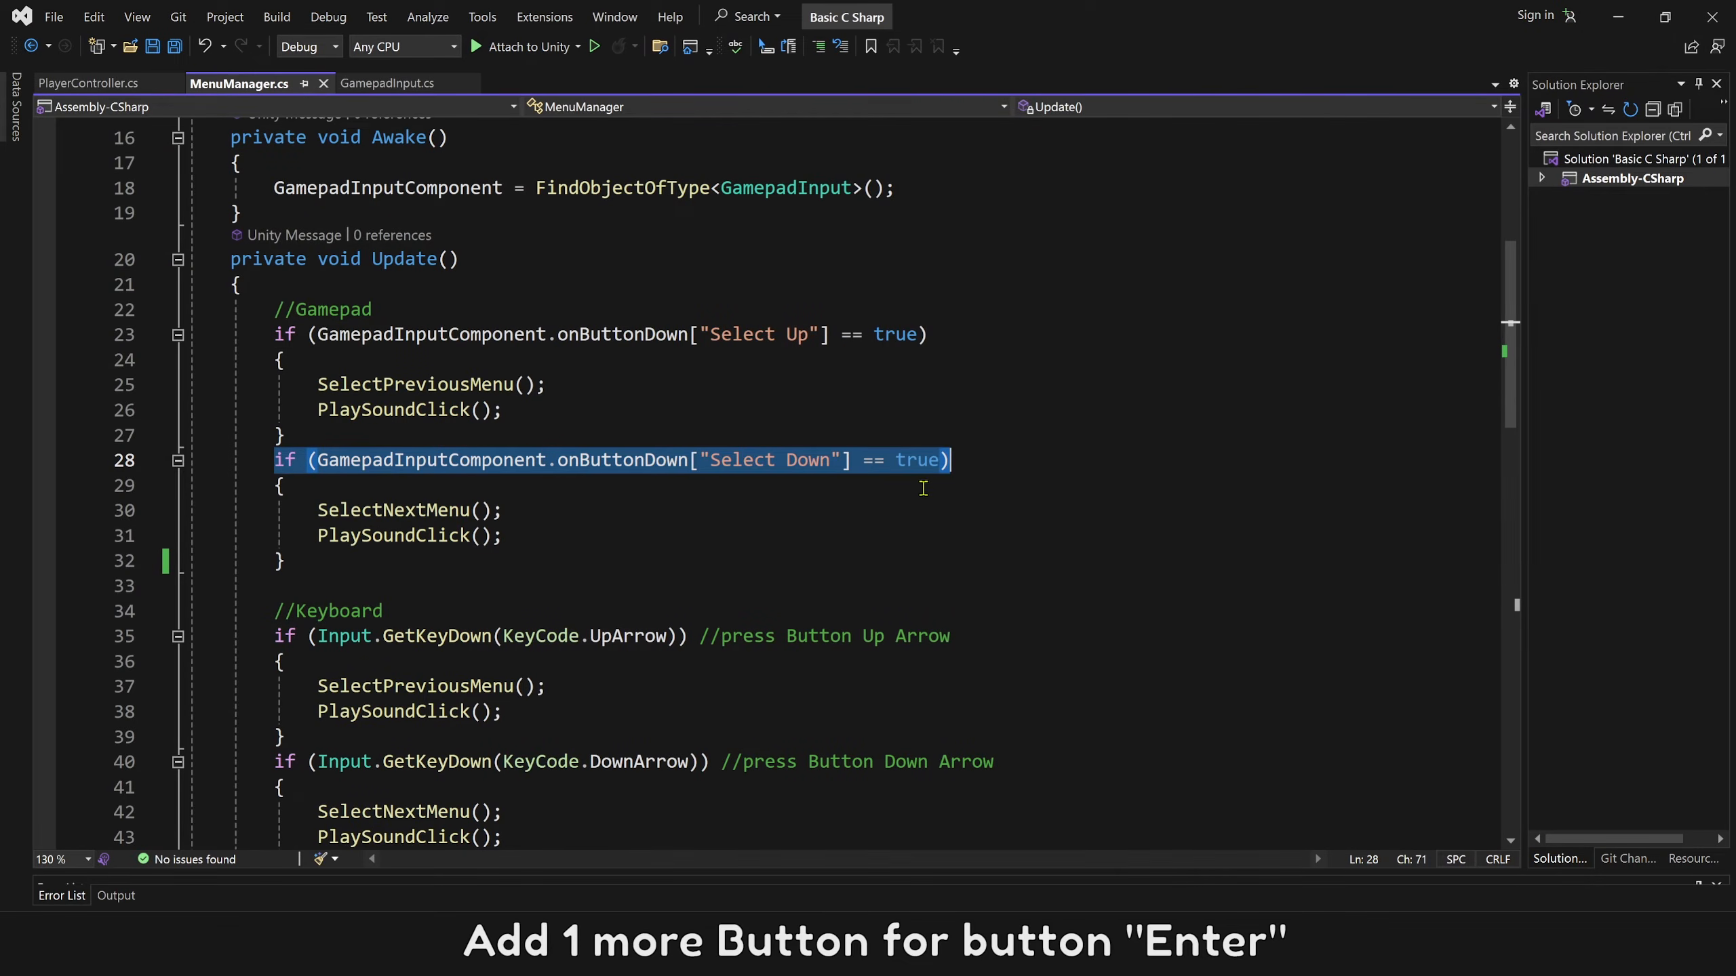
{"action": "left_click", "coordinate": [369, 586]}
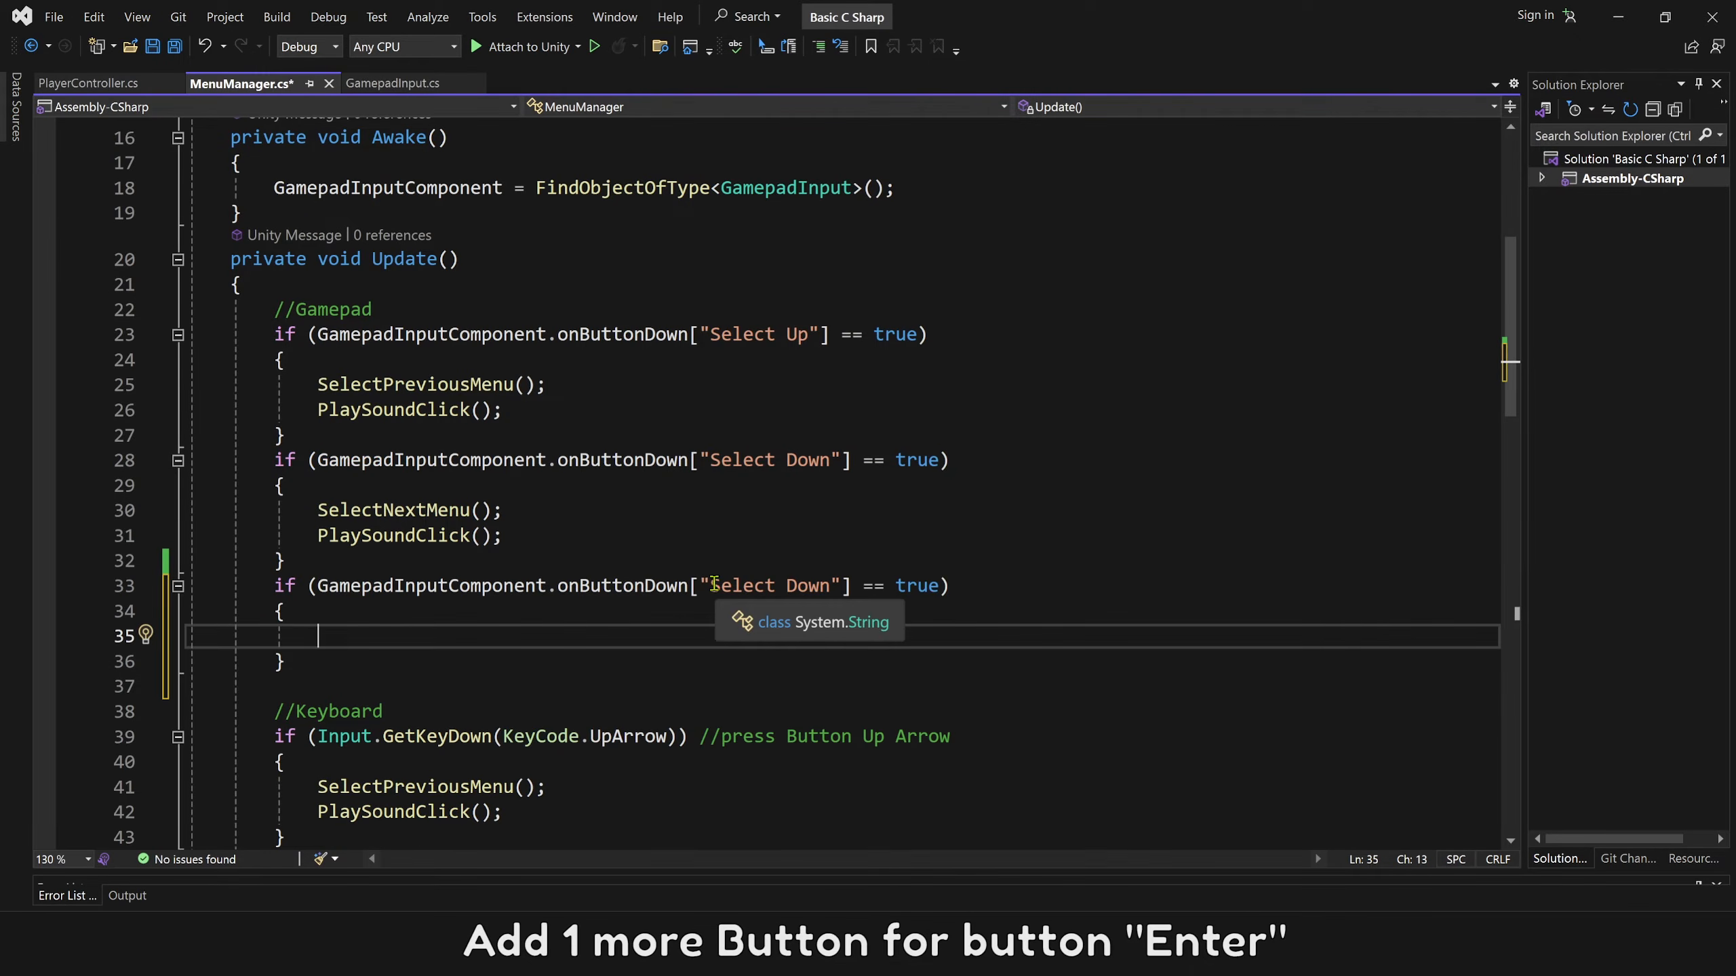
{"action": "left_click", "coordinate": [710, 586]}
{"action": "left_click_drag", "start_coordinate": [710, 586], "coordinate": [833, 586]}
{"action": "type", "text": "Enter"}
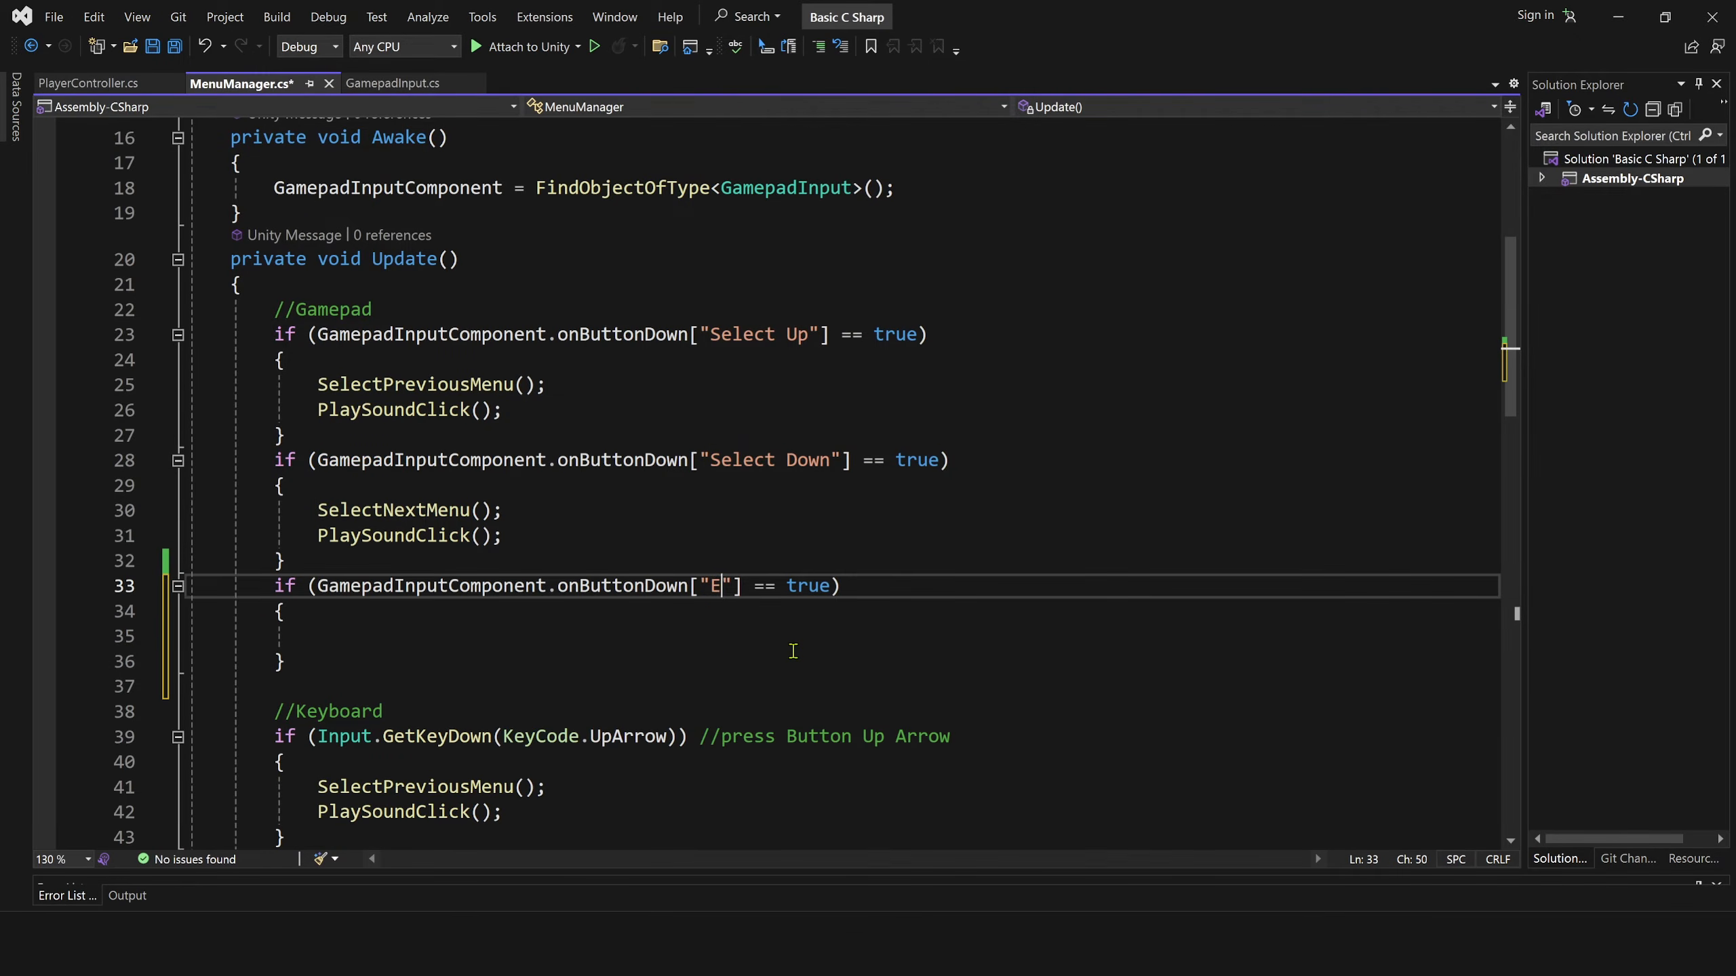
Copy MenuSelected(); and PlaySoundClick(); from the KeyCode.Return block into the "Enter" block and save MenuManager.cs.
{"action": "scroll", "coordinate": [794, 647], "scroll_direction": "down", "scroll_amount": 5}
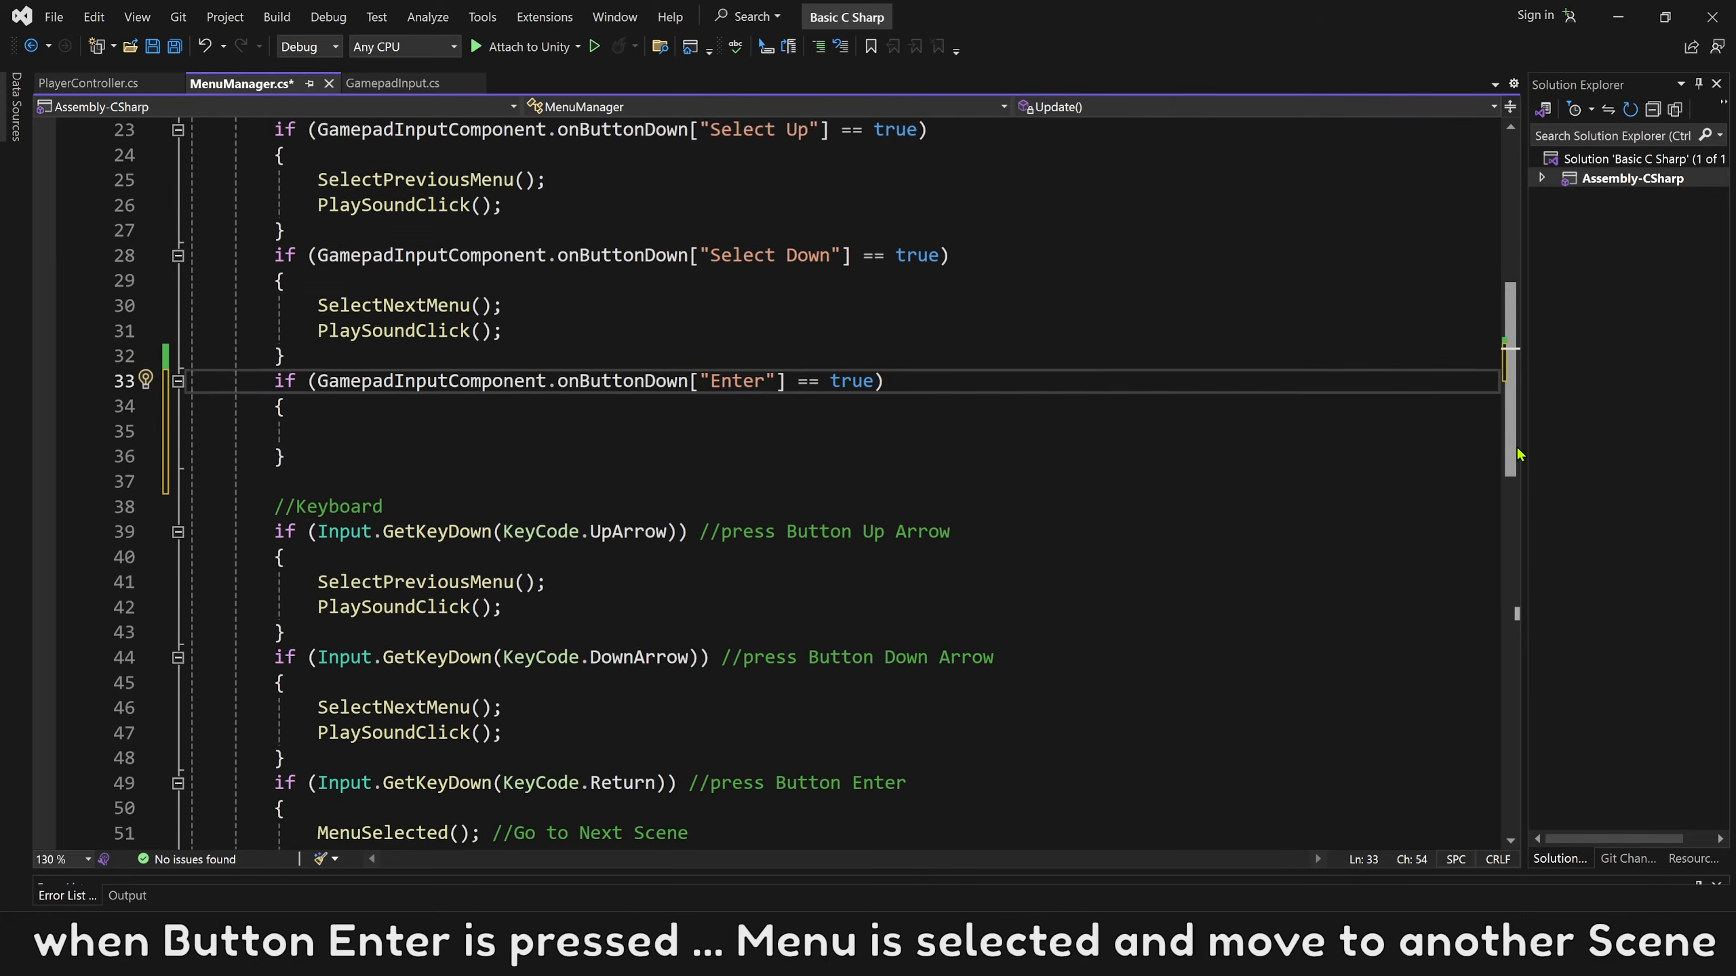
{"action": "left_click_drag", "start_coordinate": [689, 606], "coordinate": [912, 606]}
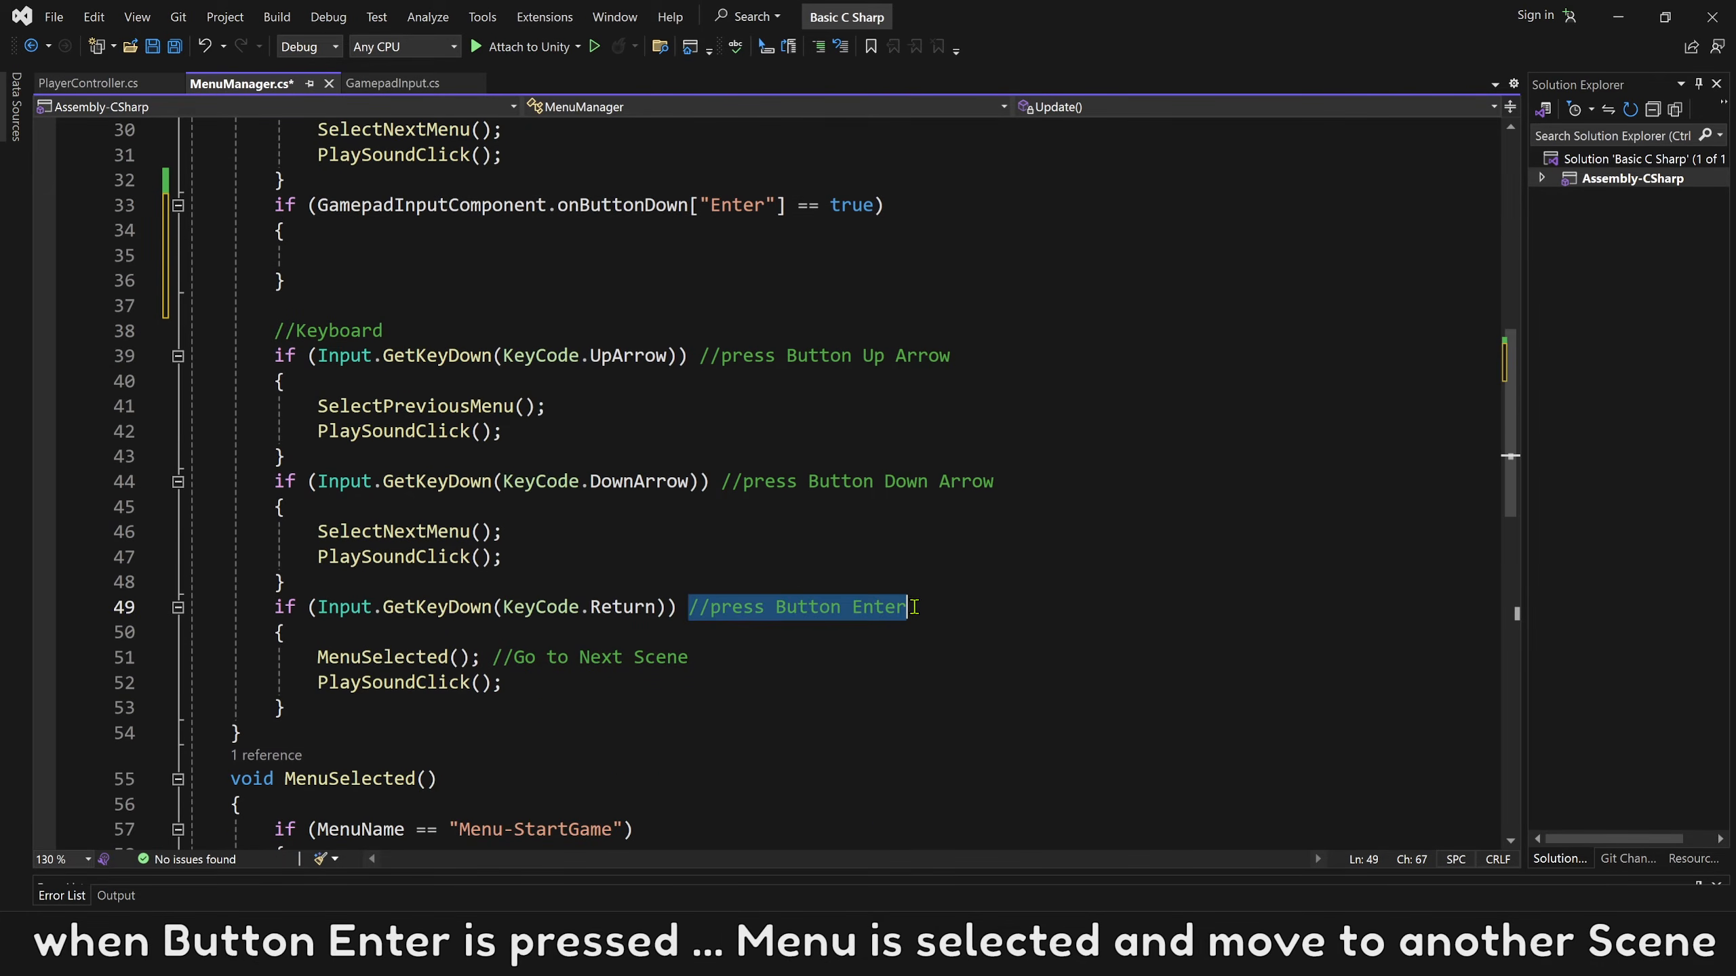
{"action": "left_click_drag", "start_coordinate": [506, 682], "coordinate": [317, 657]}
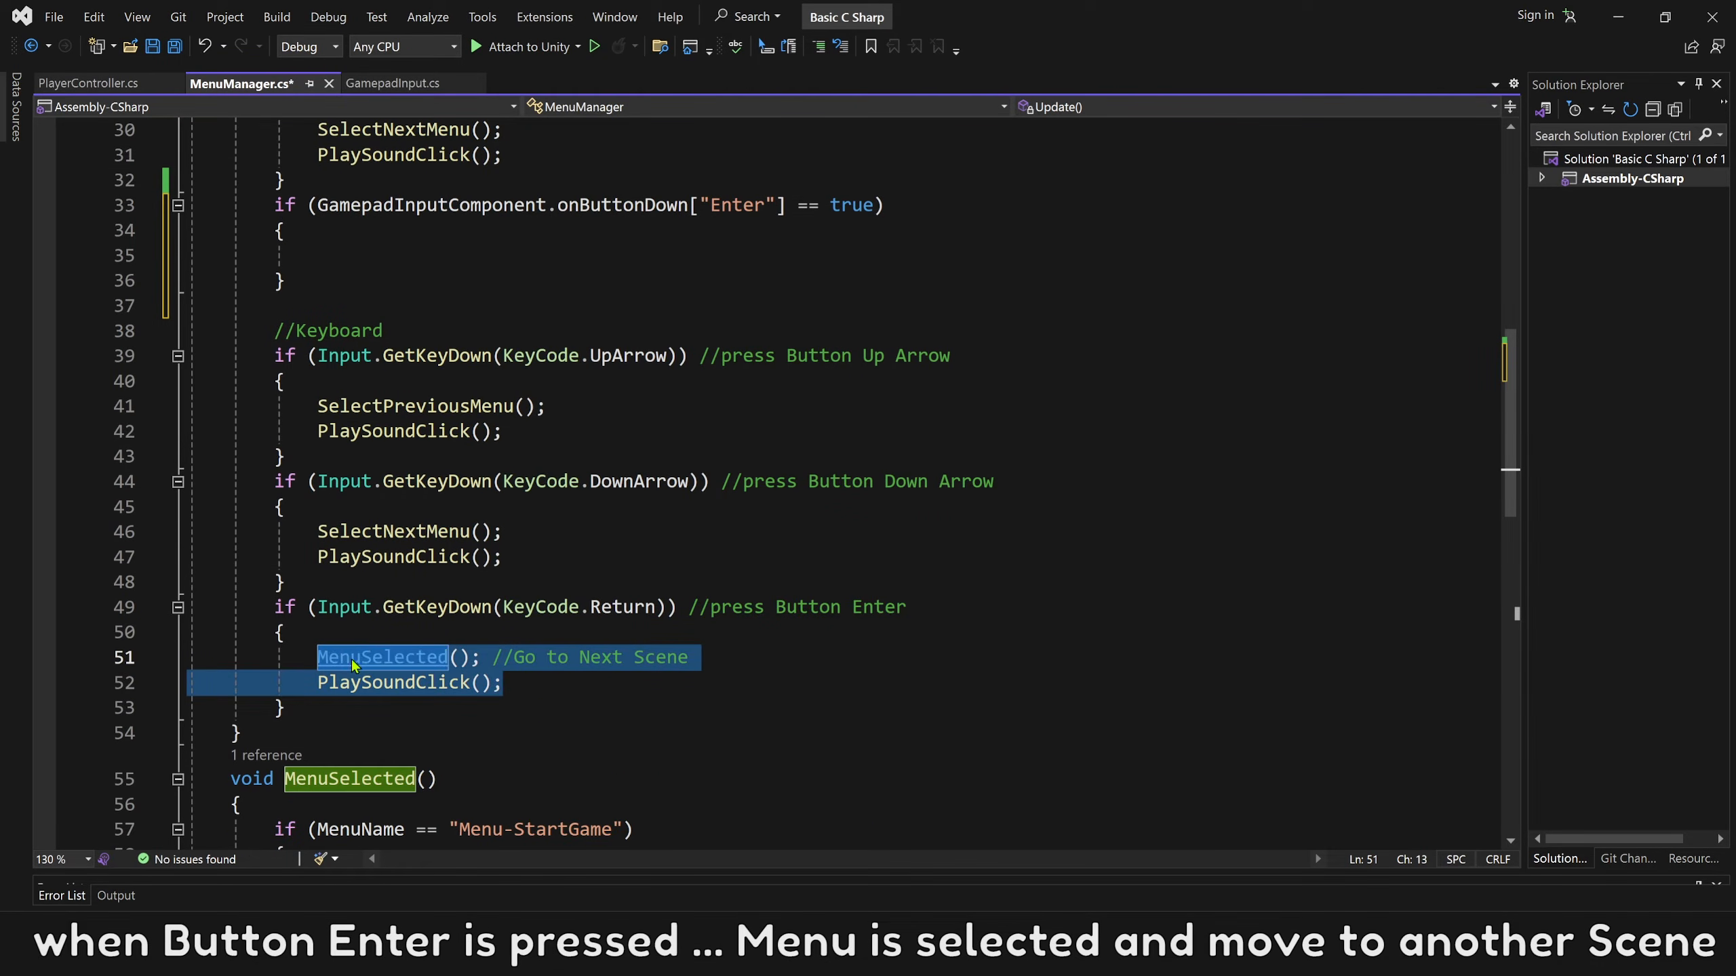
{"action": "scroll", "coordinate": [523, 438], "scroll_direction": "up", "scroll_amount": 5}
{"action": "left_click", "coordinate": [362, 704]}
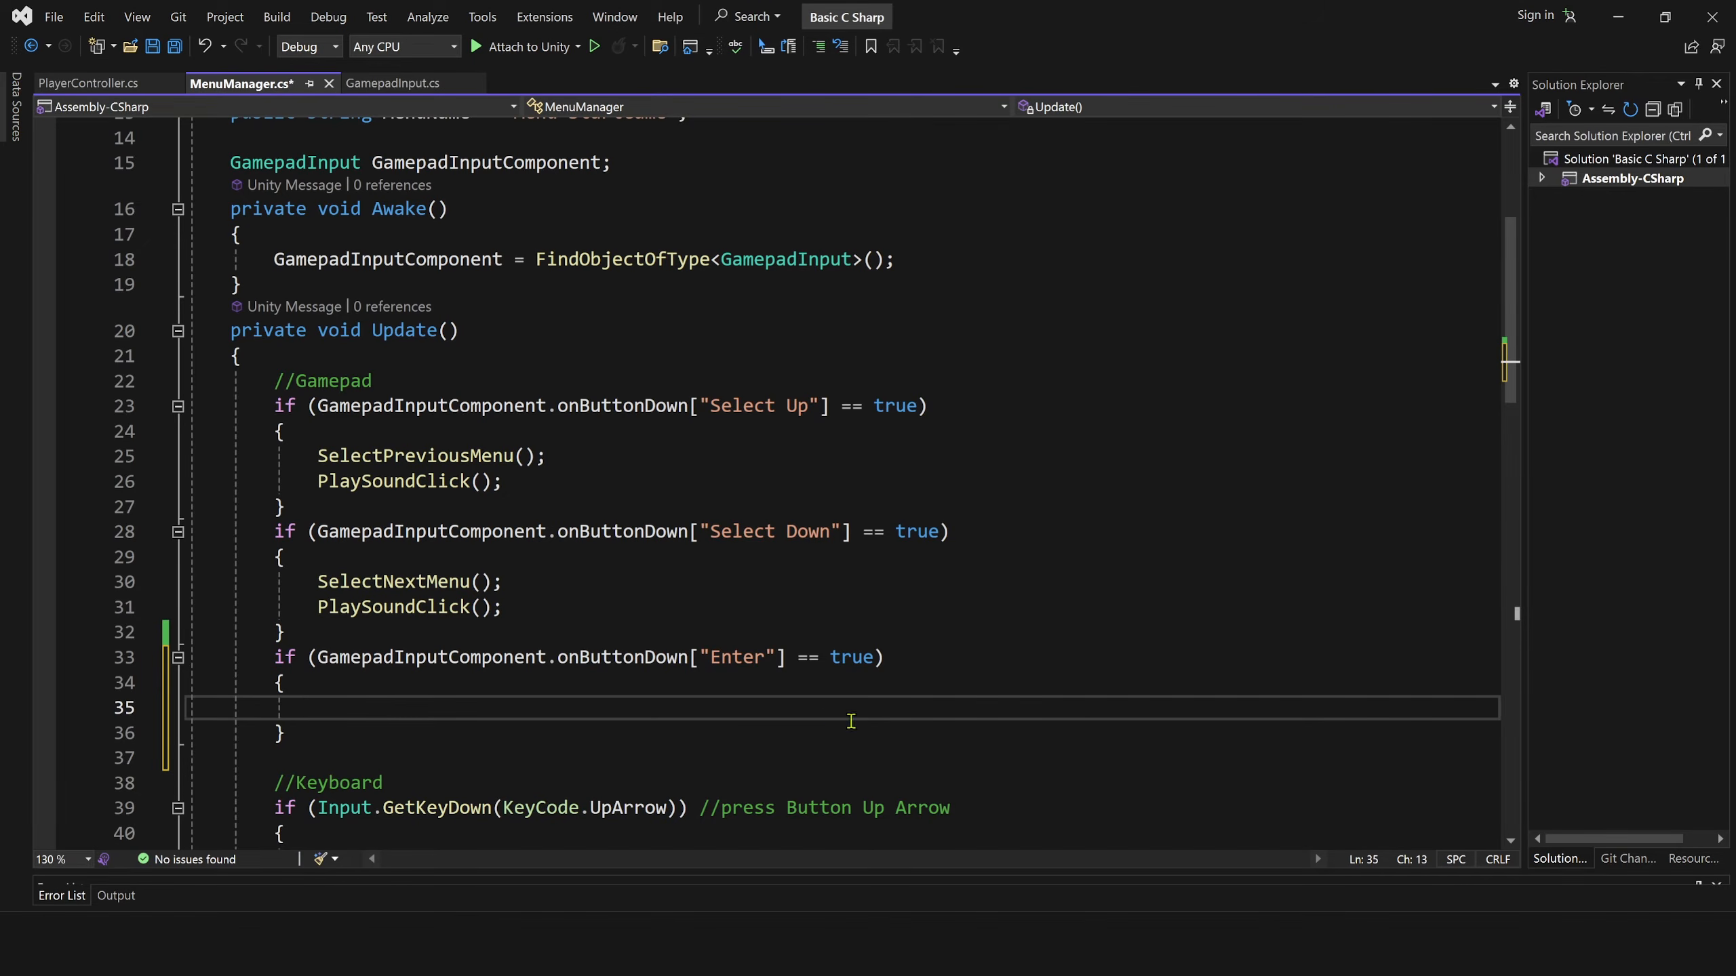
{"action": "key", "text": "ctrl+v"}
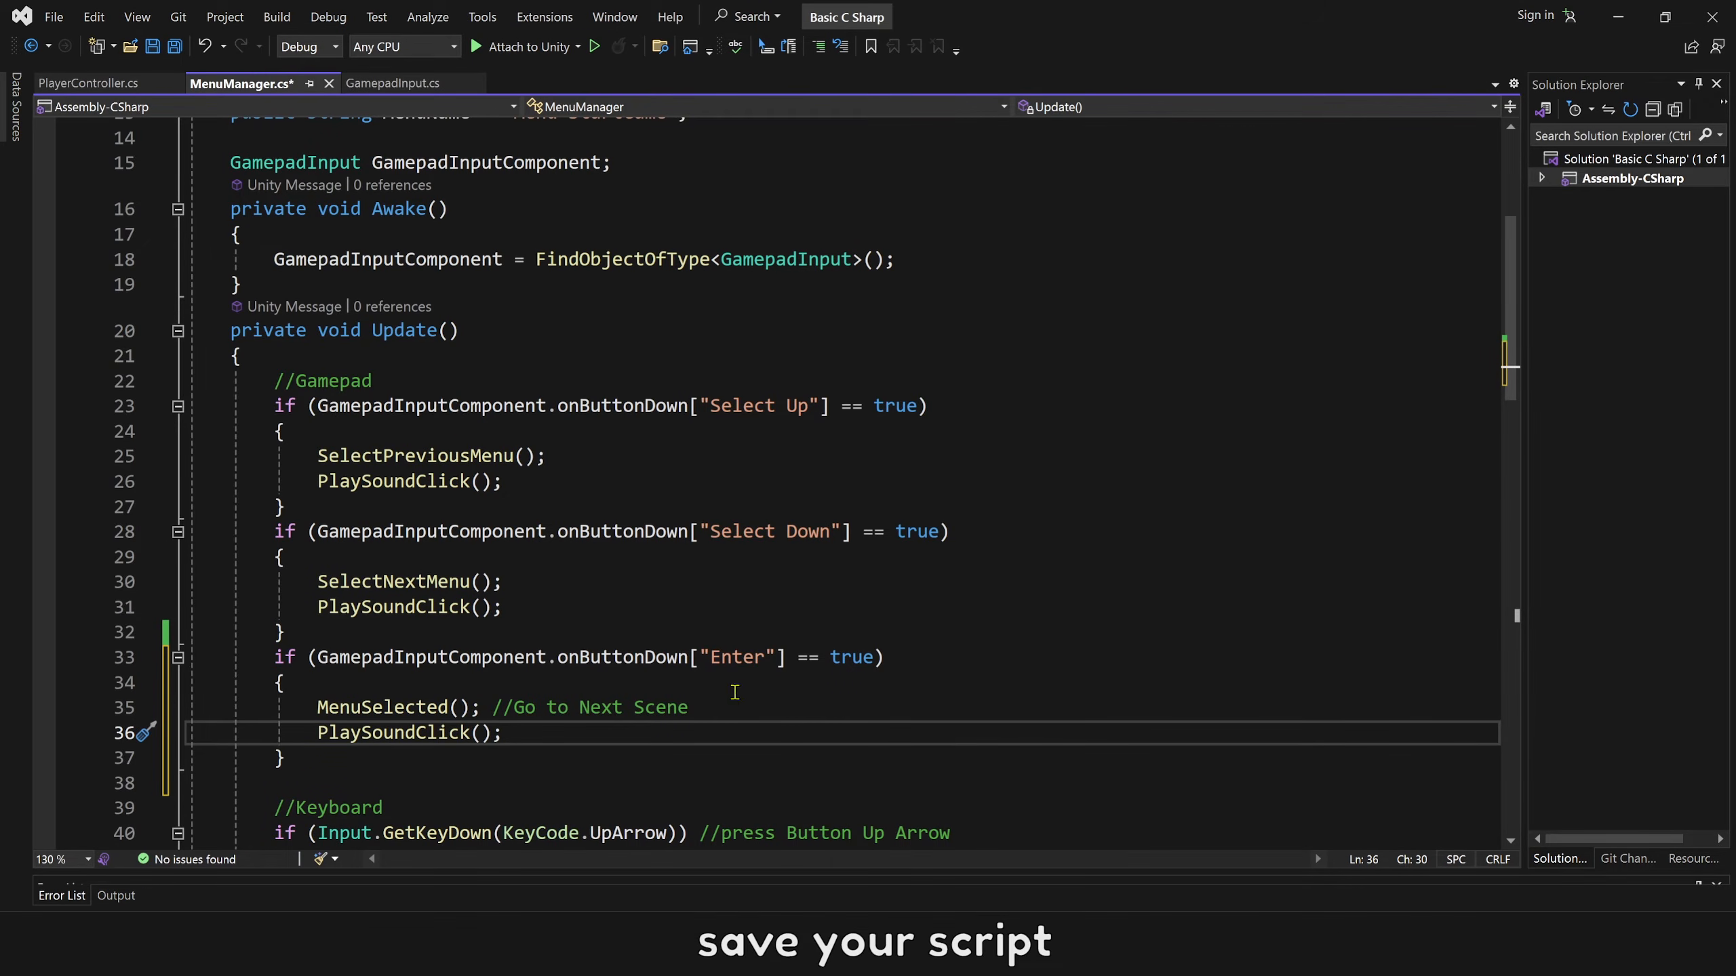
{"action": "left_click", "coordinate": [53, 16]}
{"action": "left_click", "coordinate": [90, 266]}
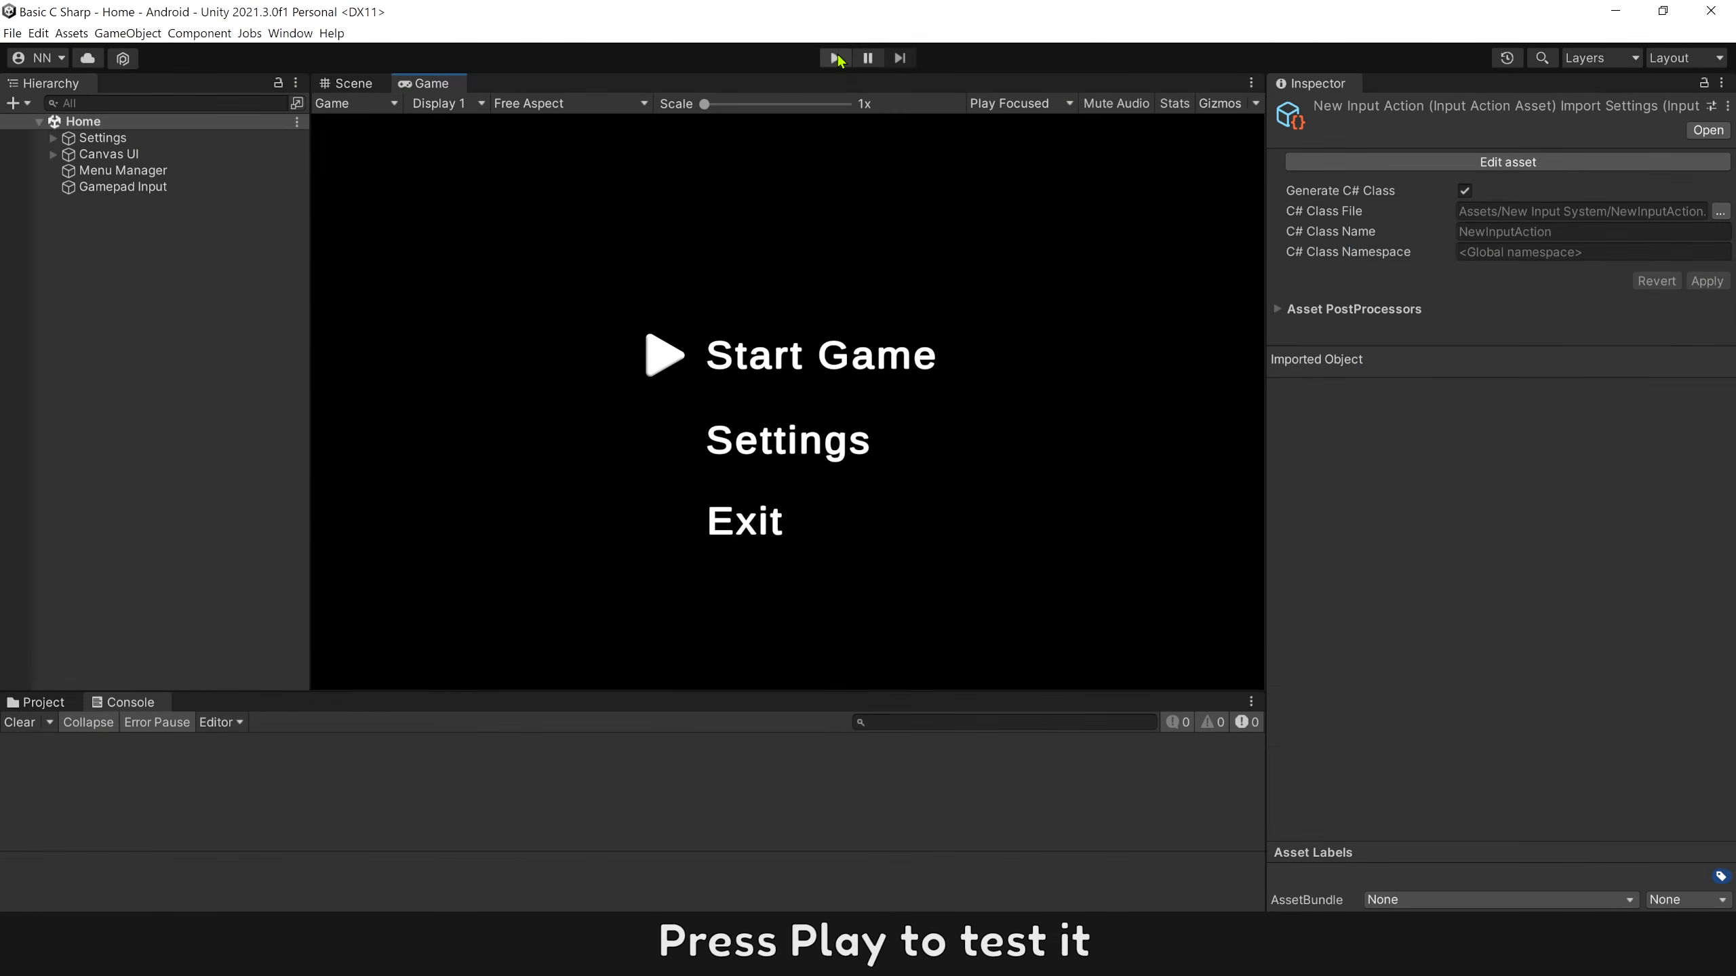
Play the Home scene in Unity with Gamepad Input selected, move the menu arrow down and up, and choose Start Game.
{"action": "left_click", "coordinate": [835, 58]}
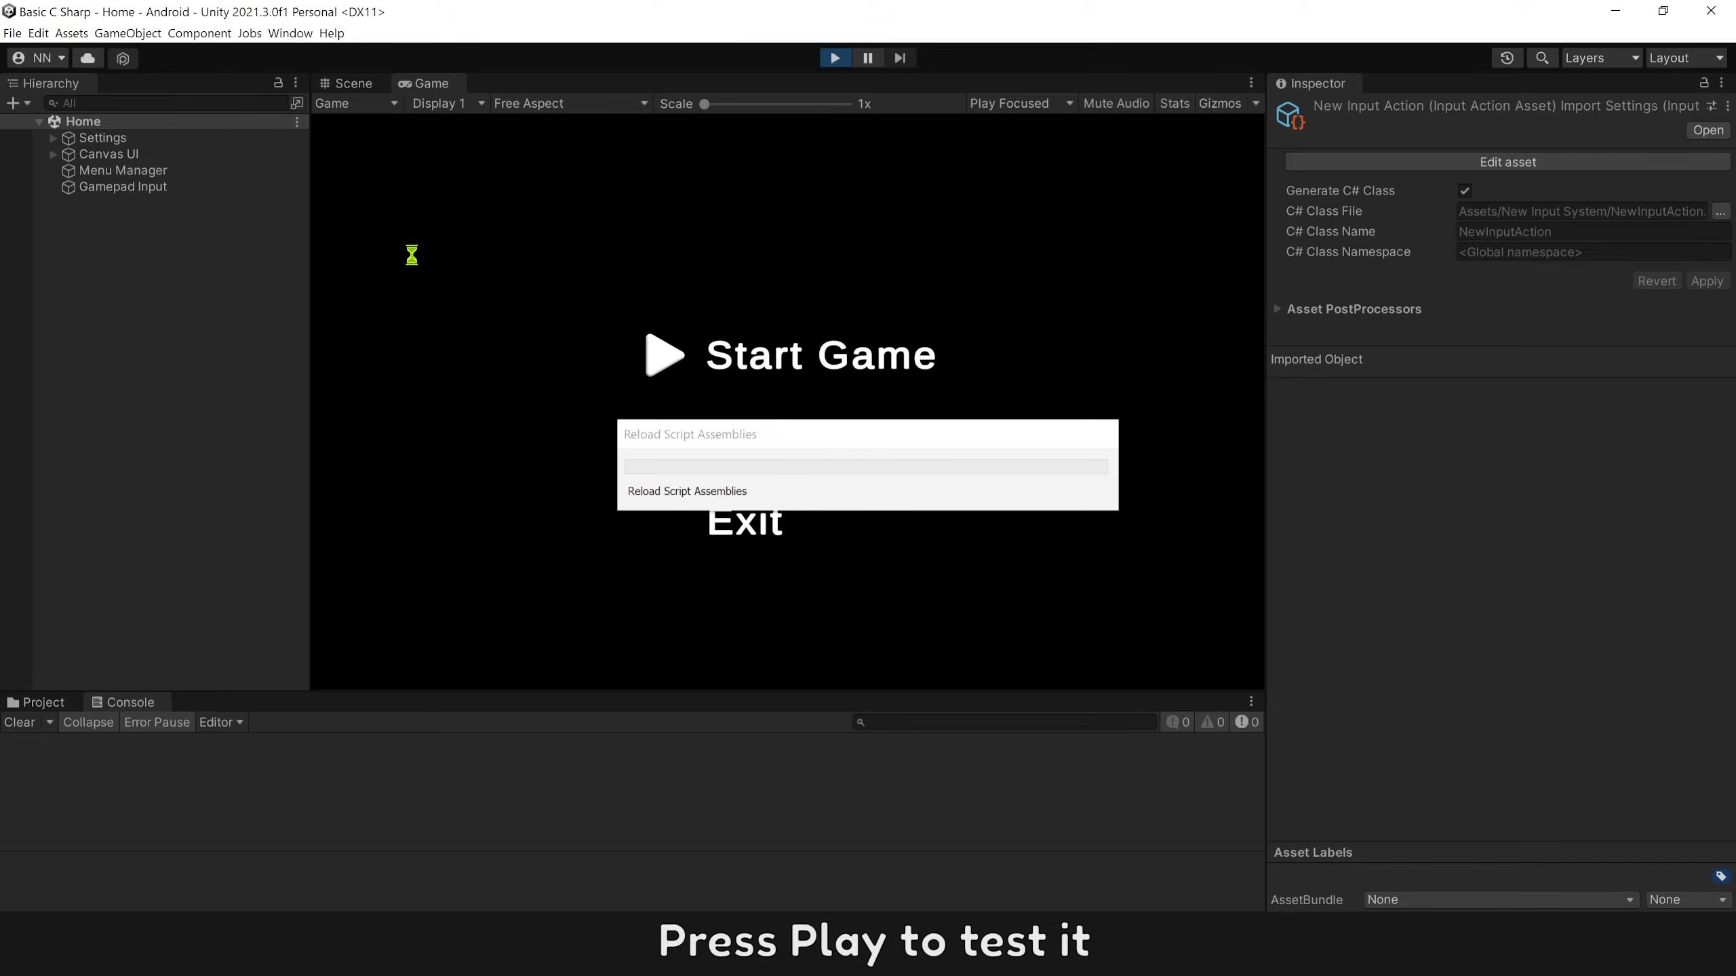
{"action": "left_click", "coordinate": [148, 204]}
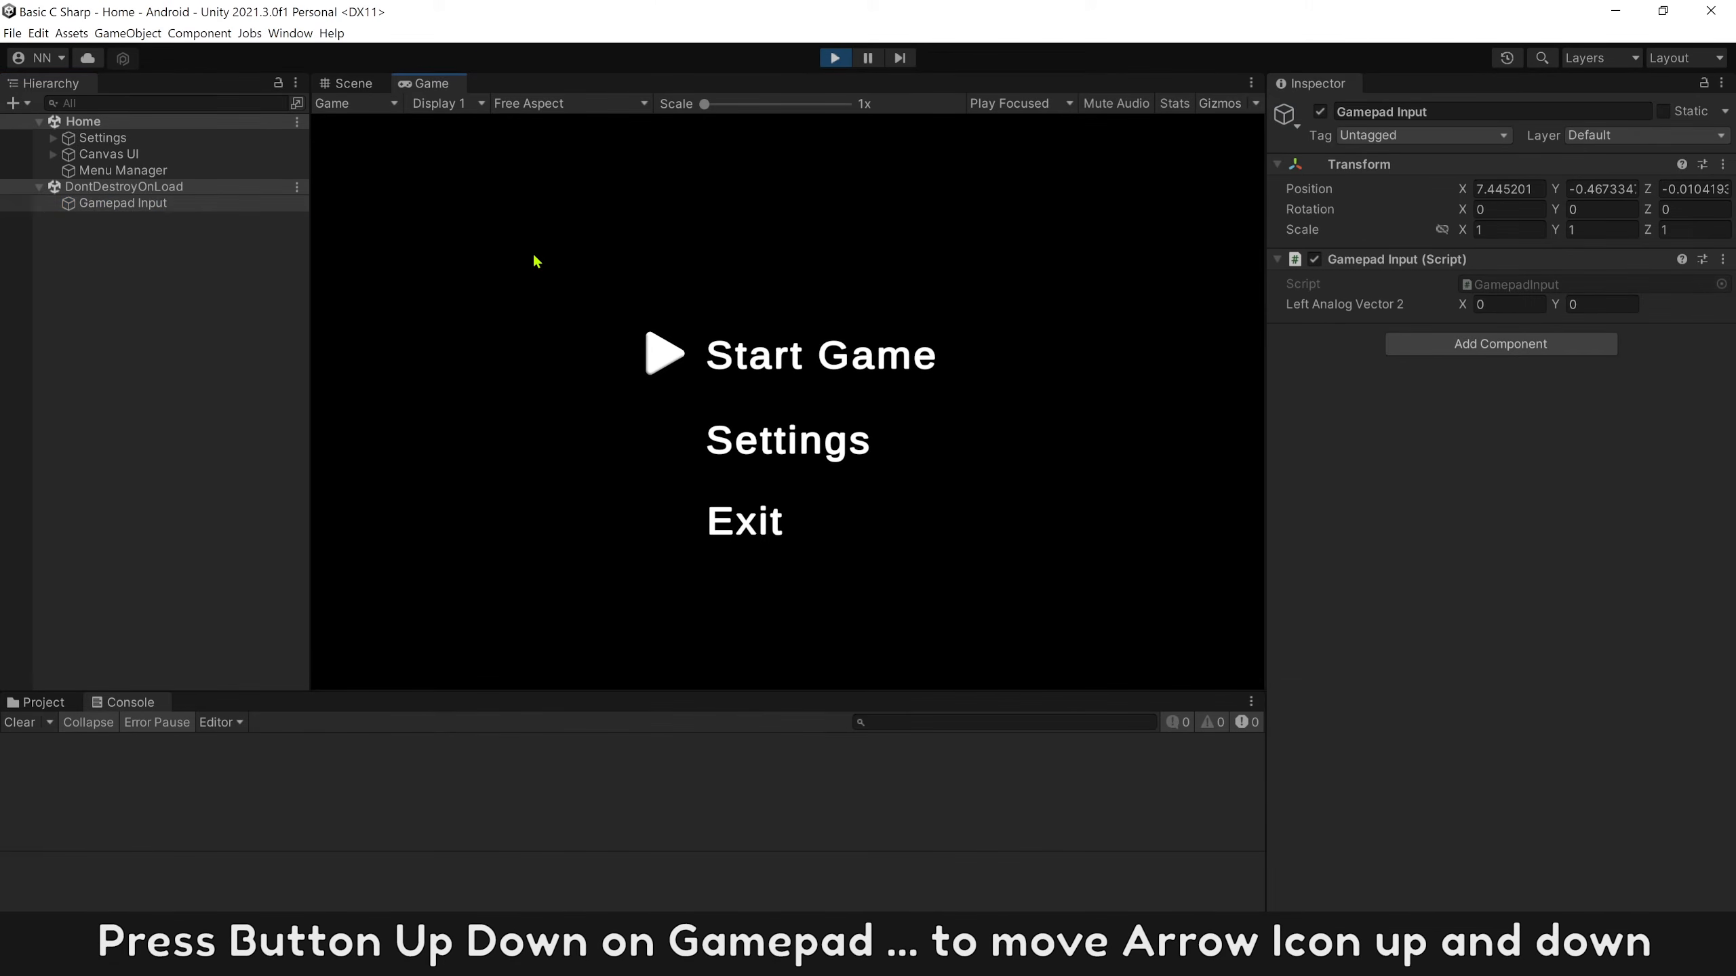
{"action": "key", "text": "Down"}
{"action": "key", "text": "Down"}
{"action": "key", "text": "Up"}
{"action": "key", "text": "Up"}
{"action": "key", "text": "Return"}
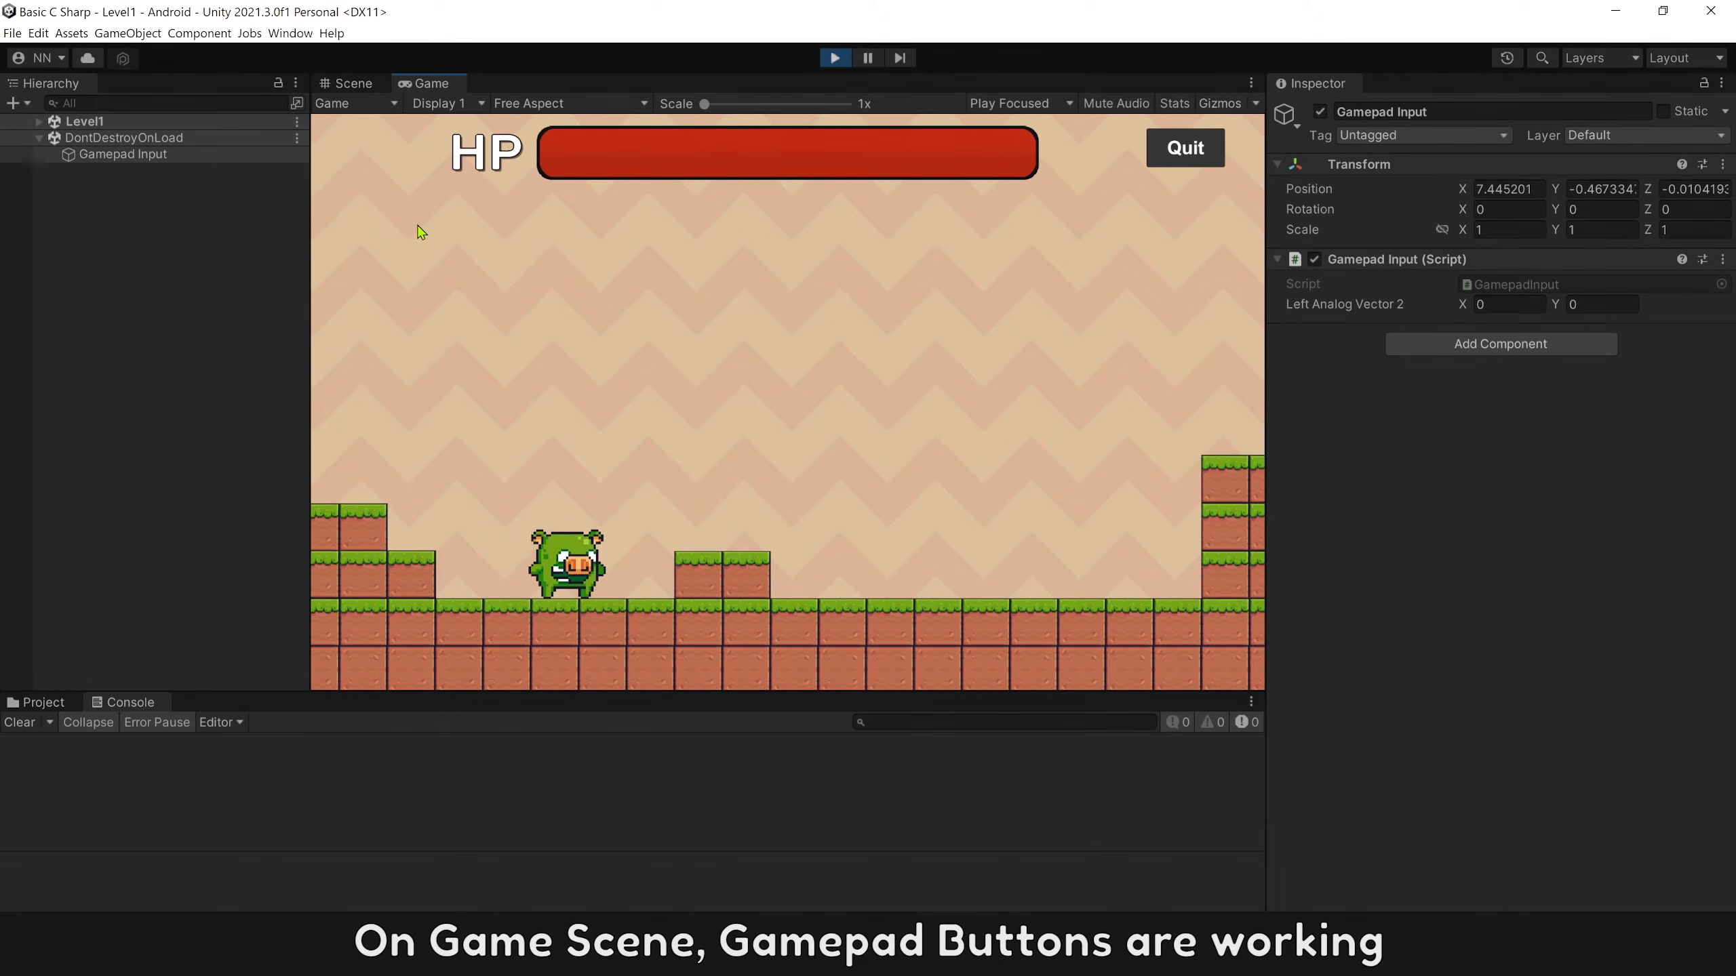
Test moving the player right and left in the running Level1 scene.
{"action": "key", "text": "d"}
{"action": "key", "text": "a"}
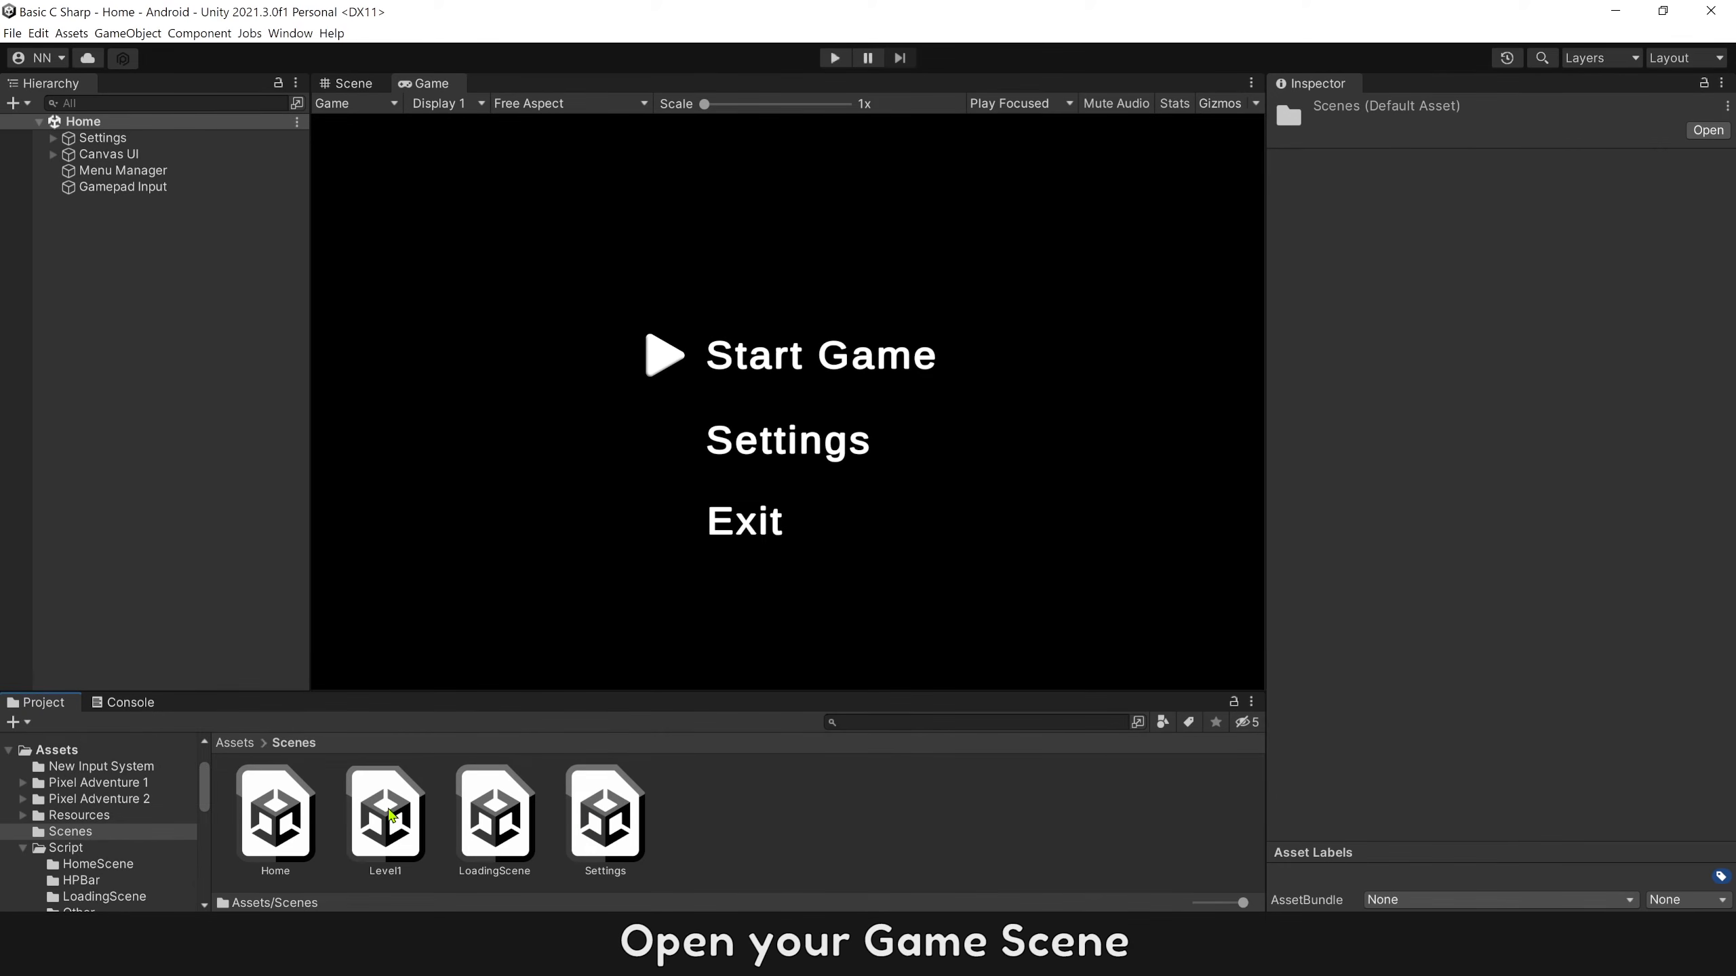
Open the Level1 scene and open the Player object's Player Controller script for editing.
{"action": "double_click", "coordinate": [386, 815]}
{"action": "left_click", "coordinate": [97, 172]}
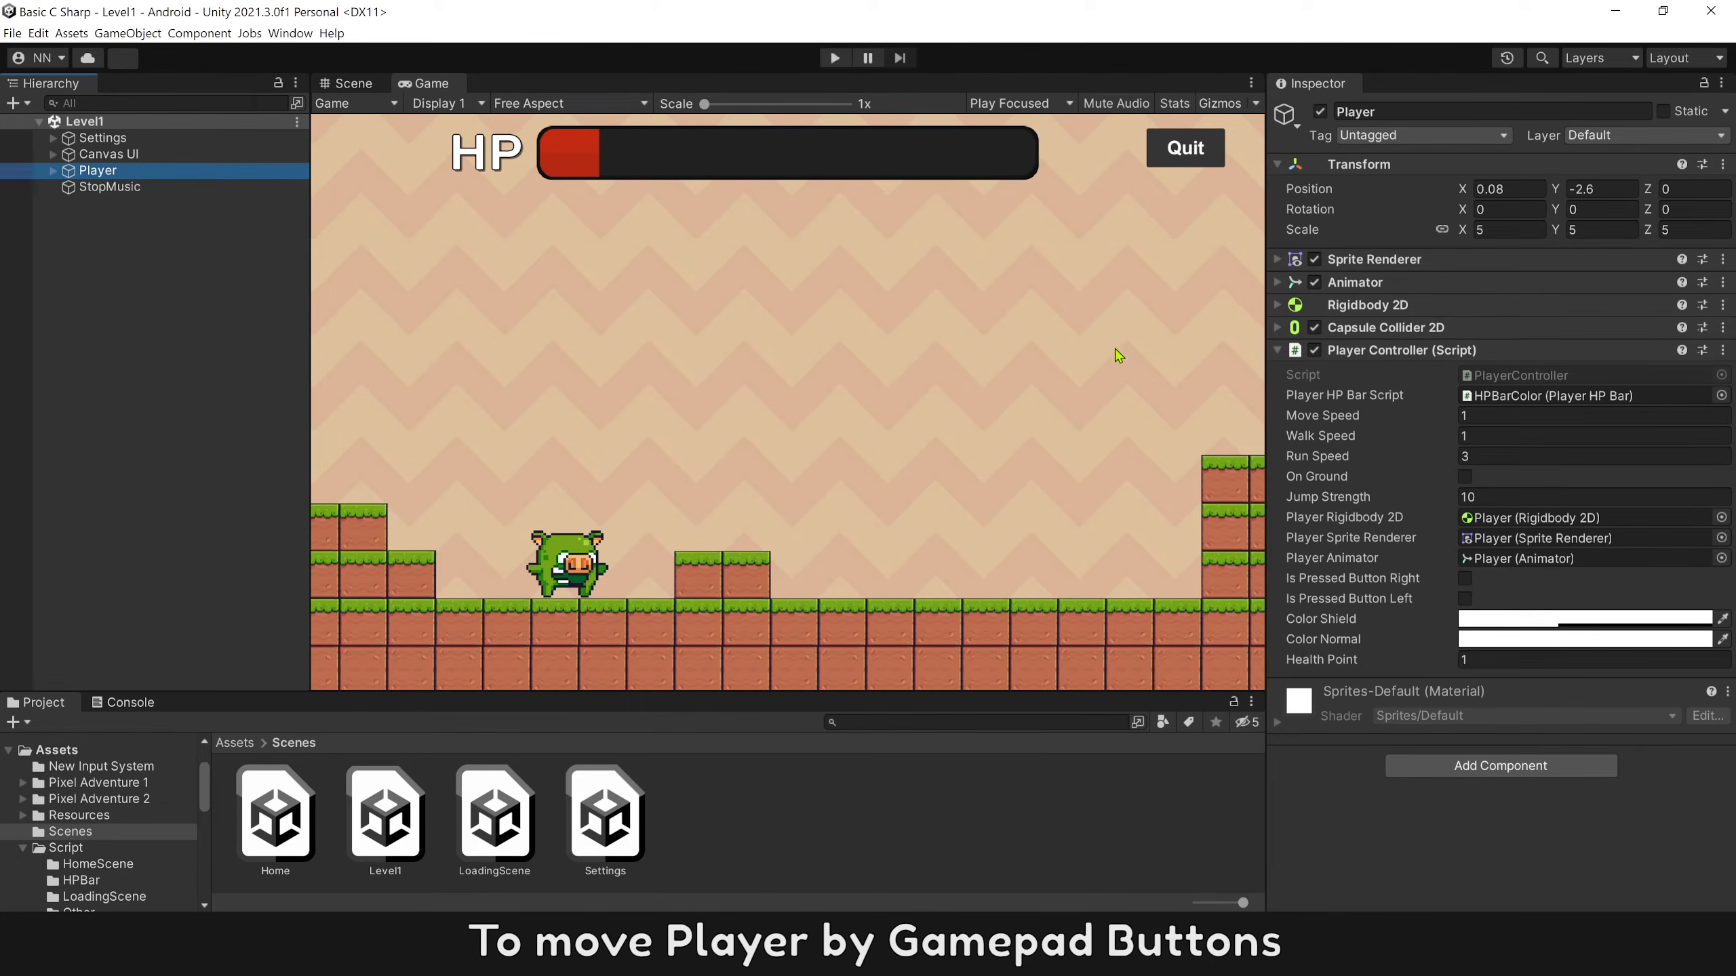
{"action": "right_click", "coordinate": [1376, 358]}
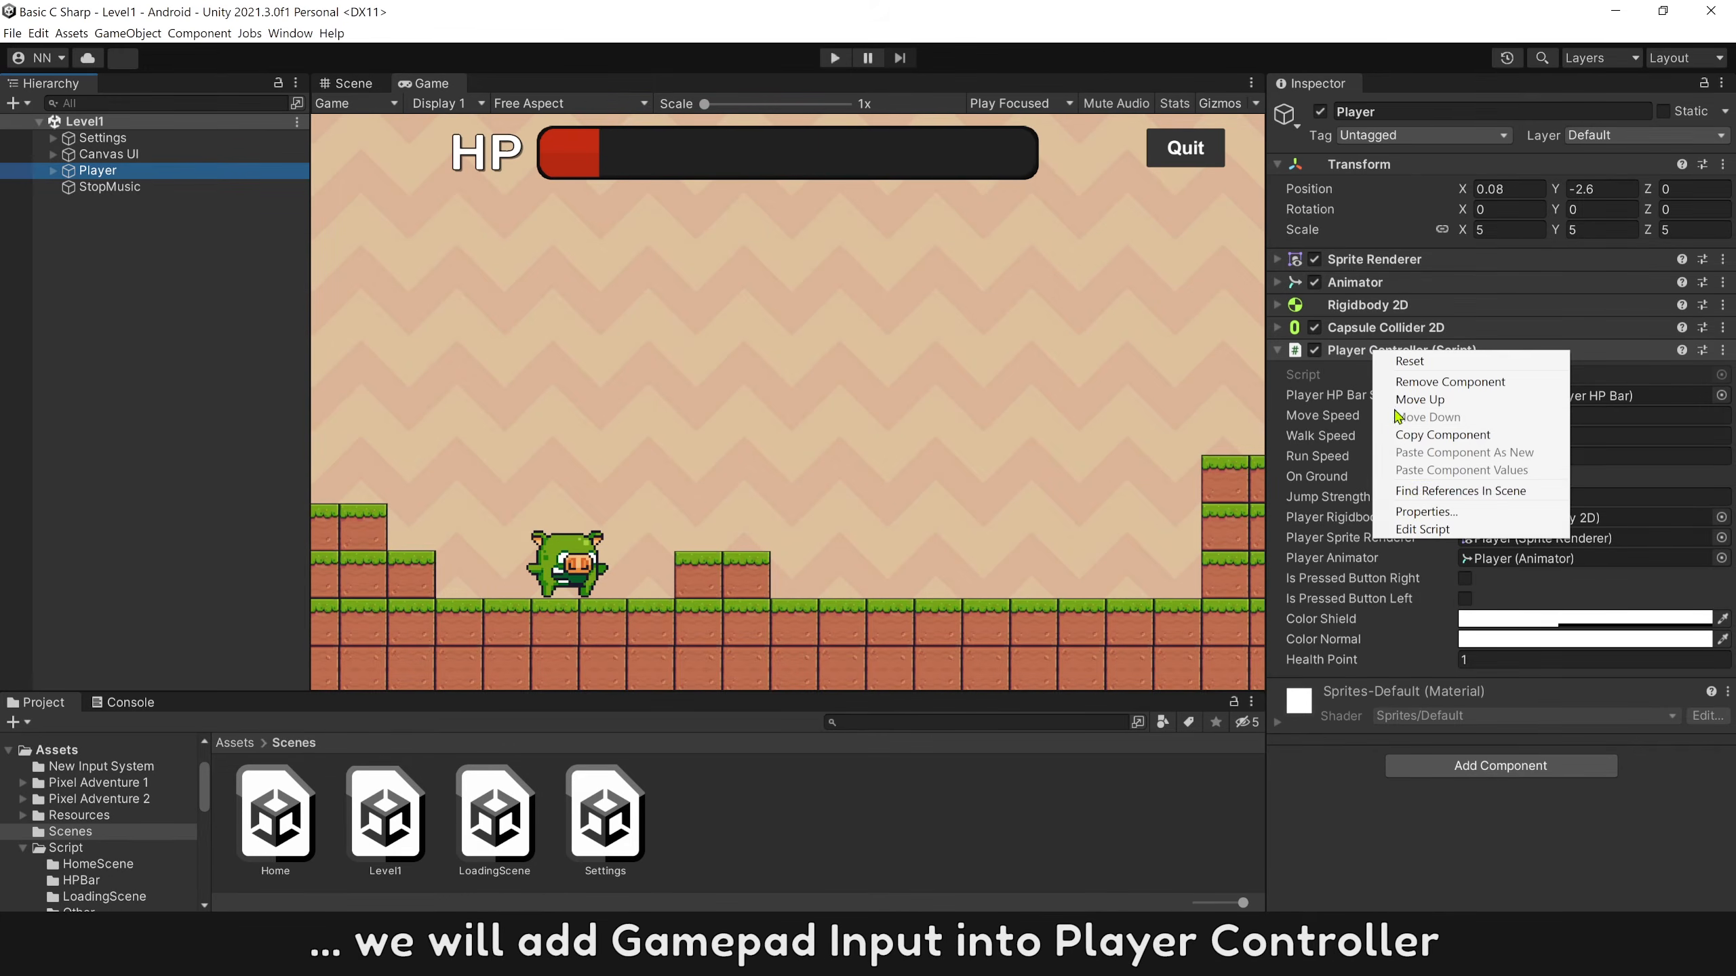
{"action": "left_click", "coordinate": [1406, 526]}
Declare the field GamepadInput GamepadInputComponent; above Awake() in PlayerController.cs.
{"action": "left_click_drag", "start_coordinate": [1512, 242], "coordinate": [1518, 341]}
{"action": "left_click", "coordinate": [642, 256]}
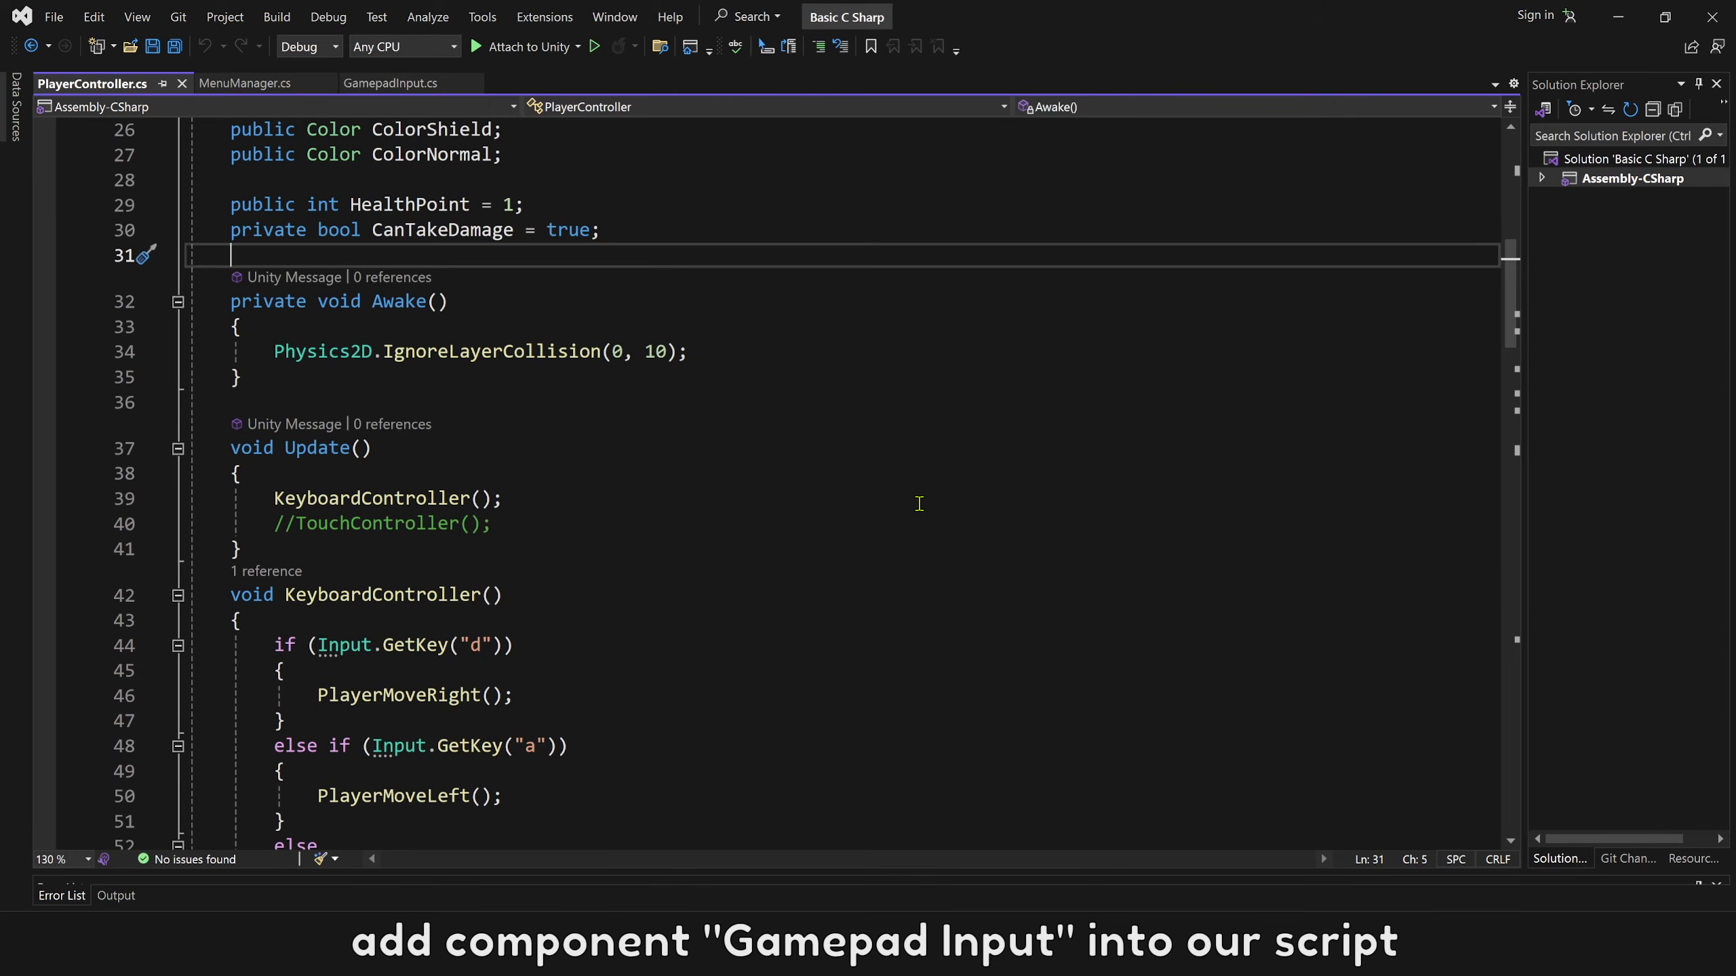
{"action": "key", "text": "Return"}
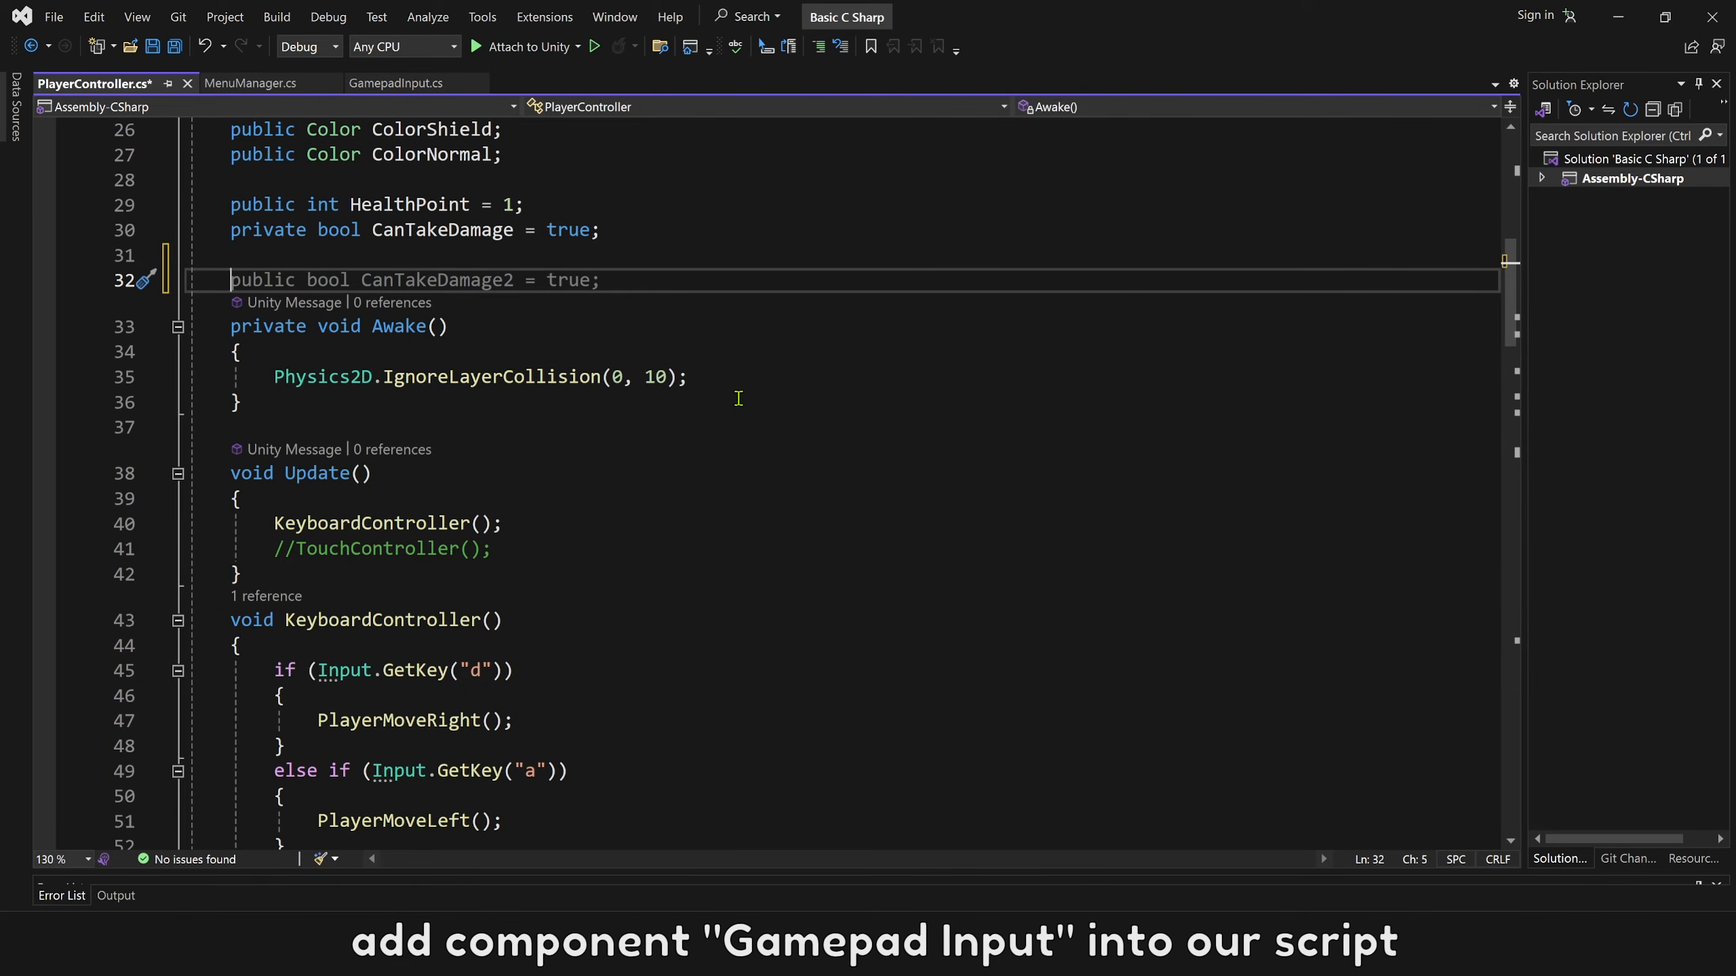
{"action": "type", "text": "Game"}
{"action": "double_click", "coordinate": [311, 335]}
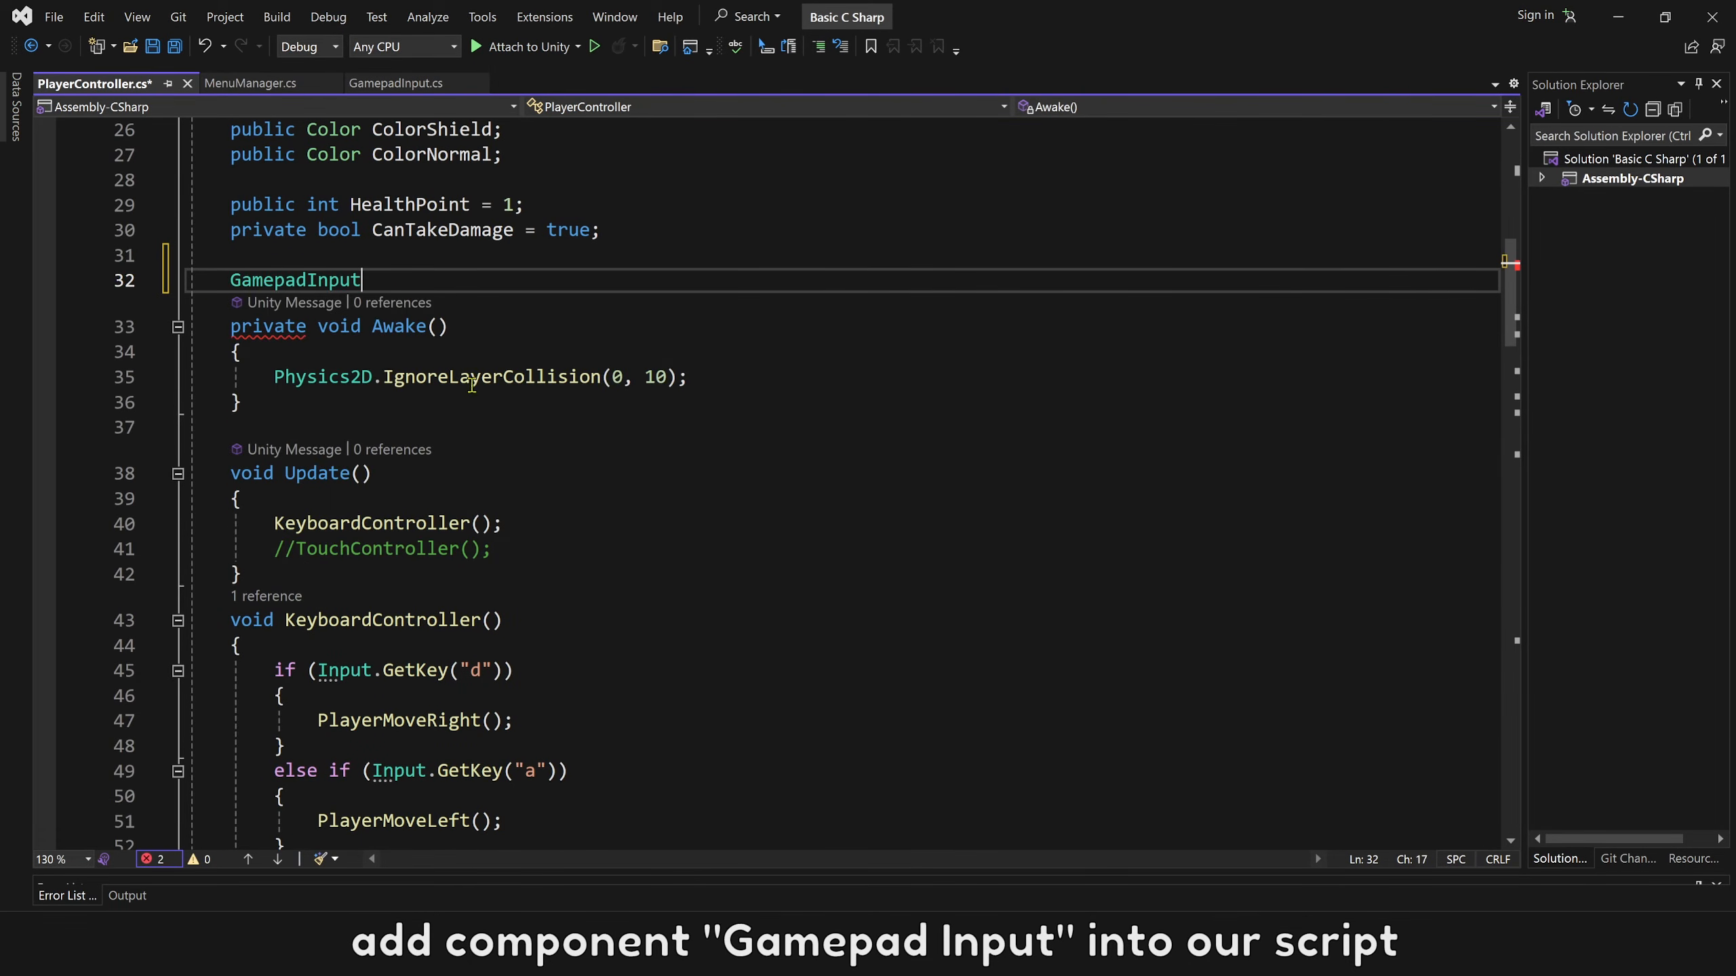
{"action": "type", "text": "GamepadInputComponent;"}
At the end of Awake(), add GamepadInputComponent = FindObjectOfType<GamepadInput>();.
{"action": "double_click", "coordinate": [542, 290]}
{"action": "key", "text": "ctrl+c"}
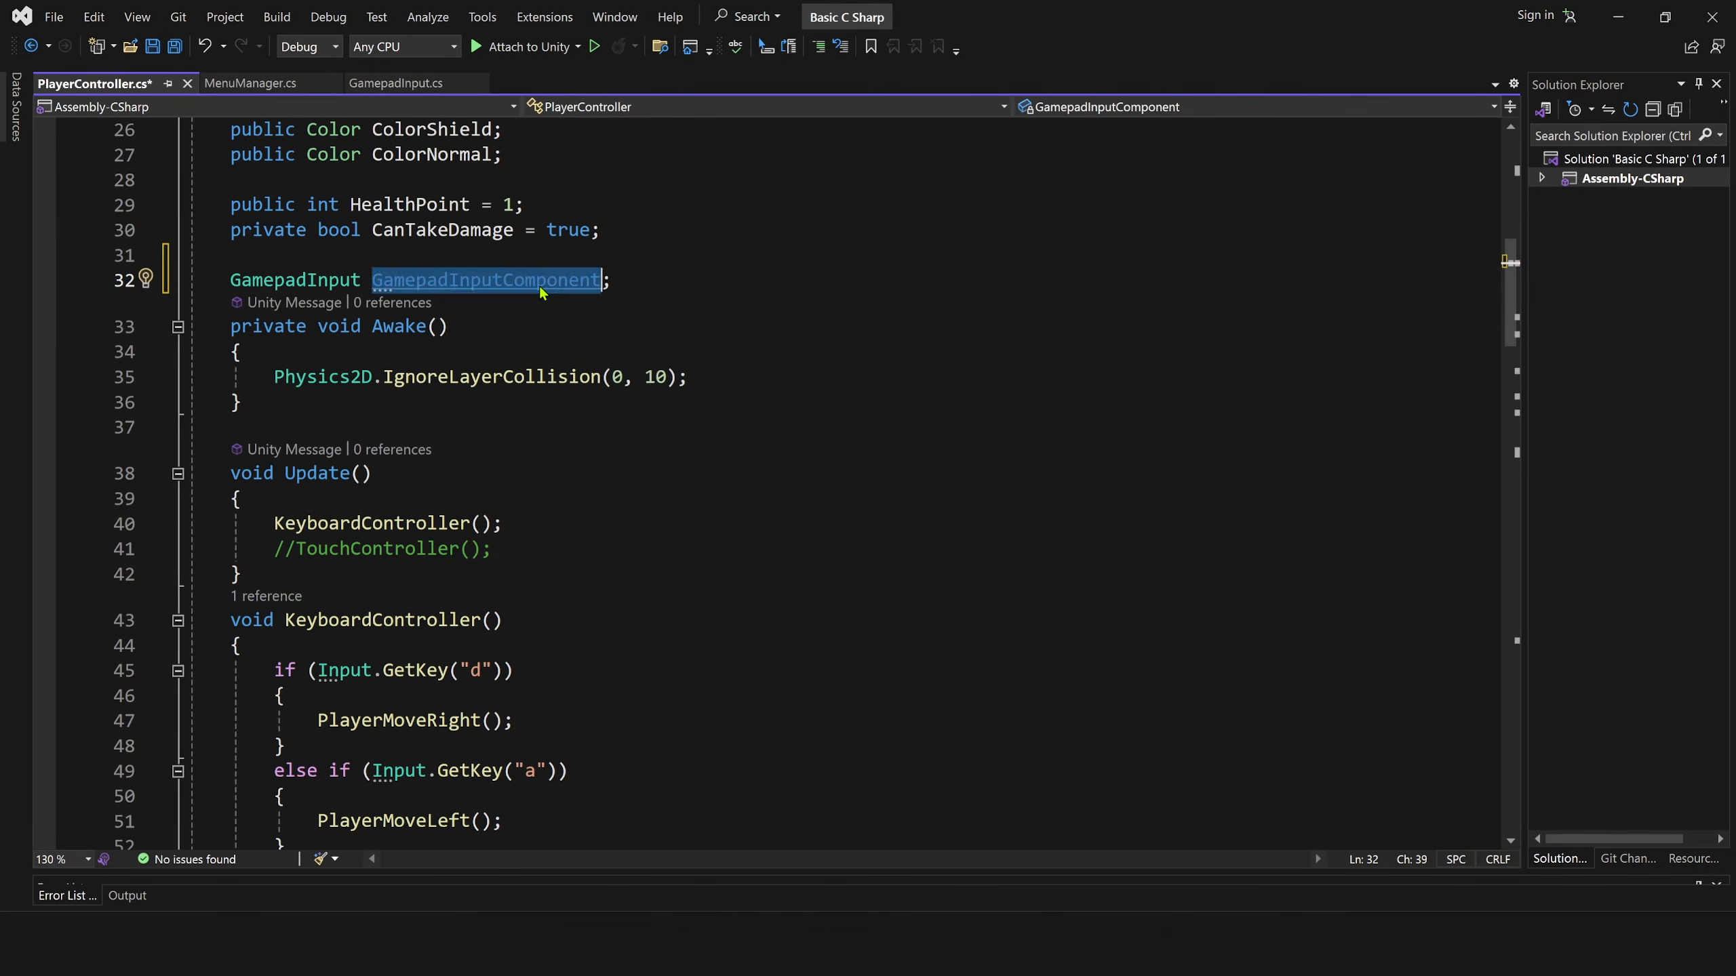
{"action": "left_click", "coordinate": [710, 378]}
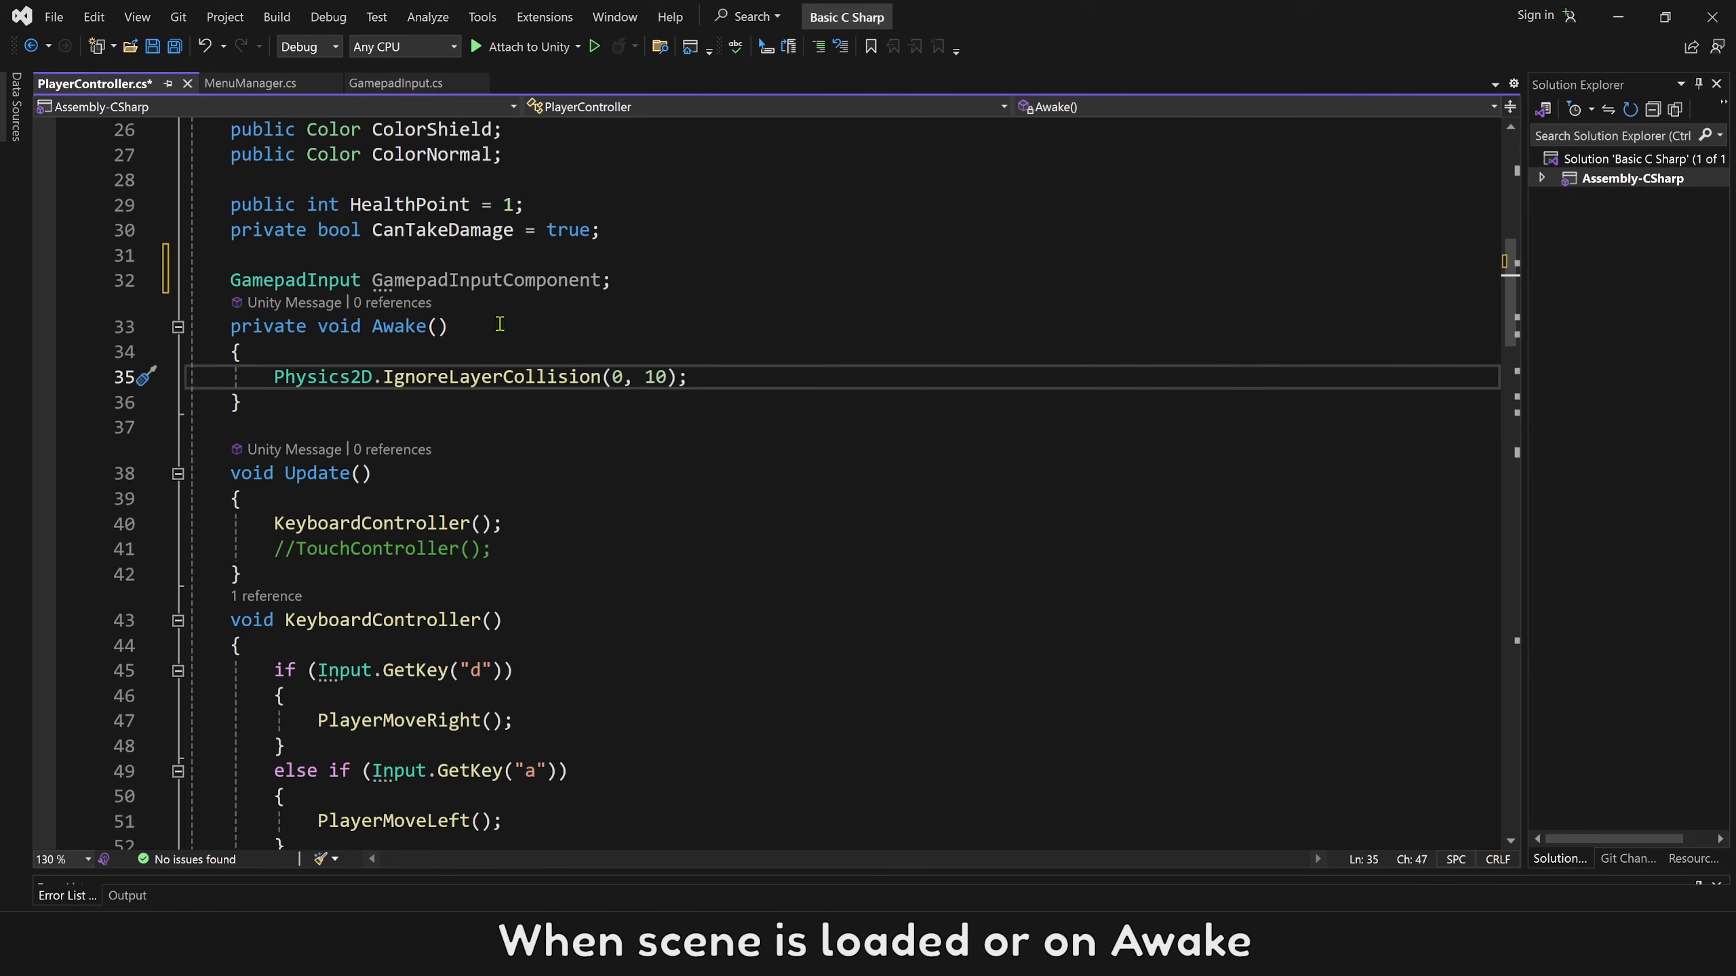
{"action": "key", "text": "Return"}
{"action": "key", "text": "ctrl+v"}
{"action": "type", "text": "= Fin"}
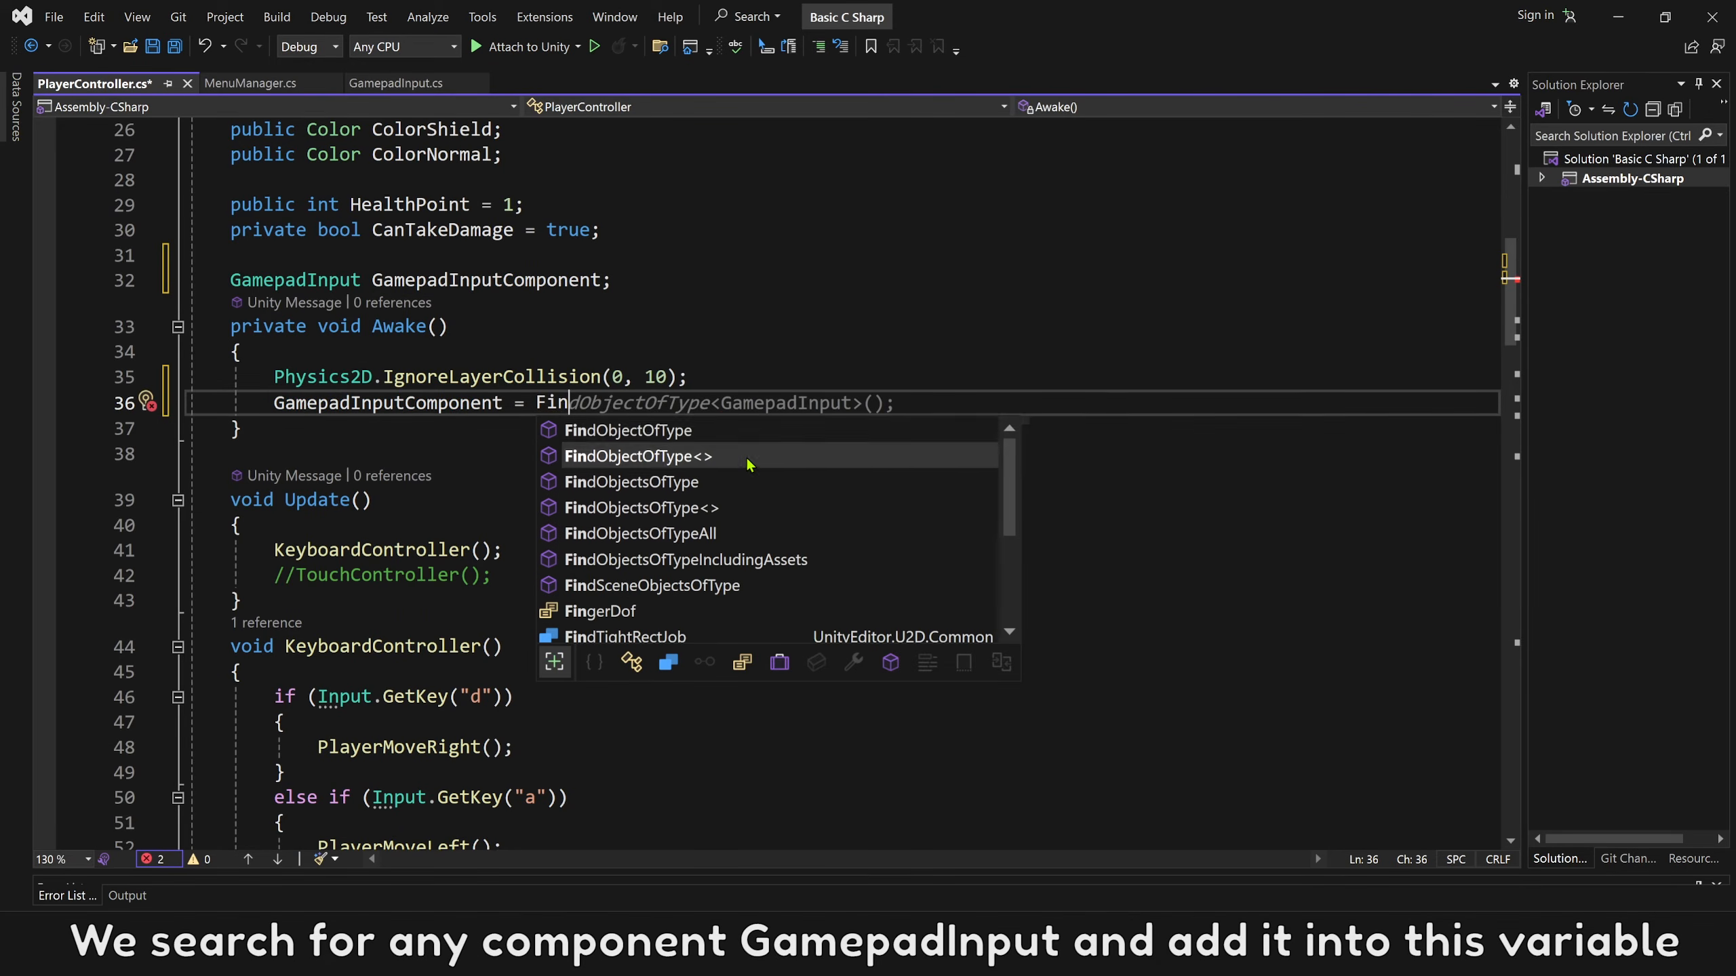
{"action": "key", "text": "Tab"}
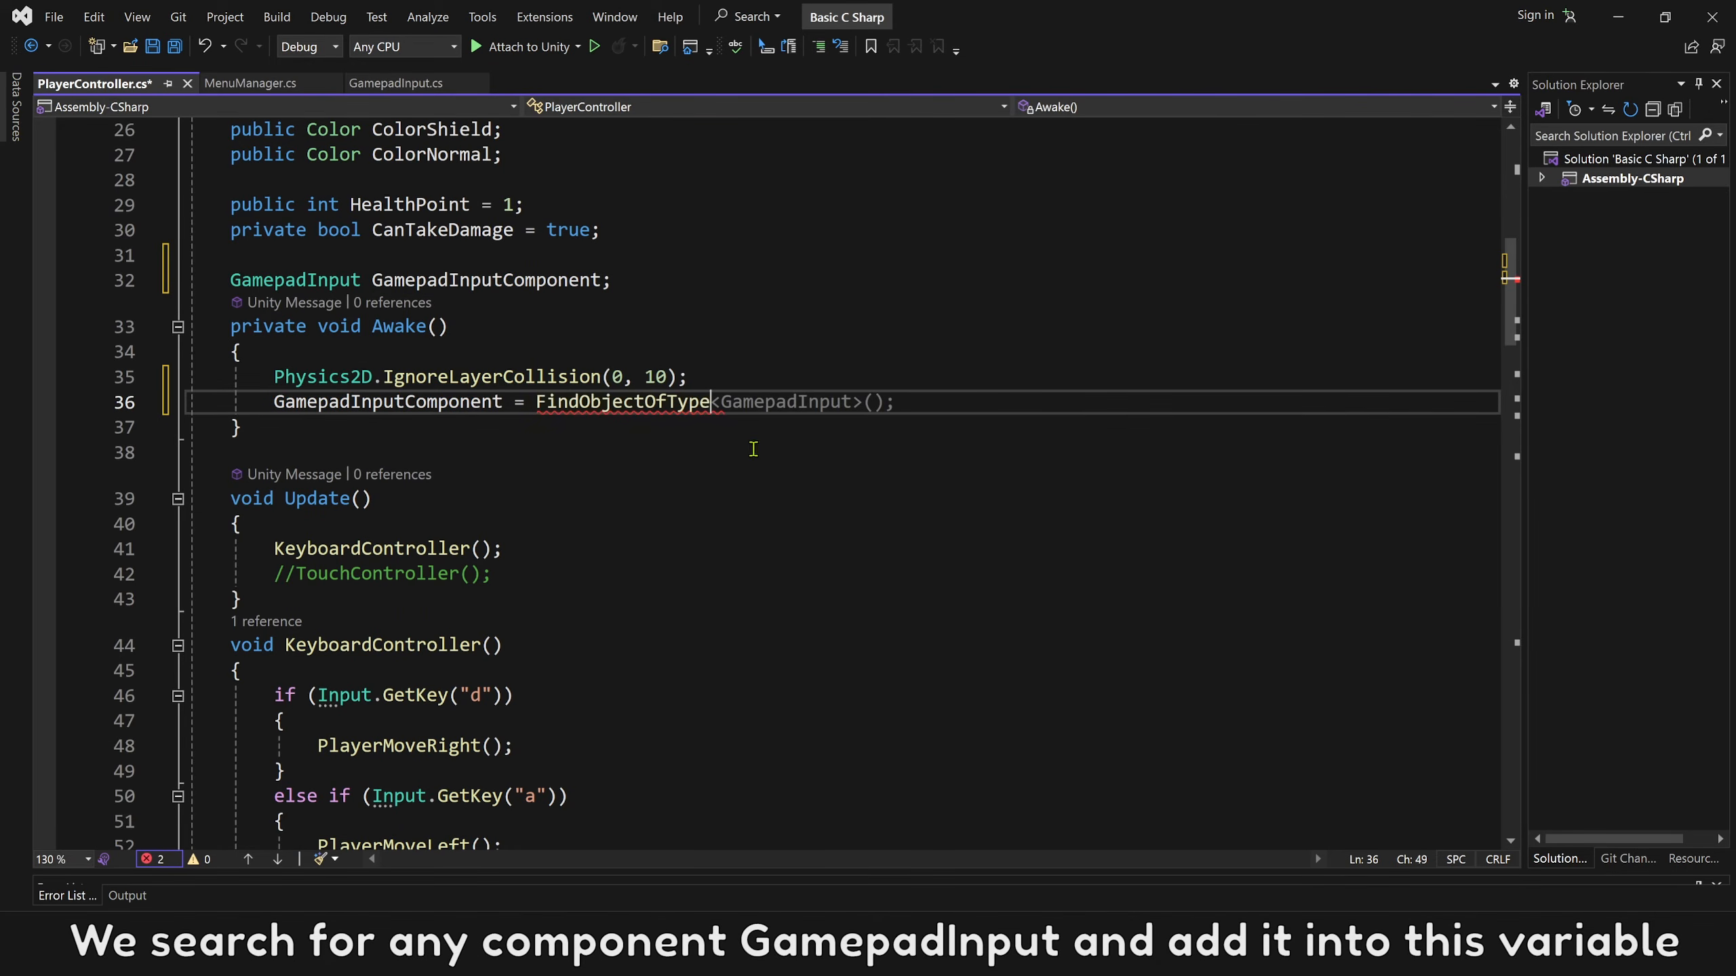
{"action": "key", "text": "Tab"}
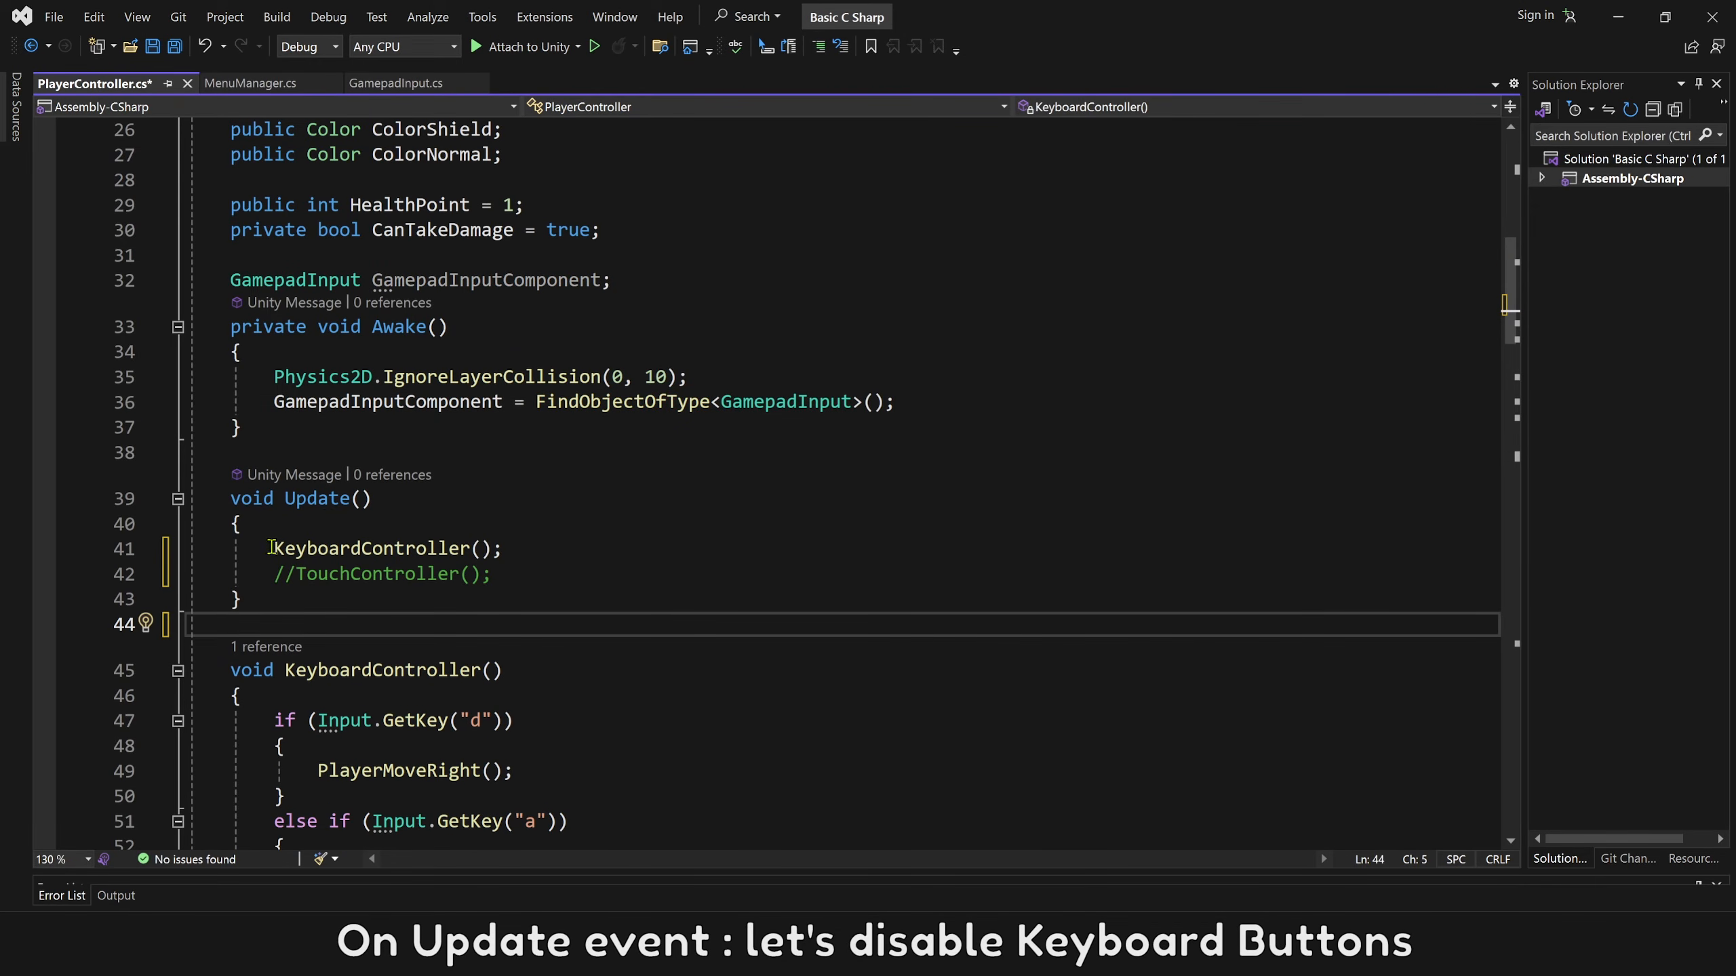
In Update(), comment out the KeyboardController(); call and add GamepadController(); below the commented TouchController line.
{"action": "left_click", "coordinate": [272, 549]}
{"action": "type", "text": "//"}
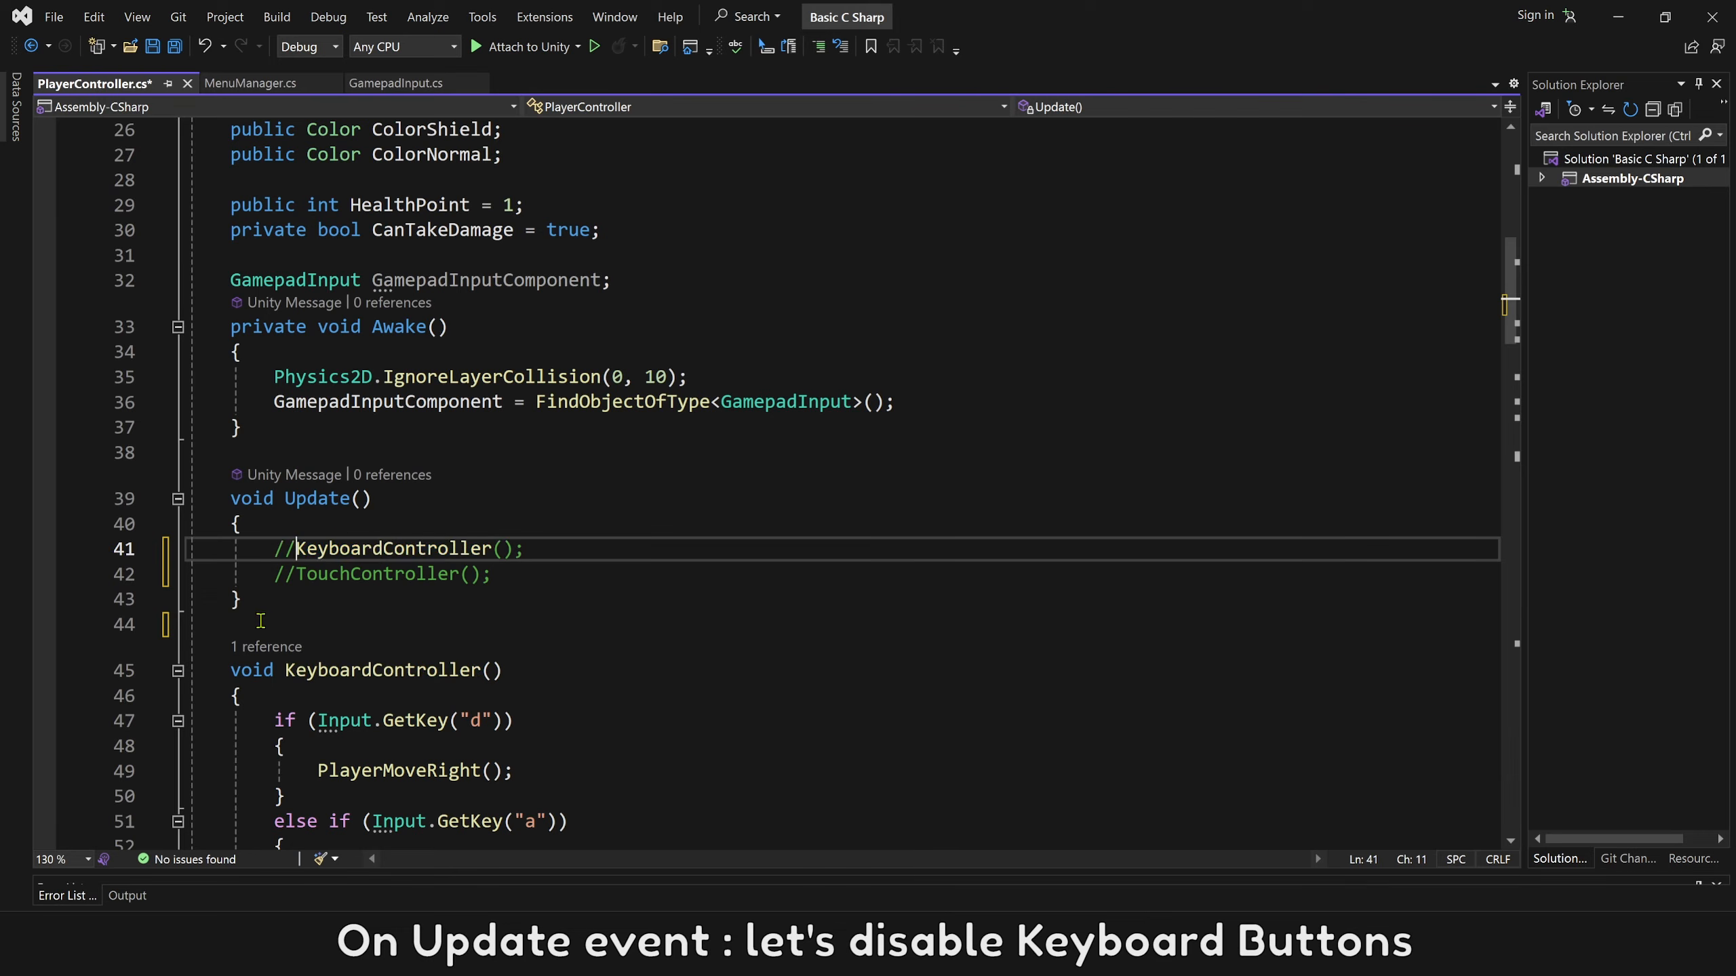
{"action": "left_click", "coordinate": [512, 576]}
{"action": "key", "text": "Return"}
{"action": "type", "text": "Ga"}
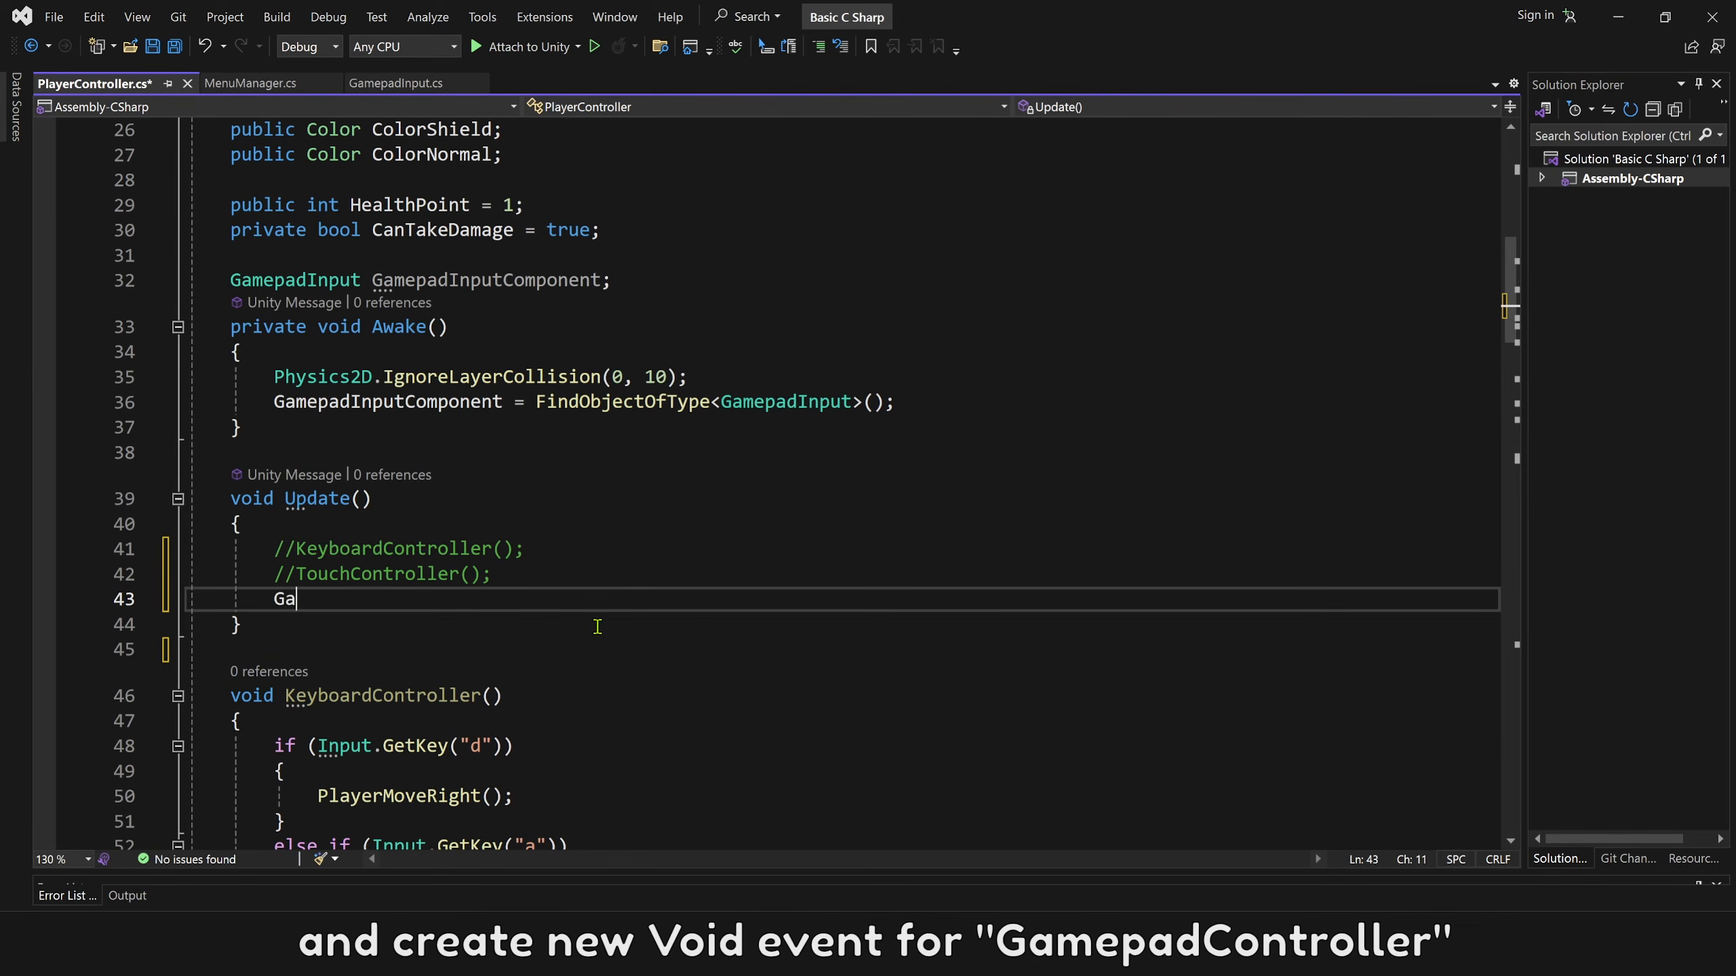
{"action": "type", "text": "mepadController"}
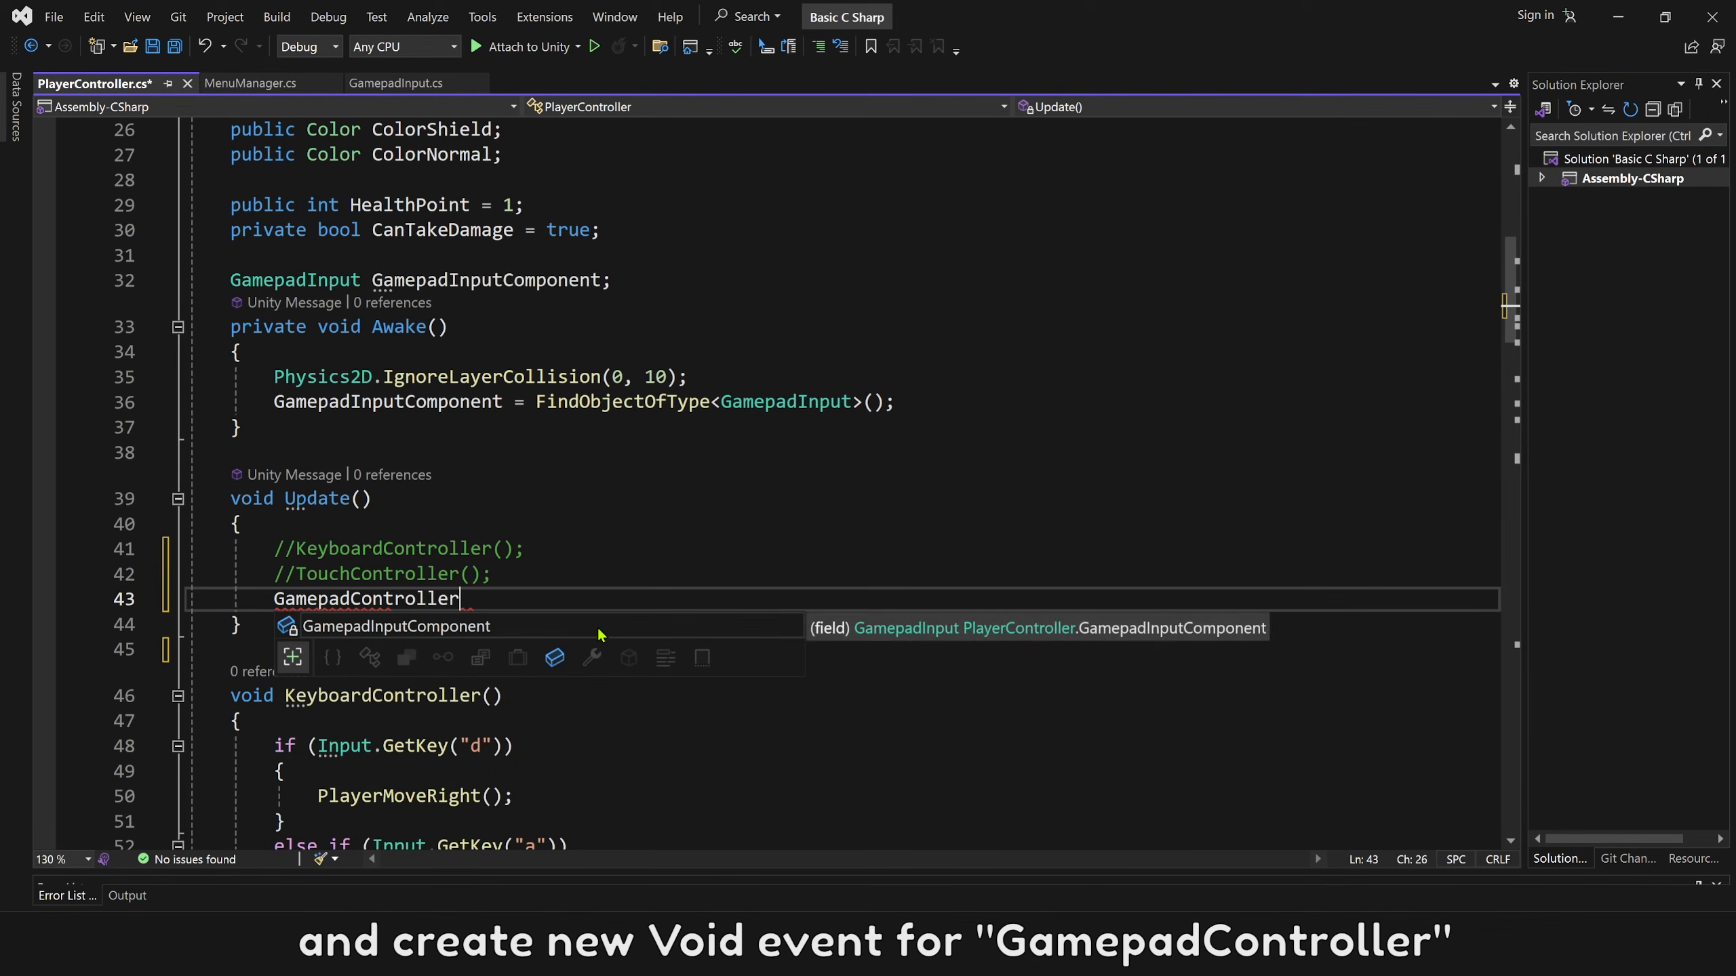
{"action": "type", "text": "();"}
Create an empty void GamepadController() method between Update() and KeyboardController().
{"action": "key", "text": "Down"}
{"action": "key", "text": "Down"}
{"action": "type", "text": "void GamepadController() {"}
{"action": "key", "text": "Return"}
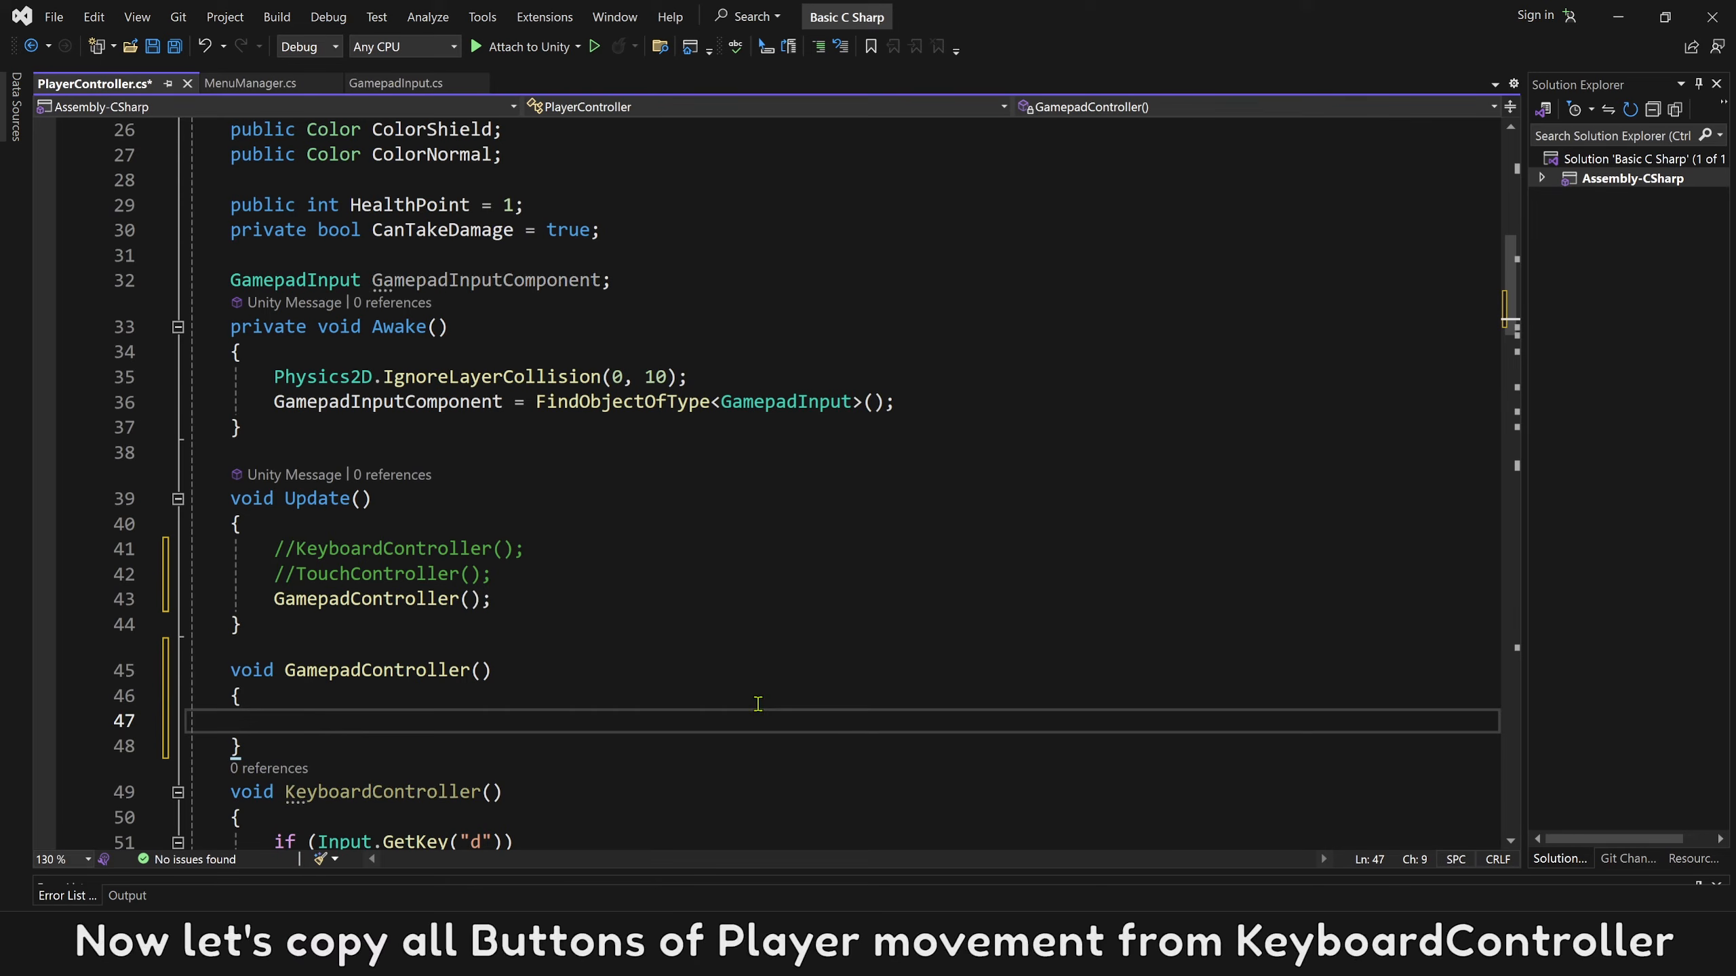
Copy all the movement, jump and run if blocks from KeyboardController() into the body of GamepadController().
{"action": "scroll", "coordinate": [592, 677], "scroll_direction": "down", "scroll_amount": 6}
{"action": "left_click_drag", "start_coordinate": [273, 305], "coordinate": [325, 393]}
{"action": "scroll", "coordinate": [379, 574], "scroll_direction": "down", "scroll_amount": 4}
{"action": "scroll", "coordinate": [379, 574], "scroll_direction": "down", "scroll_amount": 1}
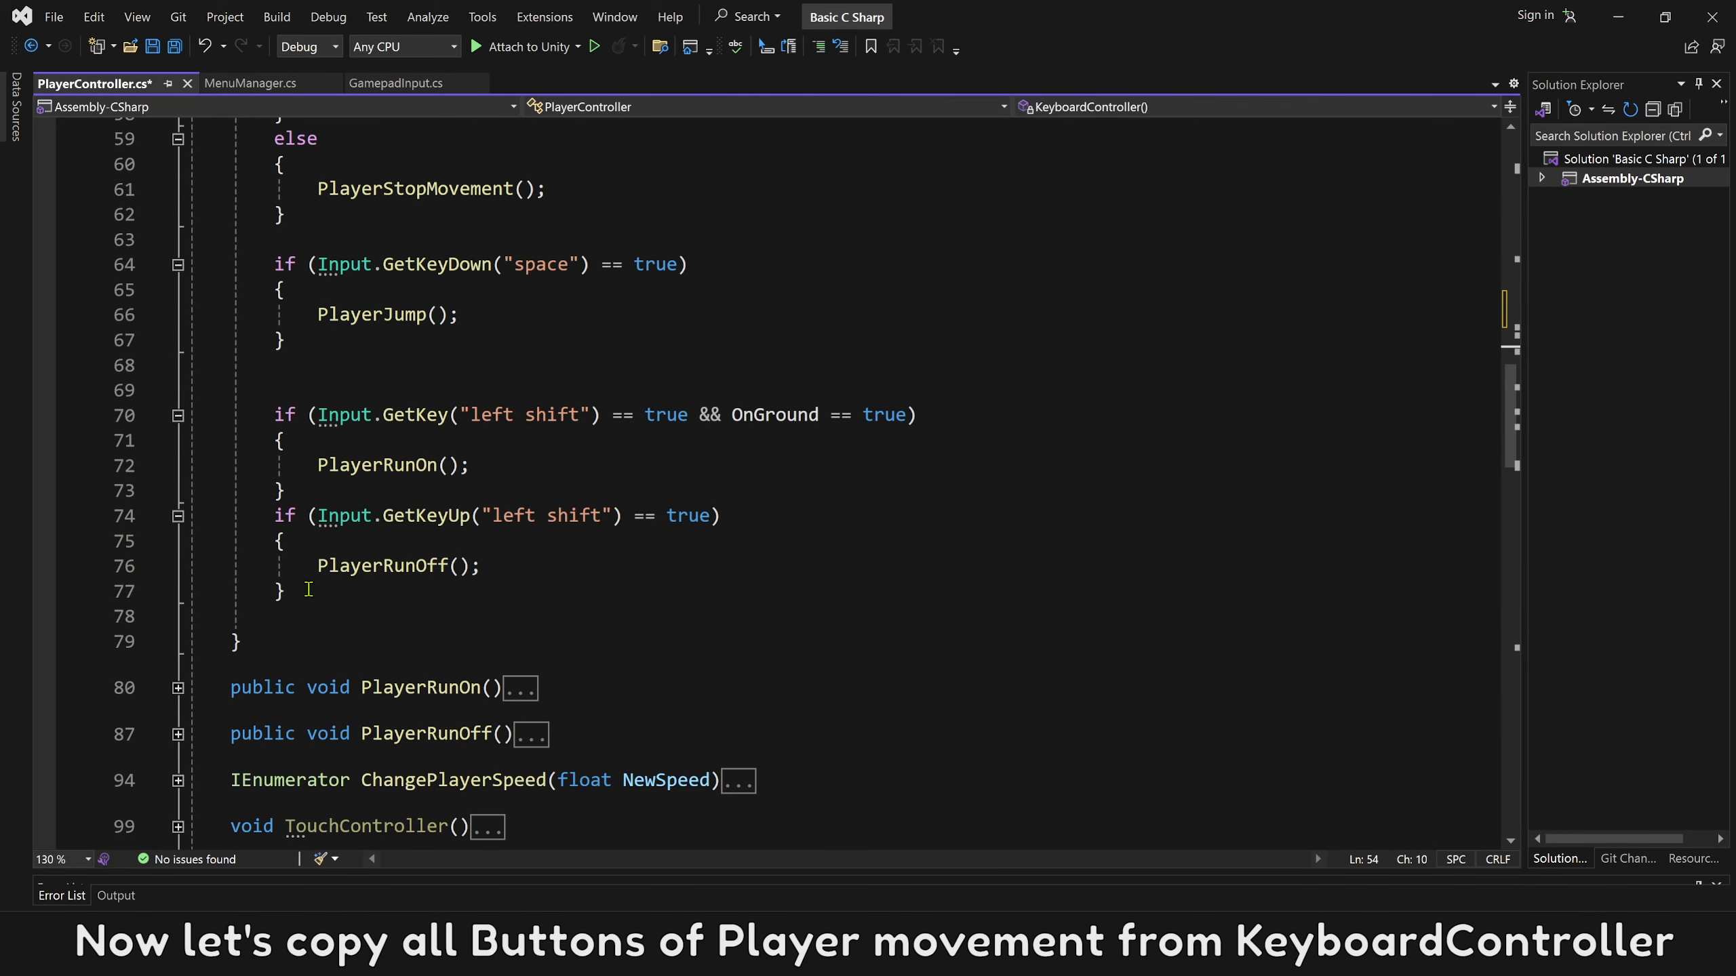
{"action": "left_click", "coordinate": [310, 591], "text": "shift"}
{"action": "key", "text": "ctrl+c"}
{"action": "scroll", "coordinate": [309, 588], "scroll_direction": "up", "scroll_amount": 2}
{"action": "scroll", "coordinate": [309, 588], "scroll_direction": "up", "scroll_amount": 5}
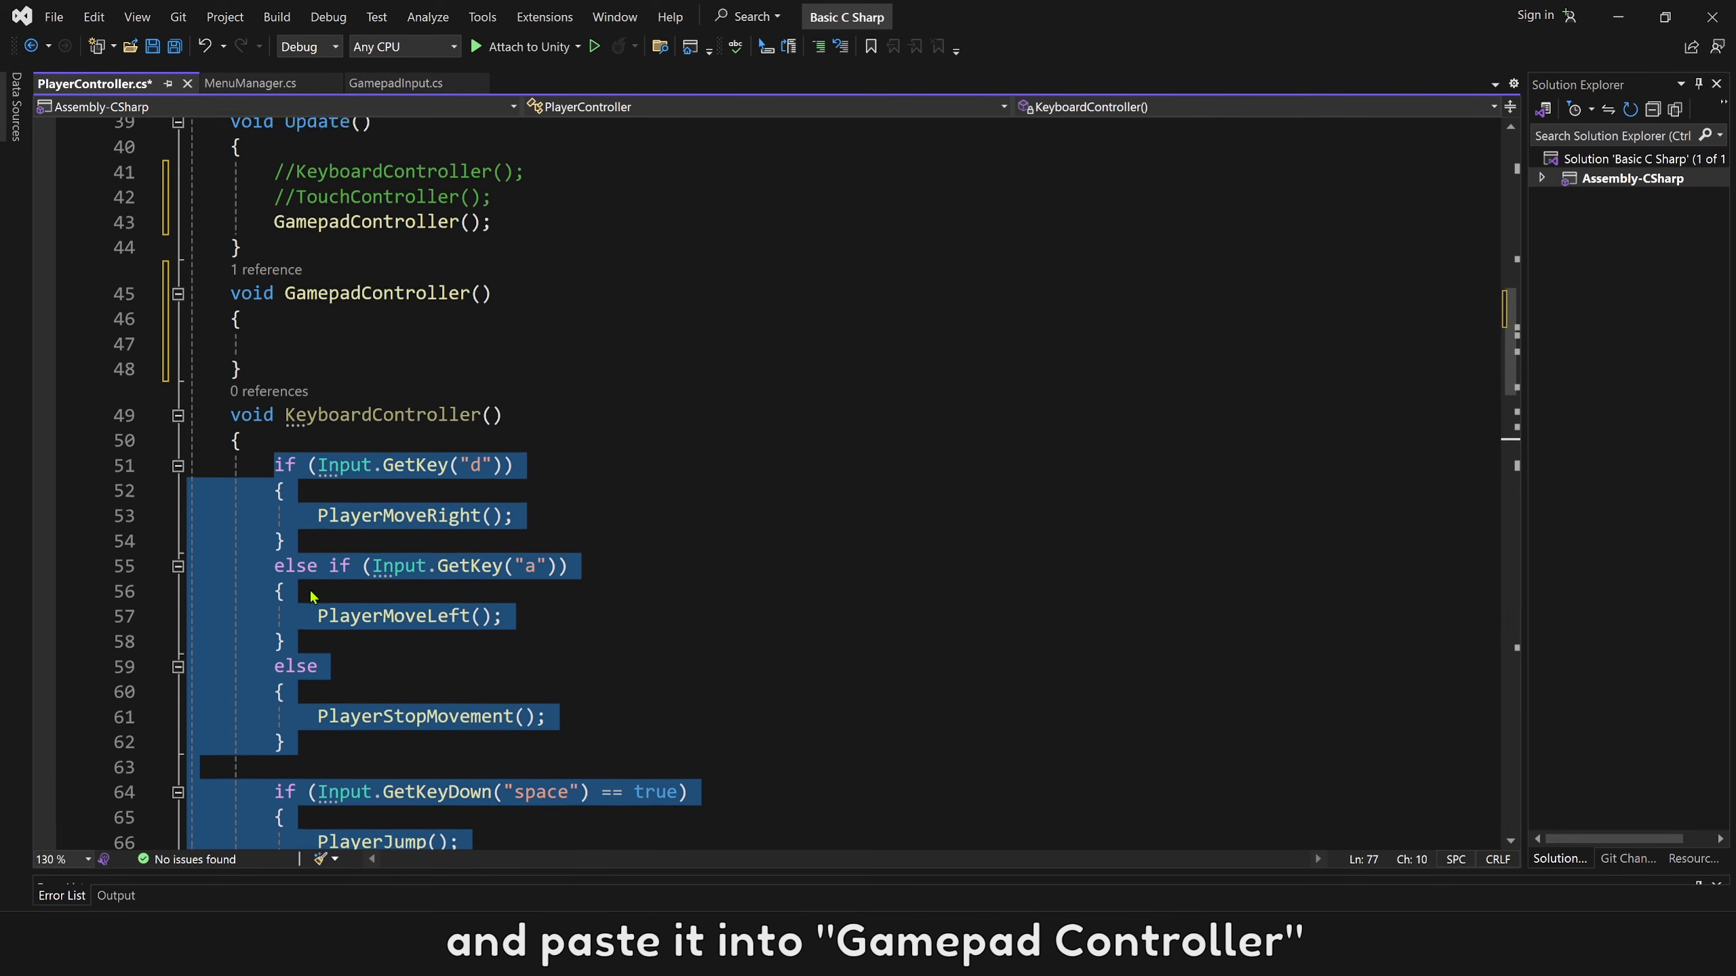
{"action": "left_click", "coordinate": [310, 416]}
{"action": "key", "text": "ctrl+v"}
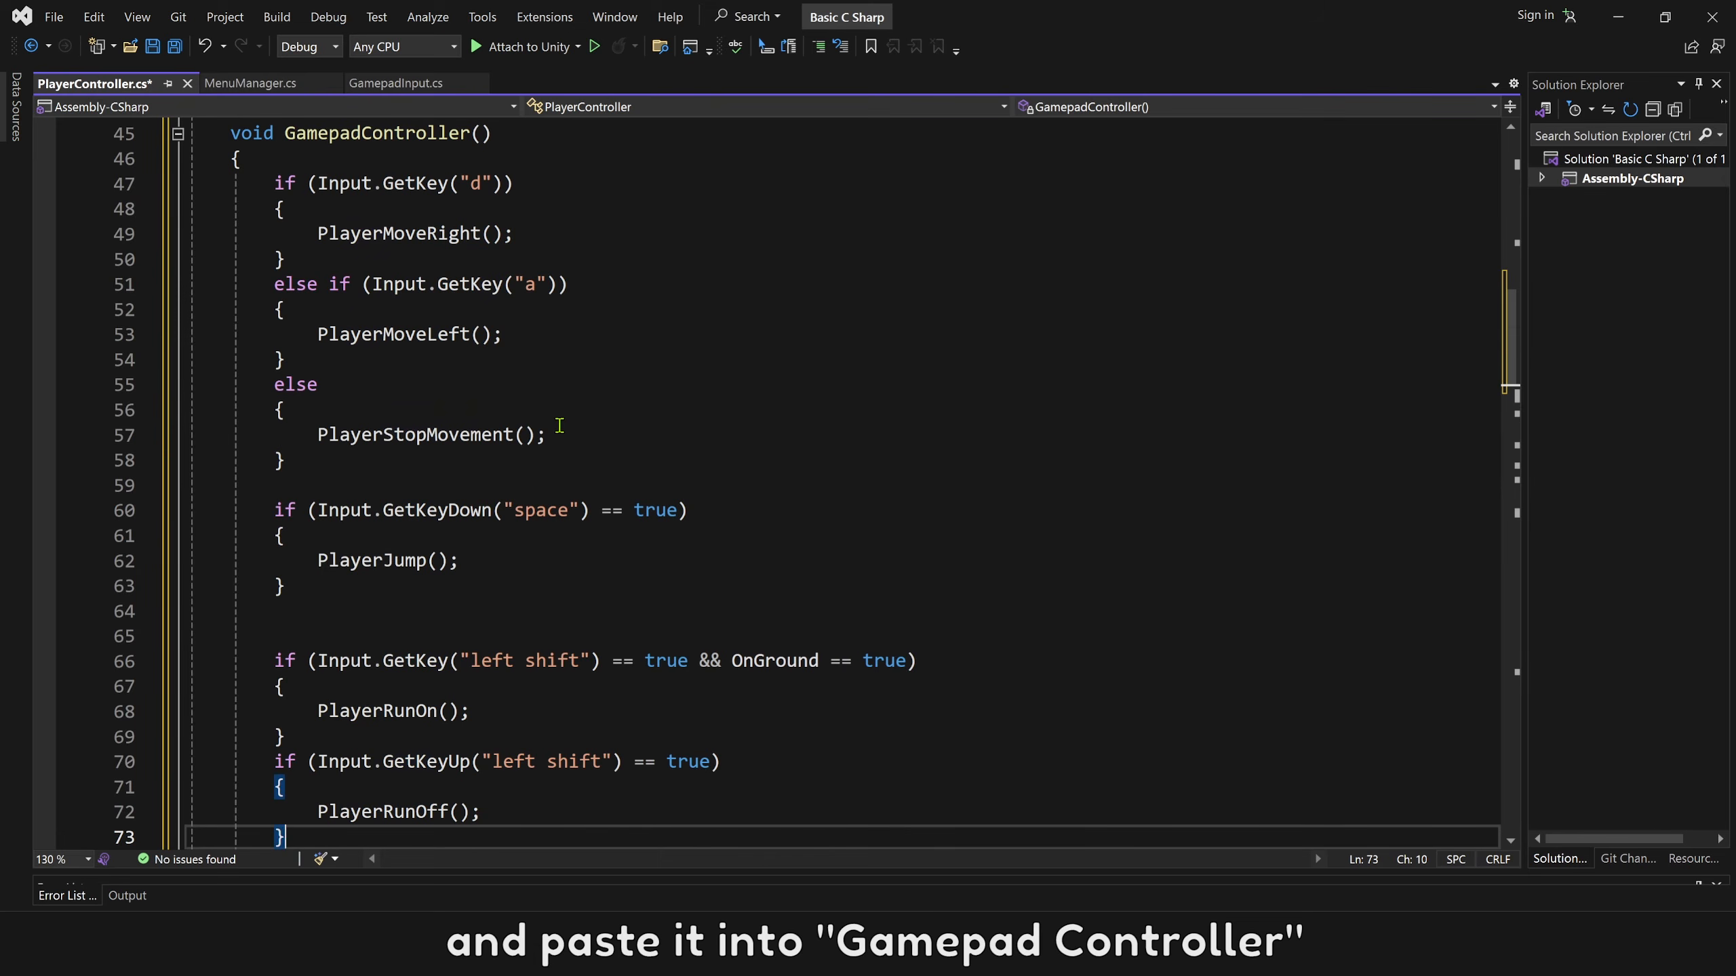
Replace the "d" key condition of the PlayerMoveRight block in GamepadController() with GamepadInputComponent.LeftAnalogVector2.x > 0.
{"action": "left_click", "coordinate": [506, 234]}
{"action": "left_click_drag", "start_coordinate": [504, 183], "coordinate": [320, 186]}
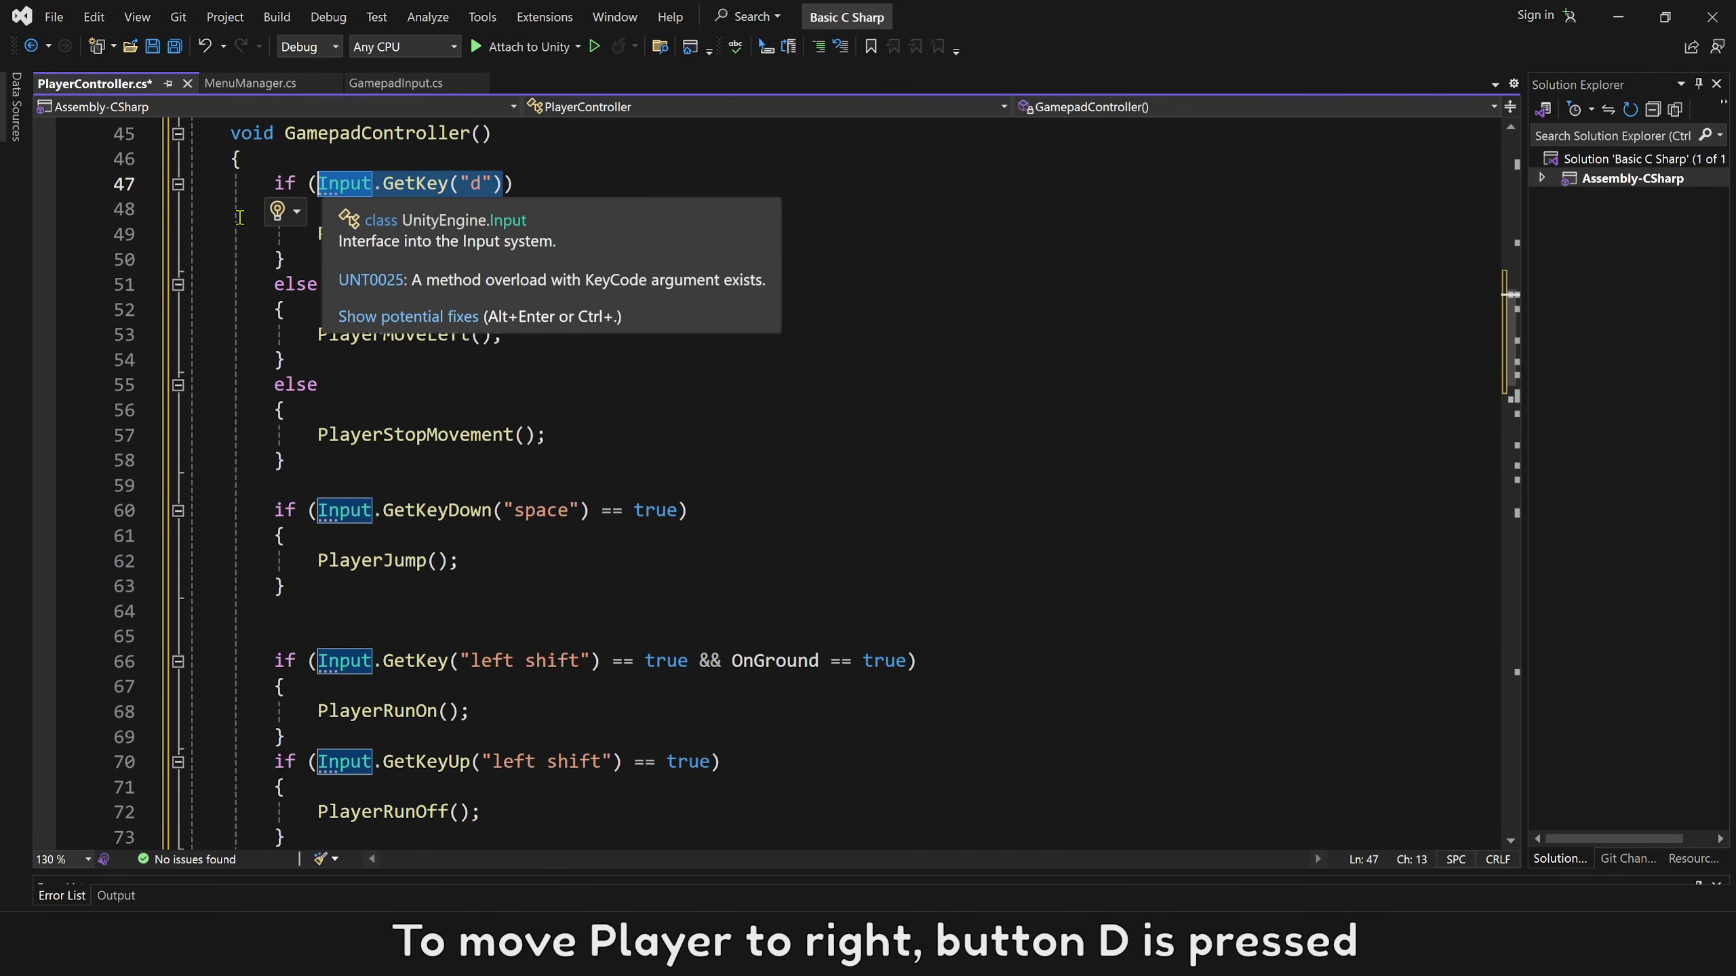
{"action": "type", "text": "gamepad"}
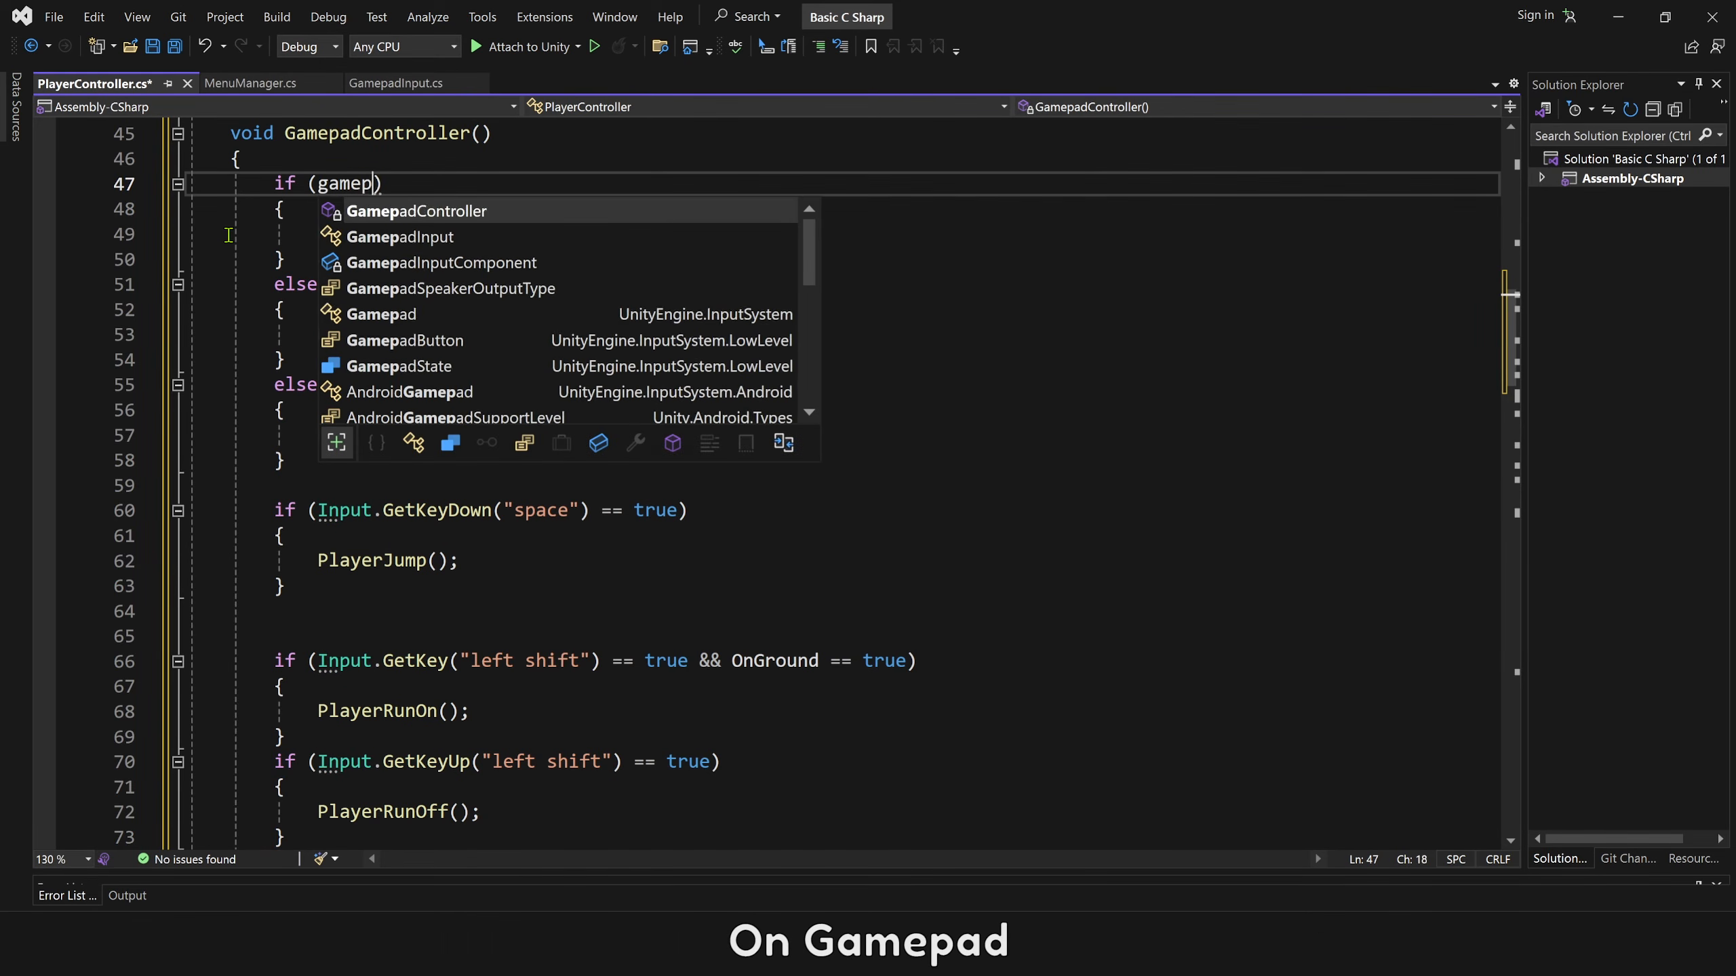
{"action": "double_click", "coordinate": [438, 289]}
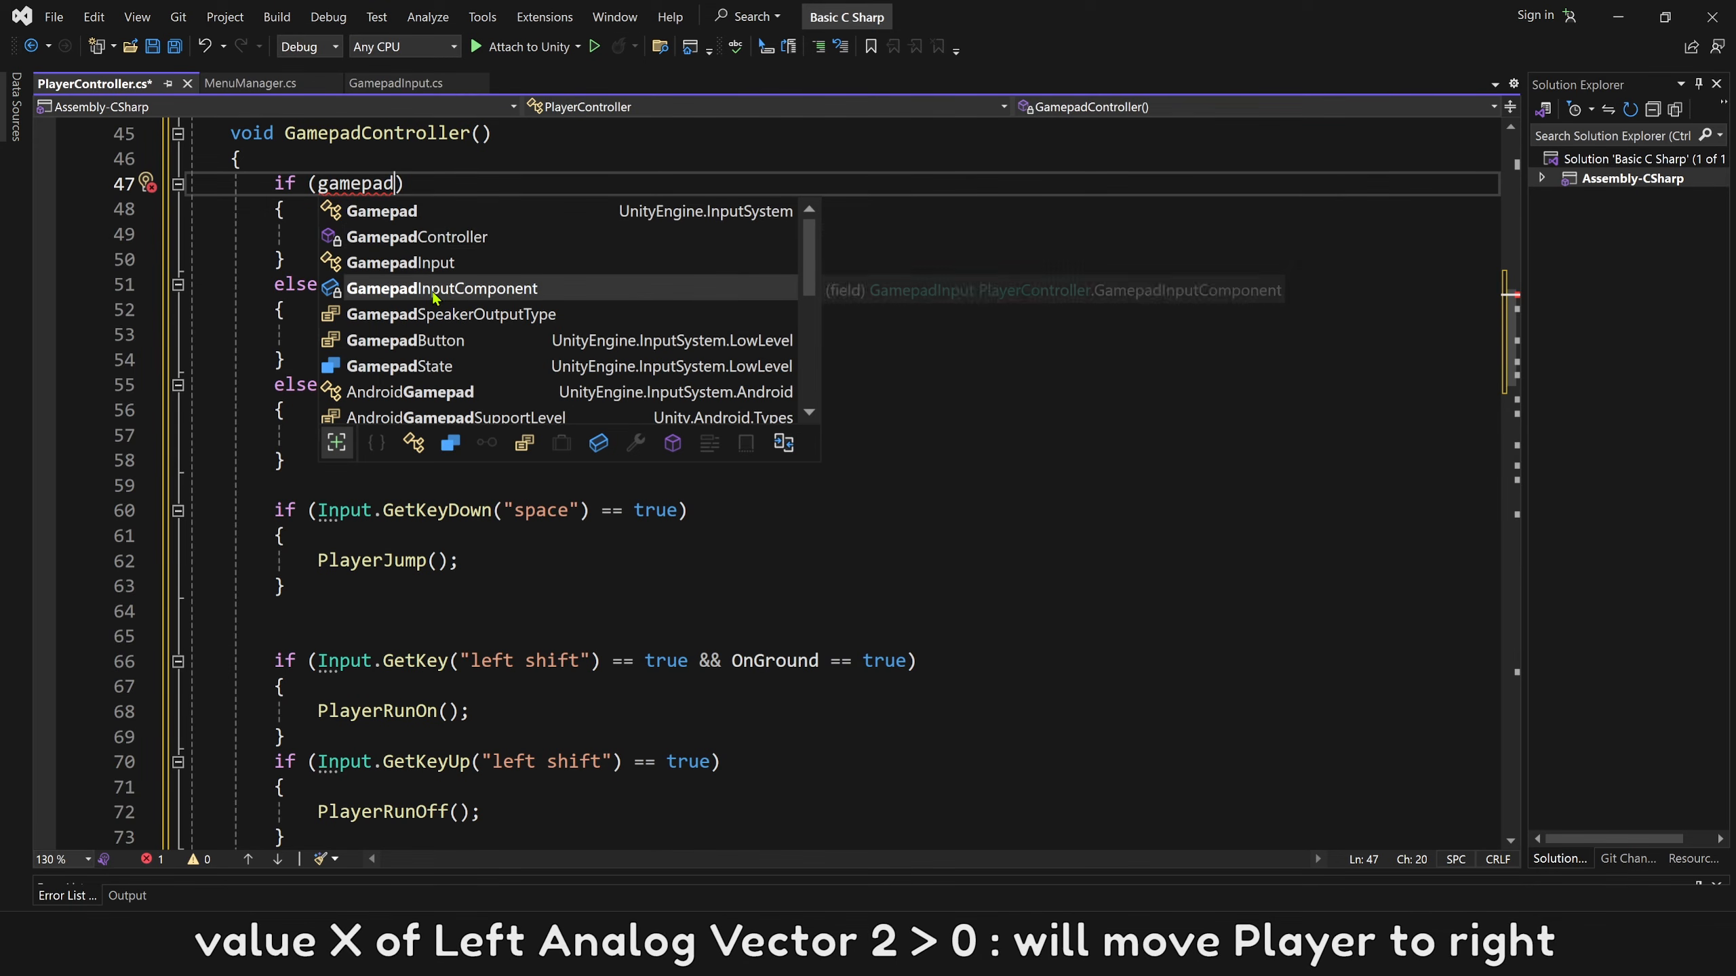
{"action": "type", "text": "."}
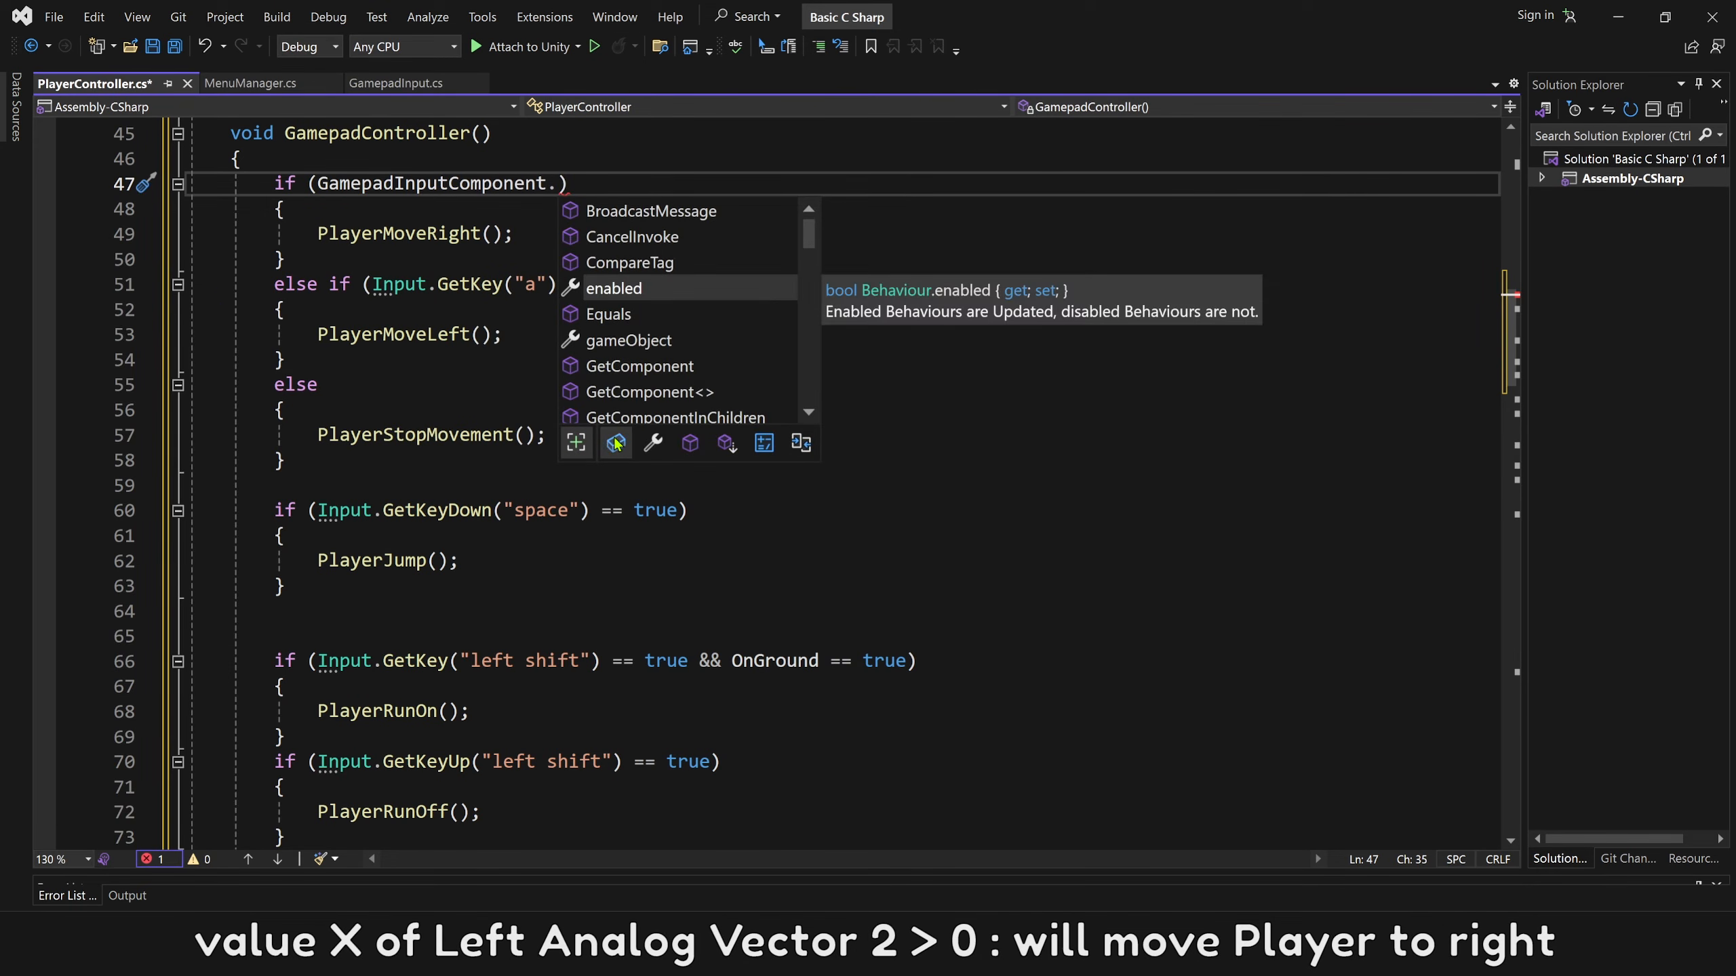
{"action": "left_click", "coordinate": [616, 443]}
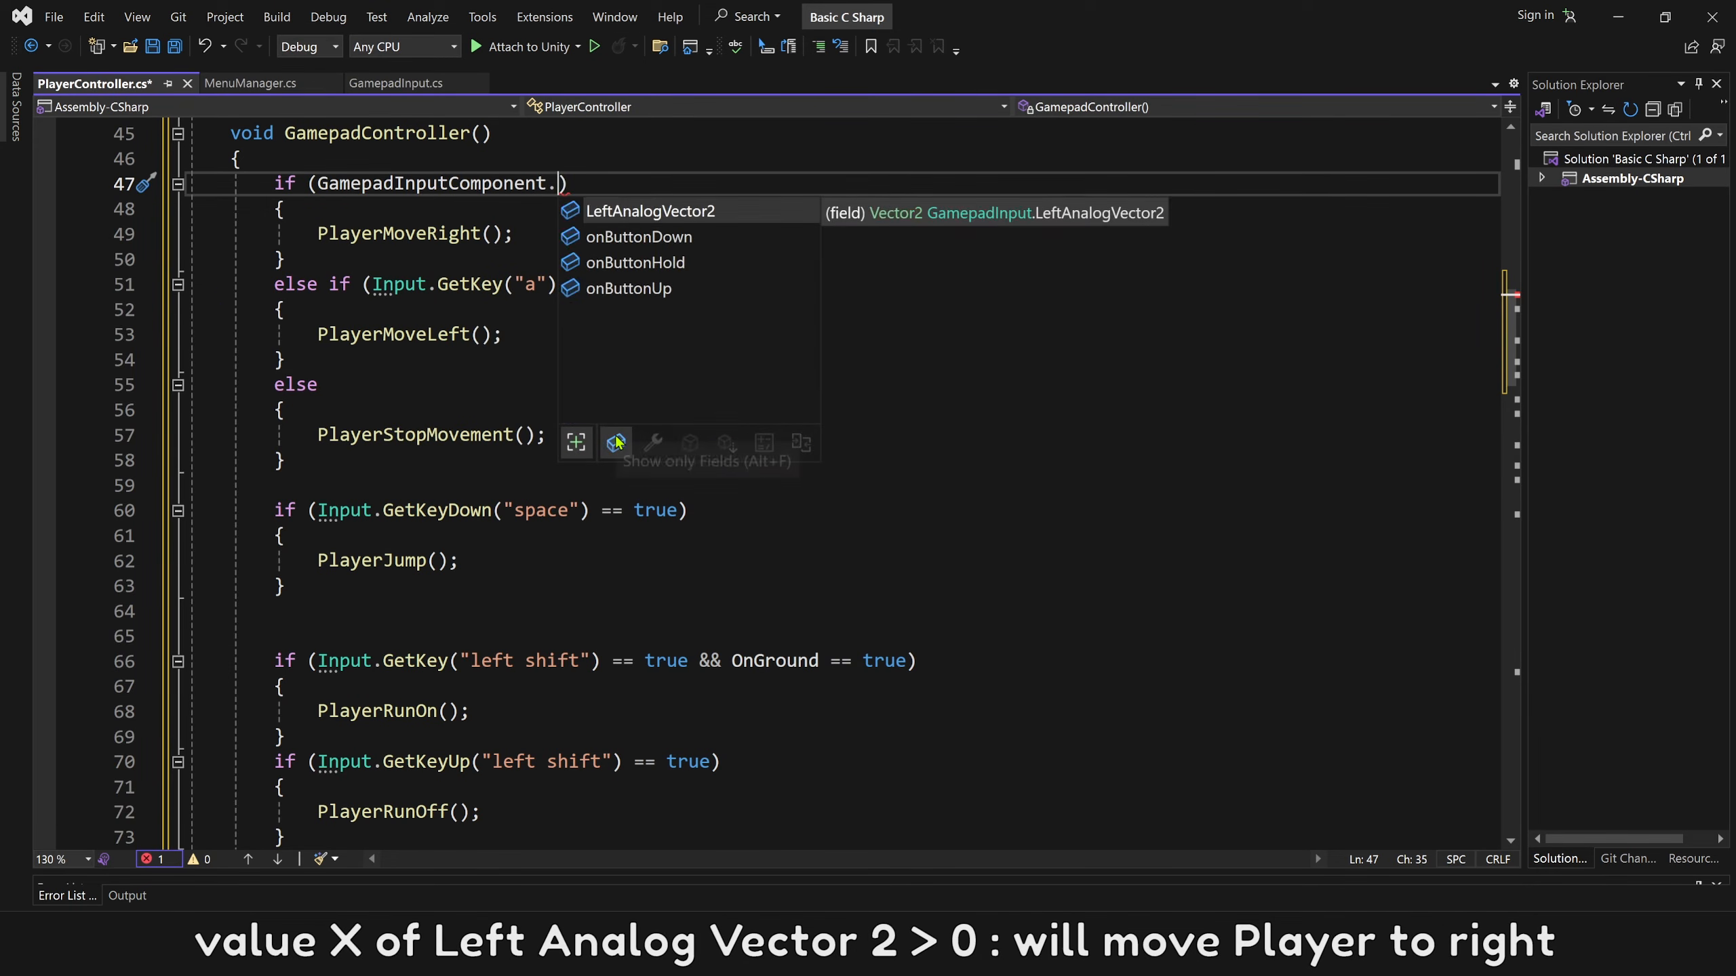
{"action": "double_click", "coordinate": [655, 219]}
{"action": "type", "text": "."}
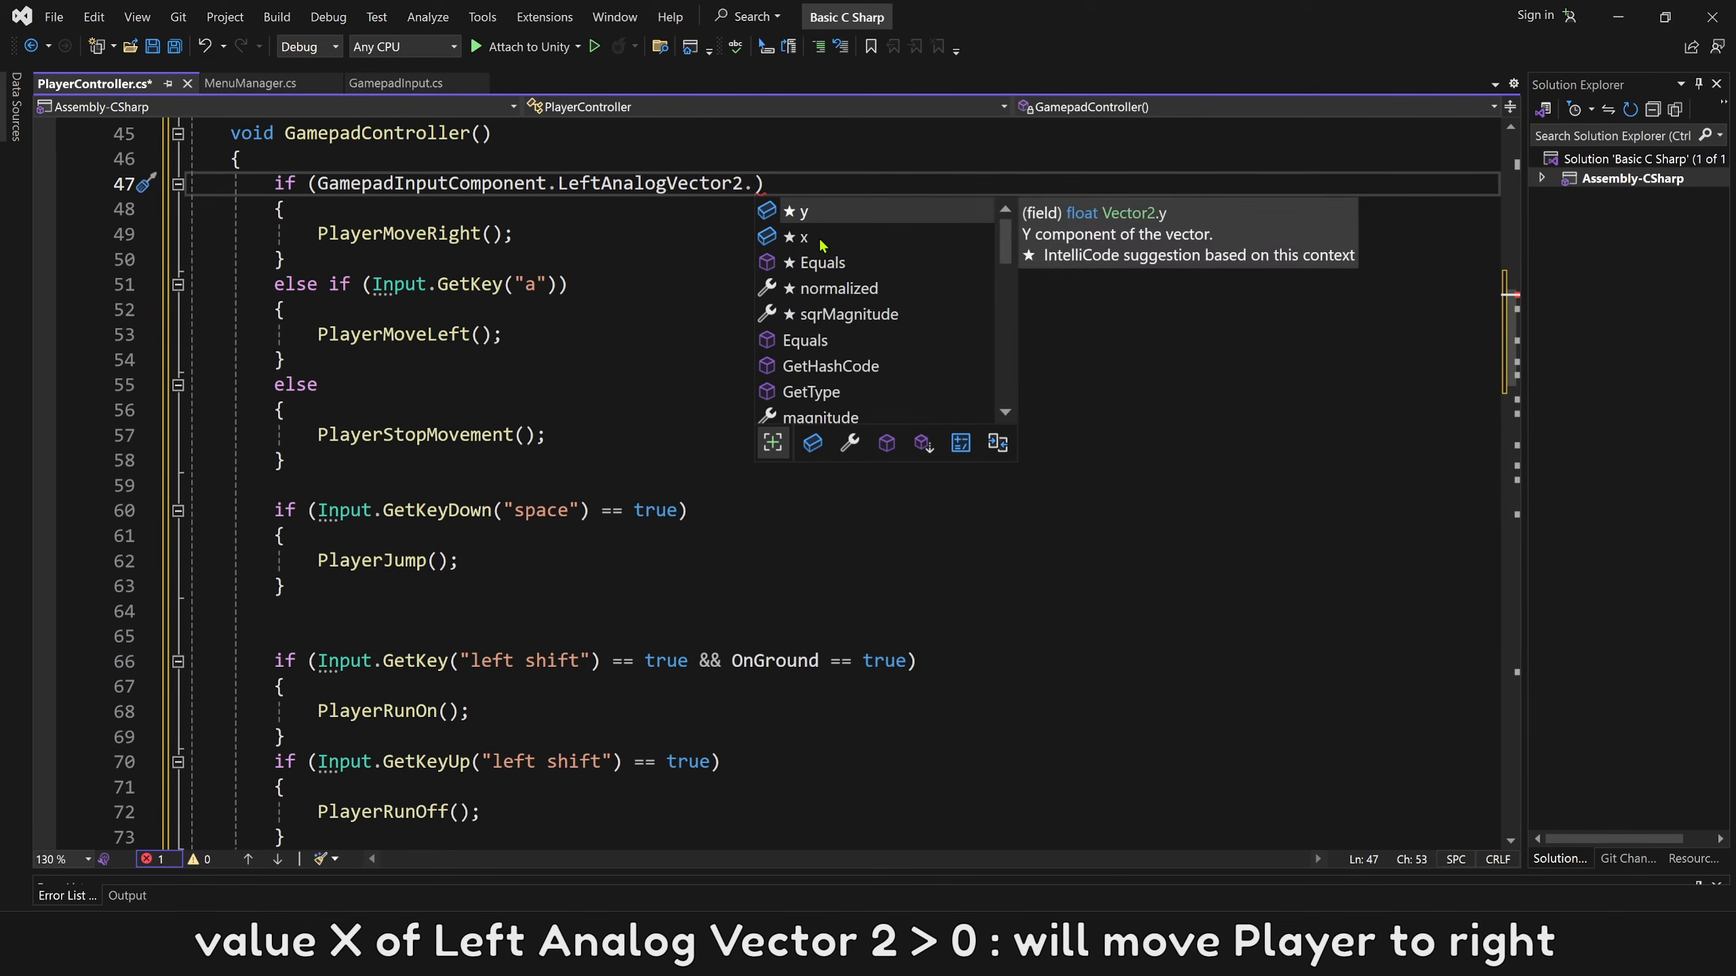
{"action": "double_click", "coordinate": [821, 241]}
{"action": "type", "text": "> 0"}
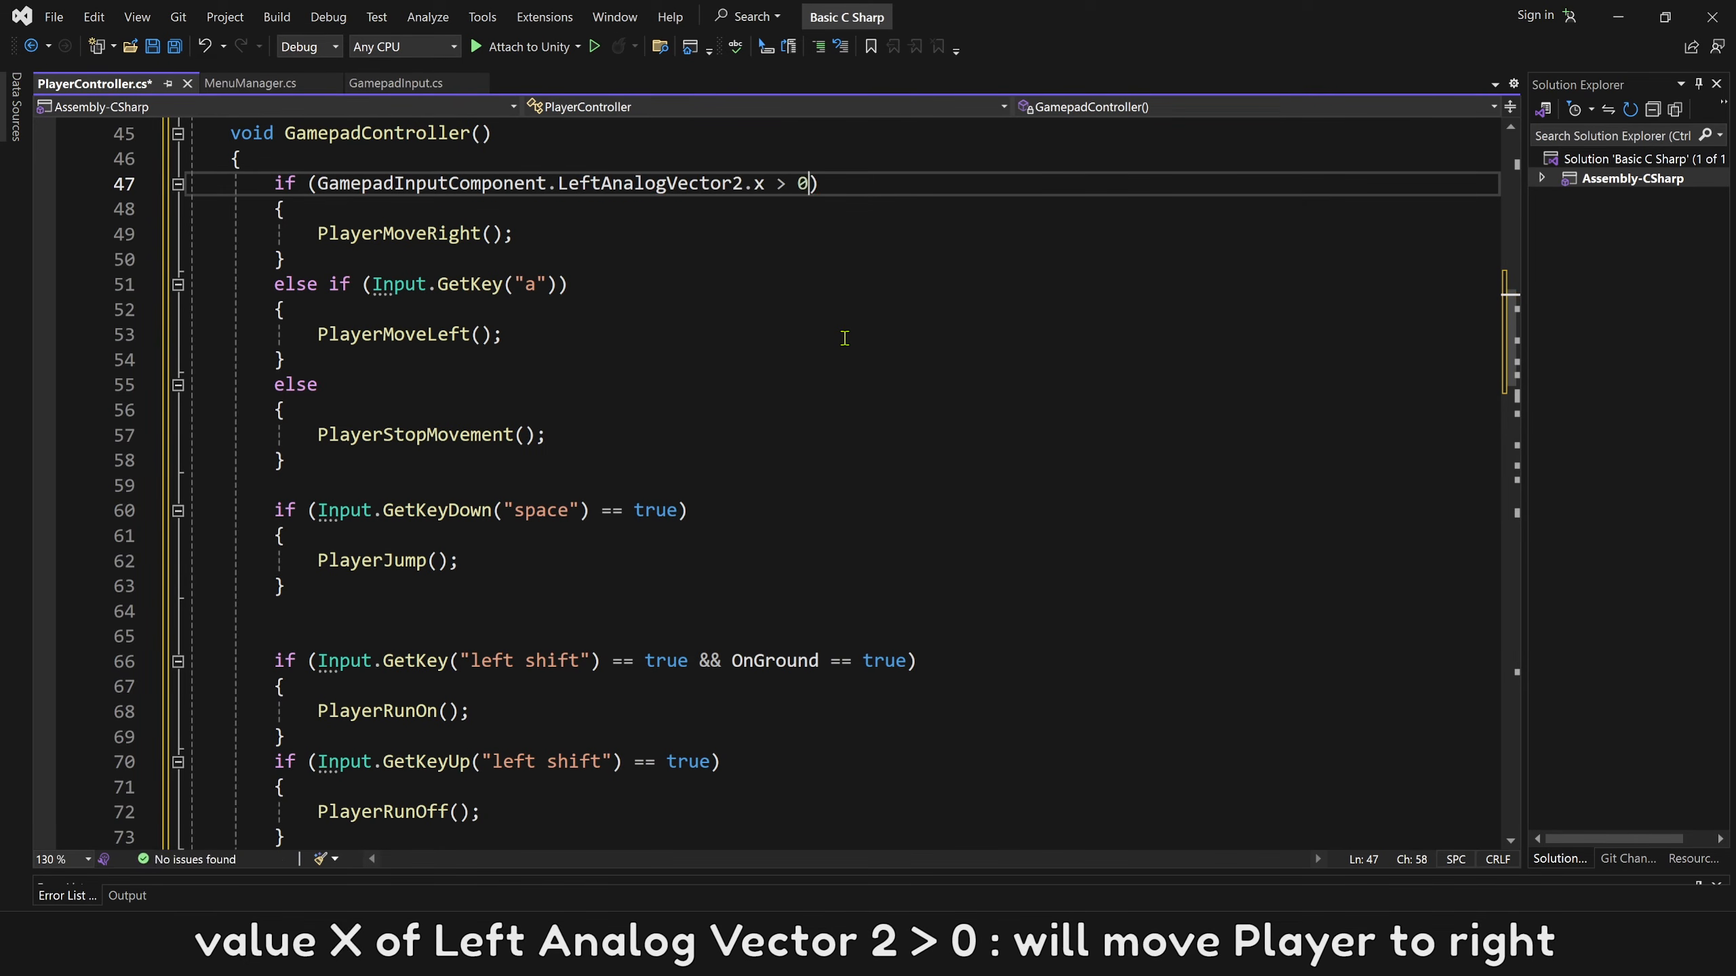
Replace the "a" key condition of the PlayerMoveLeft block with a copy of the move-right condition changed to x < 0.
{"action": "left_click", "coordinate": [507, 335]}
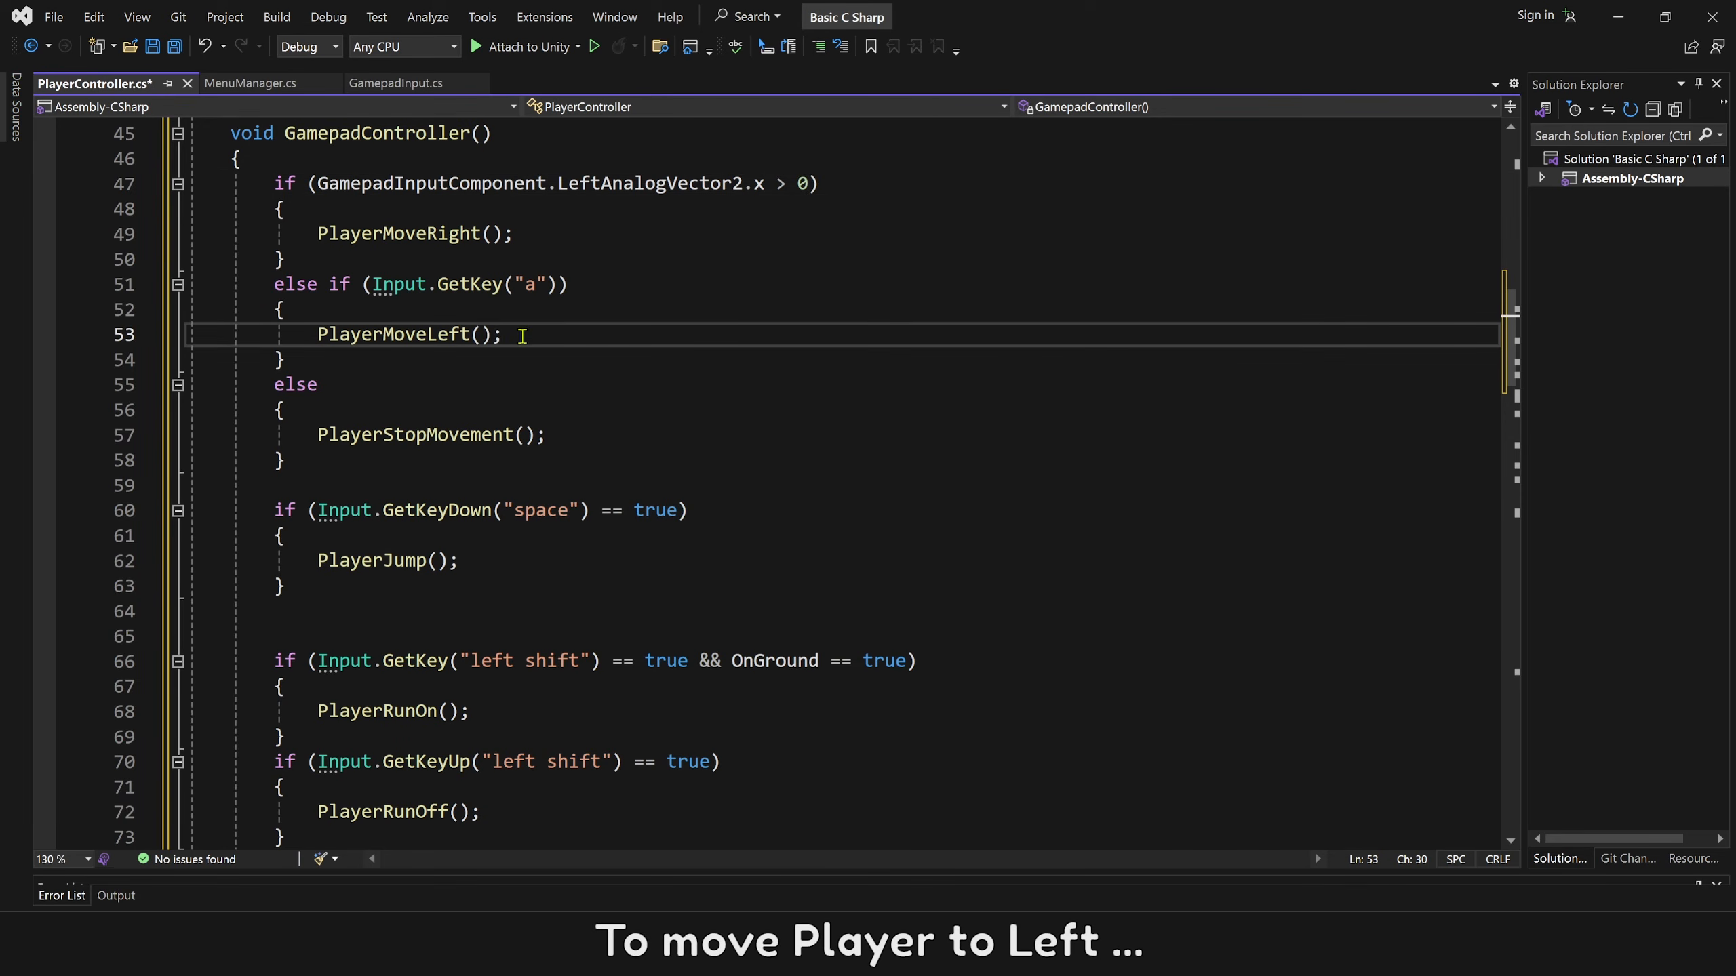
{"action": "left_click_drag", "start_coordinate": [318, 183], "coordinate": [800, 184]}
{"action": "left_click_drag", "start_coordinate": [558, 286], "coordinate": [372, 286]}
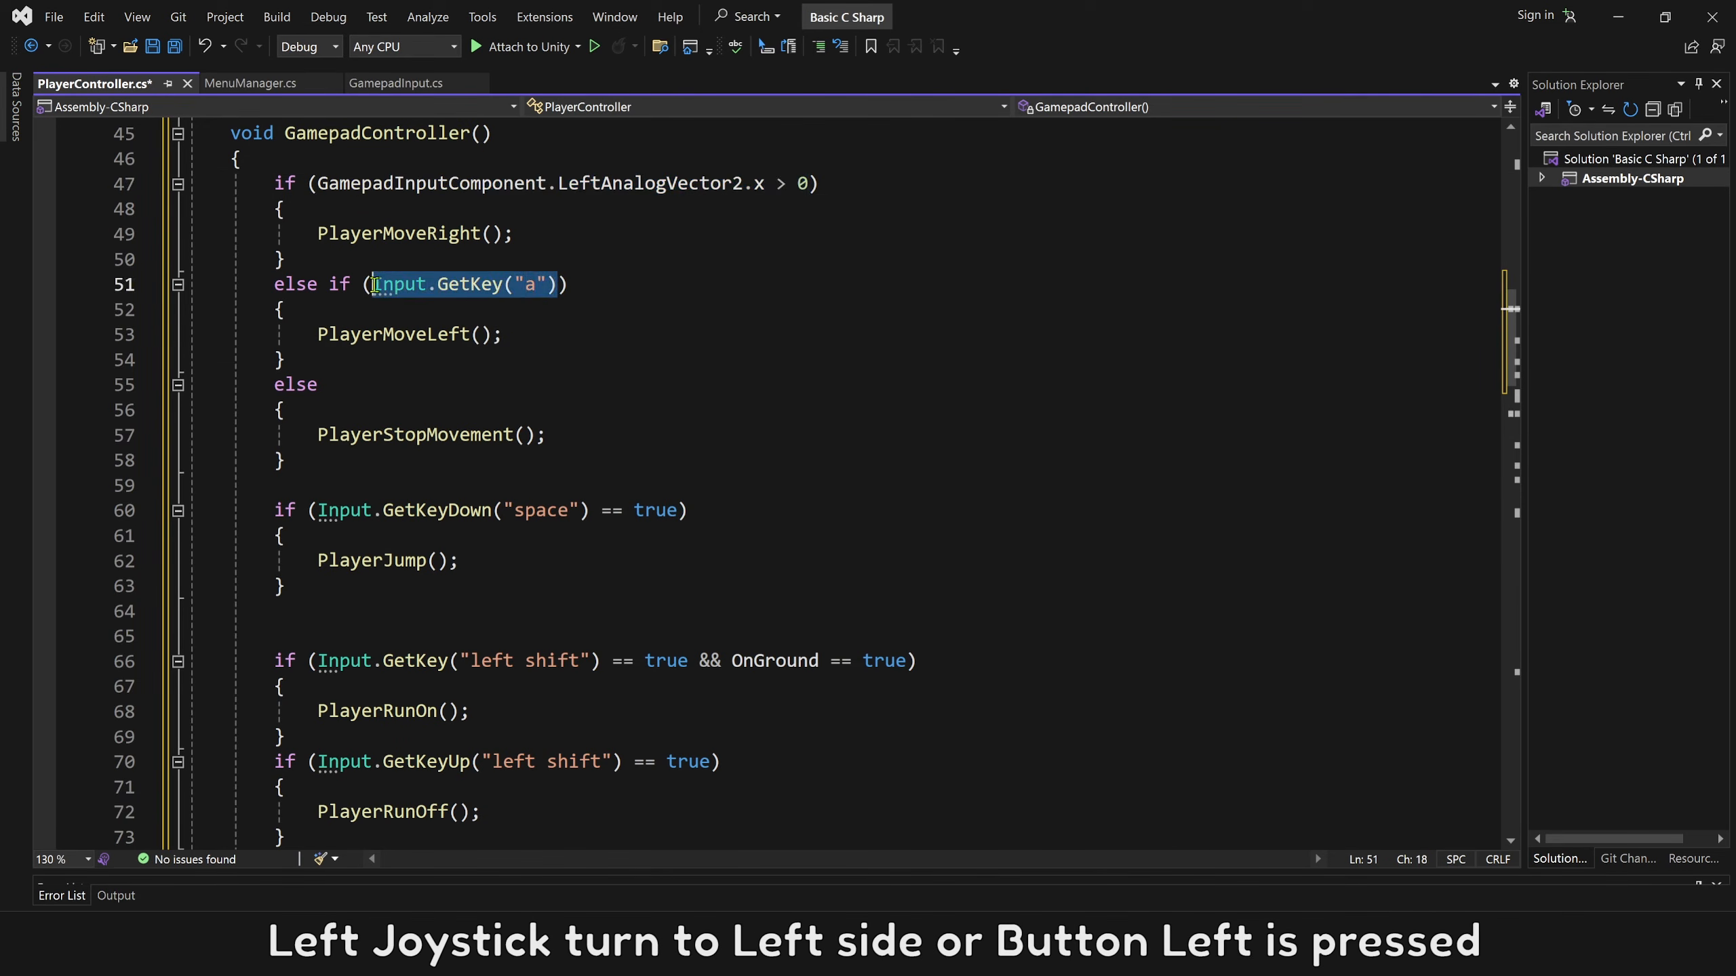
{"action": "type", "text": "GamepadInputComponent.LeftAnalogVector2.x > 0"}
{"action": "key", "text": "Left"}
{"action": "key", "text": "Left"}
{"action": "key", "text": "shift+Left"}
{"action": "type", "text": "<"}
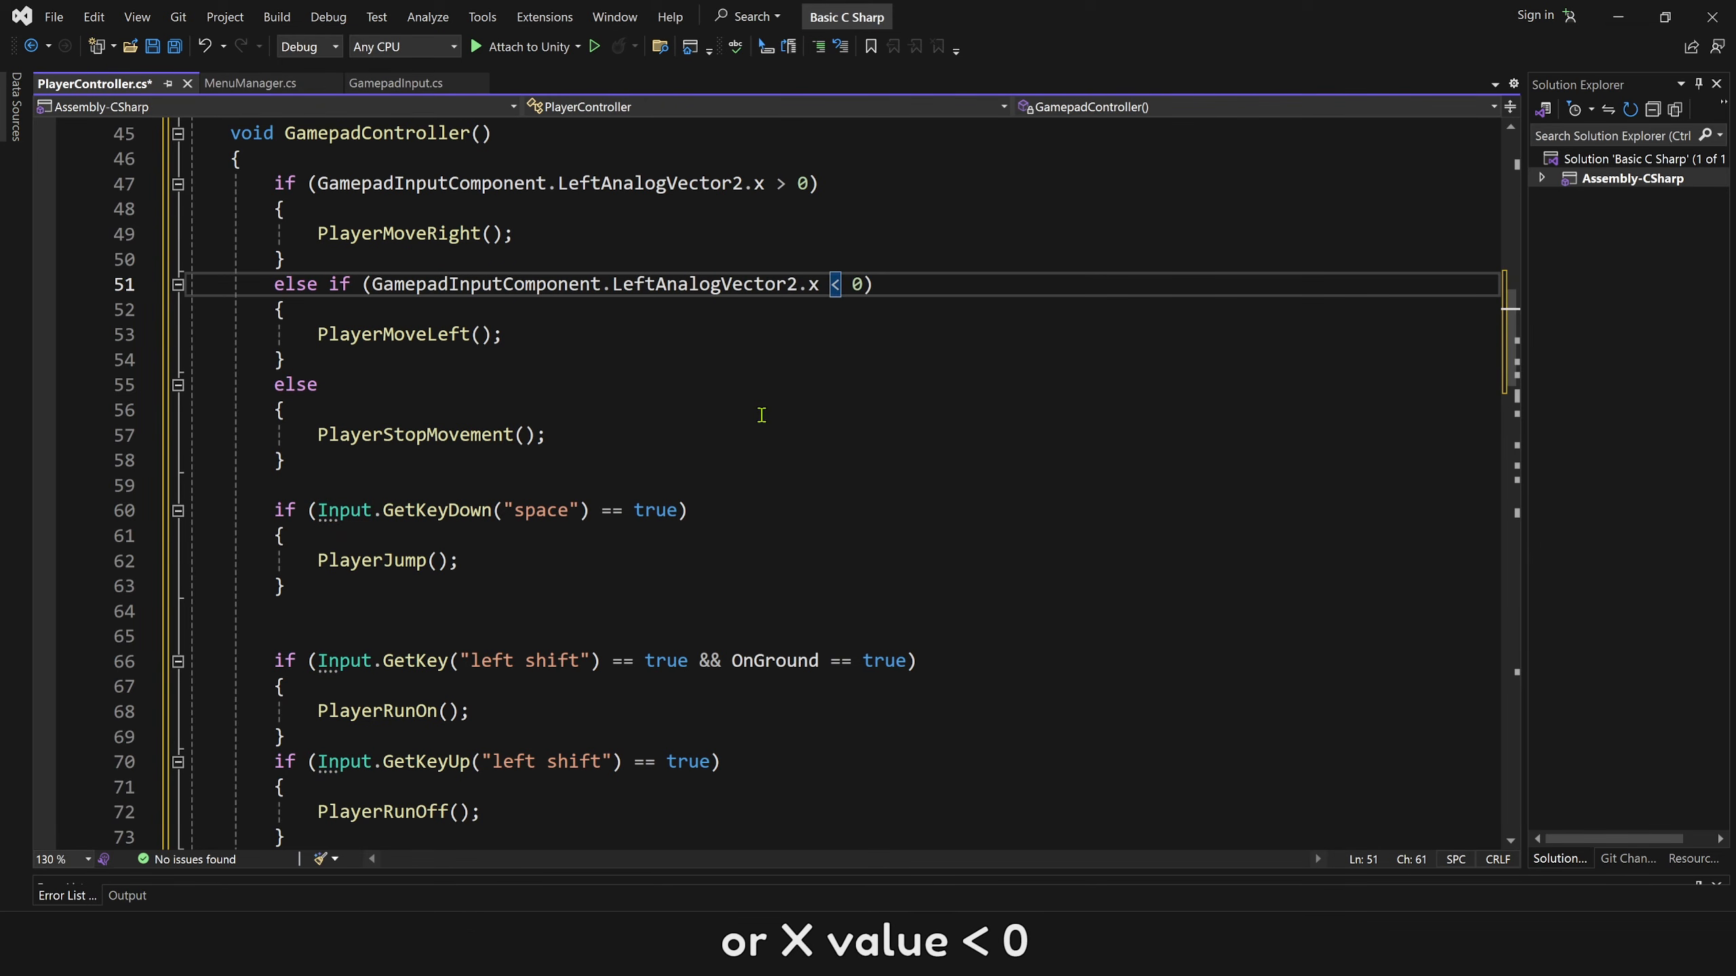
{"action": "left_click", "coordinate": [550, 369]}
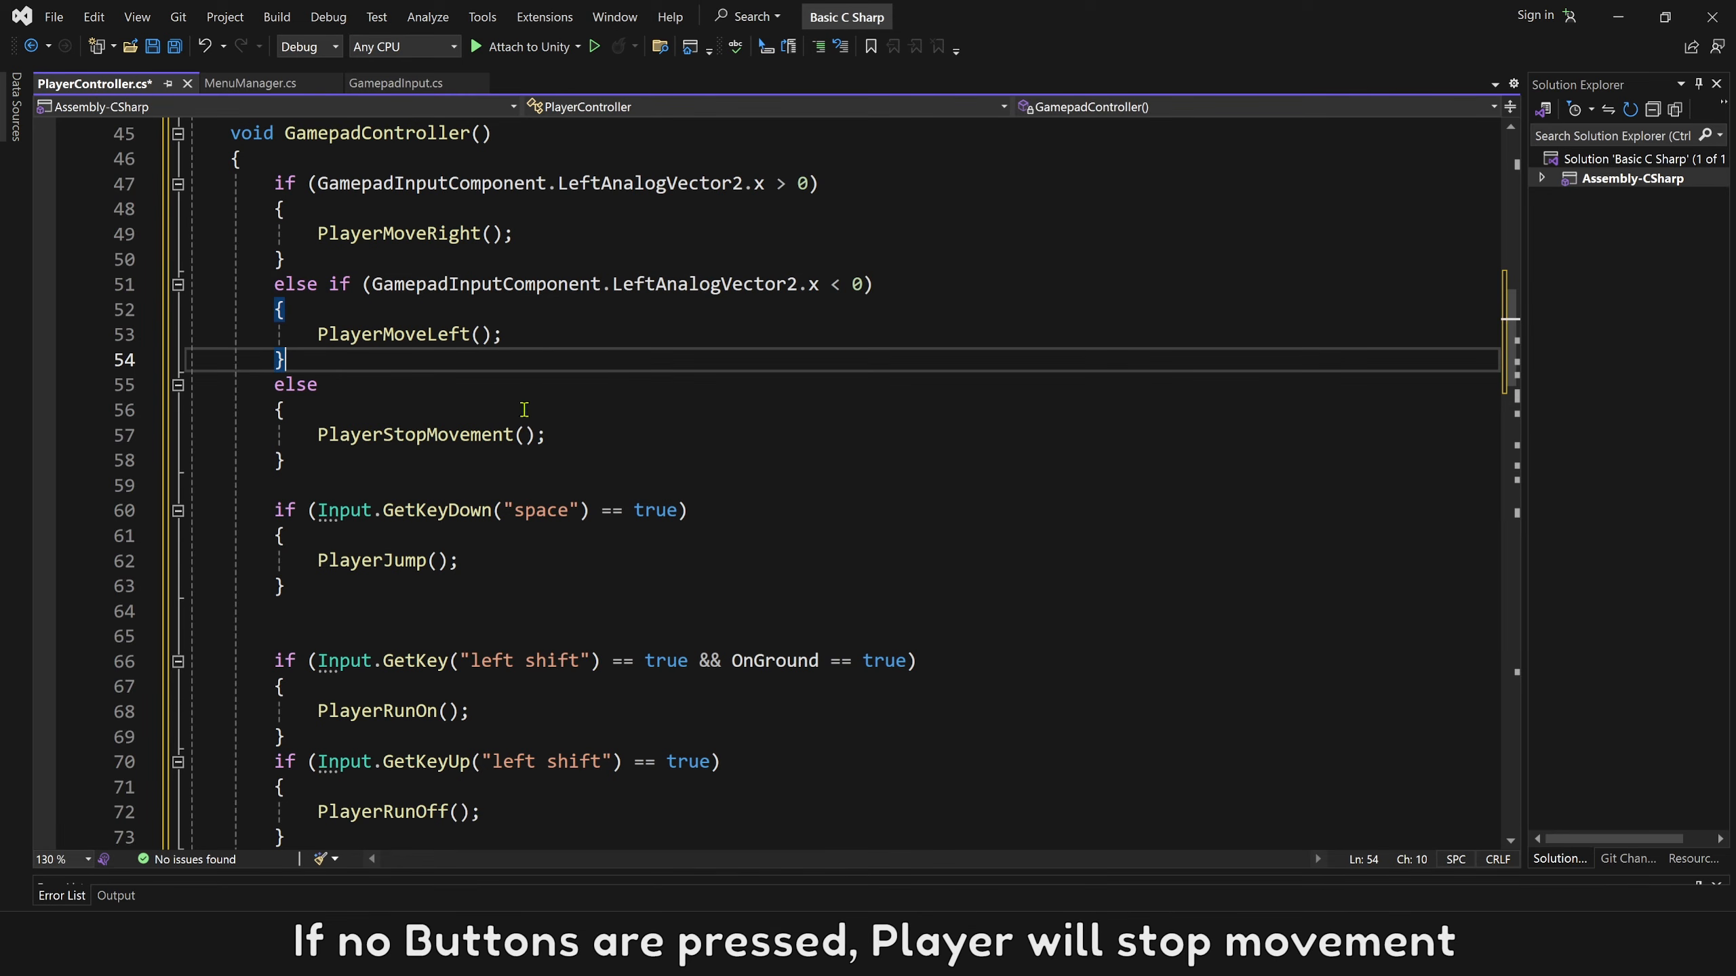
{"action": "left_click", "coordinate": [350, 390]}
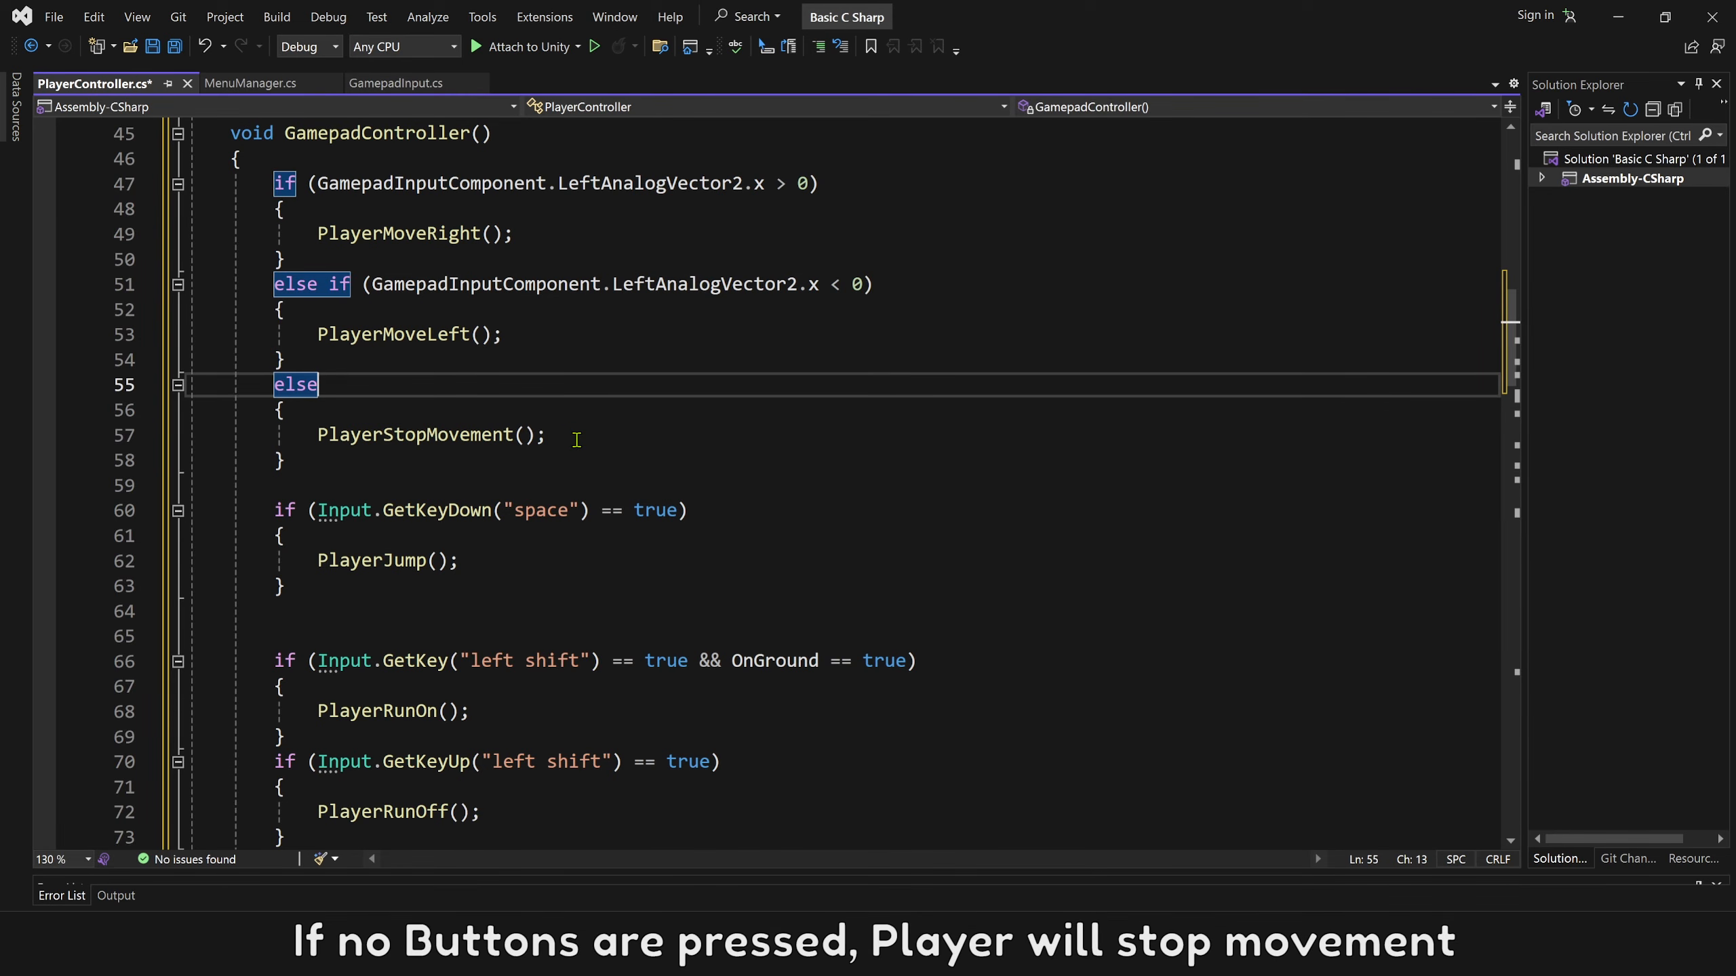
{"action": "left_click", "coordinate": [508, 537]}
{"action": "left_click", "coordinate": [508, 561]}
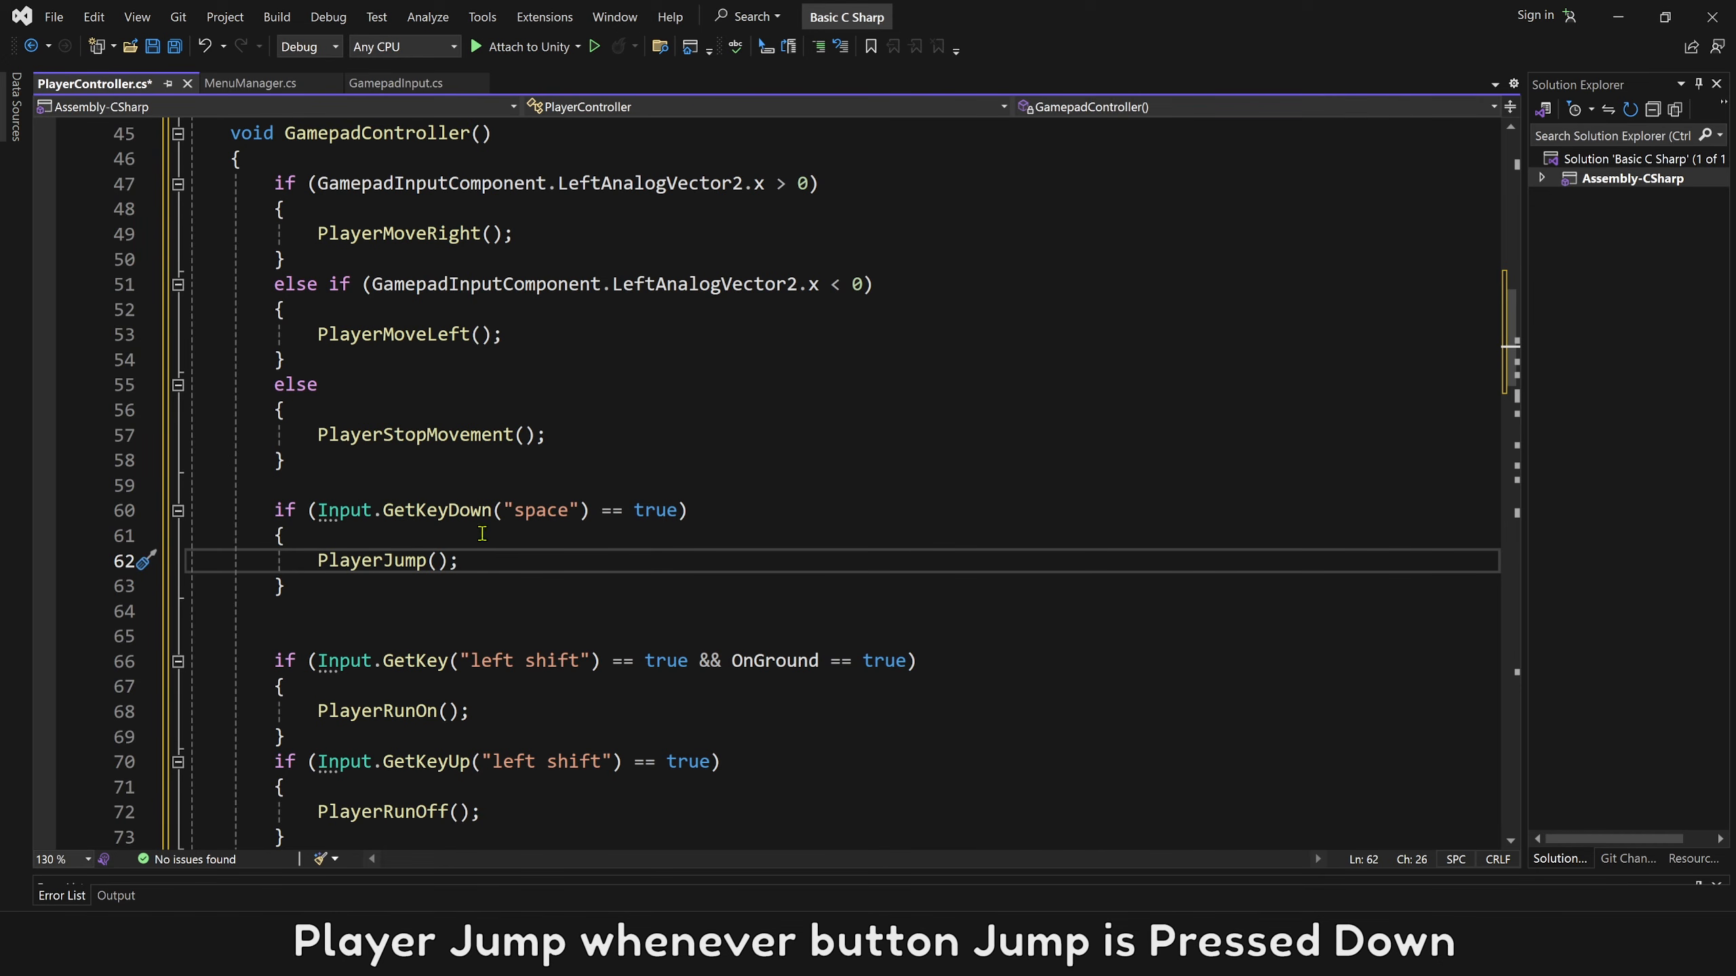
Replace the "space" key condition of the PlayerJump block in GamepadController() with GamepadInputComponent.onButtonDown["Jump"] == true.
{"action": "left_click", "coordinate": [533, 288]}
{"action": "left_click_drag", "start_coordinate": [319, 510], "coordinate": [676, 509]}
{"action": "type", "text": "GamepadInputComponent"}
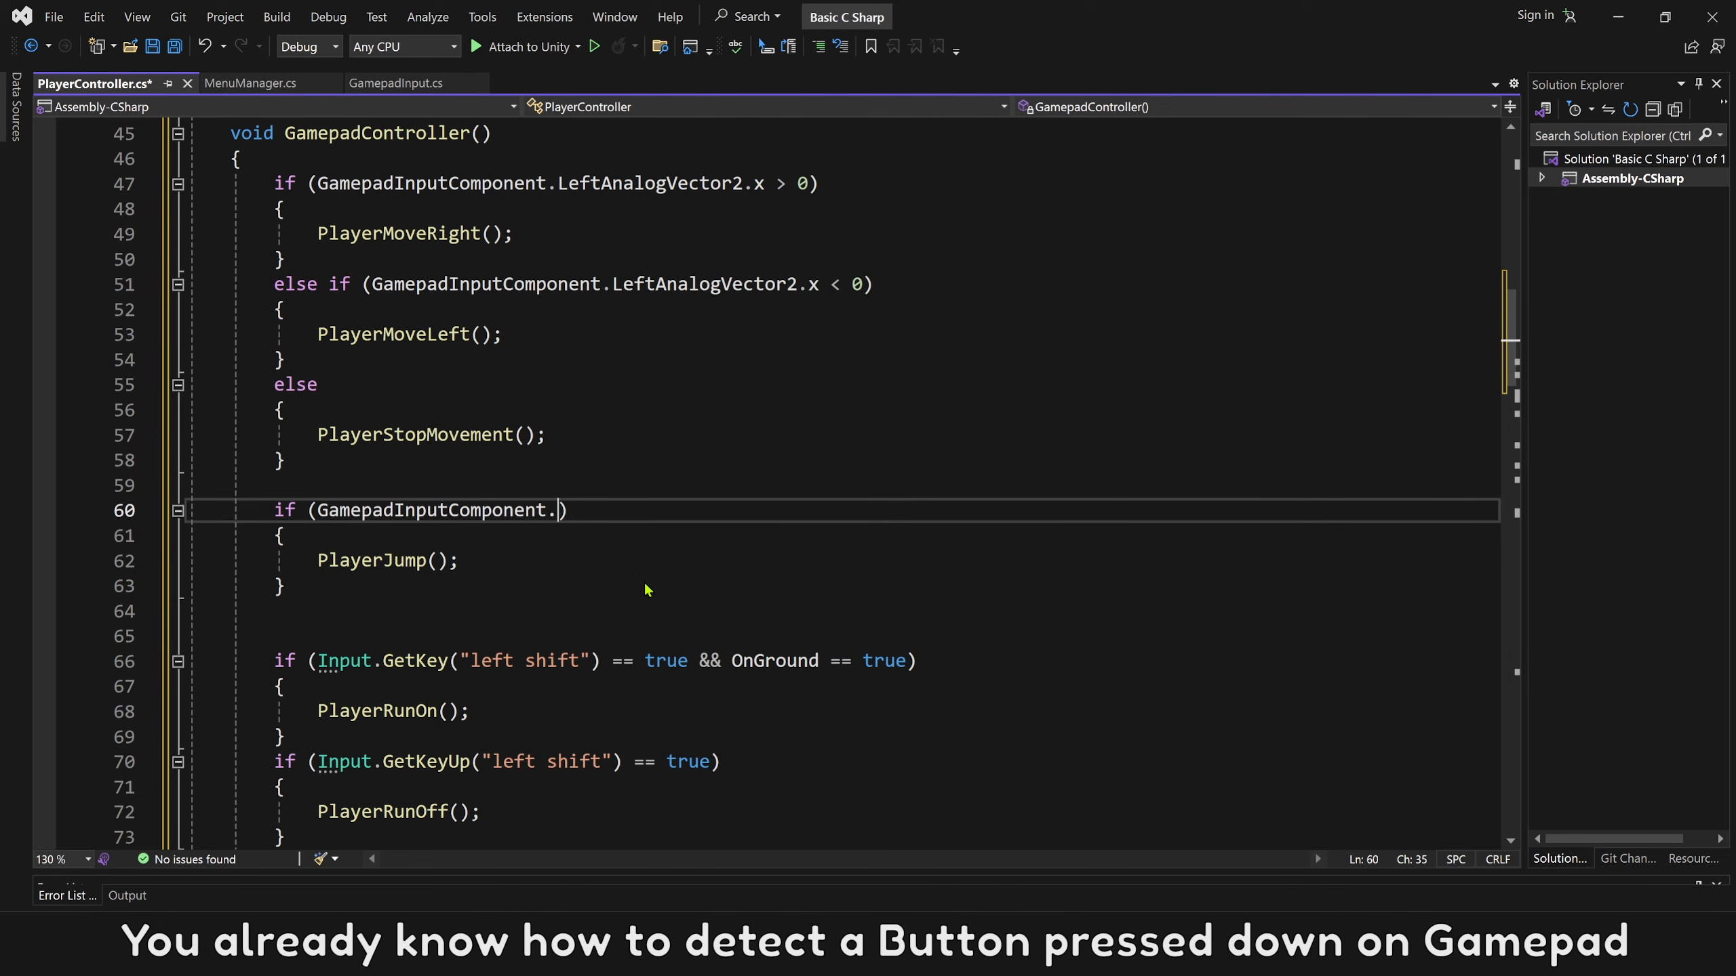
{"action": "type", "text": "."}
{"action": "left_click", "coordinate": [617, 769]}
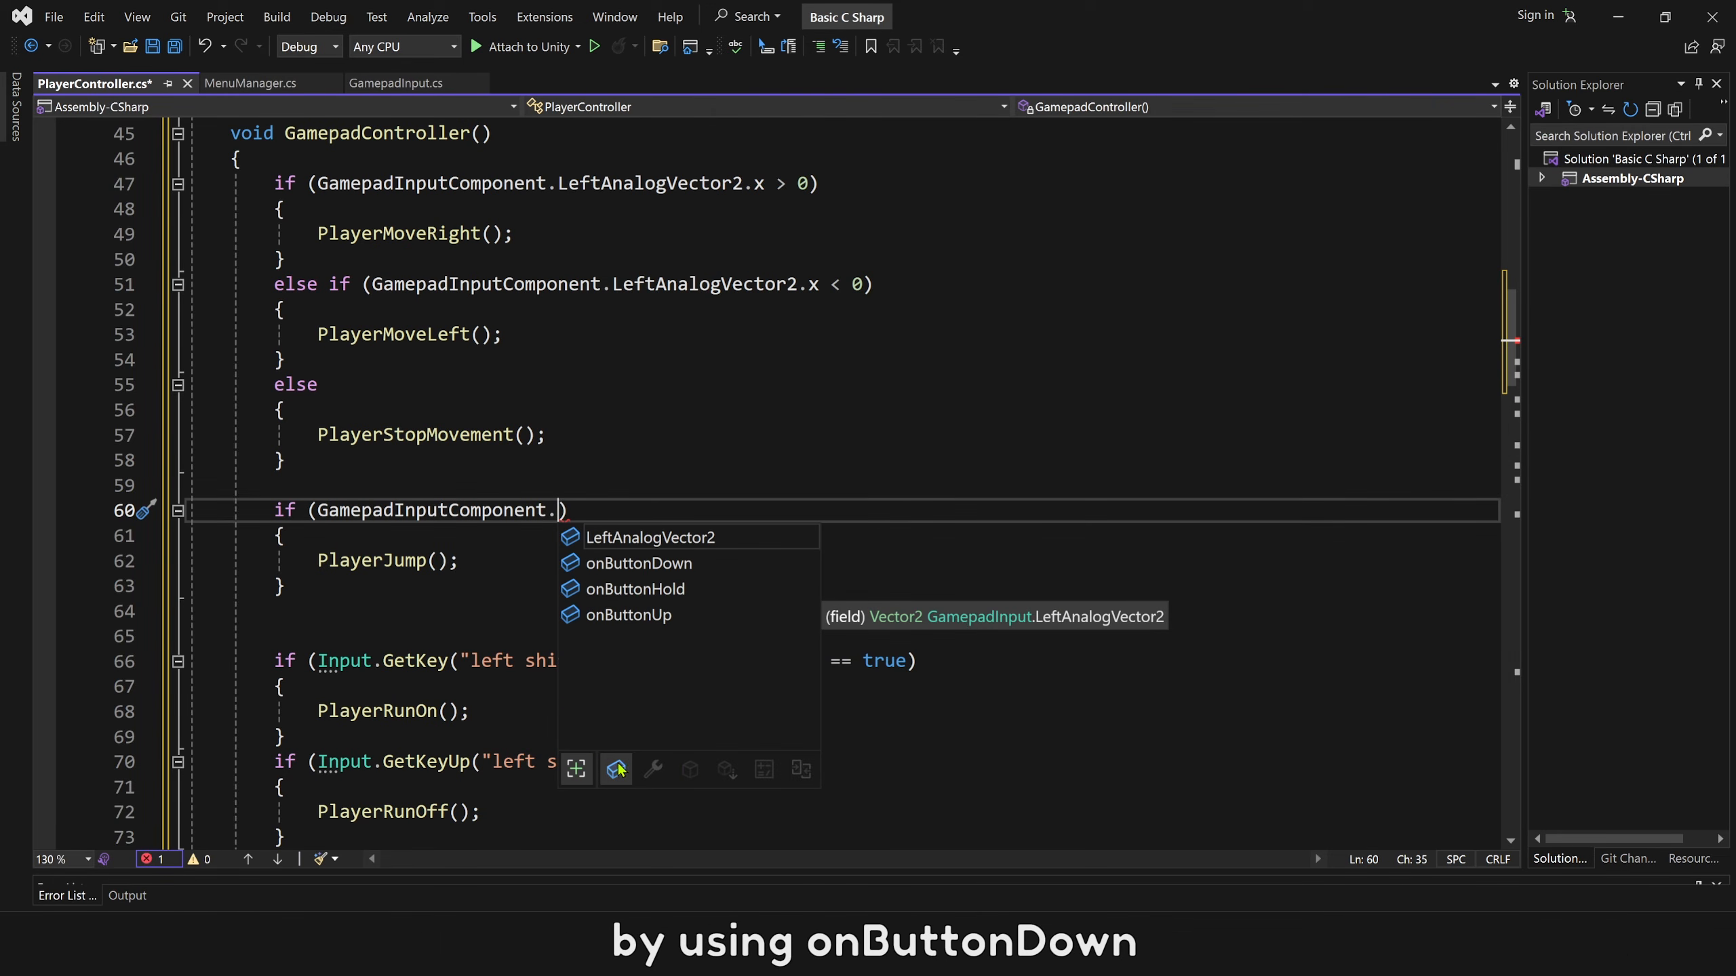
{"action": "double_click", "coordinate": [646, 565]}
{"action": "type", "text": "["}
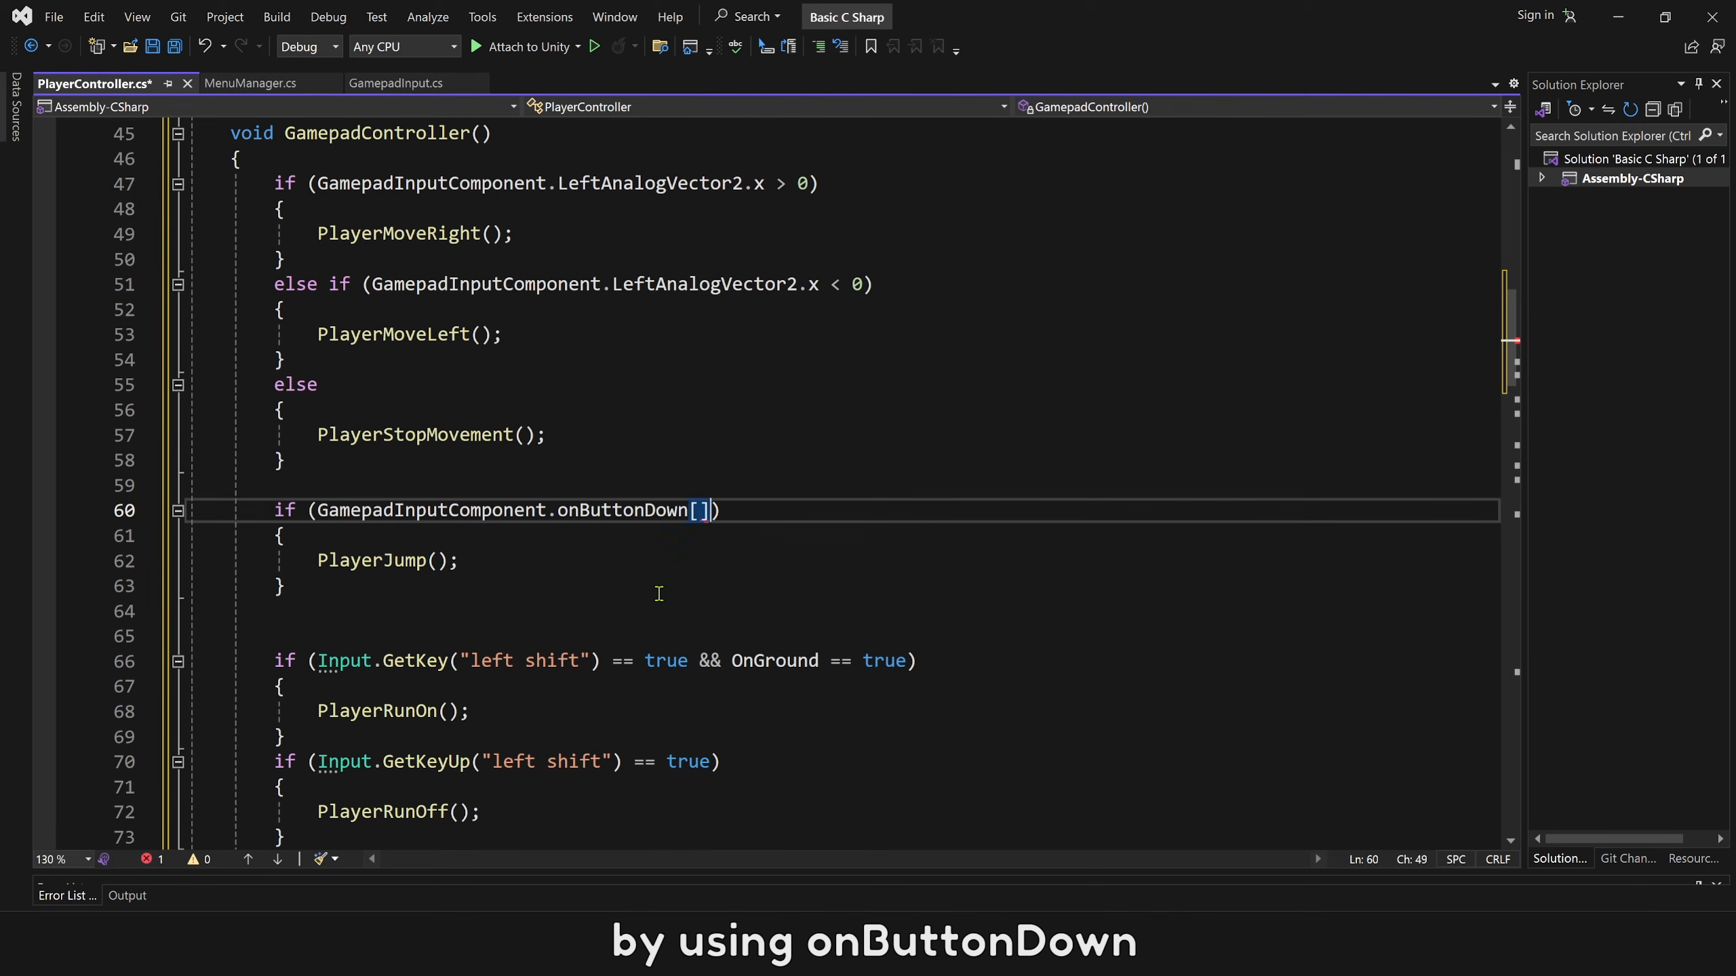
{"action": "type", "text": "\""}
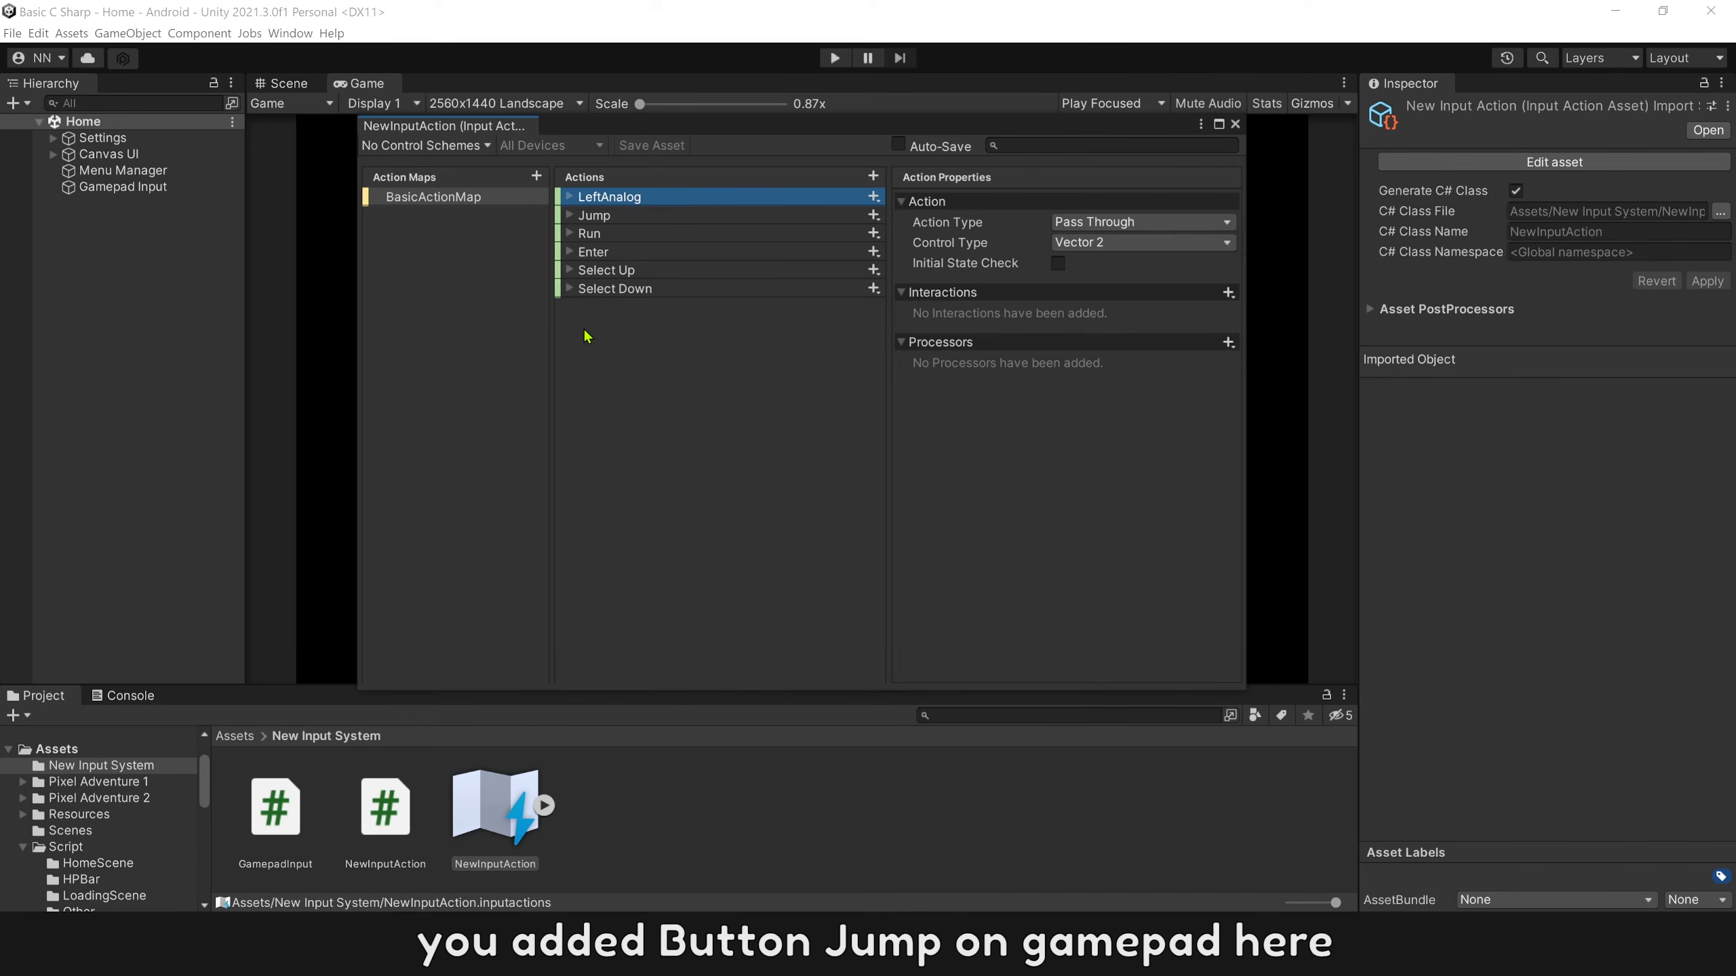
{"action": "left_click", "coordinate": [571, 216]}
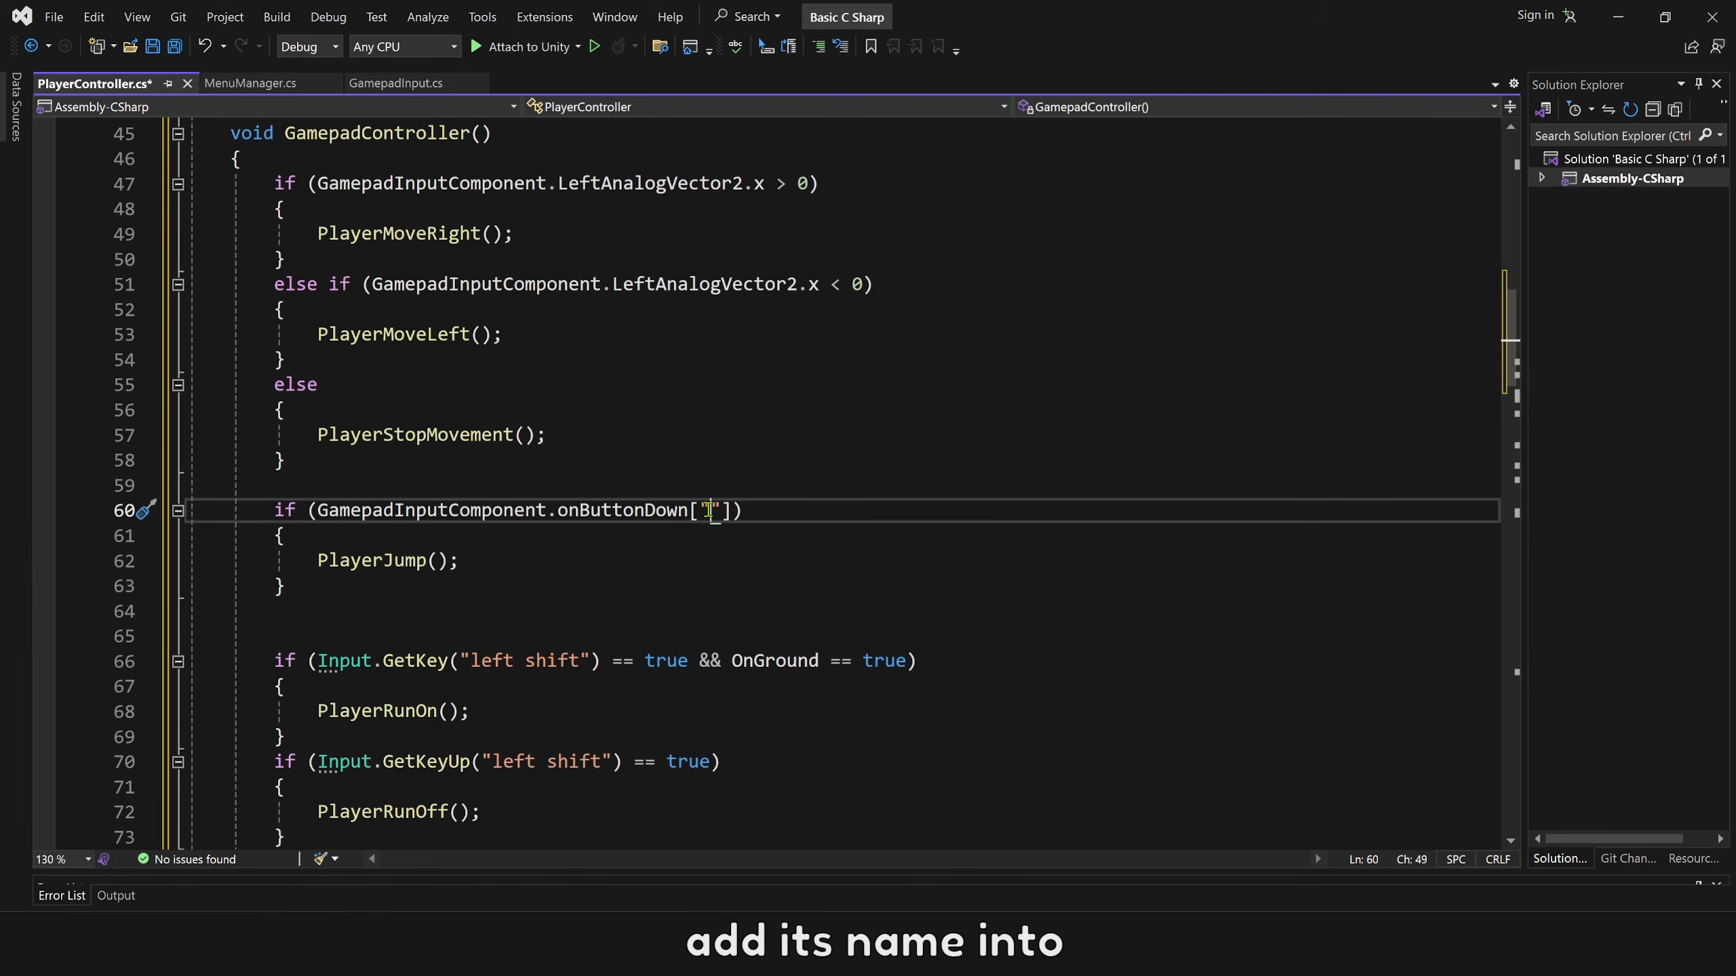
{"action": "type", "text": "Jump\"] "}
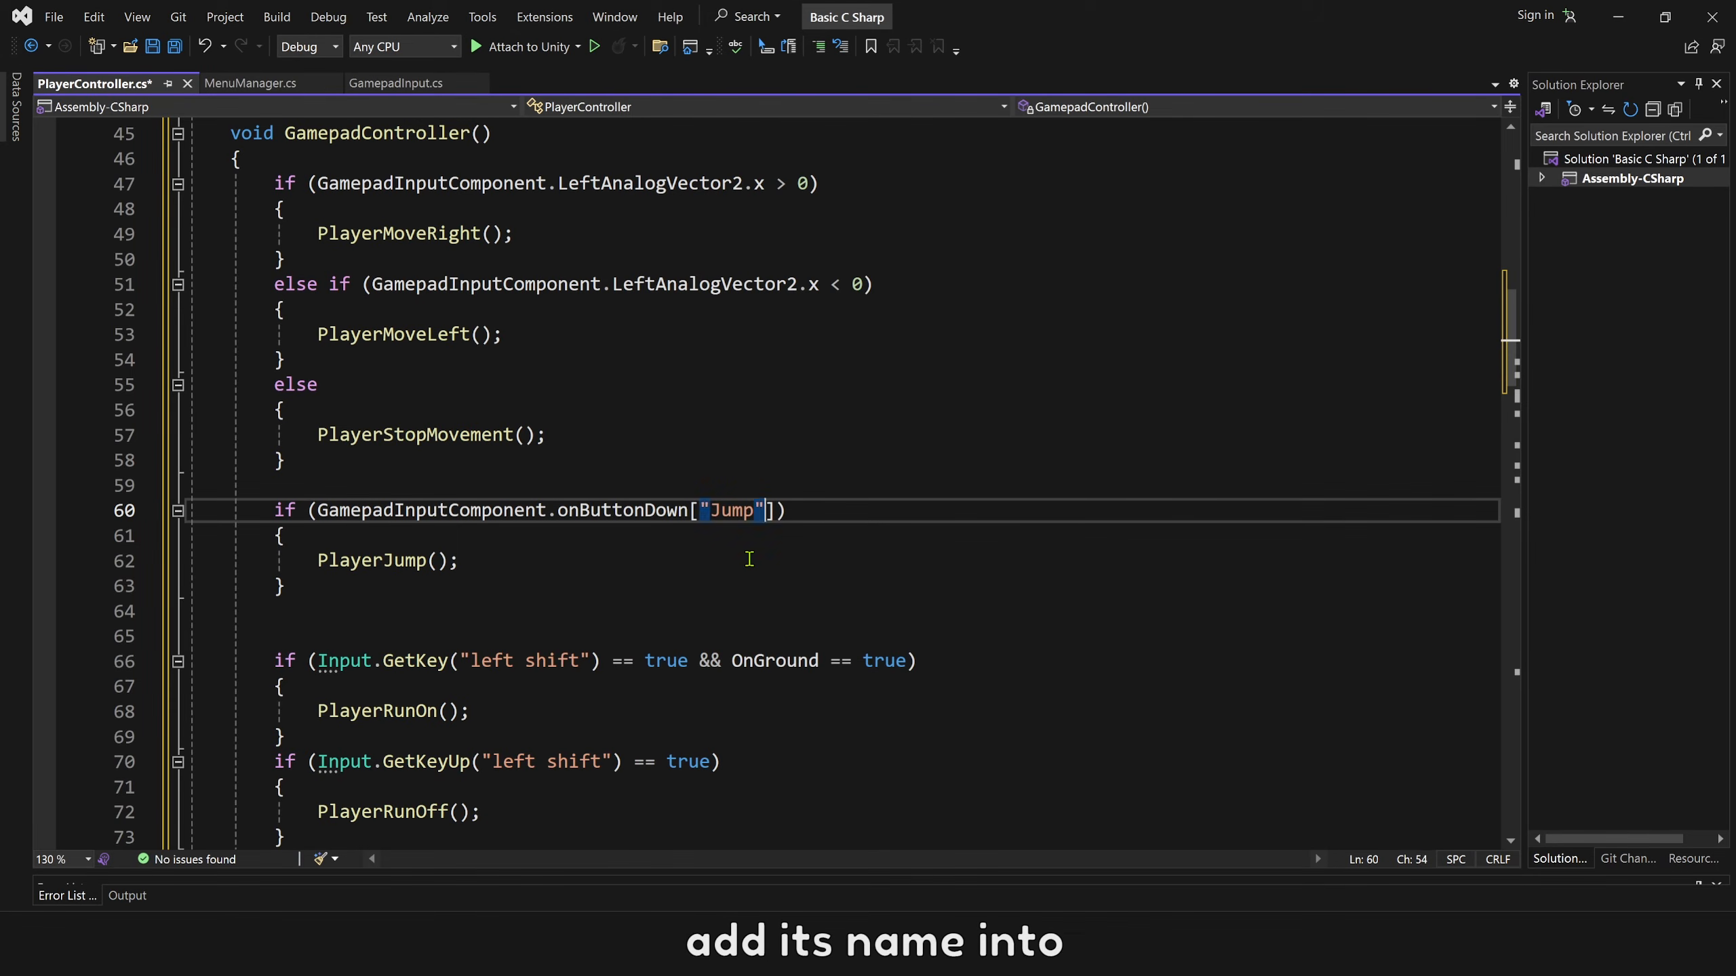
{"action": "type", "text": "== true"}
Replace the "left shift" key-up condition of the PlayerRunOff block in GamepadController() with GamepadInputComponent.onButtonUp.
{"action": "left_click", "coordinate": [530, 709]}
{"action": "left_click", "coordinate": [525, 814]}
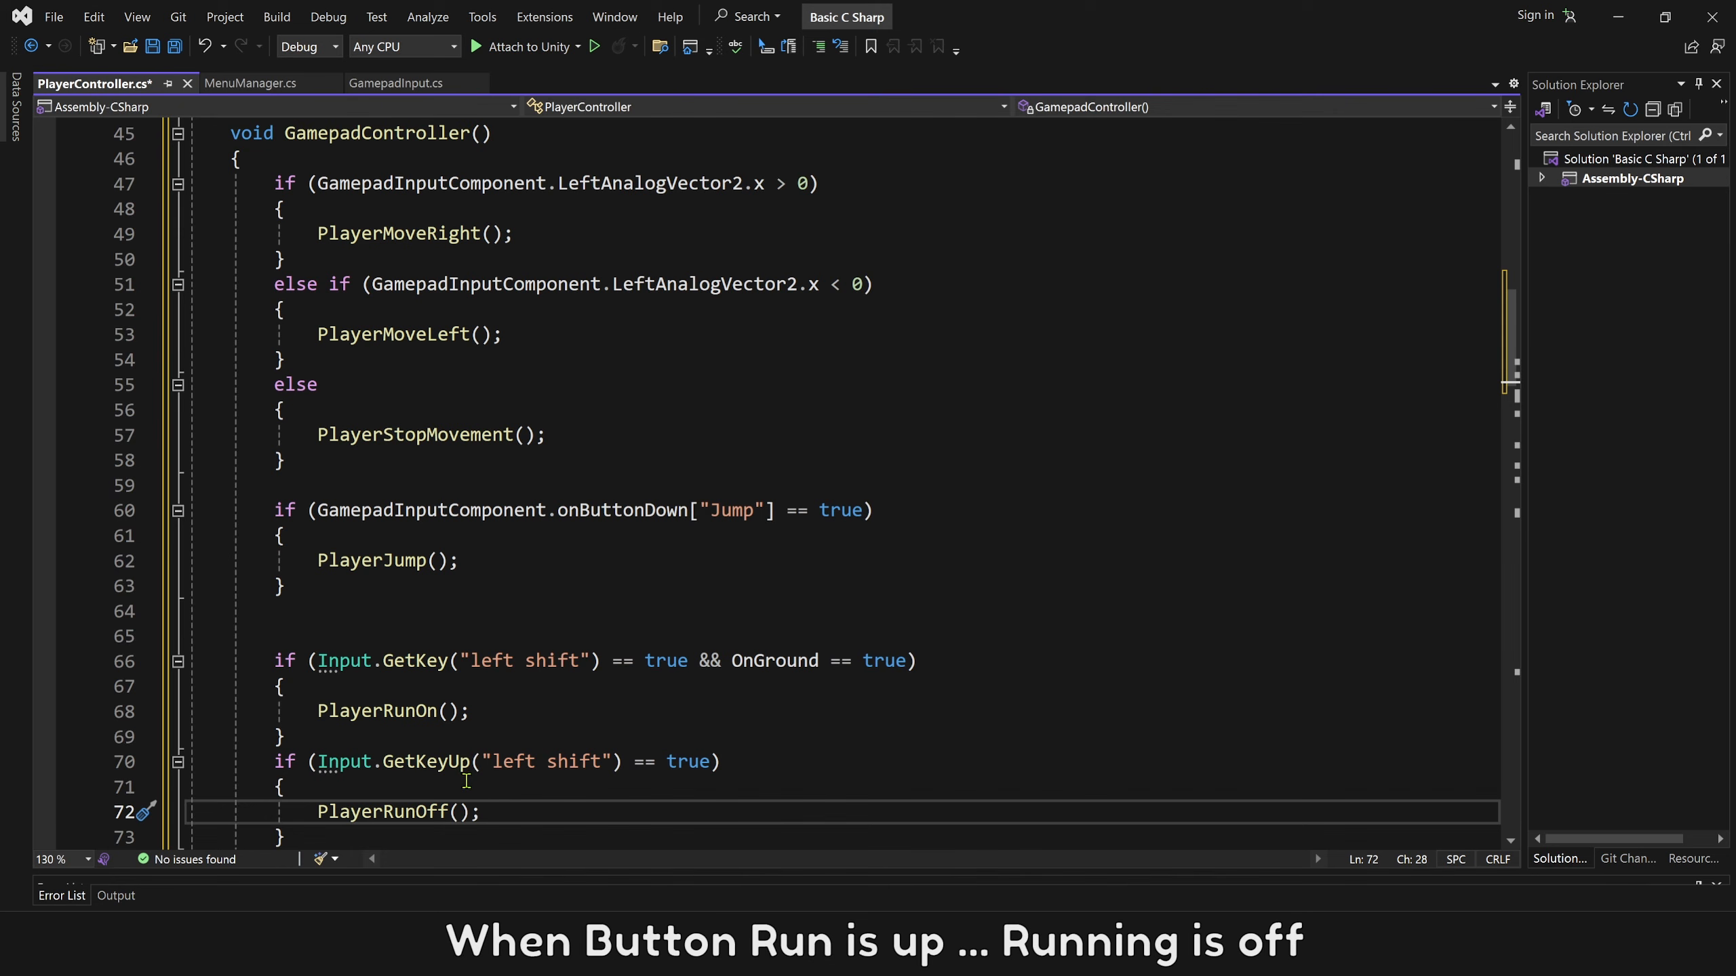
{"action": "double_click", "coordinate": [431, 510]}
{"action": "key", "text": "ctrl+c"}
{"action": "left_click_drag", "start_coordinate": [319, 762], "coordinate": [713, 762]}
{"action": "key", "text": "ctrl+v"}
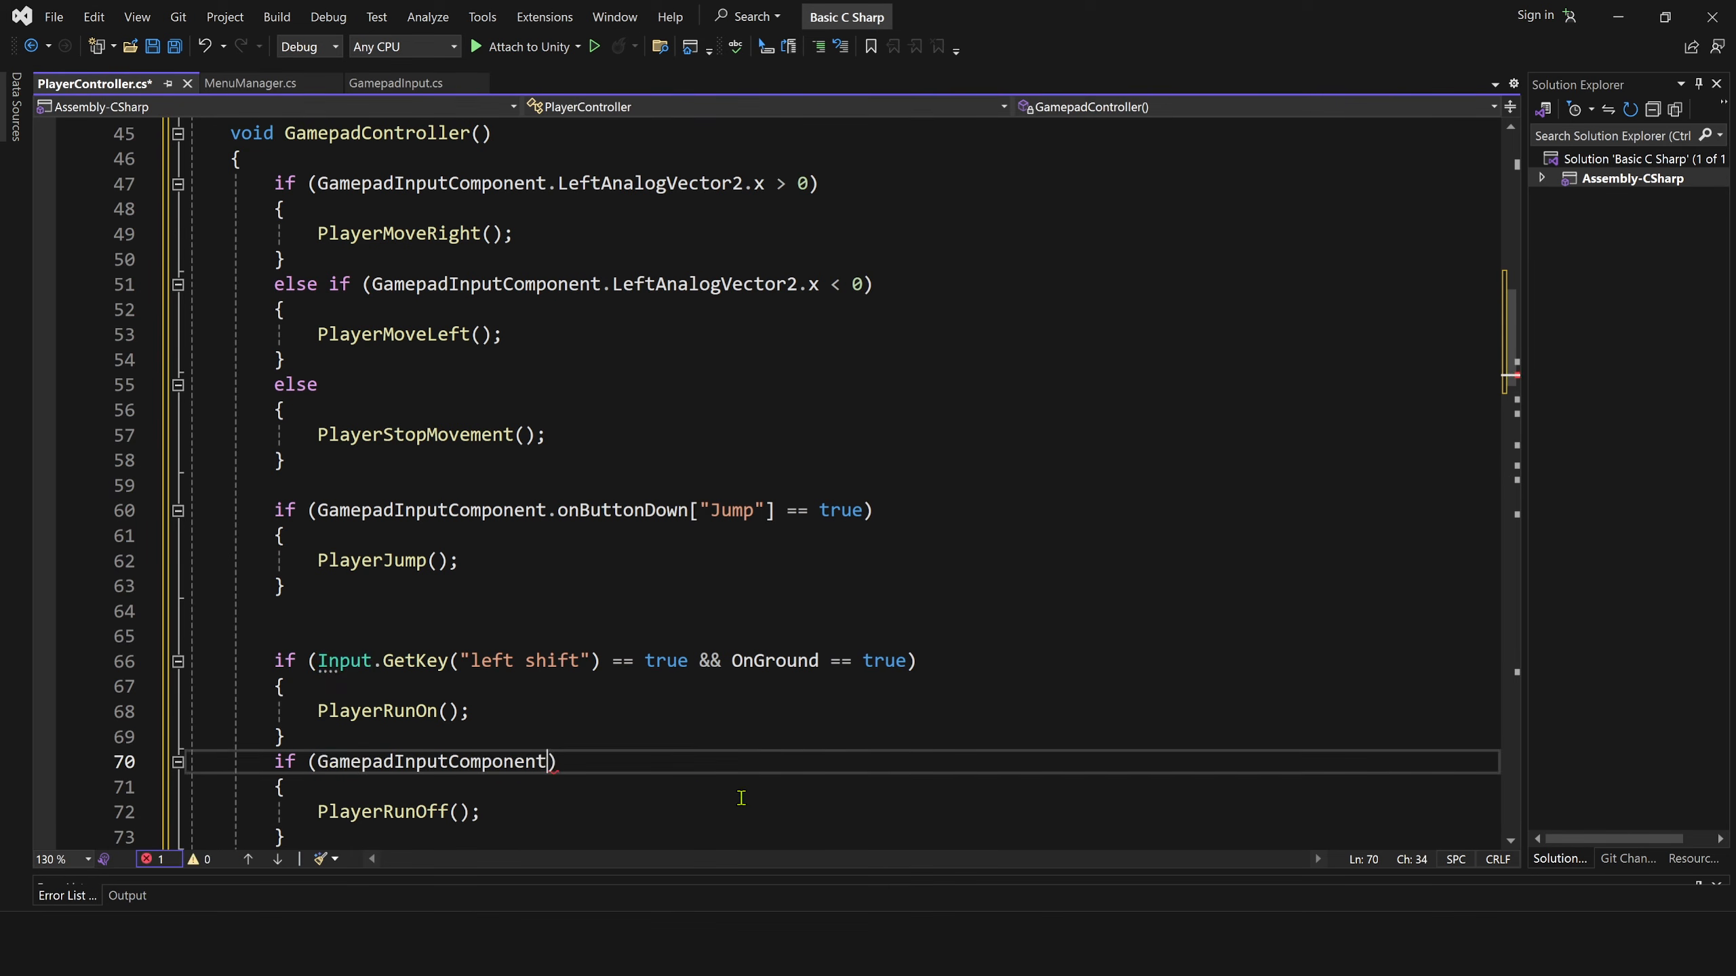
{"action": "type", "text": "."}
{"action": "left_click", "coordinate": [616, 730]}
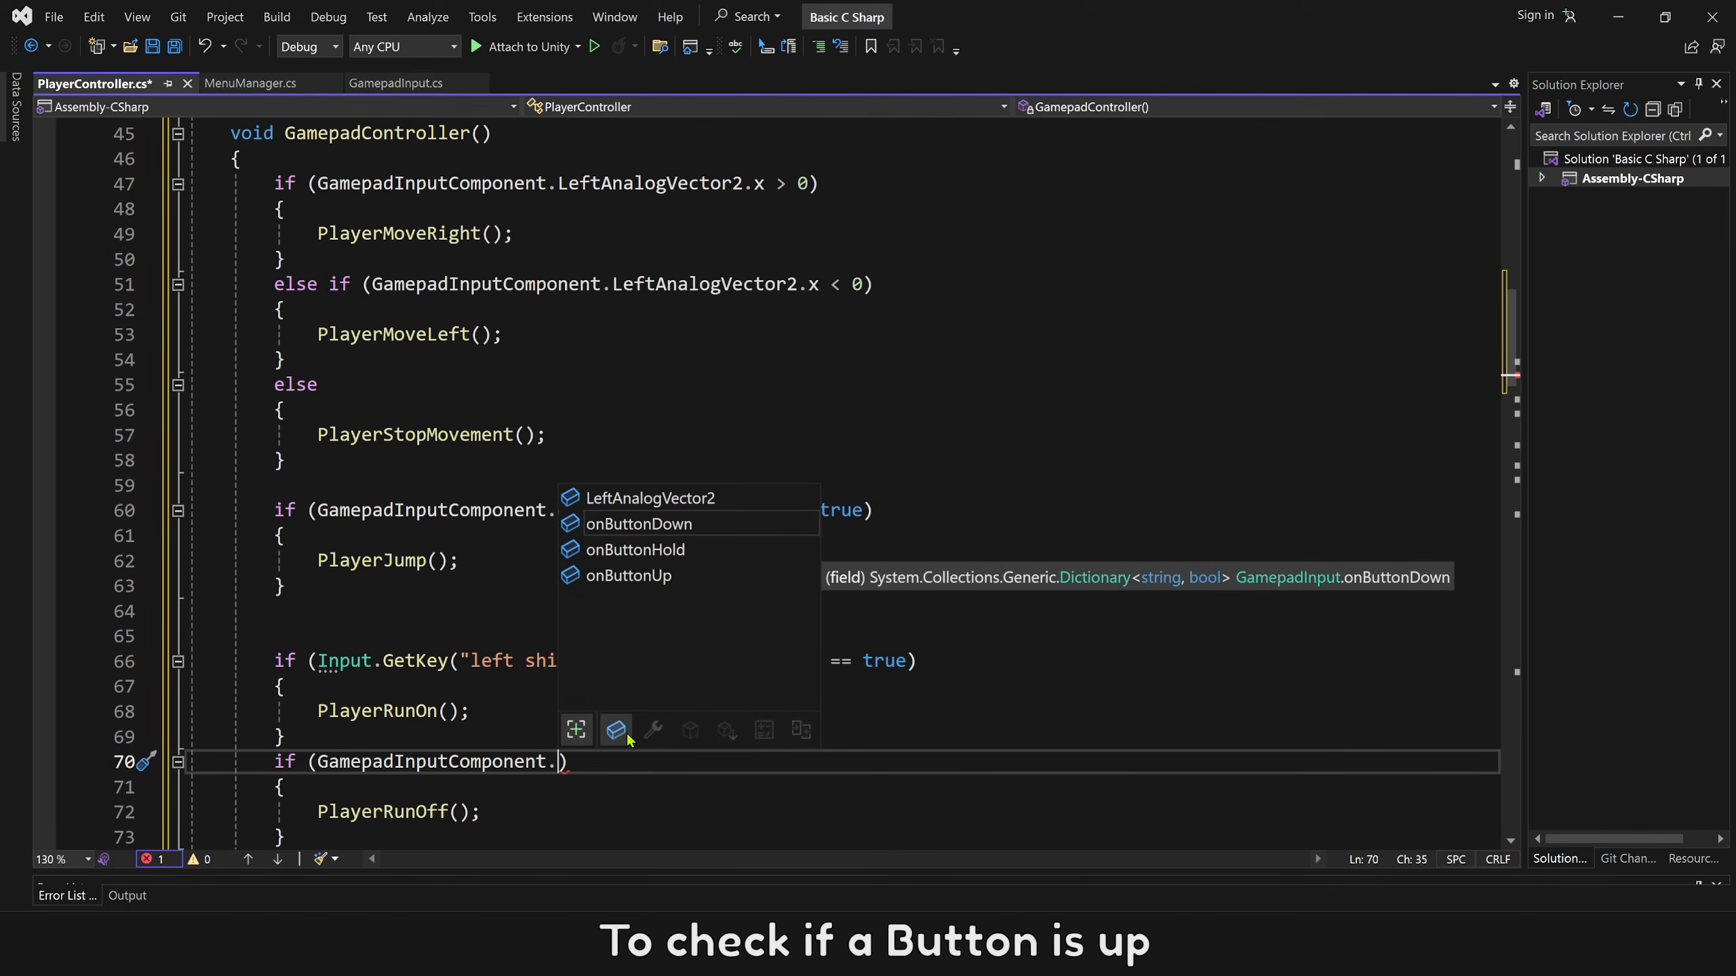
{"action": "left_click", "coordinate": [632, 575]}
{"action": "double_click", "coordinate": [631, 576]}
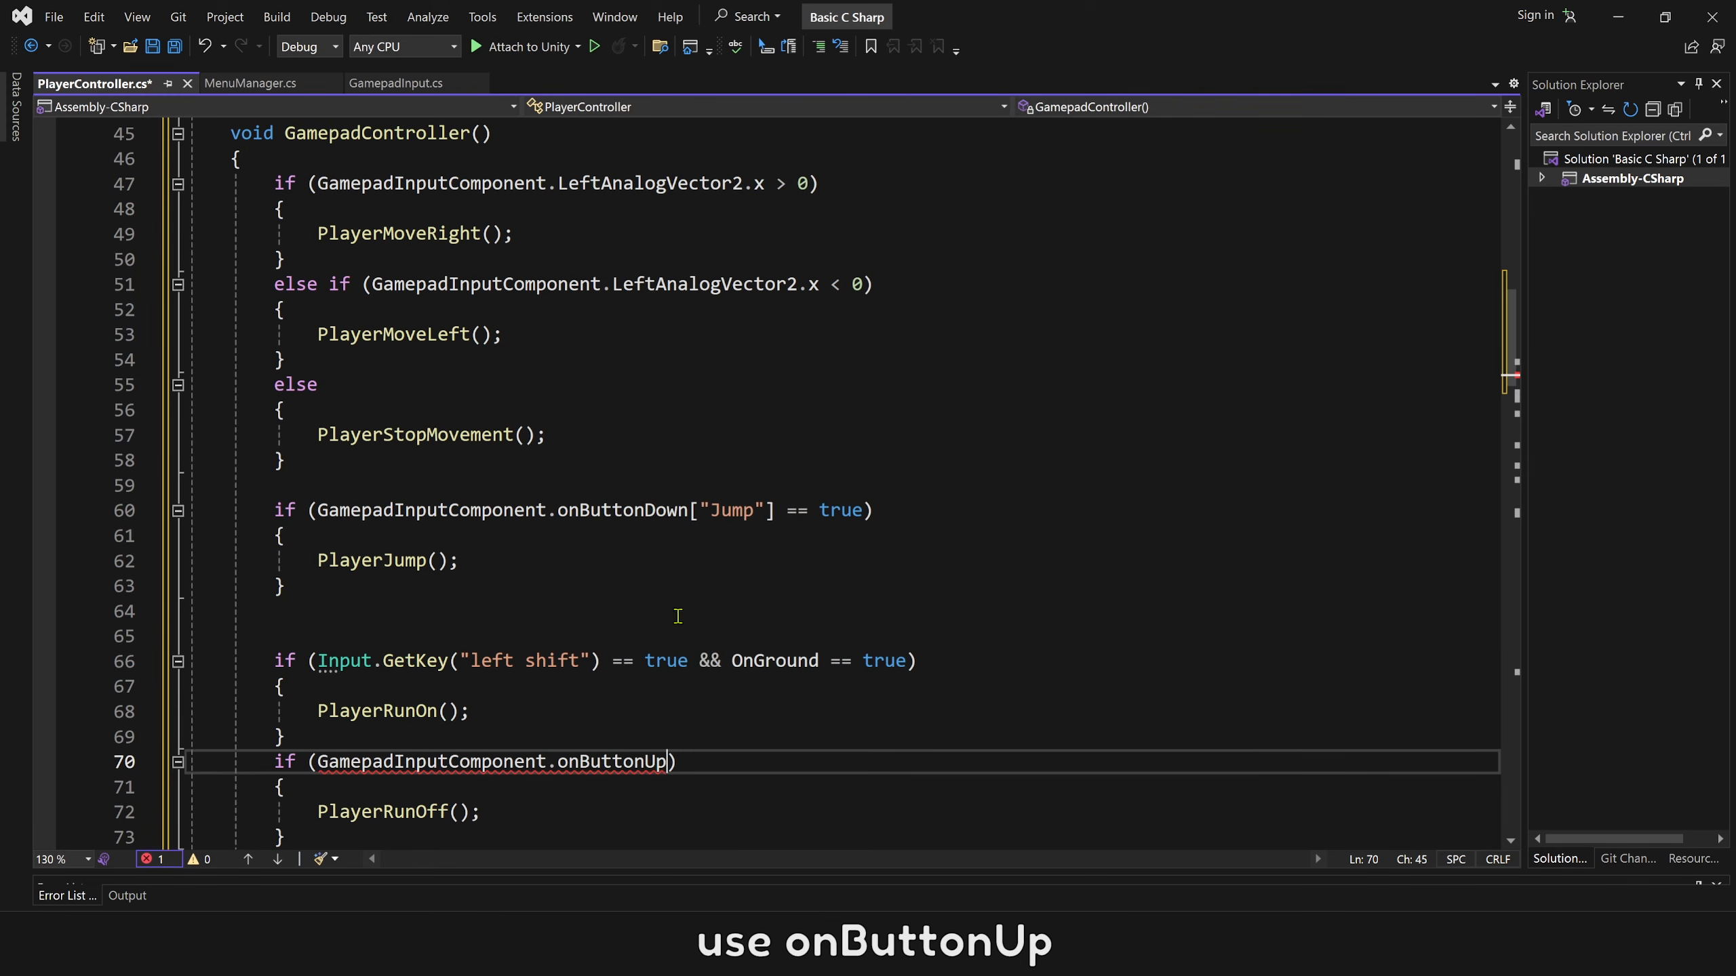
Complete the onButtonUp condition of the PlayerRunOff block with the Run action name from the input action asset: ["Run"] == true.
{"action": "type", "text": "[]\""}
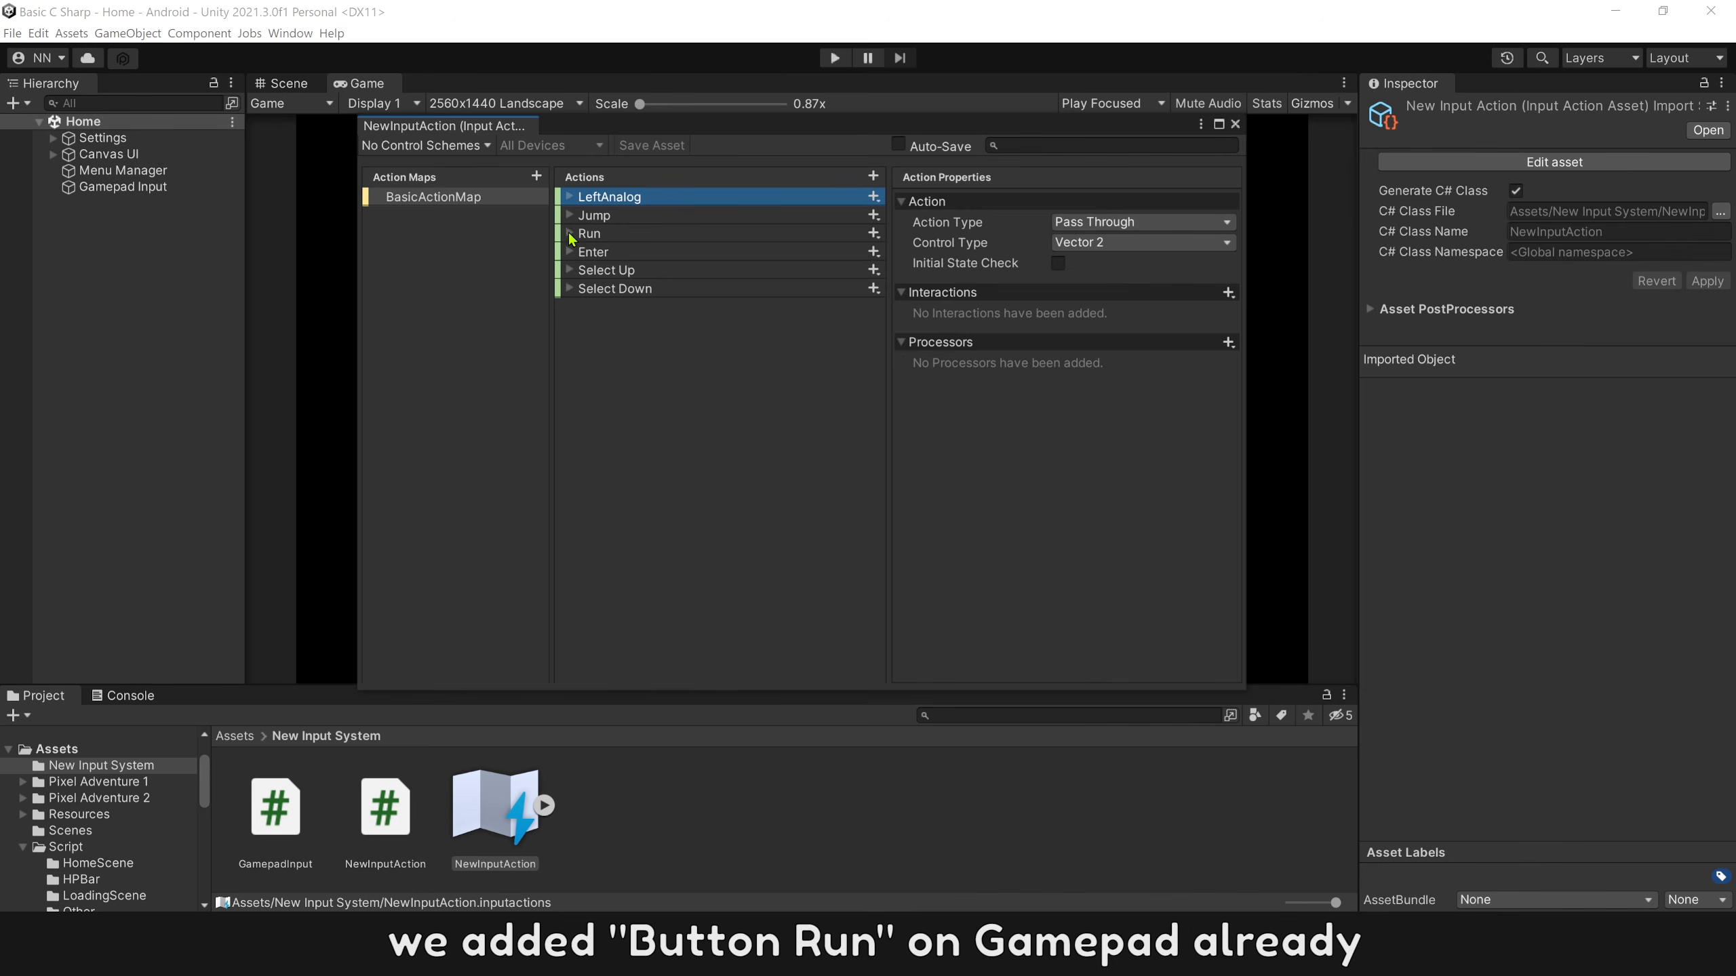
{"action": "left_click", "coordinate": [570, 234]}
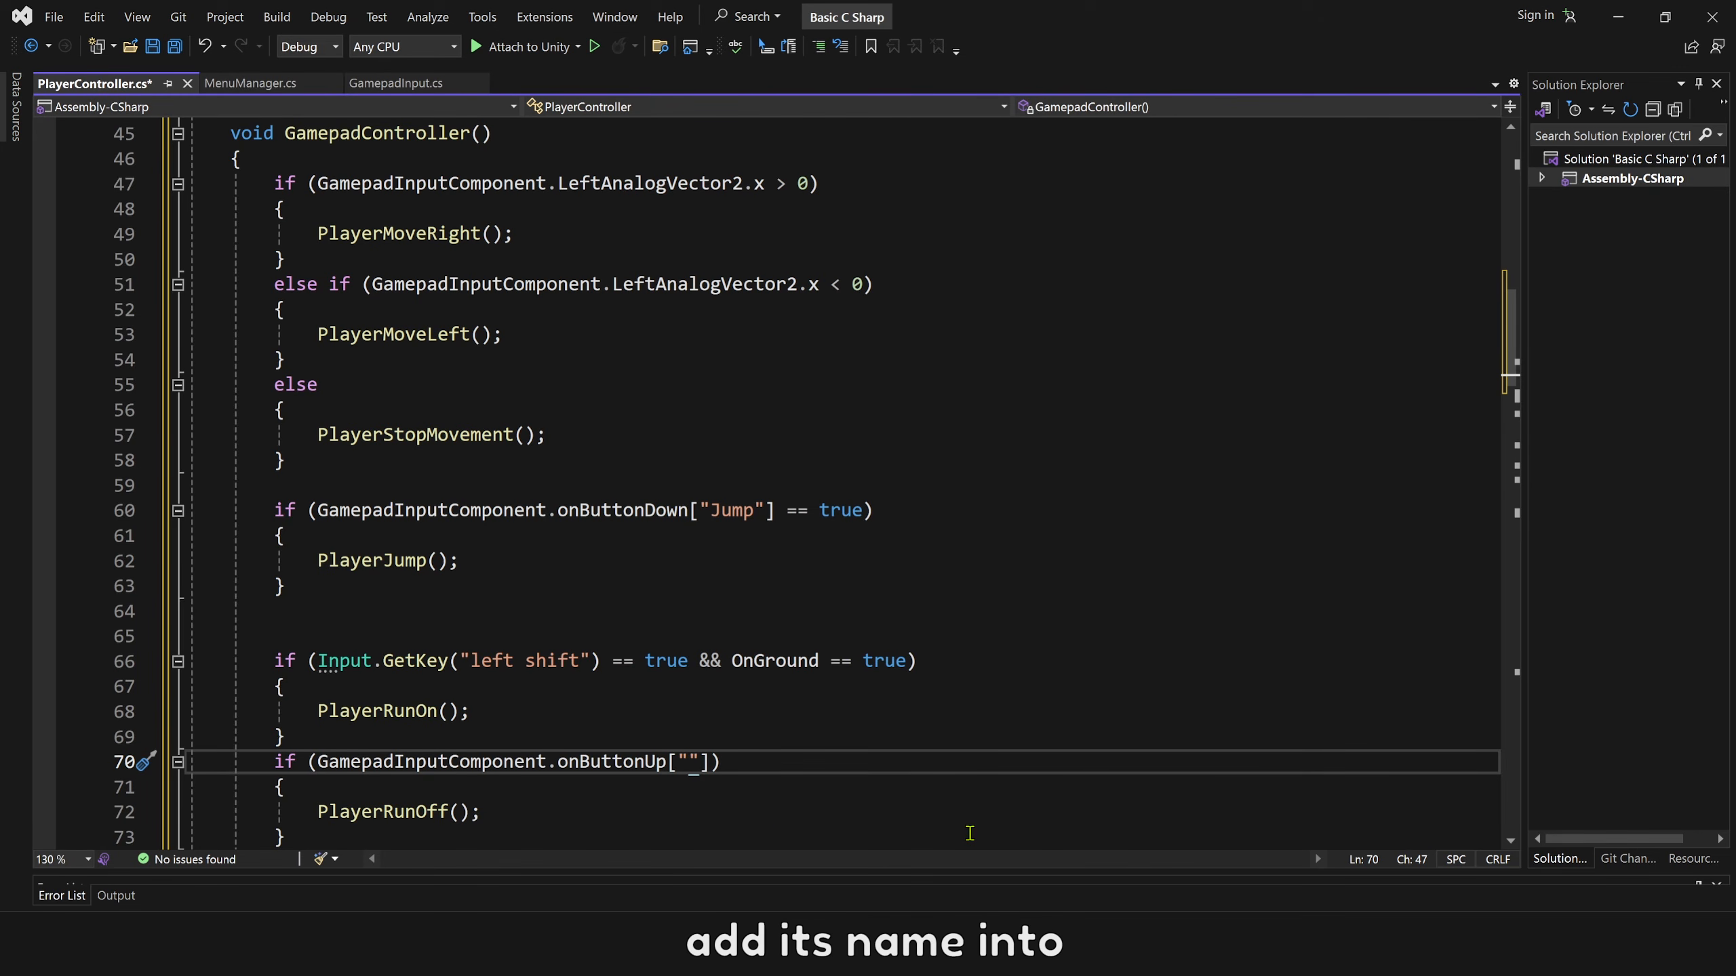
{"action": "type", "text": "R"}
{"action": "key", "text": "Down"}
{"action": "key", "text": "Up"}
{"action": "key", "text": "Right"}
{"action": "key", "text": "Right"}
{"action": "type", "text": "== true"}
{"action": "key", "text": "Escape"}
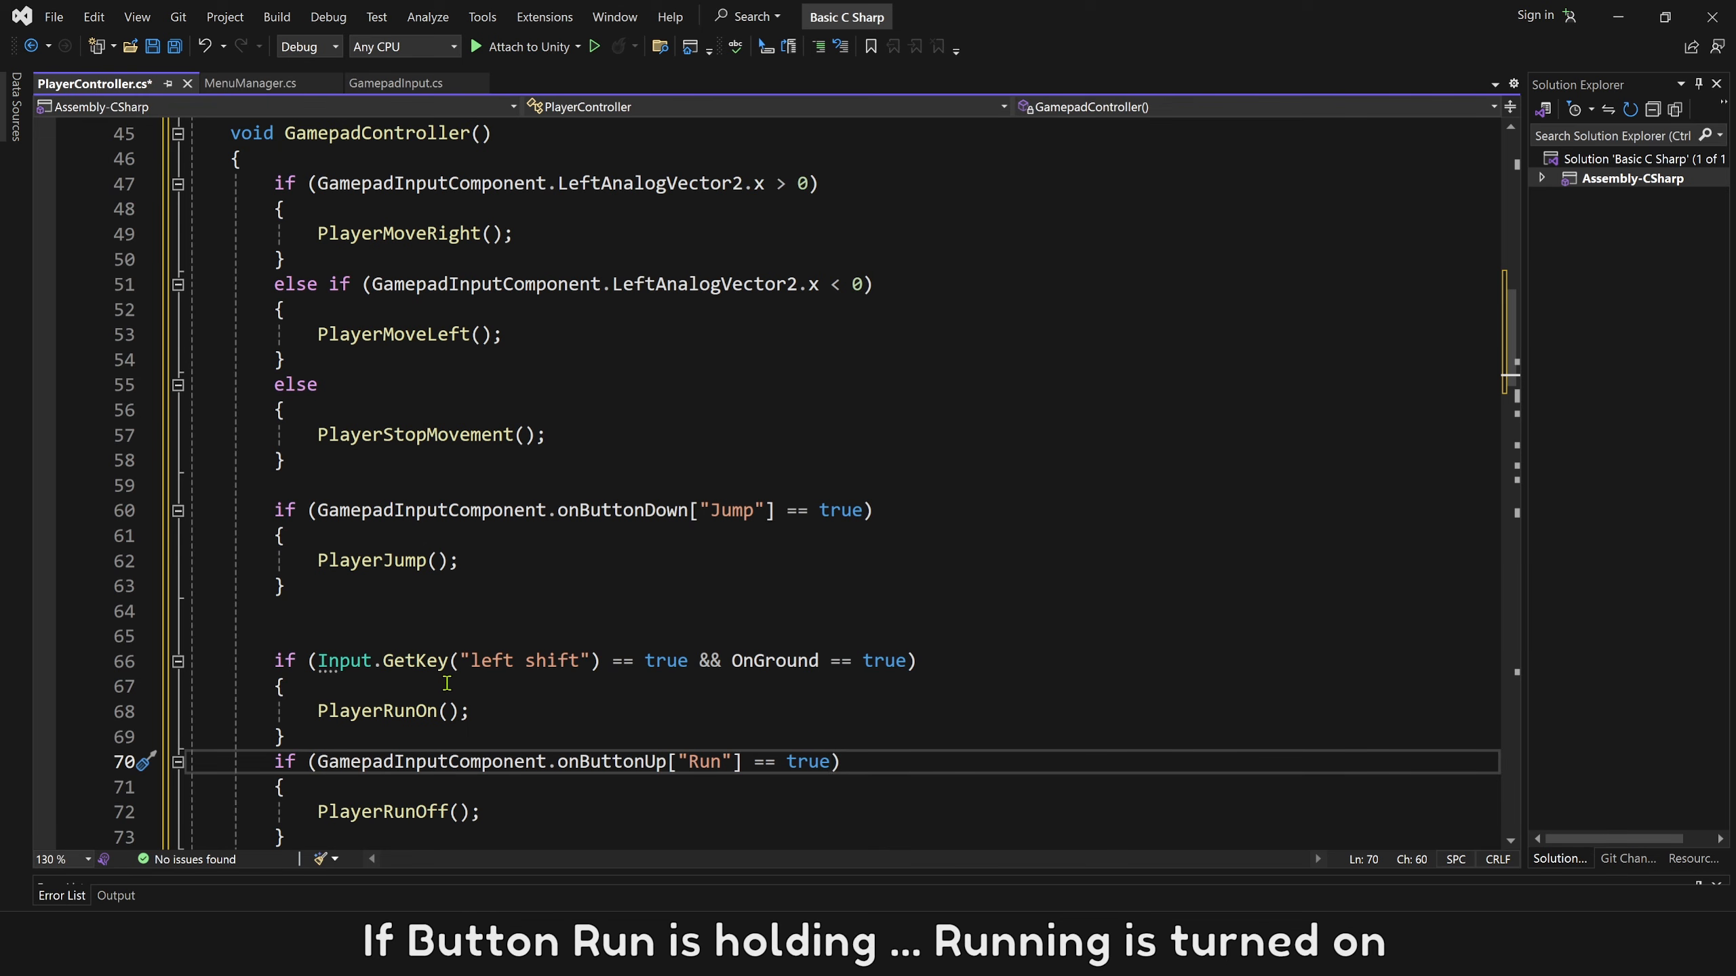
Replace Input.GetKey("left shift") in the PlayerRunOn condition of GamepadController() with GamepadInputComponent.onButtonHold["Run"] and save PlayerController.cs.
{"action": "left_click_drag", "start_coordinate": [600, 661], "coordinate": [324, 661]}
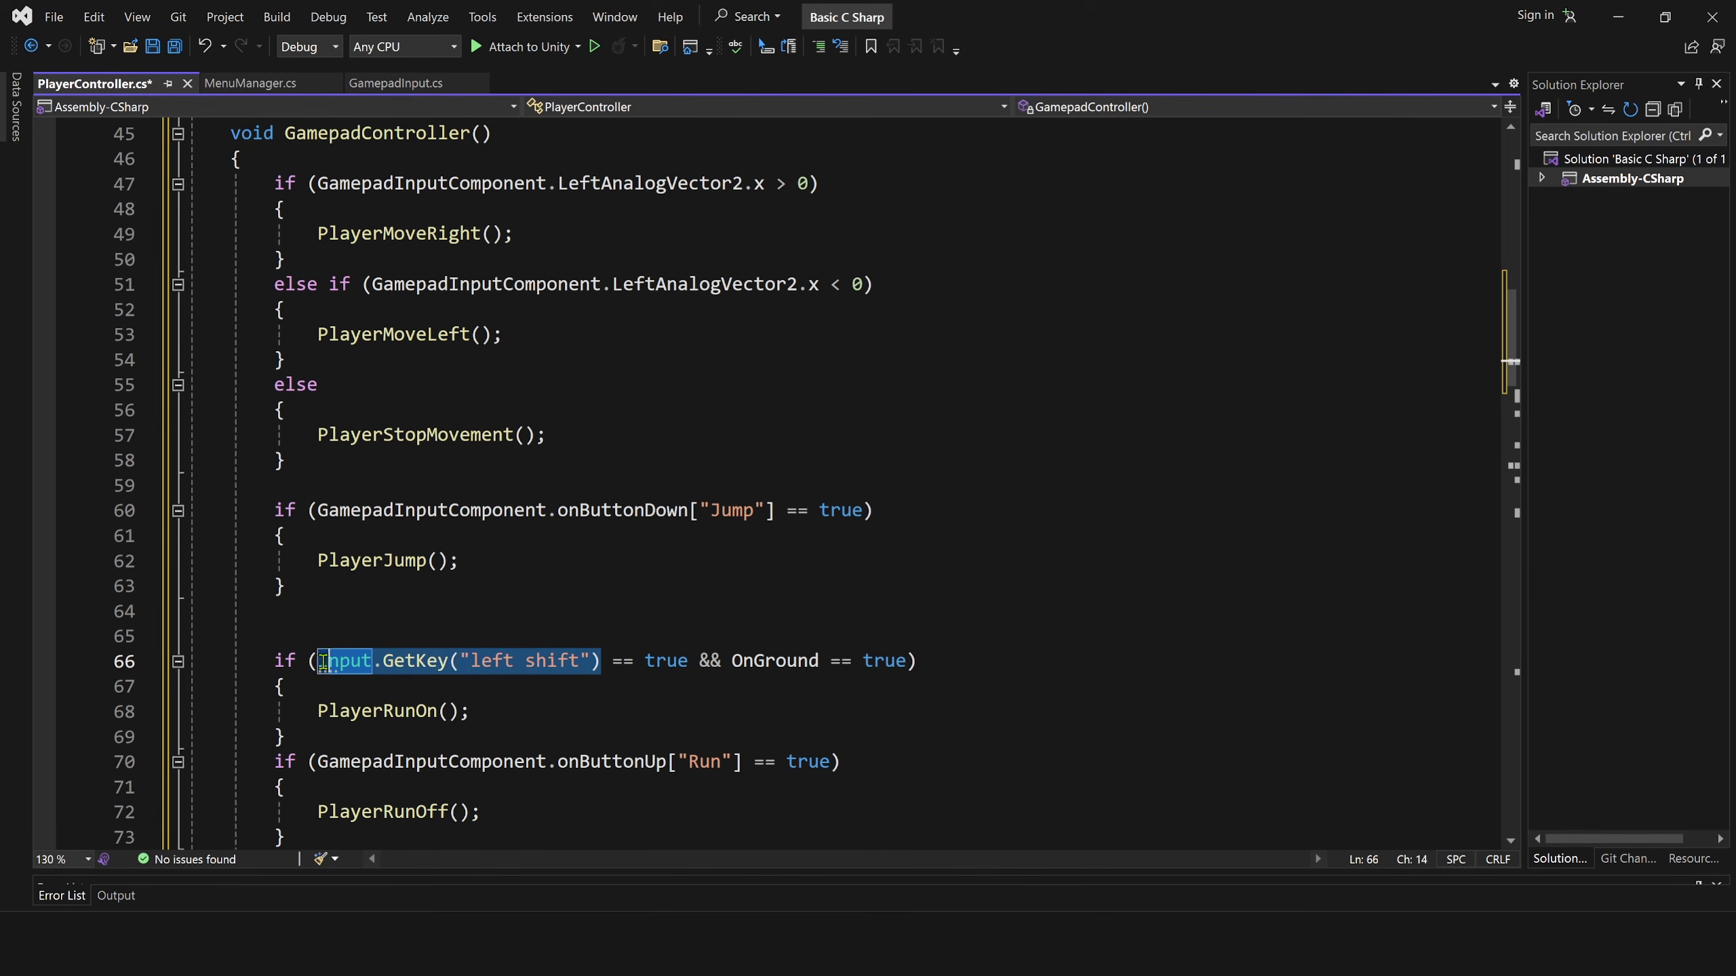
{"action": "type", "text": "GamepadInputComponent."}
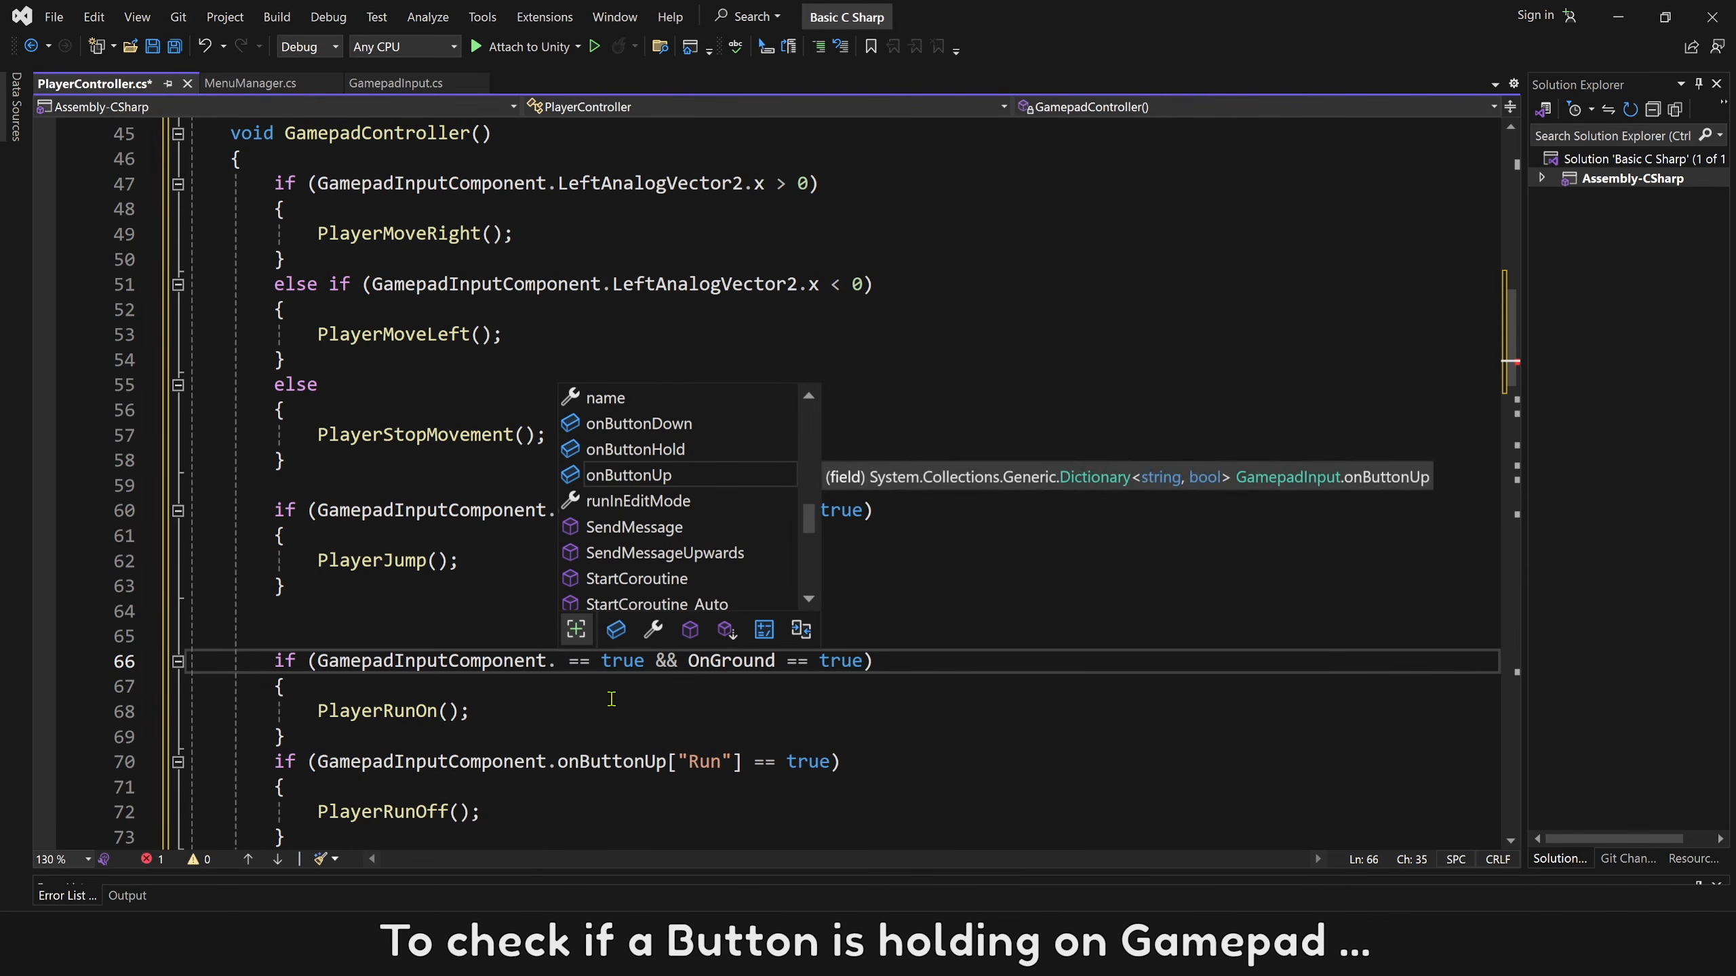
{"action": "double_click", "coordinate": [672, 452]}
{"action": "type", "text": "[\""}
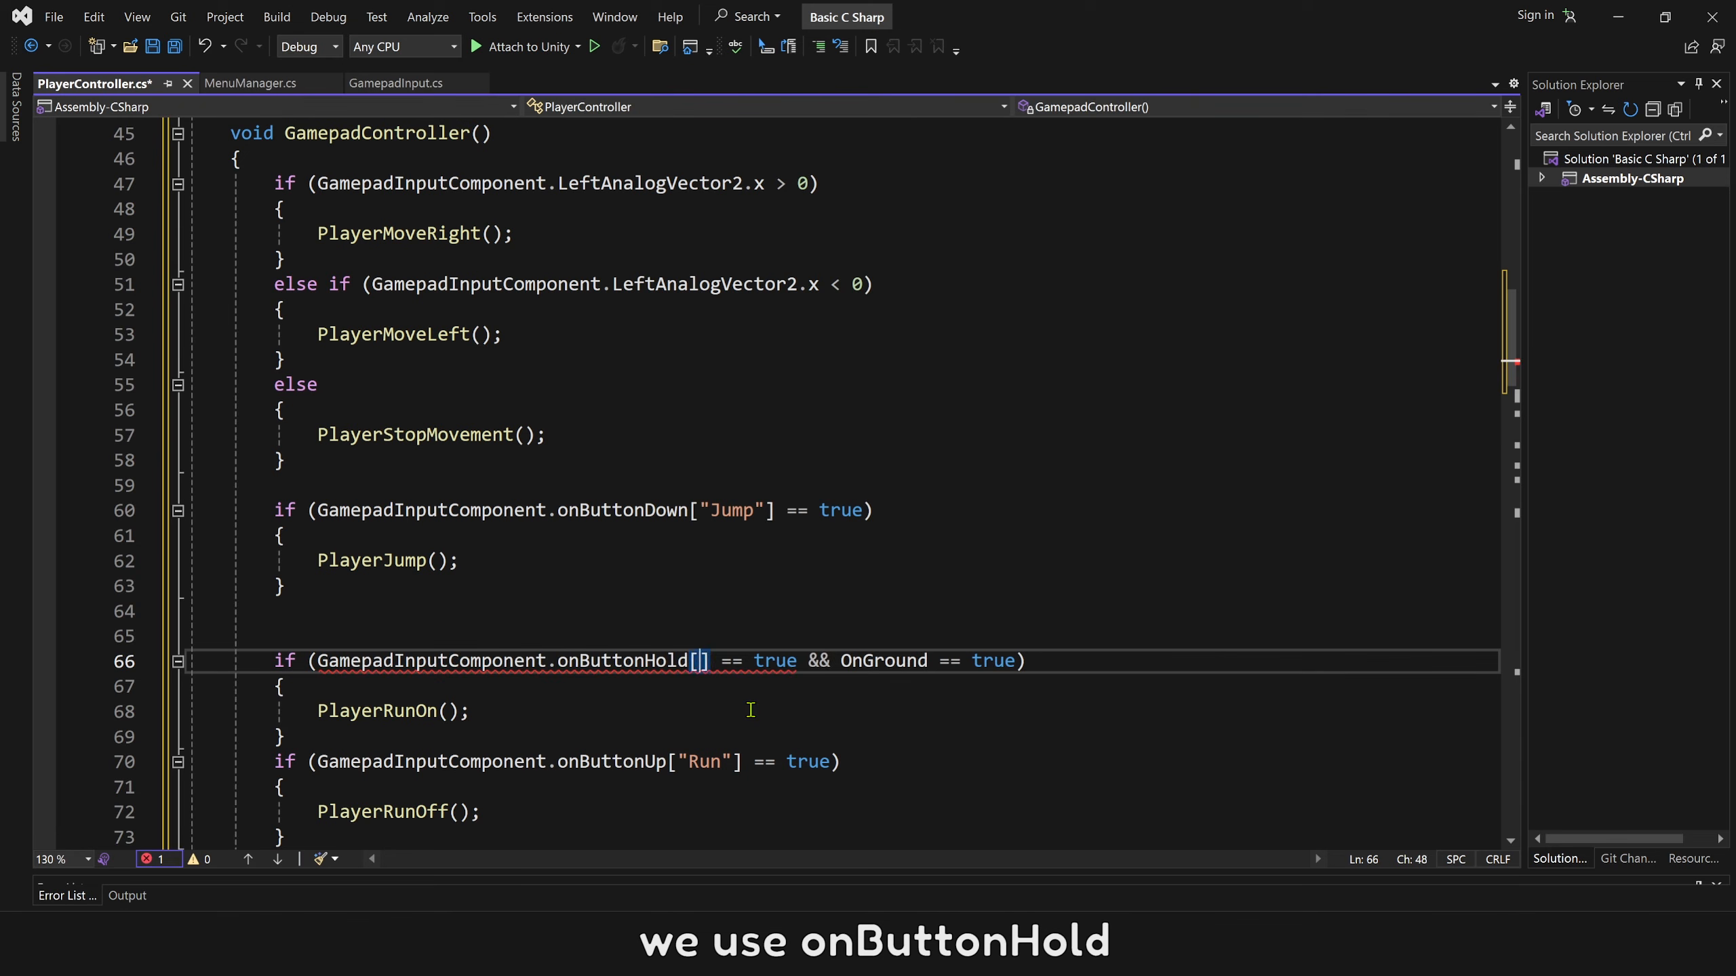
{"action": "type", "text": "Run"}
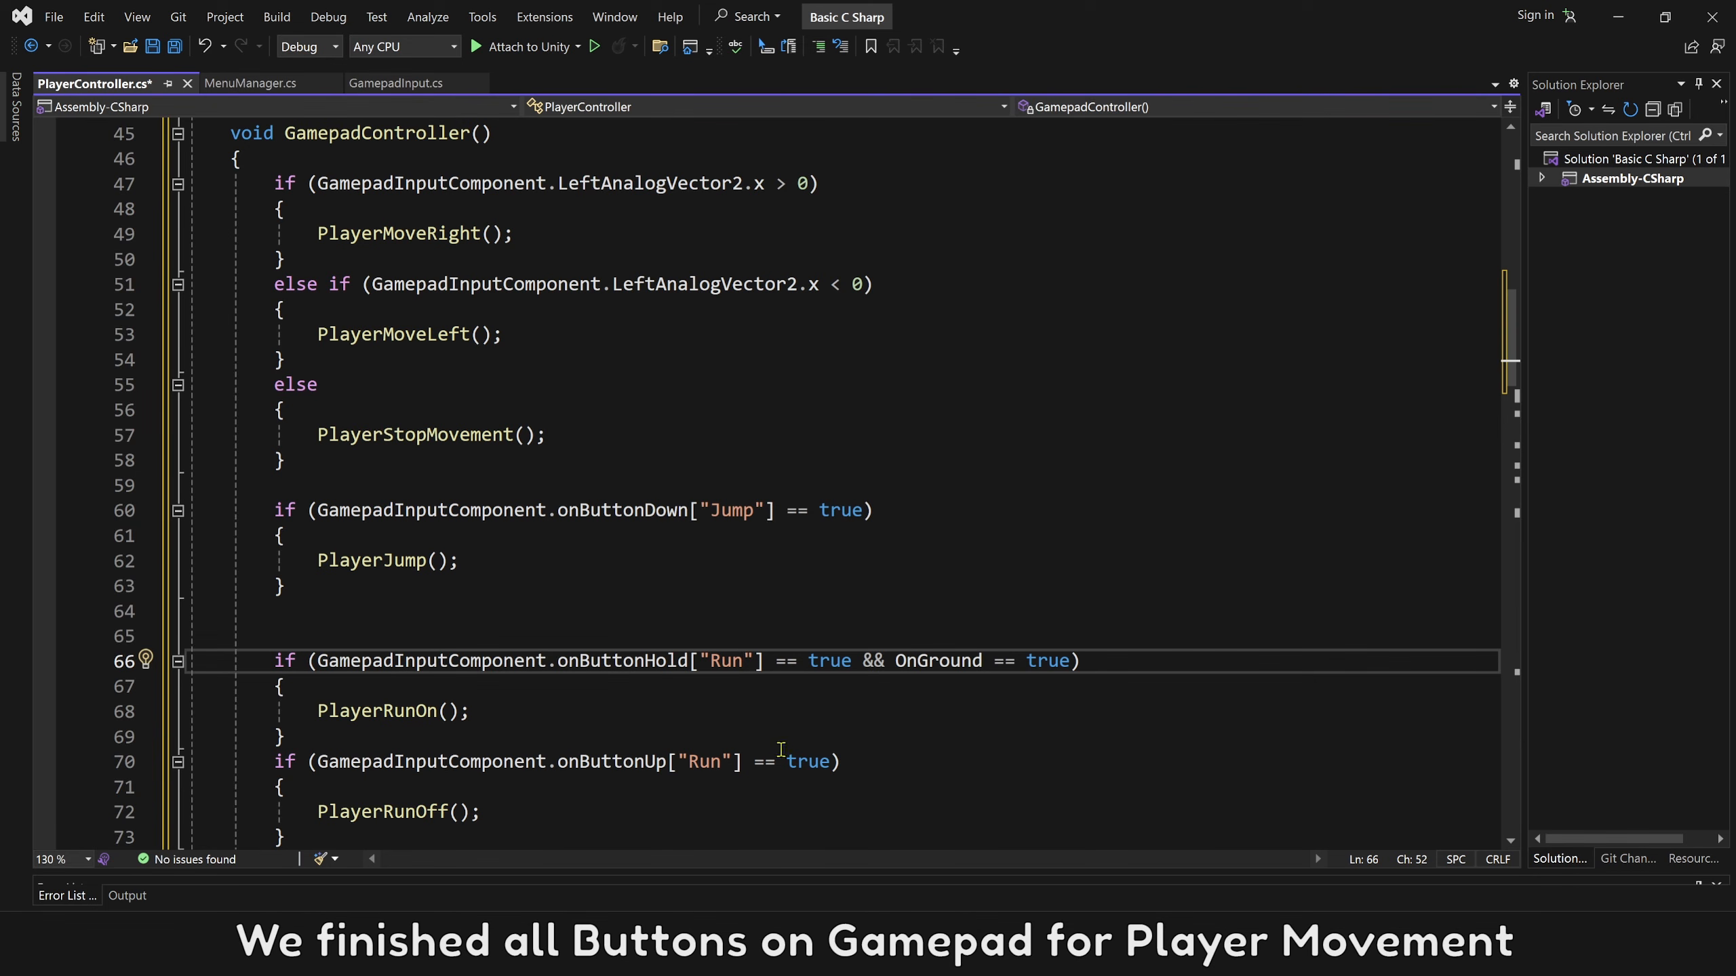
{"action": "left_click", "coordinate": [54, 16]}
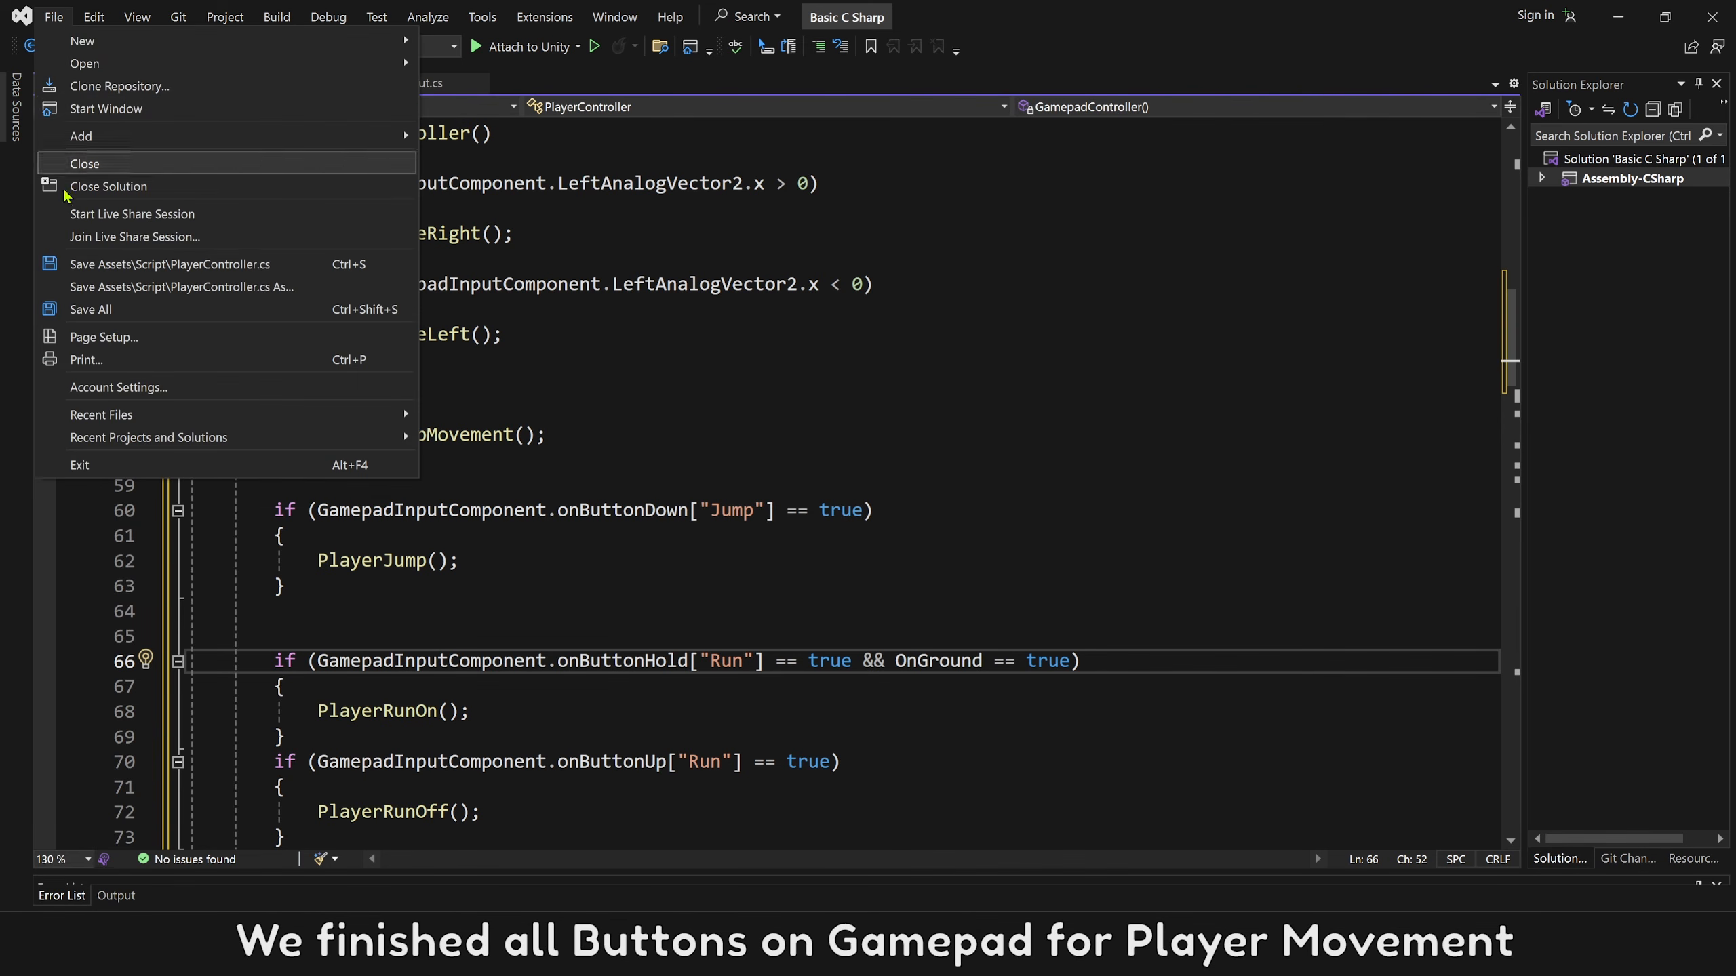
{"action": "left_click", "coordinate": [79, 263]}
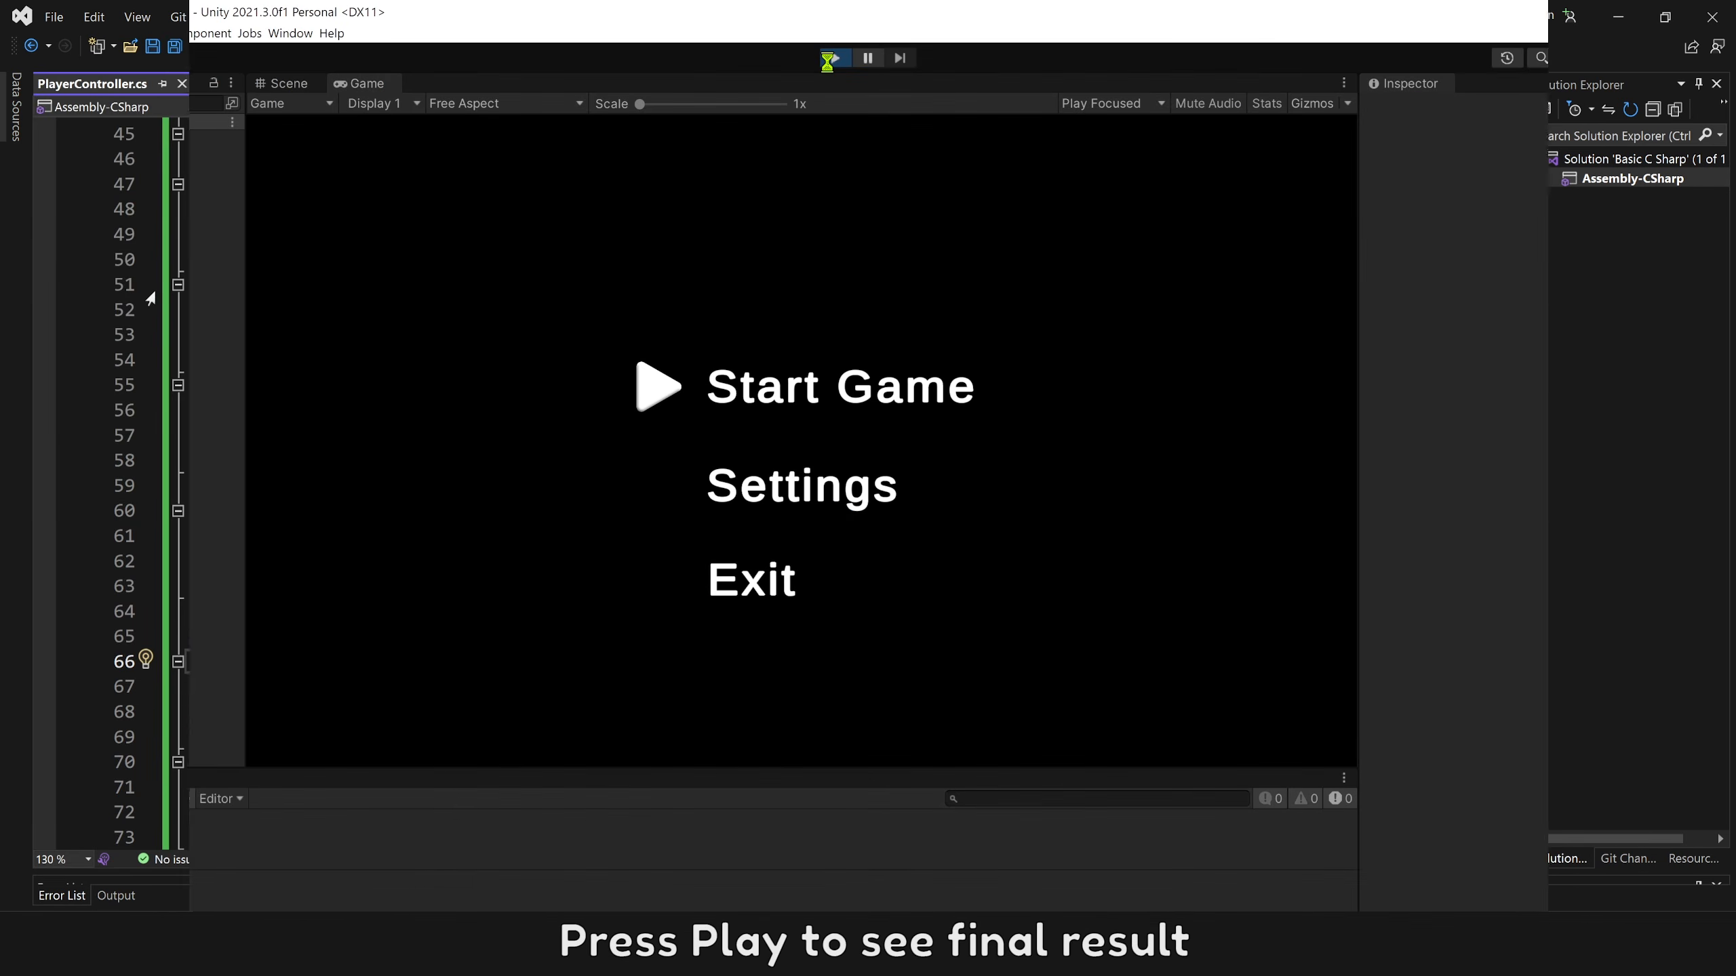
Switch to Unity, play the Home scene and choose Start Game to test the gamepad controls.
{"action": "left_click", "coordinate": [835, 59]}
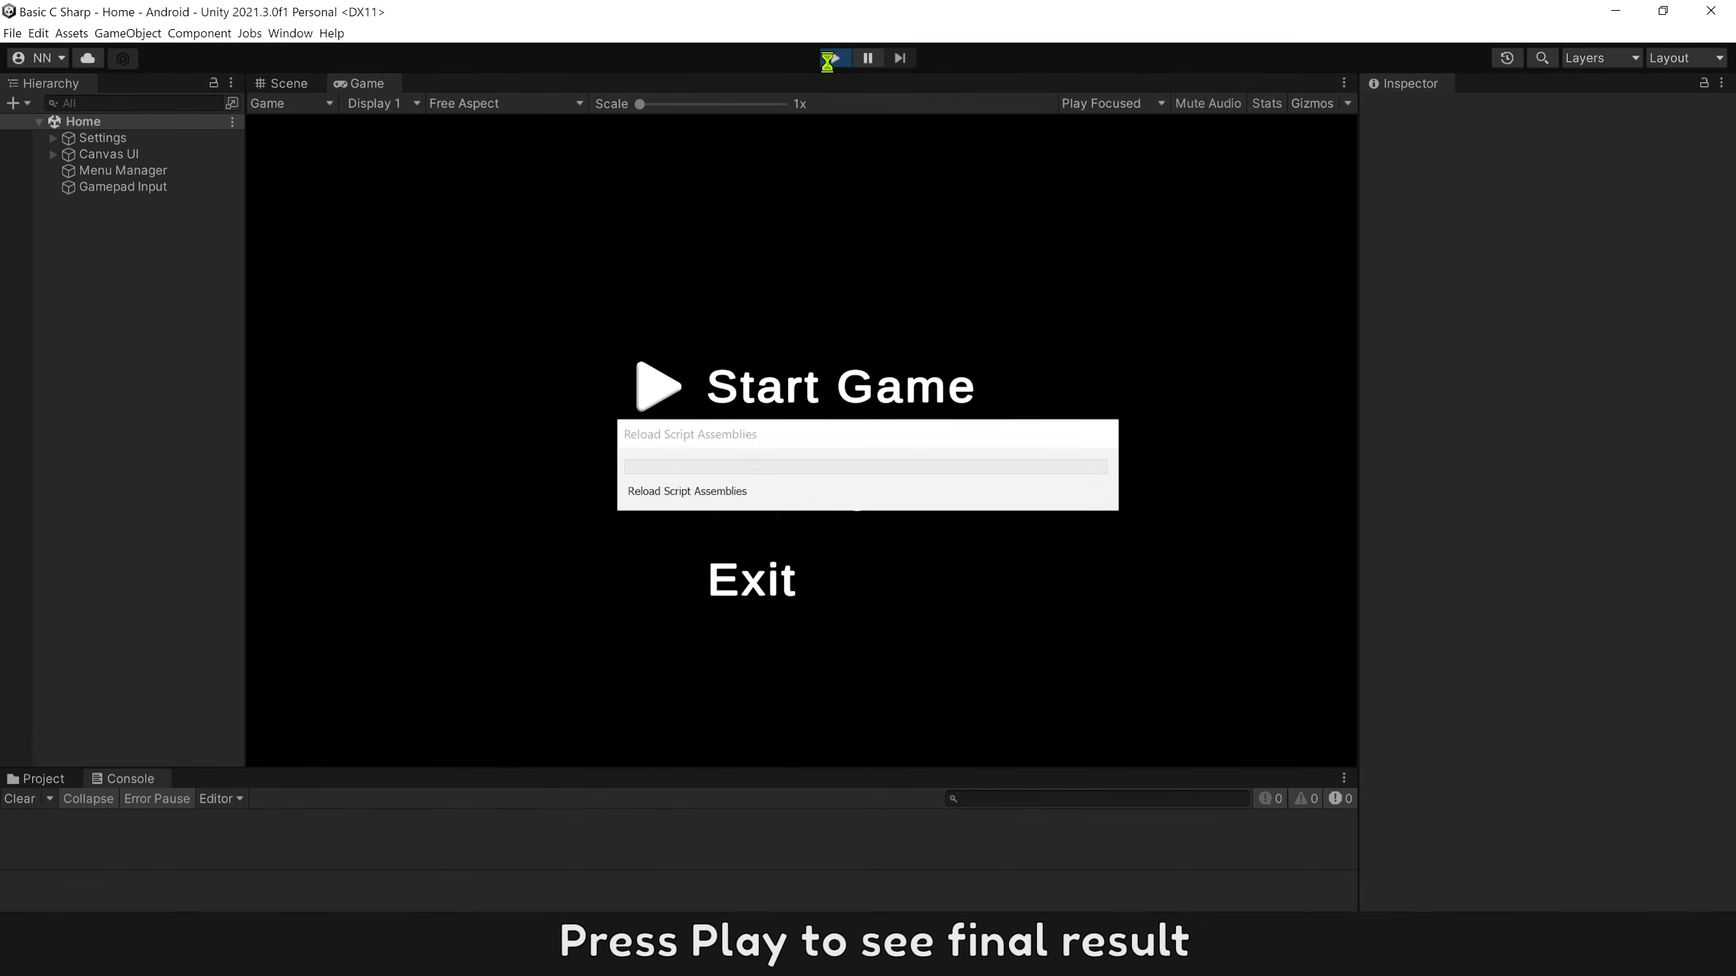
{"action": "key", "text": "Up"}
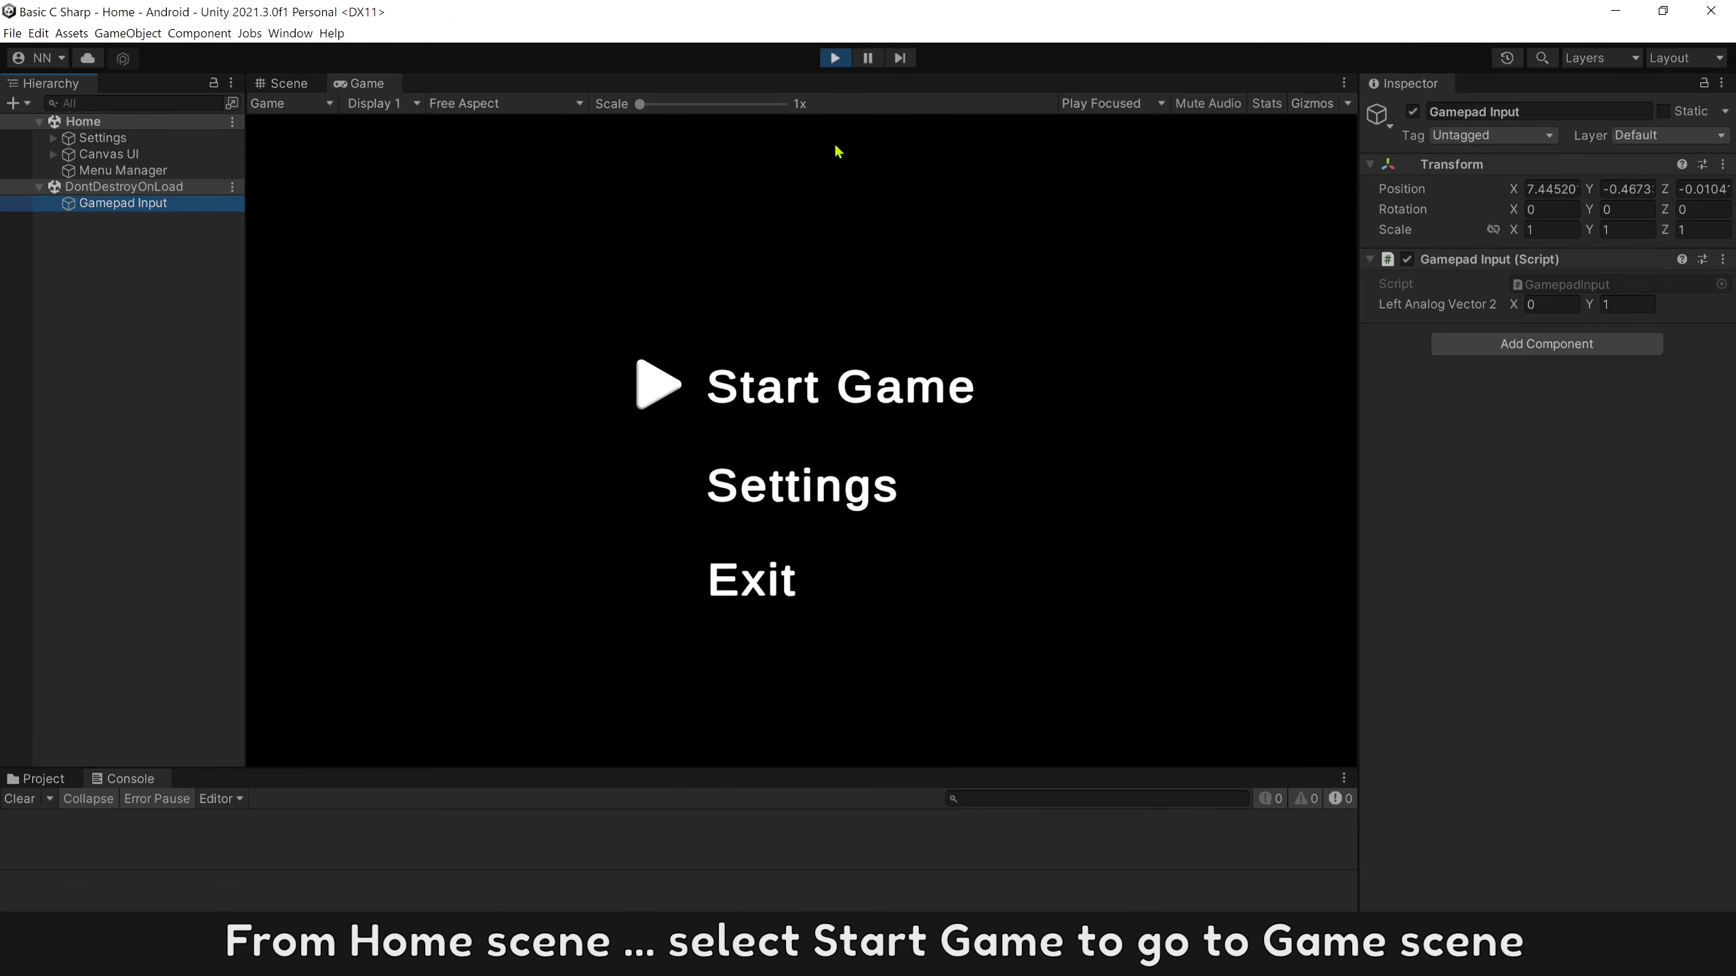
{"action": "key", "text": "Return"}
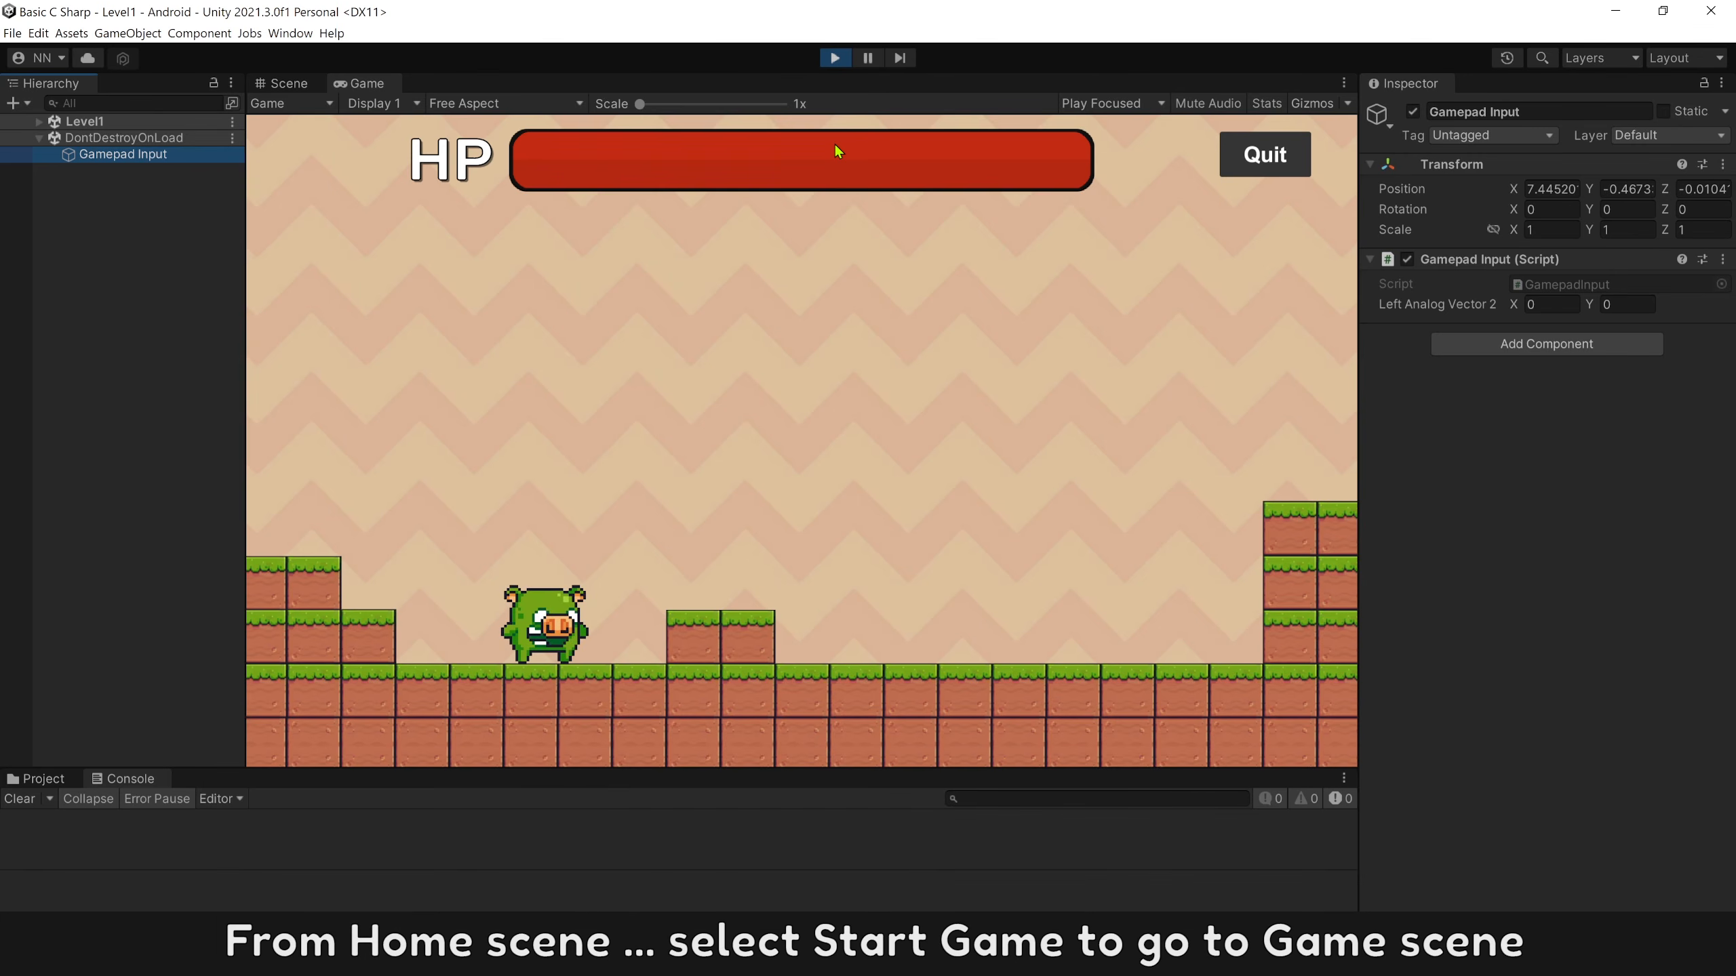